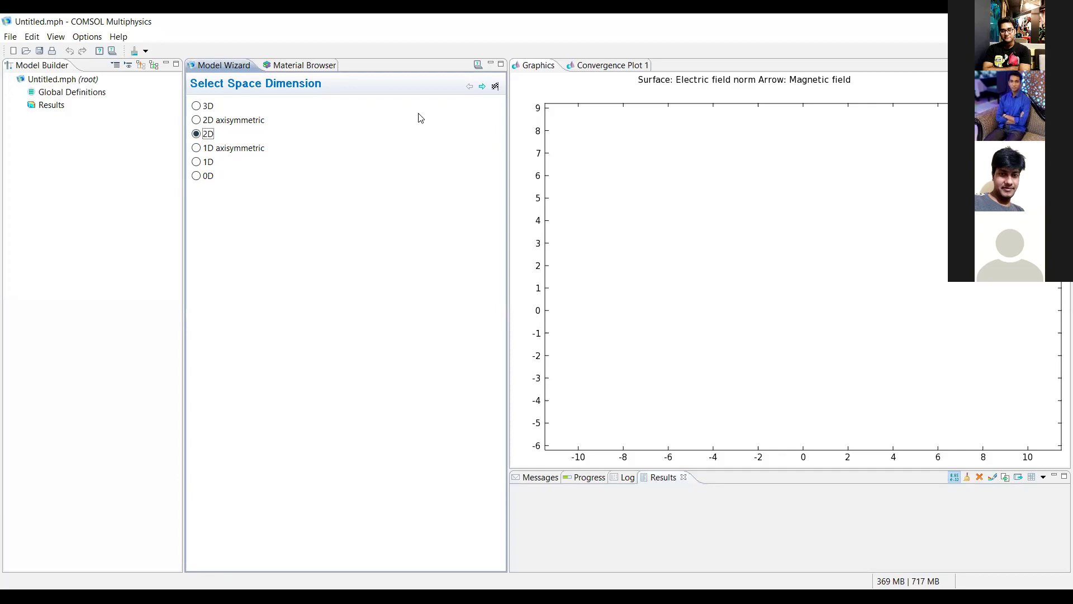
- Accept the 2D space dimension and add the Radio Frequency physics interface Electromagnetic Waves (emw)
click(481, 87)
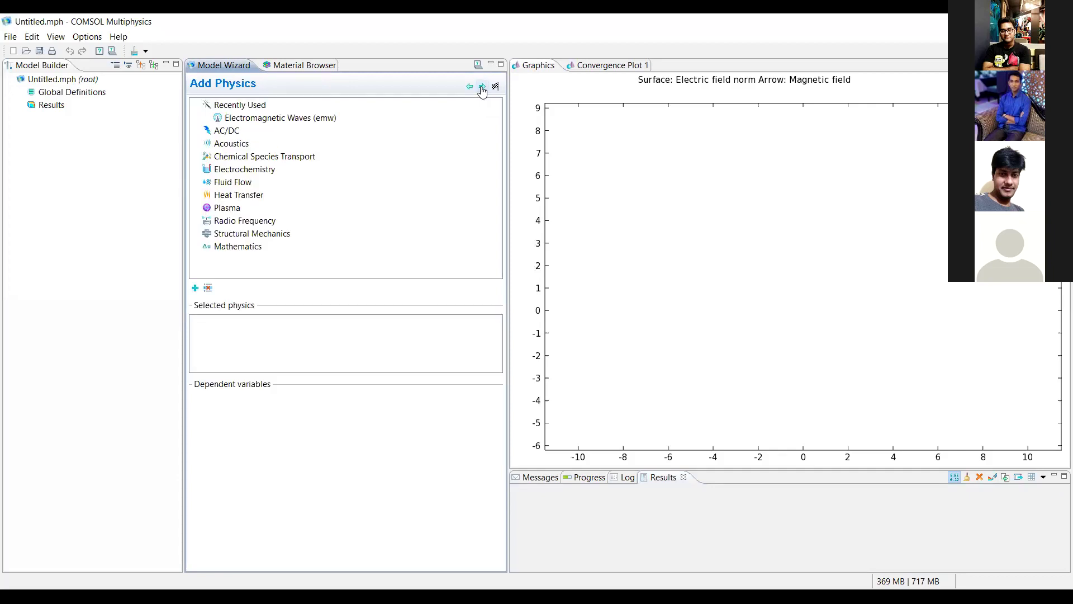
click(259, 221)
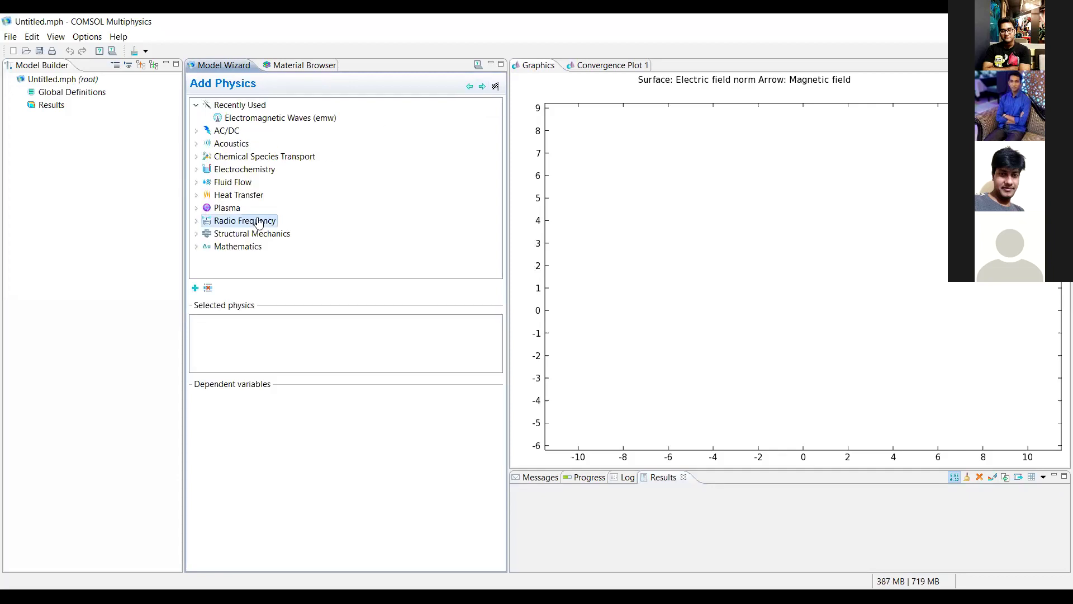
click(196, 221)
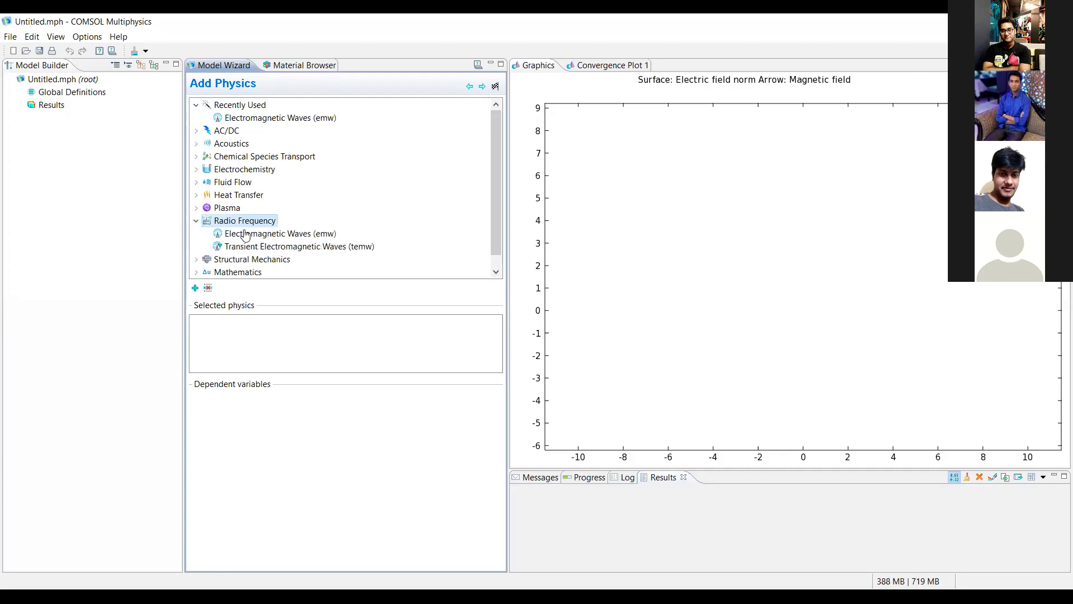
click(249, 237)
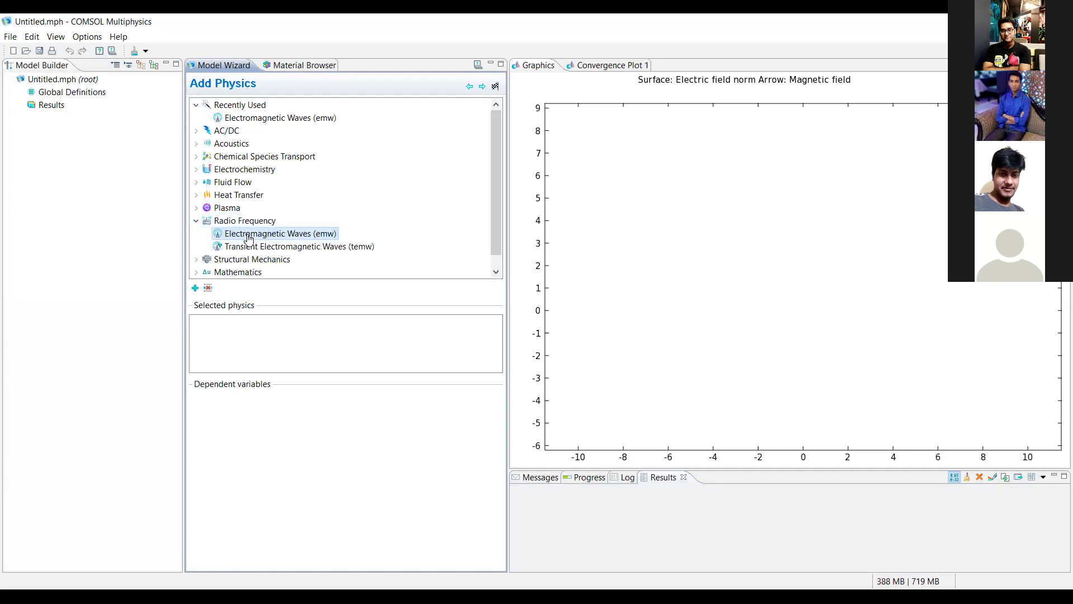
click(195, 288)
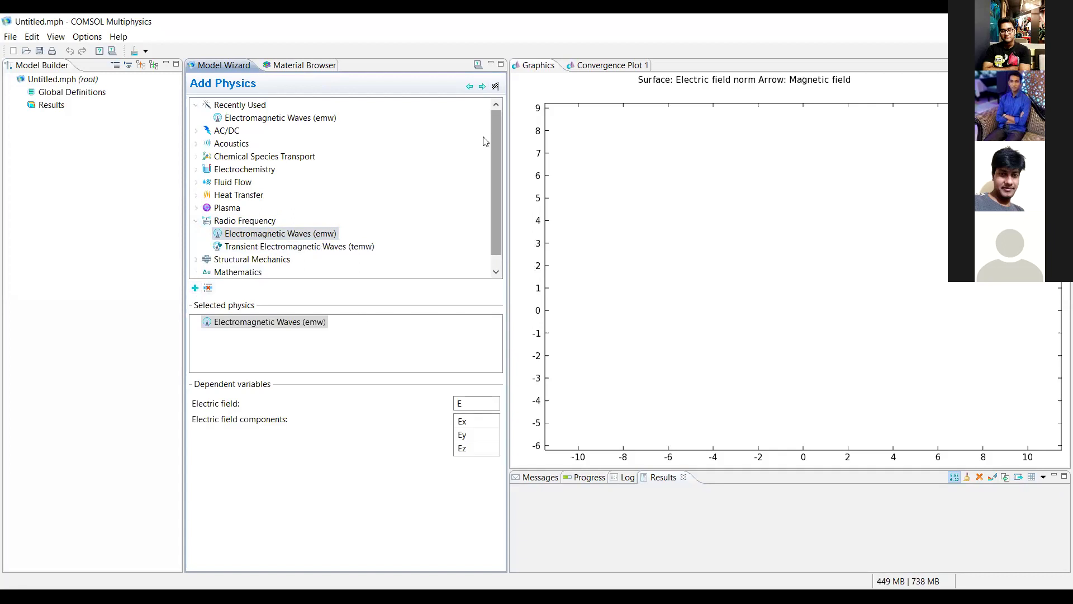
- Choose Mode Analysis as the preset study type and finish the model setup
click(481, 87)
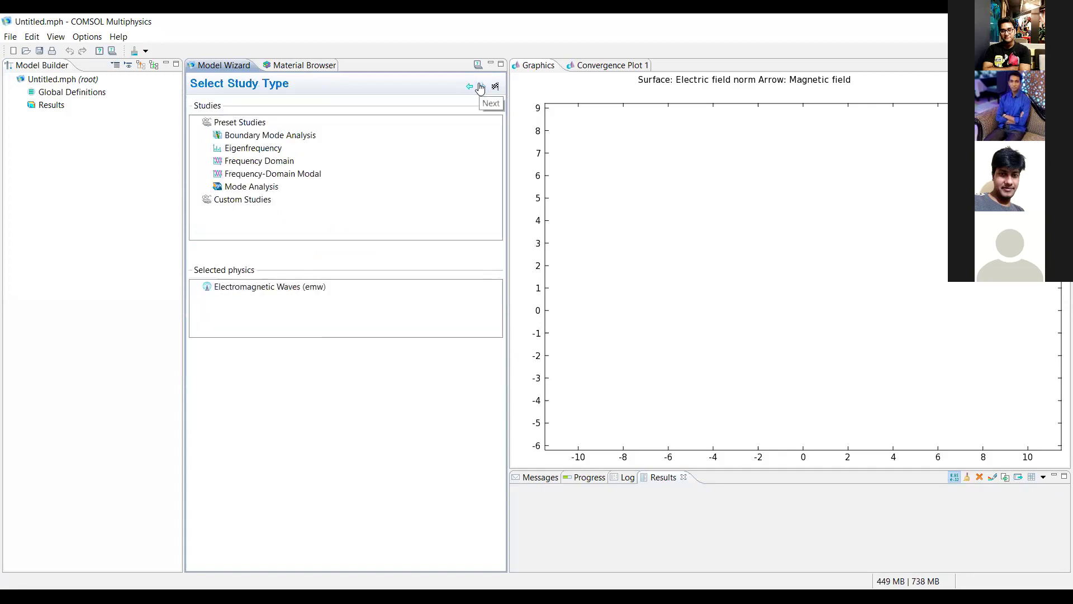
click(265, 187)
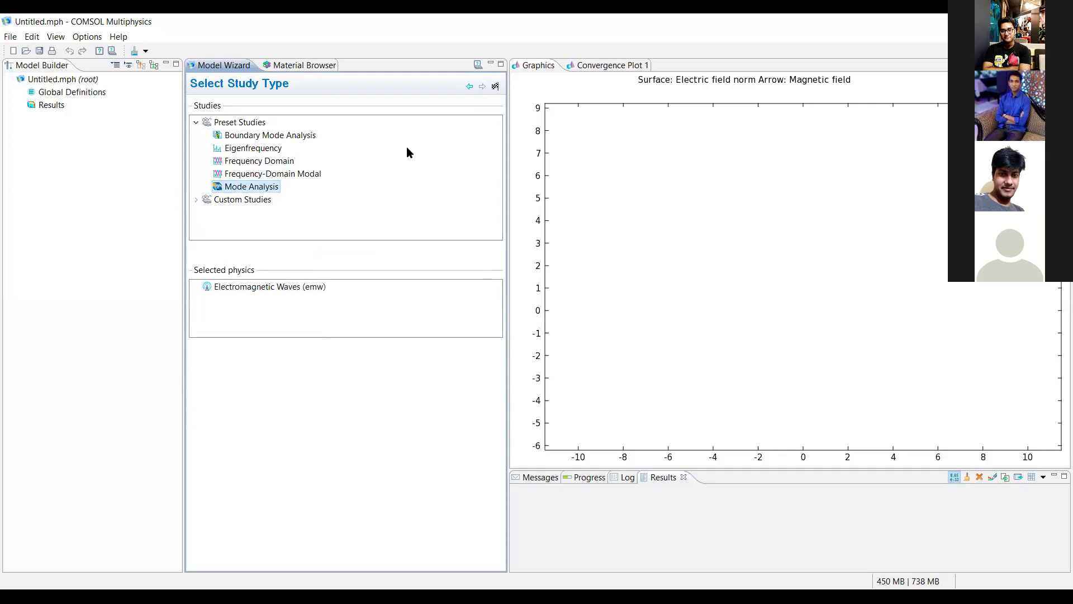
click(495, 86)
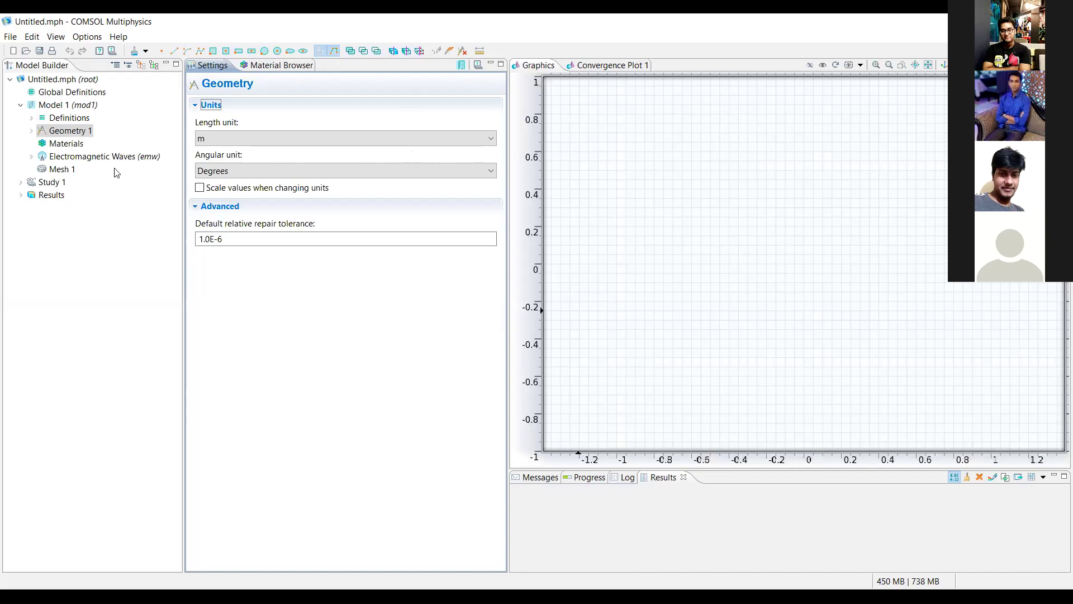
- Set the length unit of Geometry 1 to µm and add a circle to the geometry
click(222, 141)
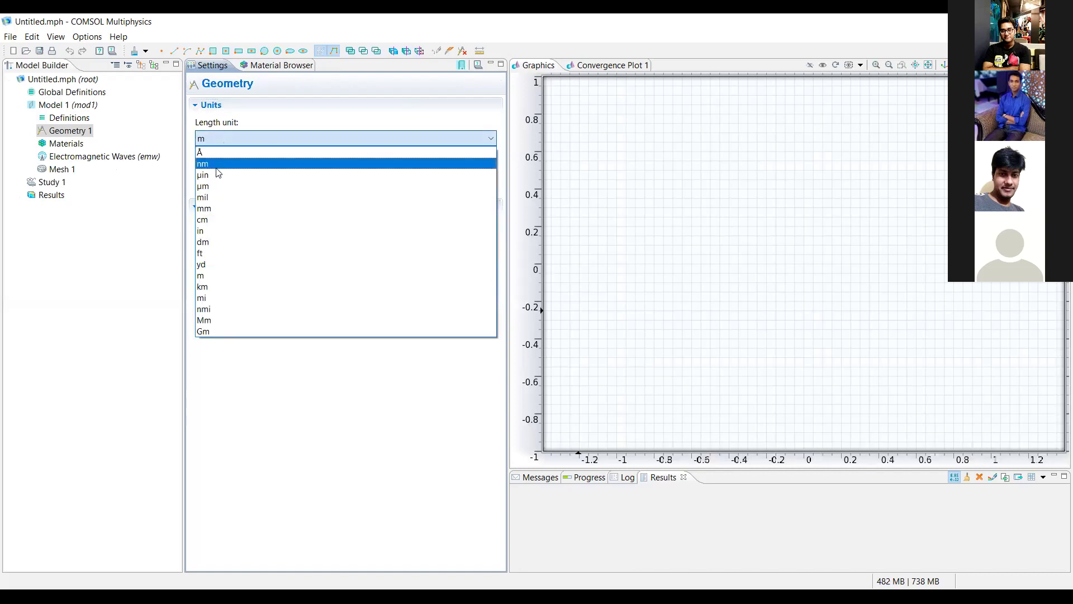
click(213, 187)
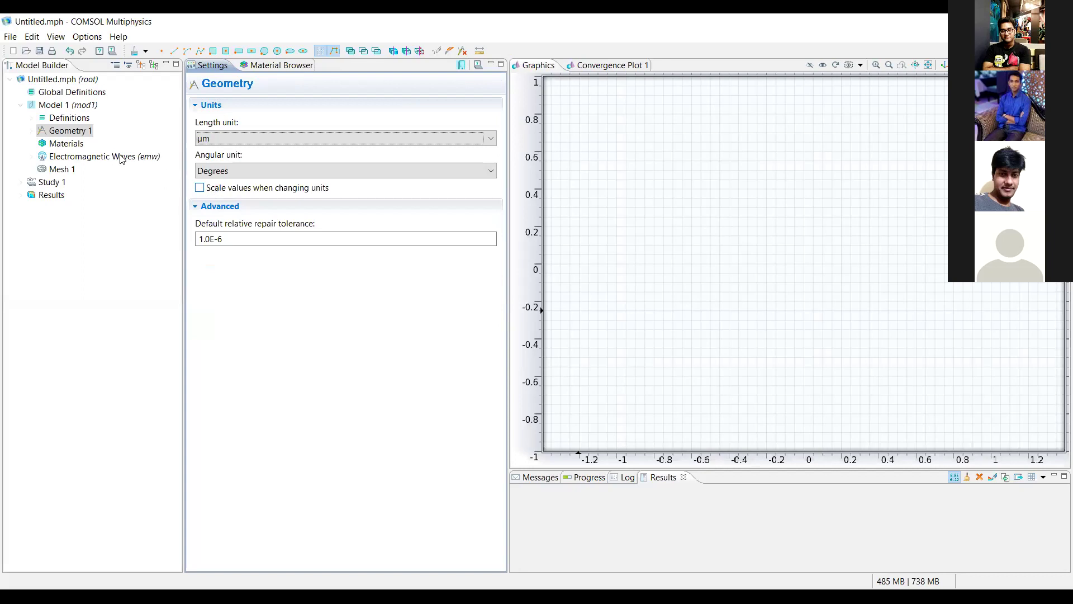
click(67, 133)
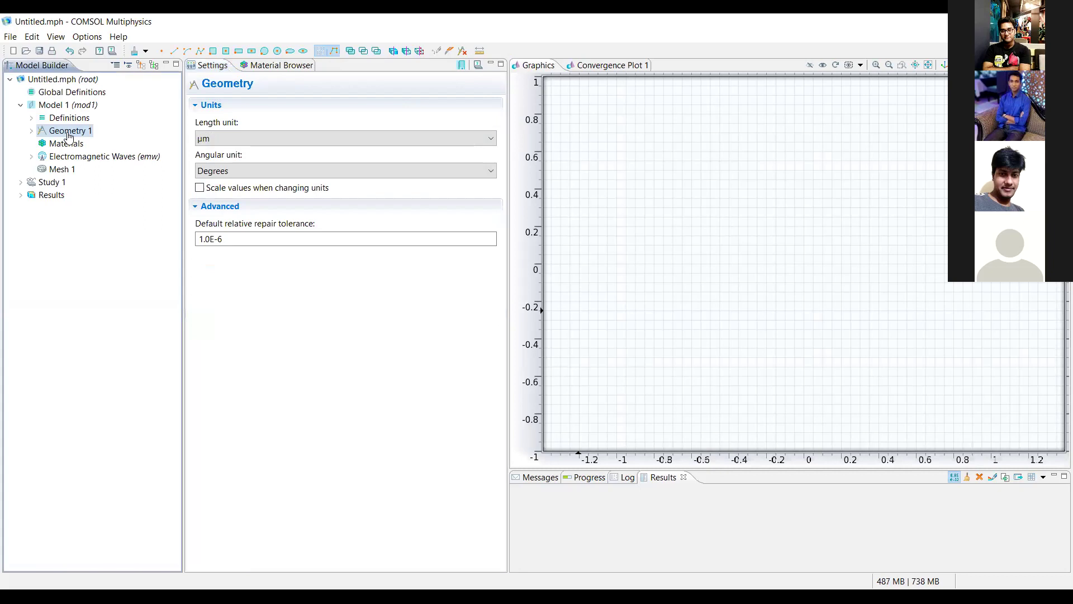
click(32, 131)
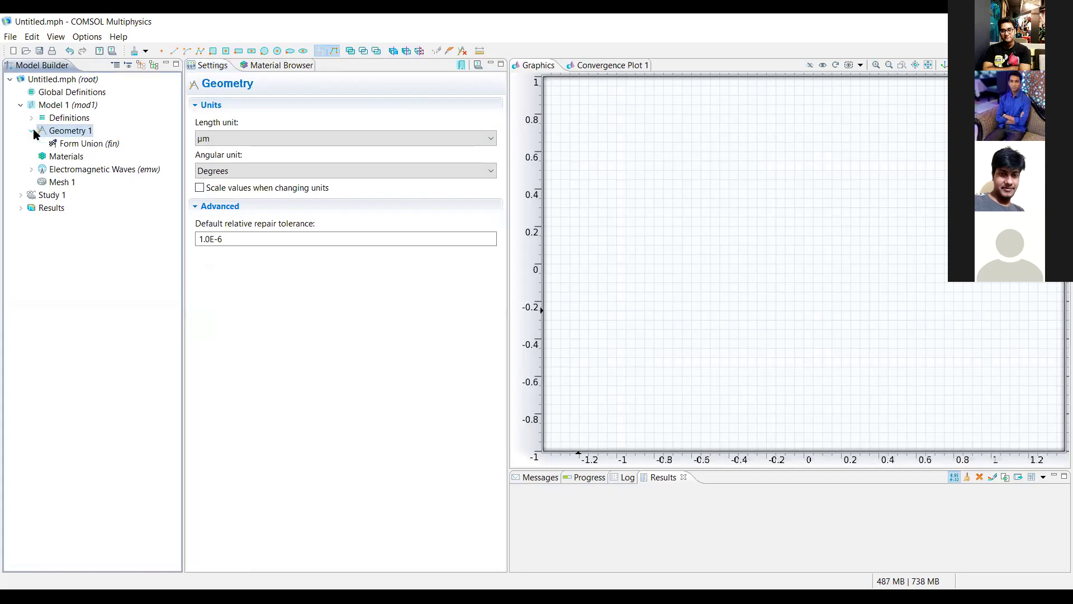
right_click(63, 132)
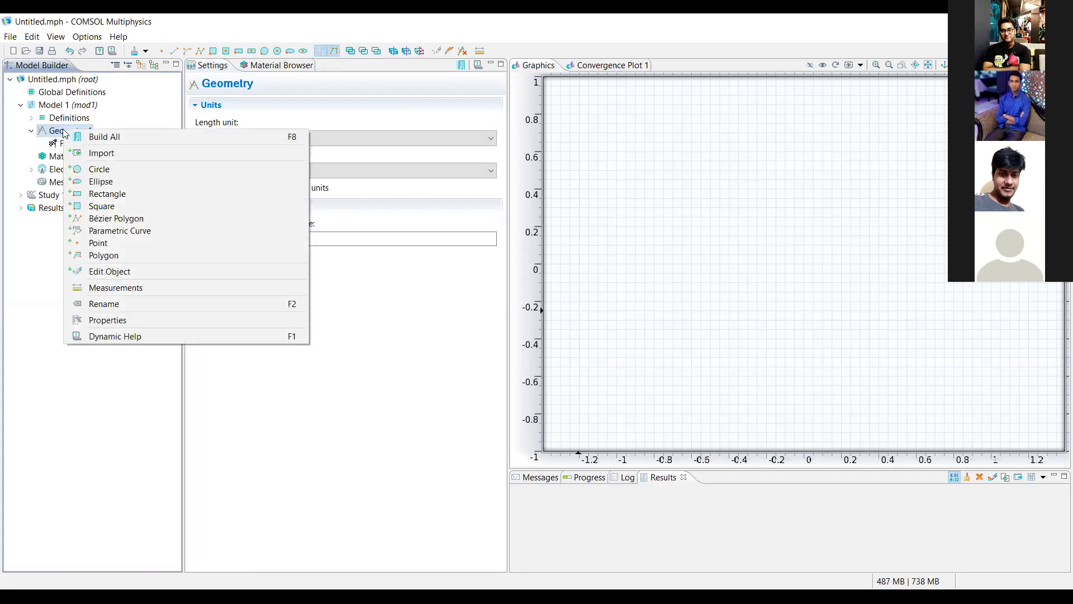
click(104, 170)
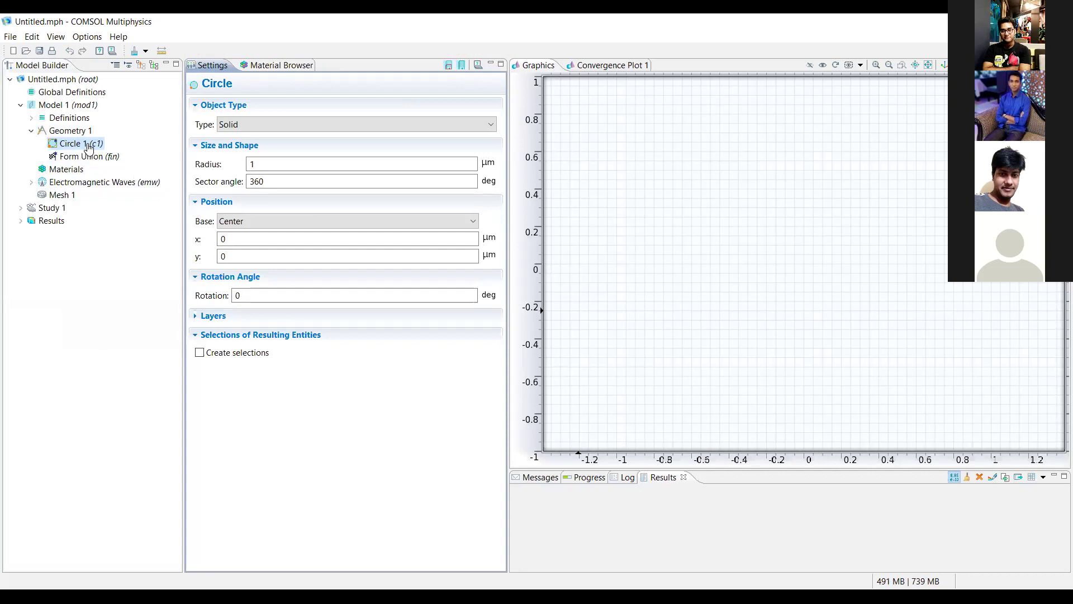
click(257, 163)
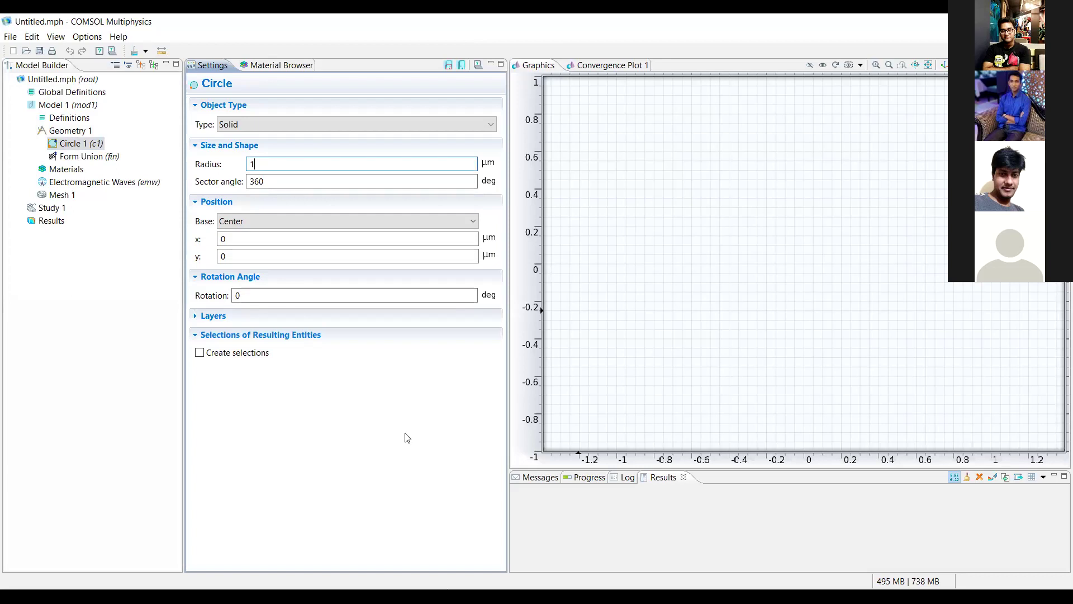
- Add a global parameter named d with the expression 1[um]
click(74, 93)
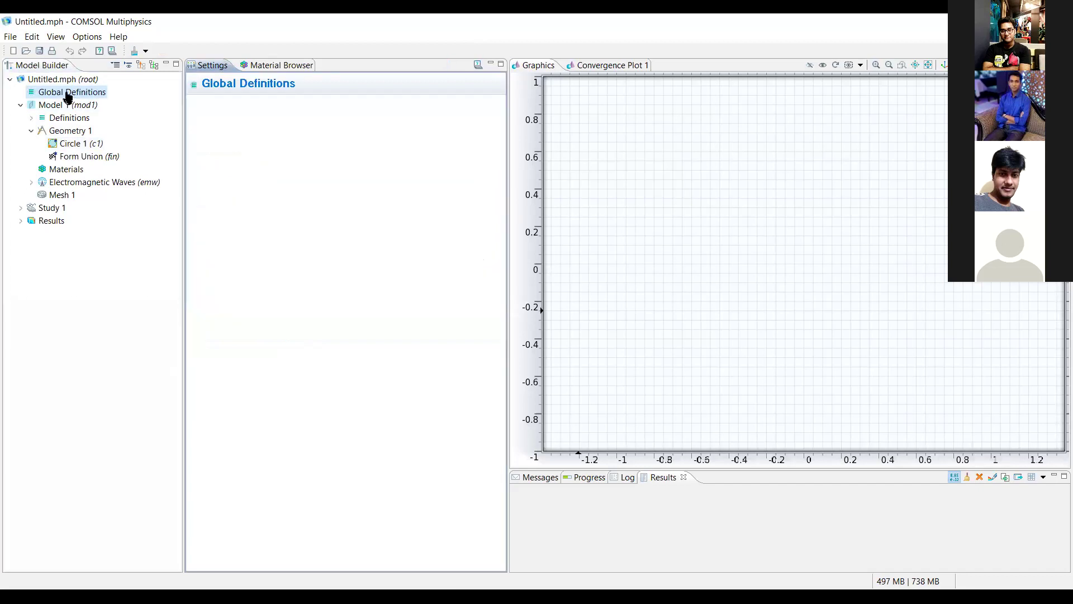
right_click(68, 97)
click(85, 100)
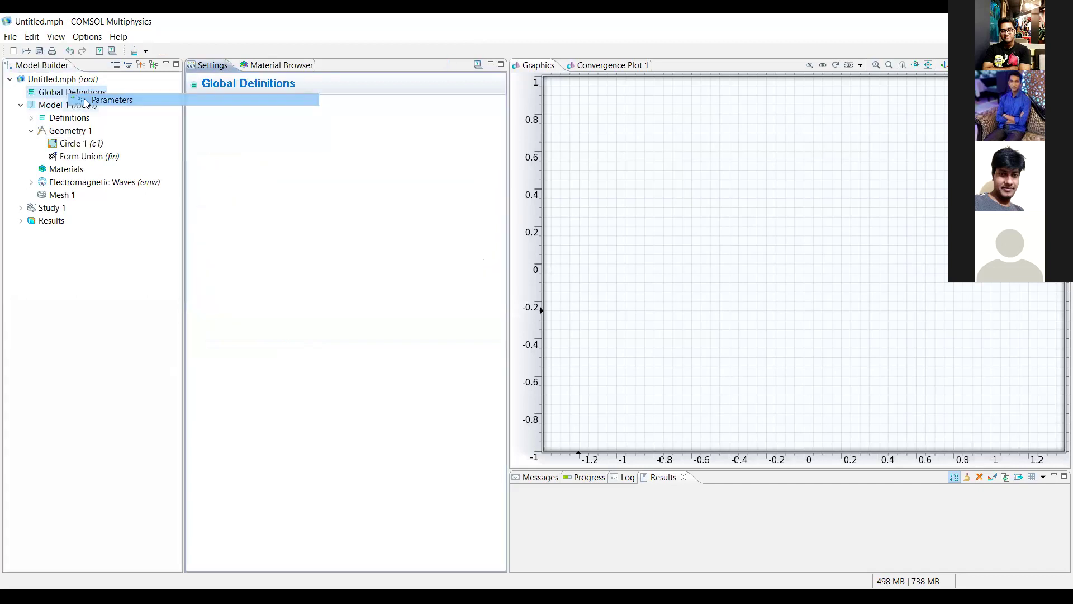
click(228, 141)
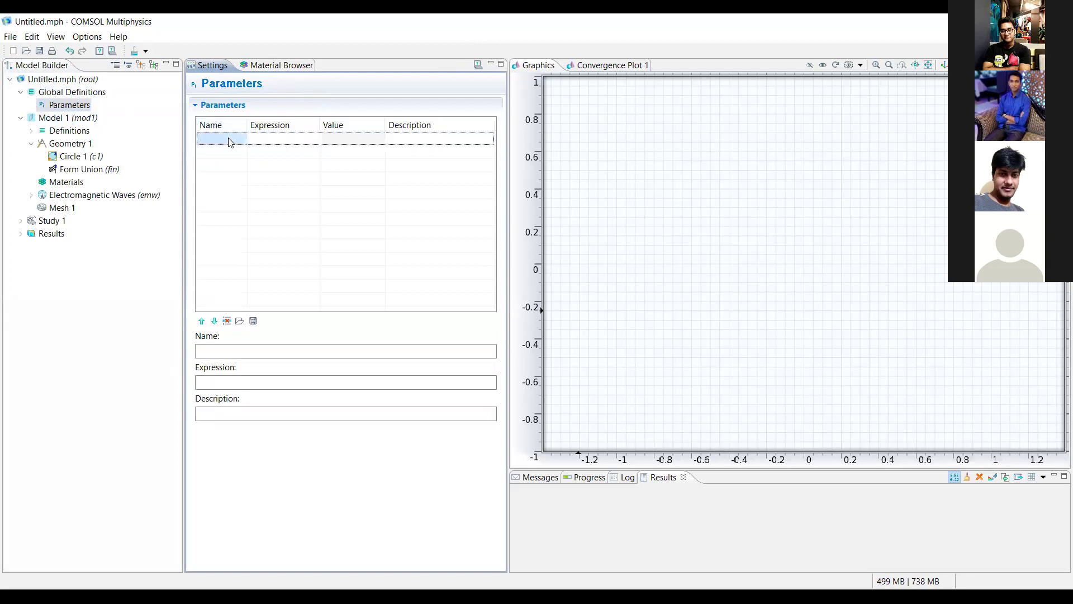
click(228, 140)
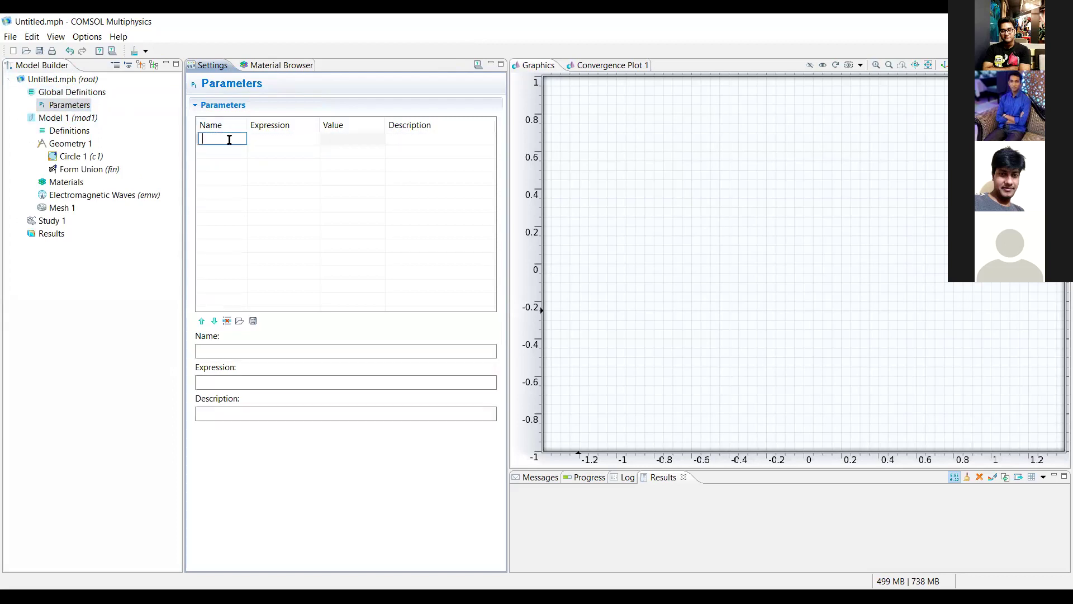
text(d)
click(264, 139)
text(1[um])
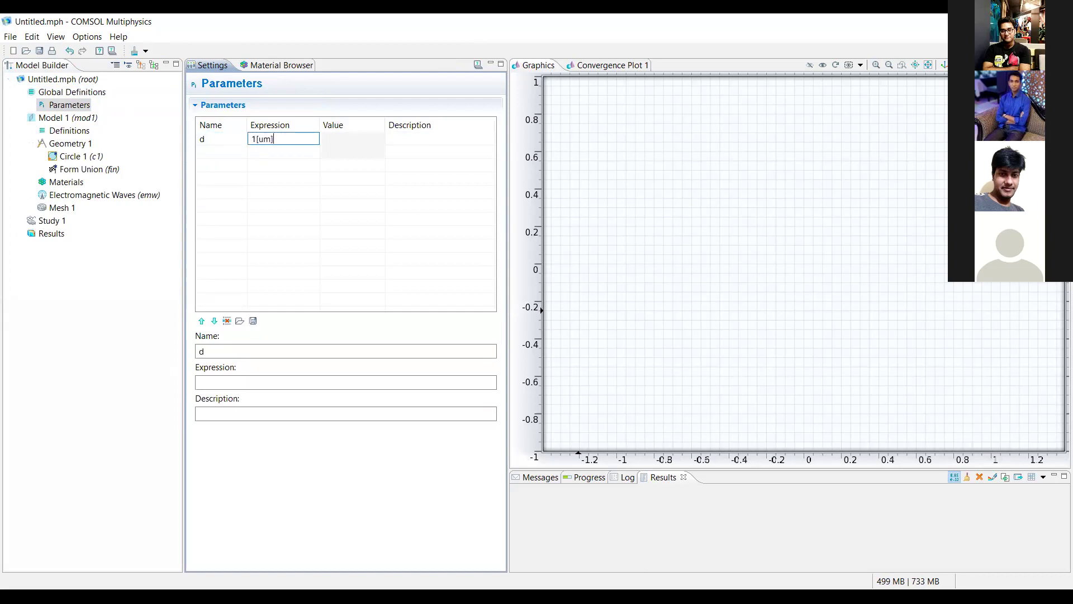
key(Return)
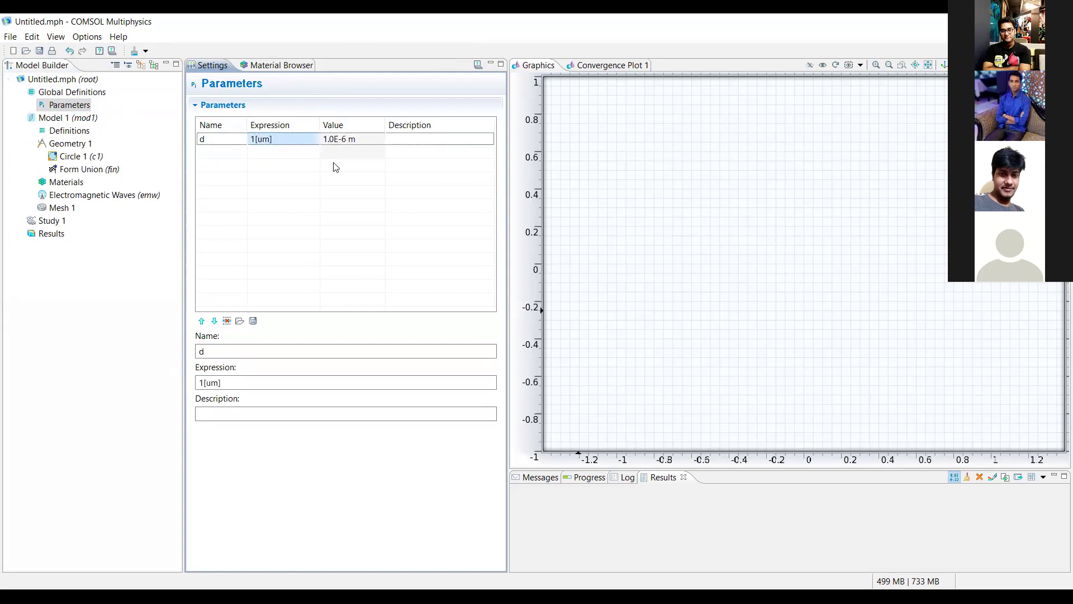
- Enter "air-hole diameter" as the description of parameter d
click(414, 140)
text(a)
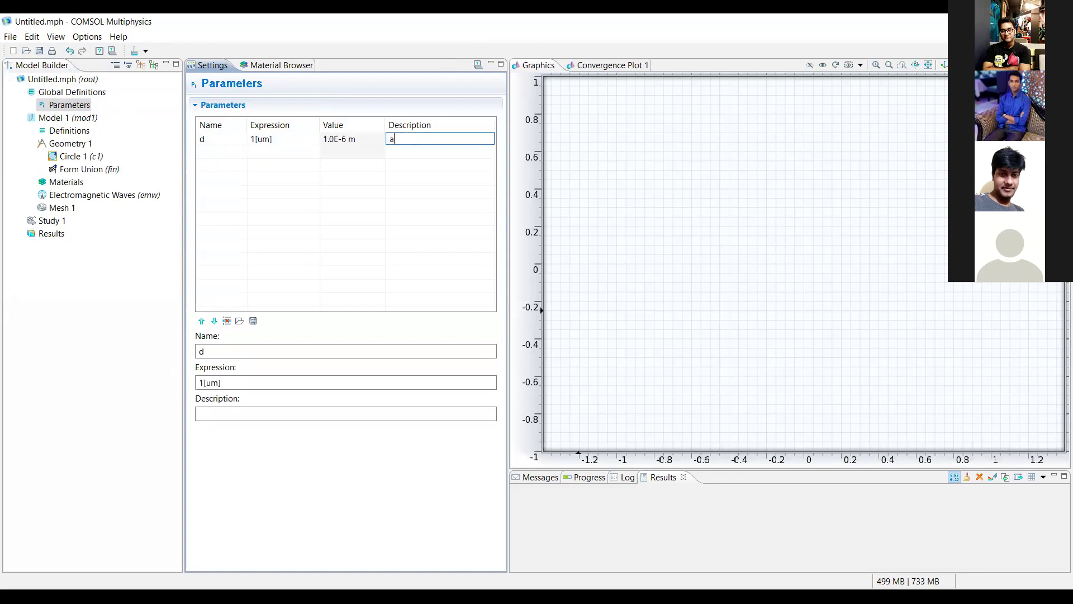
text(ir-hole diameter)
click(227, 151)
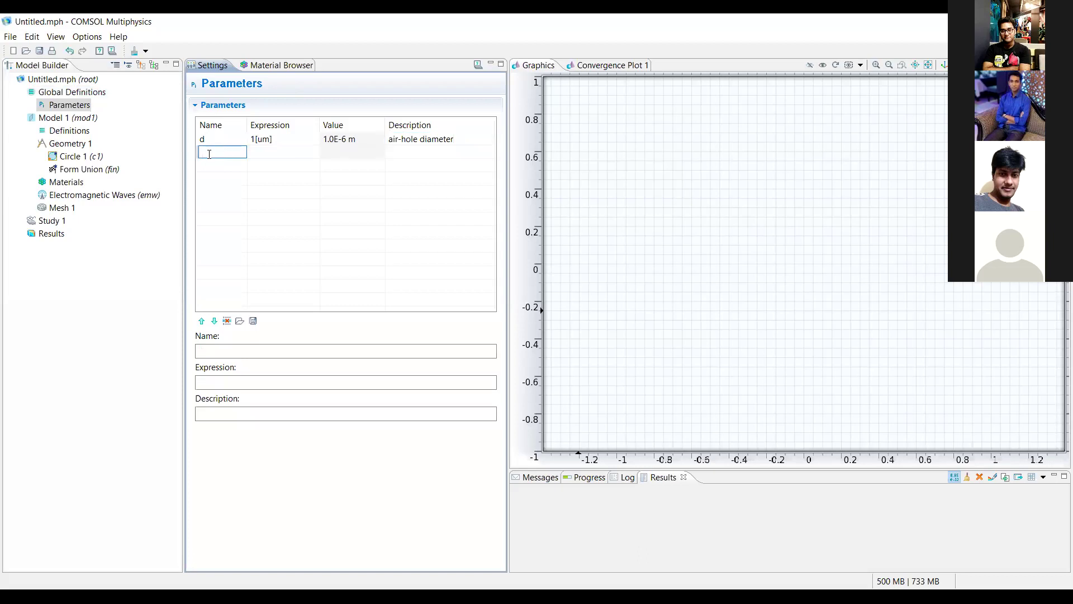
- Set the circle's radius to d/2, keep its center at x 0 and y 0, and build it
click(99, 158)
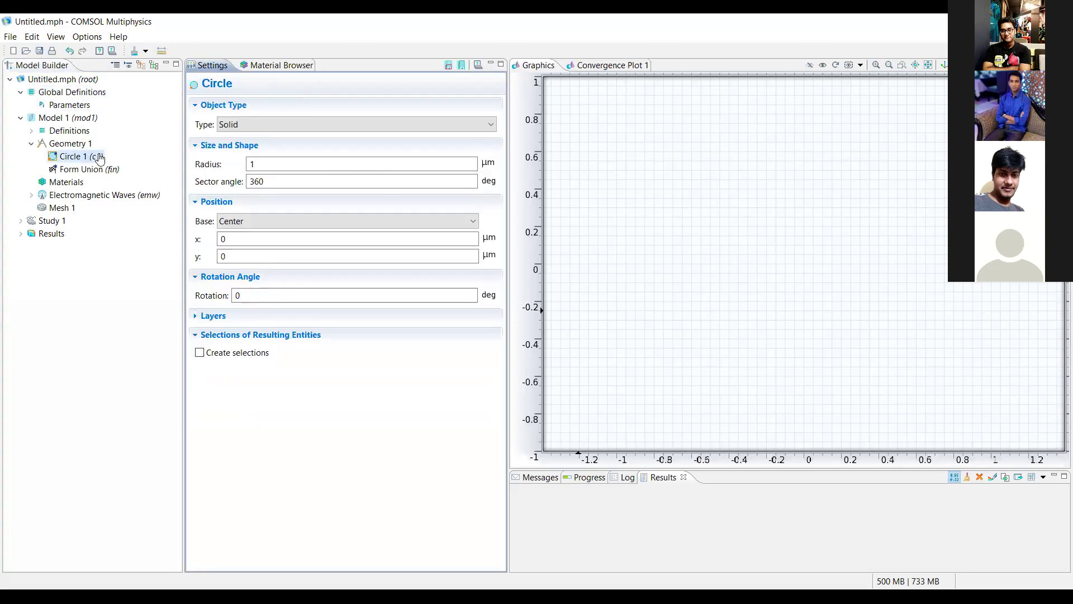
click(256, 163)
key(BackSpace)
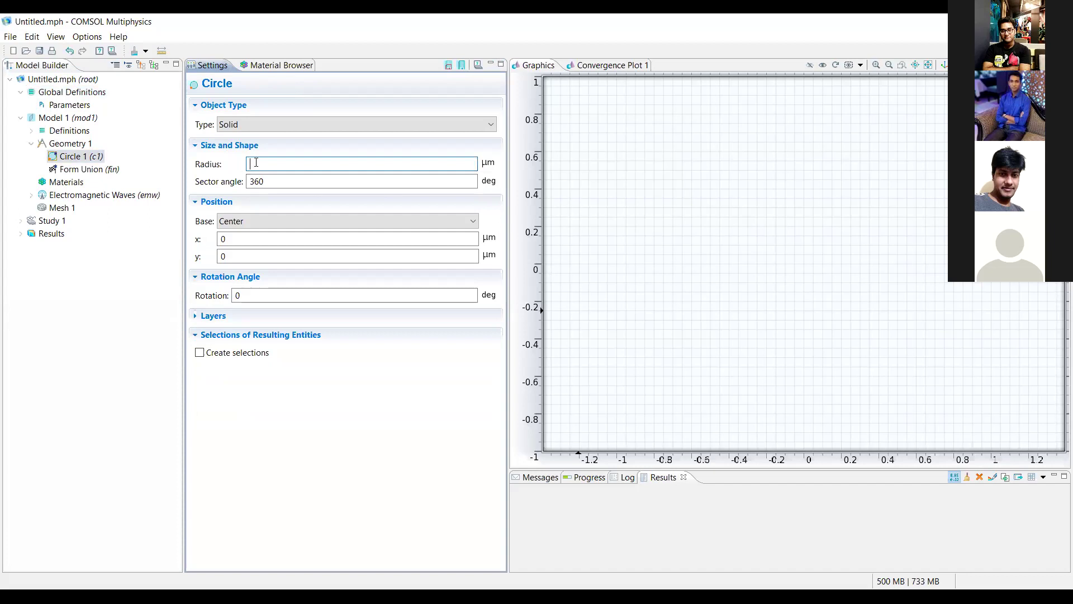
text(d/2)
click(246, 237)
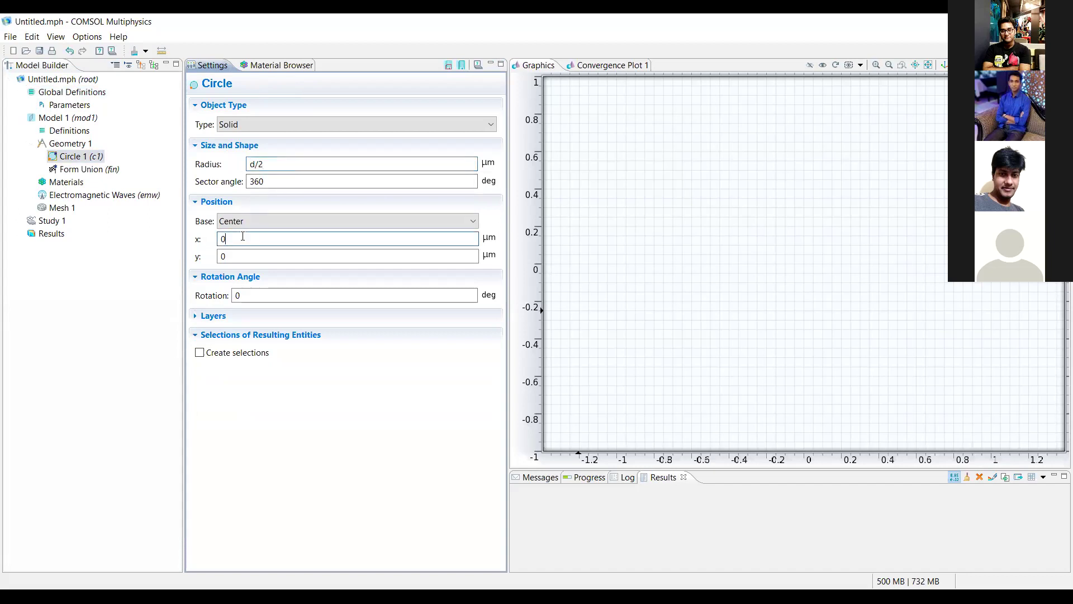
click(223, 256)
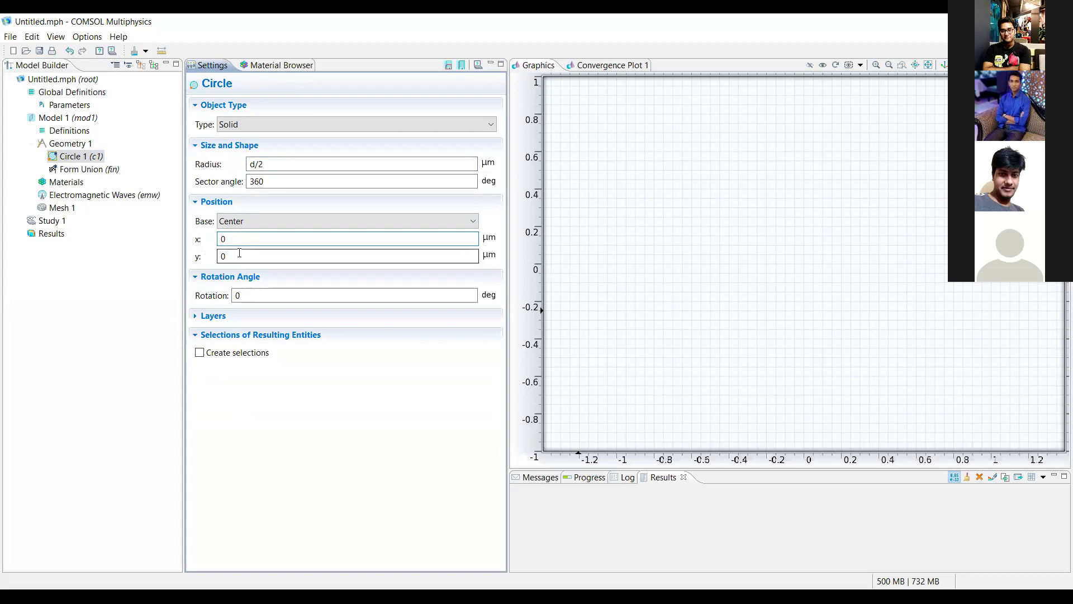
click(451, 67)
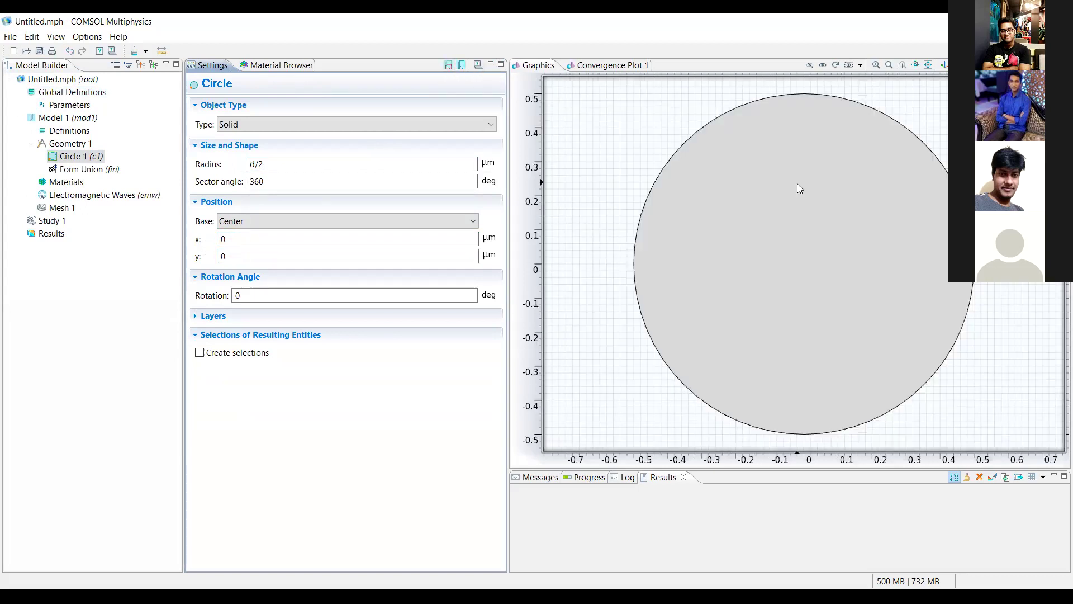
- Add a second global parameter named r with the expression 2[um]
click(229, 239)
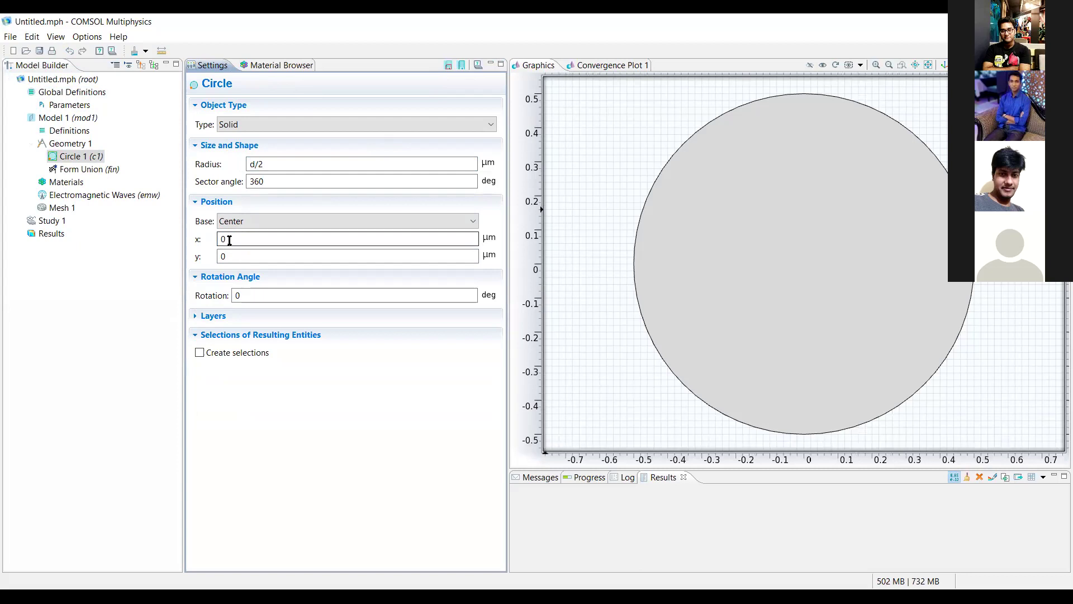
key(BackSpace)
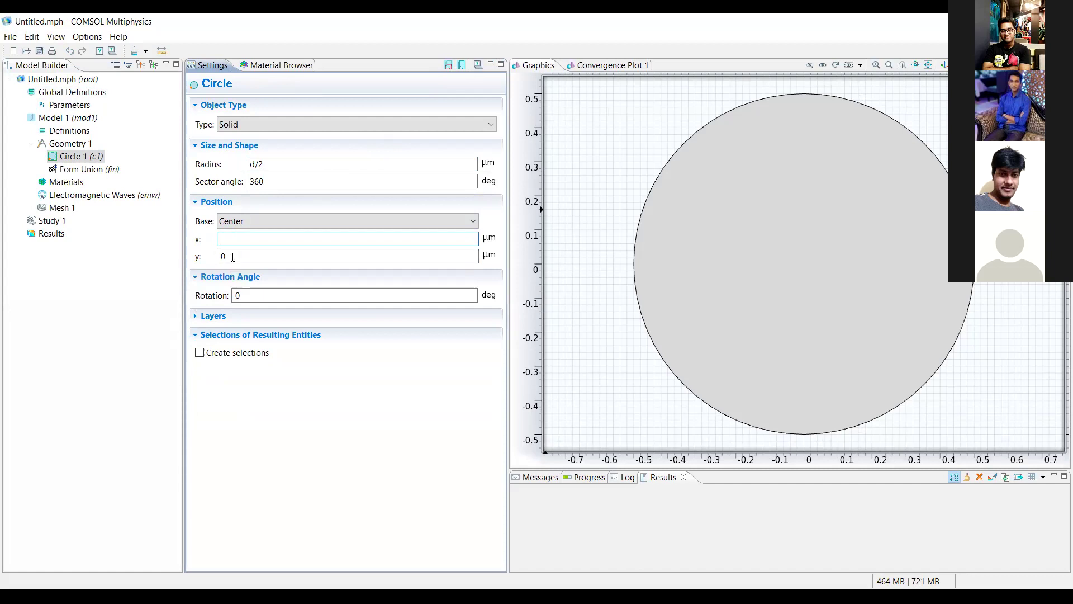
click(90, 107)
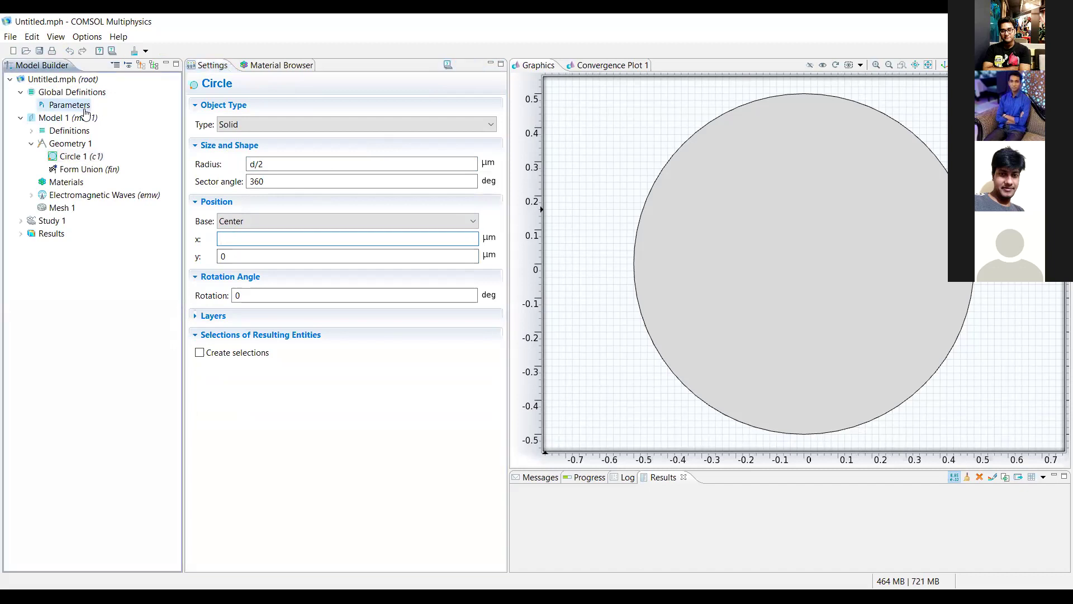
click(222, 156)
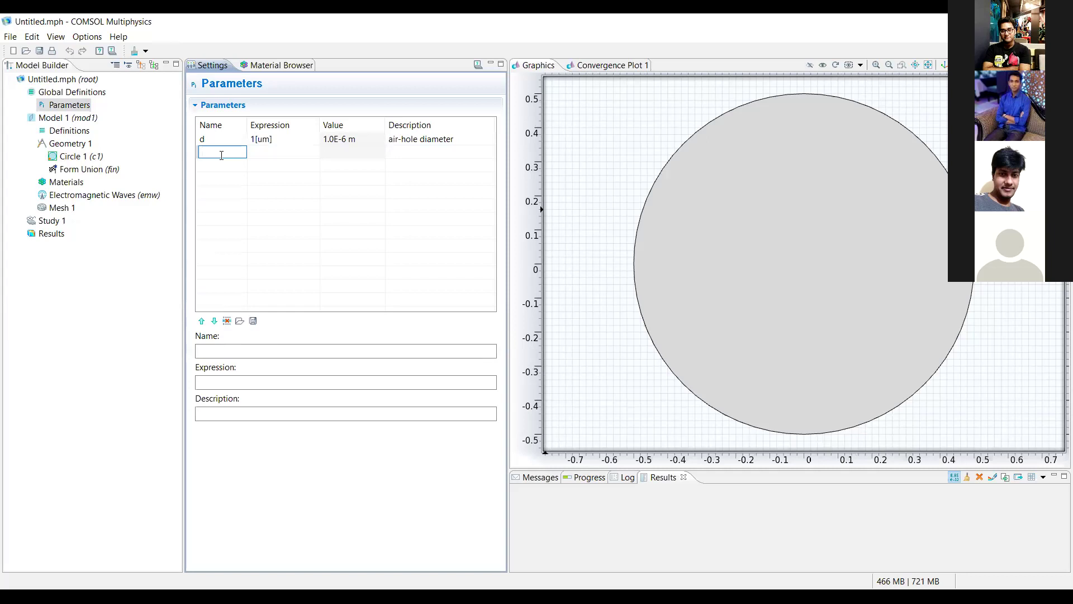
text(r)
click(272, 153)
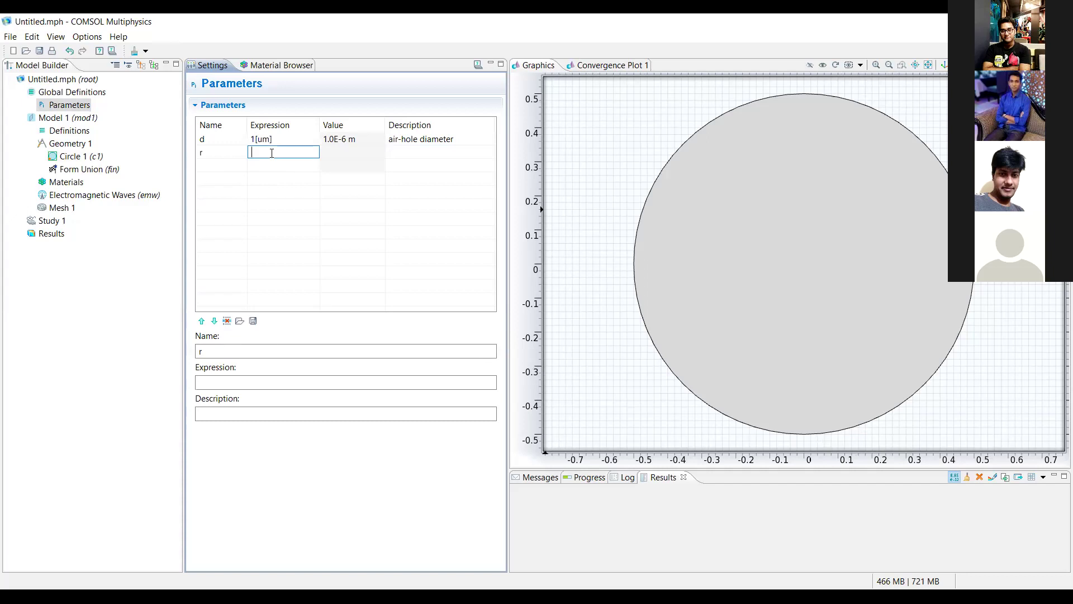
text(2)
click(339, 152)
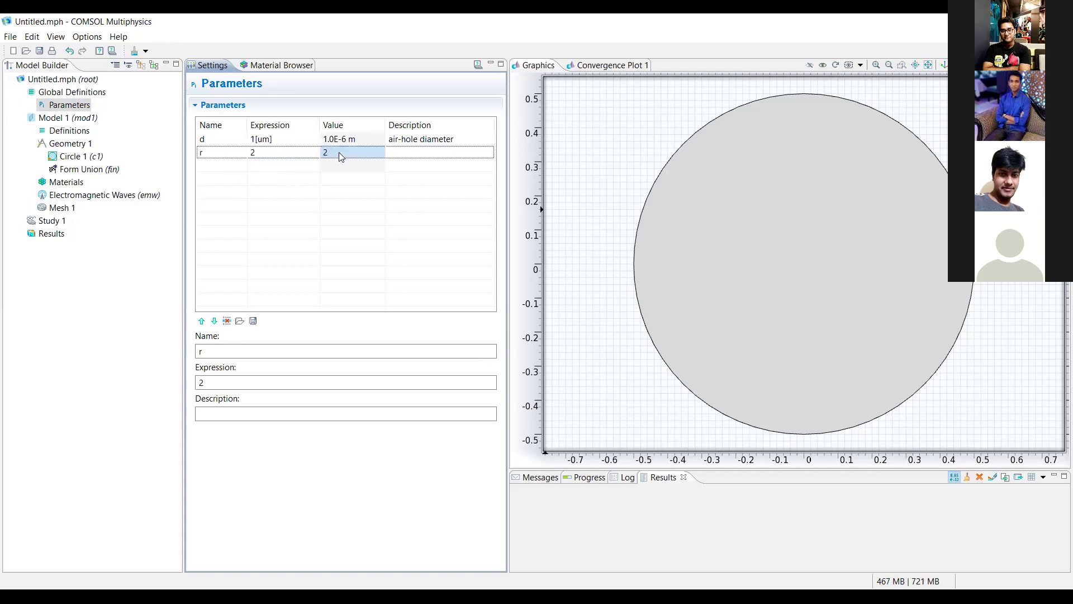
click(301, 152)
click(300, 152)
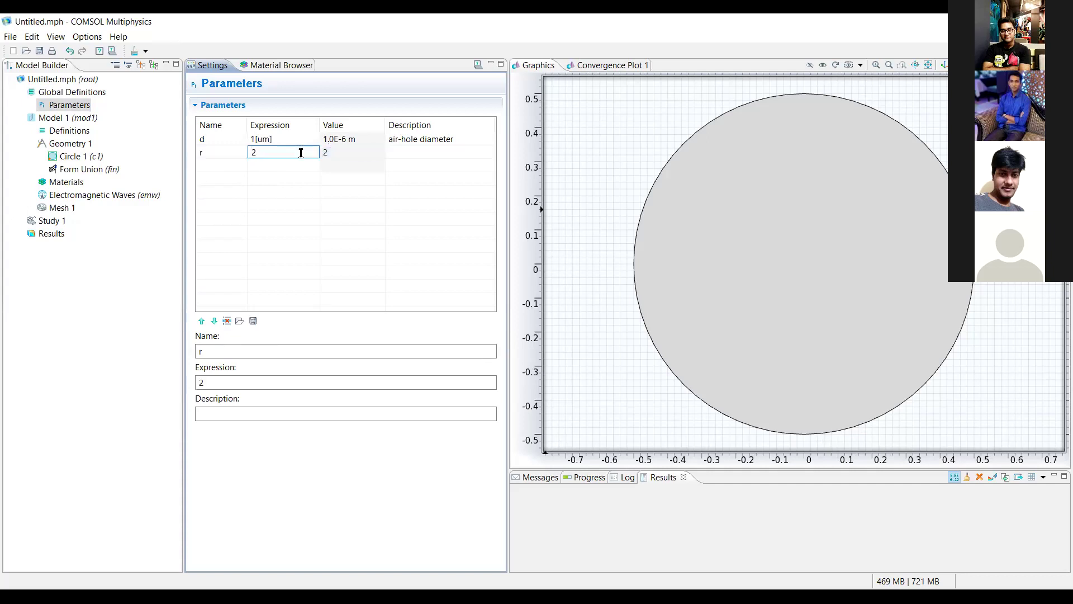
text([um])
- Enter "center to 1st ring distance" as the description of parameter r
click(408, 155)
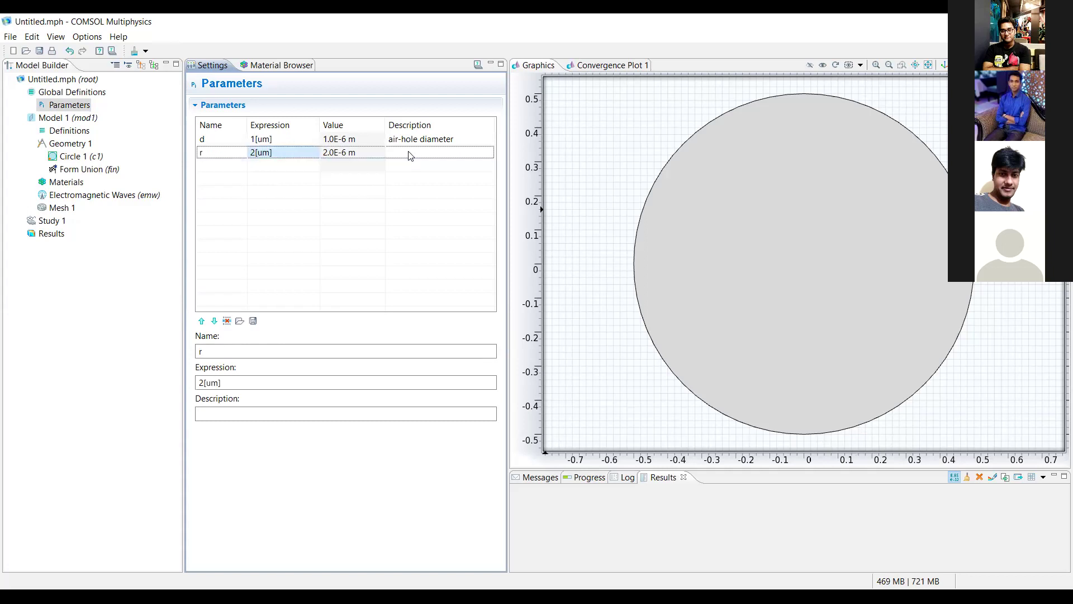
click(409, 153)
text(ce)
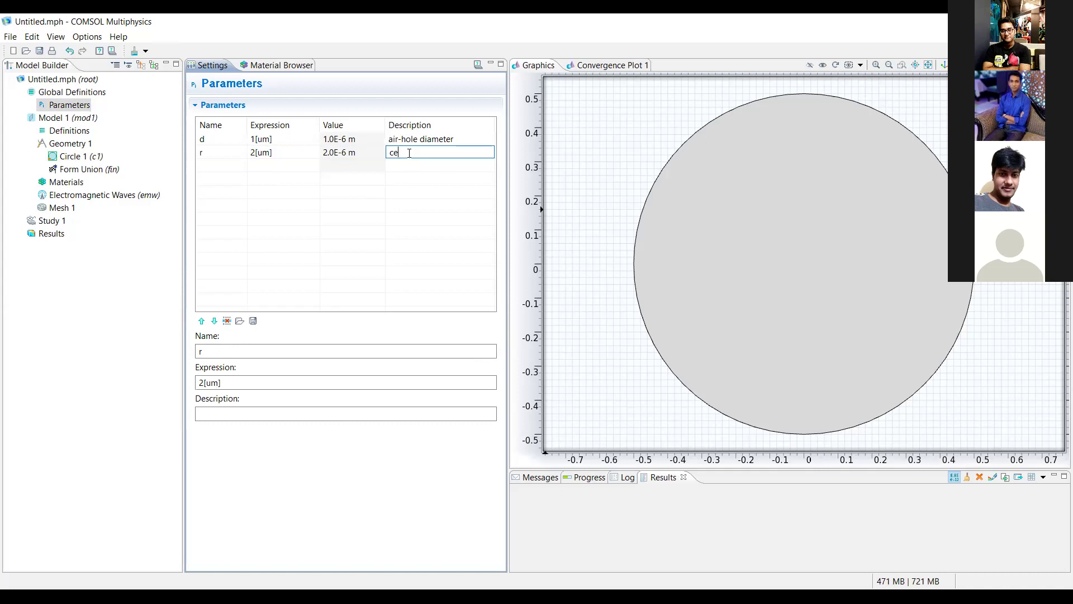
text(nter to 1st ring distance)
click(327, 188)
- Set the x position of Circle 1's center to r*cos(30*pi/180)
click(96, 159)
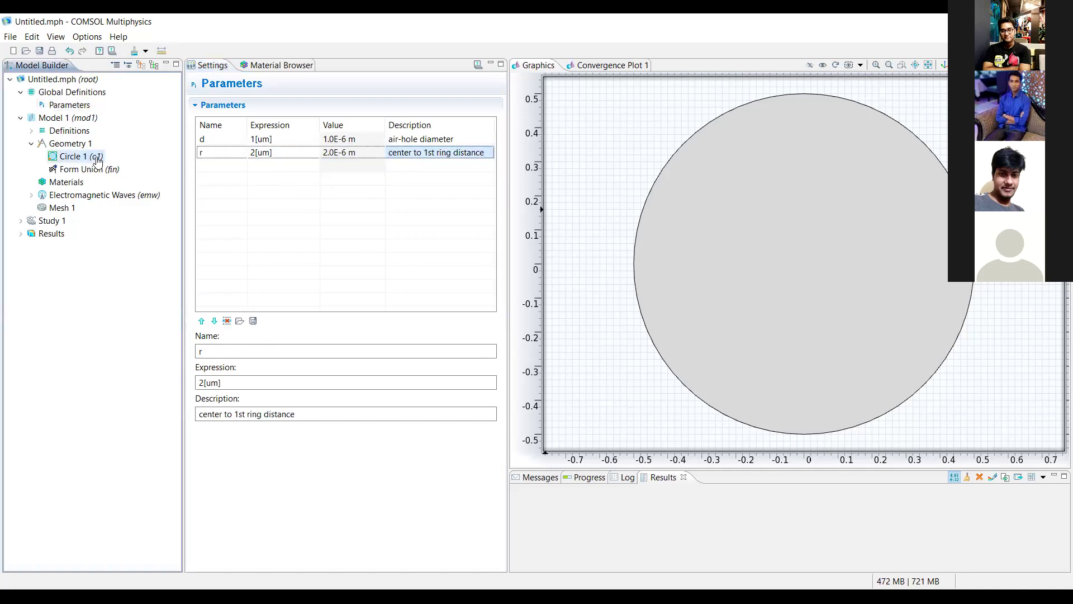
click(241, 238)
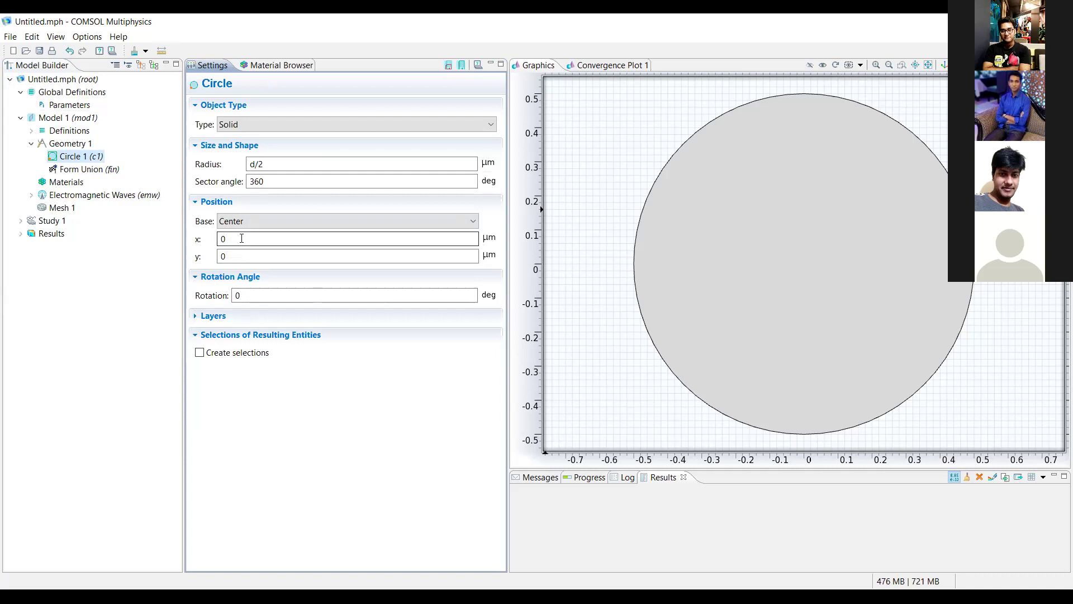
key(BackSpace)
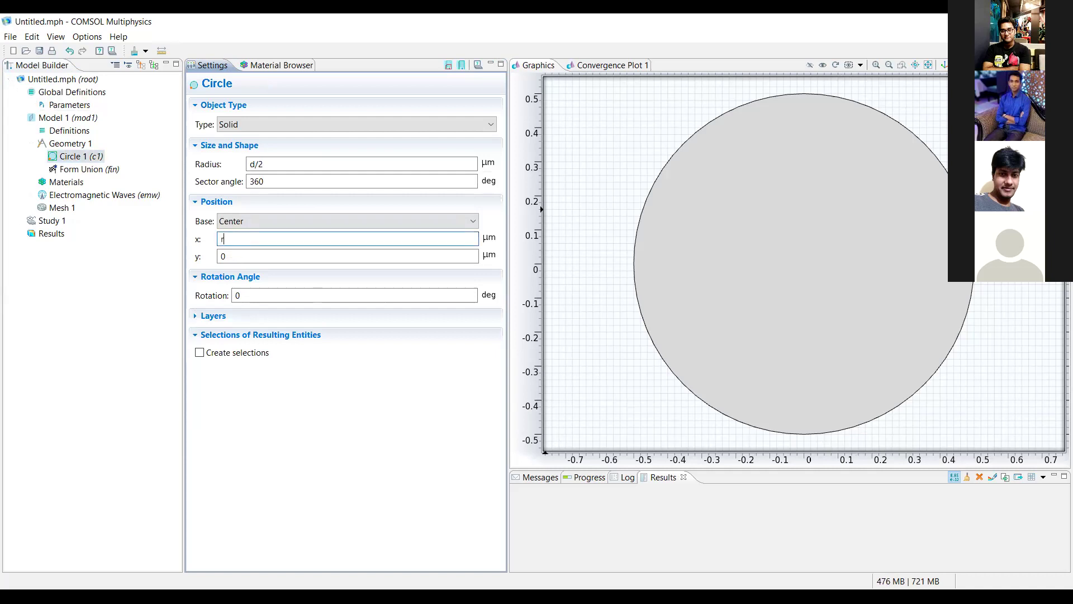
text(r*)
text(cos)
text(())
text(3)
text(0)
text(8)
key(BackSpace)
text(*pi/180)
click(269, 260)
click(271, 239)
- Set the y position of Circle 1's center to r*sin(30*pi/180) and build the circle
key(ctrl+a)
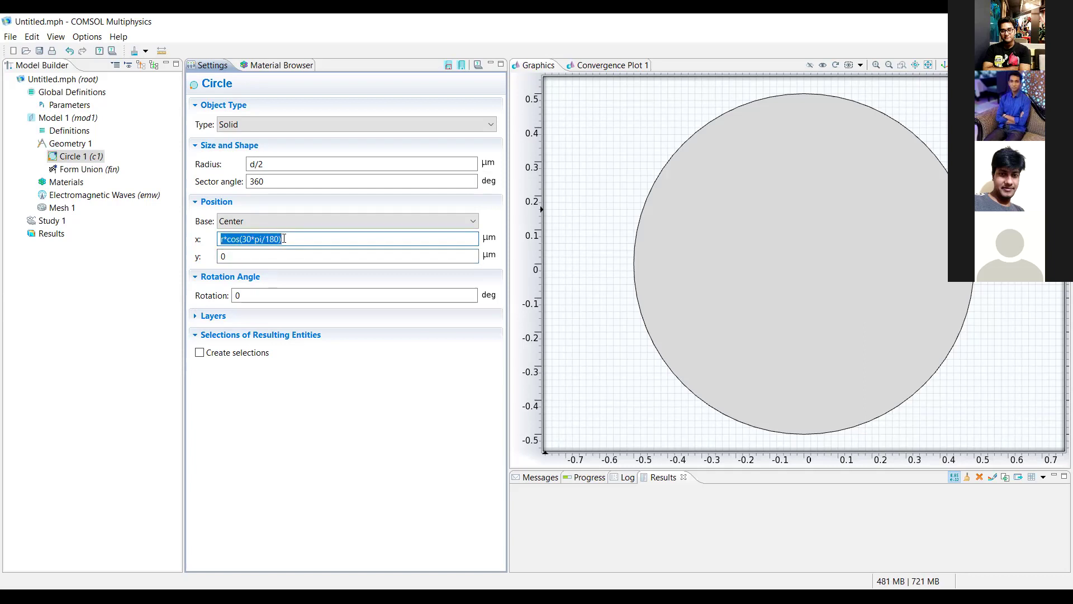
key(ctrl+c)
click(265, 256)
key(BackSpace)
key(ctrl+v)
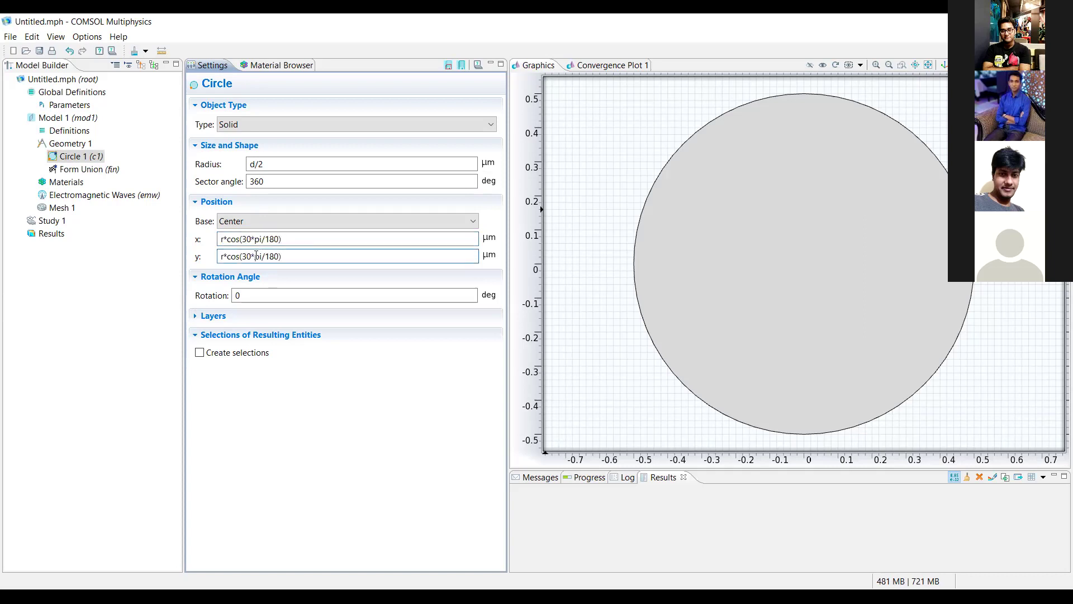
key(BackSpace)
key(BackSpace)
key(BackSpace)
text(sin)
click(448, 66)
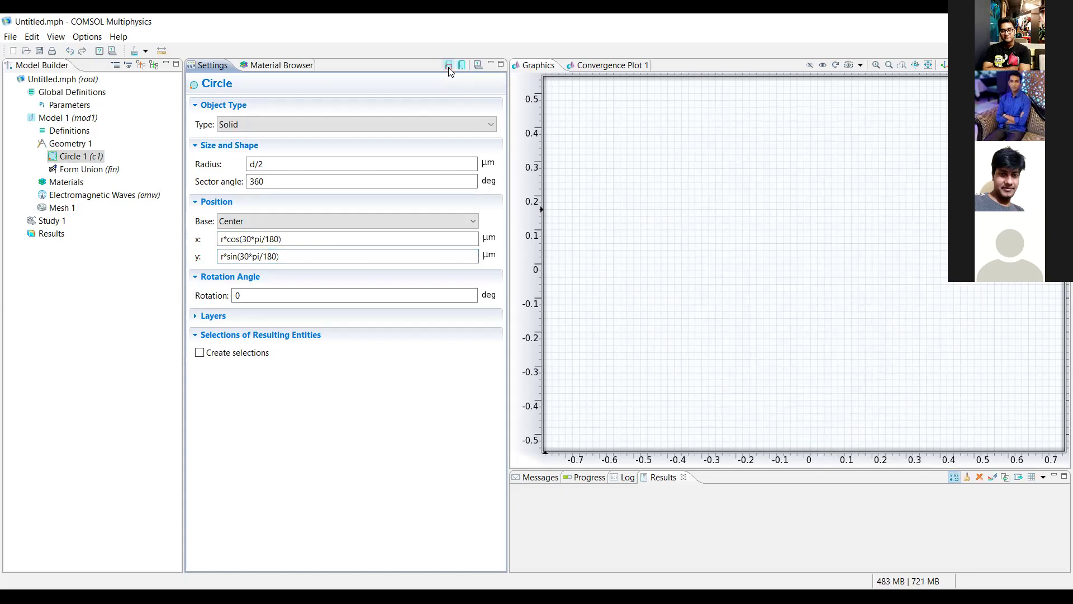
- Look for the circle in the graphics view, checking the global parameters and rebuilding the whole geometry
click(823, 66)
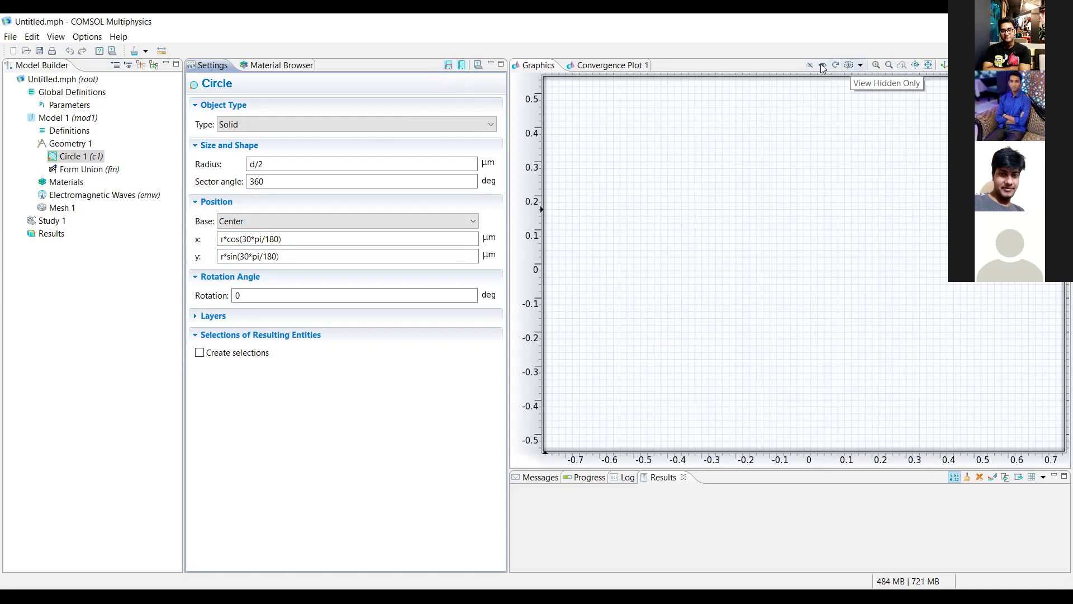
click(928, 66)
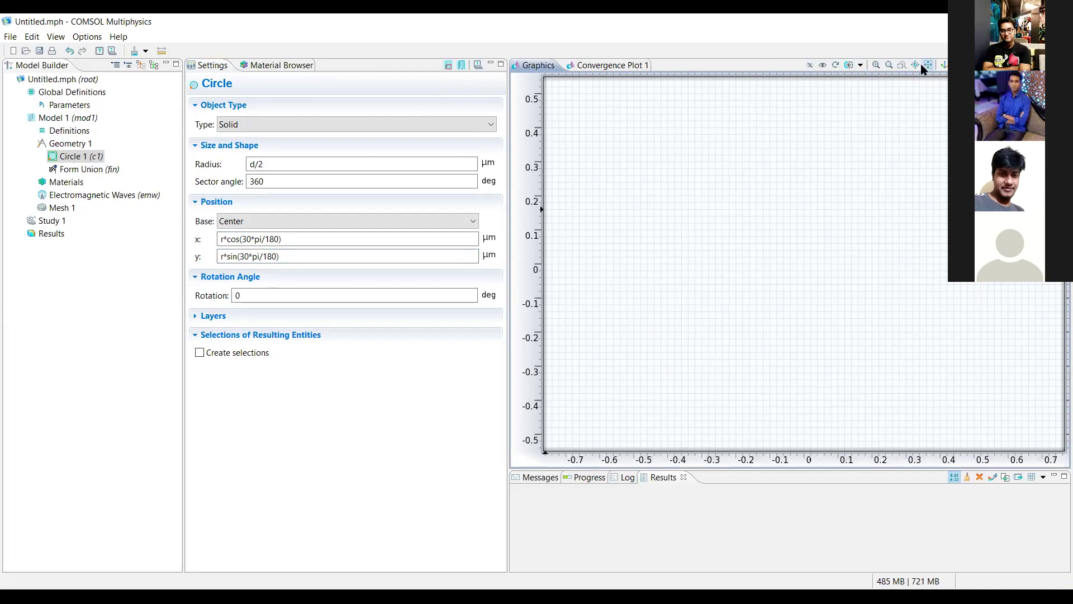
click(889, 65)
click(889, 66)
click(889, 65)
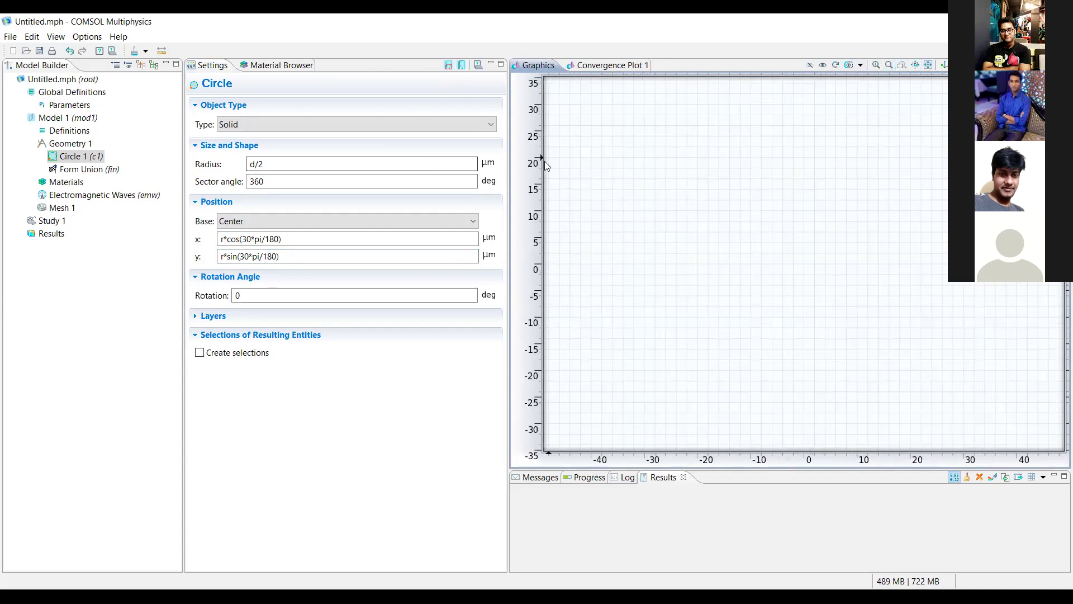
click(66, 105)
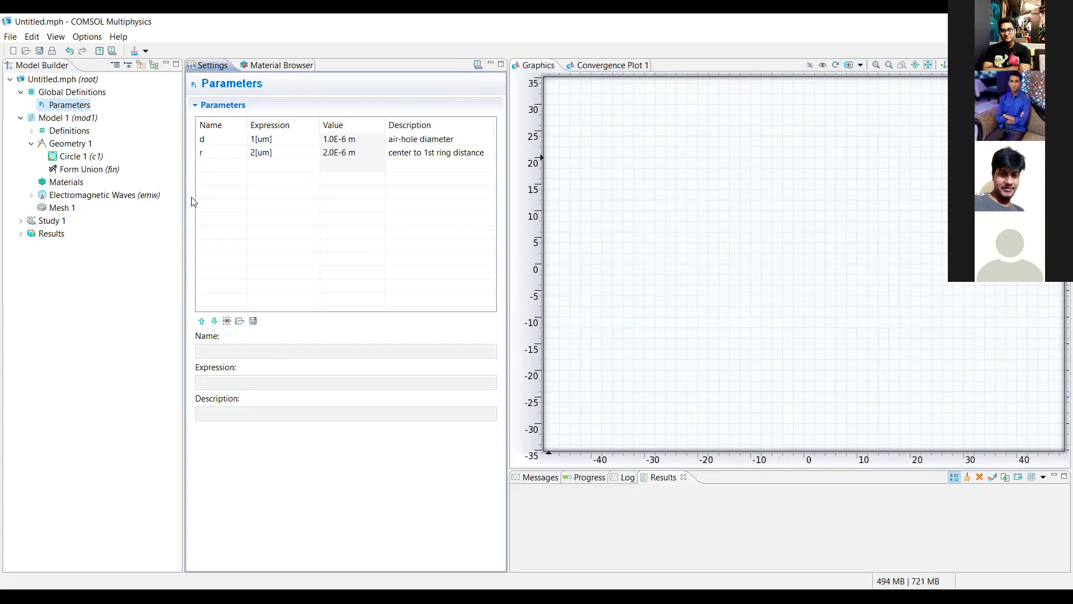
click(95, 159)
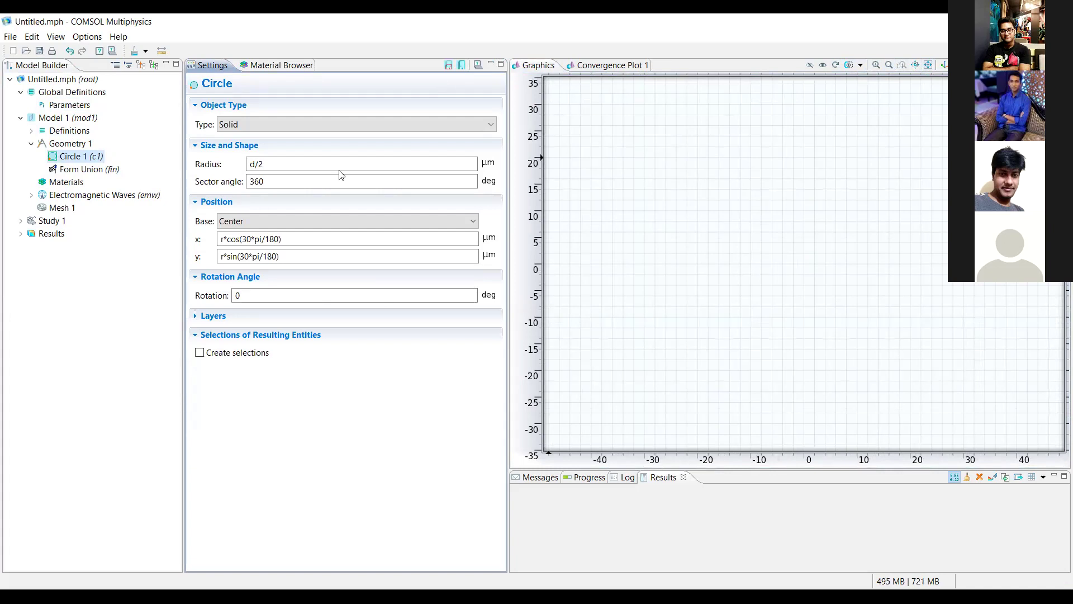
click(462, 65)
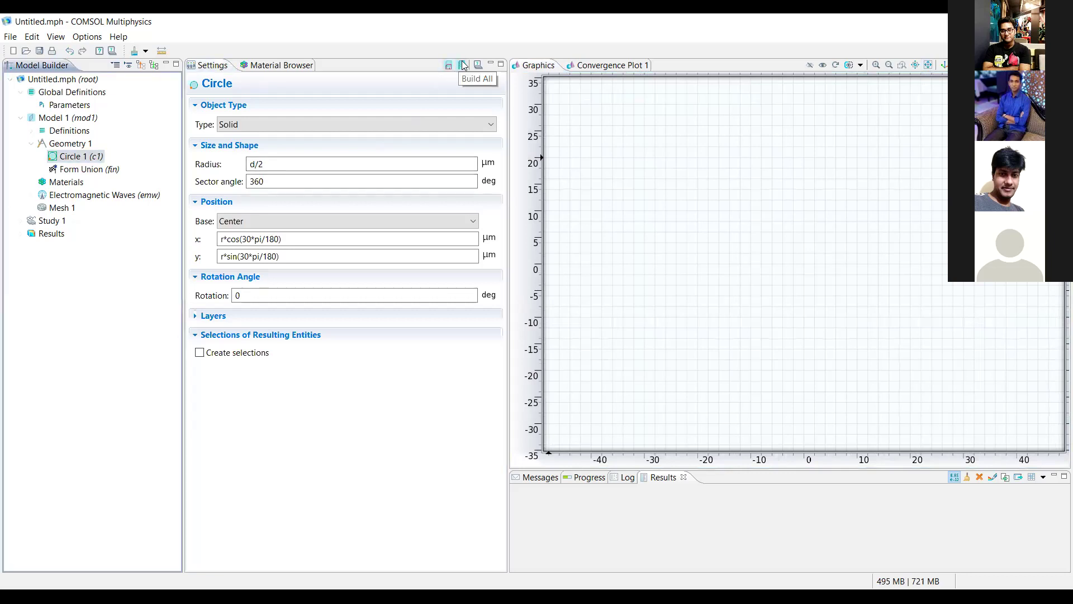
click(462, 65)
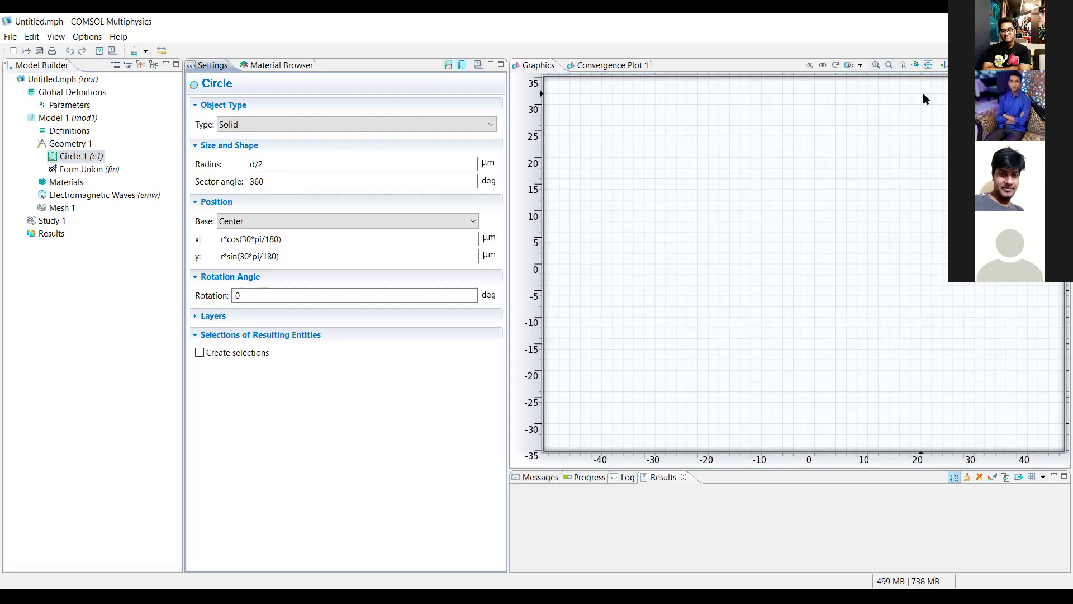
click(929, 65)
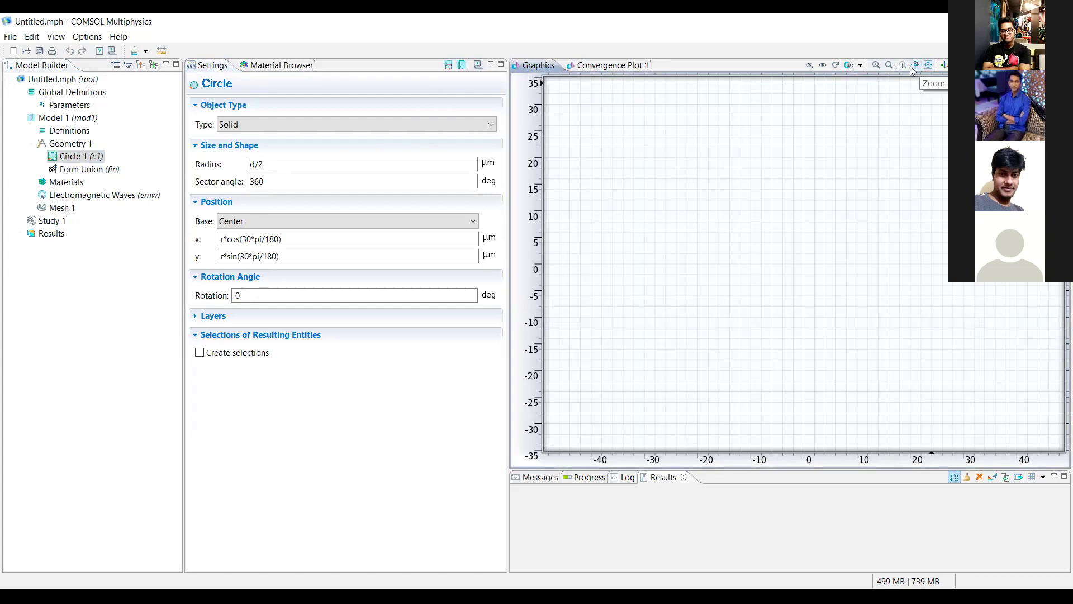
click(889, 65)
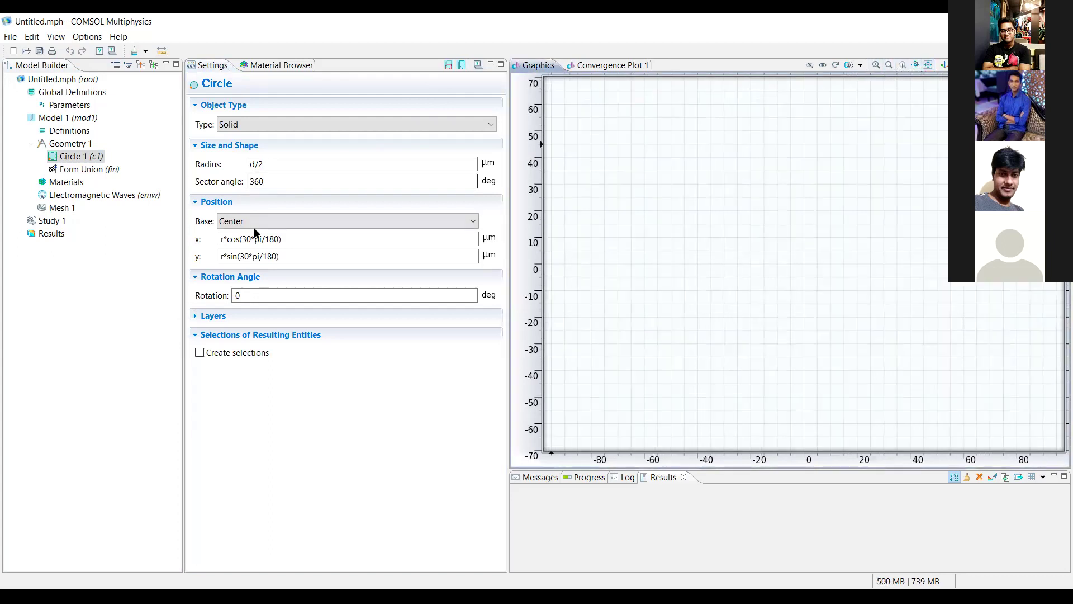
- Reset Circle 1's center position to x 0 and y 0 and build the circle
click(293, 239)
key(ctrl+a)
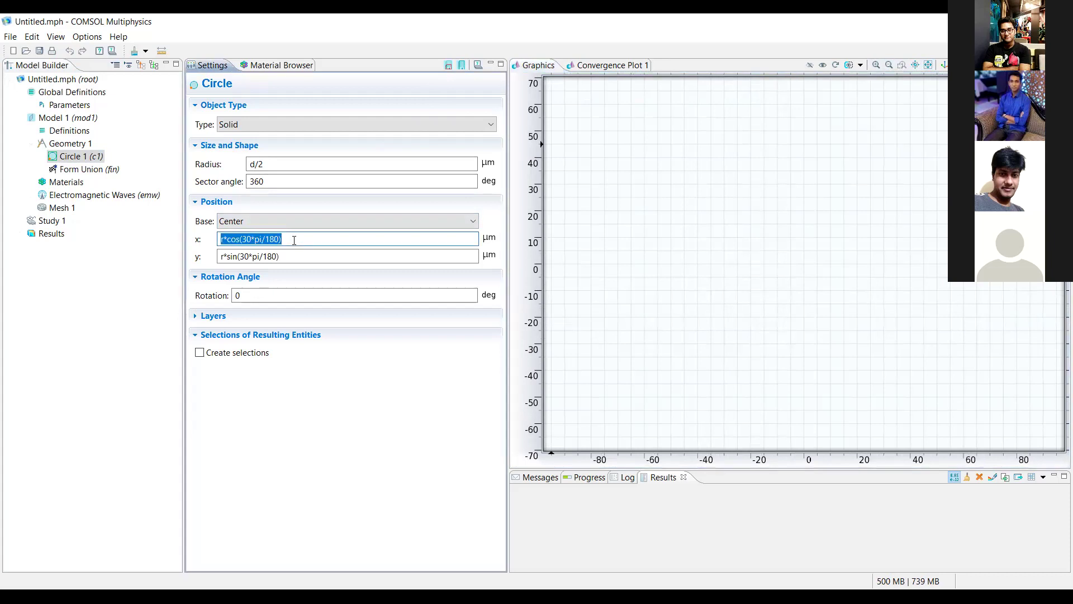
key(BackSpace)
click(284, 256)
key(BackSpace)
key(BackSpace)
key(BackSpace)
key(BackSpace)
key(BackSpace)
key(BackSpace)
key(BackSpace)
key(BackSpace)
key(BackSpace)
key(BackSpace)
key(BackSpace)
key(BackSpace)
key(BackSpace)
key(BackSpace)
key(BackSpace)
key(BackSpace)
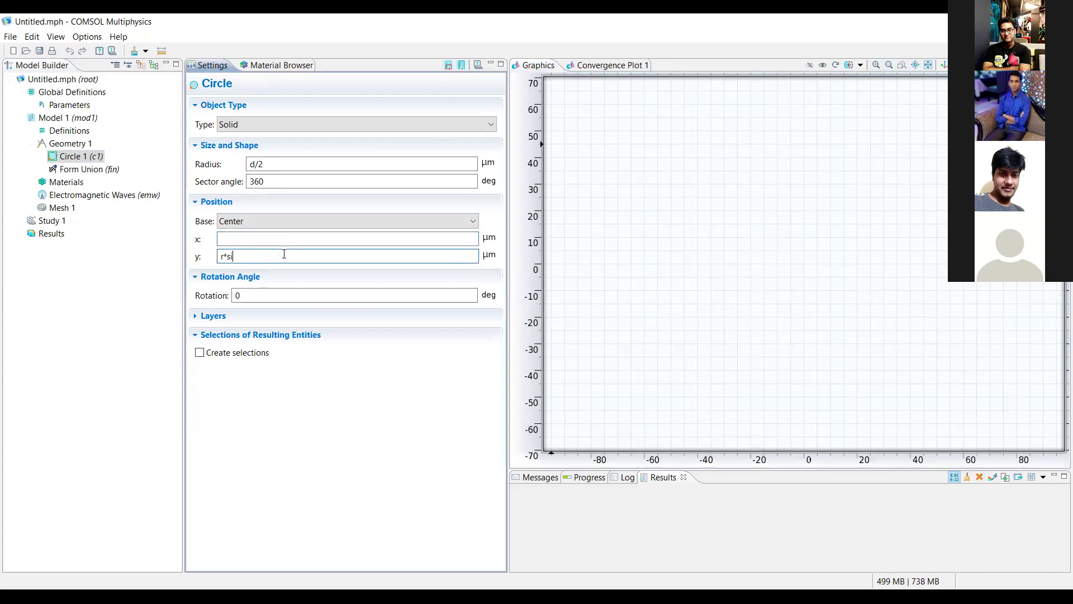
text(0)
click(283, 239)
key(ctrl+v)
key(BackSpace)
key(BackSpace)
key(BackSpace)
key(BackSpace)
key(BackSpace)
key(BackSpace)
key(BackSpace)
key(BackSpace)
key(BackSpace)
key(BackSpace)
key(BackSpace)
key(BackSpace)
key(BackSpace)
key(BackSpace)
key(BackSpace)
key(BackSpace)
text(0)
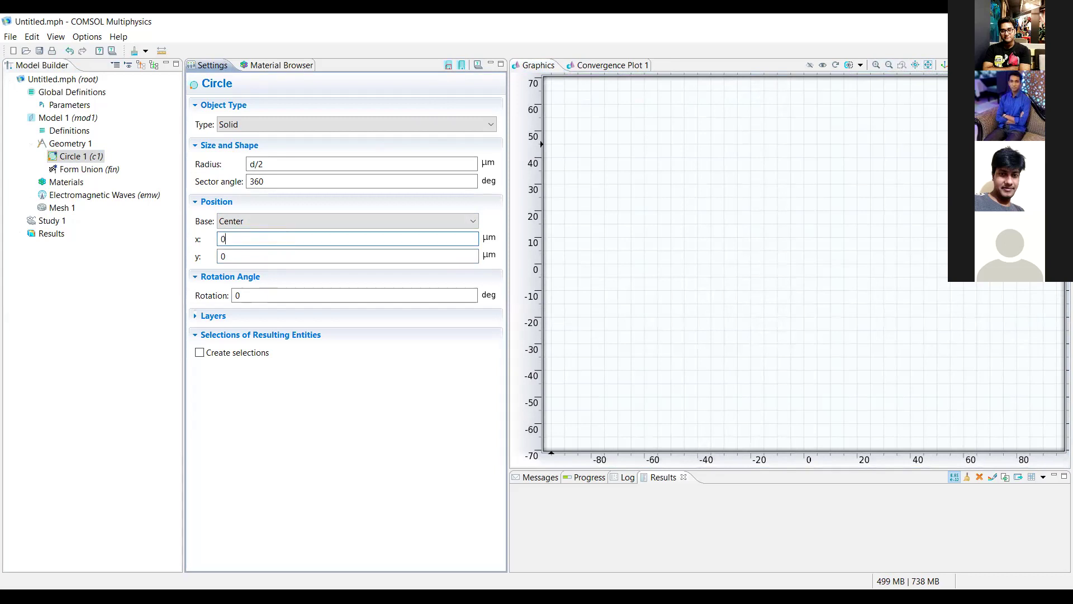
click(448, 66)
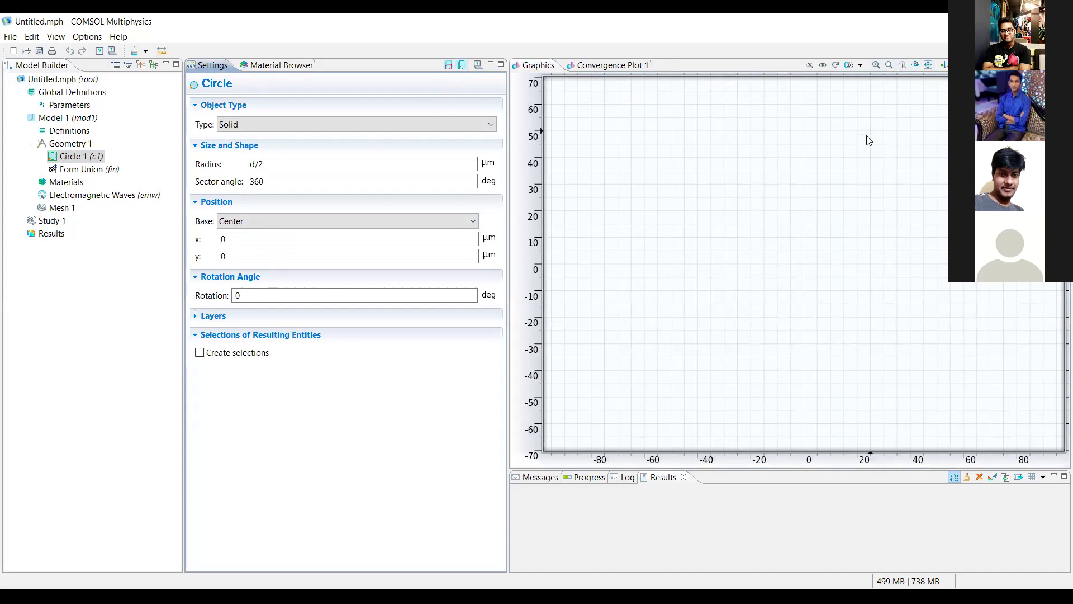
- Examine the graphics view at different zoom levels to locate the circle centered at the origin
click(887, 66)
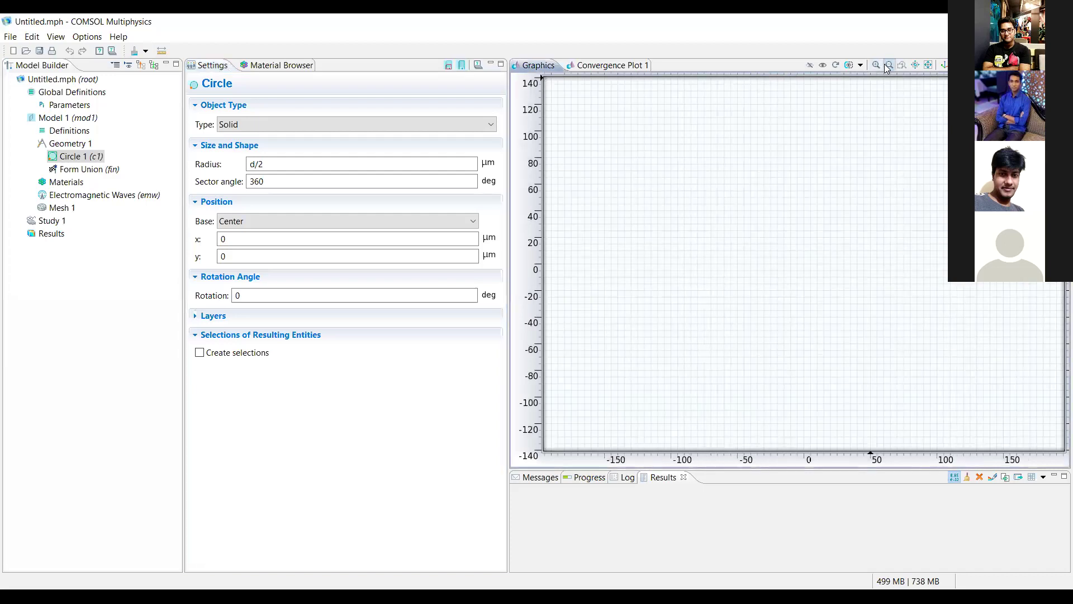
click(887, 66)
click(877, 66)
click(878, 66)
click(877, 66)
click(877, 66)
click(878, 66)
click(877, 66)
click(877, 66)
click(877, 66)
click(878, 66)
click(877, 66)
click(877, 66)
click(877, 66)
click(927, 66)
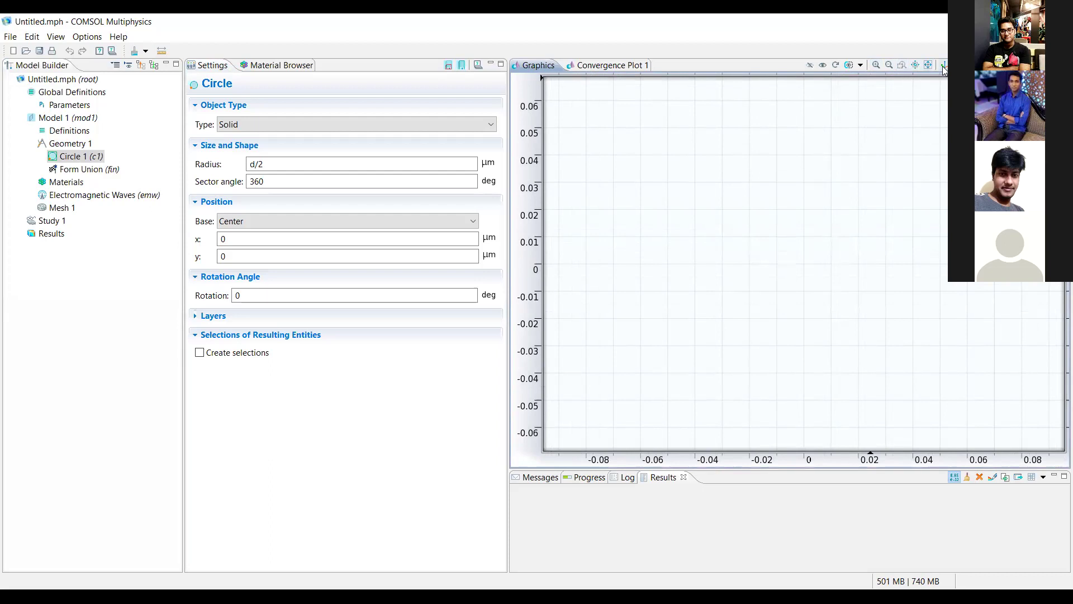
click(888, 66)
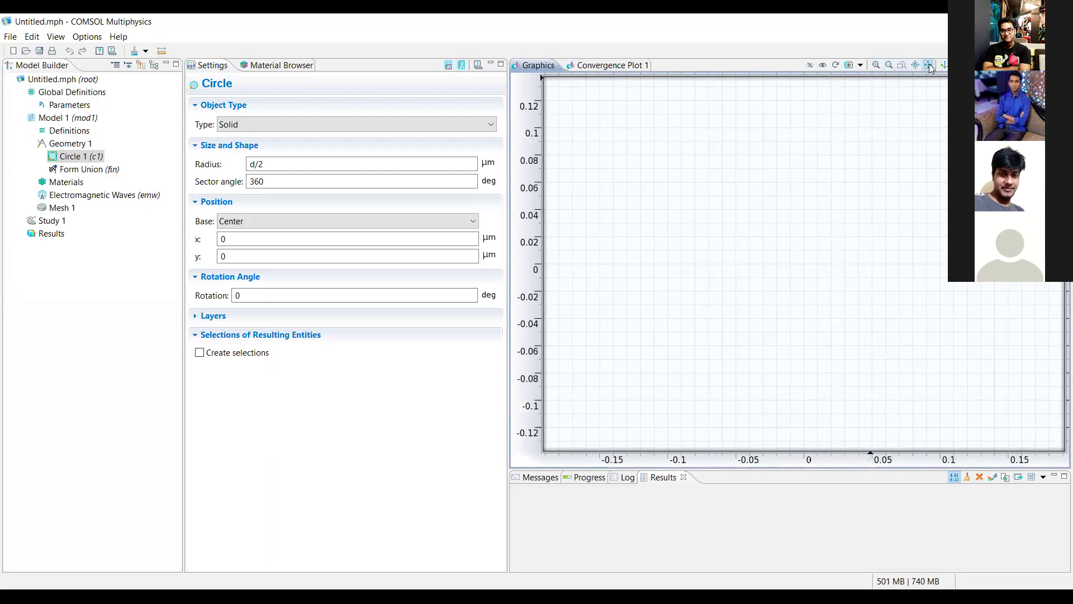
click(876, 65)
click(877, 65)
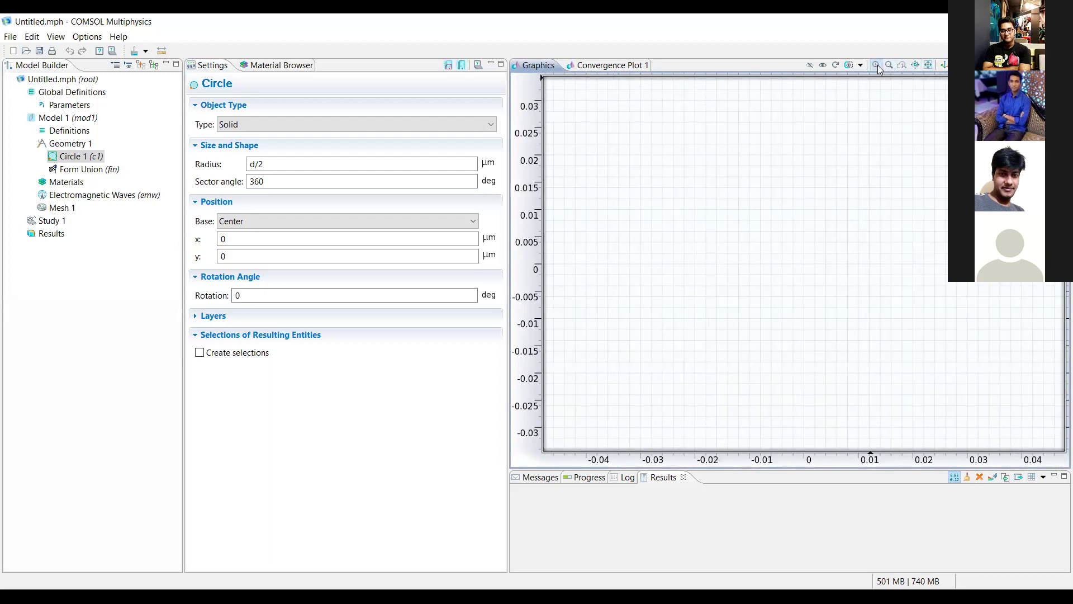
click(889, 65)
click(890, 65)
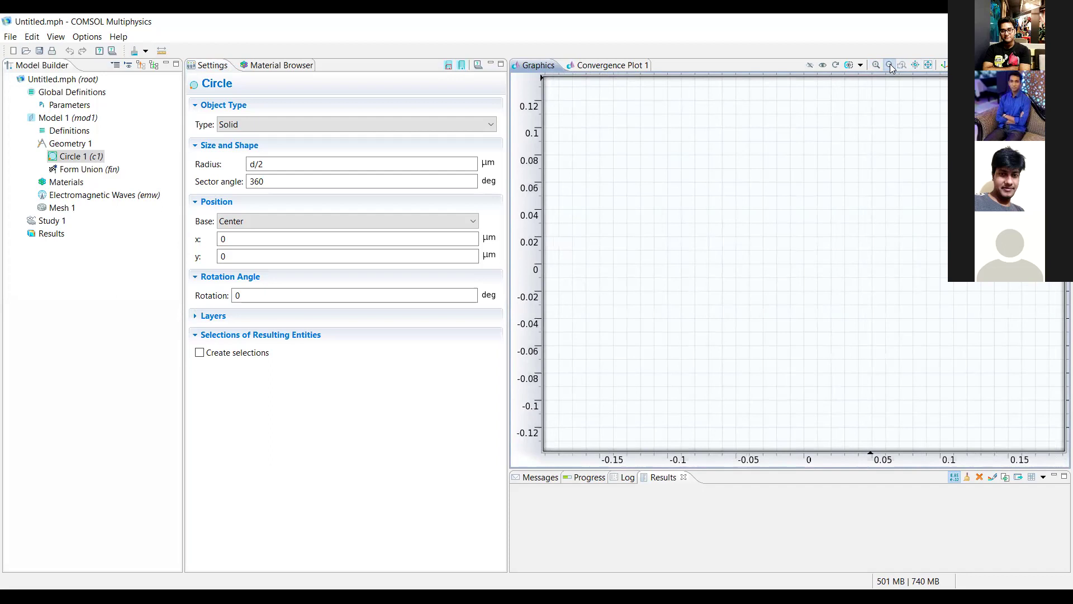
click(890, 65)
click(890, 65)
click(890, 66)
click(890, 65)
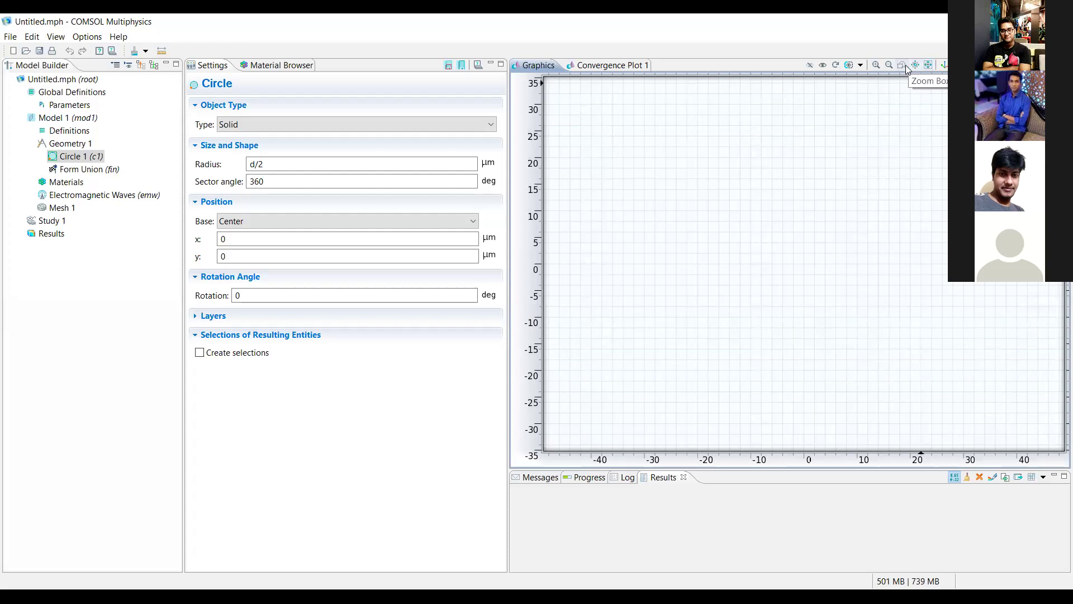
- Delete Circle 1 from the geometry and confirm the deletion
click(76, 106)
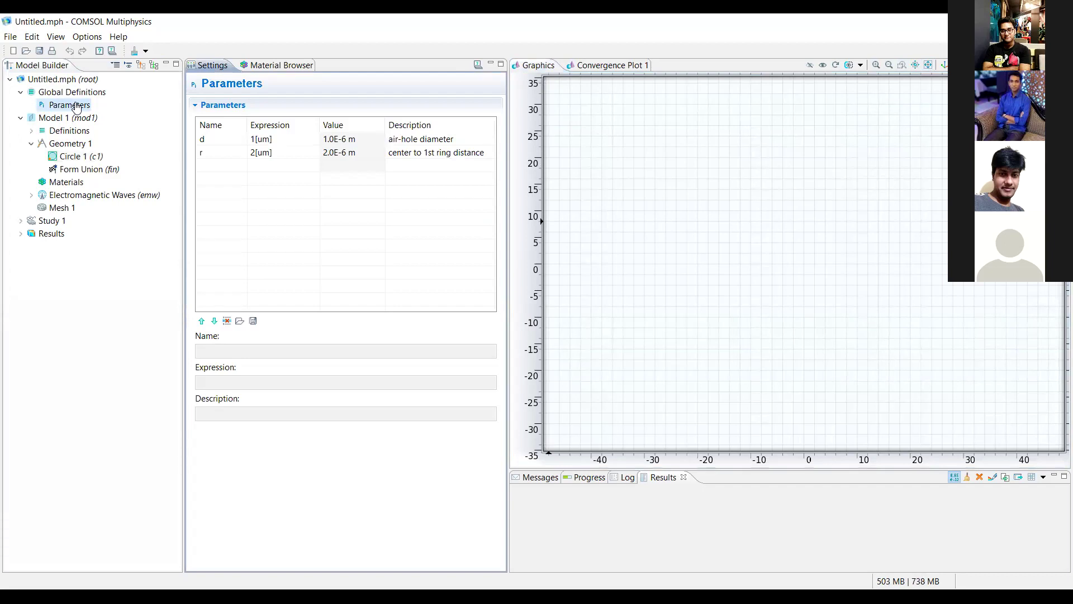
click(79, 159)
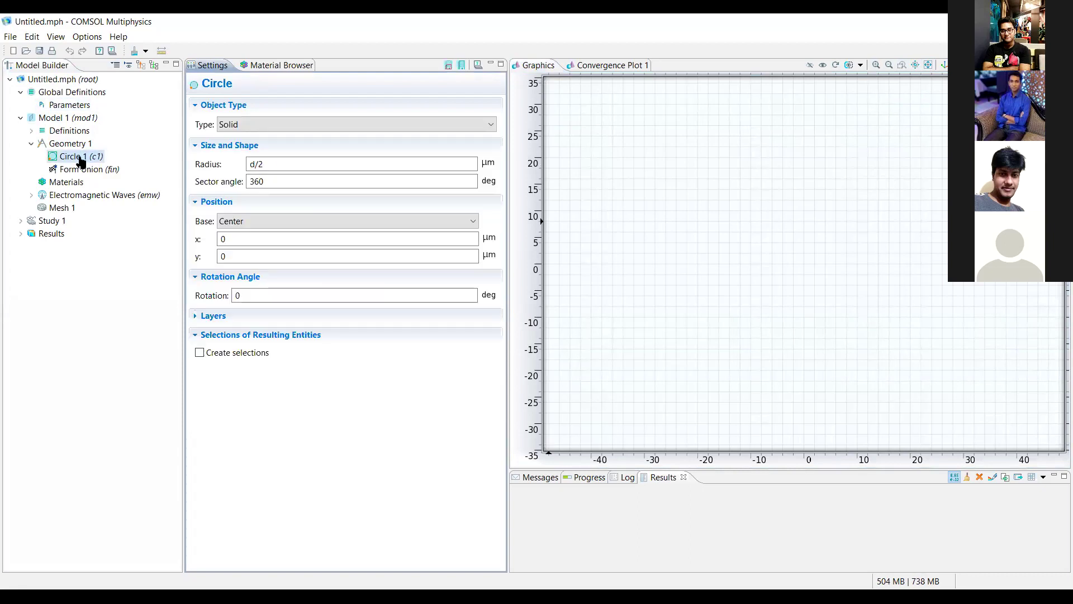
right_click(80, 162)
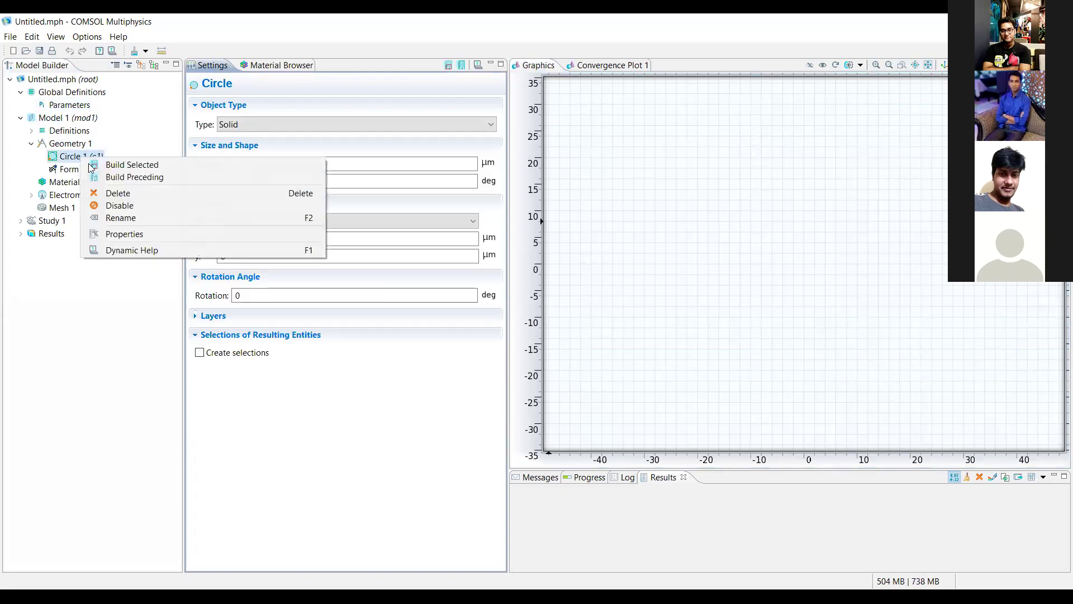
click(116, 194)
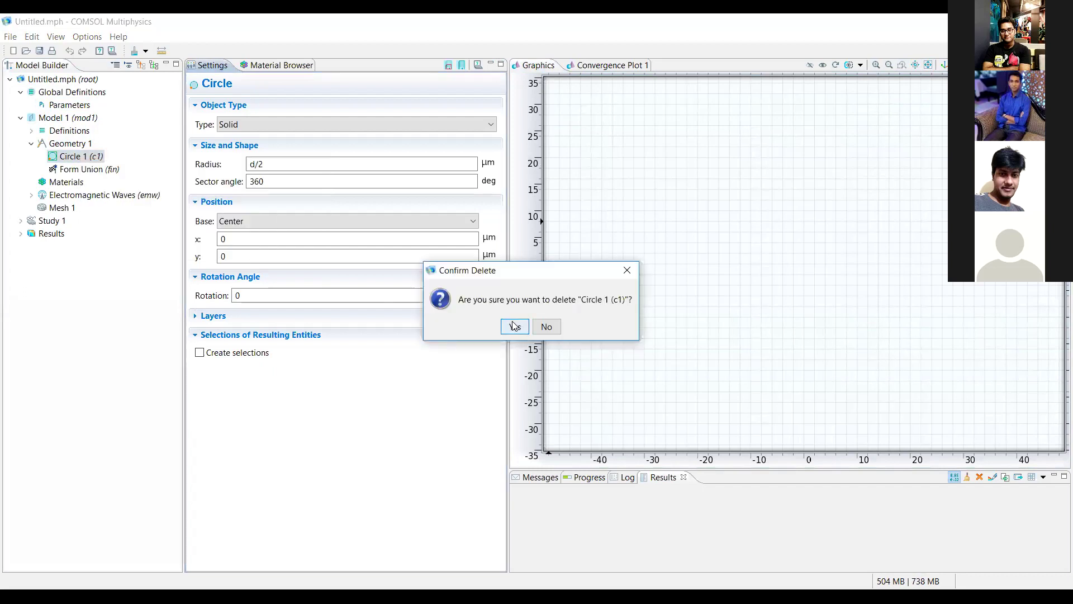
key(Return)
- Add a new default circle to Geometry 1 and build it, checking the geometry units and global parameters
right_click(65, 144)
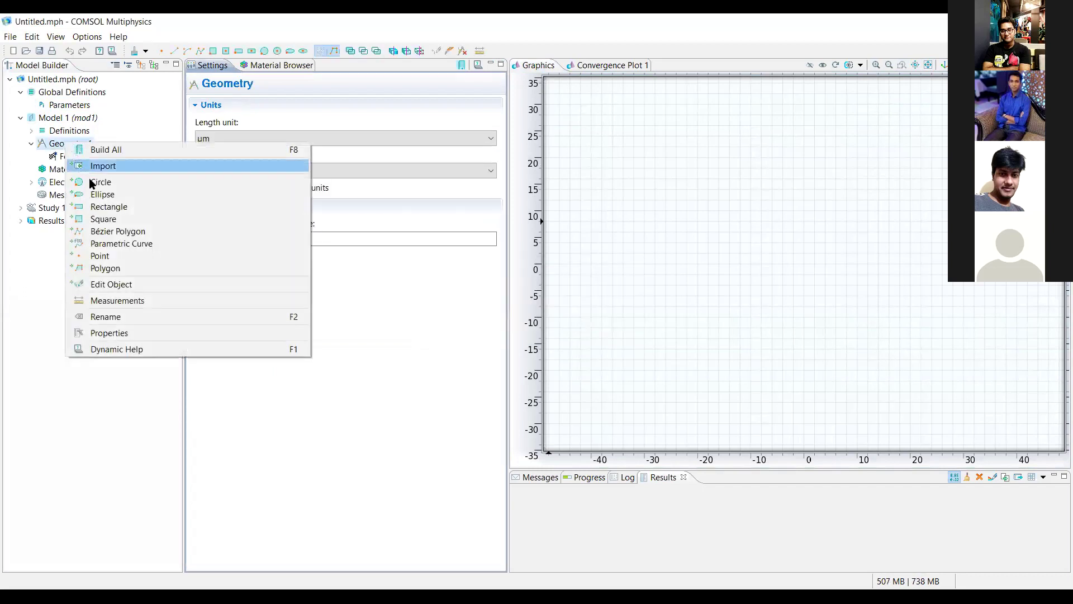
click(94, 182)
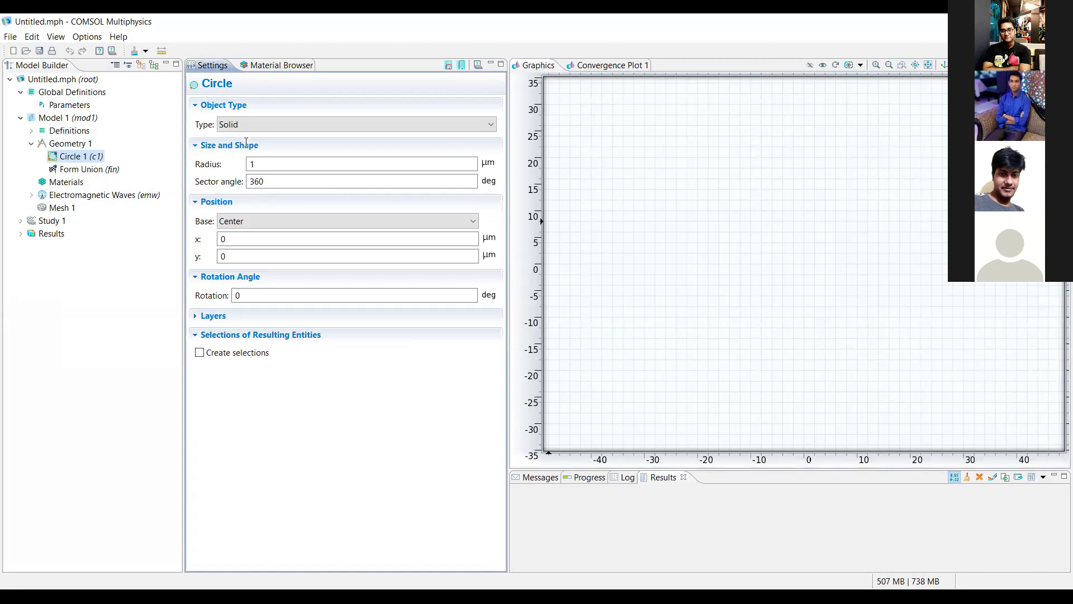
click(449, 65)
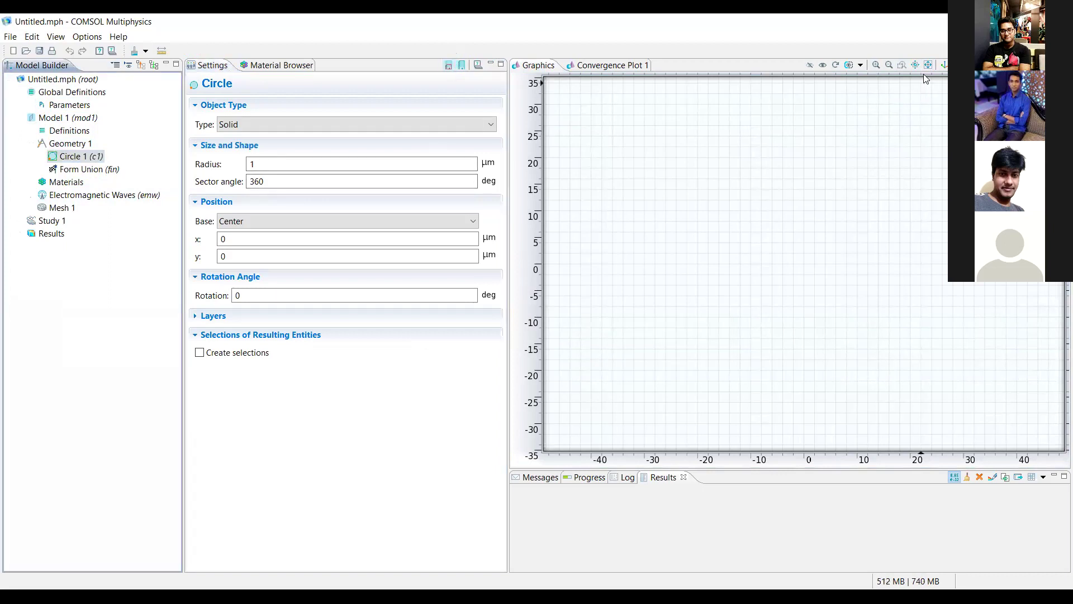
click(928, 66)
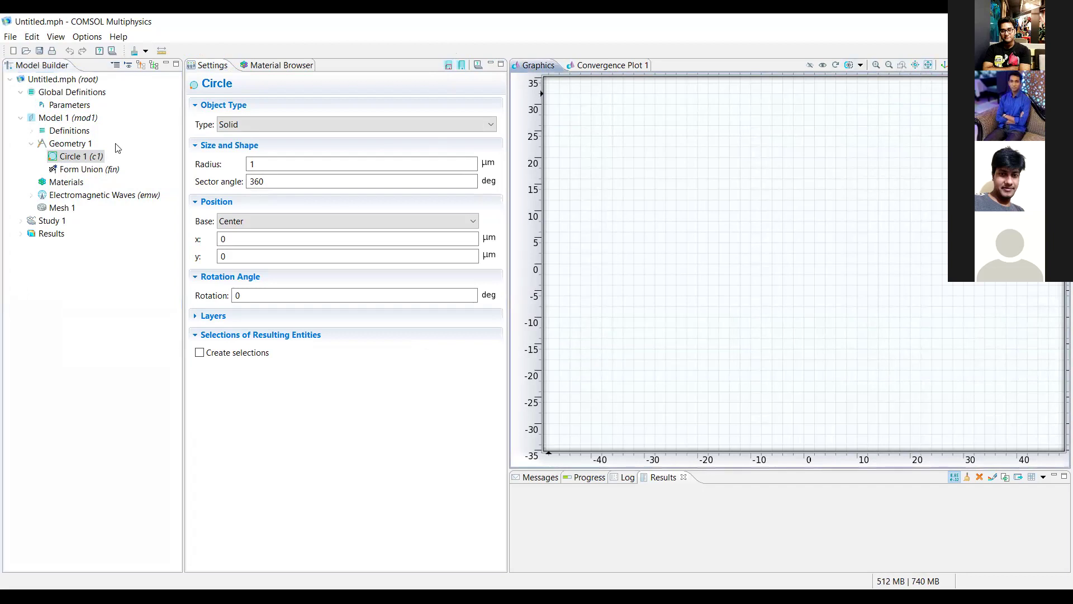
click(71, 143)
click(74, 132)
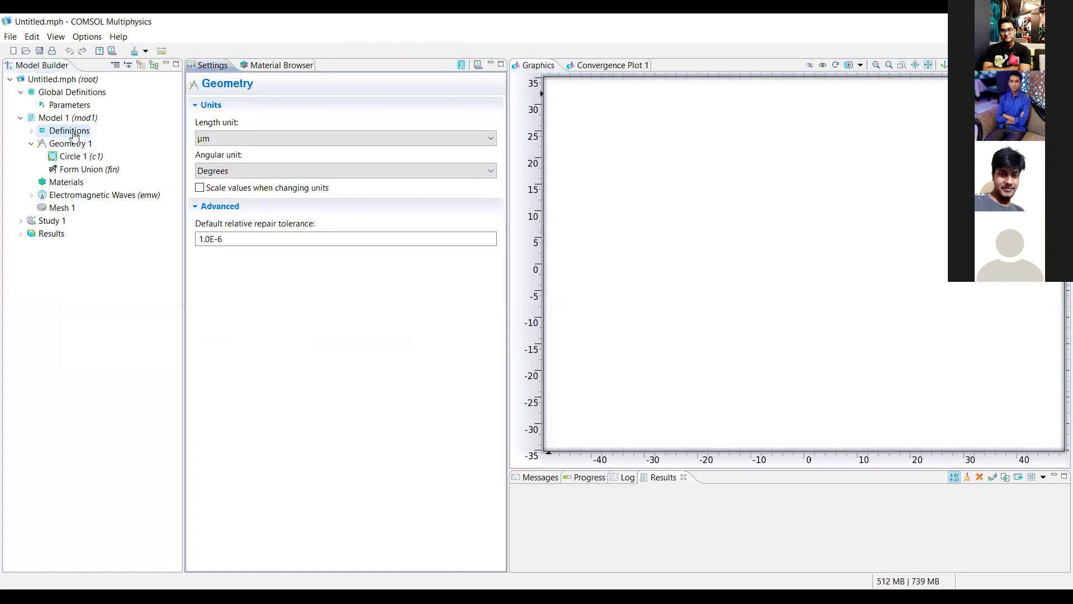
click(74, 144)
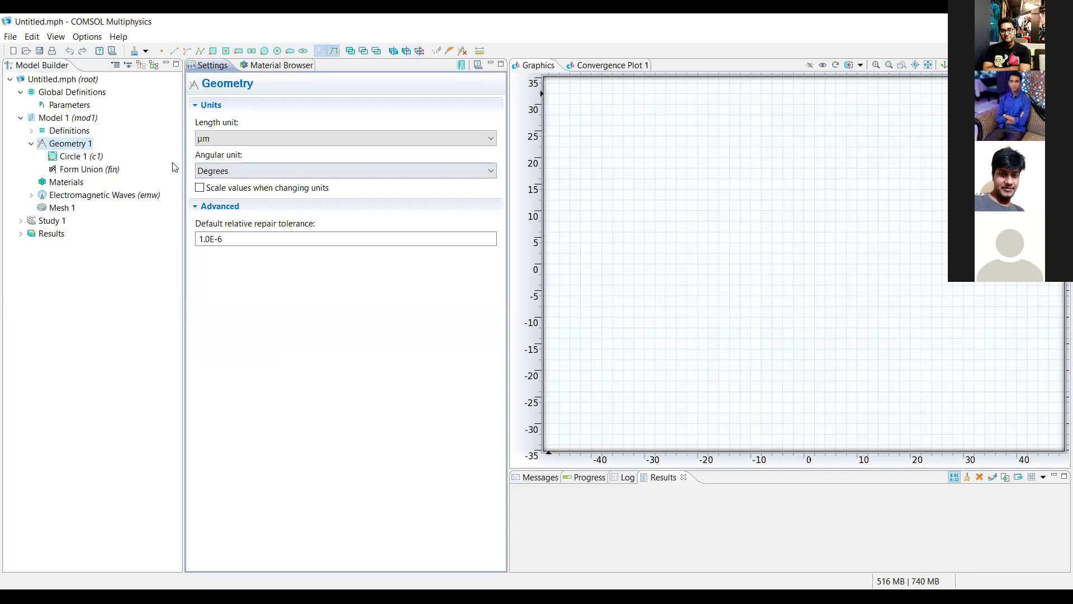
click(66, 106)
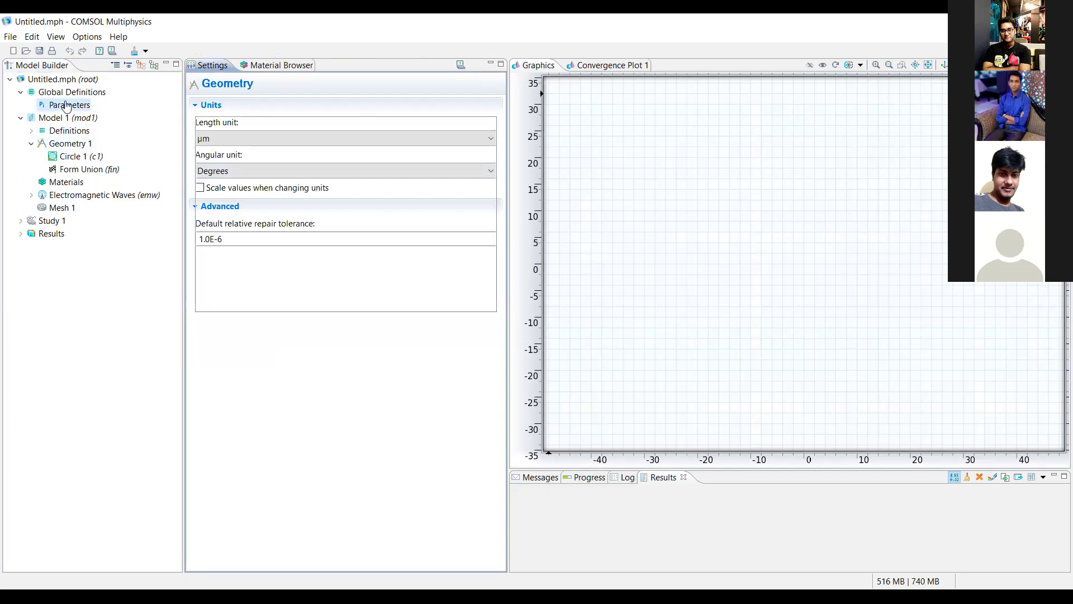
- Start a new model without saving the current one and choose 2D as the space dimension
click(10, 37)
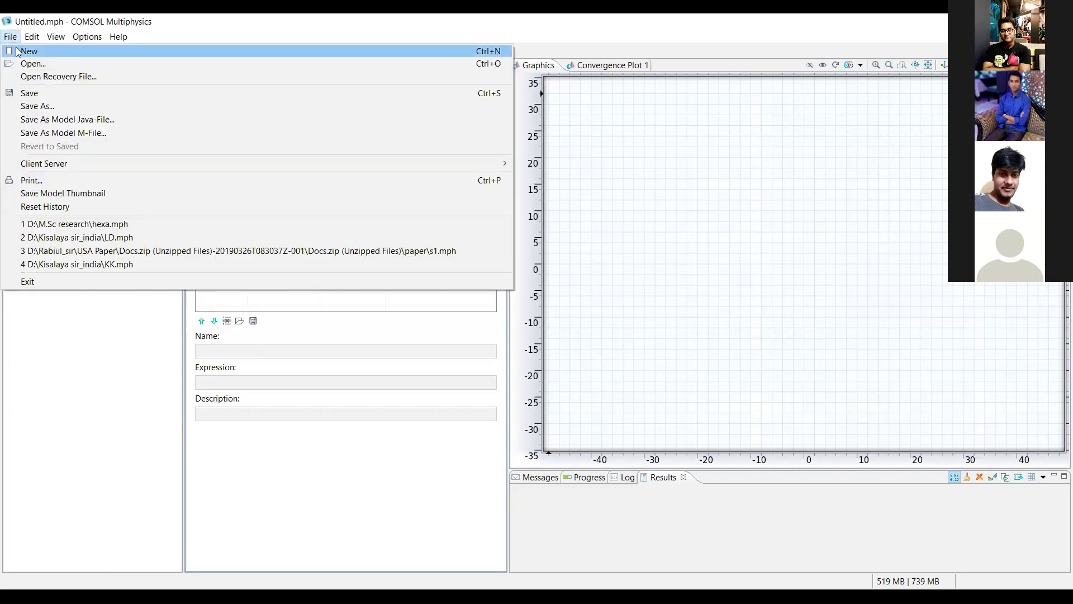
click(17, 52)
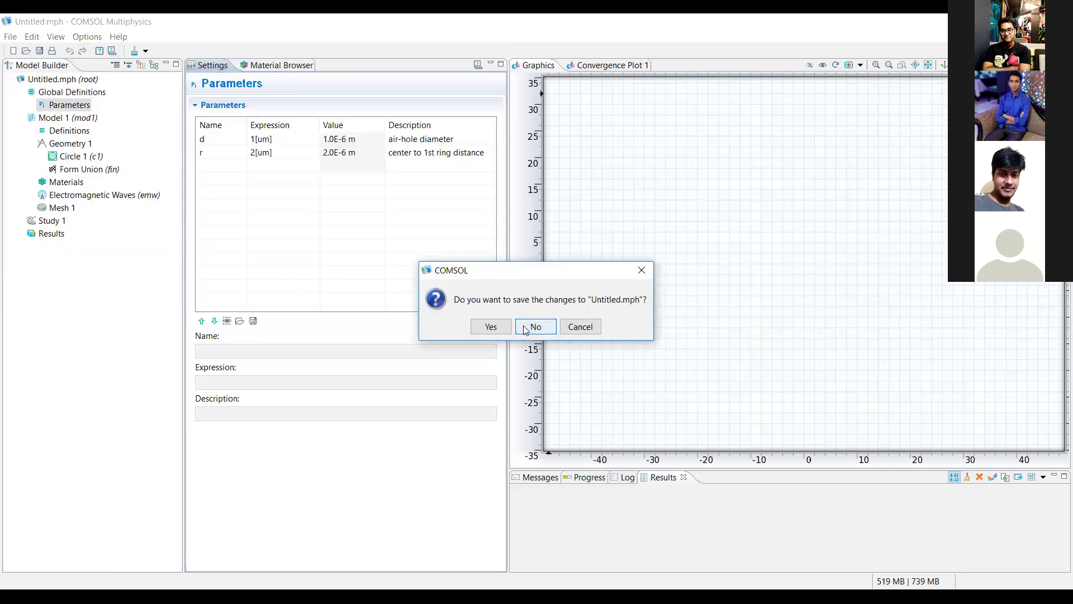
click(525, 327)
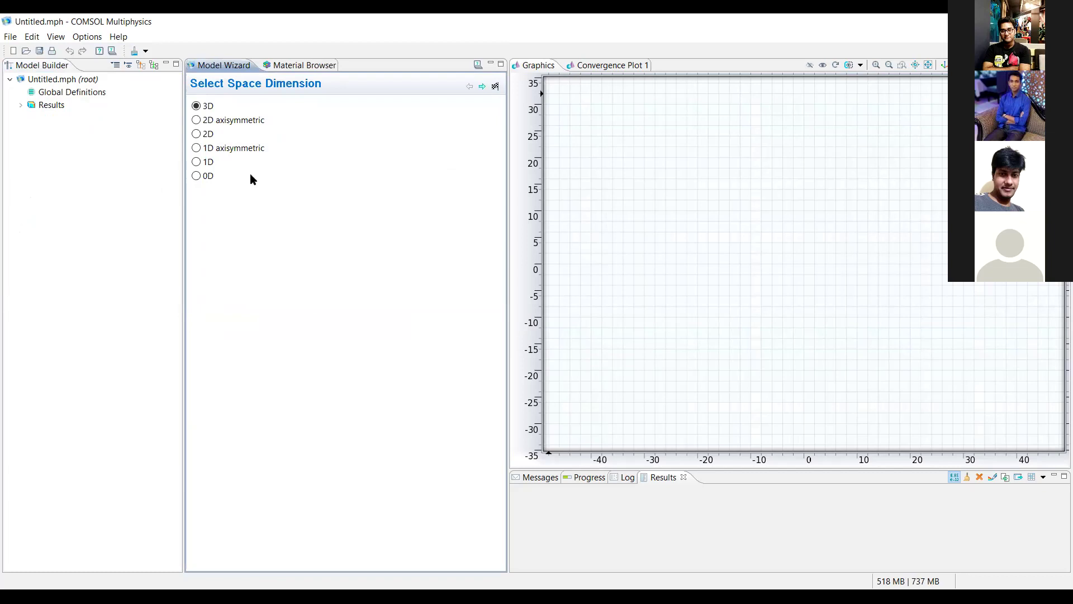
click(197, 135)
click(482, 87)
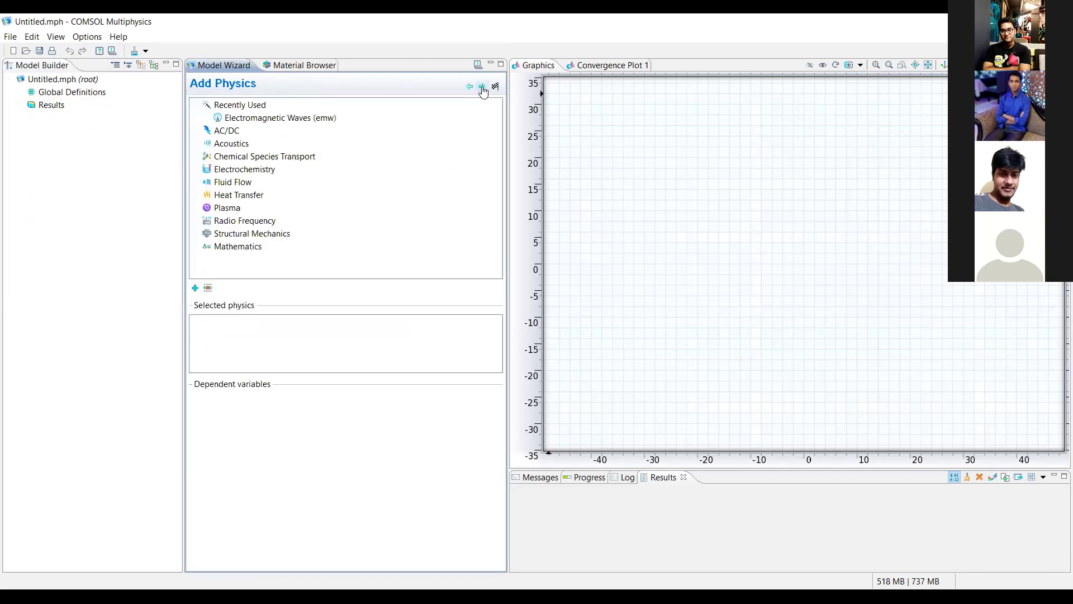
- Add the Radio Frequency physics Electromagnetic Waves (emw) with a mode analysis study and finish the model setup
click(262, 221)
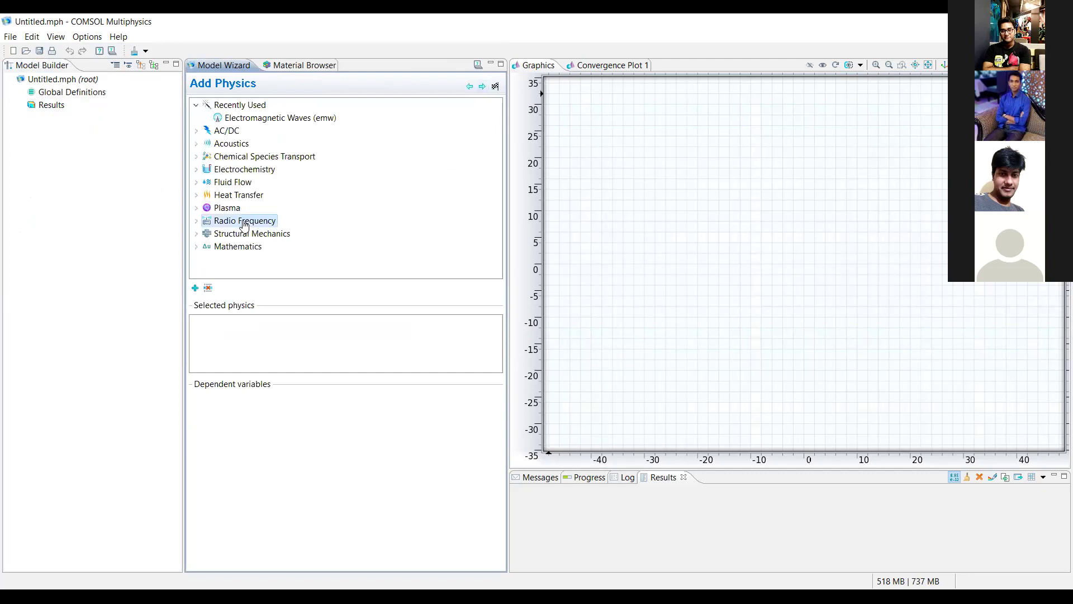
click(197, 221)
click(269, 234)
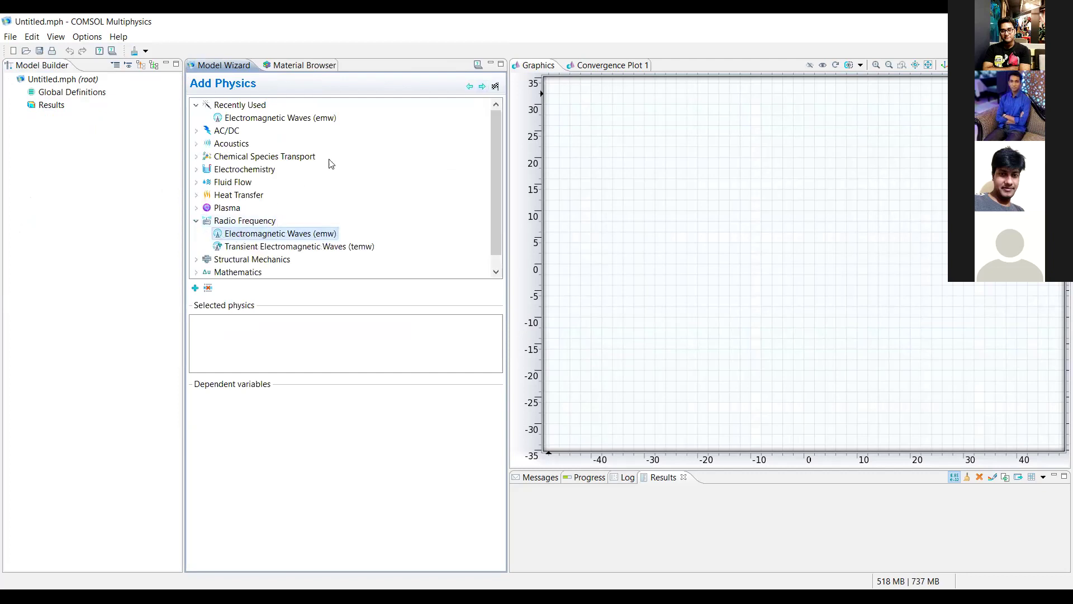
click(484, 87)
click(263, 186)
click(495, 85)
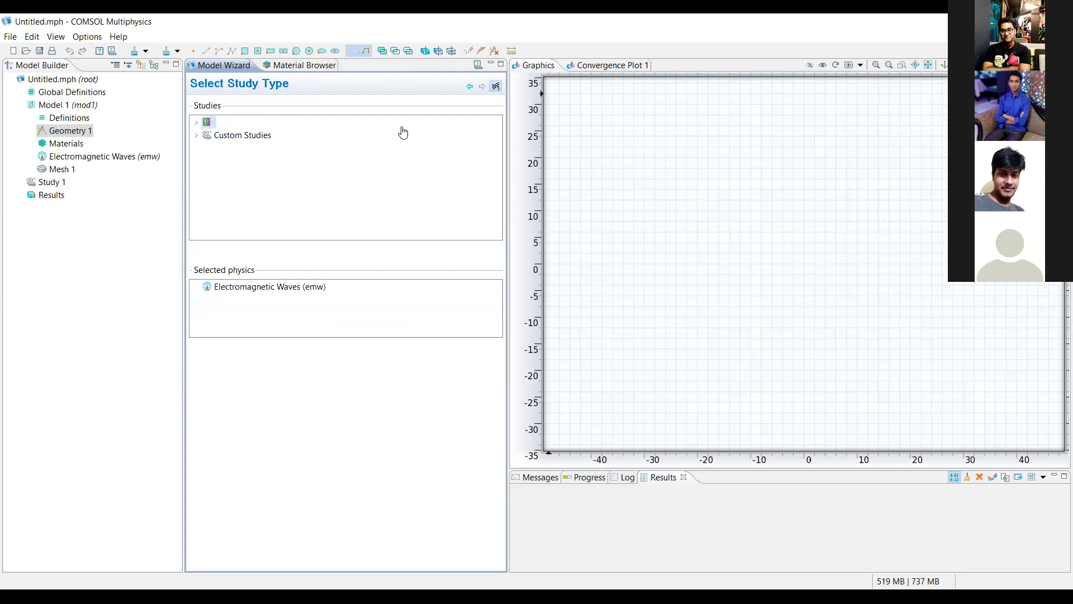
- Set the geometry's length unit to µm, and add and build a default circle
click(226, 138)
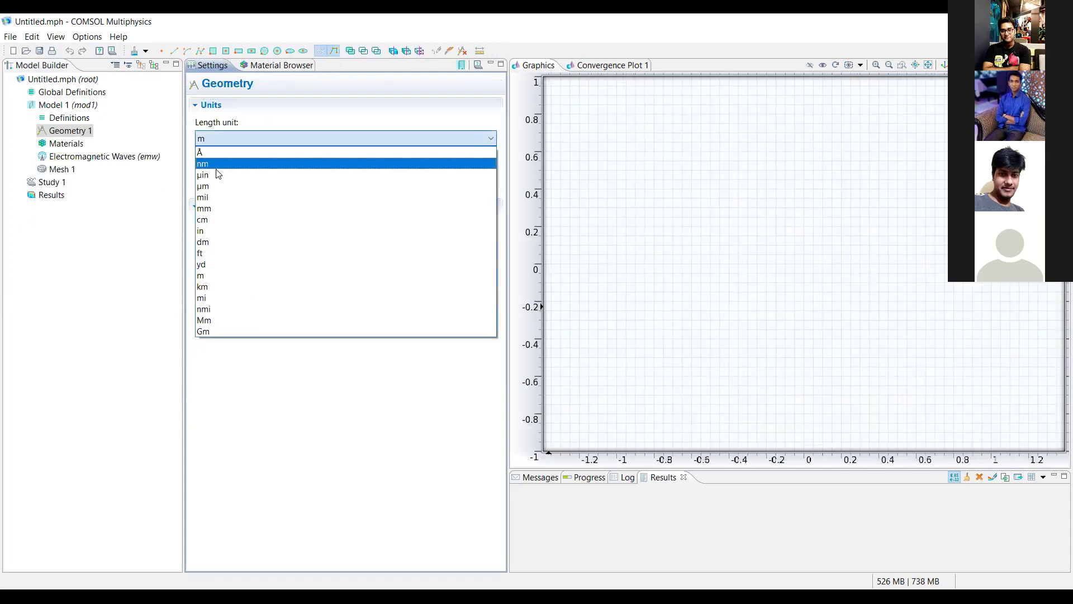
click(213, 189)
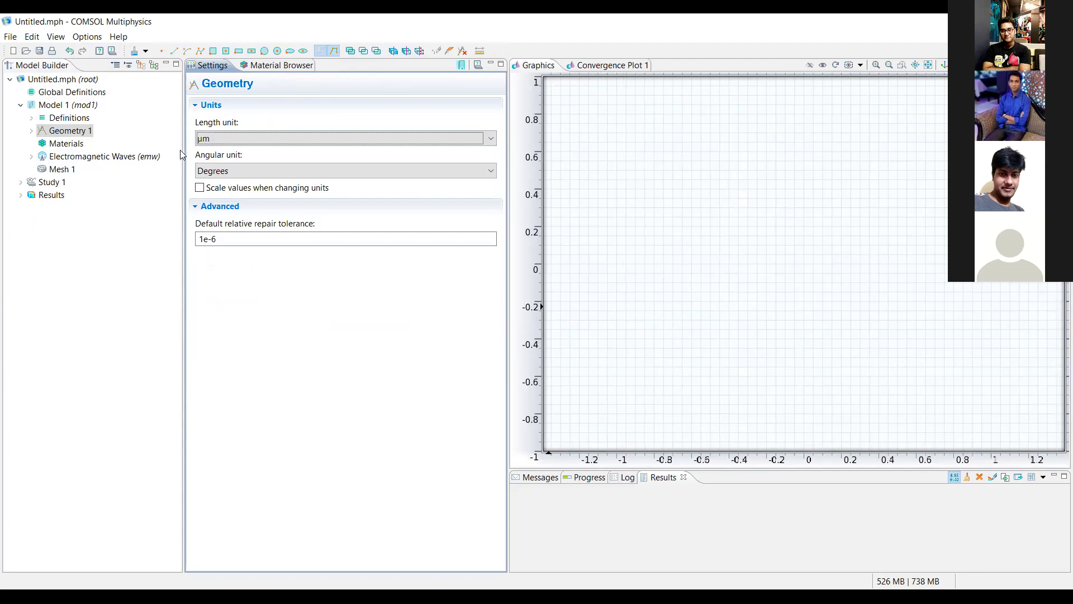
right_click(60, 130)
click(86, 170)
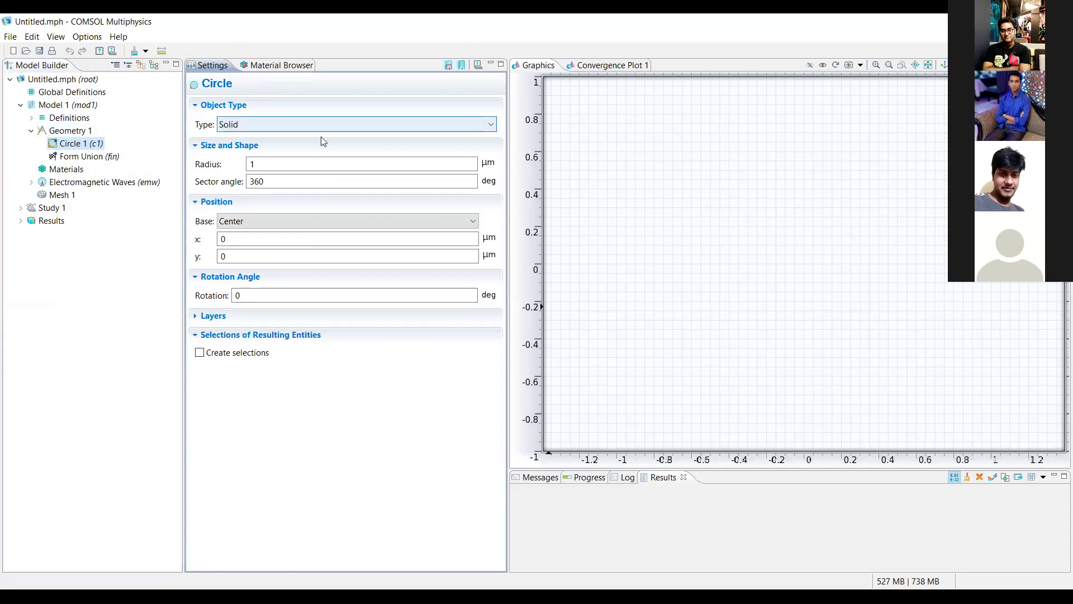
click(449, 66)
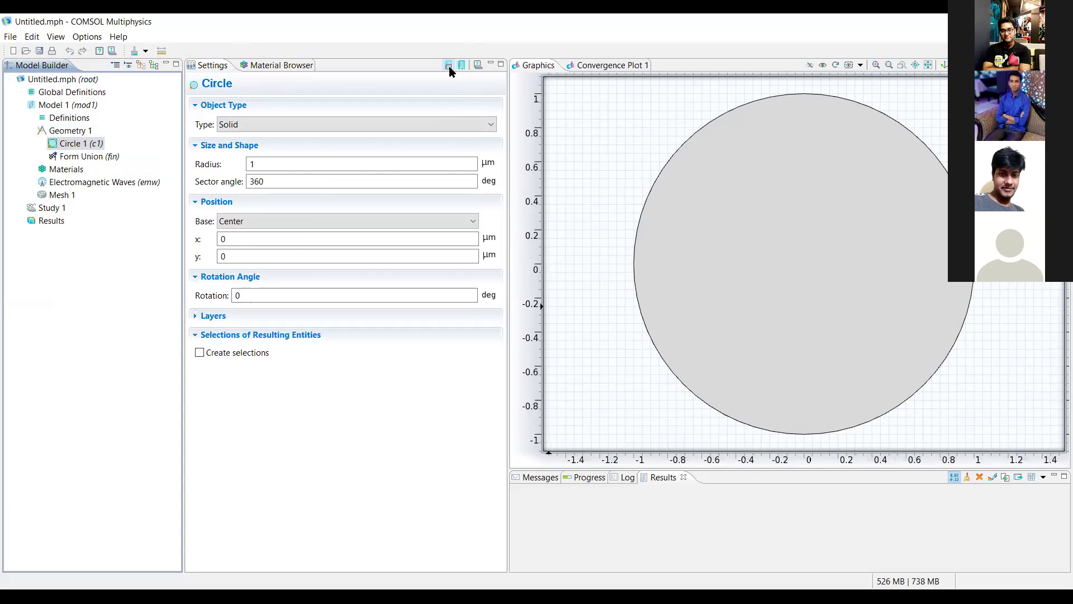
- Create global parameters and define d as 1[um] with the description "airhole diameter"
click(80, 92)
right_click(79, 92)
click(90, 95)
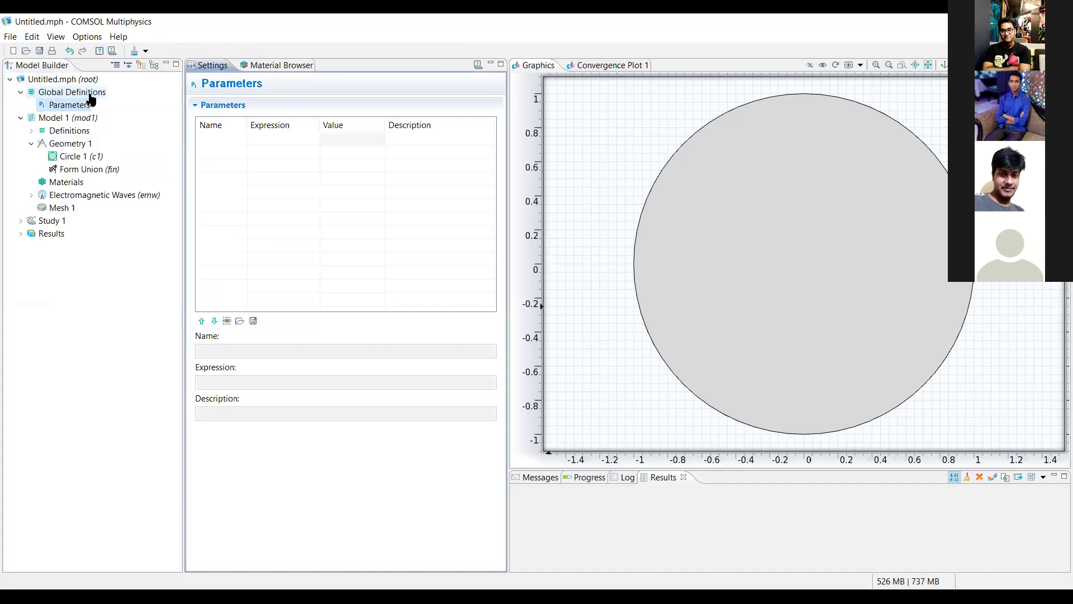
click(207, 137)
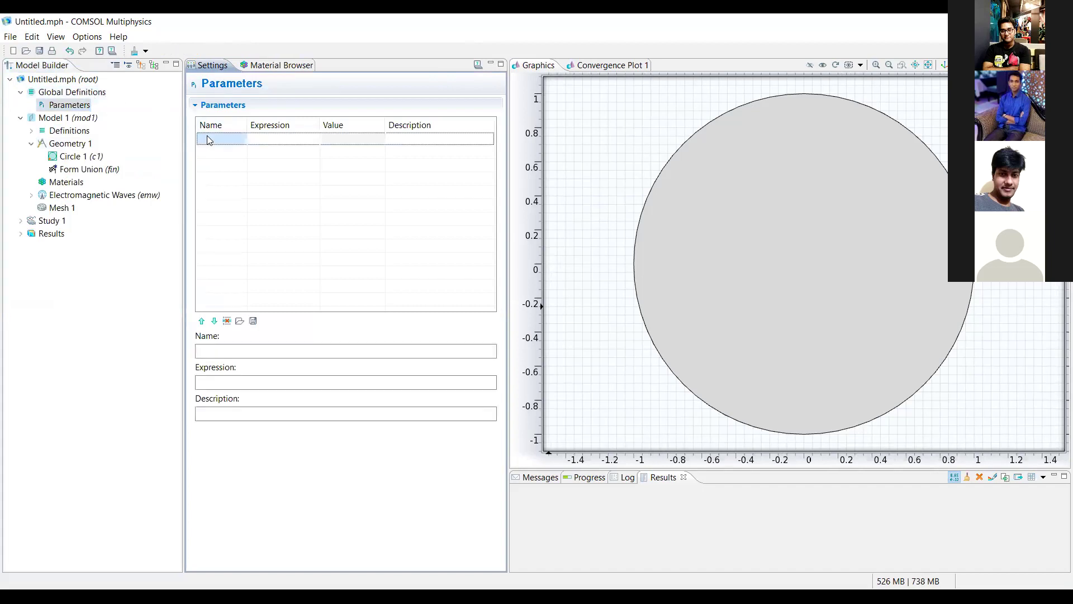
text(d)
click(255, 139)
text(1)
text([um])
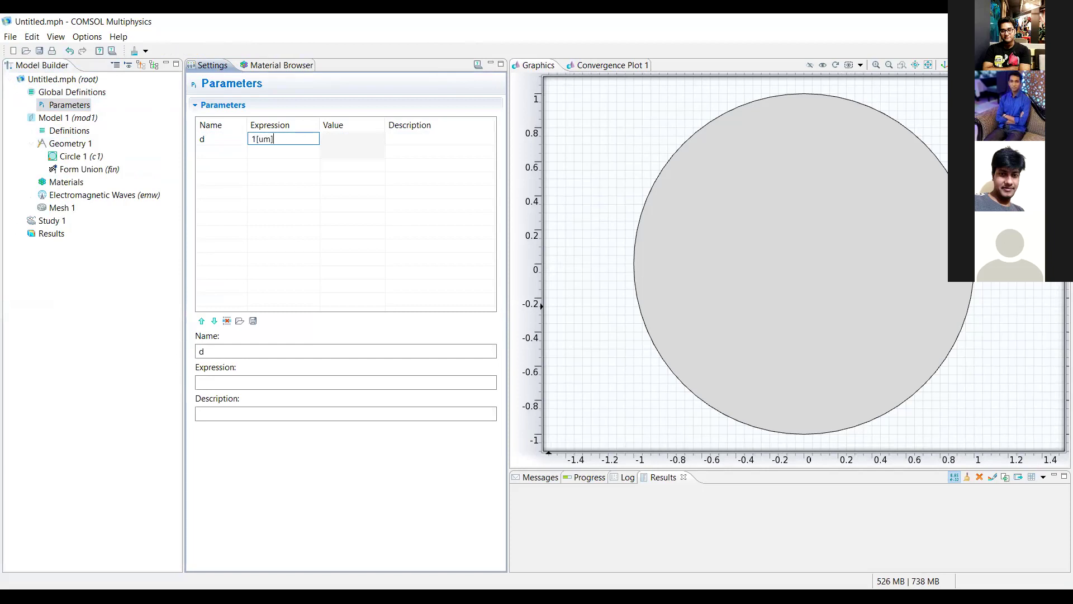
click(335, 141)
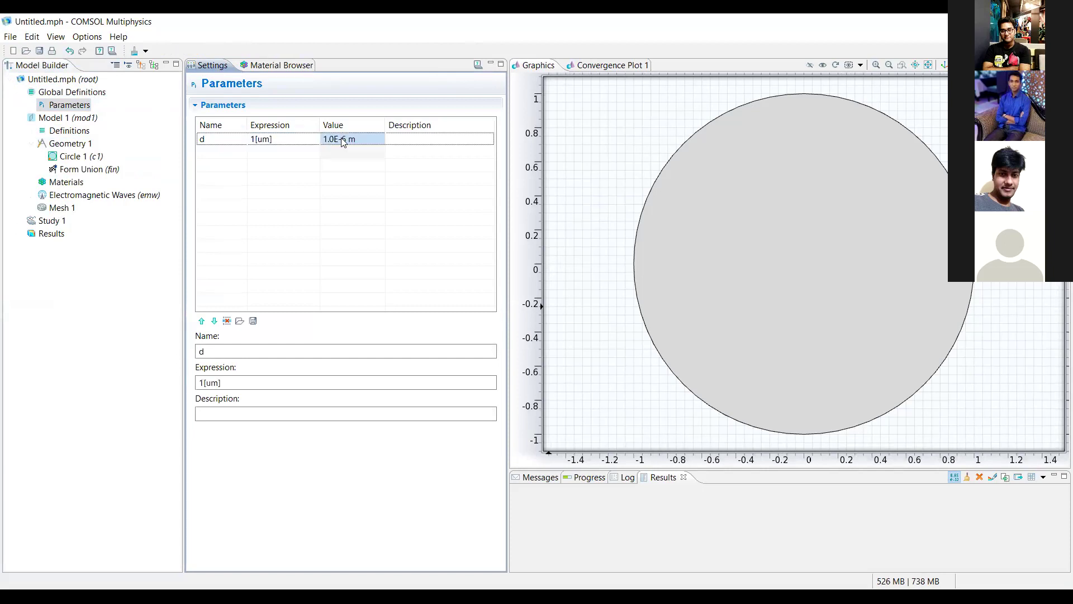
click(402, 143)
click(403, 141)
text(ai)
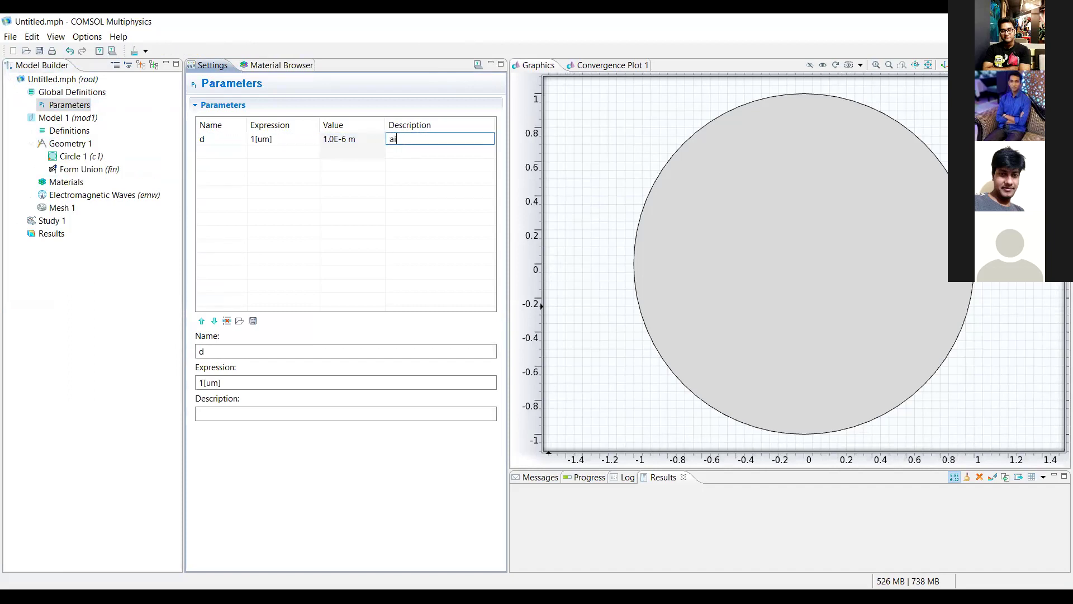
text(rhole diameter)
- Define a second global parameter r as 2[um] with the description "center to 1st ring"
click(218, 151)
text(r)
click(271, 154)
text(2[um])
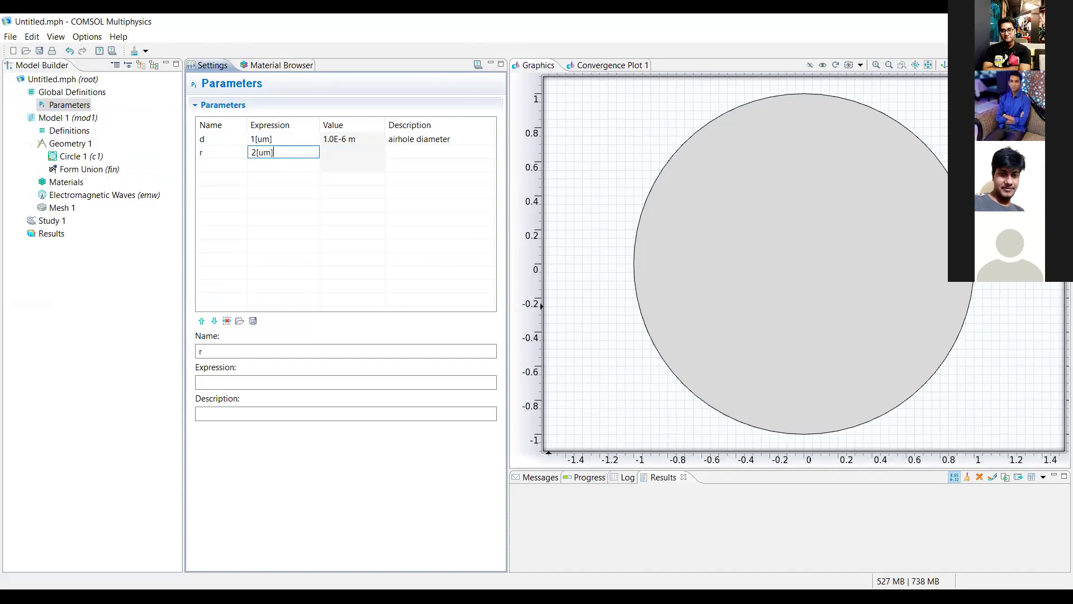
click(347, 153)
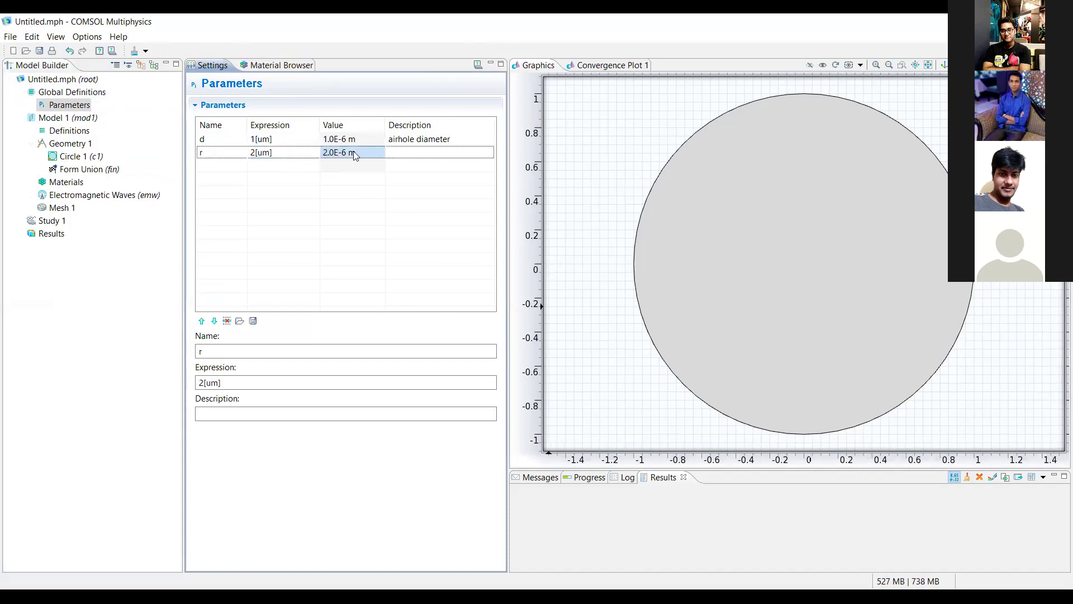
click(402, 153)
text(center to 1st ring)
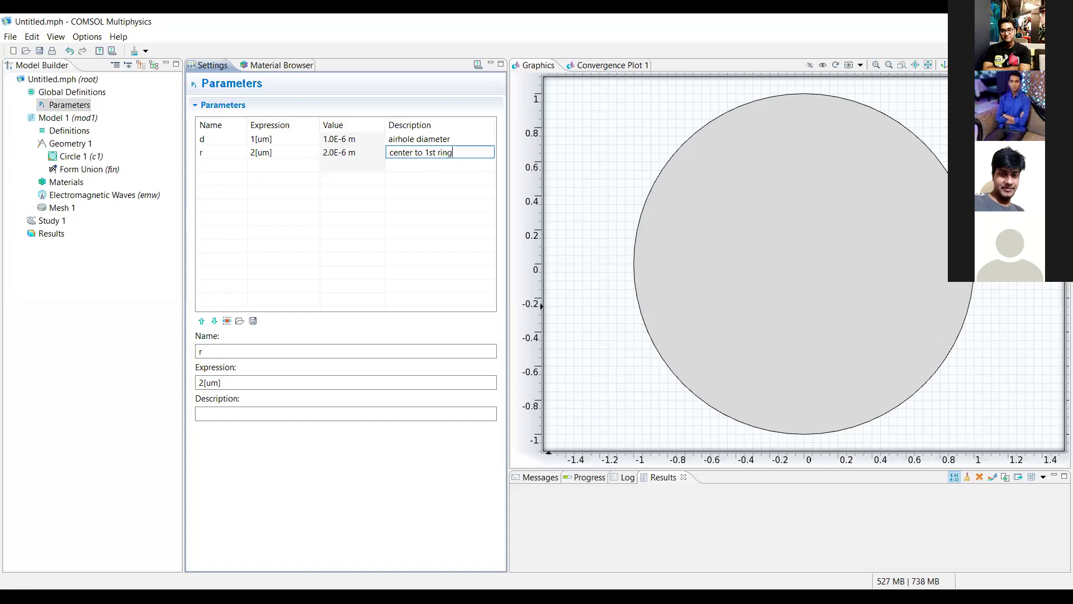
click(351, 210)
- Set Circle 1's radius to d/2 and build the circle
click(91, 162)
click(262, 164)
key(BackSpace)
text(d/2)
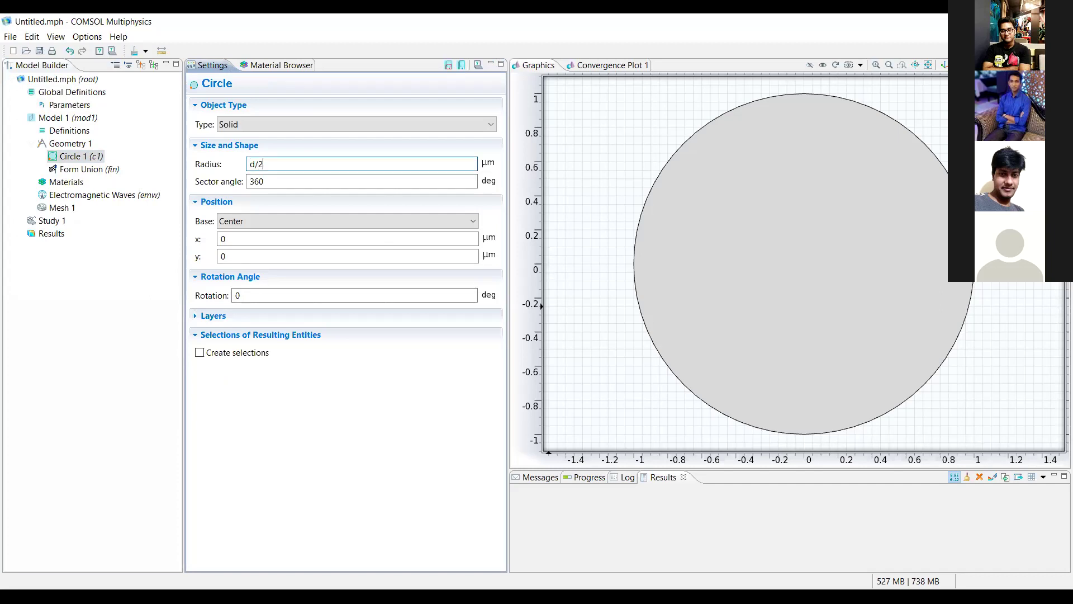
click(448, 66)
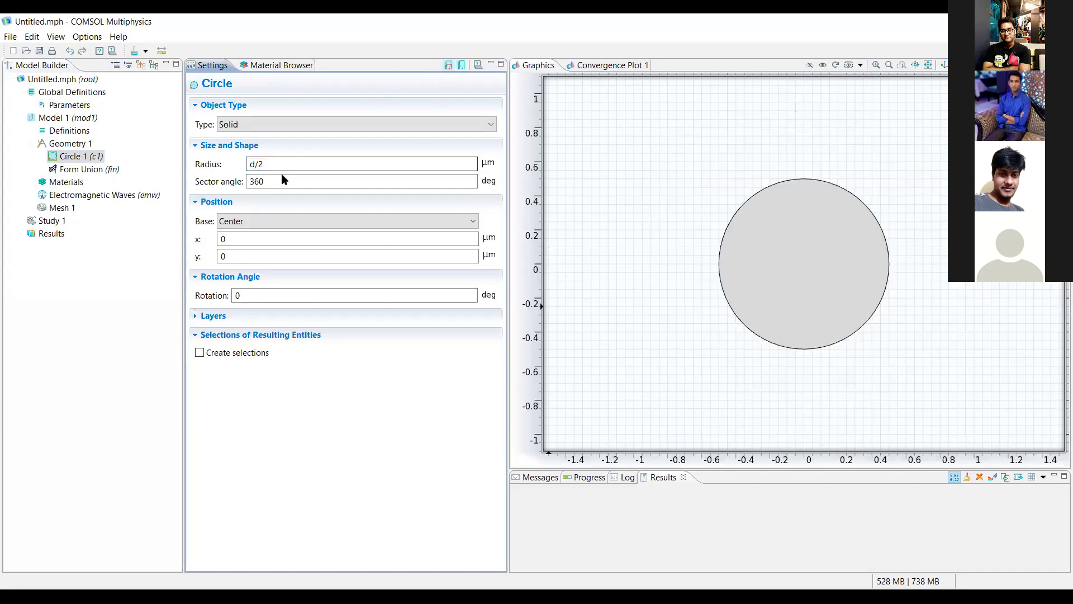
- Set the x position of Circle 1's center to r*cos(30*pi/180) and build the circle
click(235, 240)
key(BackSpace)
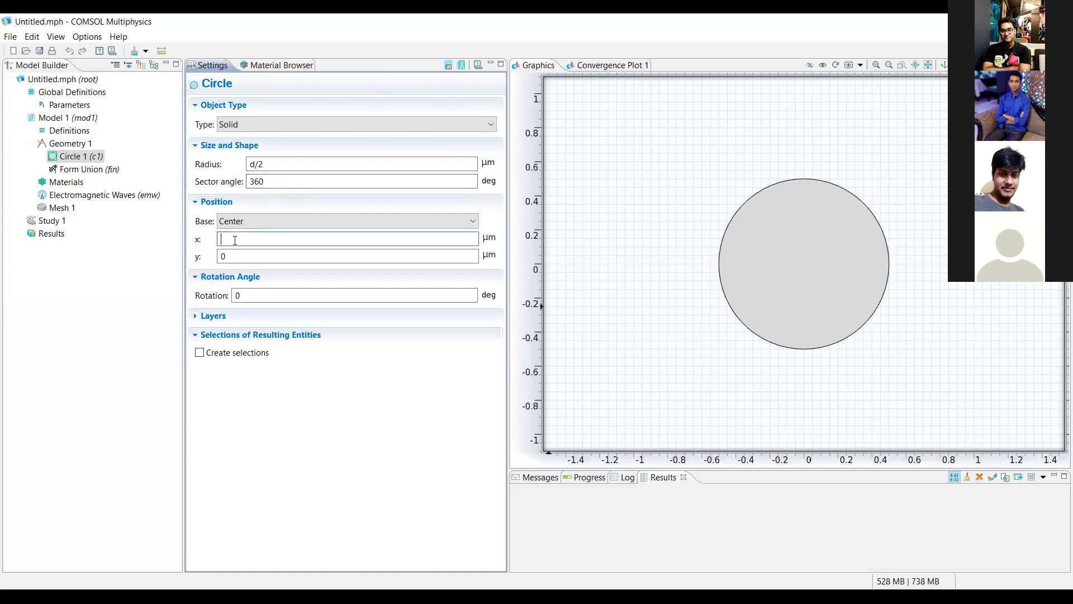
text(r*cos(30*pi/180))
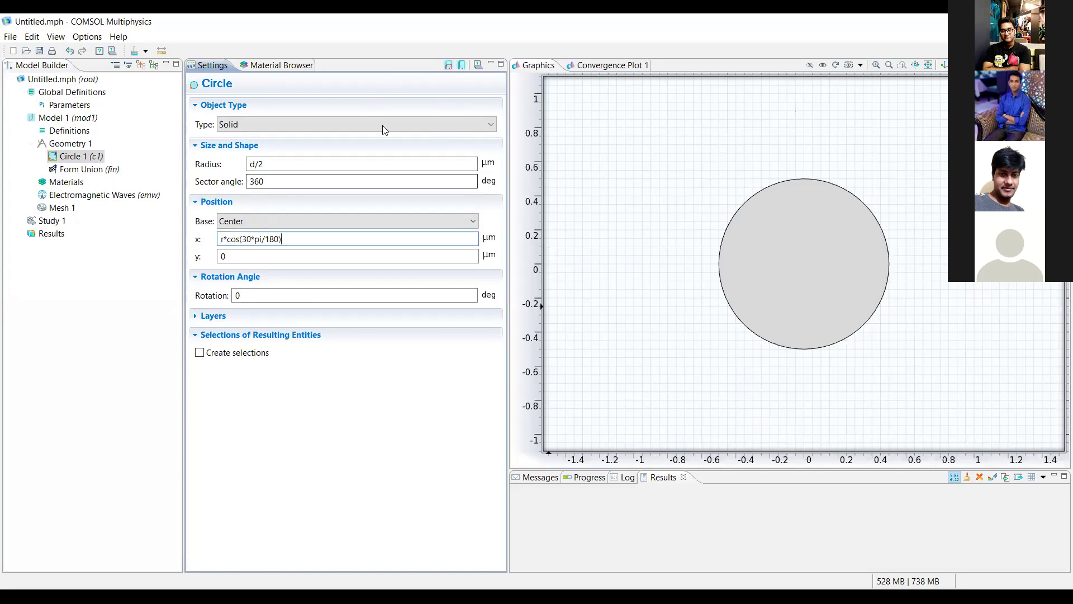
click(449, 68)
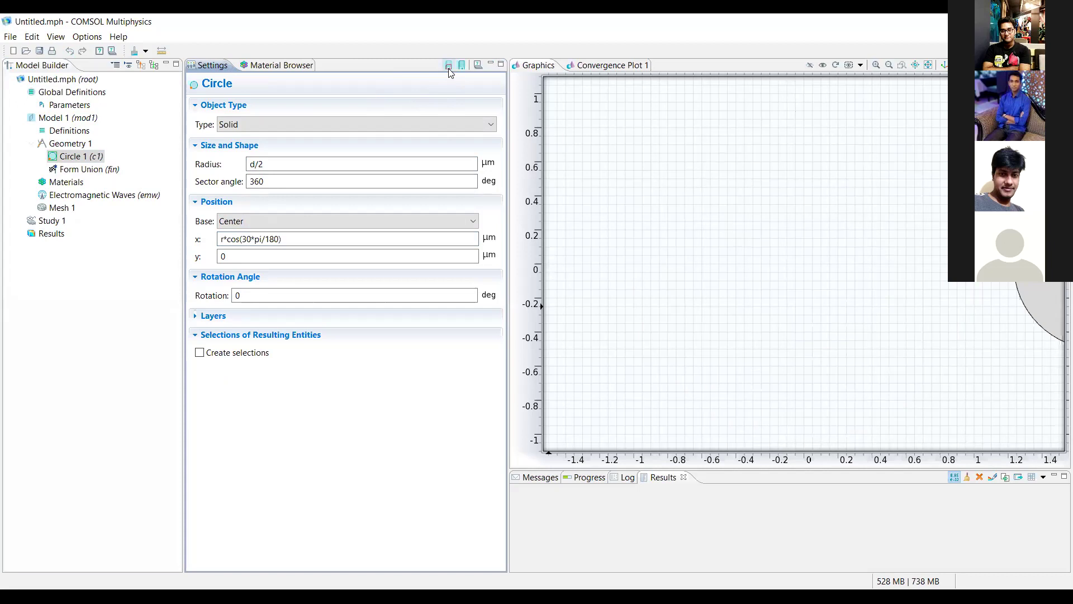
- Set the y position of Circle 1's center to r*sin(30*pi/180) and build the circle
click(244, 257)
key(BackSpace)
text(r*cos(30*pi/180))
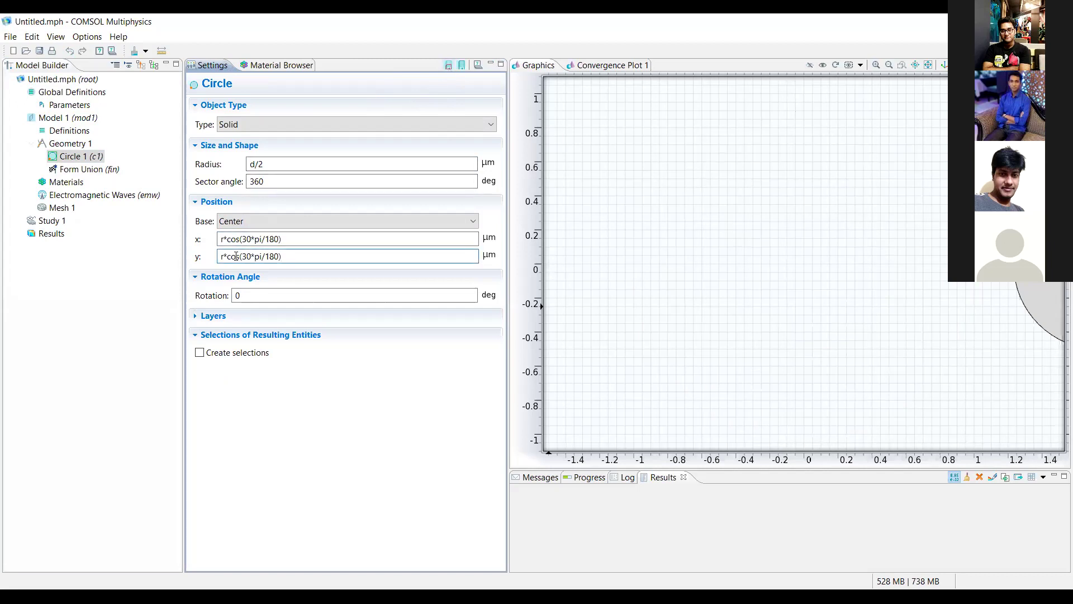
click(236, 256)
key(BackSpace)
key(BackSpace)
text(in)
click(448, 67)
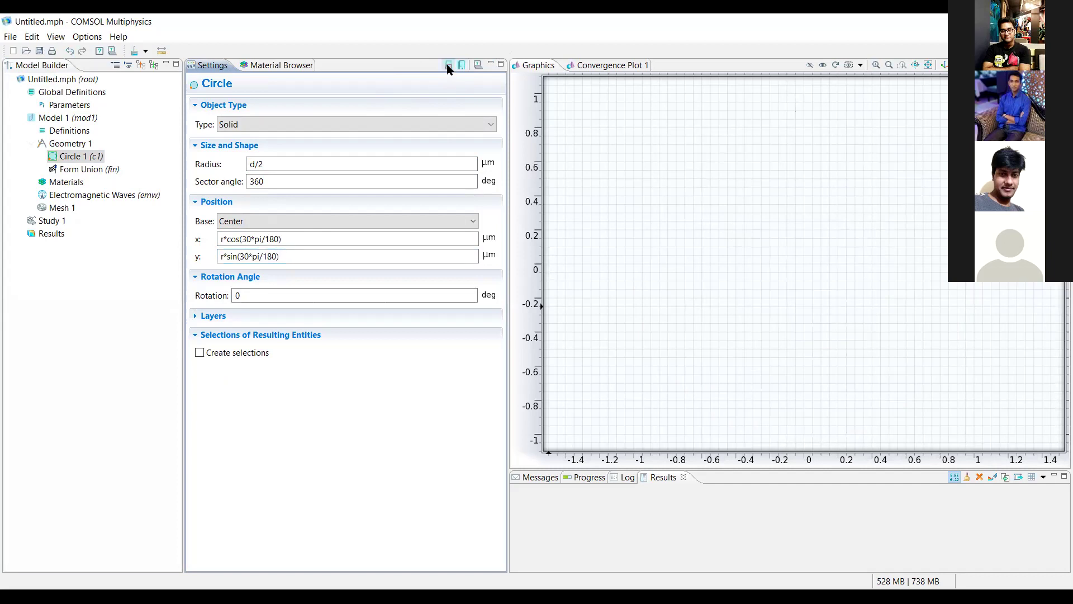
click(929, 67)
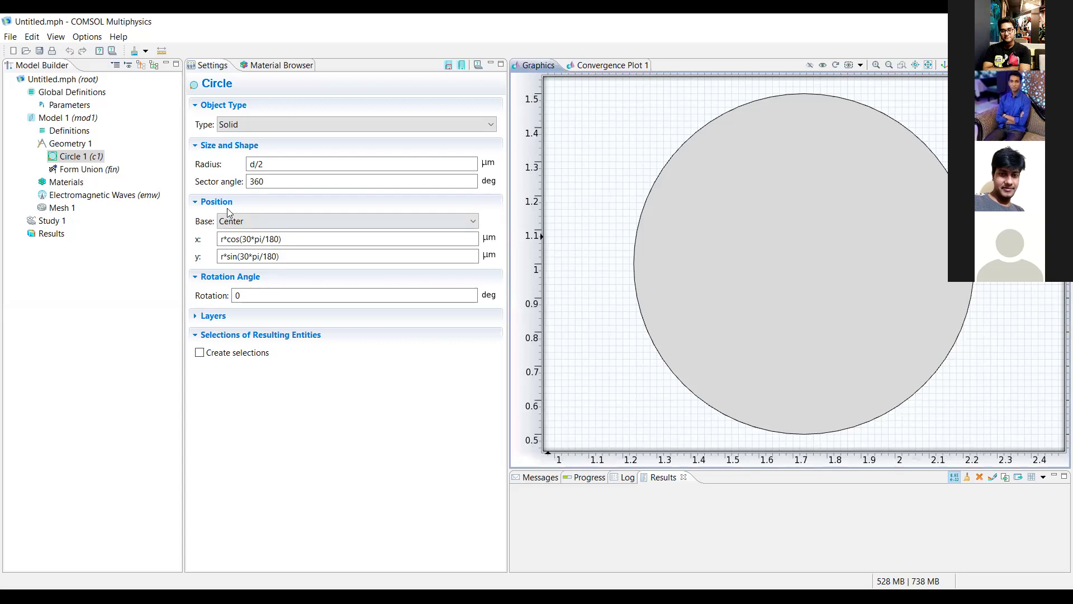
- Add a second circle to Geometry 1 with radius d/2
right_click(78, 146)
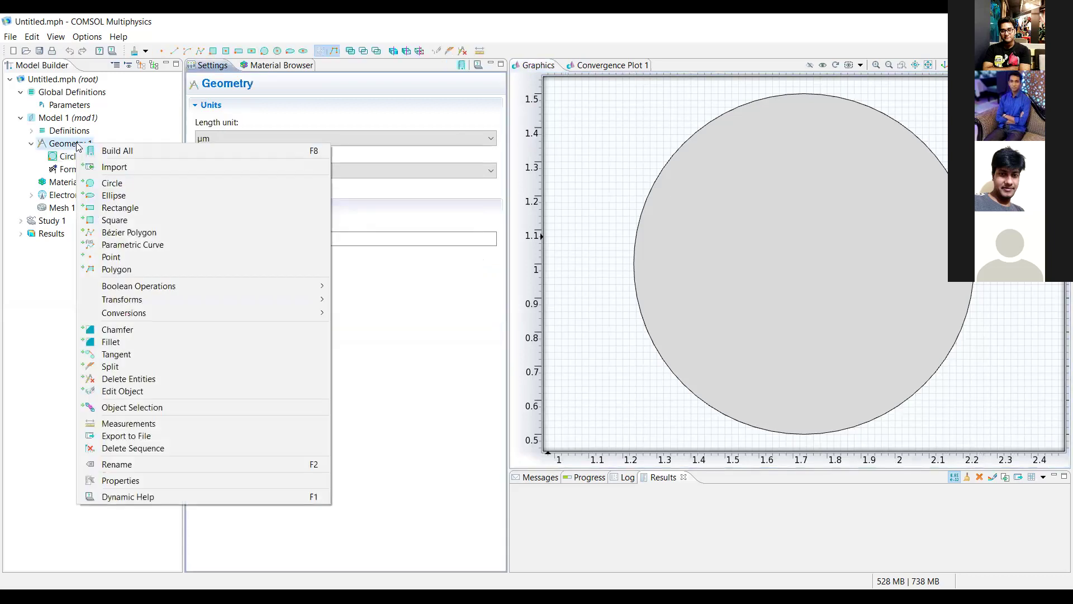
click(102, 184)
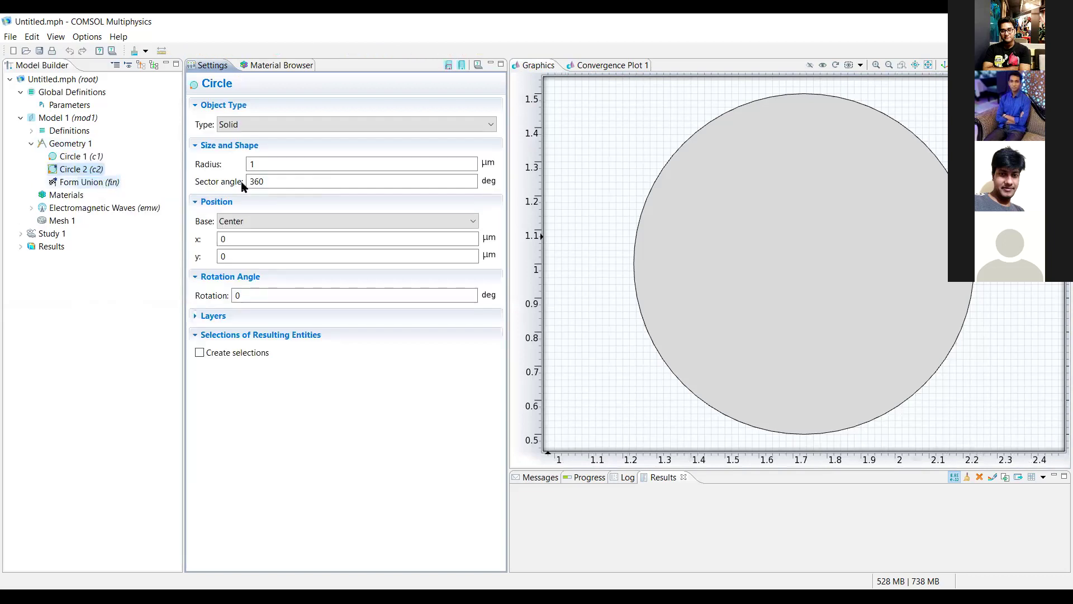
click(266, 163)
key(BackSpace)
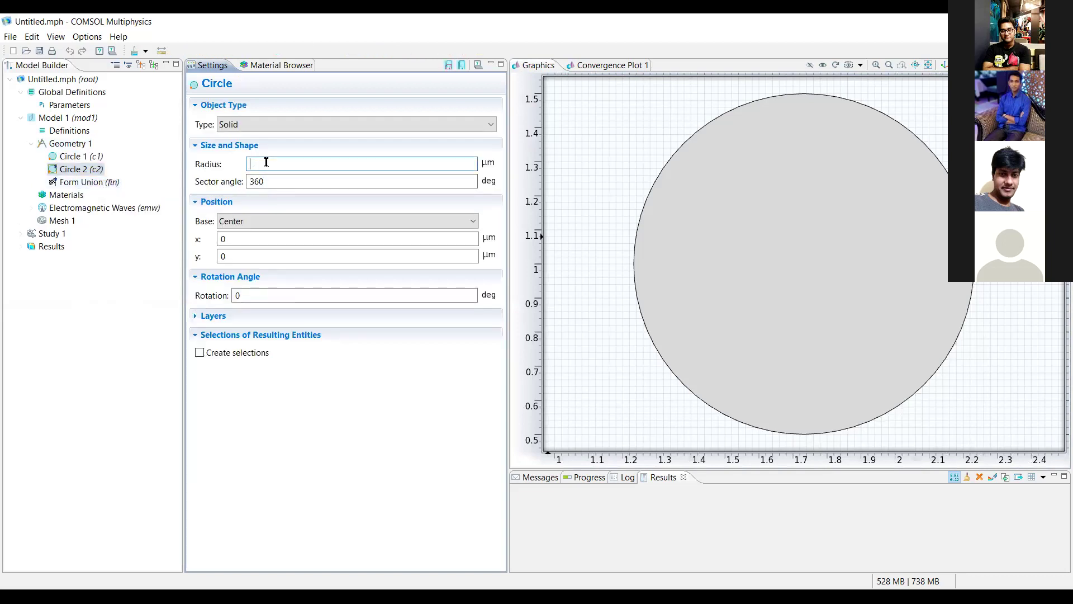
text(d/2)
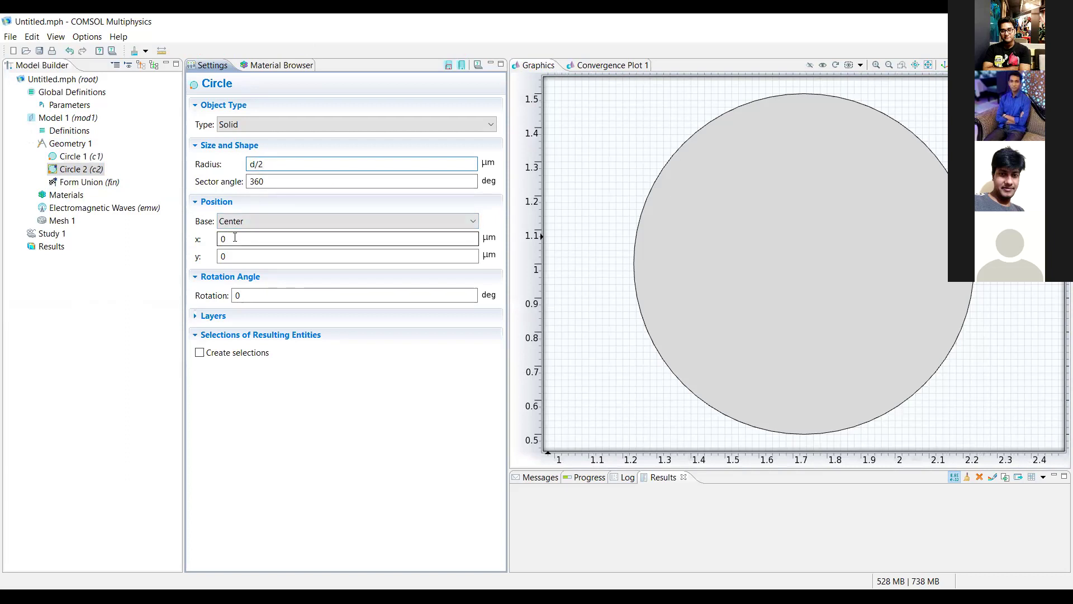
- Set the x position of Circle 2's center to r*cos(90*pi/180) and enter r*cos(30*pi/180) for y as a starting expression
double_click(235, 239)
key(BackSpace)
text(r*cos(30*pi/180))
double_click(231, 256)
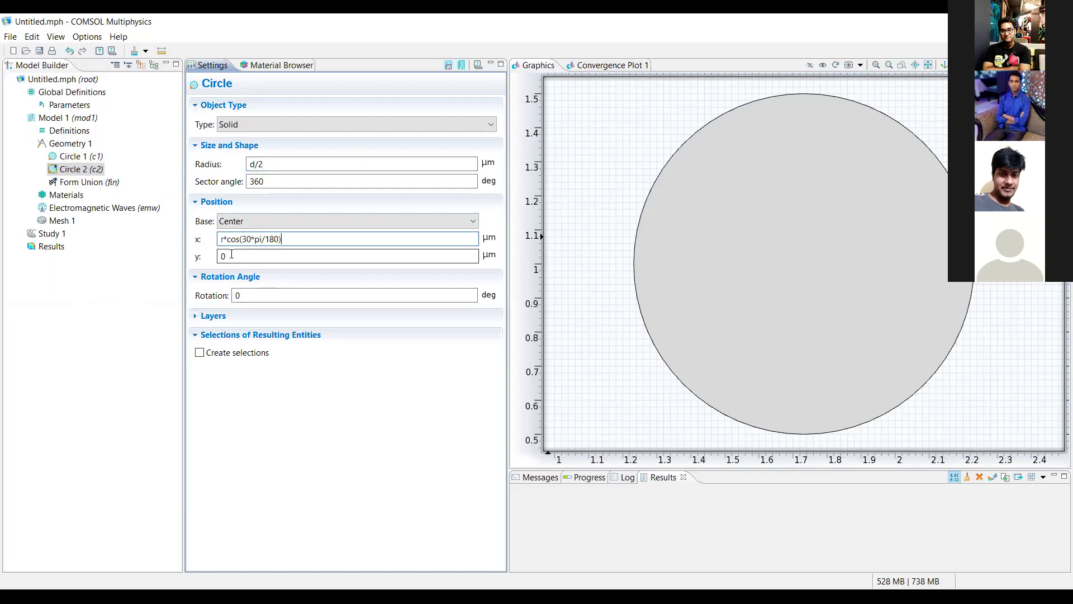
key(BackSpace)
text(r*cos(30*pi/180))
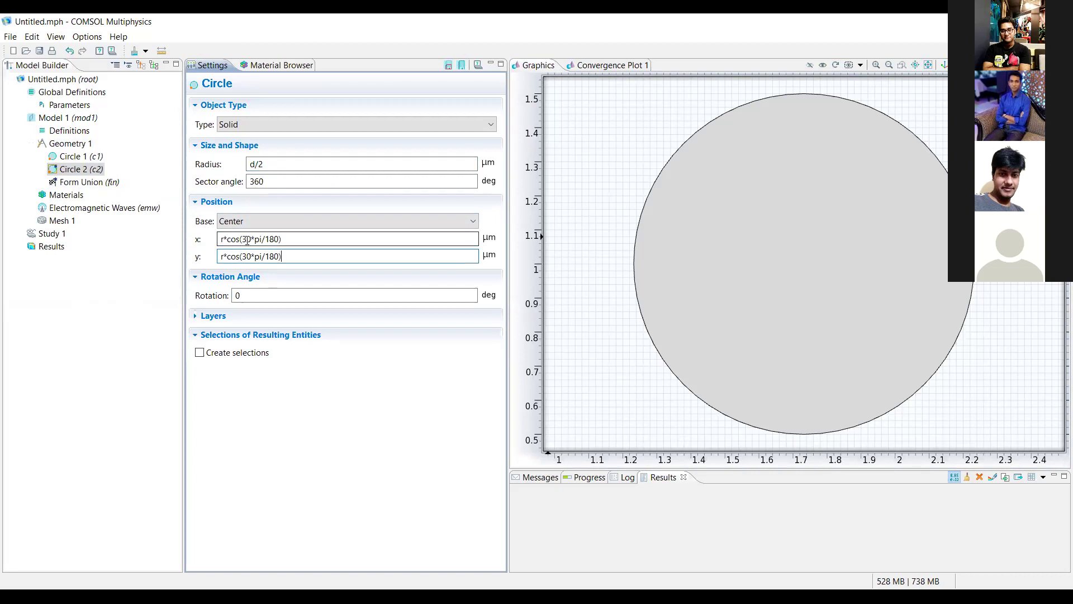
click(247, 241)
key(BackSpace)
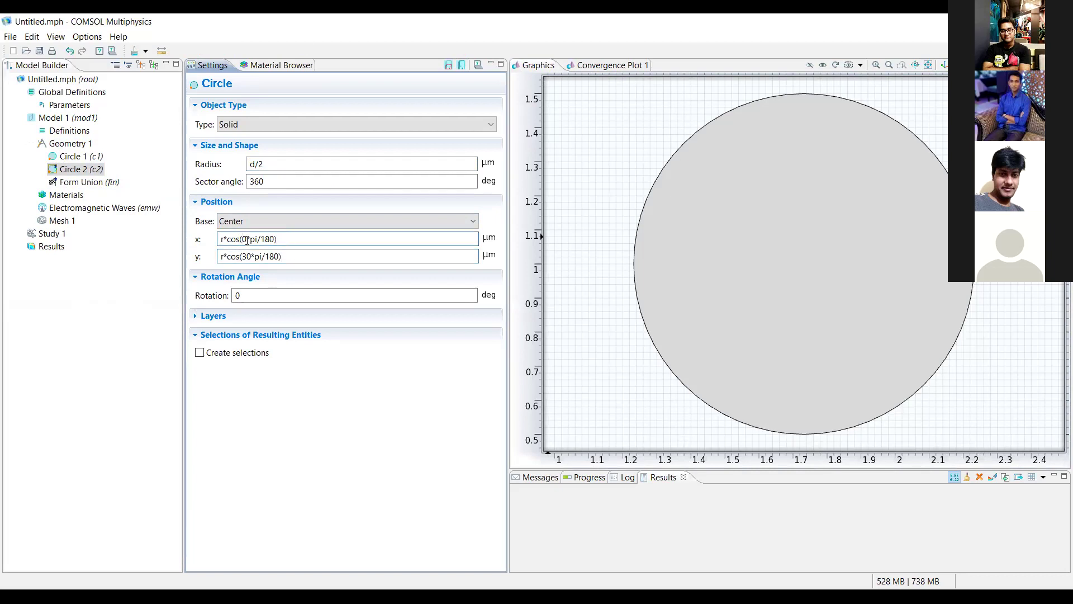
text(6)
key(BackSpace)
text(9)
- Change Circle 2's y position to r*sin(90*pi/180) and build the circle
click(239, 256)
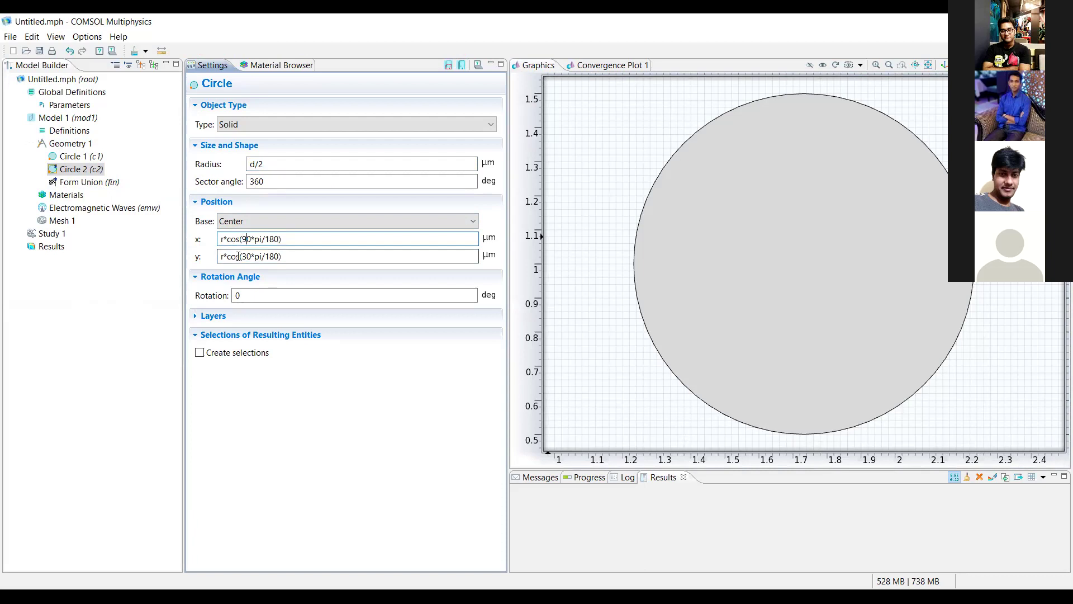
key(BackSpace)
key(BackSpace)
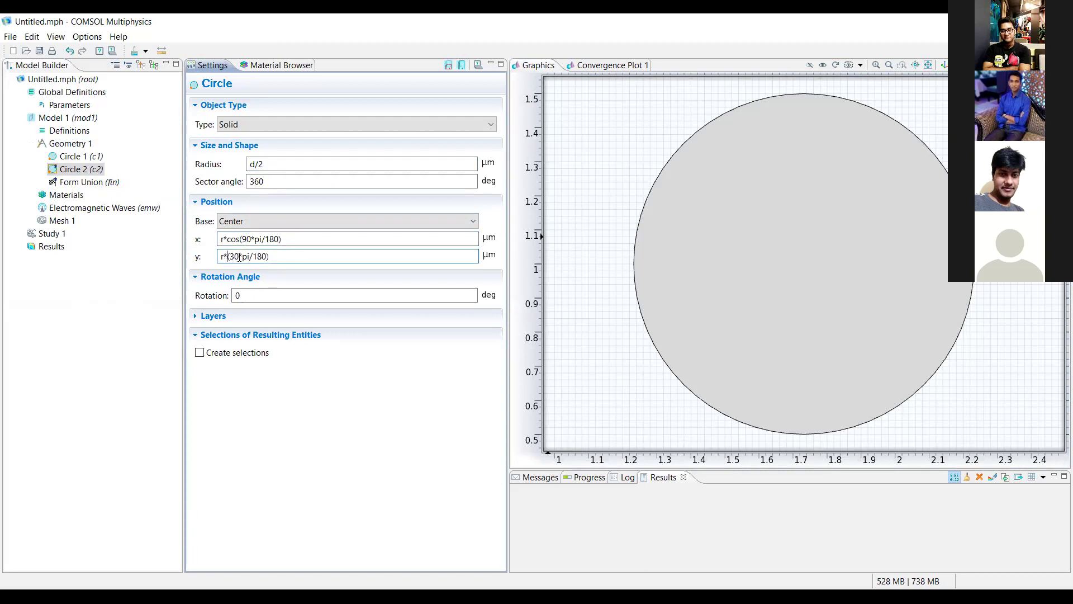
text(sin)
key(BackSpace)
text(9)
click(448, 66)
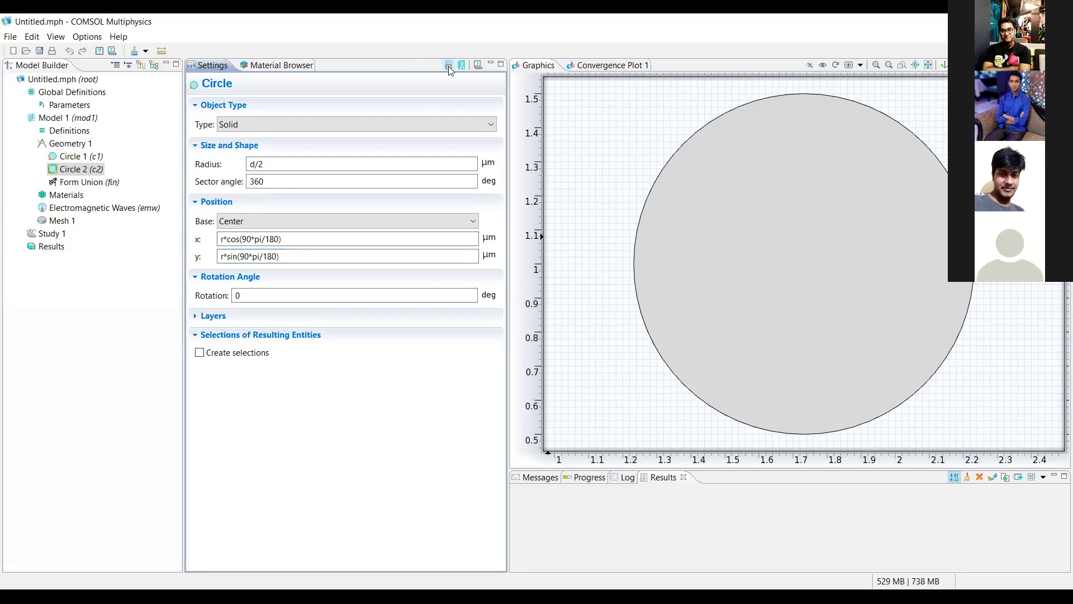
click(928, 66)
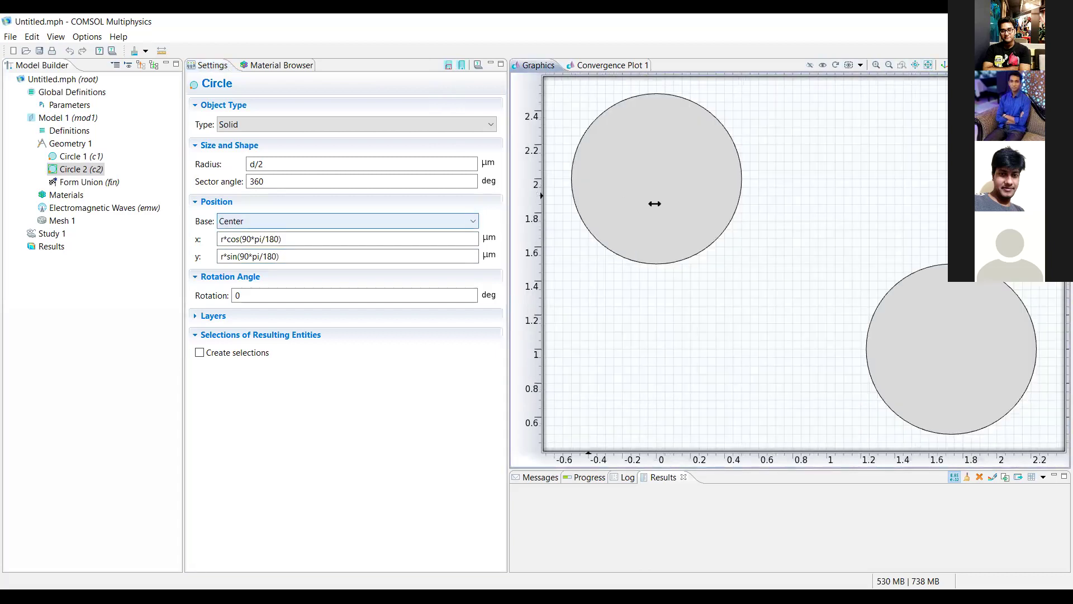
- Add a Rotate transform to Geometry 1 with Circle 1 as input object, keeping the input objects
click(77, 144)
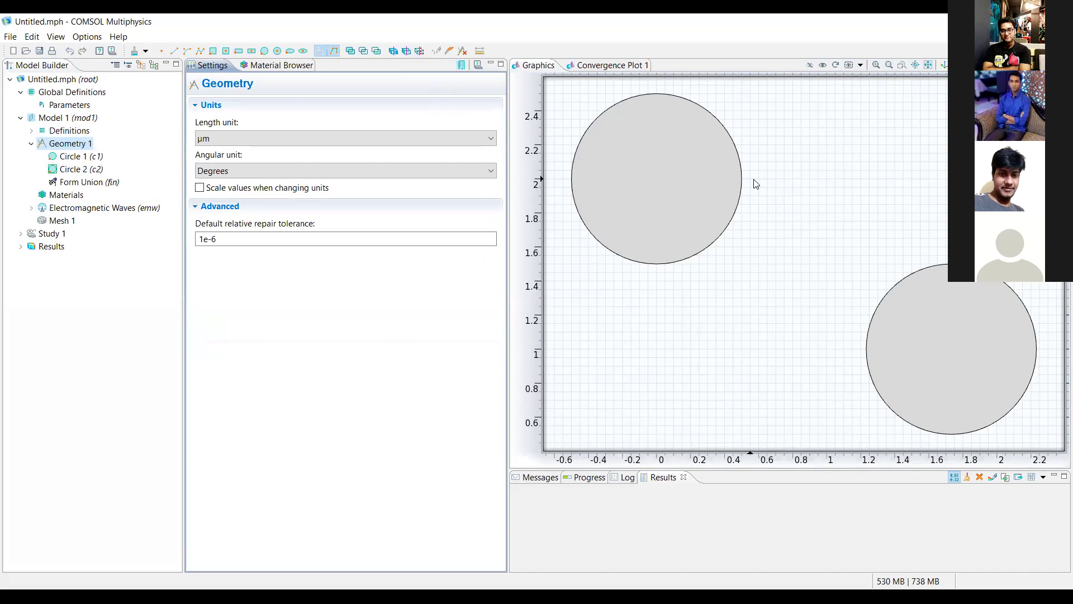
right_click(82, 148)
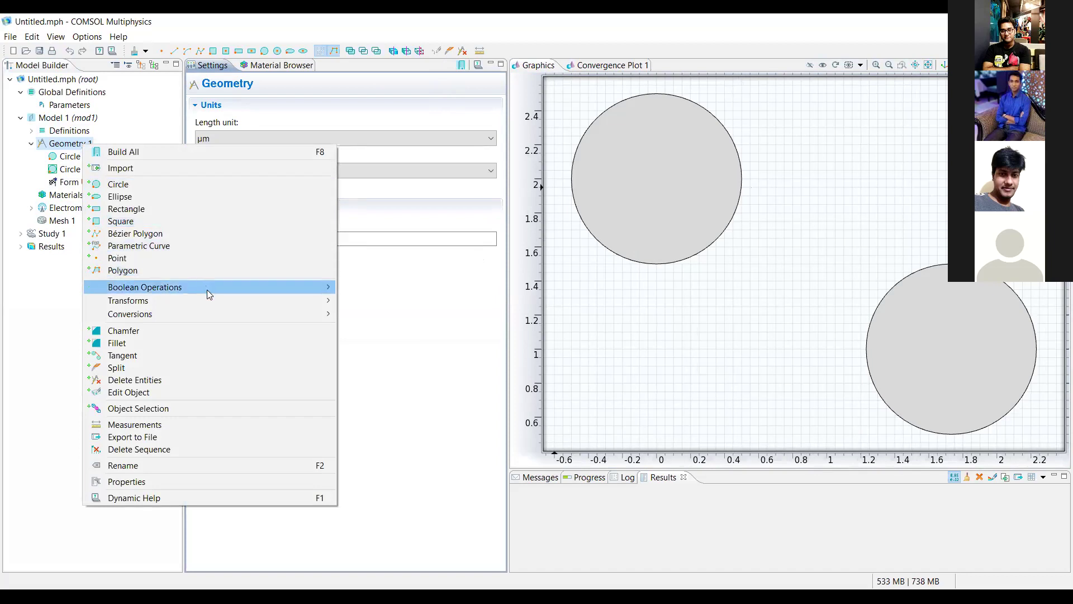
mouse_move(207, 296)
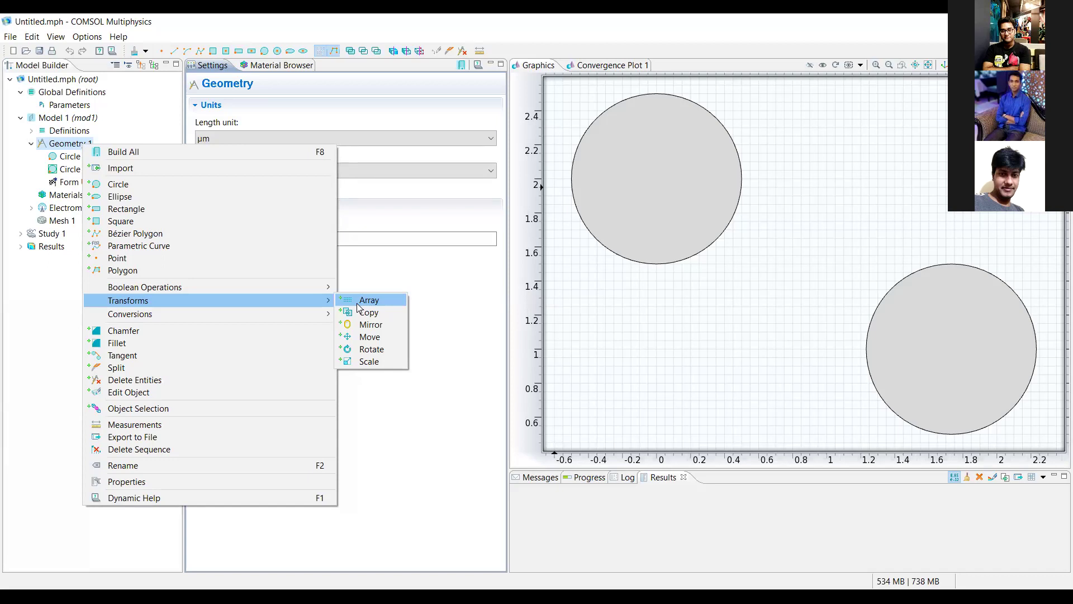
click(369, 349)
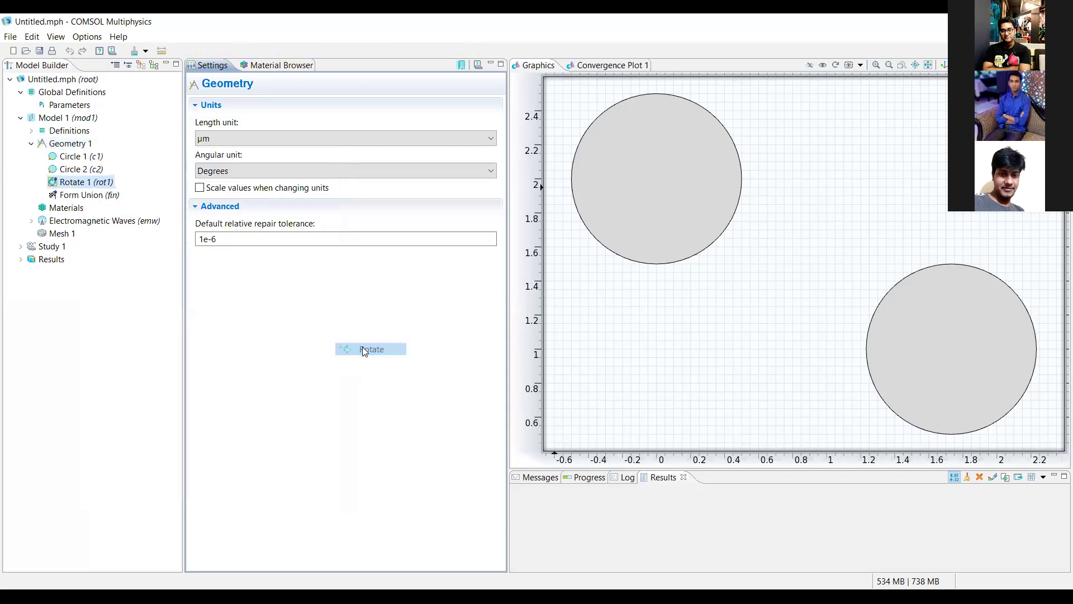
click(928, 333)
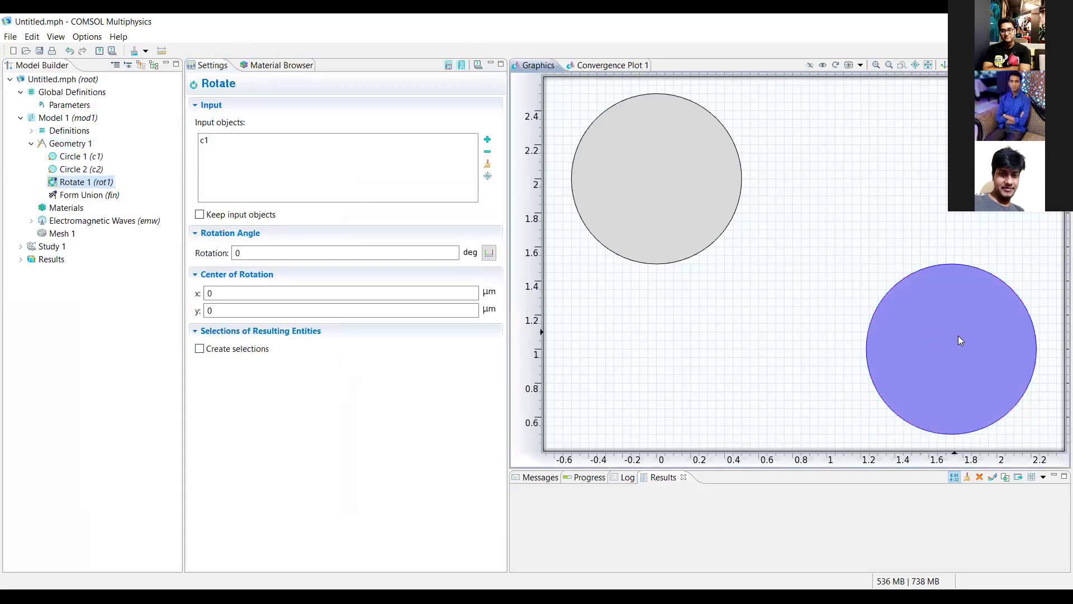
click(890, 65)
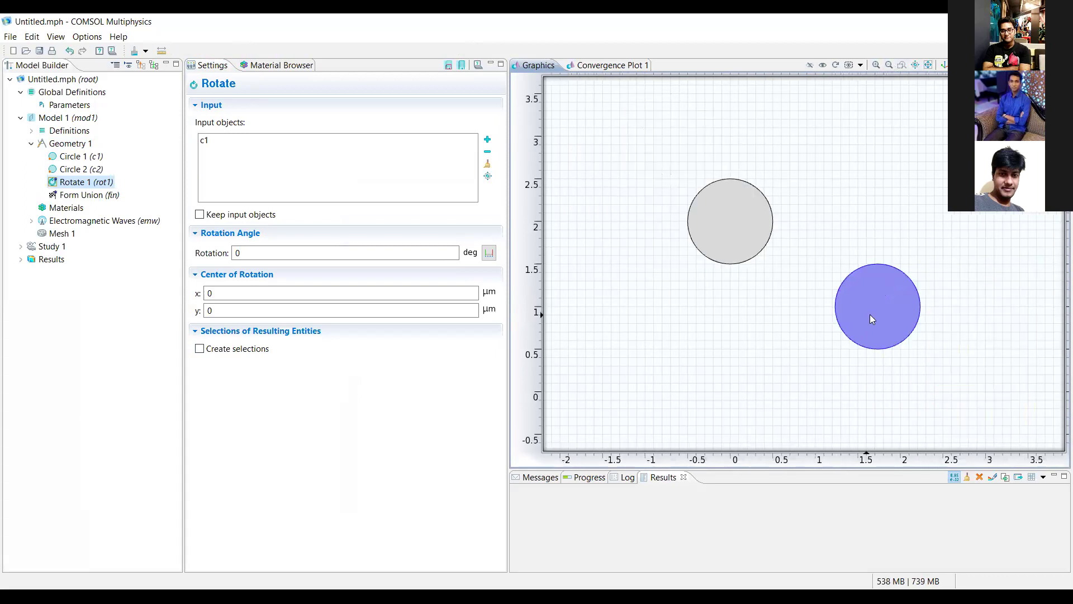
click(207, 144)
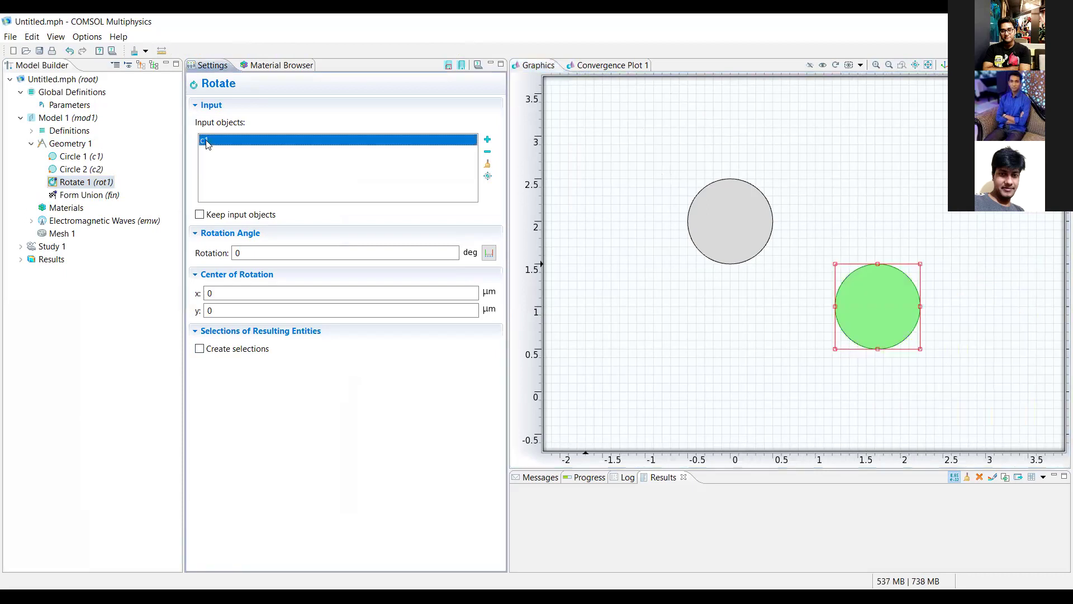
click(200, 215)
- Set the rotation angle of Circle 1's Rotate transform to 120 degrees and build the geometry
click(235, 252)
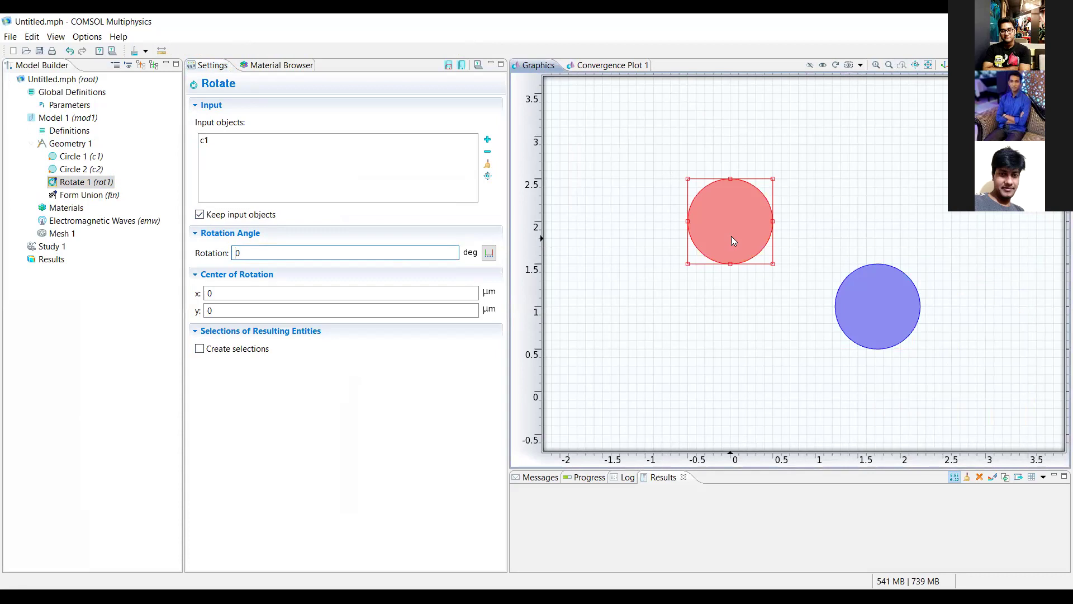
click(868, 304)
click(851, 301)
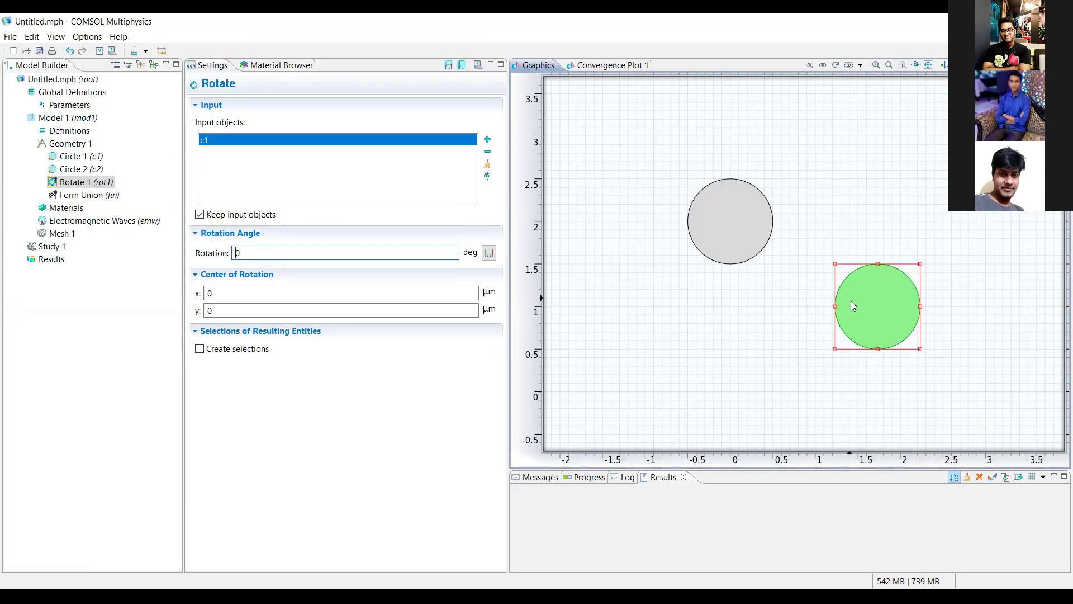
click(237, 254)
text(120)
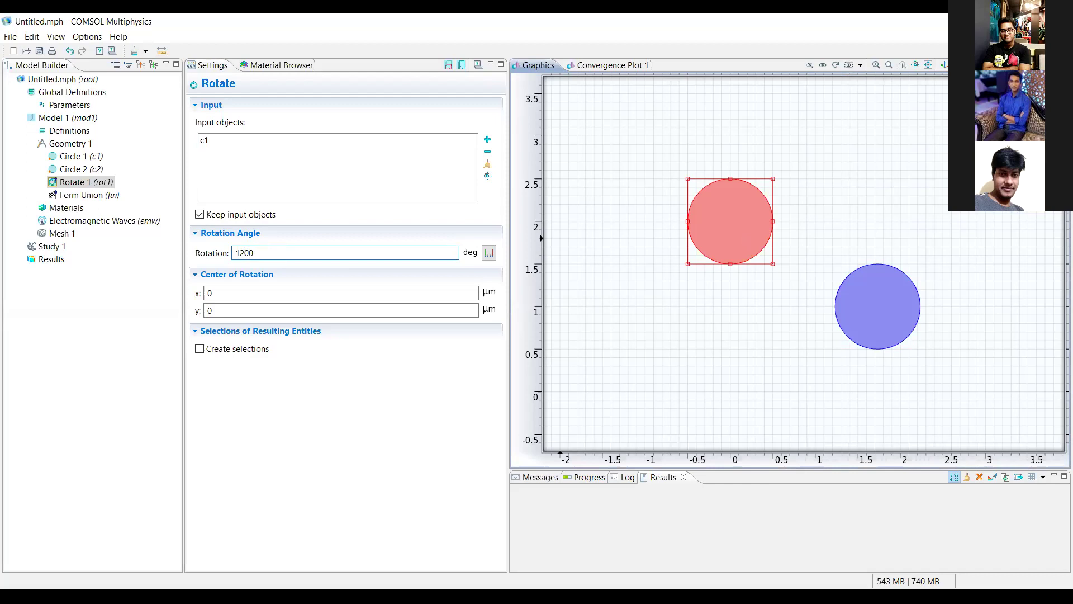
click(449, 66)
click(460, 66)
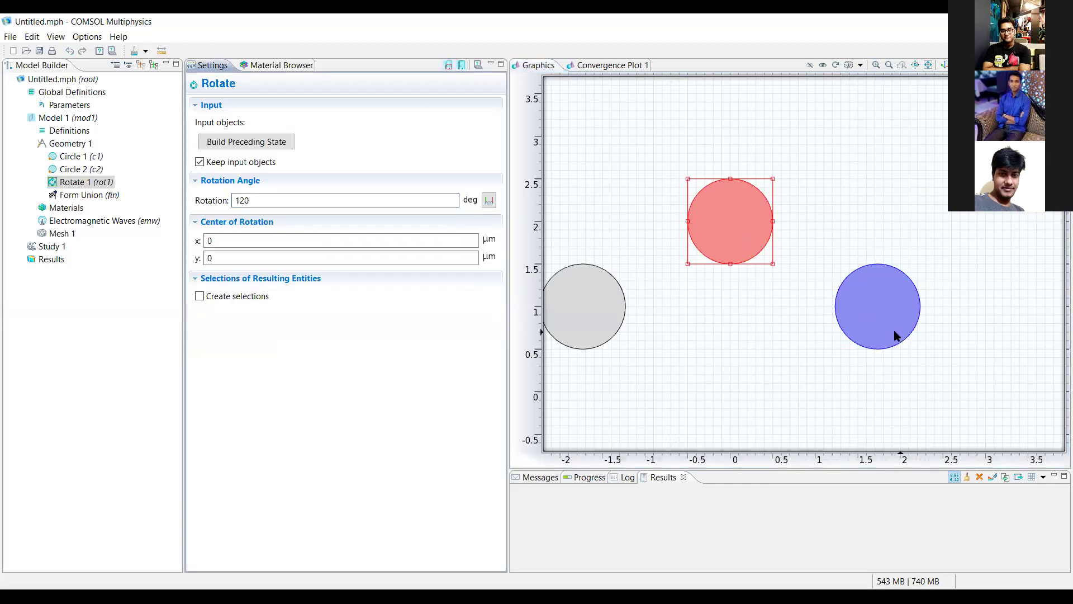
click(606, 320)
click(872, 316)
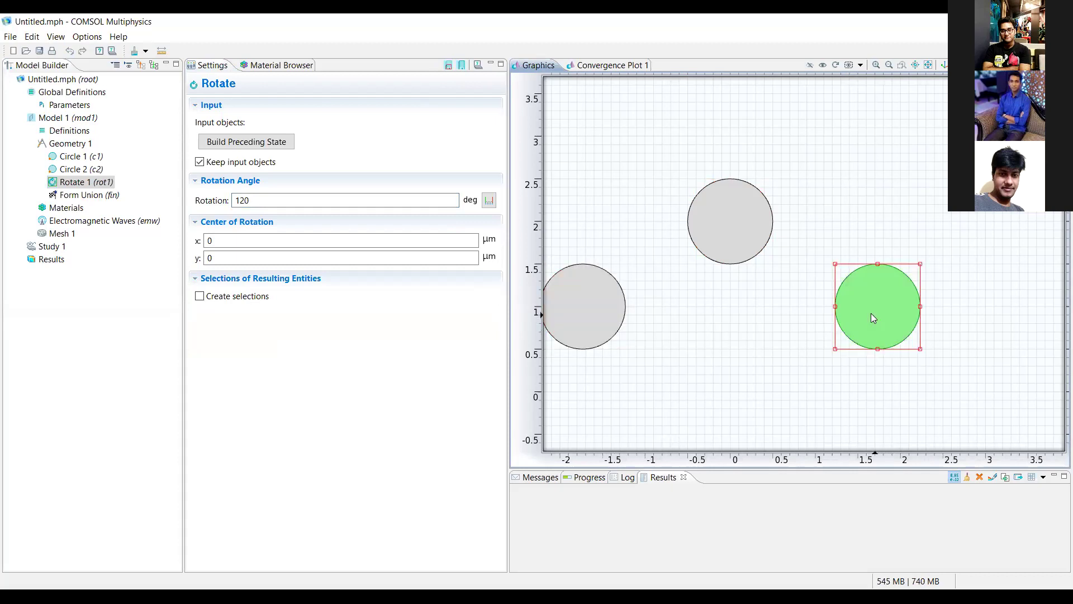
click(732, 235)
click(591, 301)
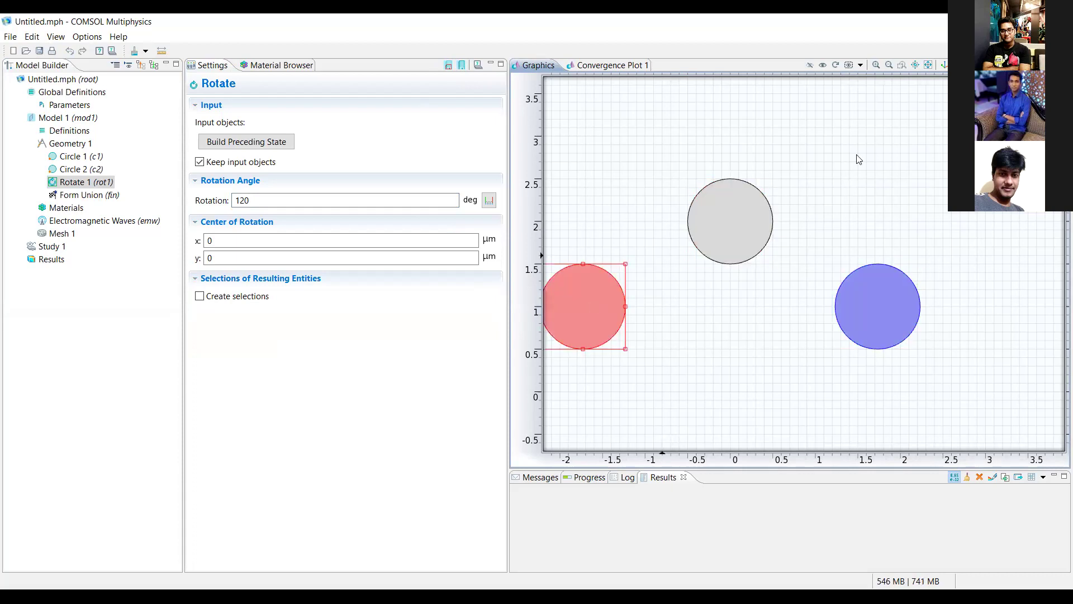
- Add a second Rotate transform to Geometry 1 with Circle 1, Circle 2 and the rotated circle as input objects
click(890, 65)
click(78, 146)
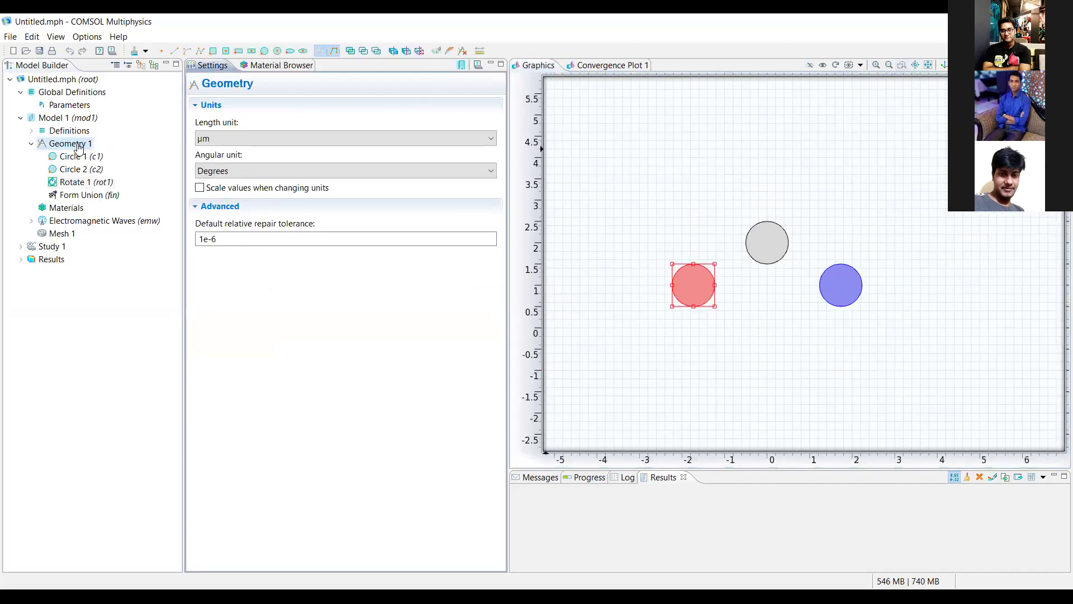
right_click(79, 147)
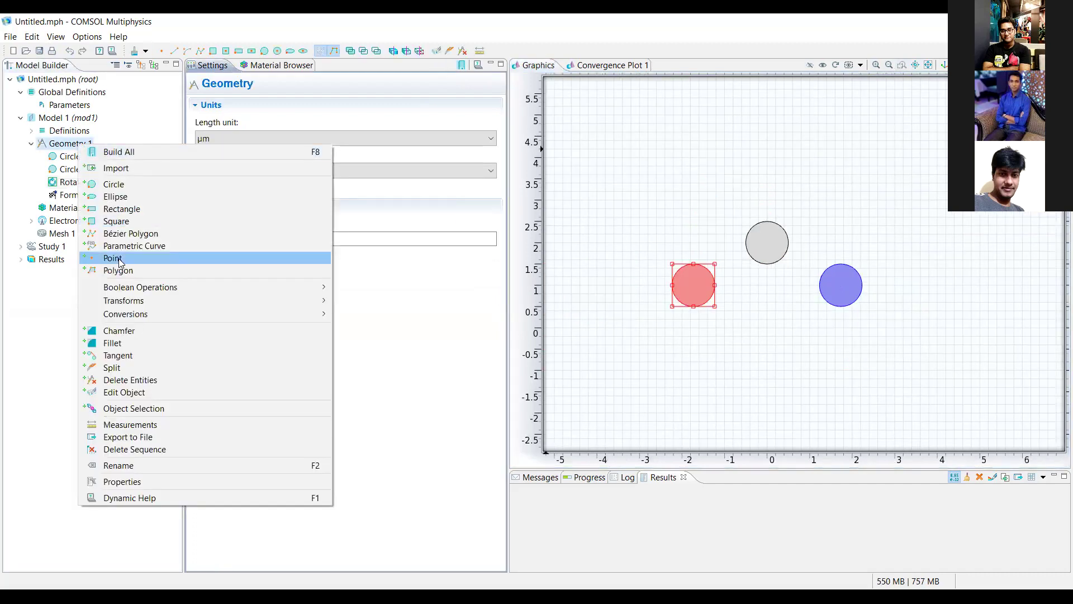
mouse_move(166, 300)
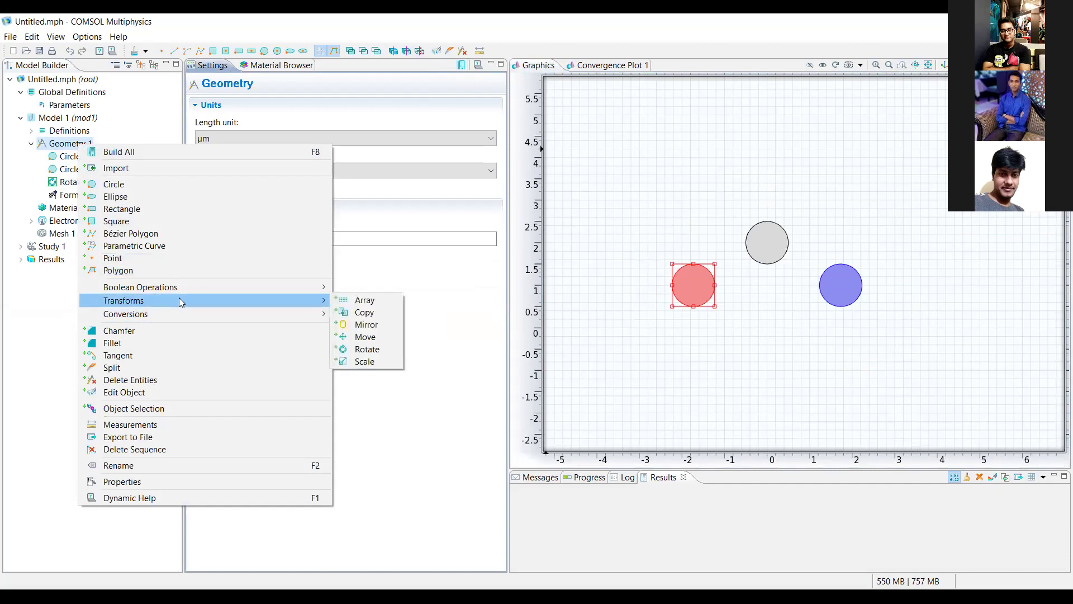
click(366, 349)
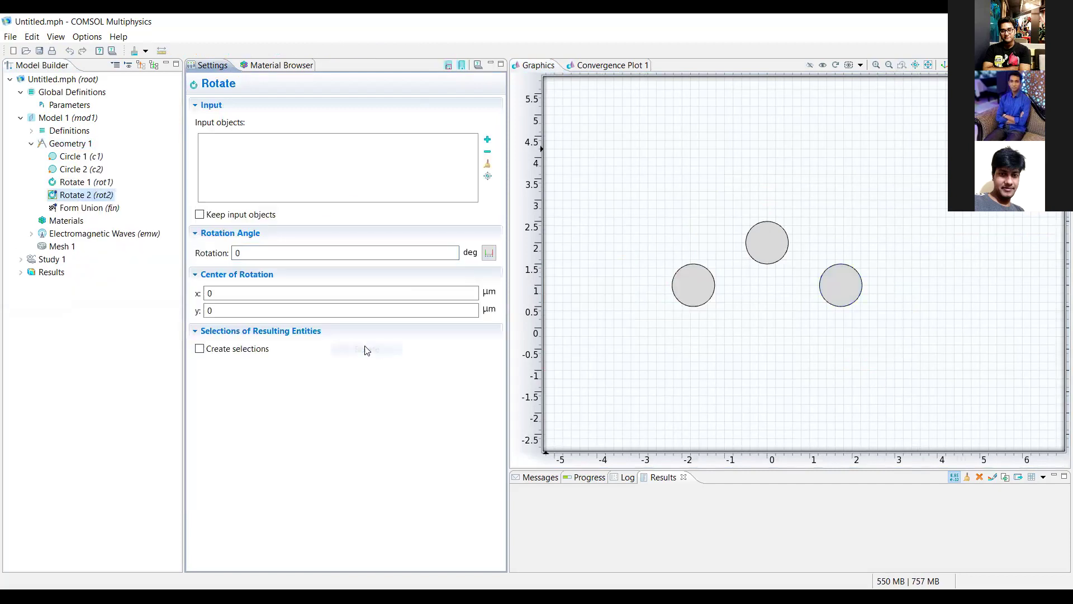
click(837, 294)
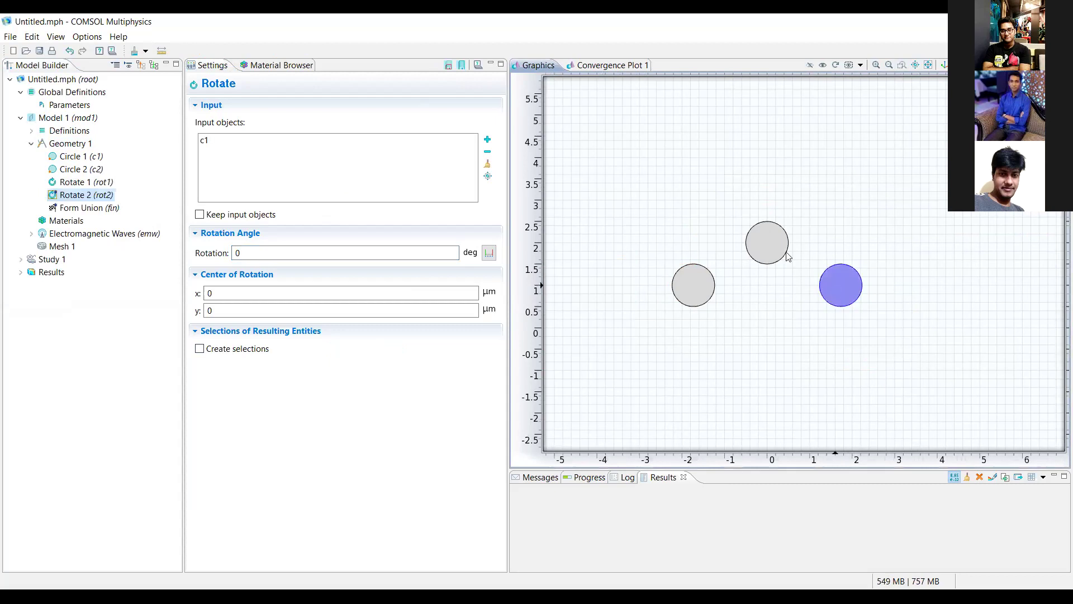
click(762, 236)
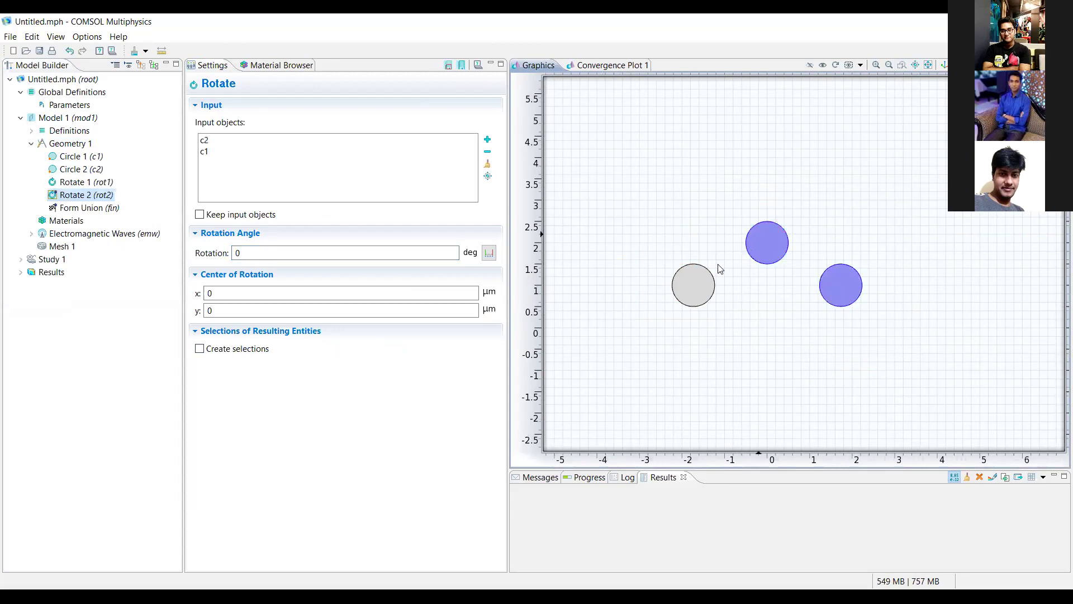
click(695, 280)
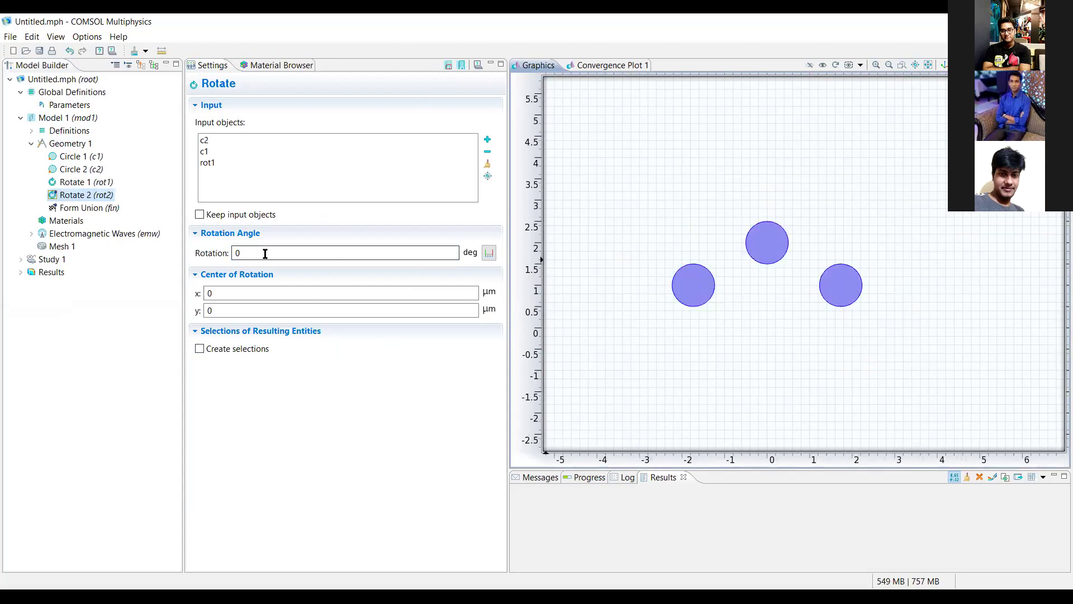
- Keep the second Rotate transform's input objects, set its rotation angle to 180 degrees and build it
click(236, 253)
text(1800)
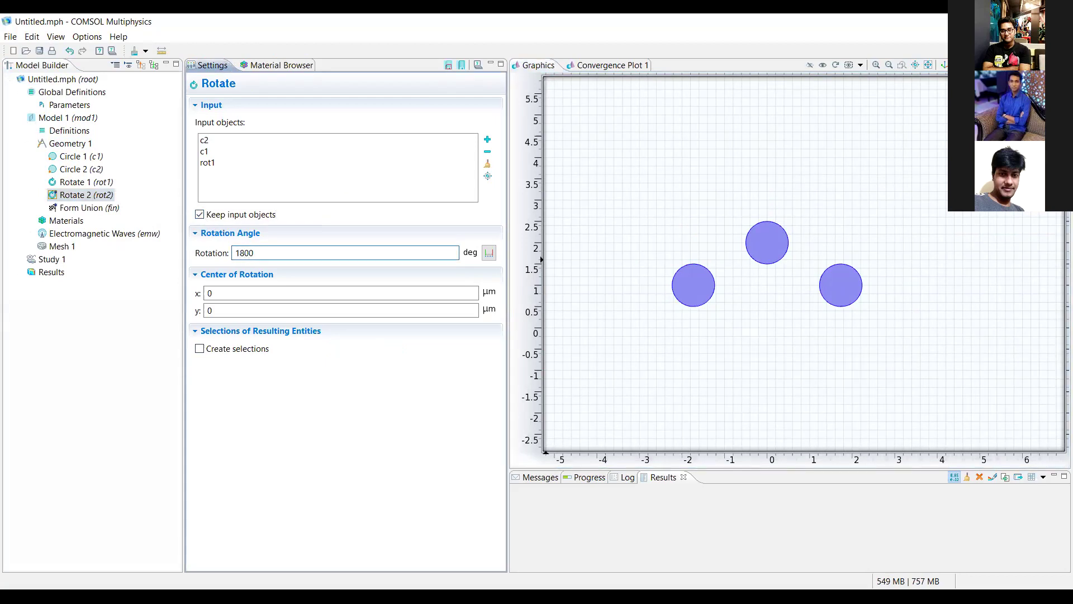
key(Delete)
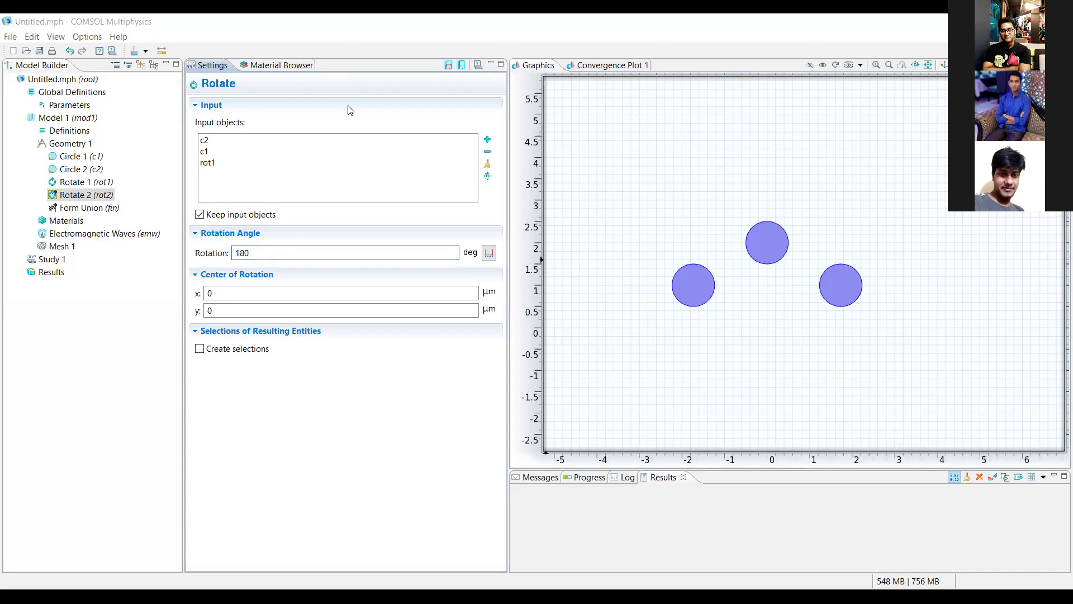
click(448, 65)
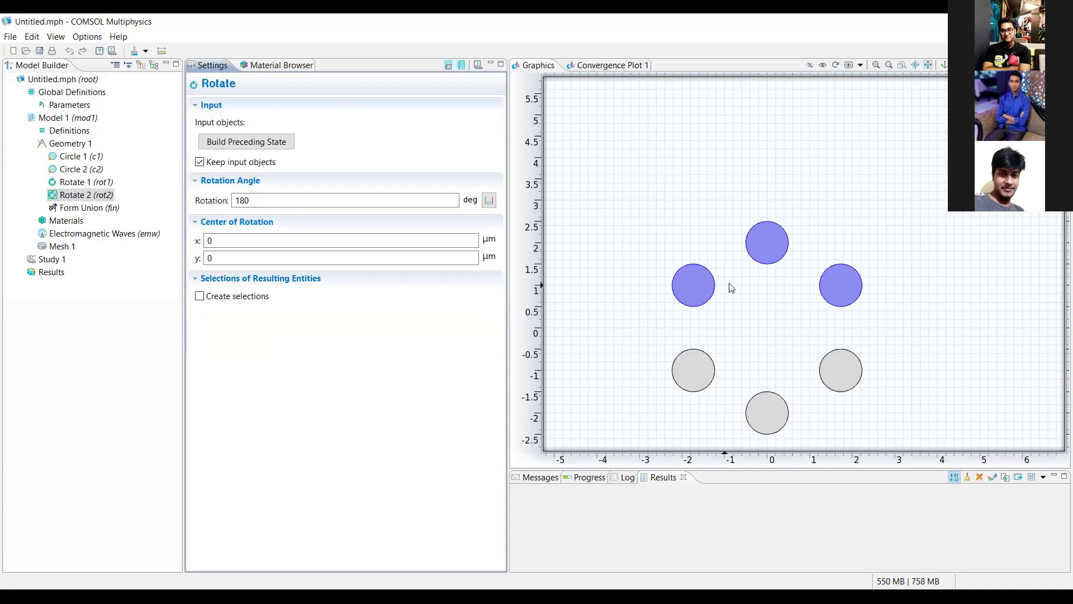
click(930, 66)
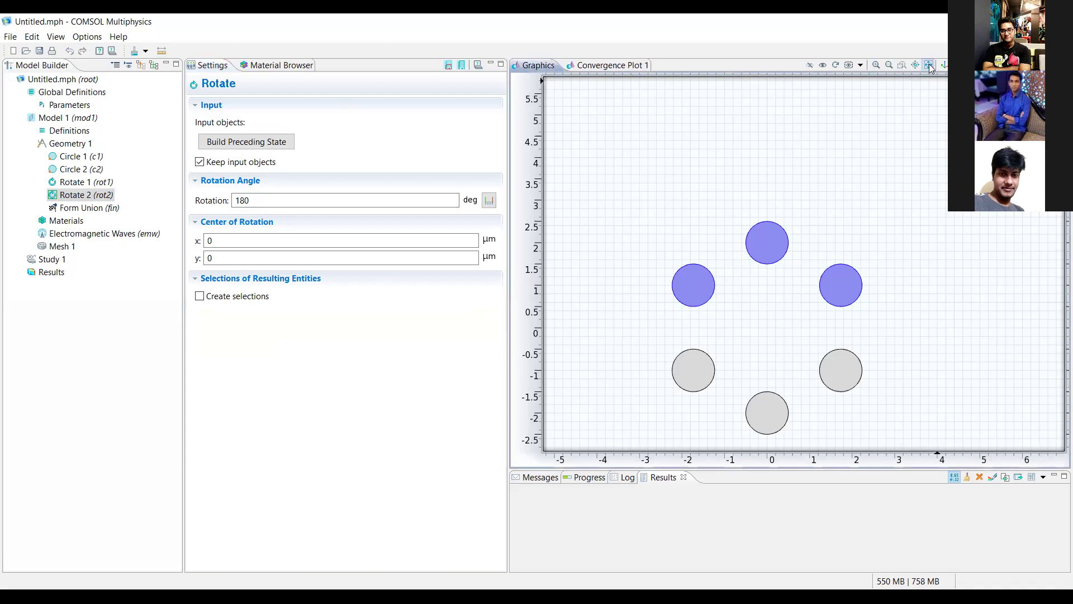
click(888, 66)
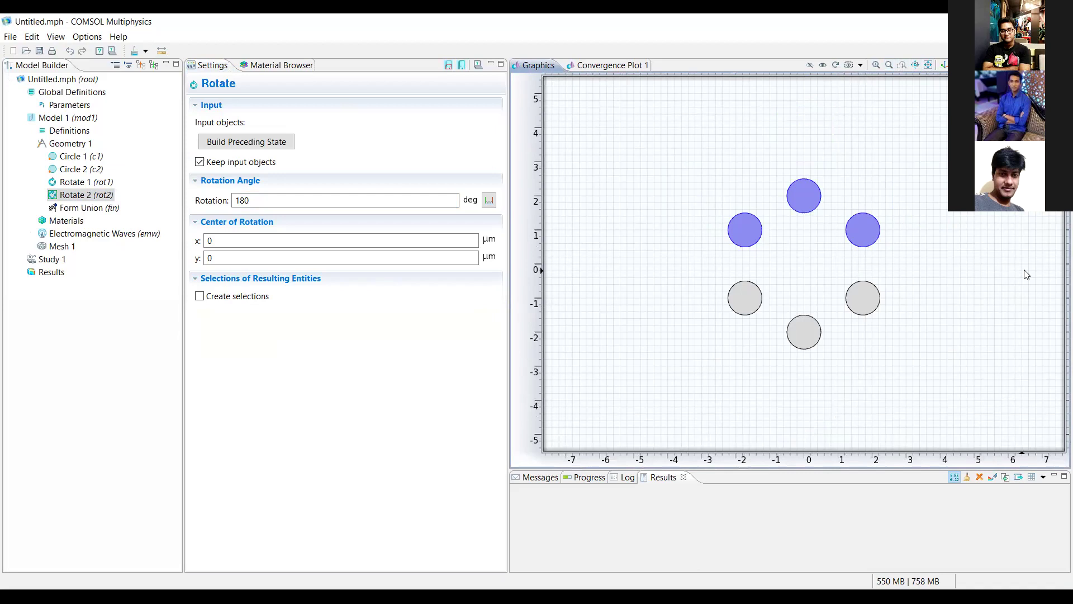
click(69, 145)
right_click(69, 146)
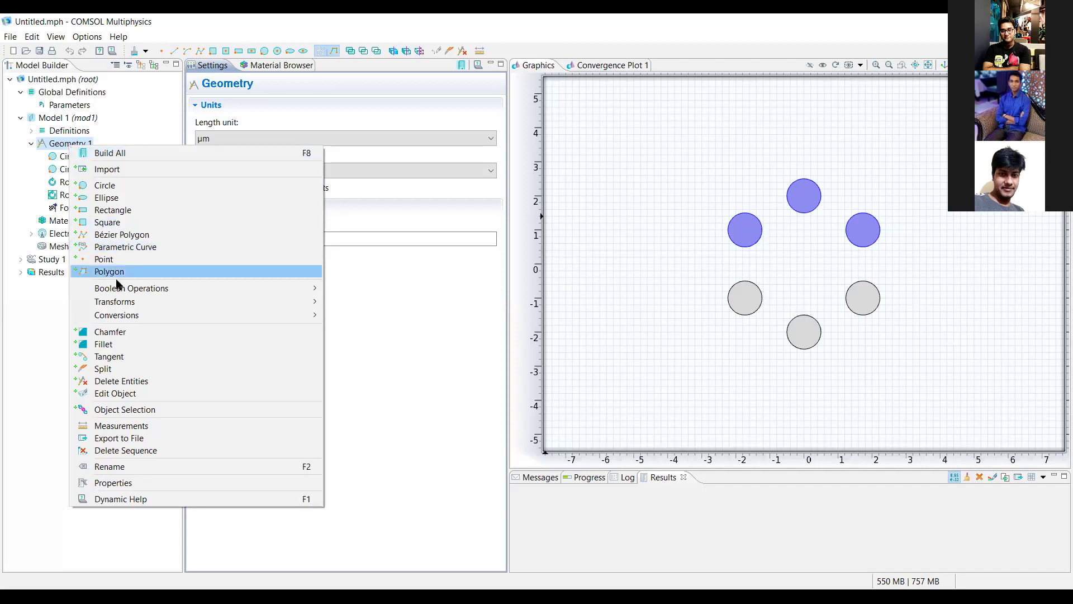
mouse_move(124, 301)
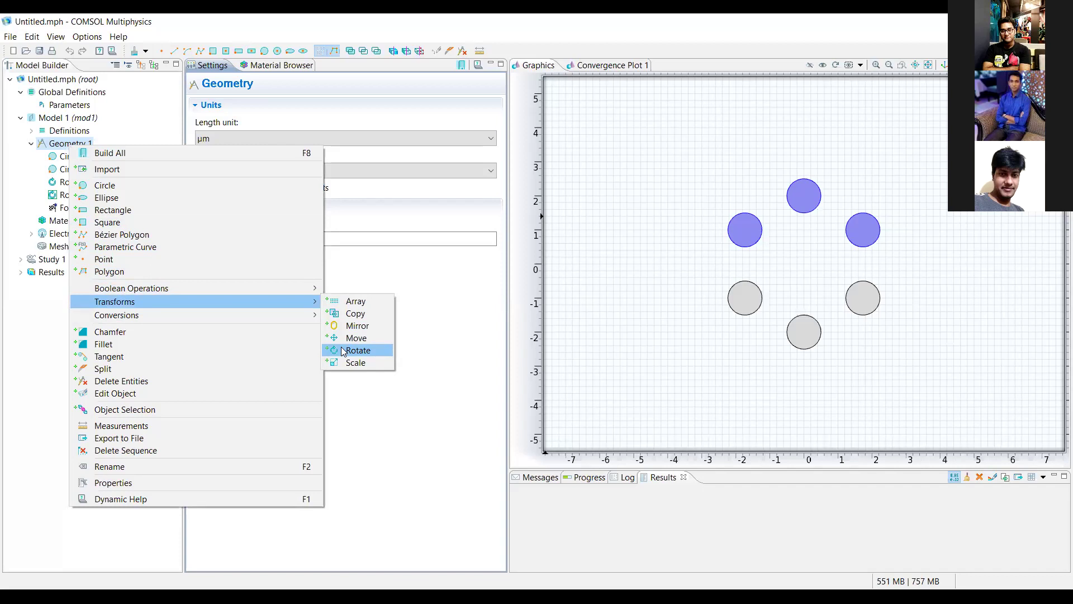
mouse_move(223, 292)
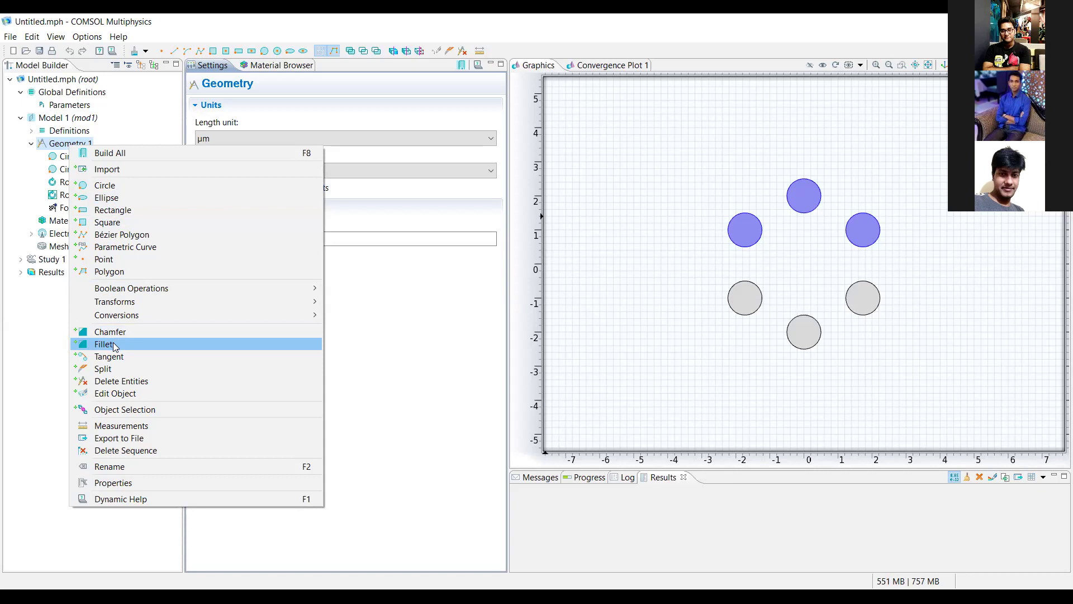
click(130, 383)
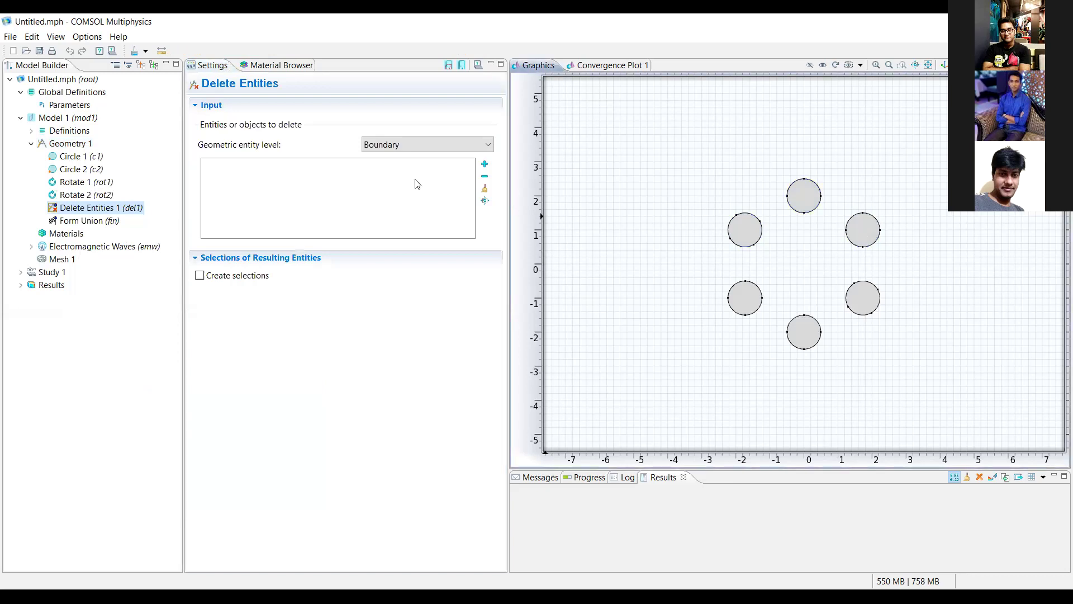
right_click(108, 210)
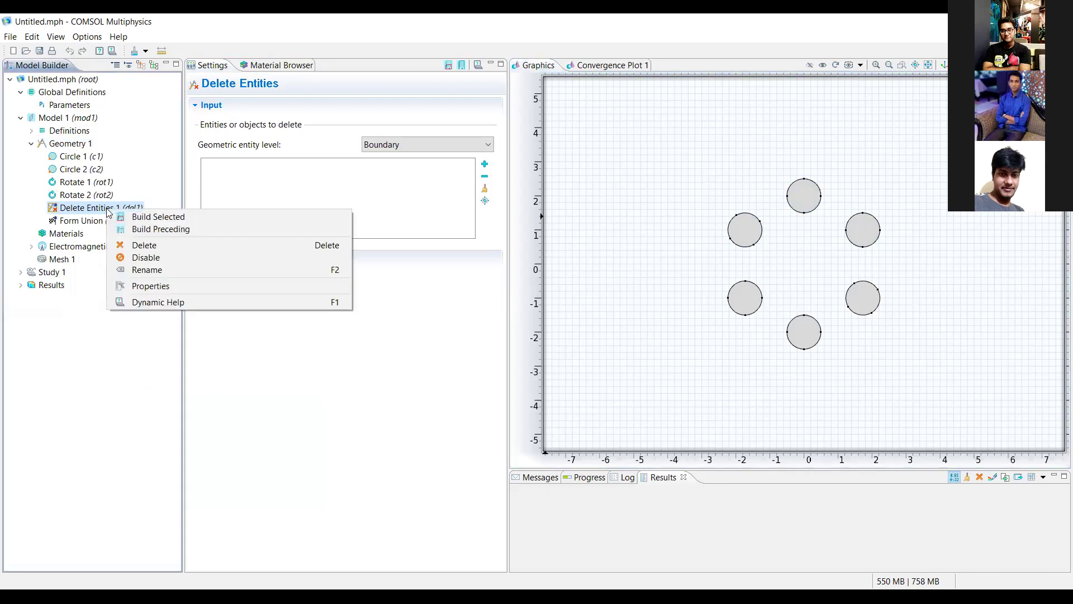
click(145, 245)
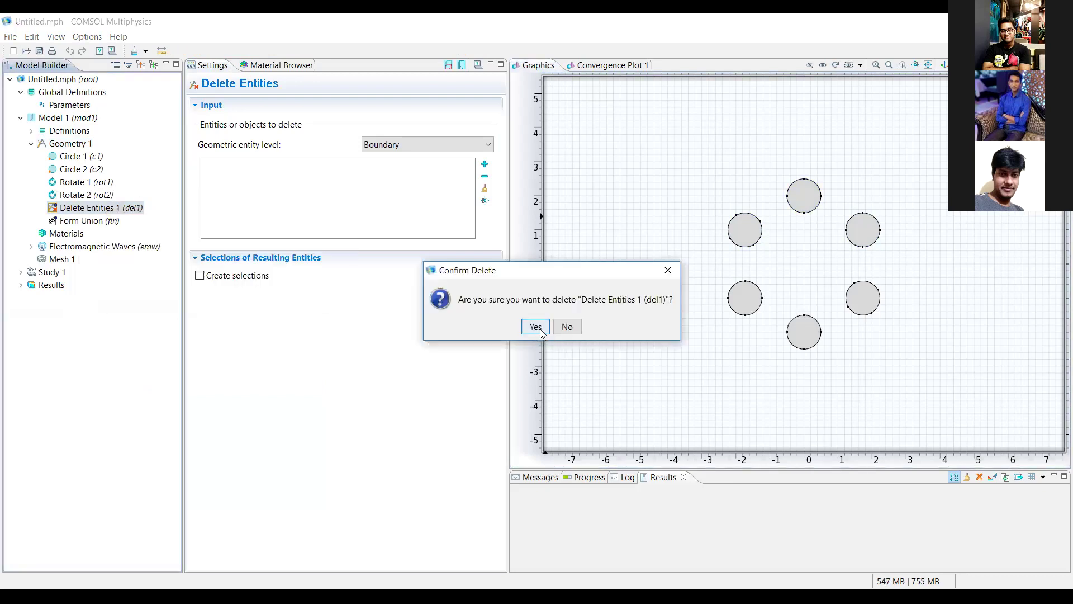
click(535, 327)
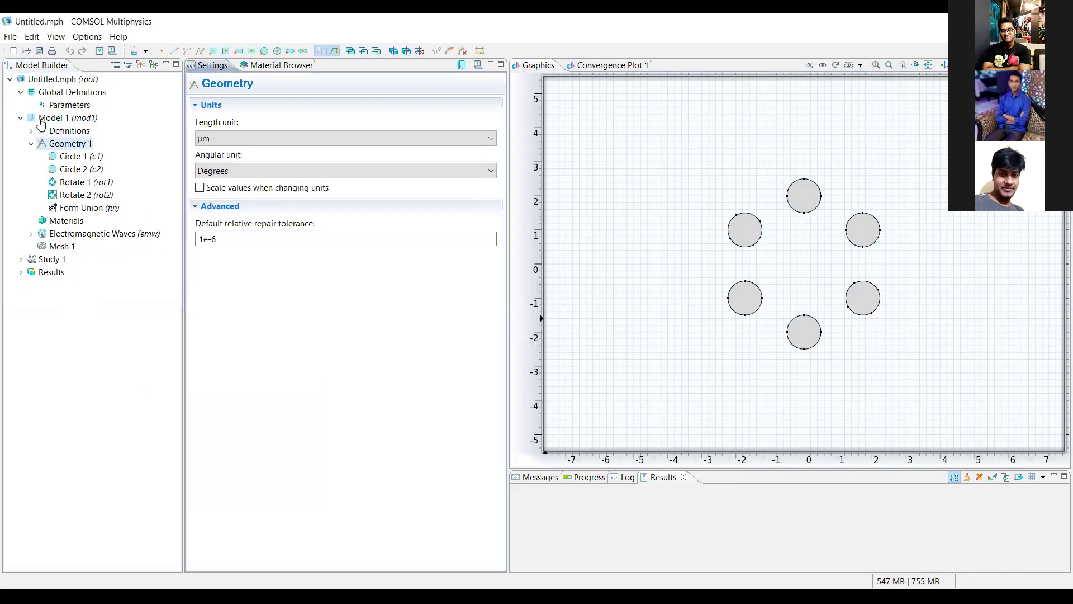
right_click(62, 143)
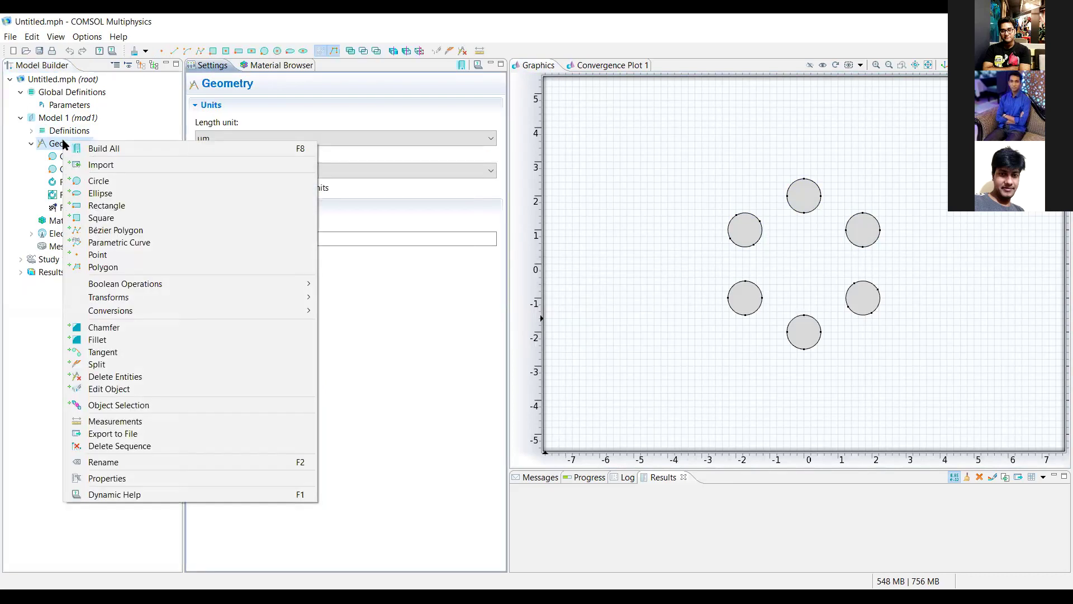
click(403, 317)
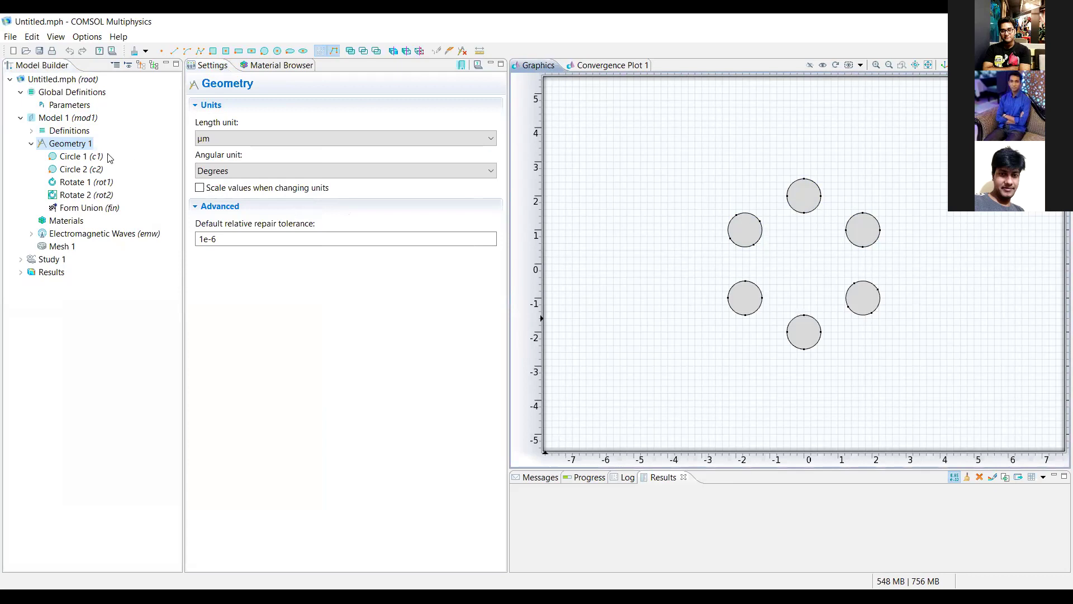
- Add a third circle to Geometry 1 with radius d/2 and center x position r*cos(30*pi/180)
right_click(77, 146)
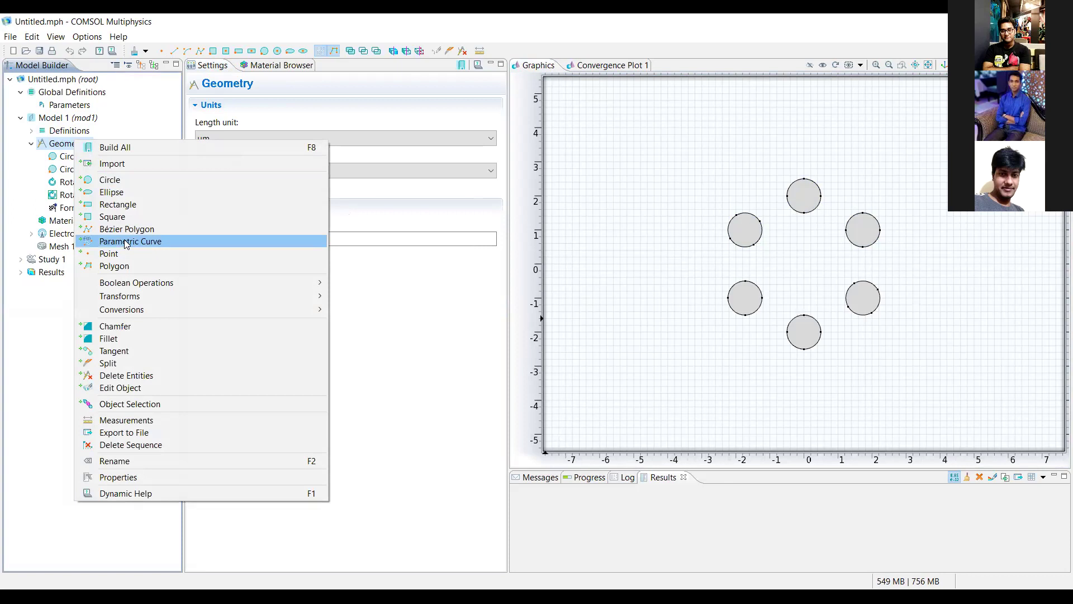
click(116, 181)
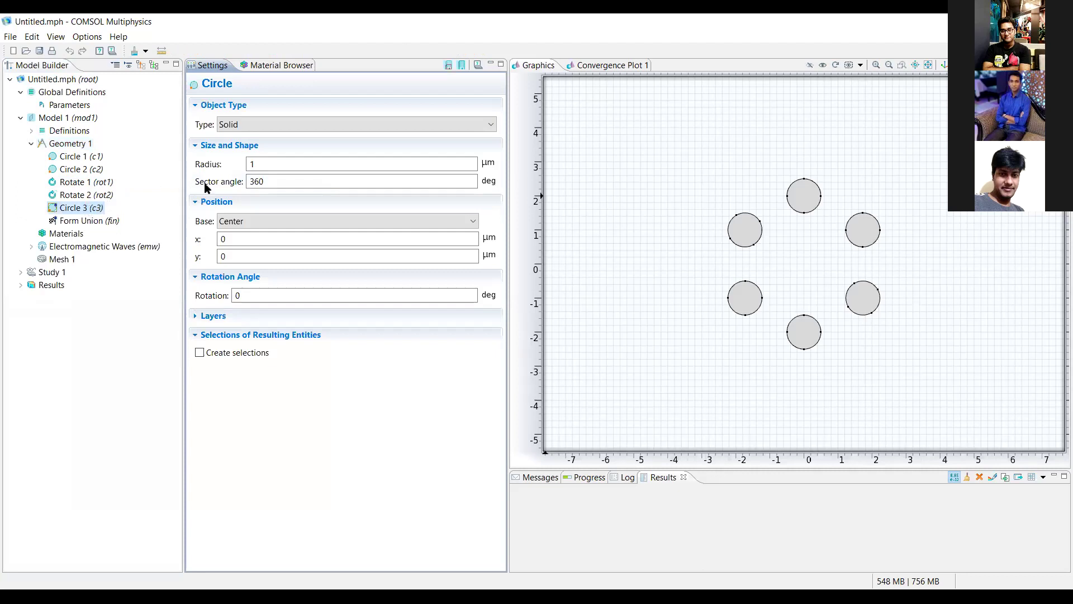
click(255, 164)
key(BackSpace)
text(d/2)
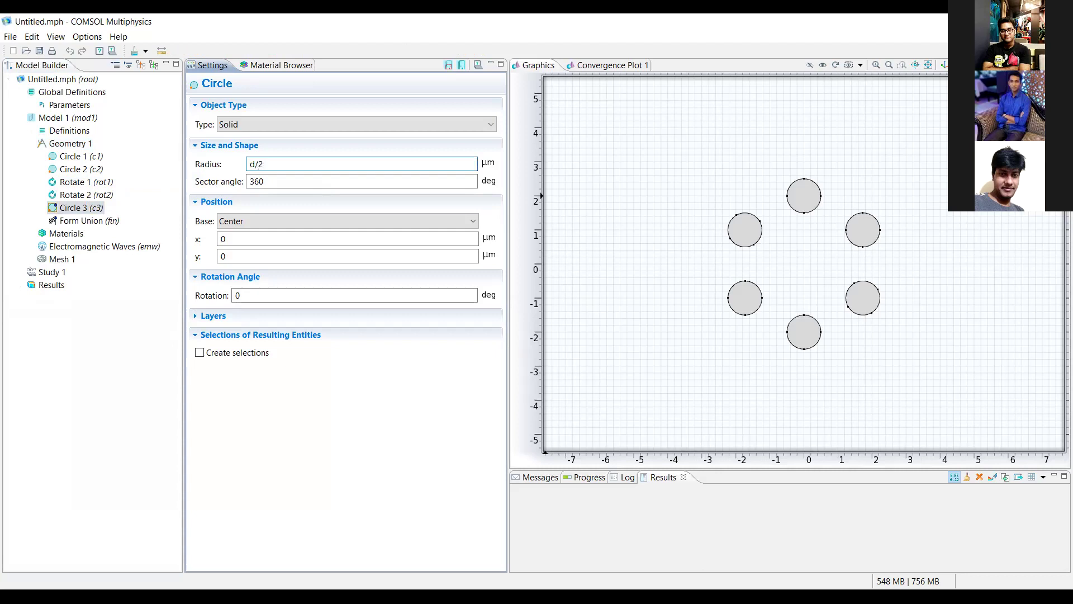
click(236, 238)
key(BackSpace)
text(r*cos(30*pi/180))
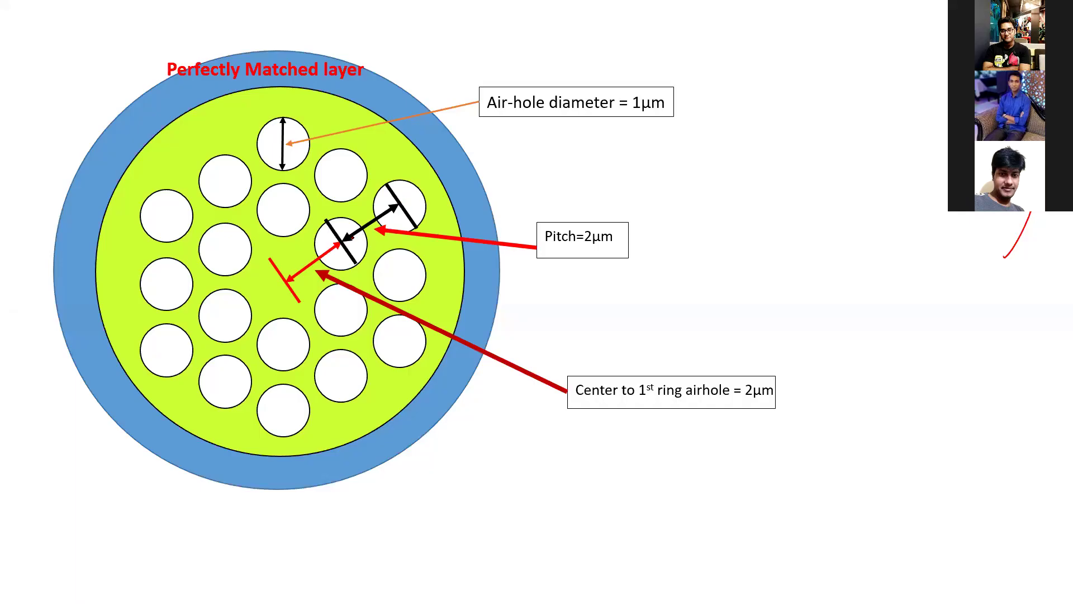
mouse_move(345, 226)
mouse_down()
mouse_move(320, 238)
mouse_move(340, 224)
mouse_move(331, 221)
mouse_up()
mouse_move(410, 192)
mouse_down()
mouse_move(389, 204)
mouse_move(420, 217)
mouse_move(412, 197)
mouse_up()
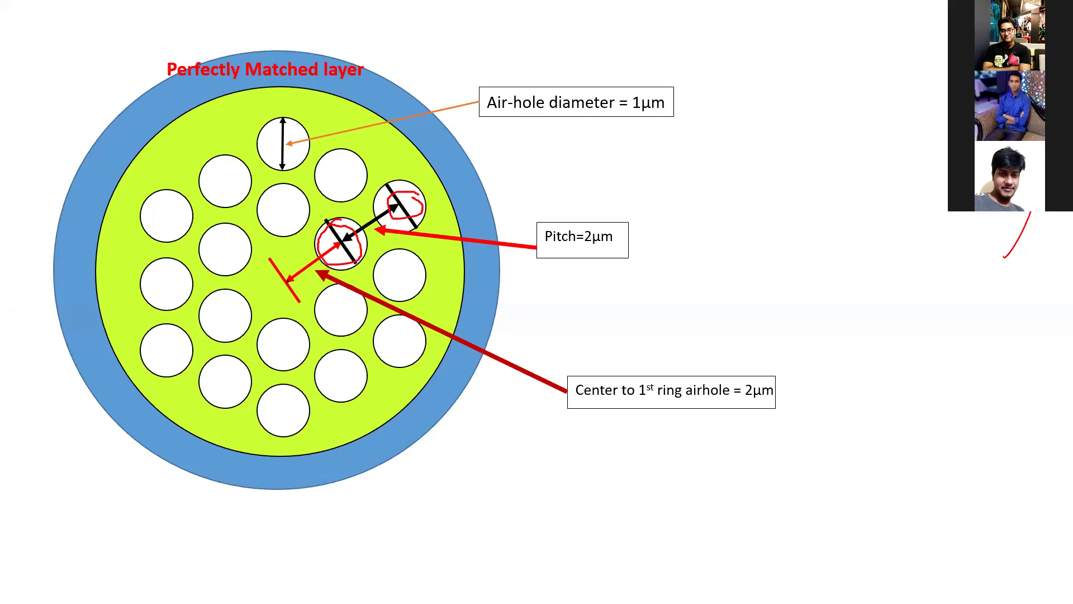
drag(289, 278, 334, 244)
drag(342, 241, 398, 201)
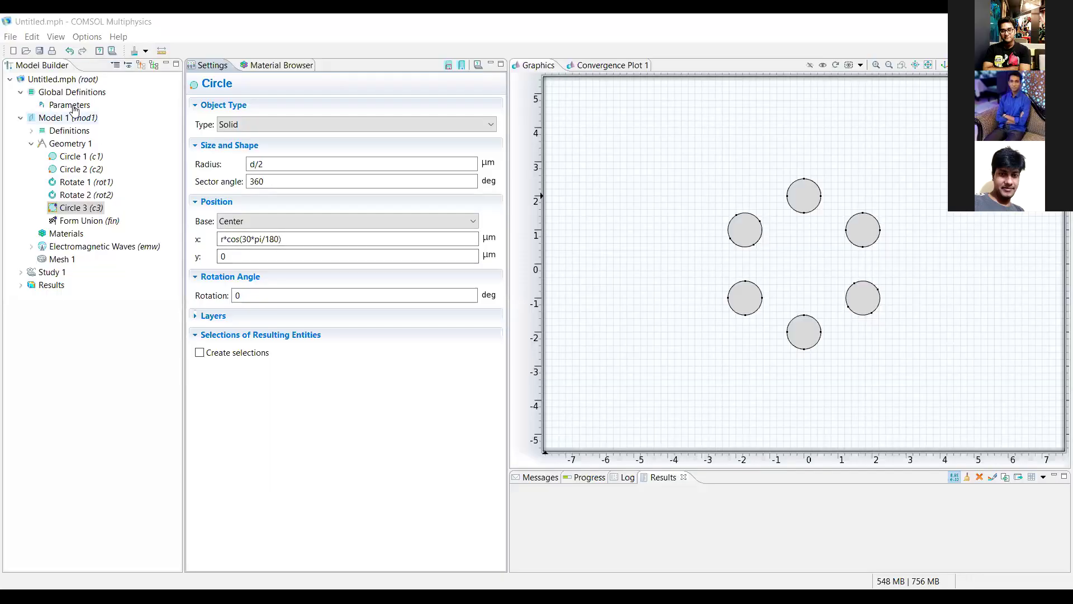
- Add a global parameter p with expression 2[um] and description pitch
click(72, 106)
click(211, 166)
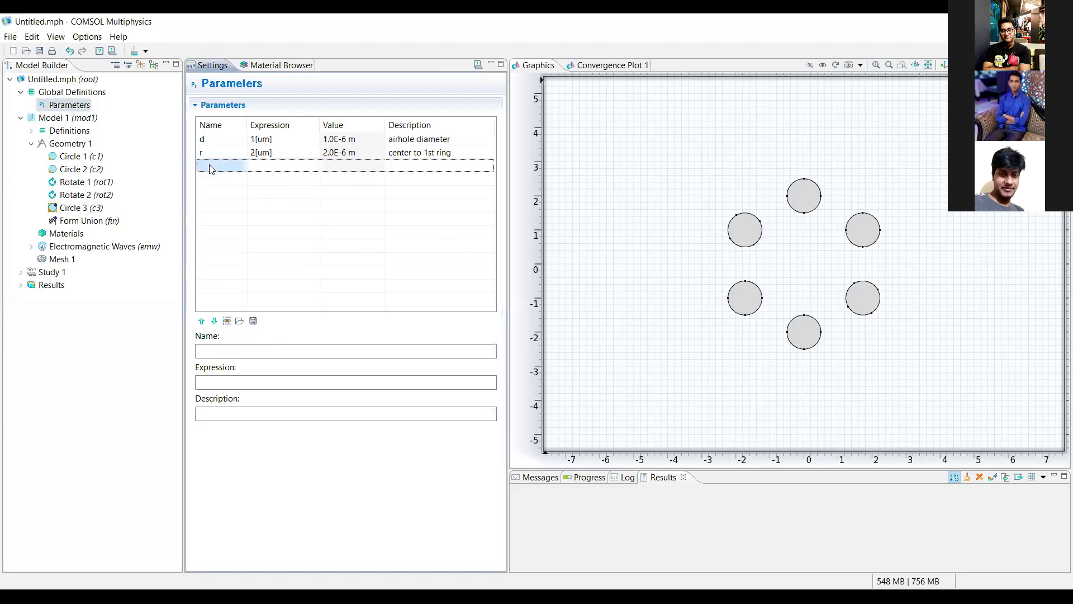
text(p)
click(281, 165)
text(2[um])
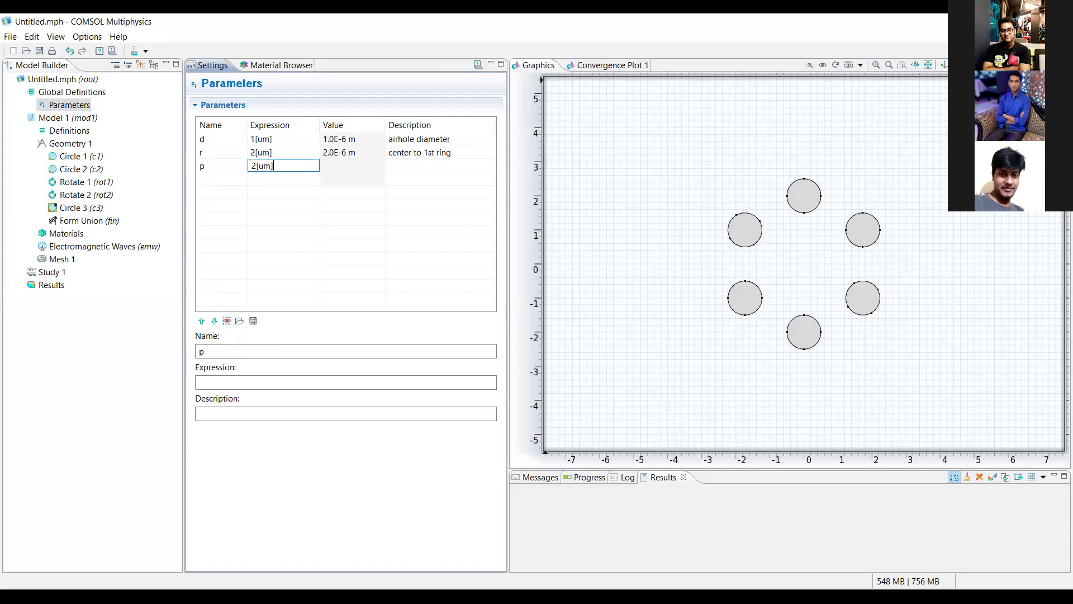
click(377, 167)
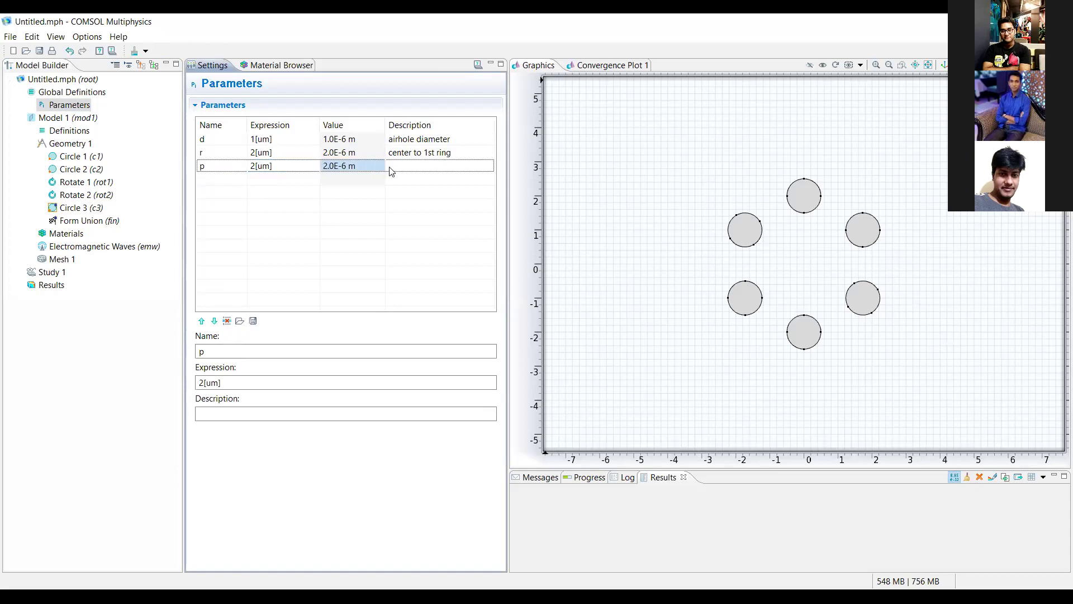
click(391, 167)
text(pitch)
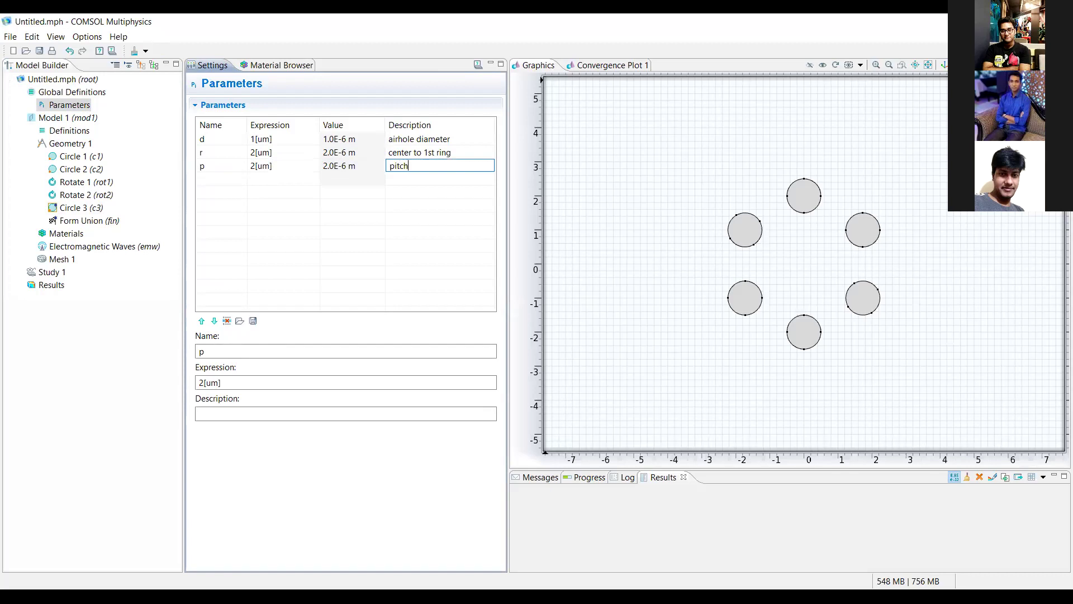
key(Return)
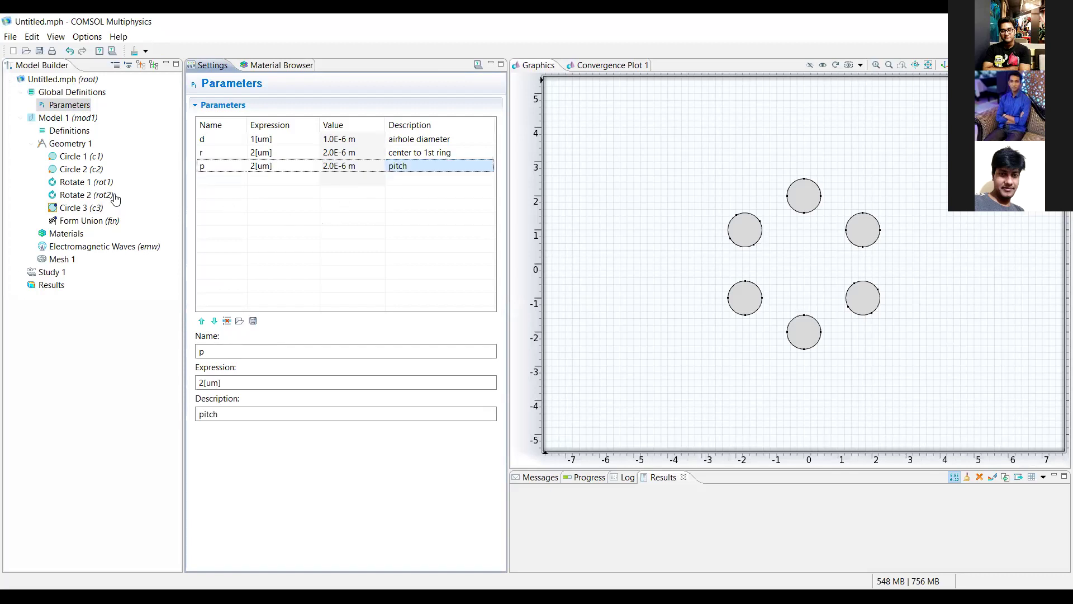
- Change Circle 3's x position to (r+p)*cos(30*pi/180) and copy the expression
click(94, 209)
click(224, 242)
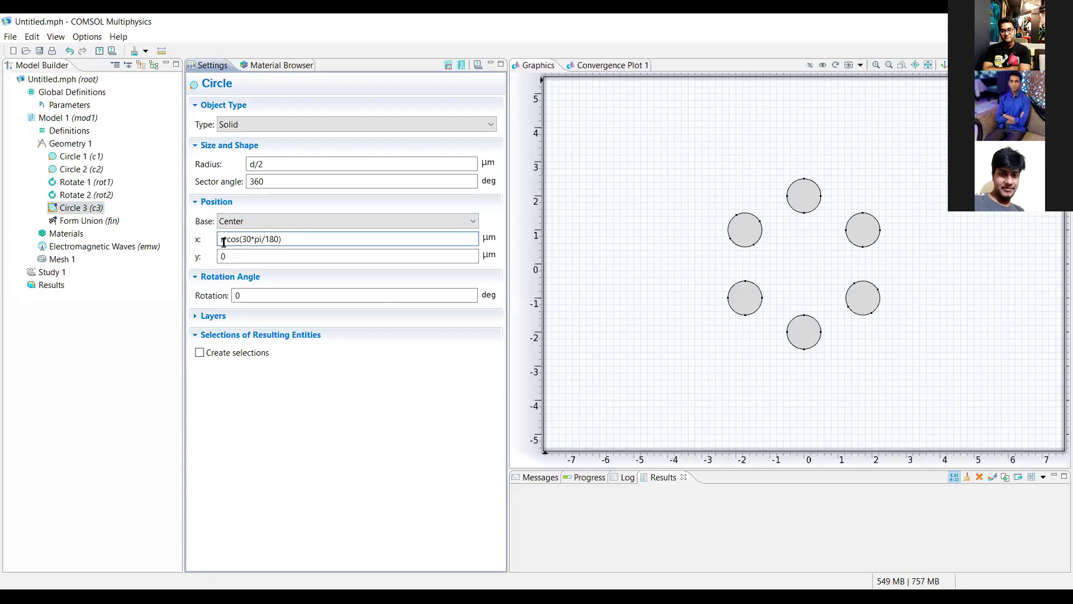
text(+p))
key(Home)
text(()
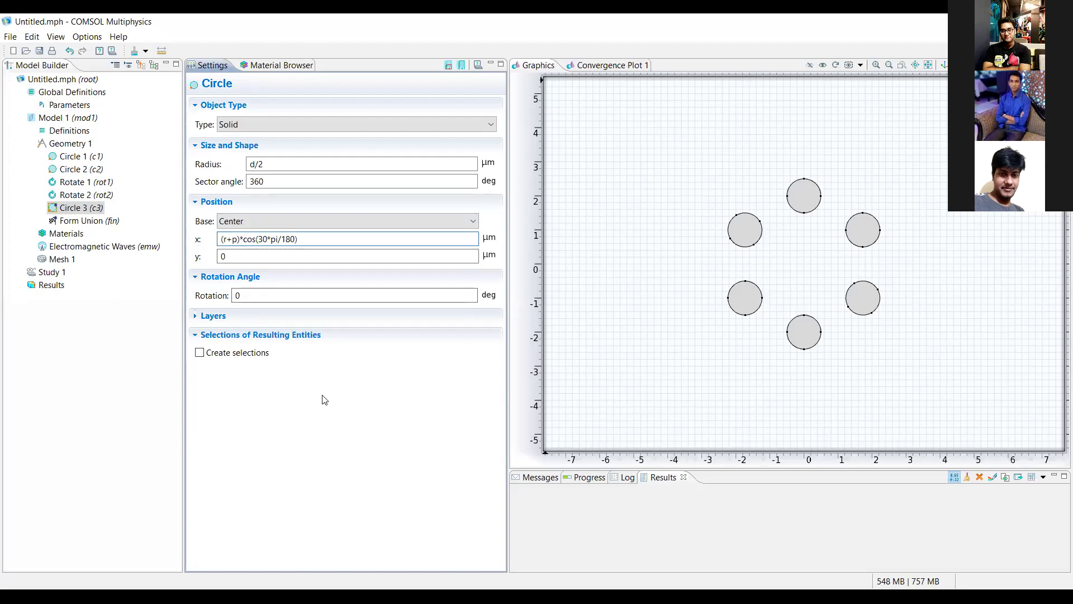
triple_click(302, 241)
key(ctrl+c)
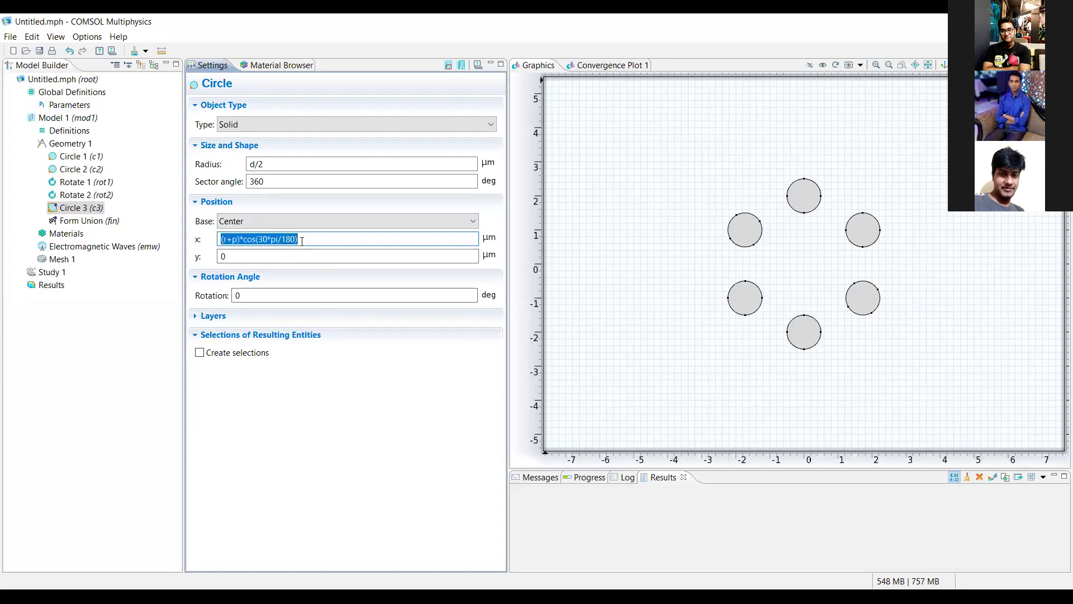
- Set Circle 3's y position to (r+p)*sin(30*pi/180) and build it
click(253, 257)
key(BackSpace)
key(ctrl+v)
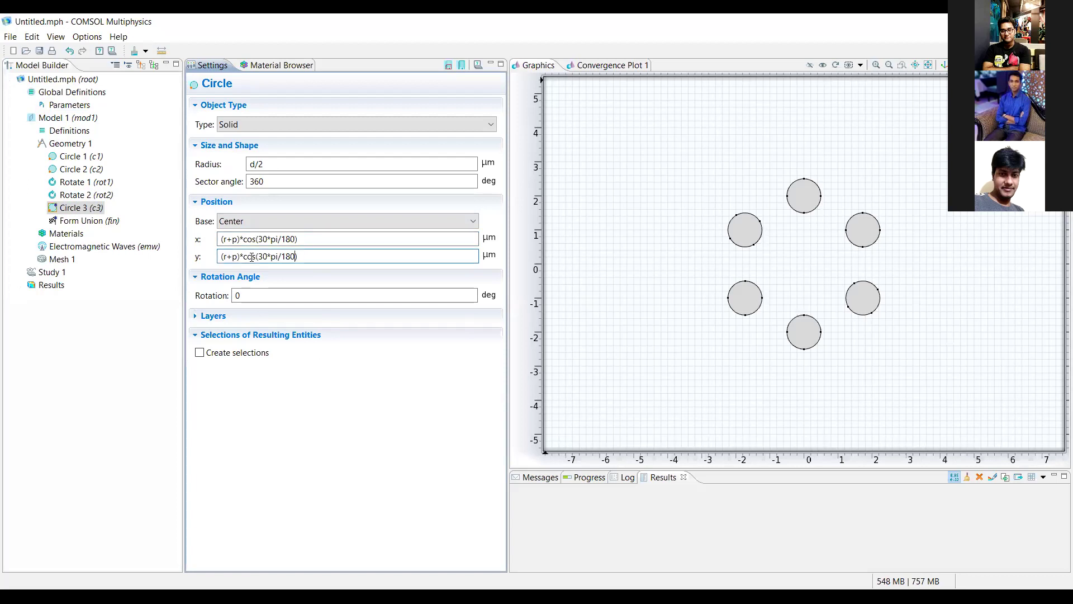
click(253, 256)
key(BackSpace)
key(BackSpace)
key(BackSpace)
text(sin)
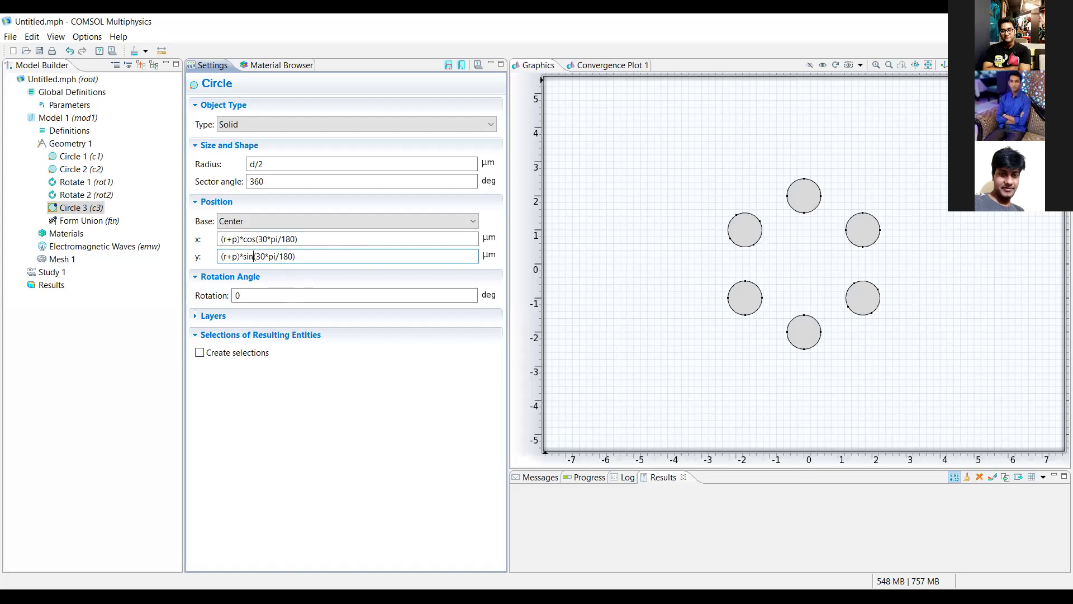
click(449, 65)
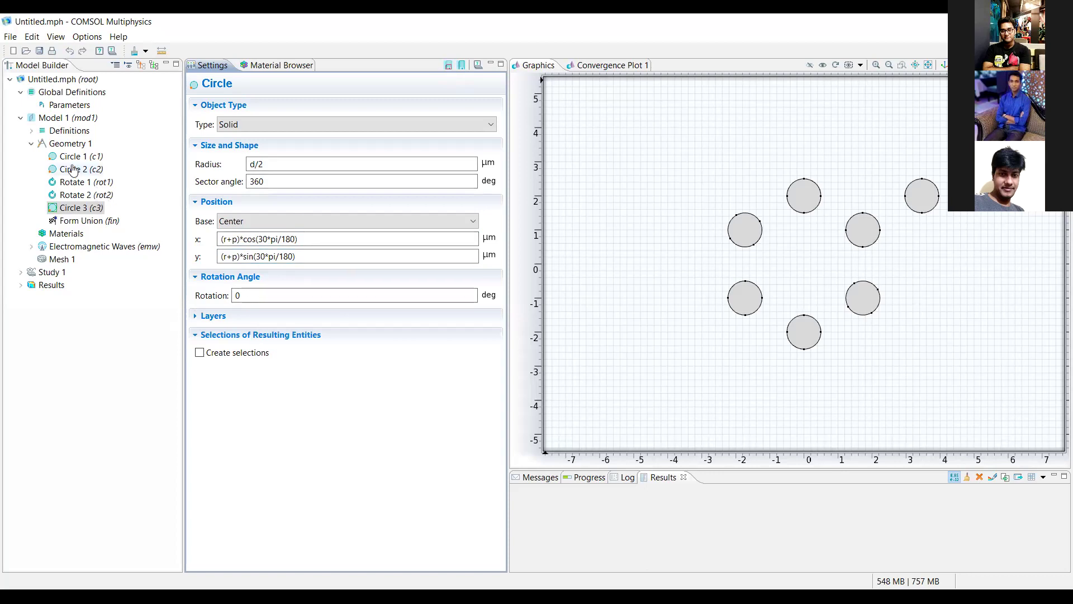
- Add a fourth circle to Geometry 1 with radius d/2
click(63, 147)
right_click(63, 147)
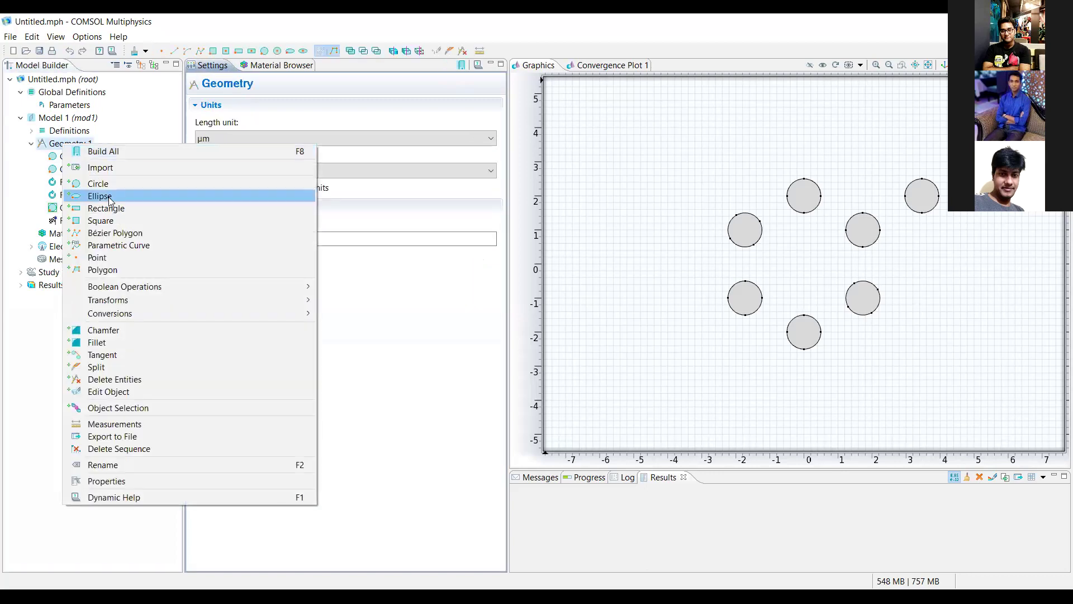
click(108, 185)
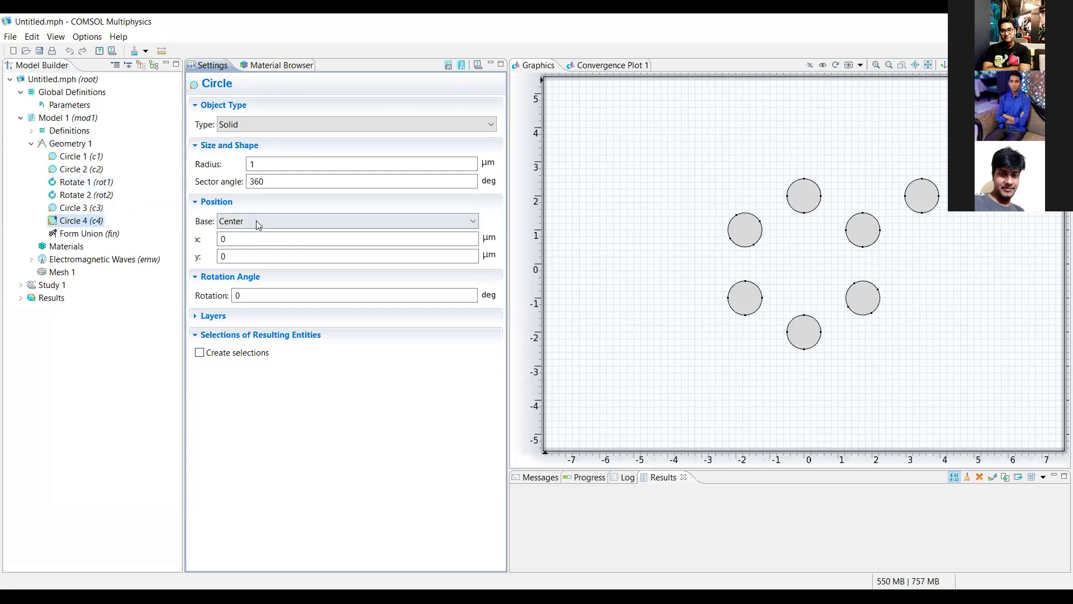
click(257, 164)
key(BackSpace)
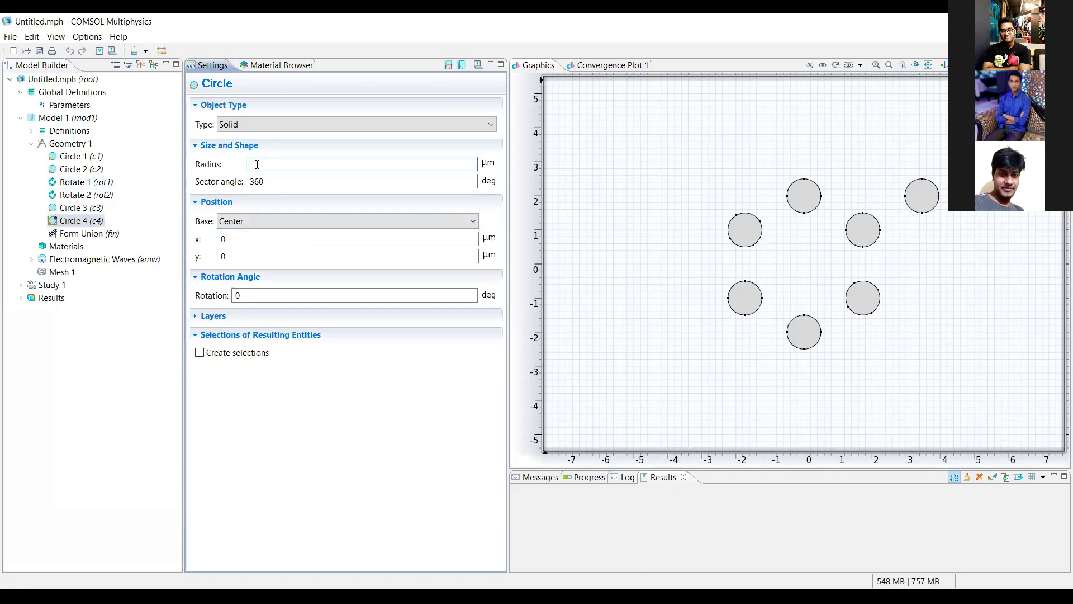
text(d/2)
- Fill Circle 4's x and y positions with the copied expression (r+p)*cos(30*pi/180)
click(245, 239)
key(BackSpace)
key(ctrl+v)
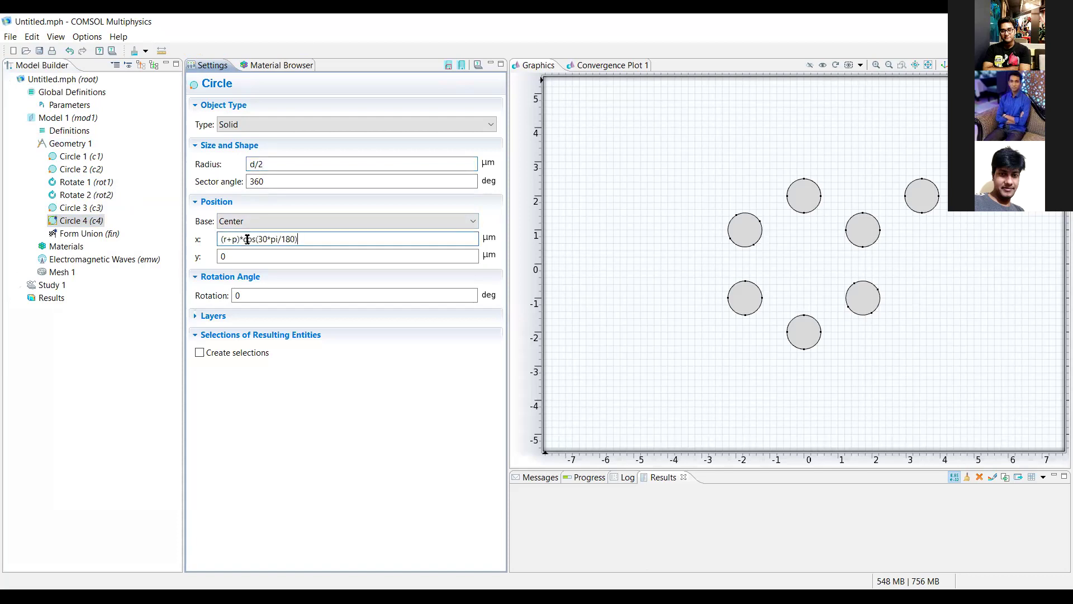
click(242, 256)
key(BackSpace)
key(ctrl+v)
- Change Circle 4's x position to (r+p)*cos(90*pi/180) and its y position to (r+p)*sin(90*pi/180), and build it
click(264, 239)
key(BackSpace)
text(9)
click(263, 256)
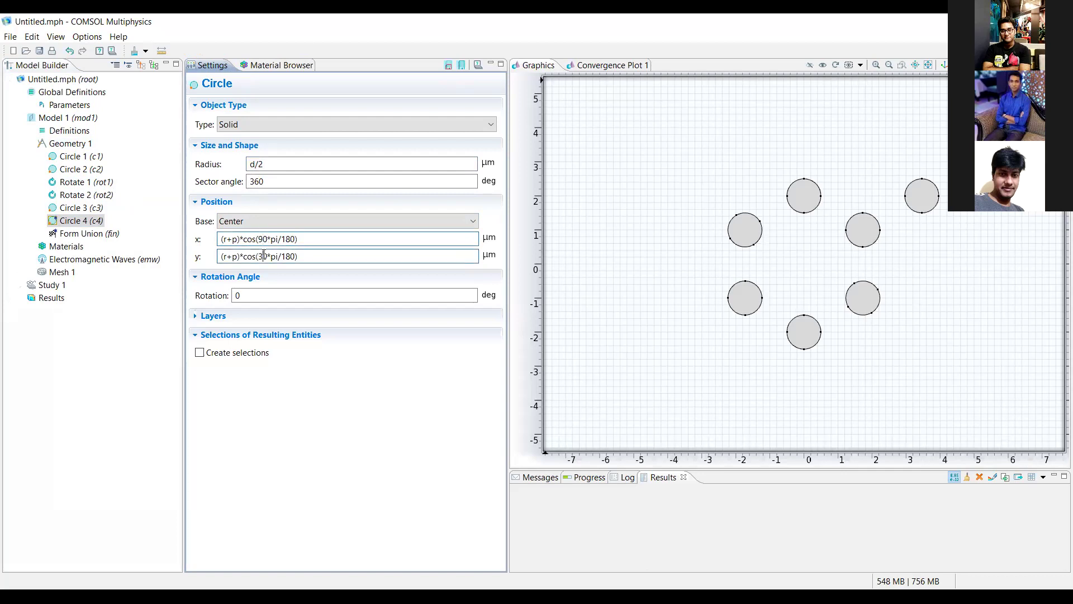
key(BackSpace)
text(9)
key(BackSpace)
key(BackSpace)
key(BackSpace)
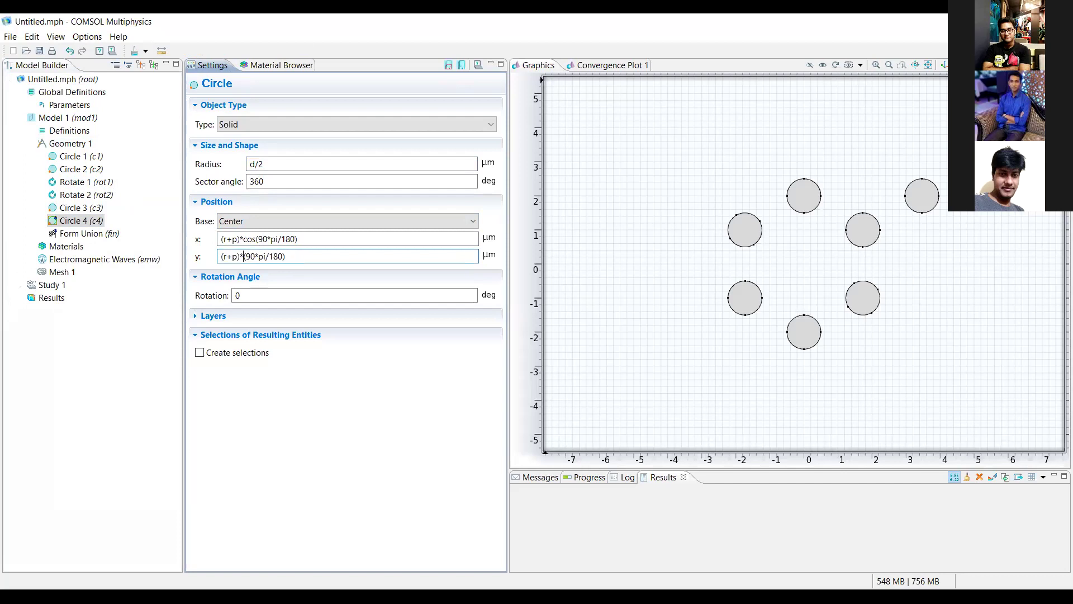
text(sin)
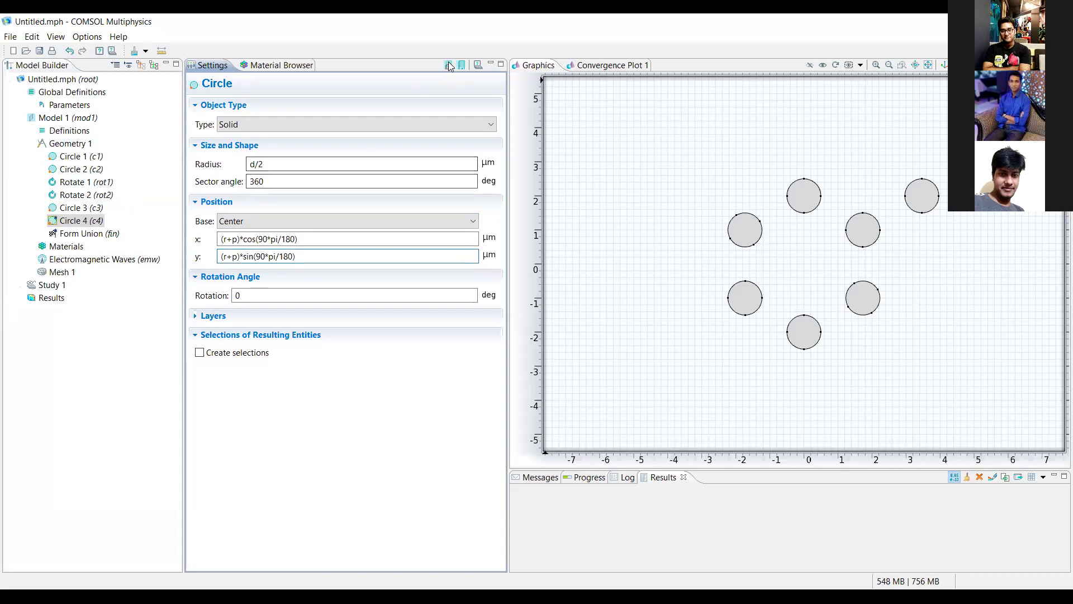
click(449, 66)
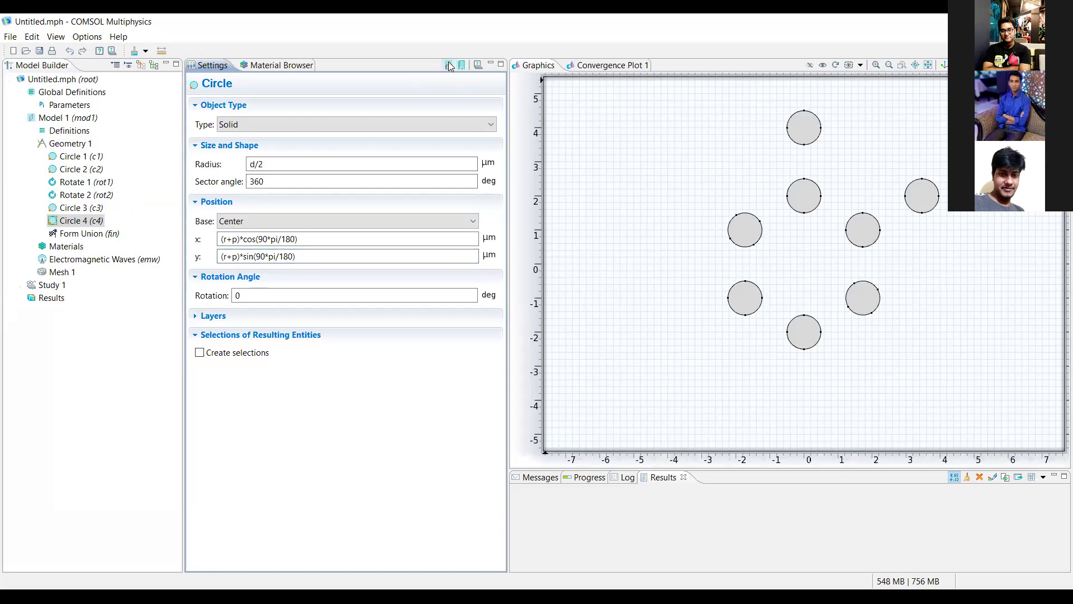
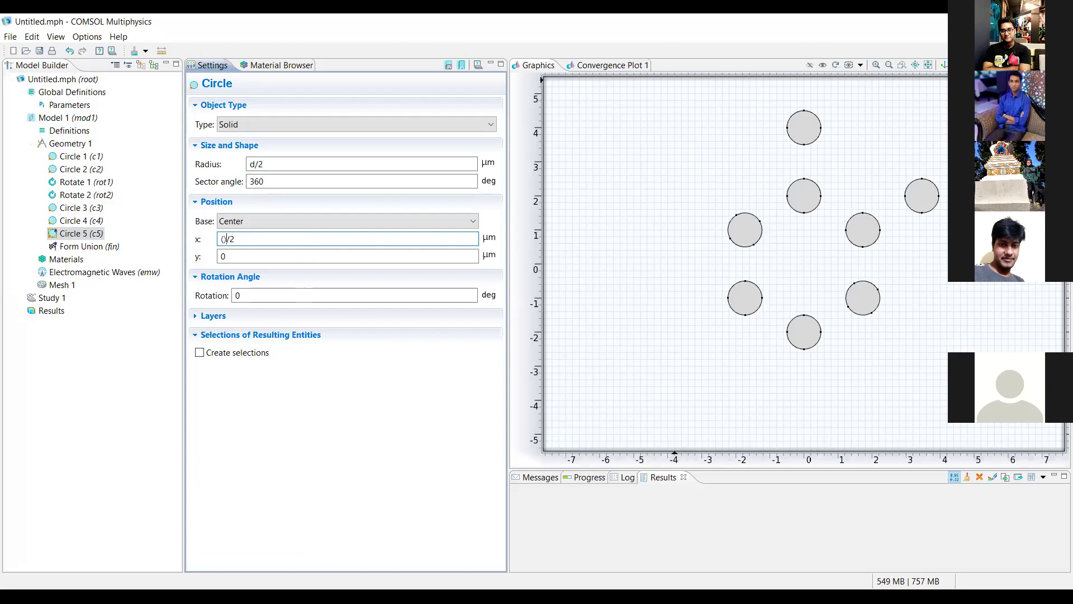
text((r+p)*cos(30*pi/180))
text(+)
- Set Circle 5's x position to ((r+p)*cos(90*pi/180))/2, reusing the x expression of Circle 4
click(81, 220)
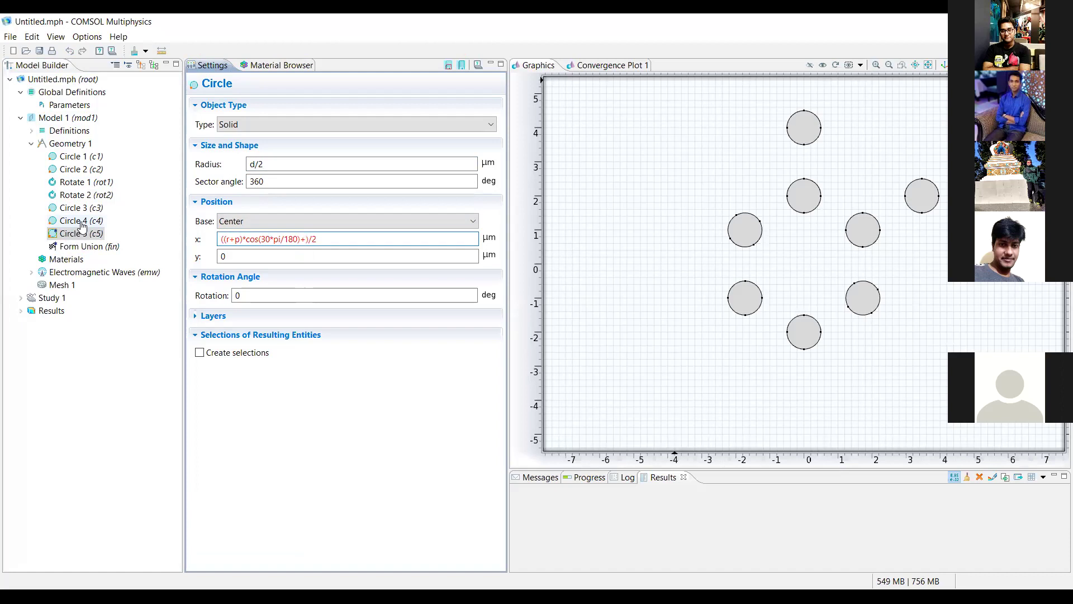
click(308, 238)
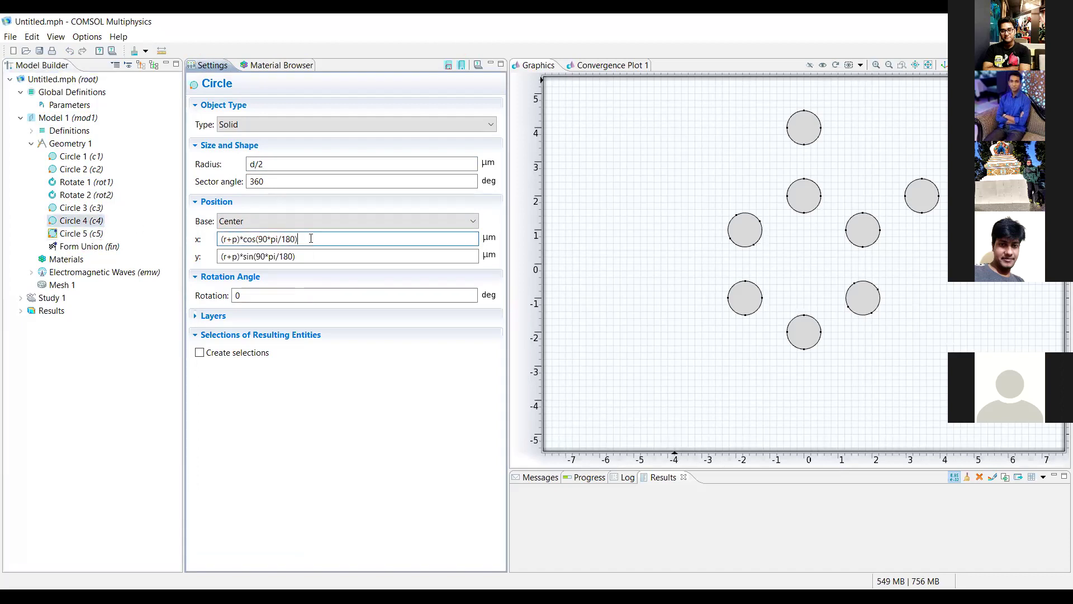
key(ctrl+a)
key(ctrl+c)
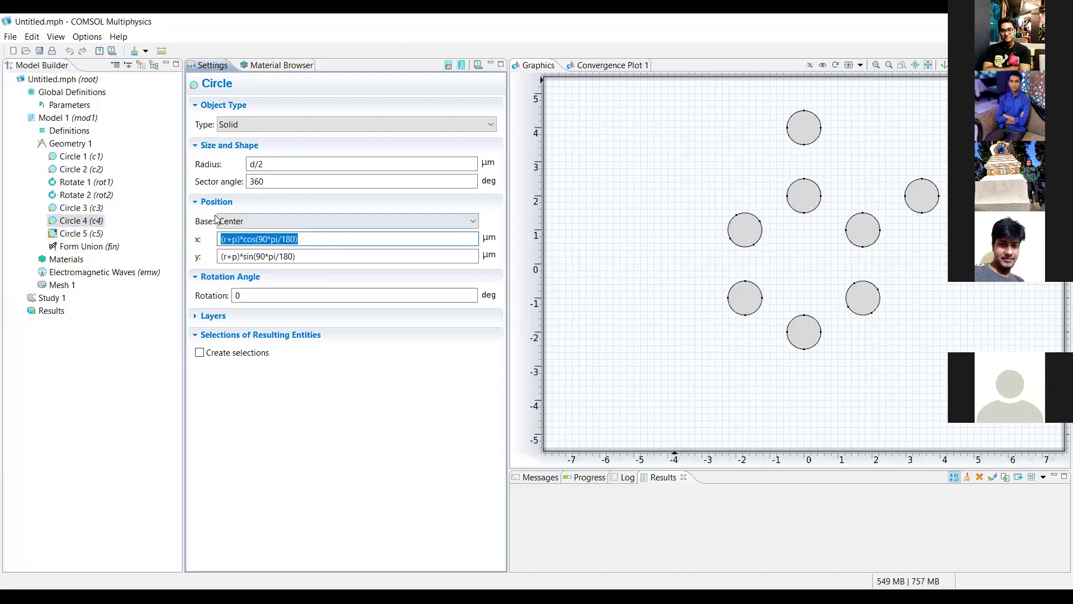
click(95, 234)
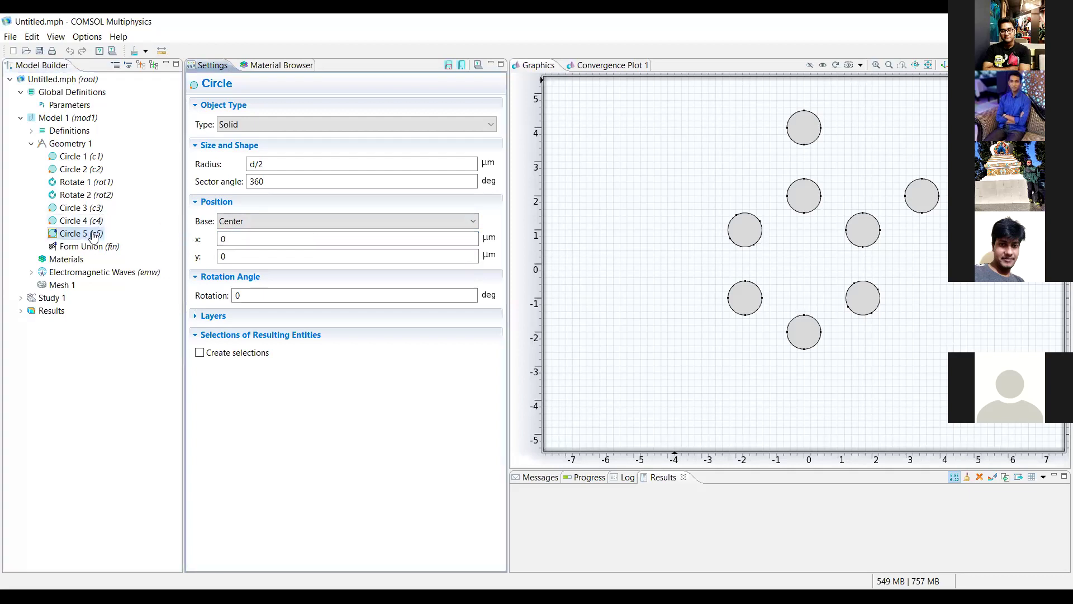
double_click(236, 239)
key(BackSpace)
text(()/2)
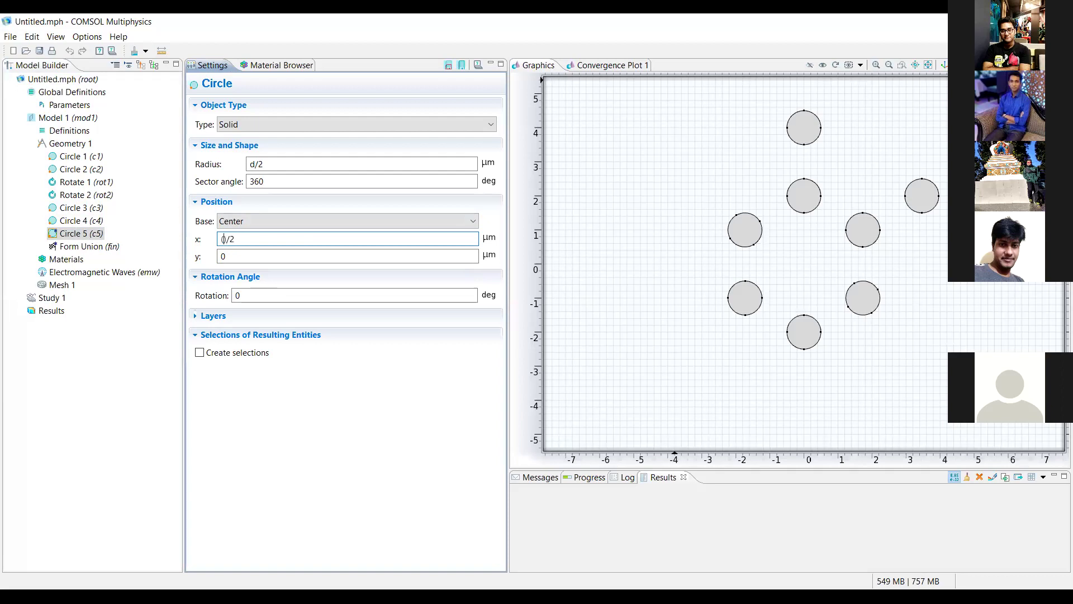
key(ctrl+v)
- Add Circle 3's x expression inside Circle 5's x position, giving ((r+p)*cos(90*pi/180)+(r+p)*cos(30*pi/180))/2
click(82, 210)
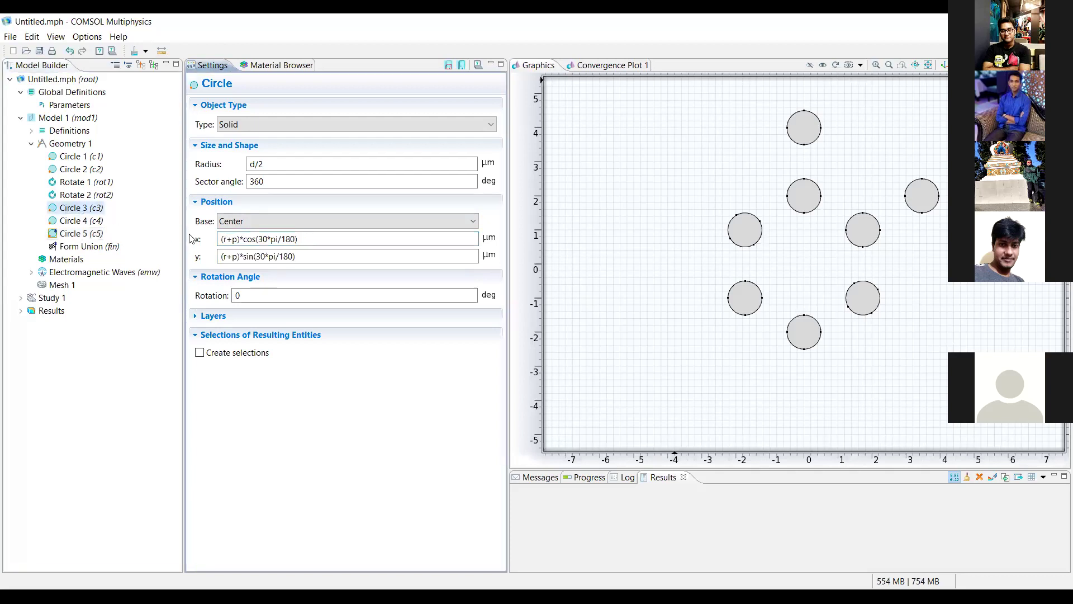
click(305, 240)
key(ctrl+a)
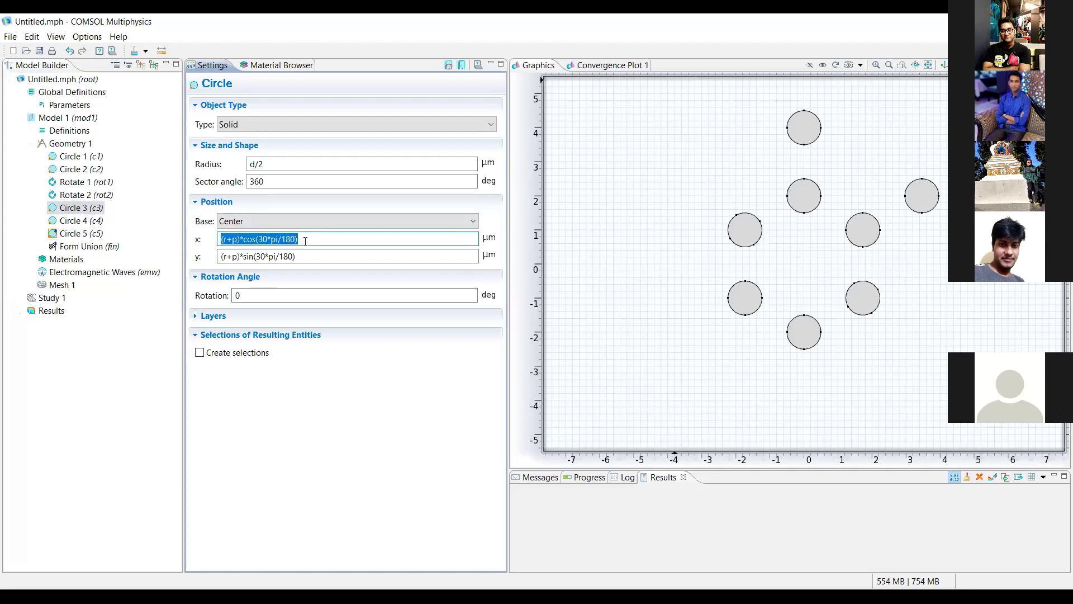
click(89, 233)
click(302, 239)
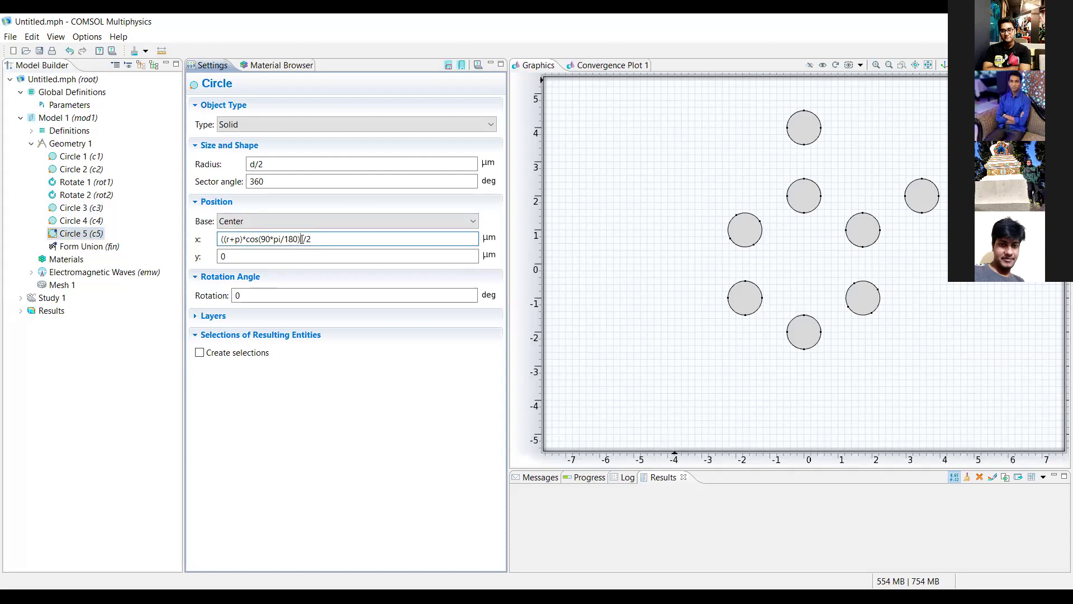
text(+(r+p)*cos(30*pi/180))
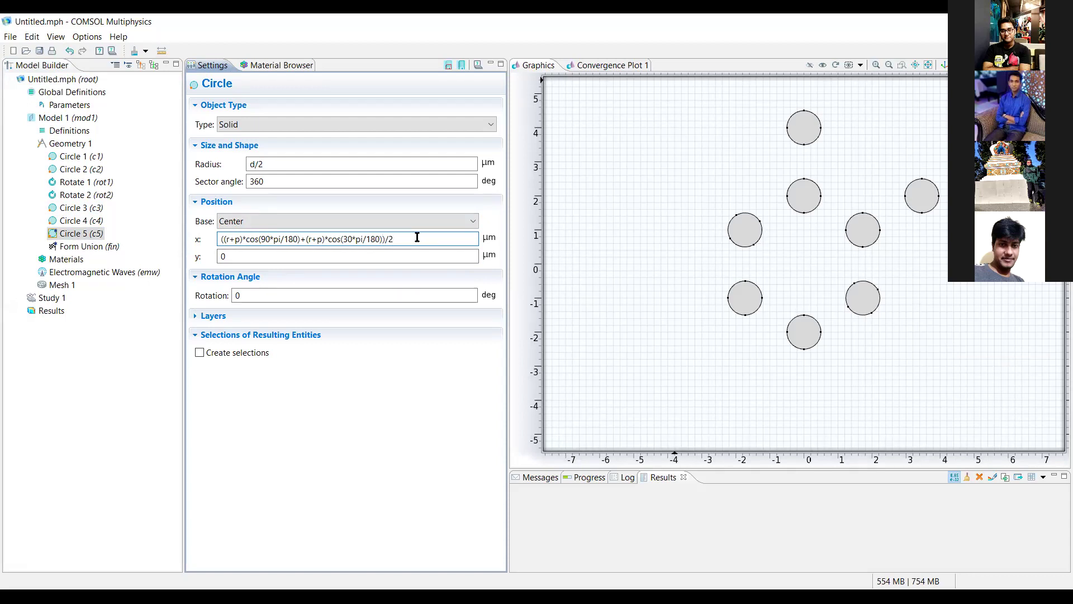
- Copy Circle 5's x position expression into its y position
key(ctrl+a)
key(ctrl+c)
double_click(372, 256)
key(BackSpace)
key(ctrl+v)
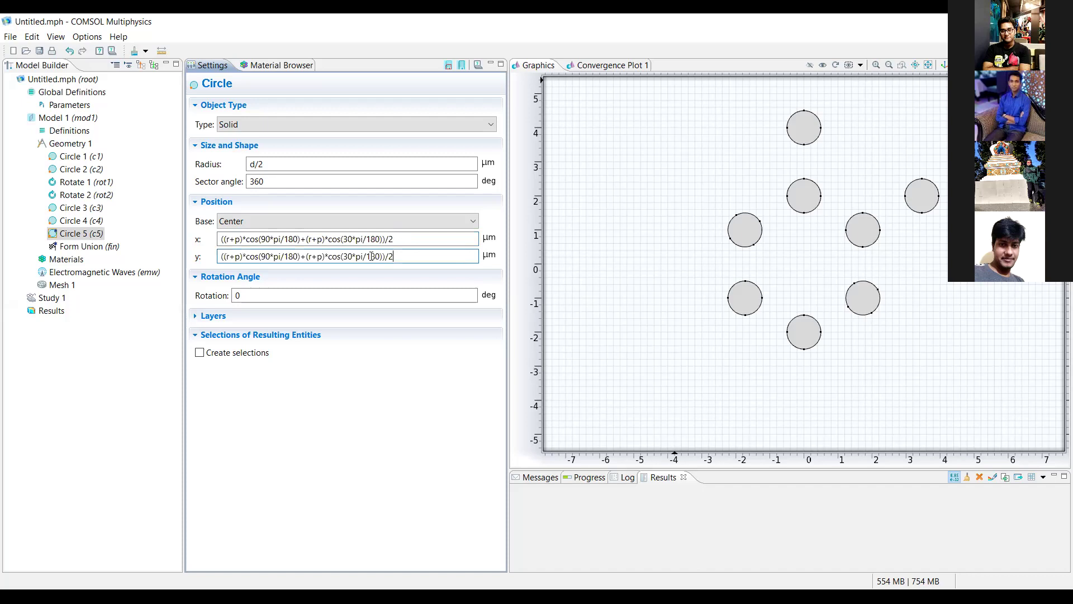
- Change Circle 5's y position to ((r+p)*sin(90*pi/180)+(r+p)*sin(30*pi/180))/2 and build the geometry
click(256, 256)
key(BackSpace)
key(BackSpace)
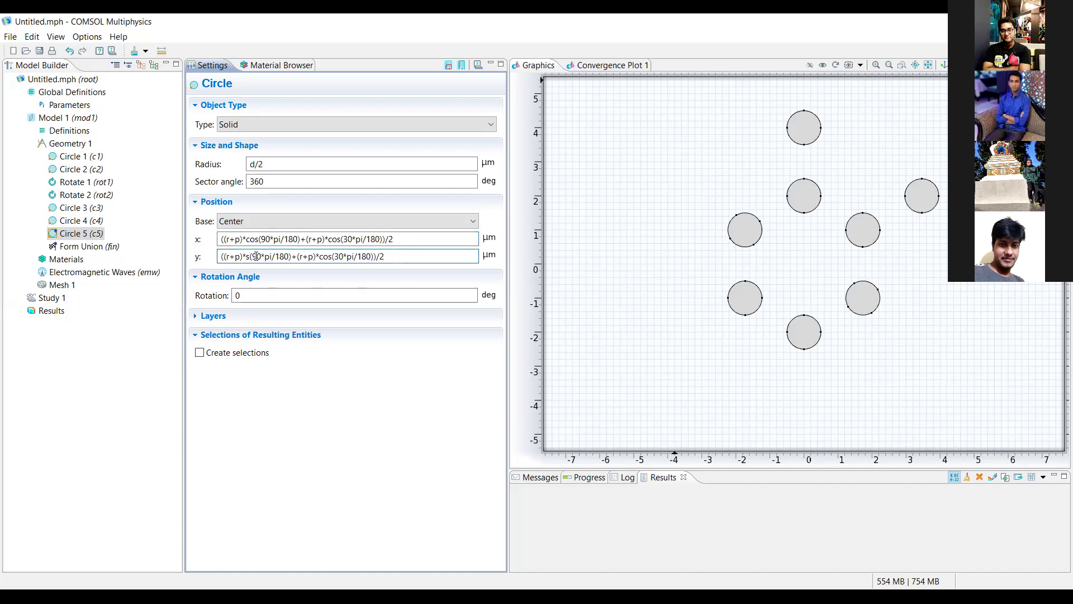
text(s)
key(Delete)
text(in)
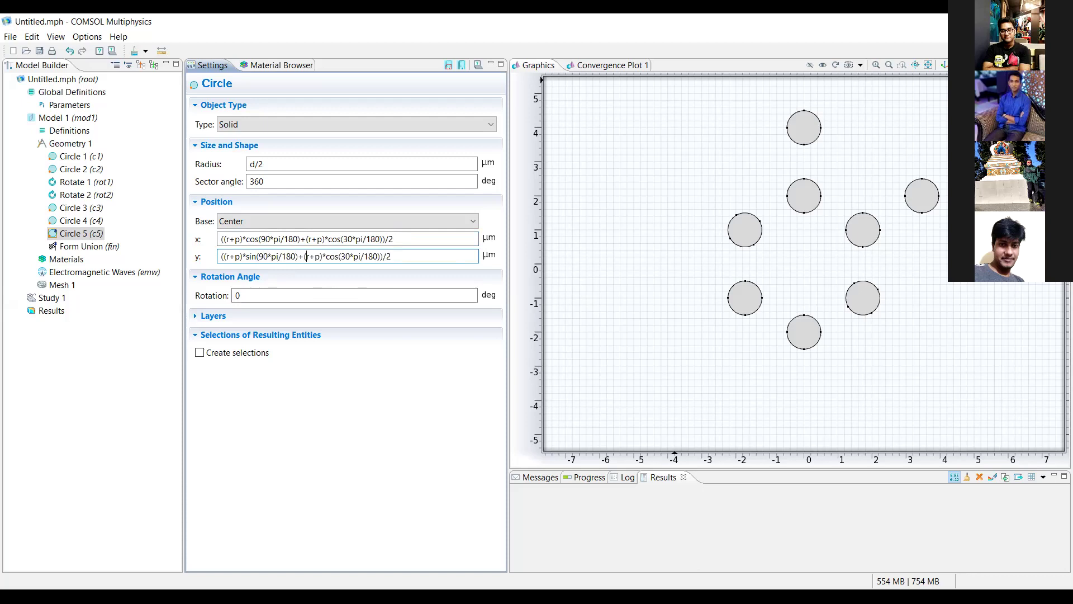
click(326, 256)
key(Delete)
key(Delete)
text(in)
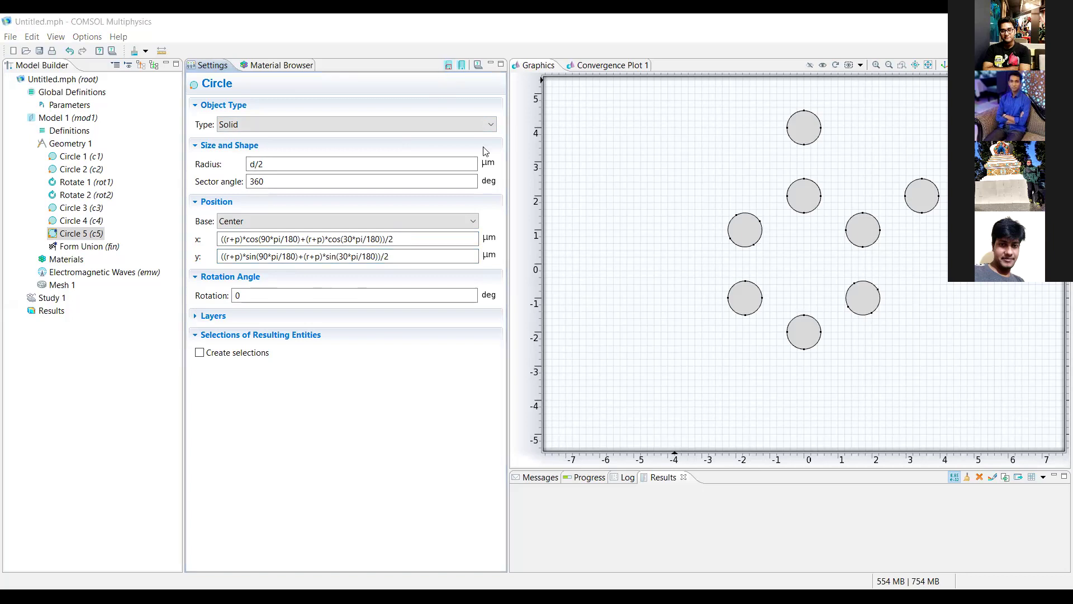
click(458, 65)
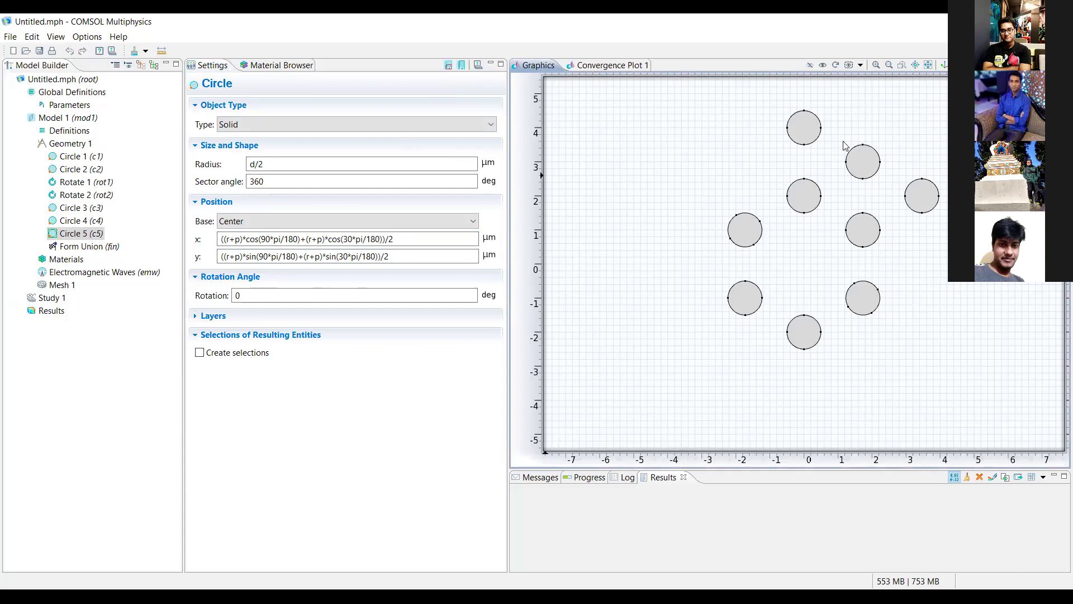
- Add a third Rotate transform to Geometry 1 with circles c3, c4 and c5 as input objects
right_click(76, 144)
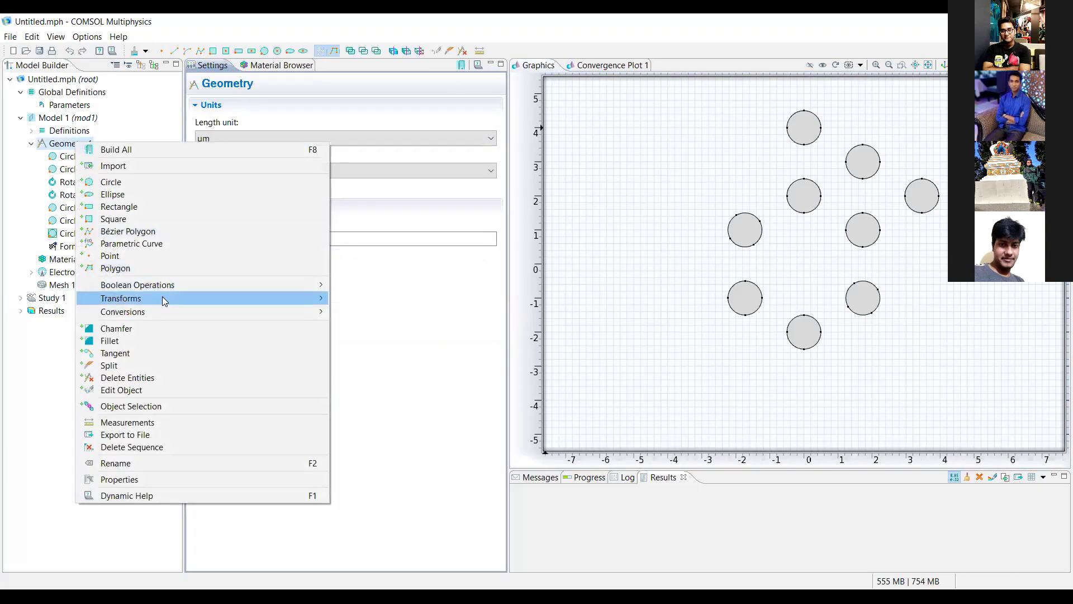
mouse_move(162, 298)
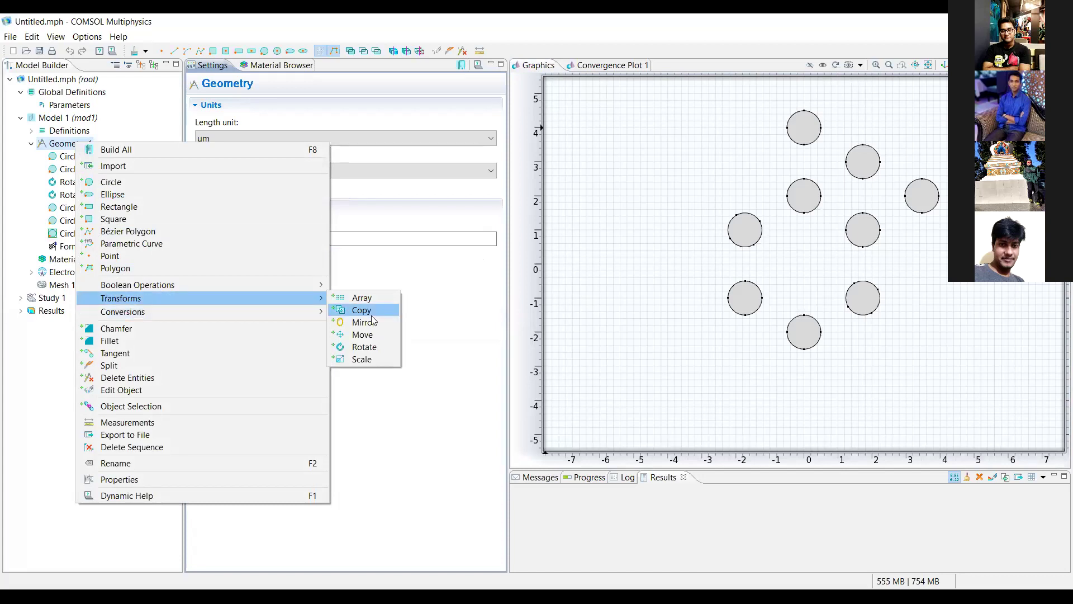
click(366, 348)
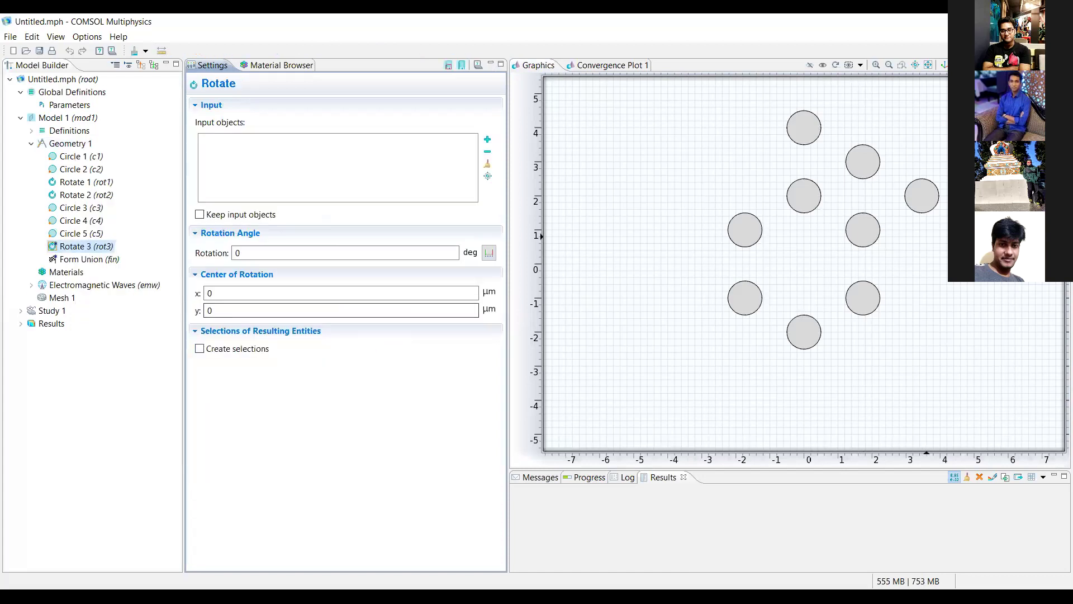
click(921, 208)
click(864, 163)
click(811, 129)
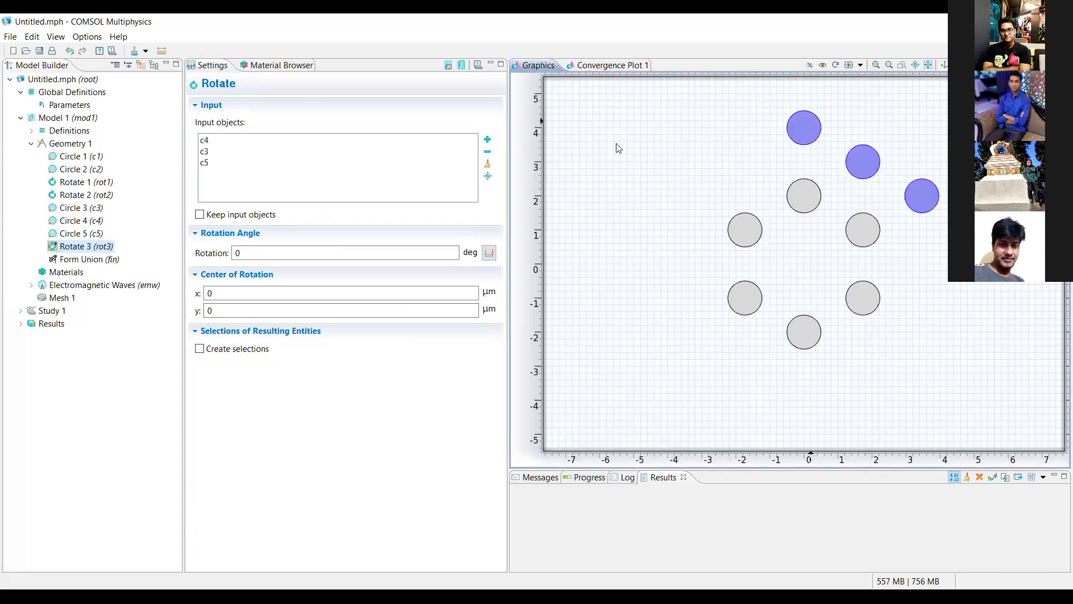
- Keep the third Rotate transform's input objects, set its rotation angle to 120 degrees and build it
click(200, 214)
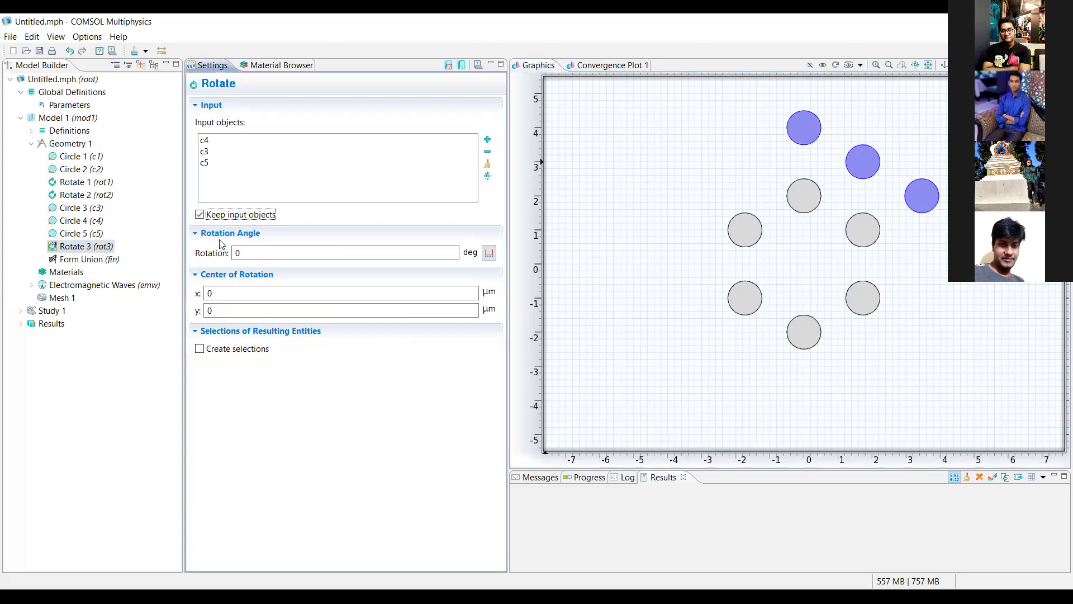
click(235, 253)
text(12)
click(448, 67)
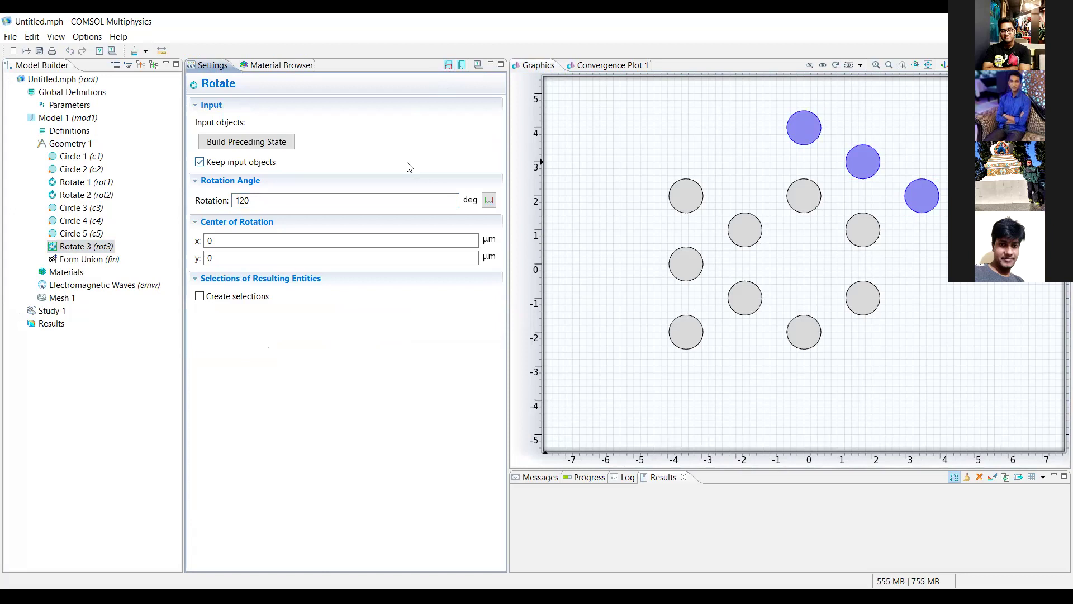
- Set the third Rotate transform's angle to 90 degrees, build it, and go back to the preceding build state
click(267, 206)
key(BackSpace)
key(BackSpace)
key(BackSpace)
text(90)
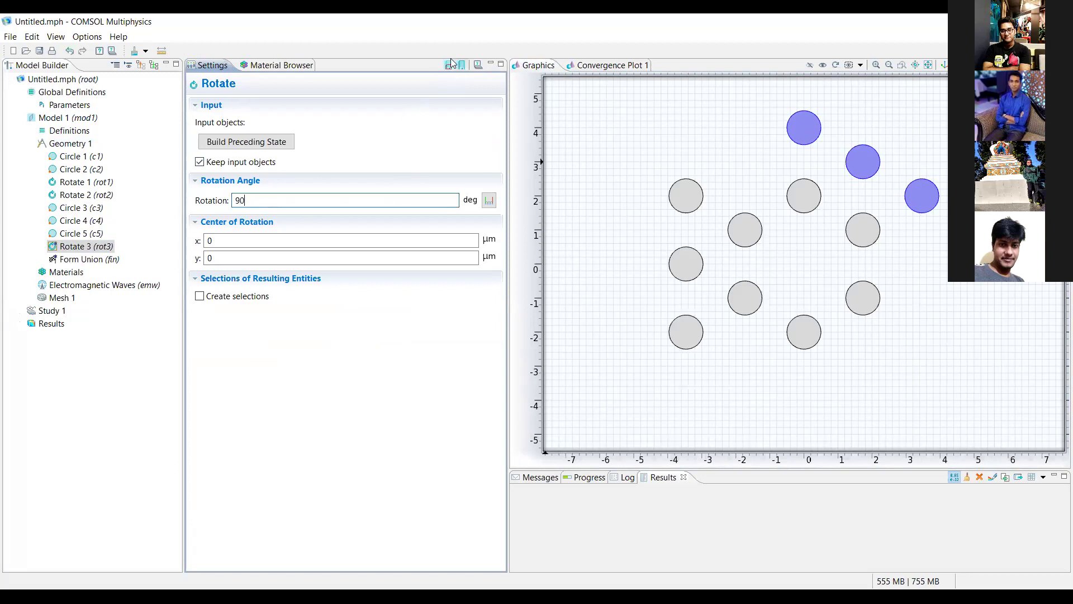
click(447, 65)
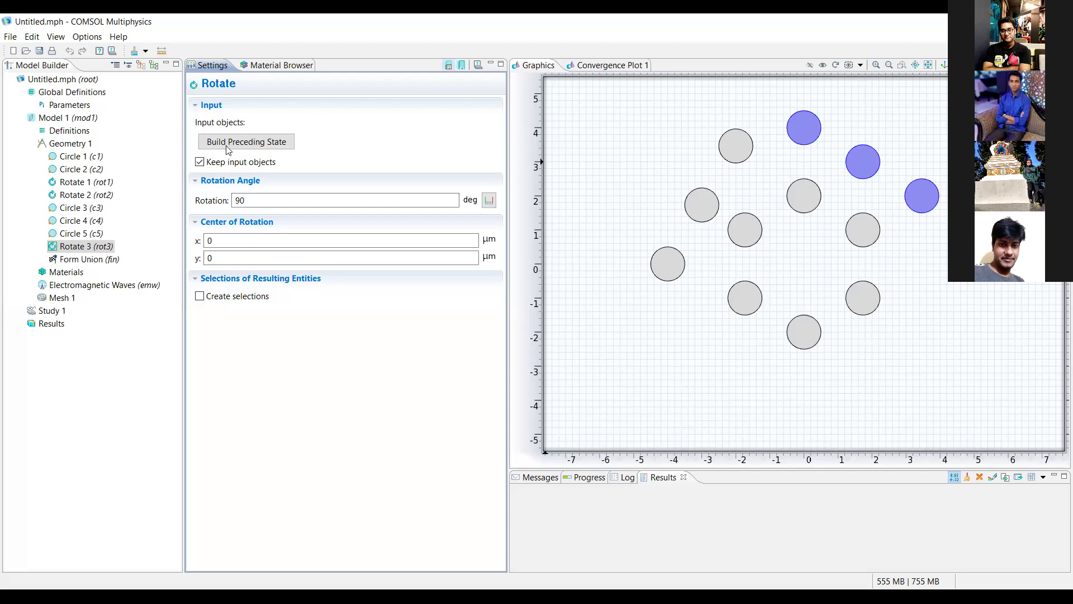
click(263, 136)
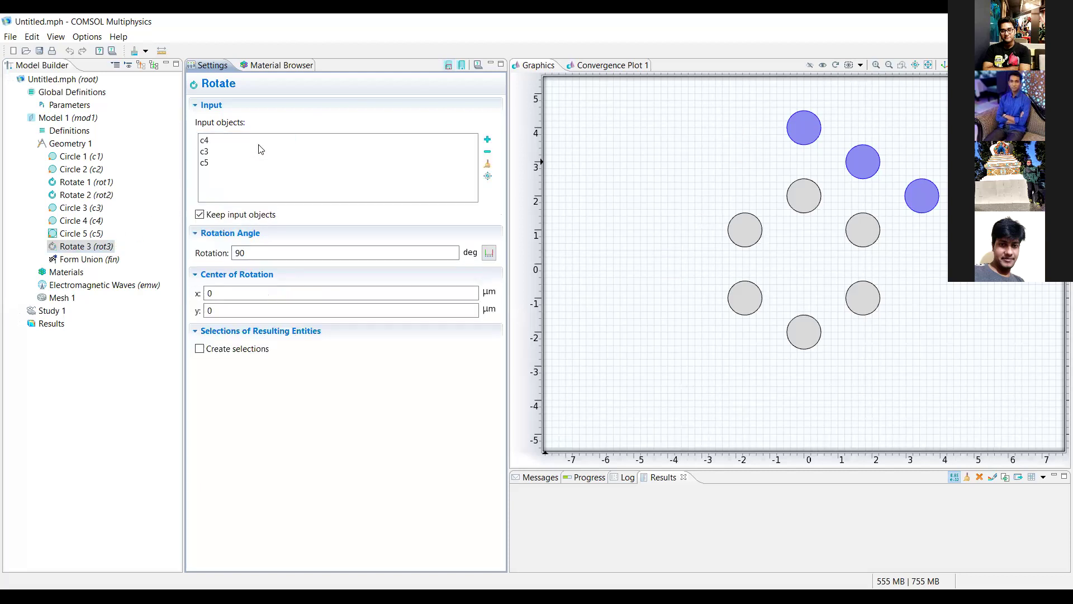
- Remove circle c4 from the third Rotate's input objects, set its rotation angle to 120 degrees and build it
click(206, 164)
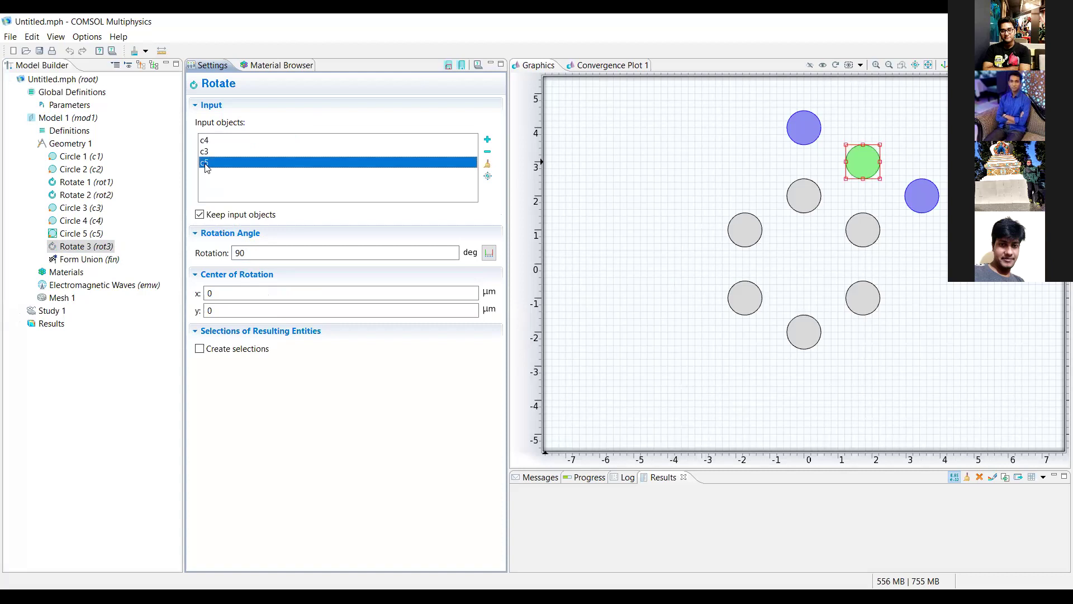
click(207, 153)
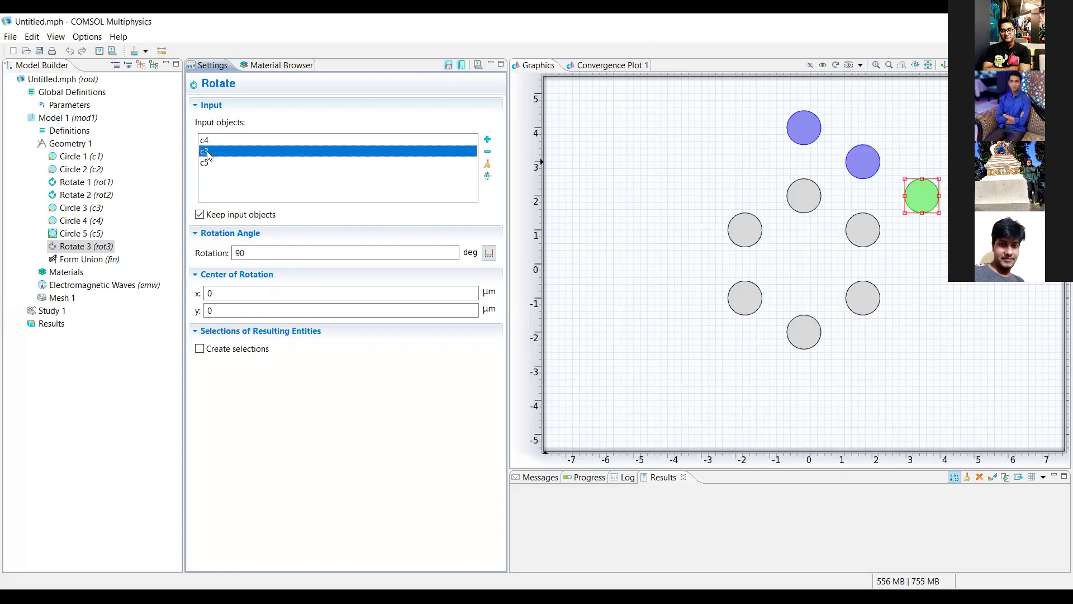
click(207, 140)
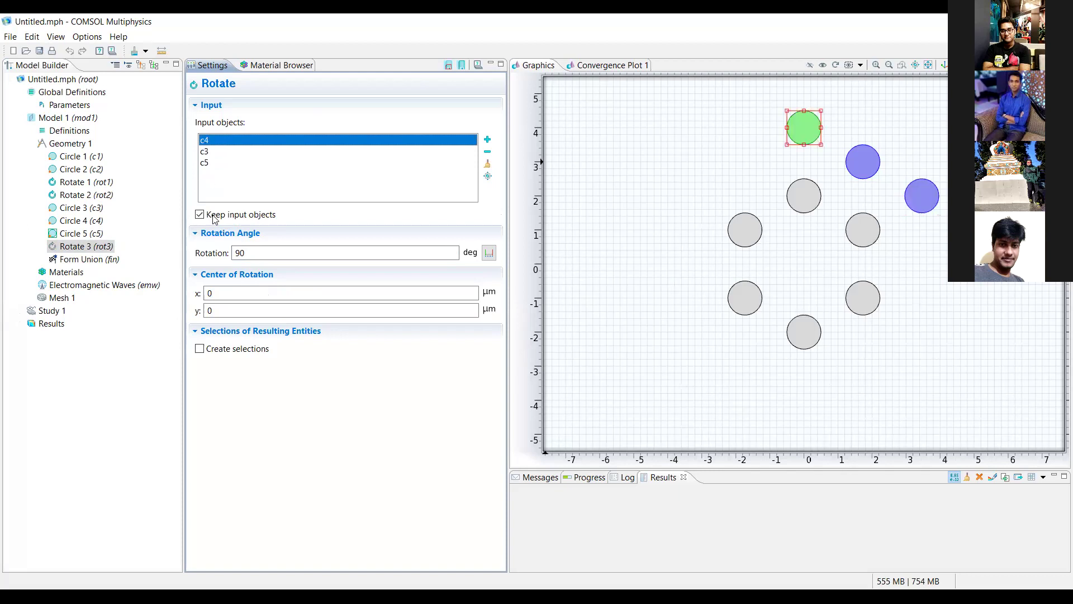
click(488, 152)
click(255, 253)
key(BackSpace)
key(BackSpace)
text(120)
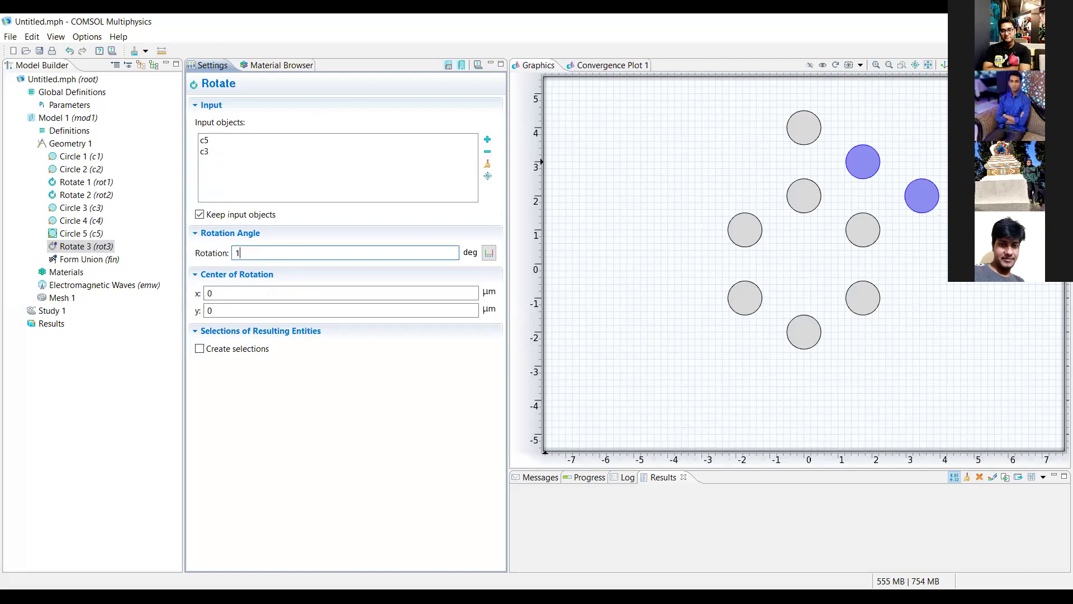
click(448, 67)
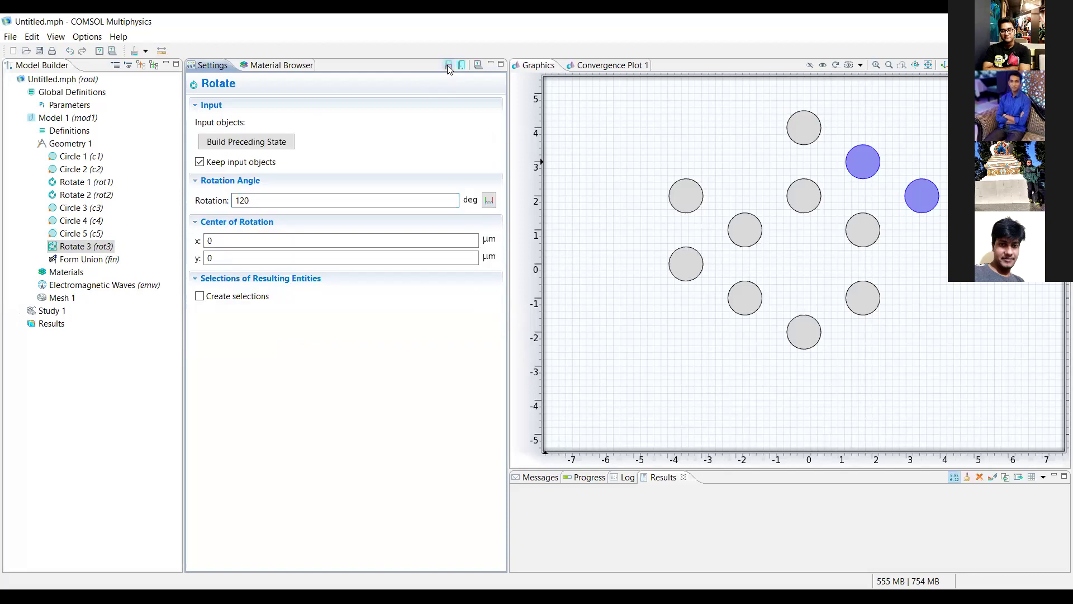
- Set the third Rotate's angle to 90 degrees with c5 and c3 as input objects, and build it
click(306, 205)
key(BackSpace)
key(BackSpace)
key(BackSpace)
text(90)
click(448, 65)
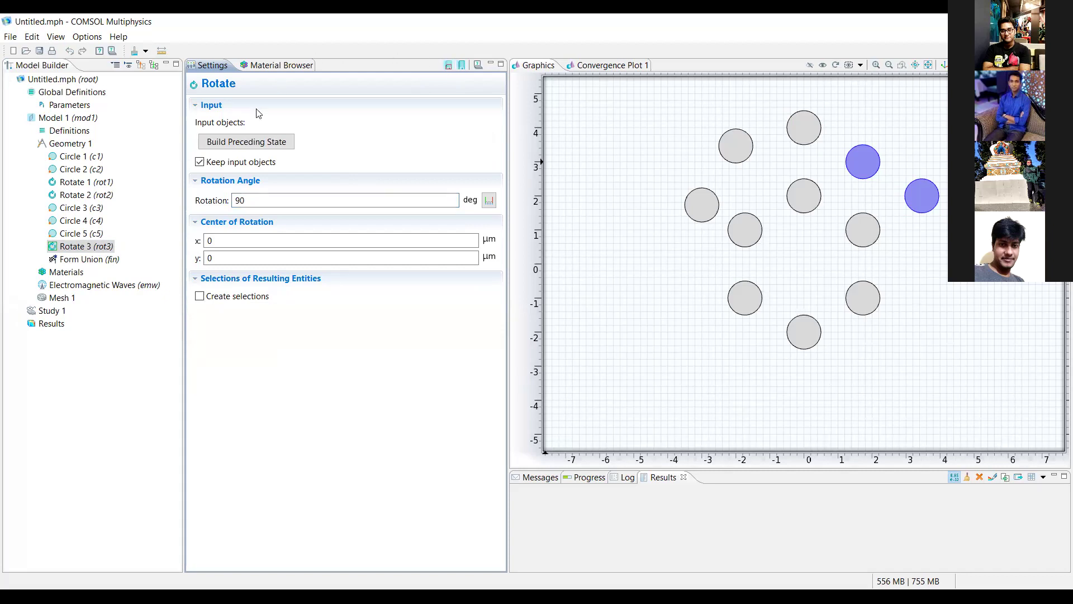
- Return to the preceding build state, remove c3 and c5 from the third Rotate's input objects, and clear its keep-input option and angle
click(258, 144)
click(215, 151)
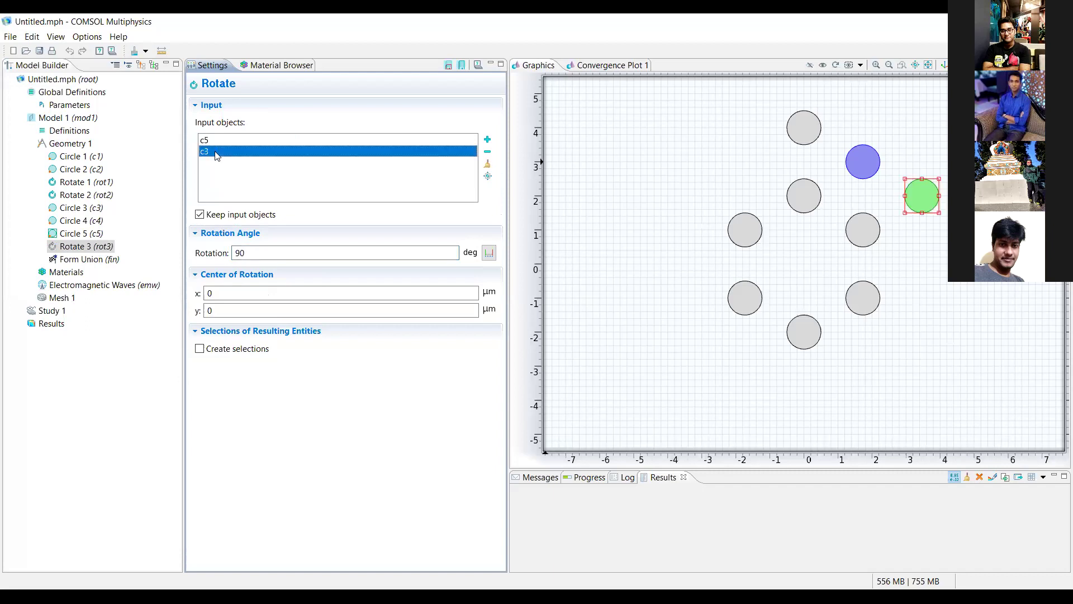
click(487, 152)
click(279, 141)
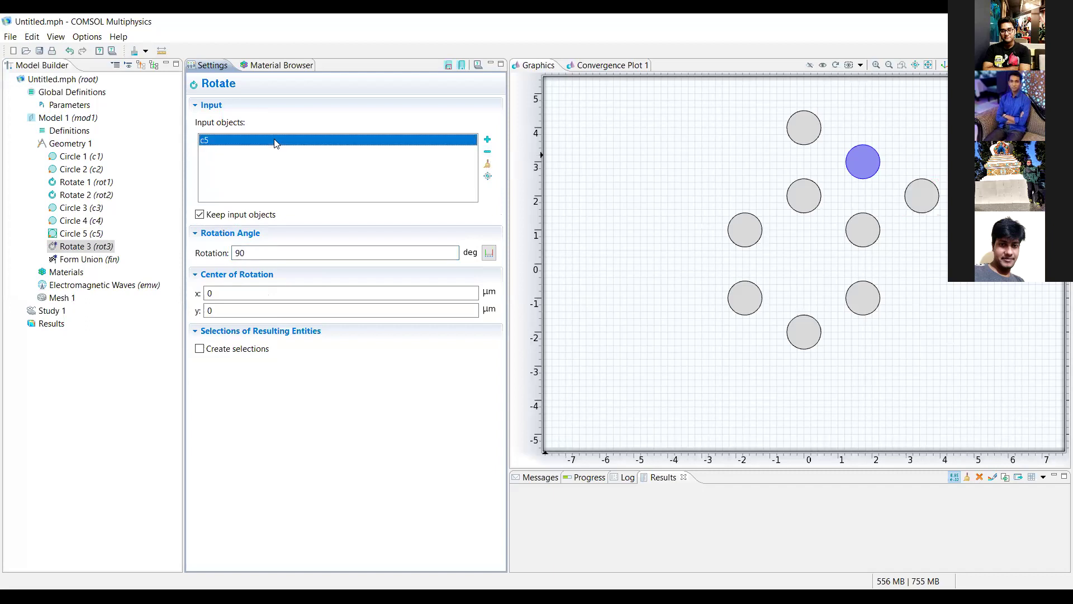
click(486, 151)
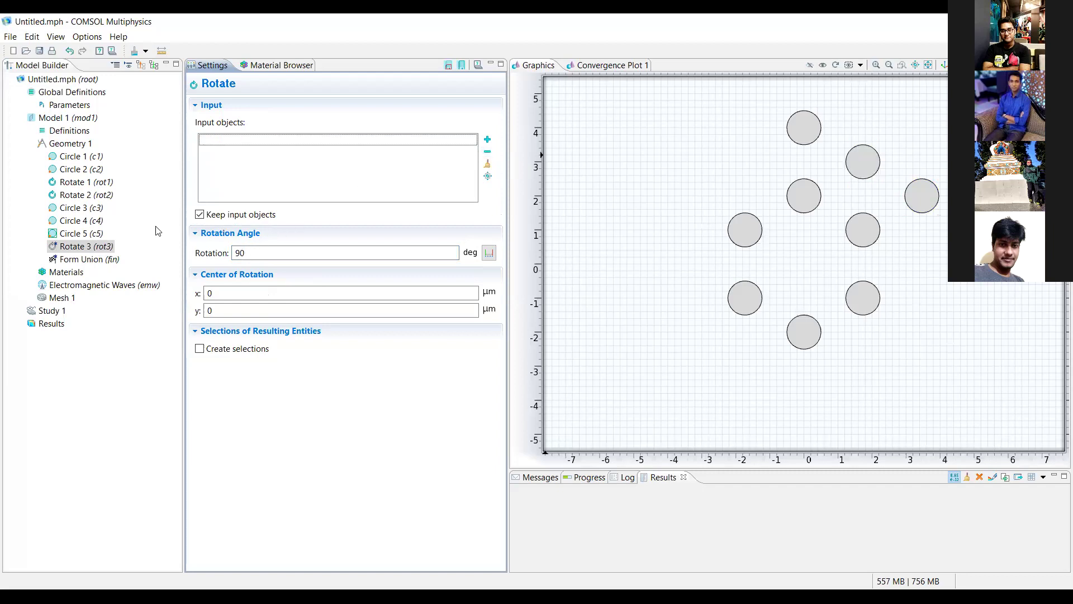
click(200, 214)
double_click(258, 252)
key(BackSpace)
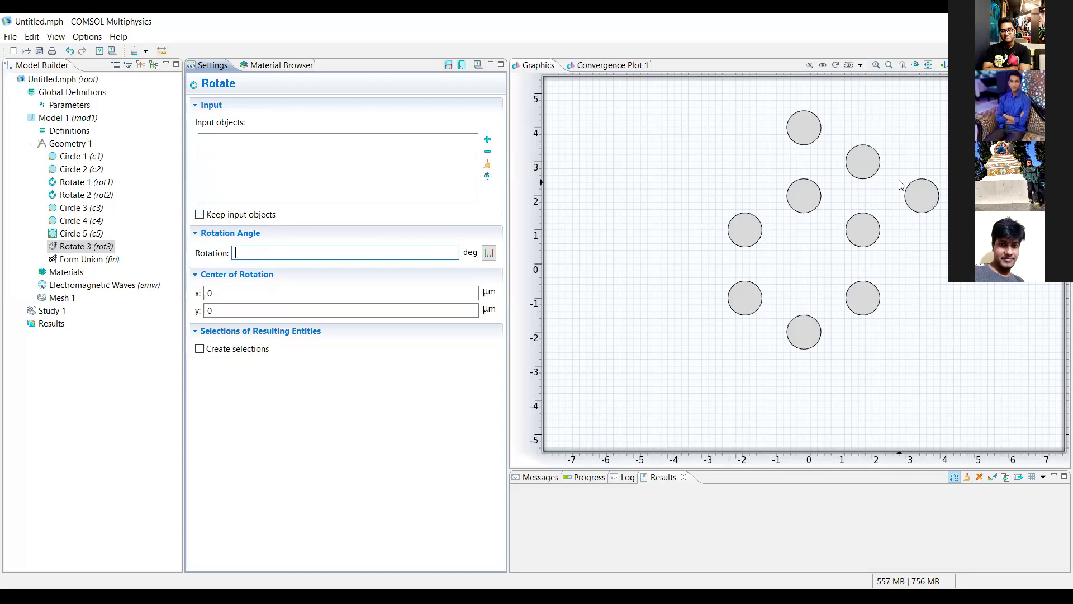
- Make c3 the third Rotate's input object, keep the input object, set the angle to 120 degrees and build it
click(920, 199)
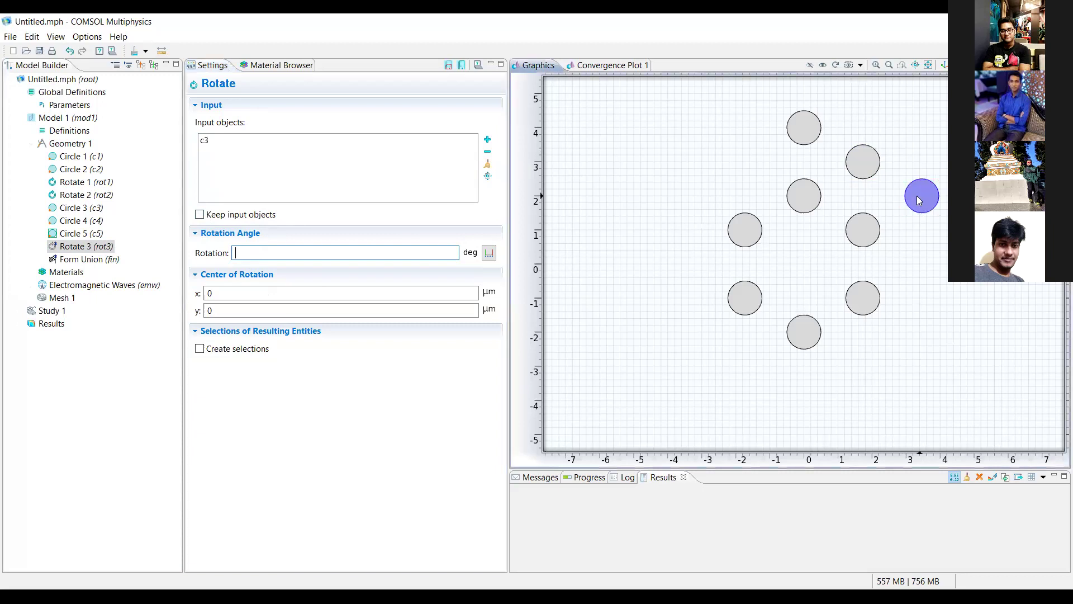
click(232, 216)
click(241, 252)
text(120)
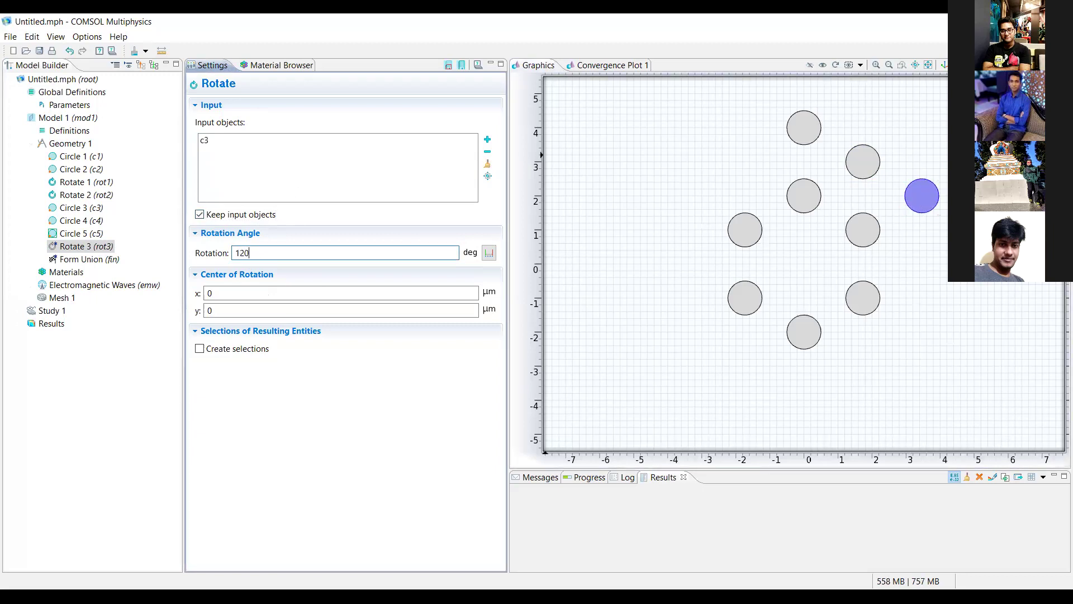
click(449, 65)
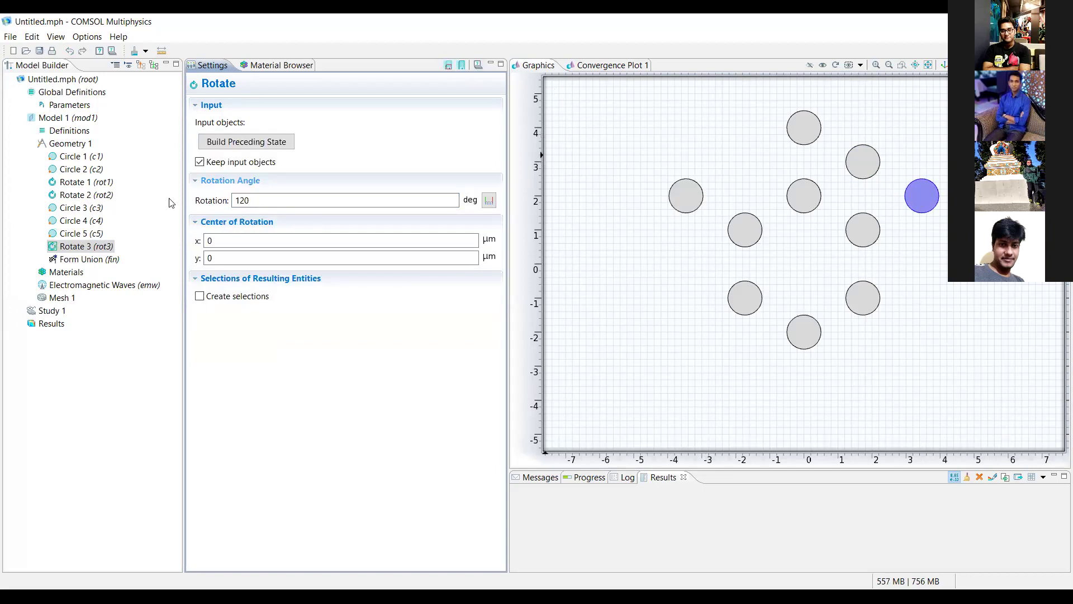
right_click(71, 146)
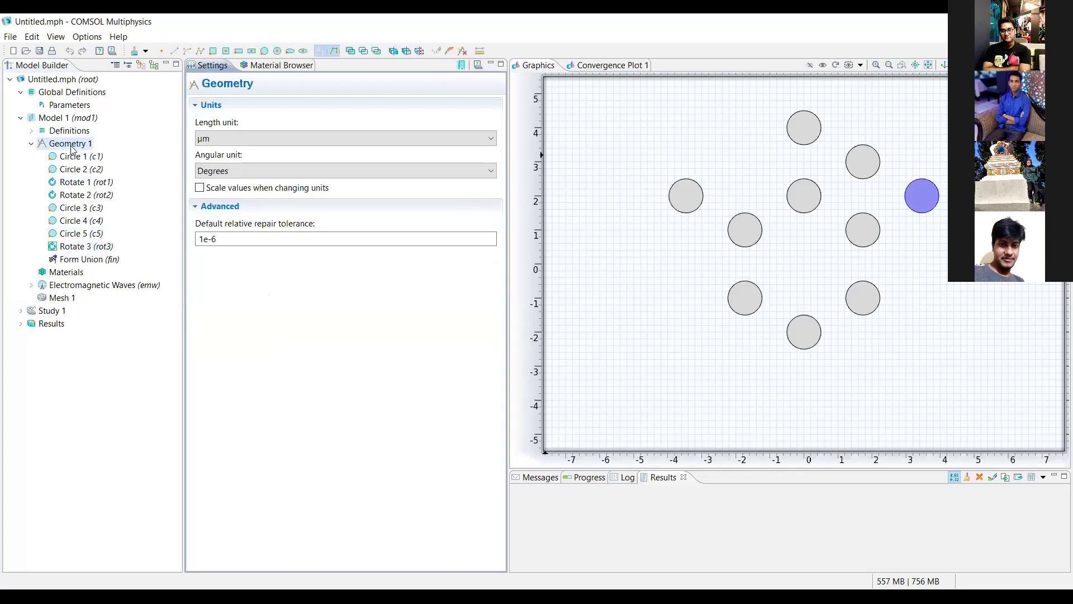
click(109, 185)
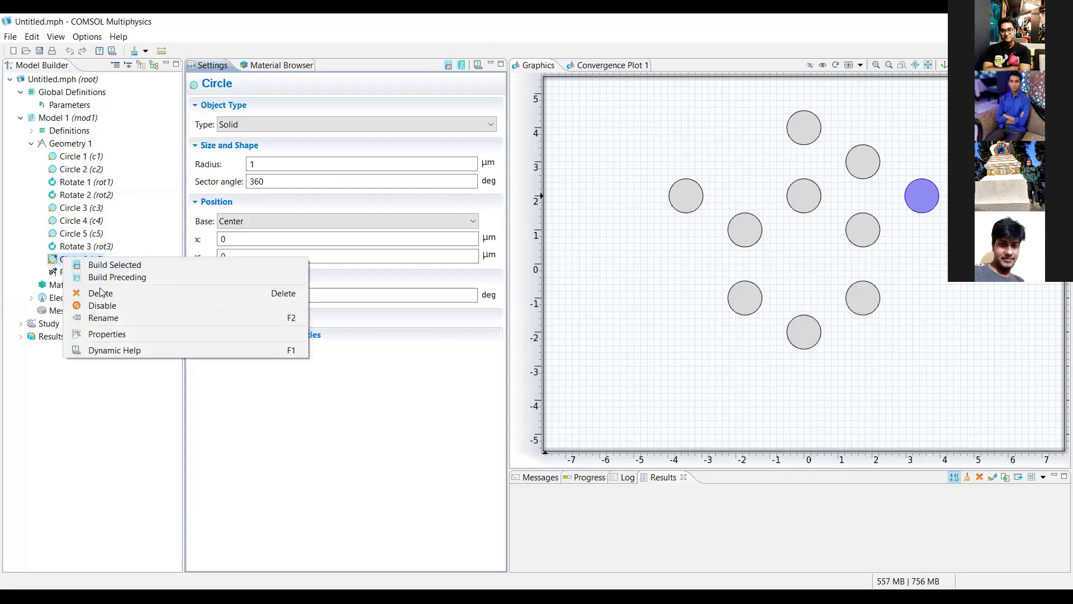
click(101, 293)
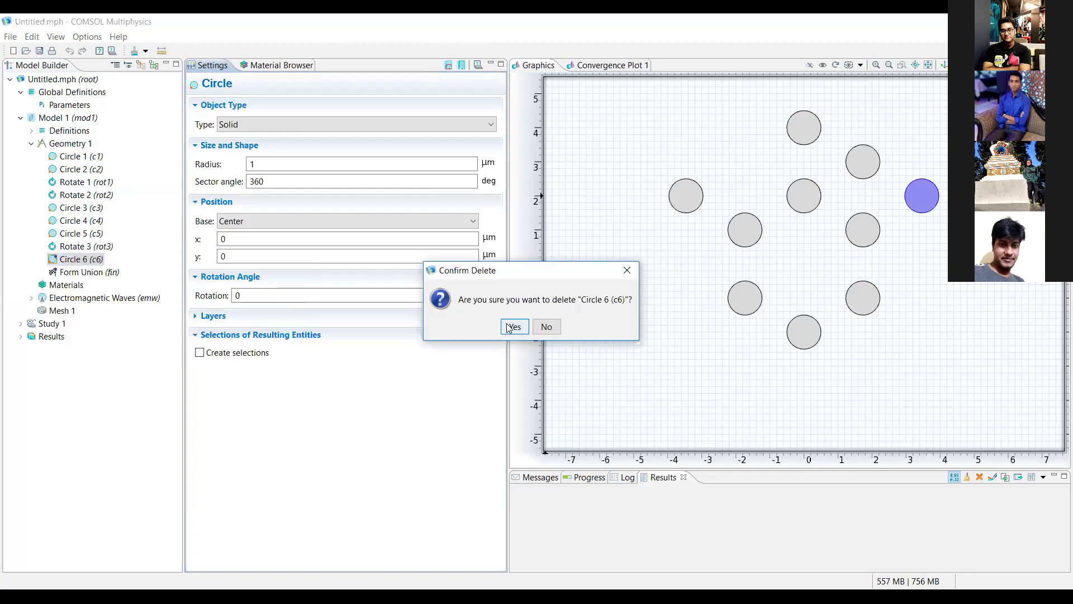
click(510, 328)
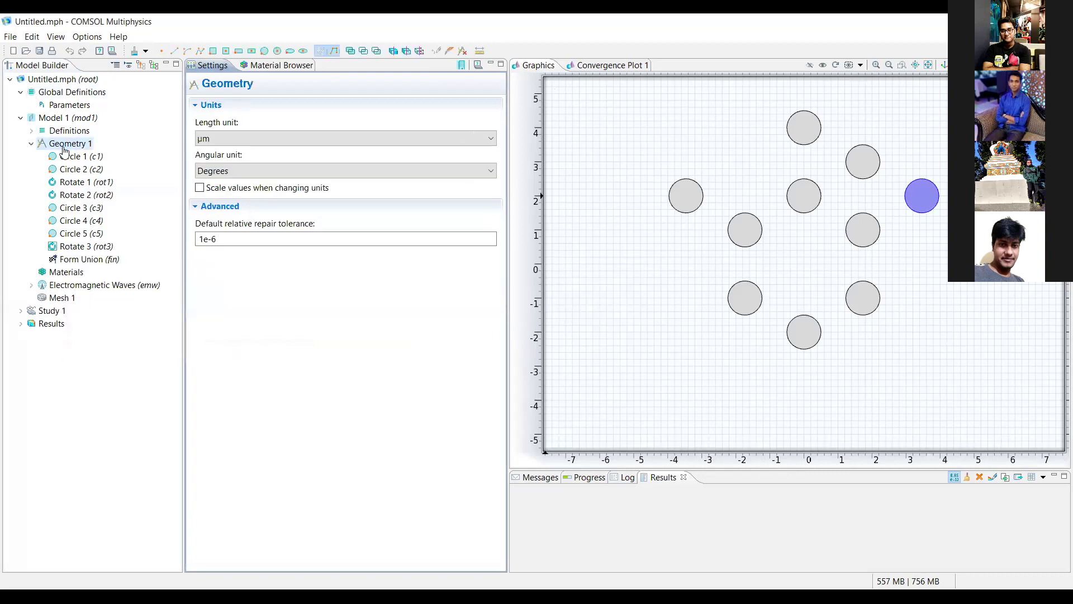
- Add a fourth Rotate transform to Geometry 1 with circle c5 as its input object
right_click(63, 148)
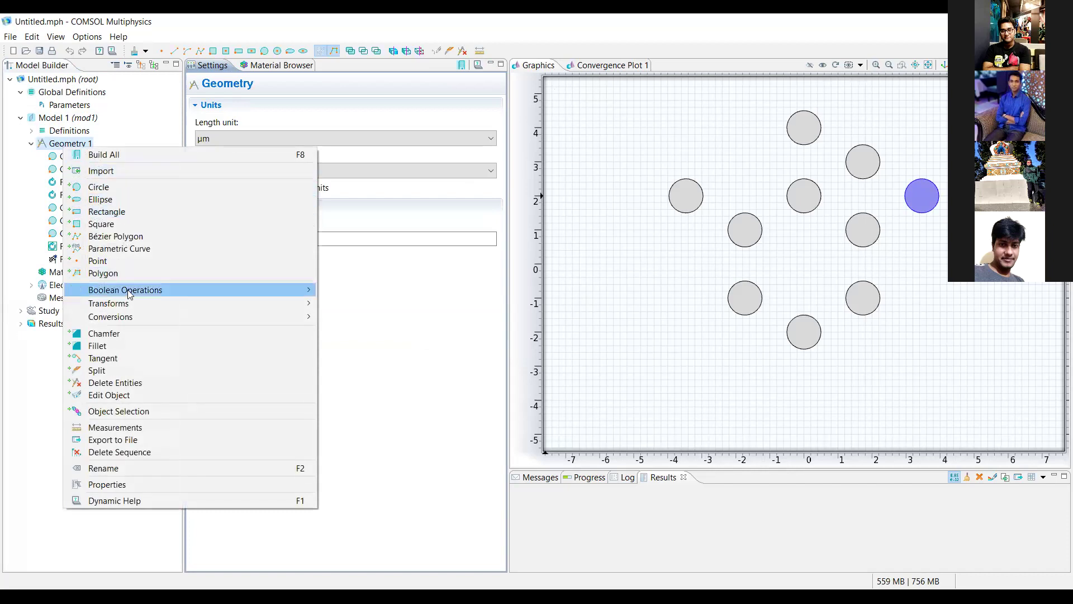
mouse_move(132, 302)
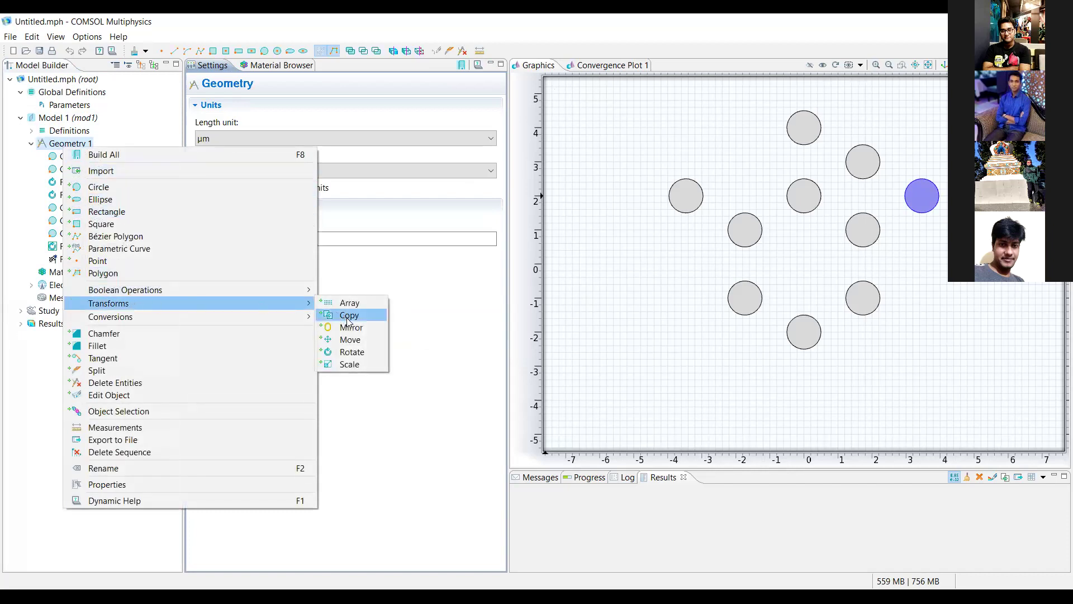
click(351, 351)
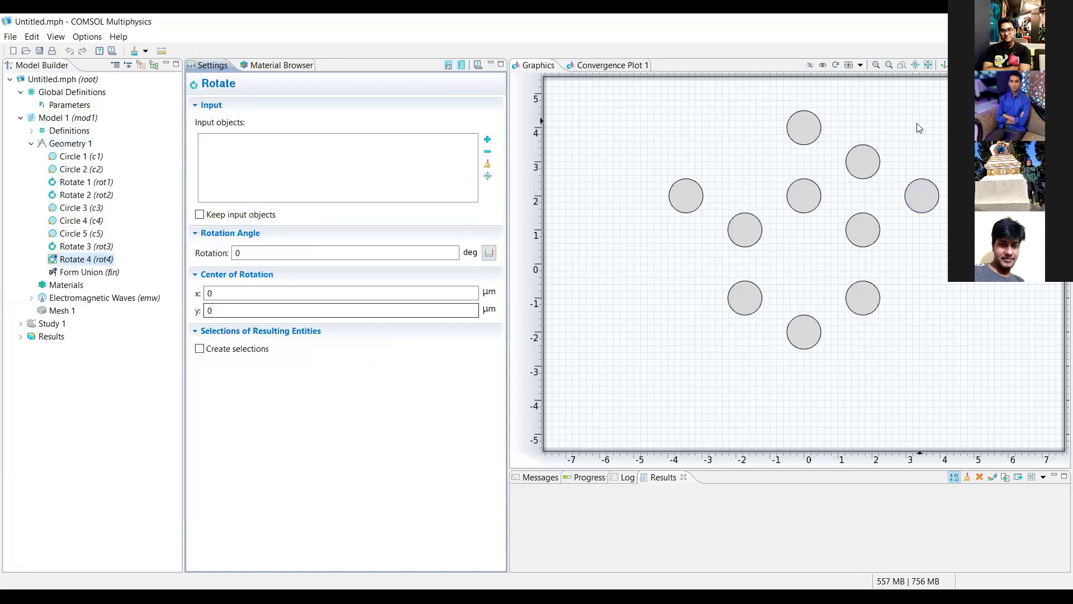
click(860, 168)
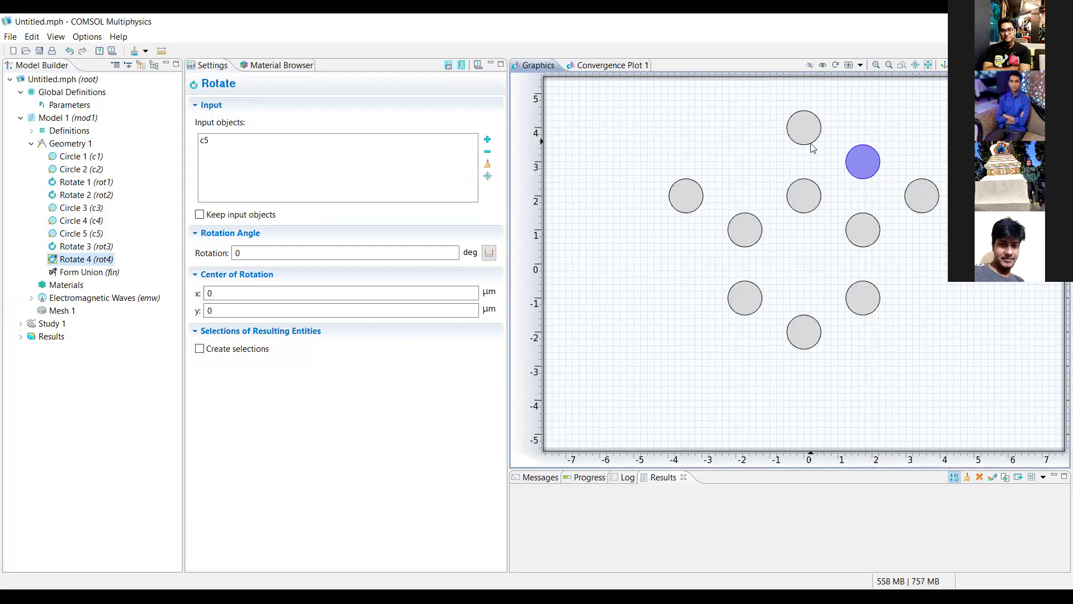
click(865, 165)
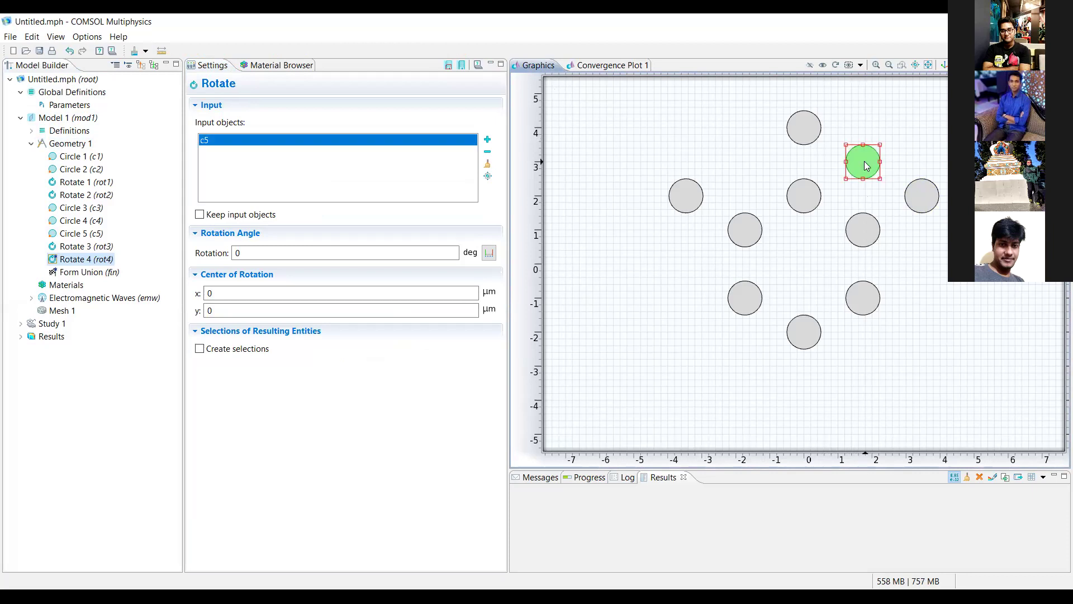
click(753, 161)
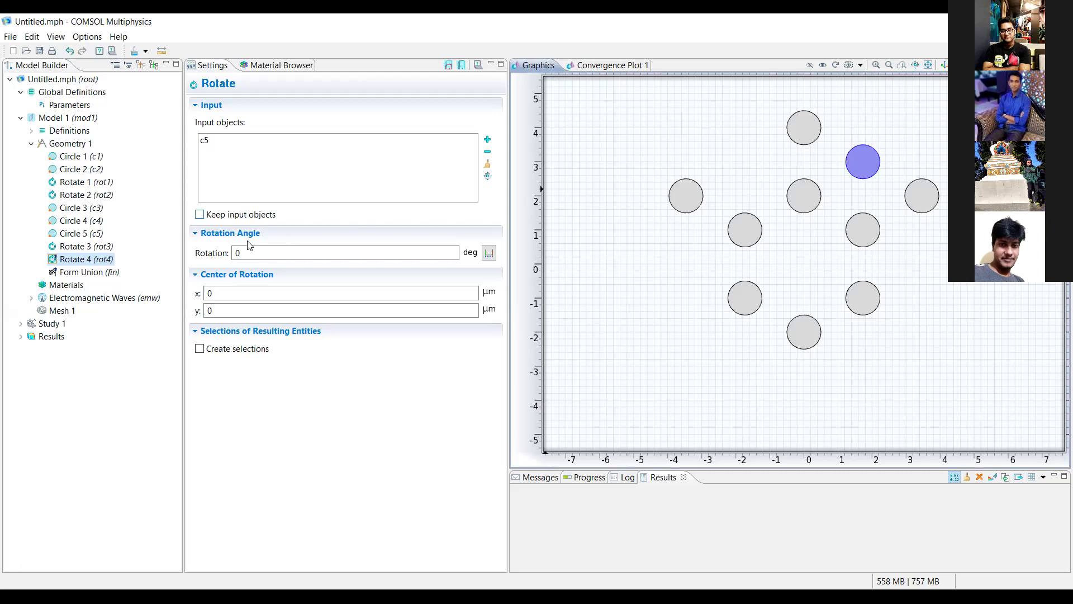
- Keep the fourth Rotate's input object, set its rotation angle to 90 degrees and build it
click(199, 215)
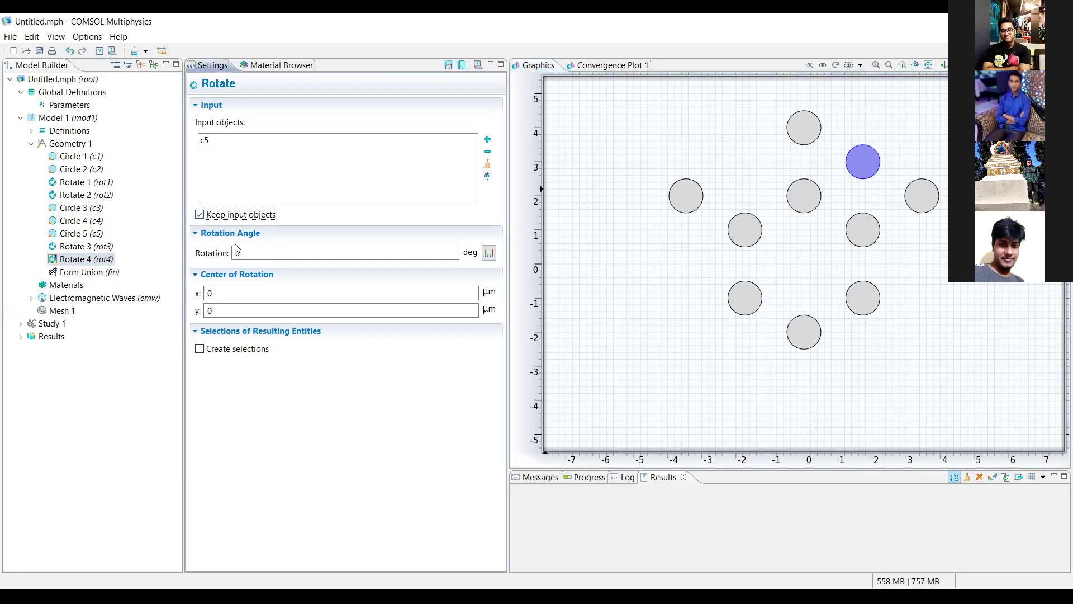
click(239, 253)
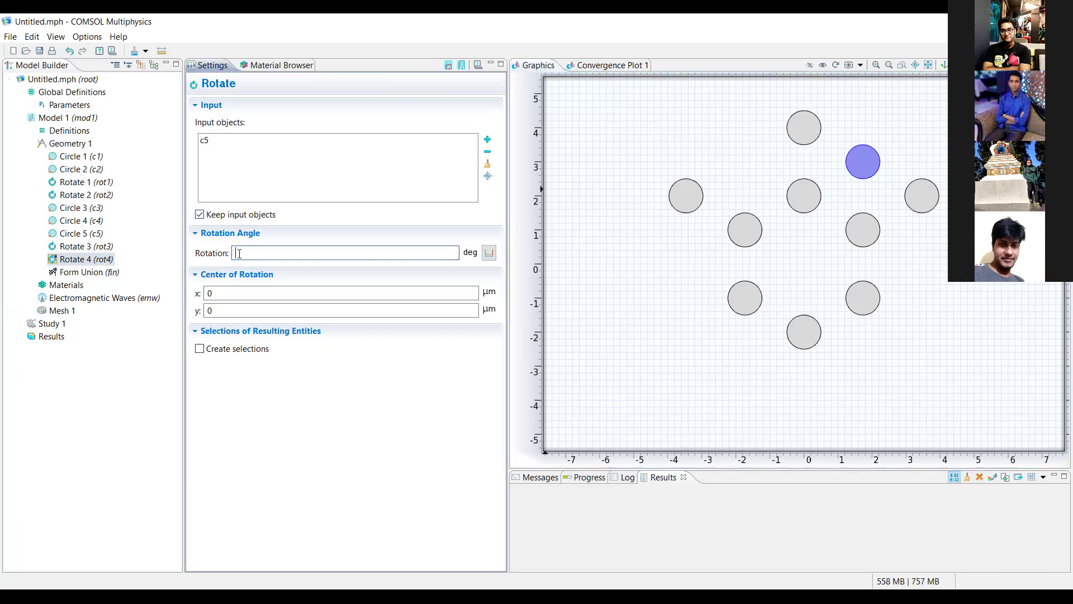
text(90)
click(450, 66)
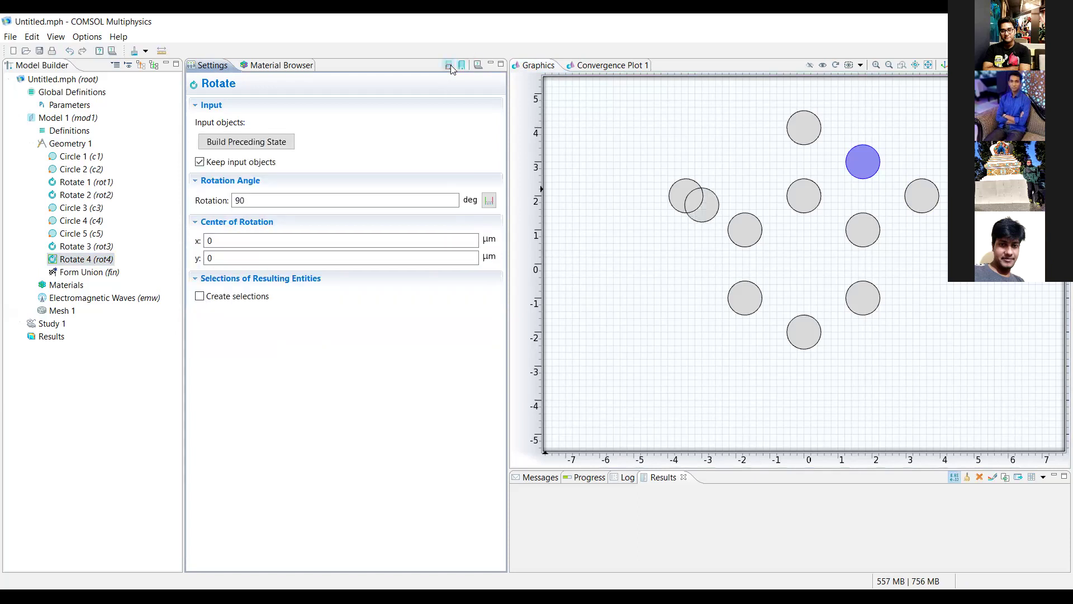
- Go back to the preceding build state, set the fourth Rotate's angle to 60 degrees and rebuild it
click(216, 146)
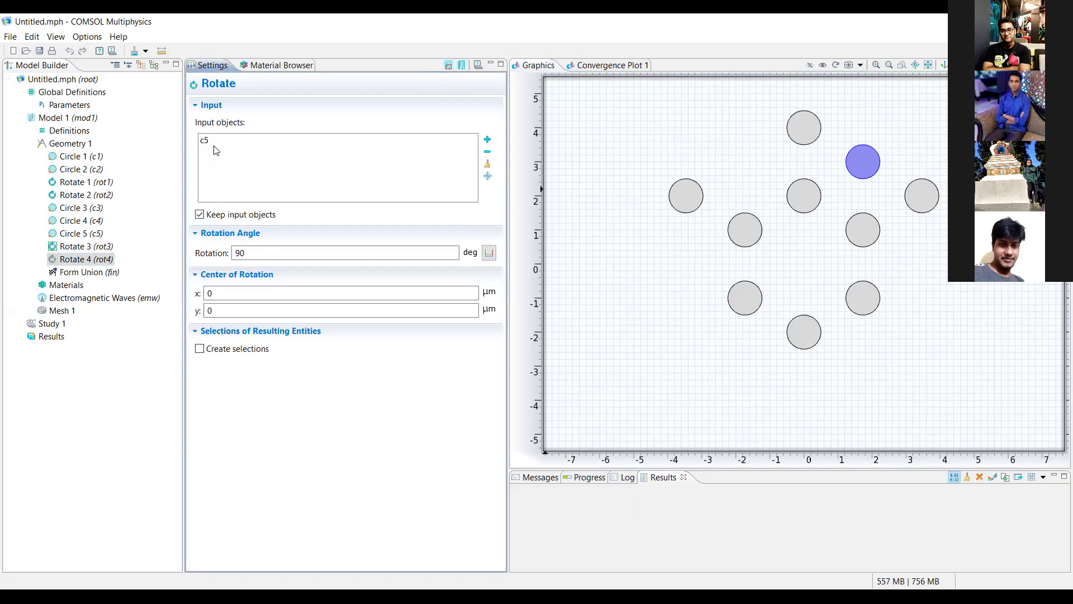
click(240, 253)
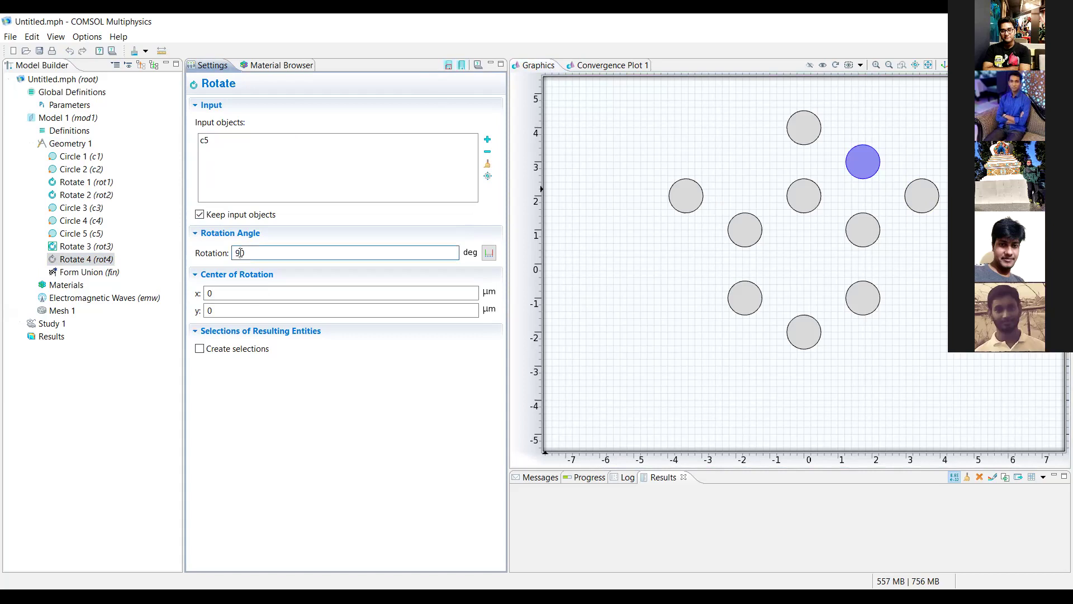
key(BackSpace)
text(6)
click(449, 66)
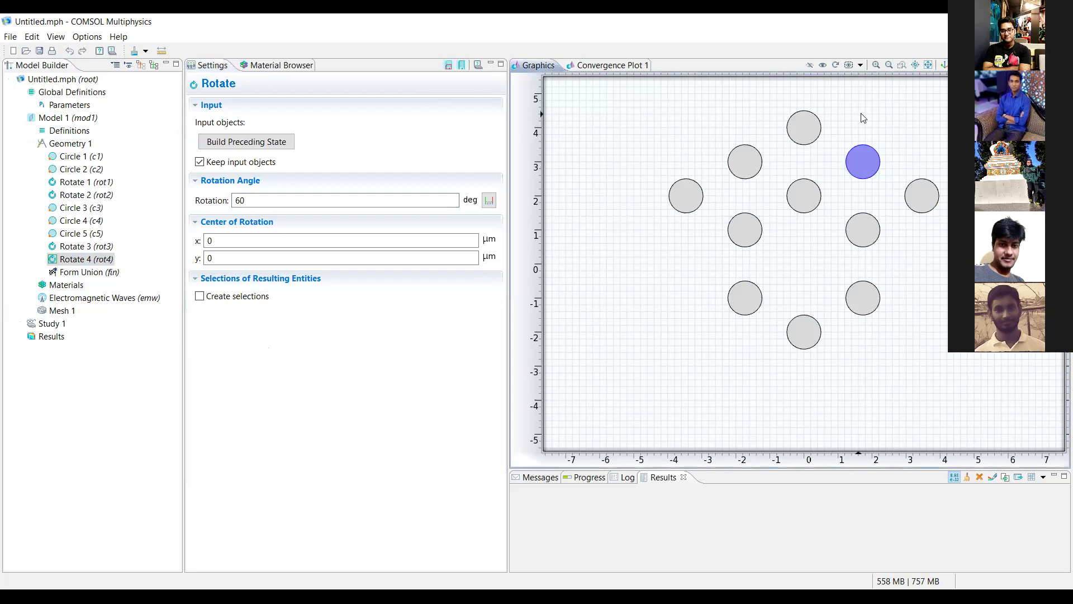
click(864, 158)
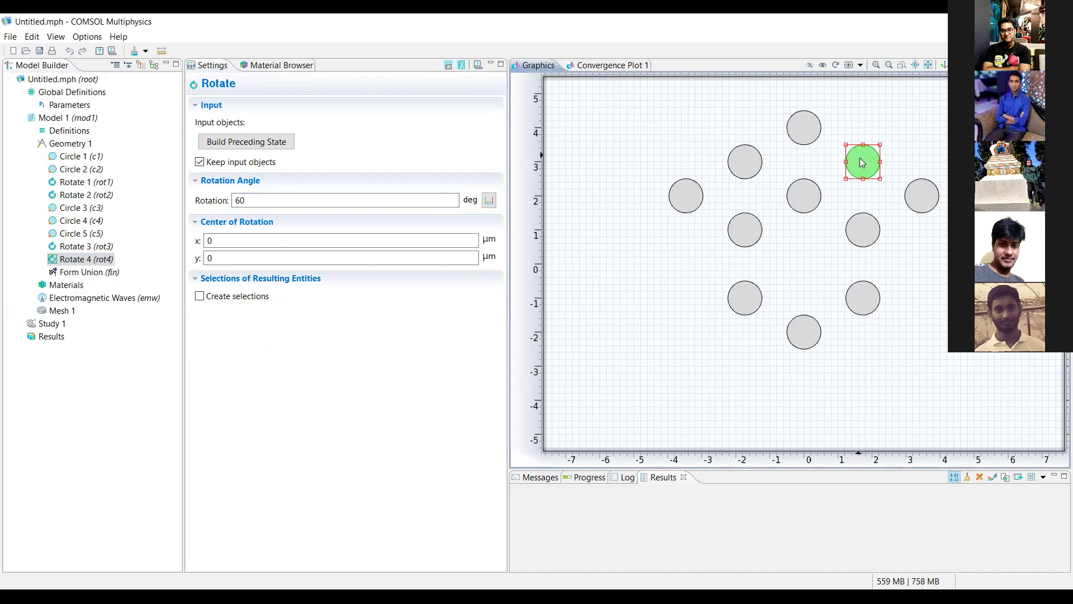
click(800, 132)
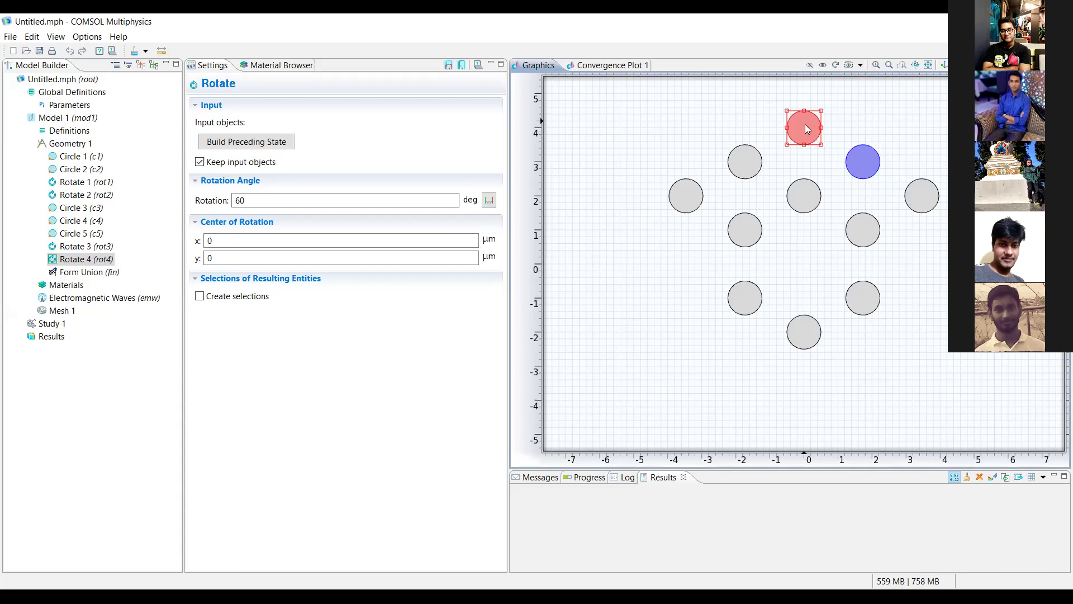
click(747, 159)
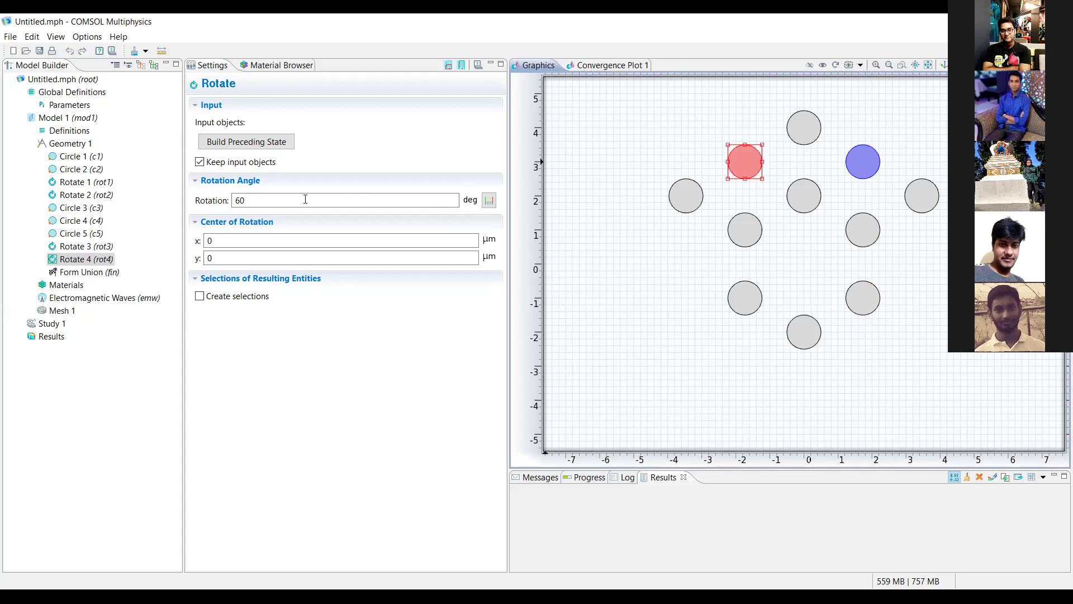
click(289, 202)
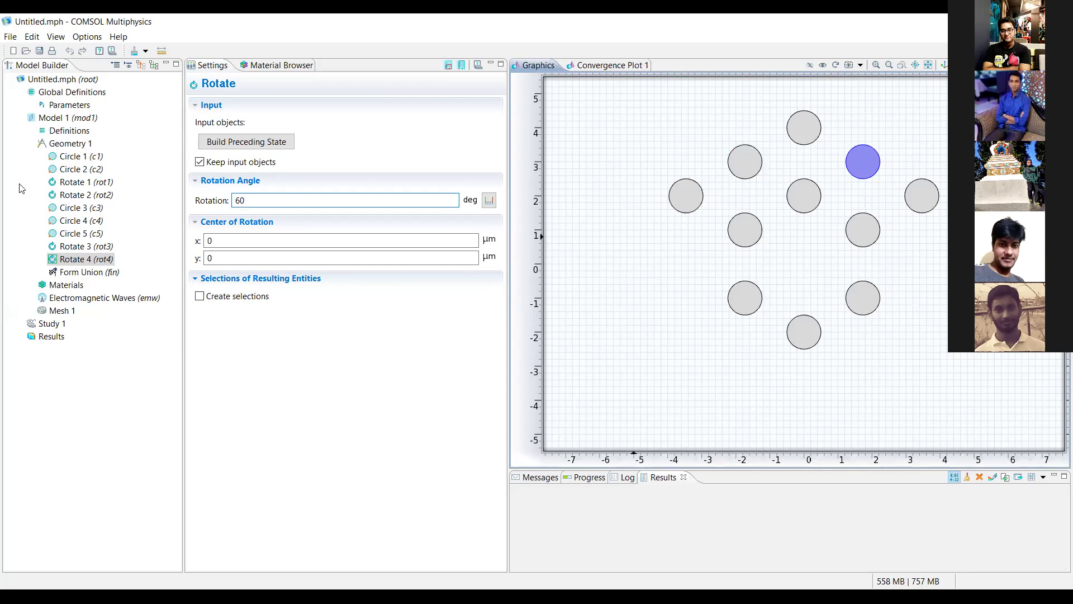
- Add a fifth Rotate transform to Geometry 1 with c3, c4, c5, rot3 and rot4 as its input objects
click(57, 145)
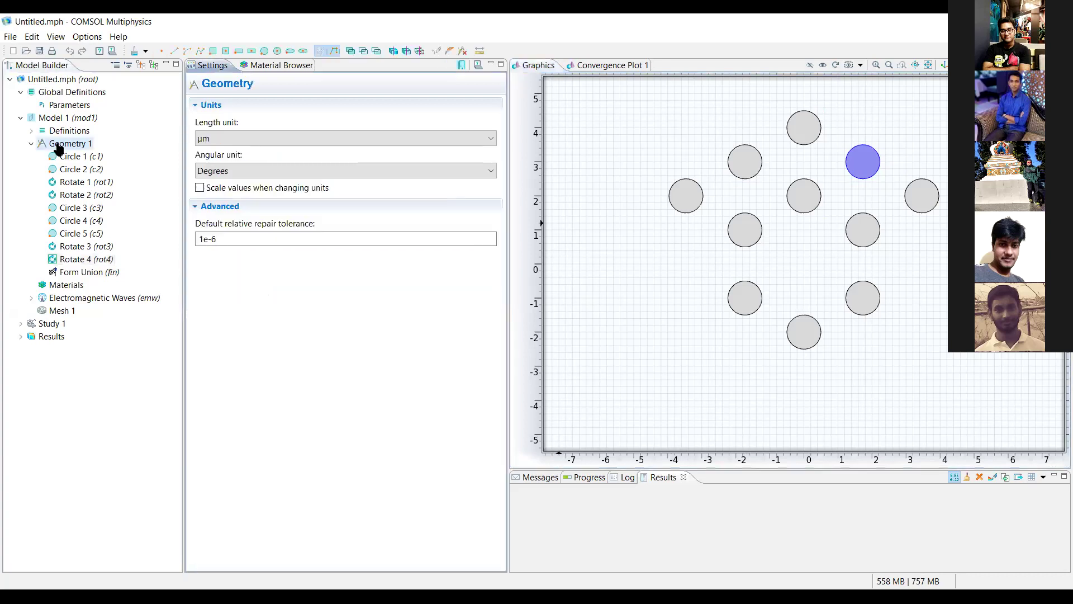
right_click(59, 148)
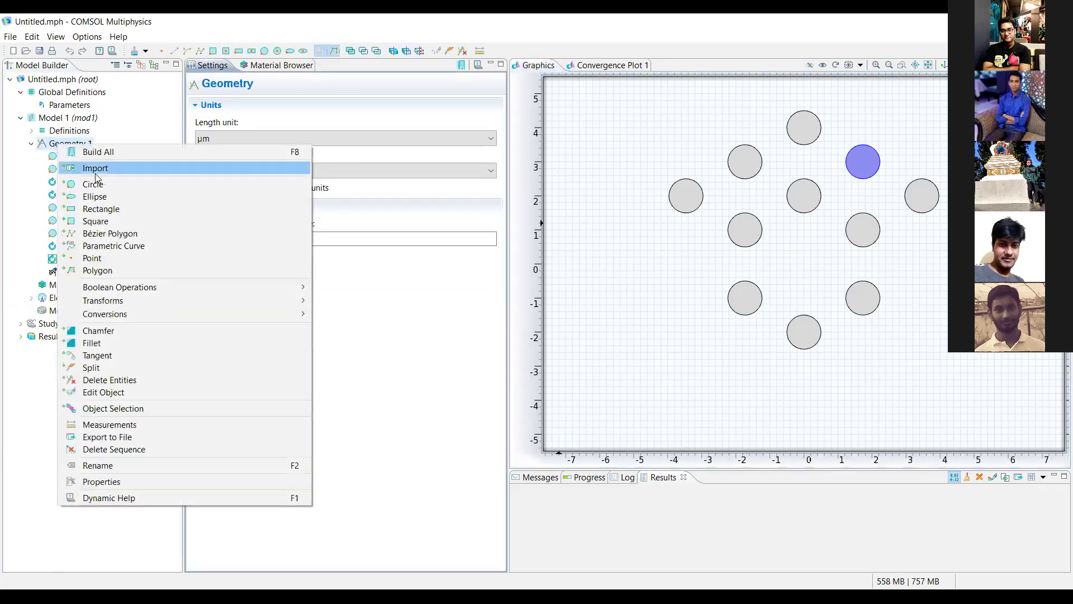
mouse_move(116, 305)
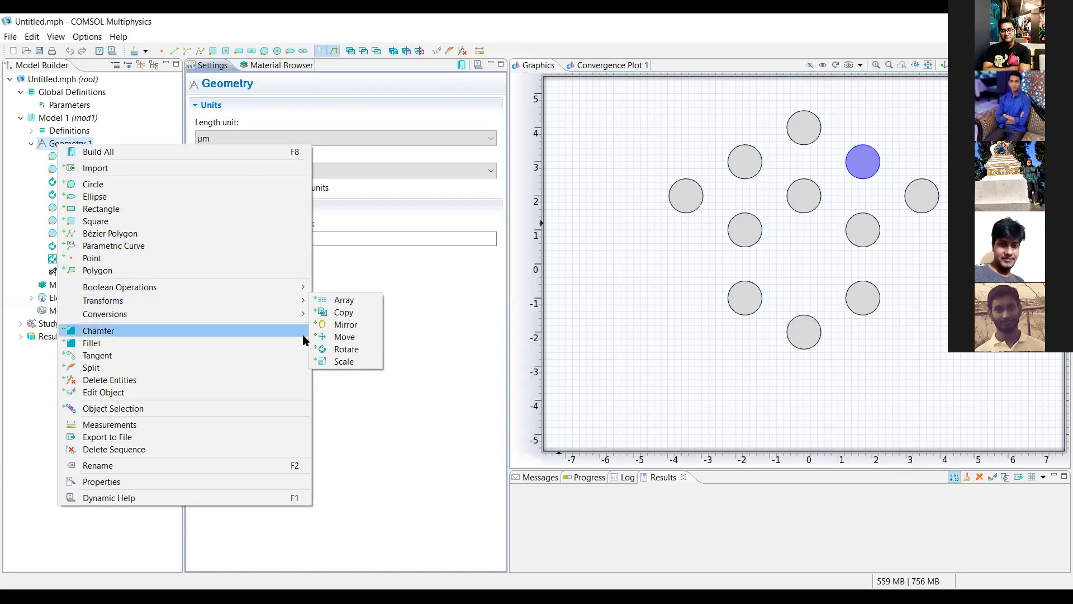
click(339, 348)
click(693, 193)
click(758, 155)
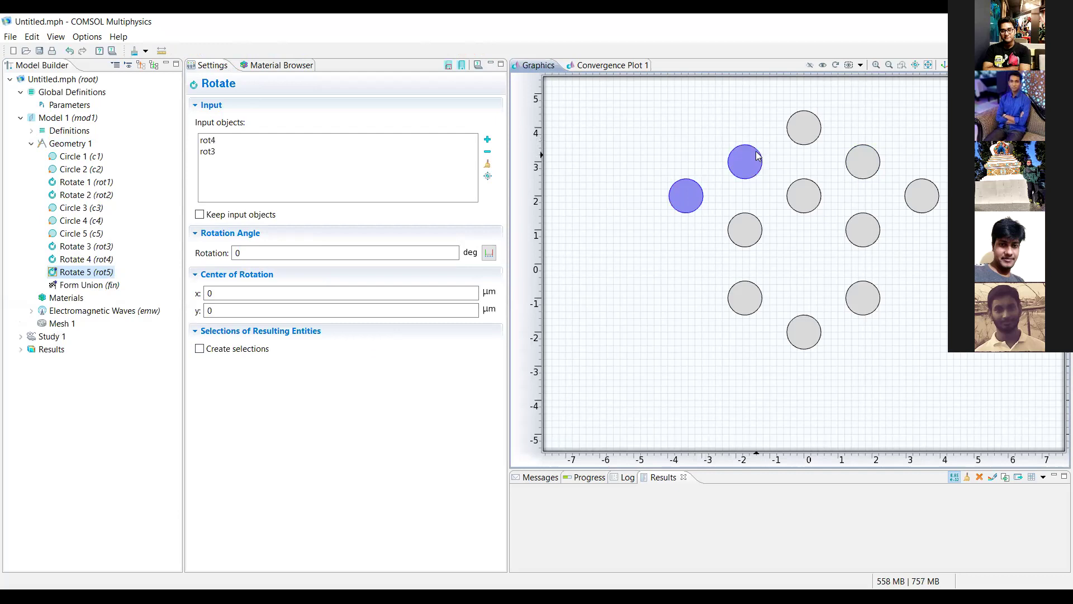
click(799, 133)
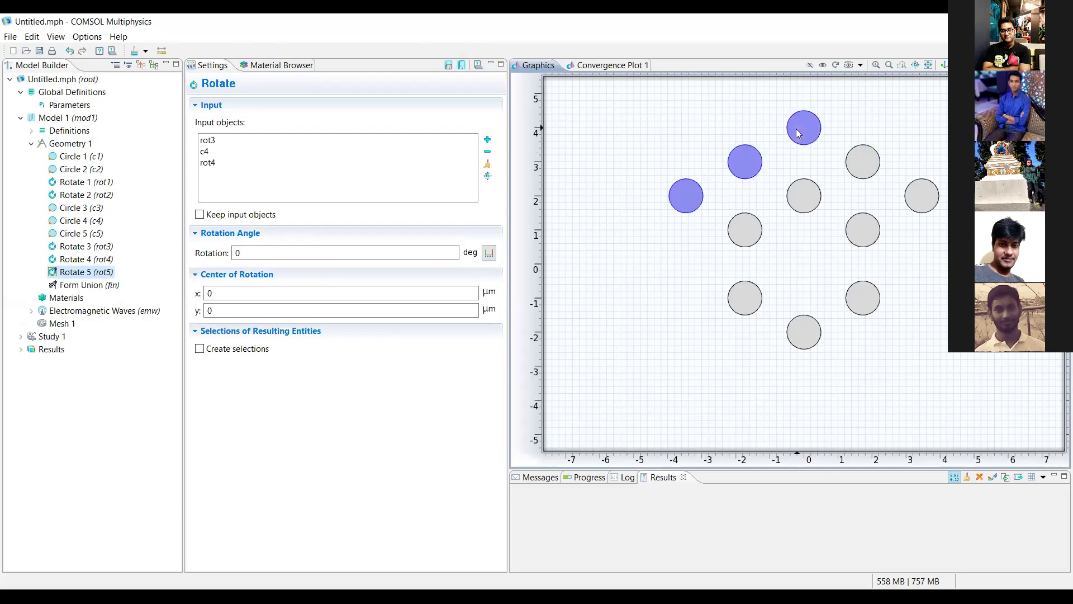
click(870, 166)
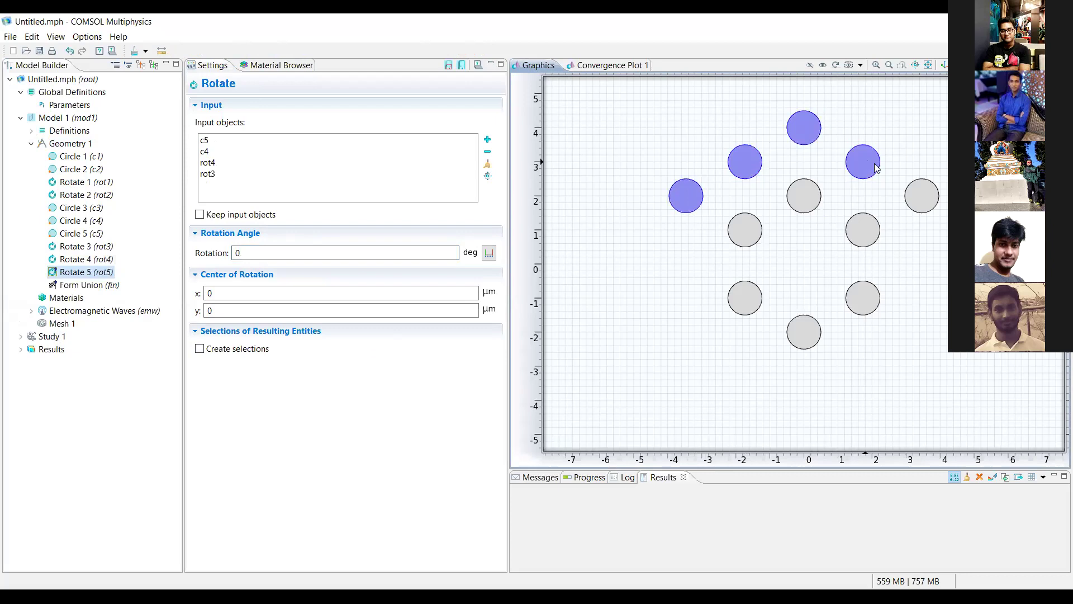
click(917, 192)
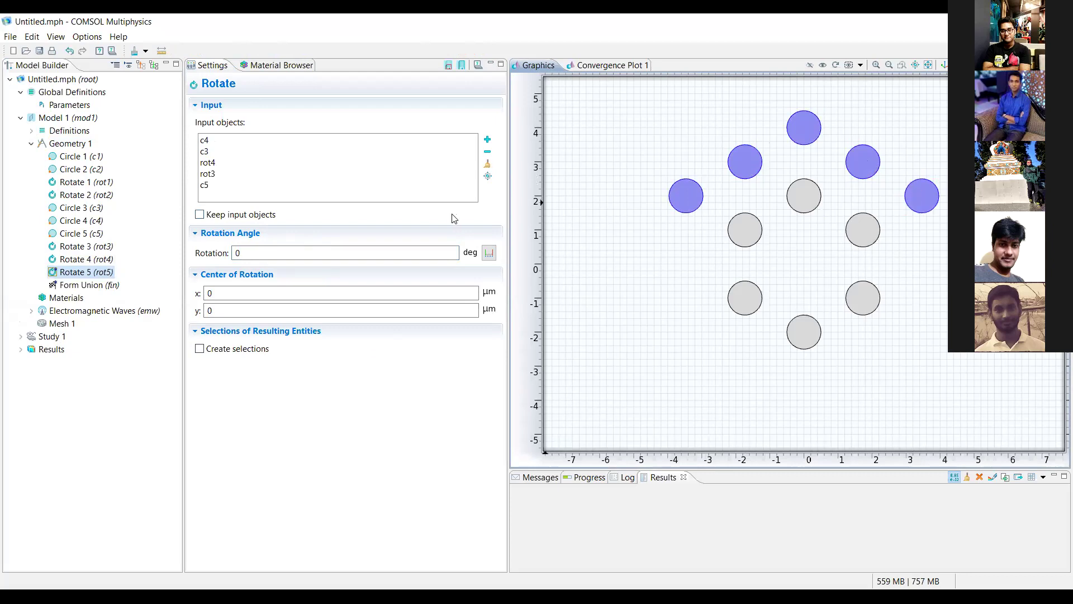
- Keep the fifth Rotate's input objects, set its rotation angle to 180 degrees and build it
click(199, 215)
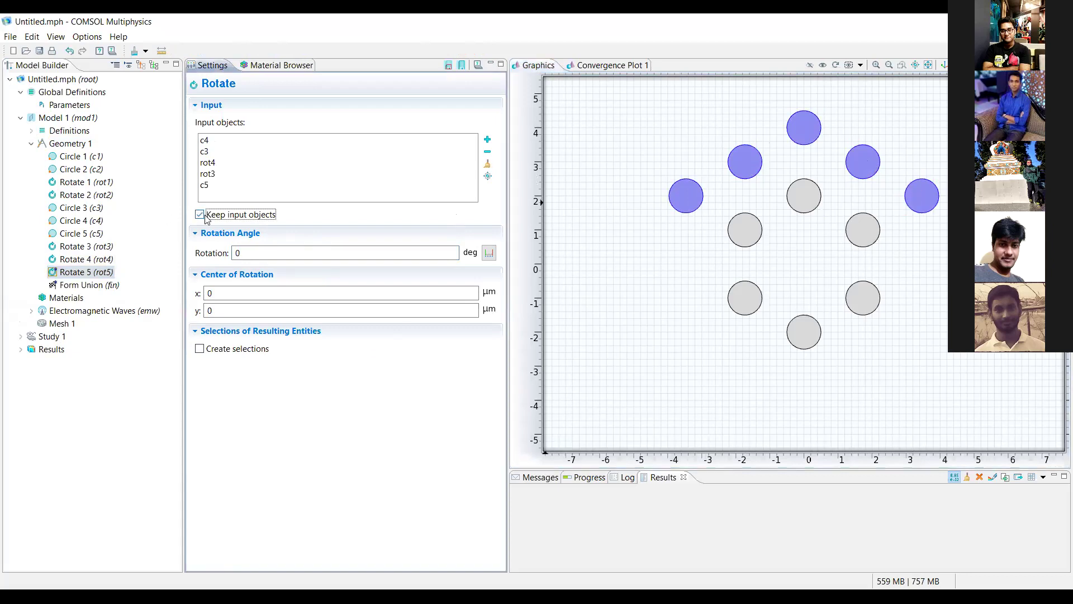
click(235, 252)
text(1)
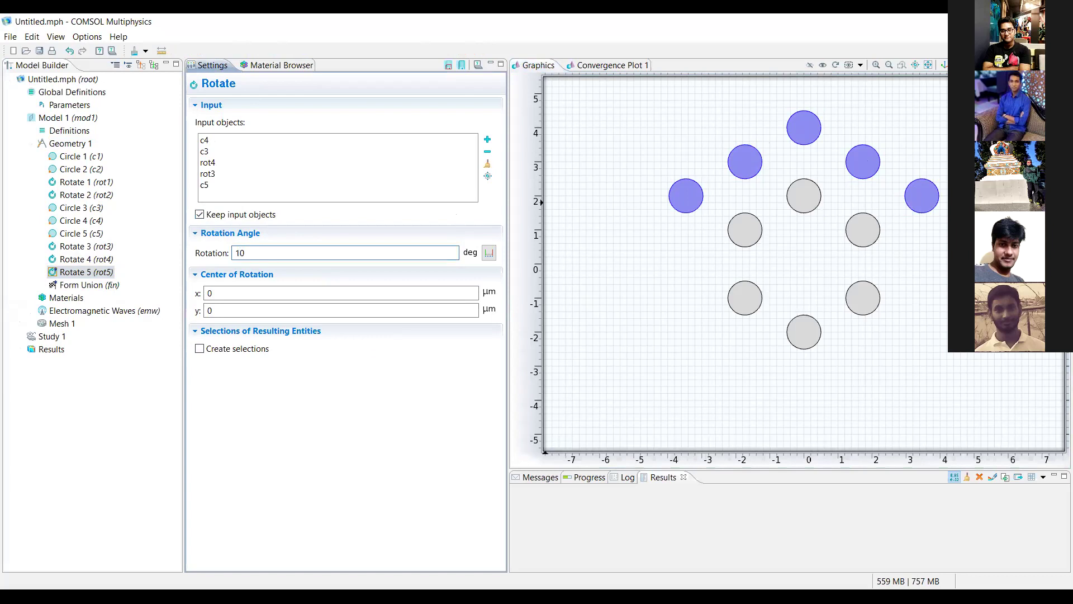
text(8)
click(448, 66)
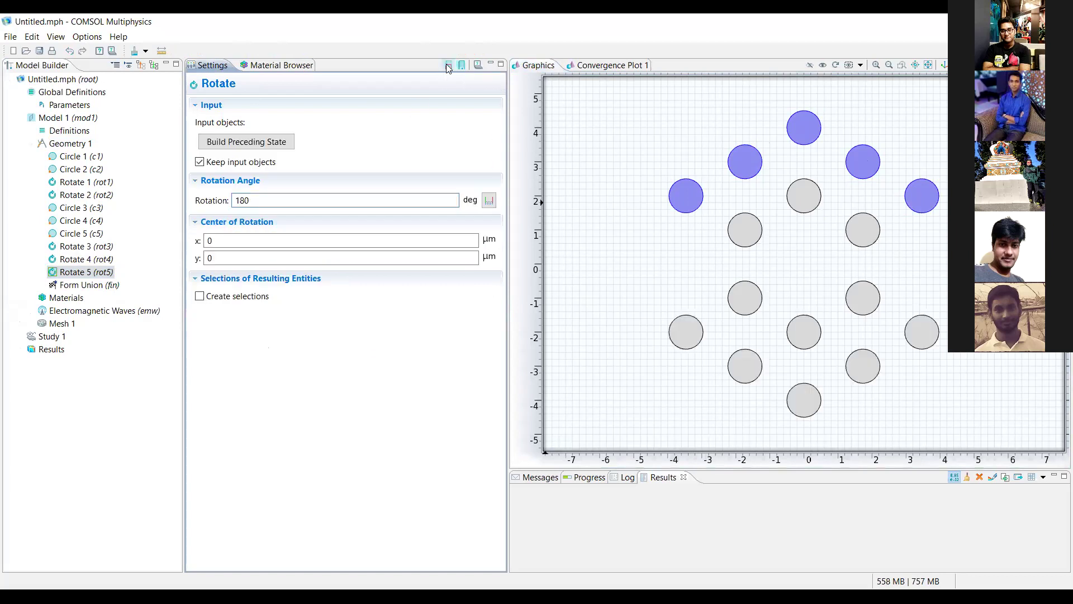
click(692, 253)
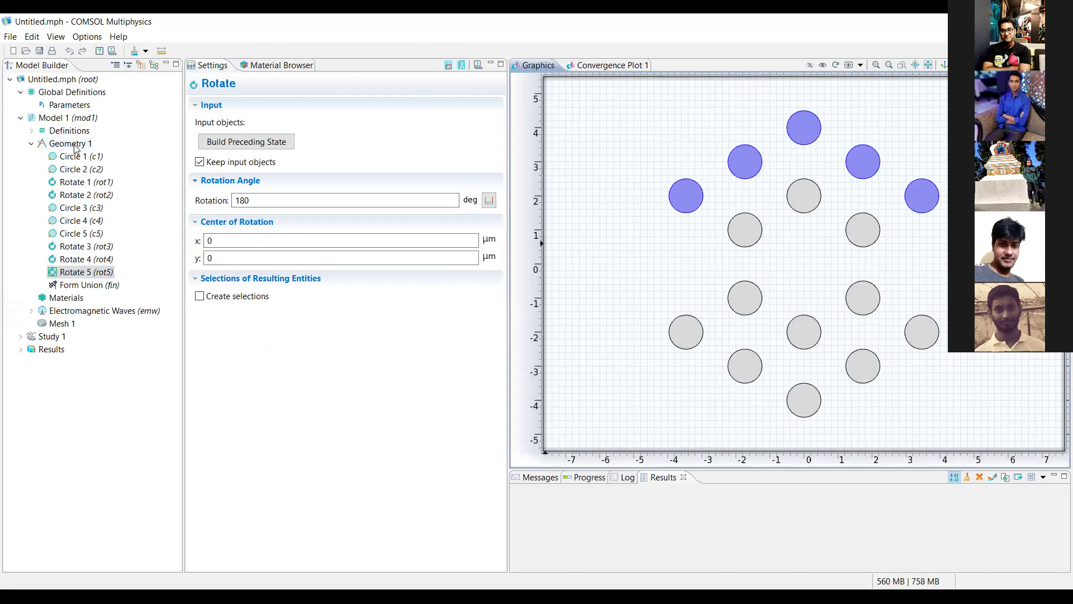
- Add a sixth Rotate to Geometry 1 that keeps its input object rot4 and turns it by 60 degrees, and build it
click(74, 143)
right_click(78, 148)
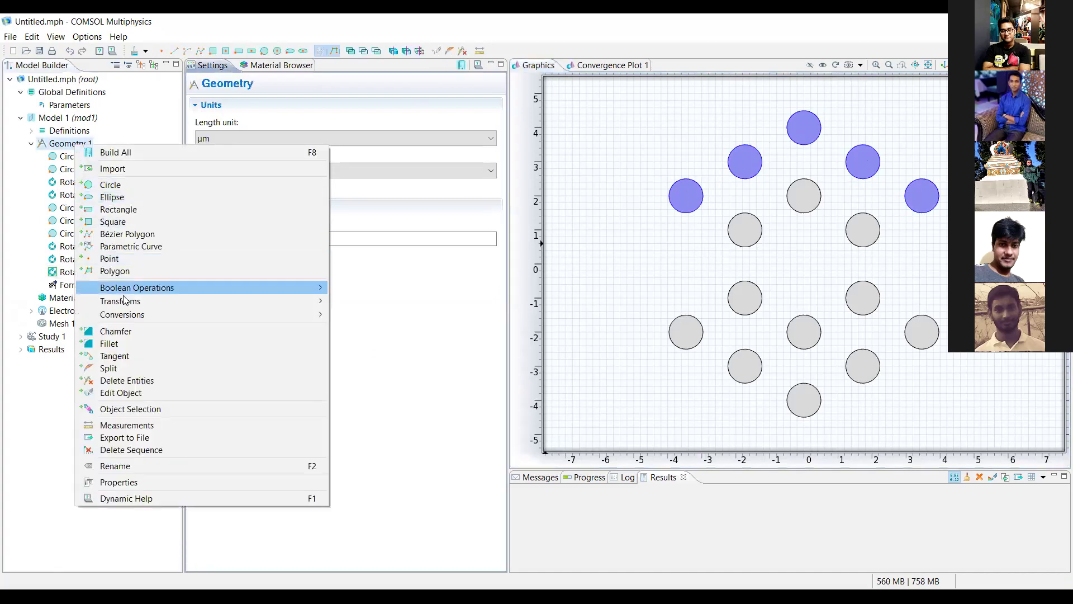
mouse_move(128, 302)
click(355, 350)
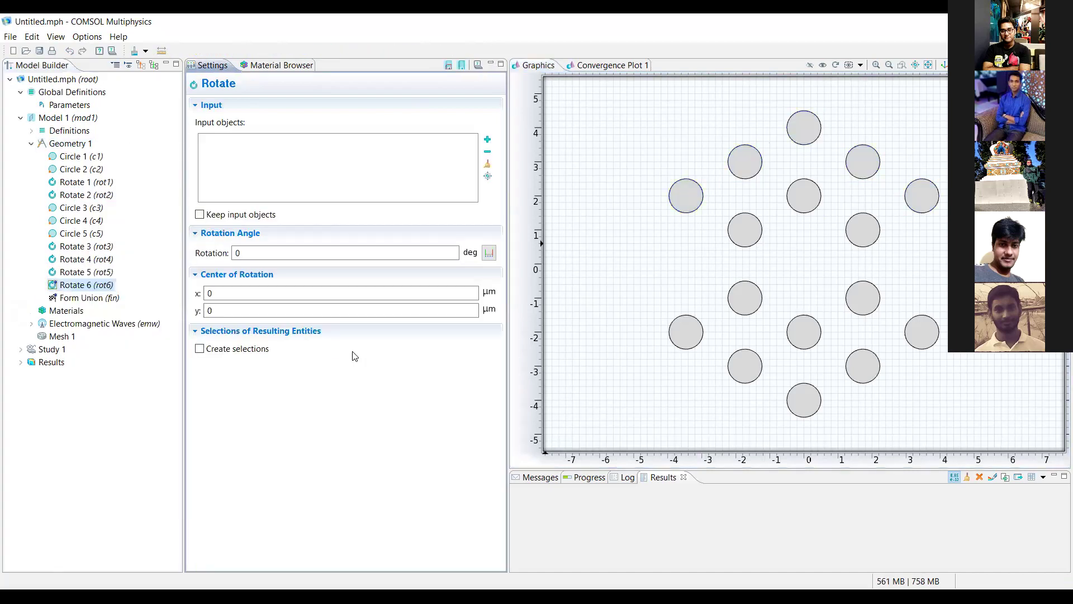
click(734, 172)
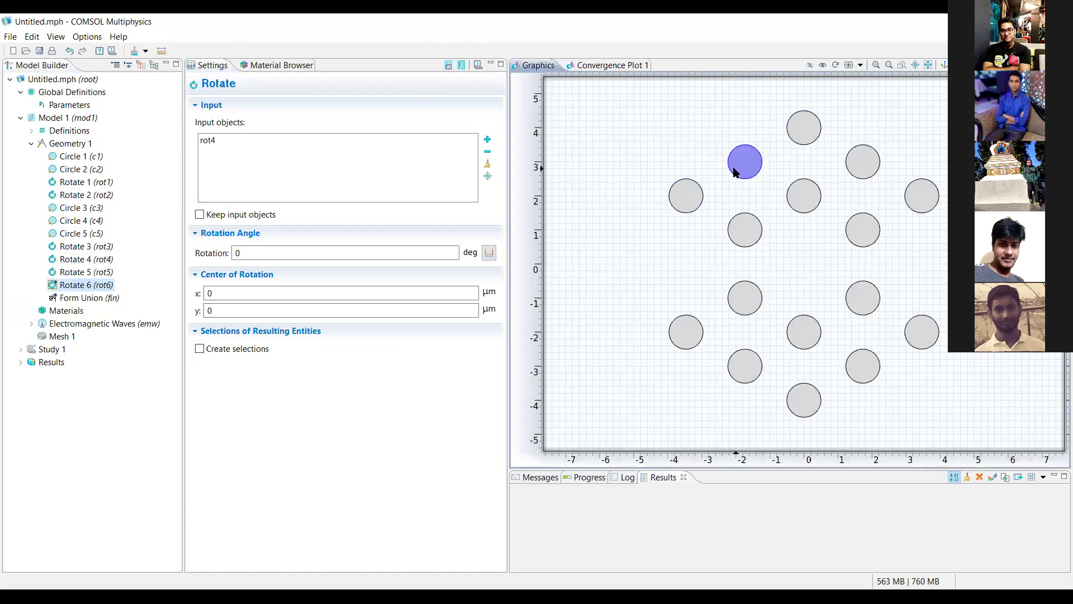
click(200, 215)
click(235, 254)
text(6)
click(448, 66)
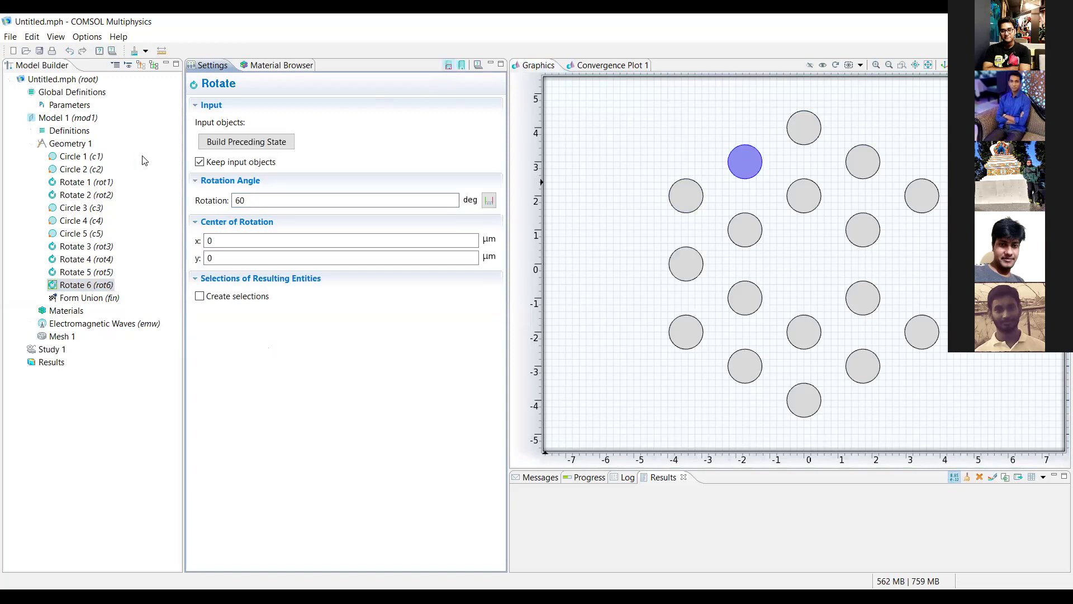
- Add a seventh Rotate to Geometry 1 that keeps its input object rot6 and turns it by 180 degrees, and build it
right_click(81, 145)
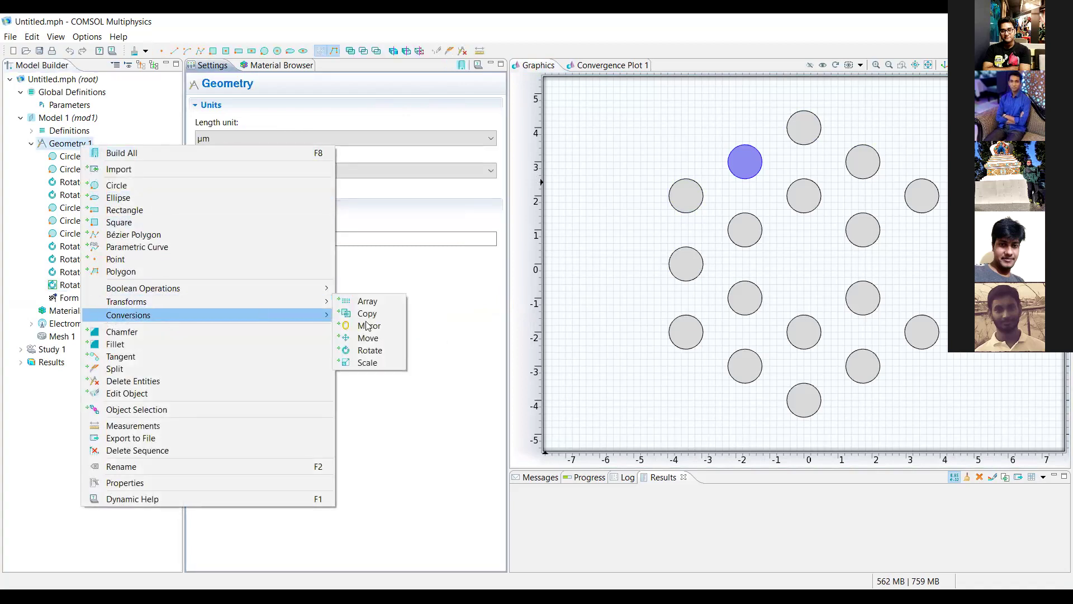
click(371, 351)
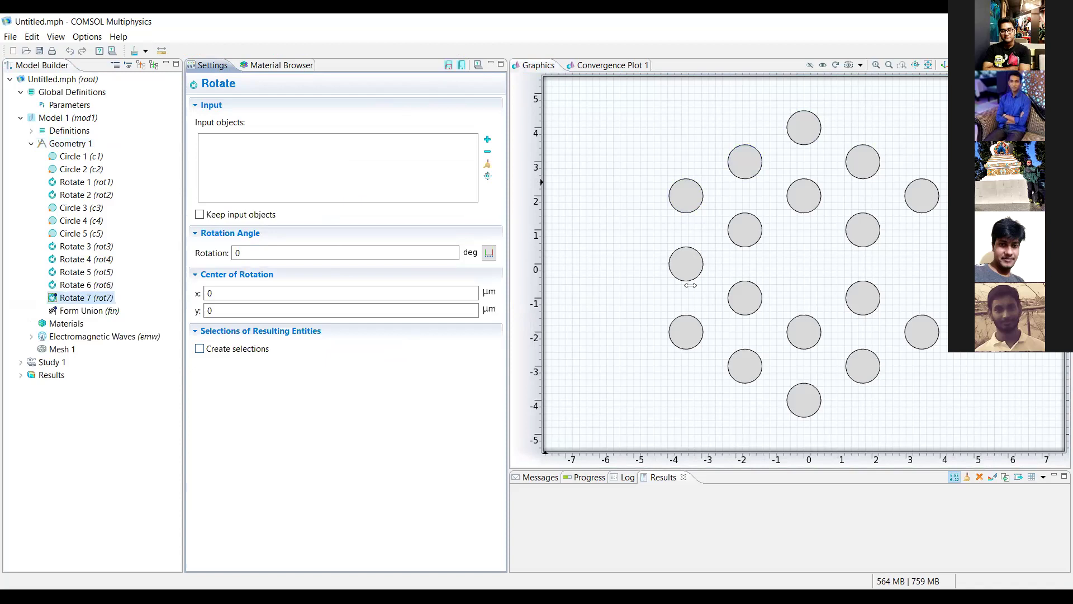
click(682, 271)
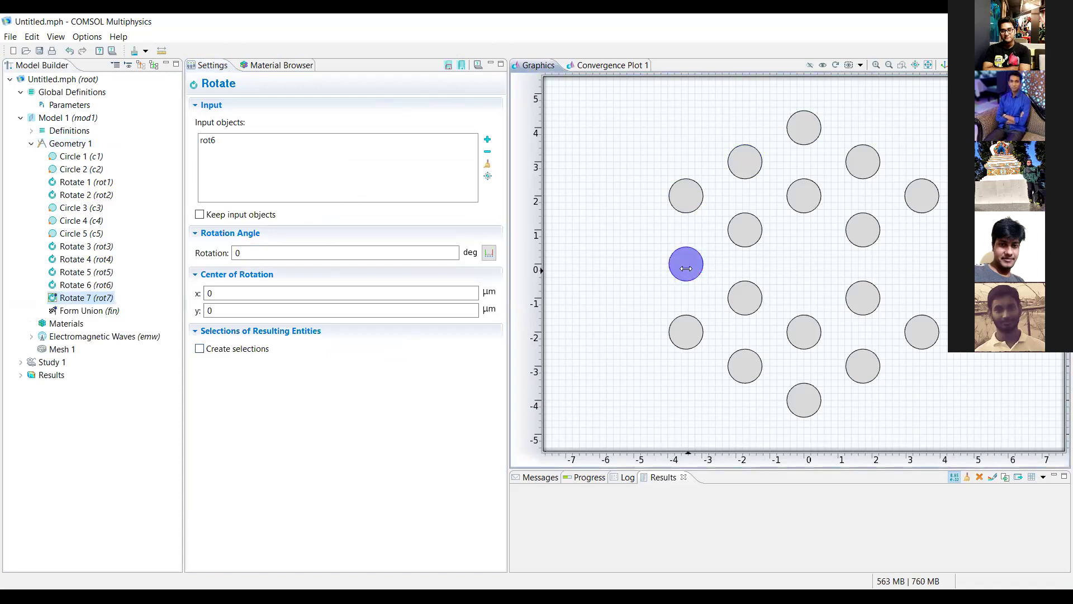
click(200, 214)
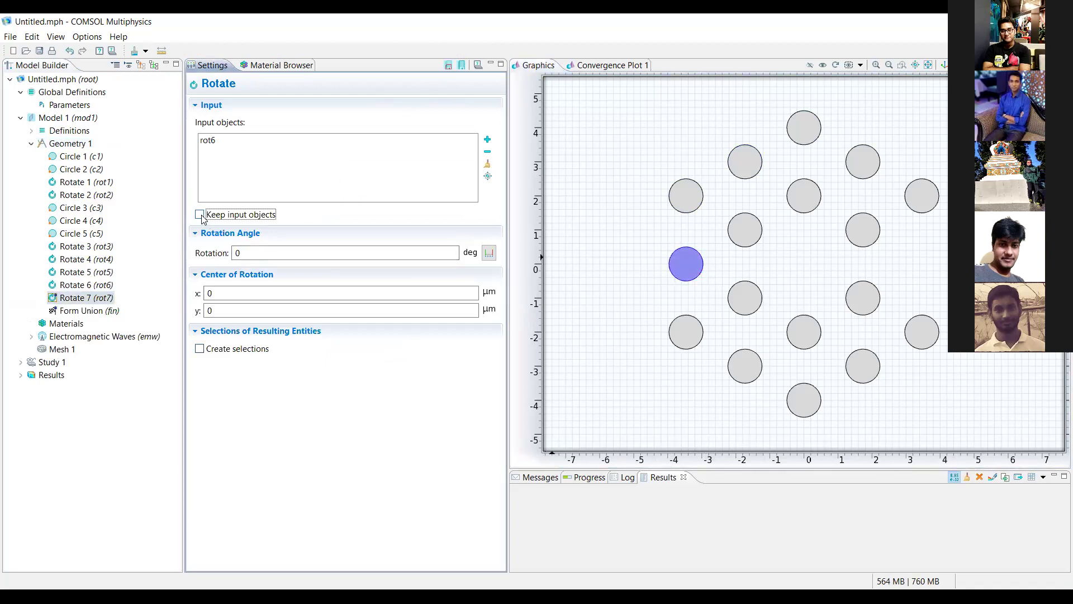
click(237, 252)
text(18)
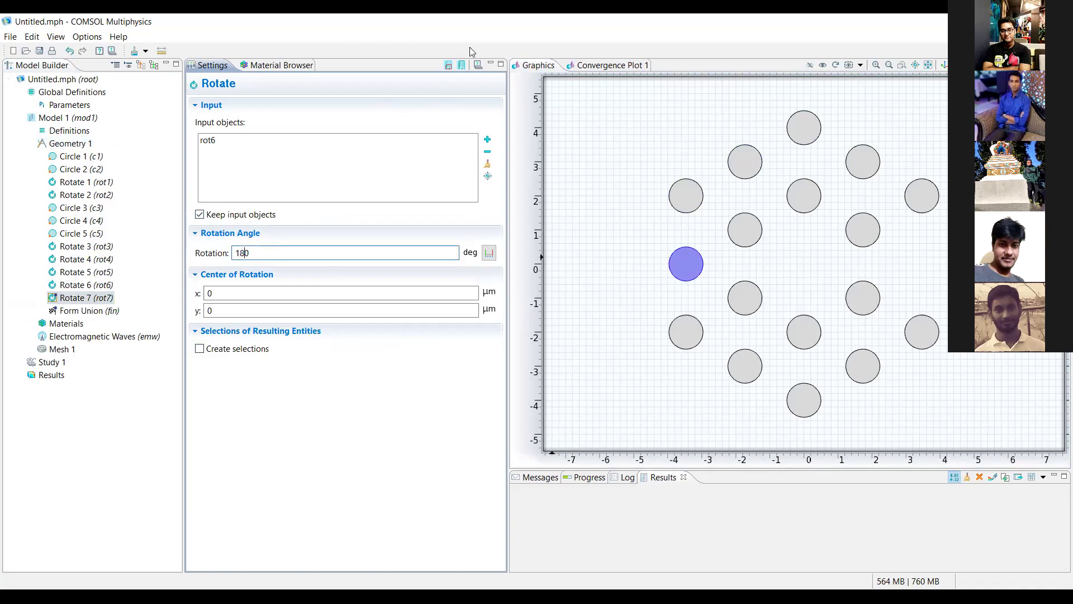
click(448, 65)
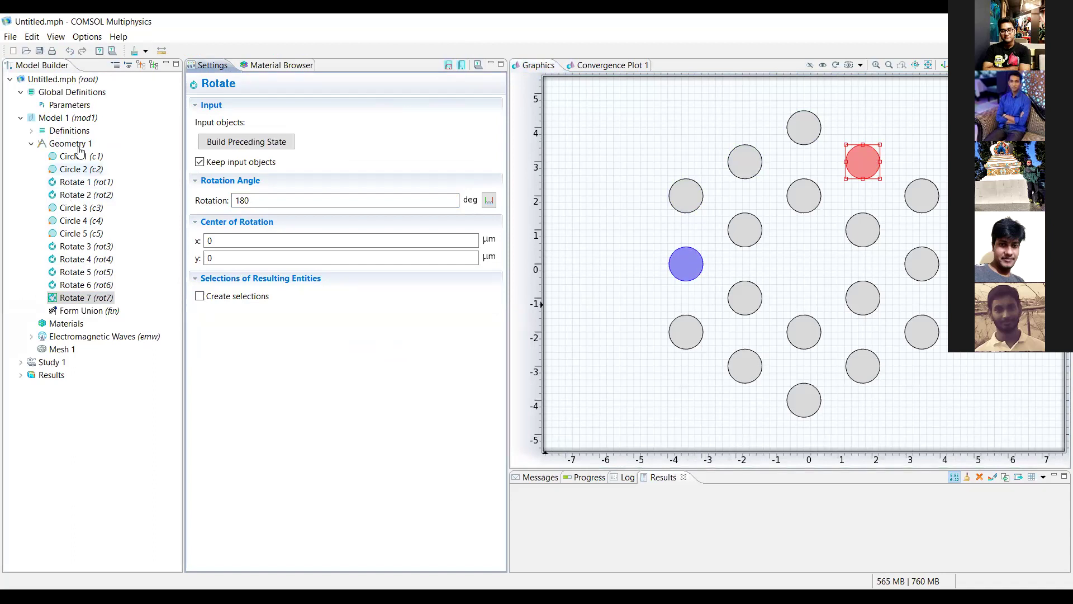
- Add a circle centred on the origin to Geometry 1 with a radius of 4 µm and build it
right_click(80, 147)
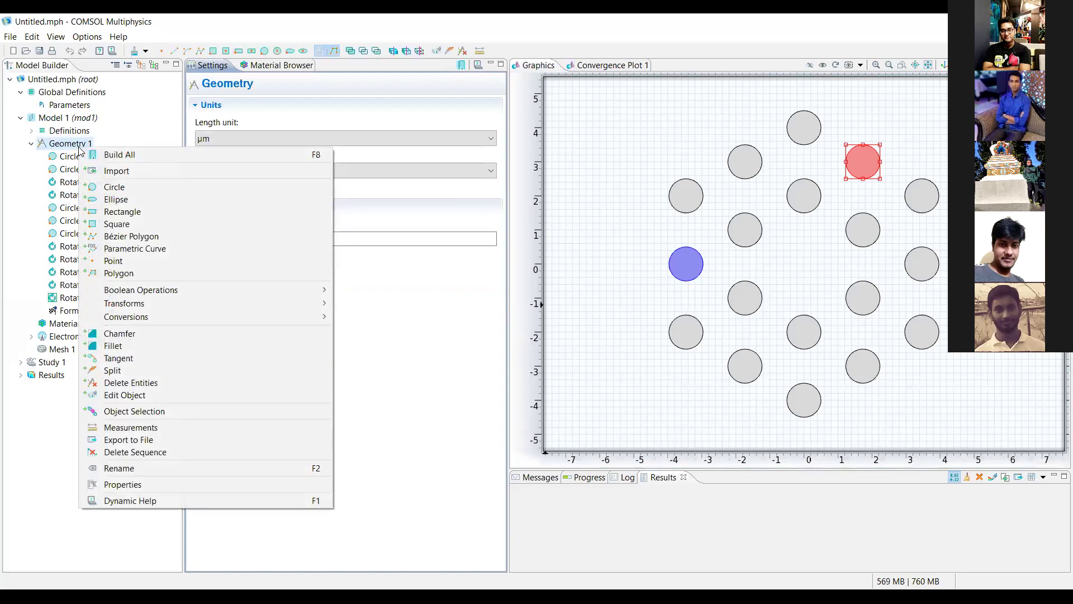
click(32, 147)
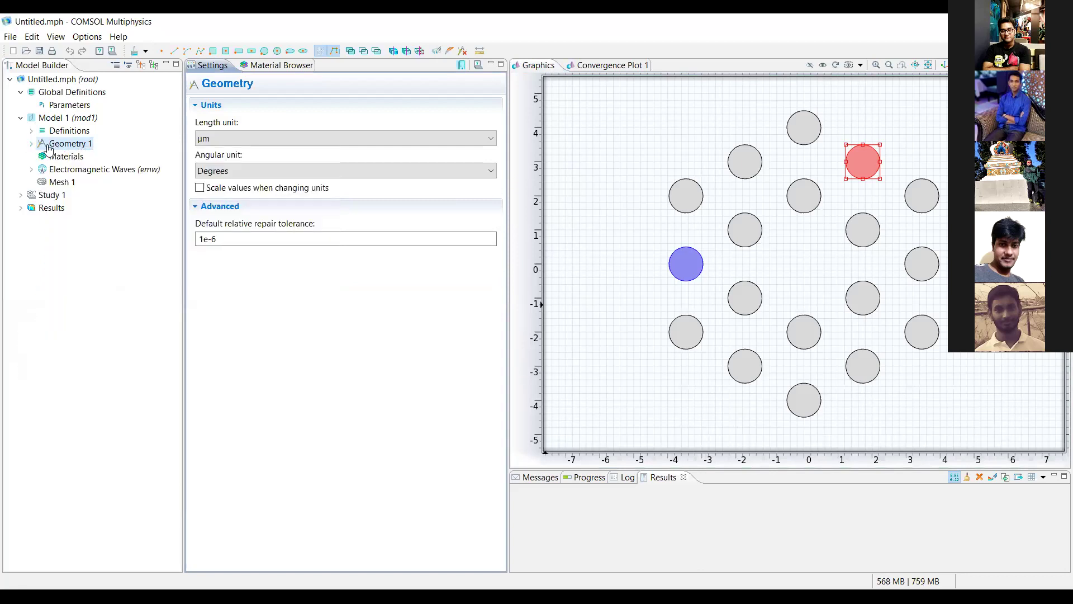
click(32, 144)
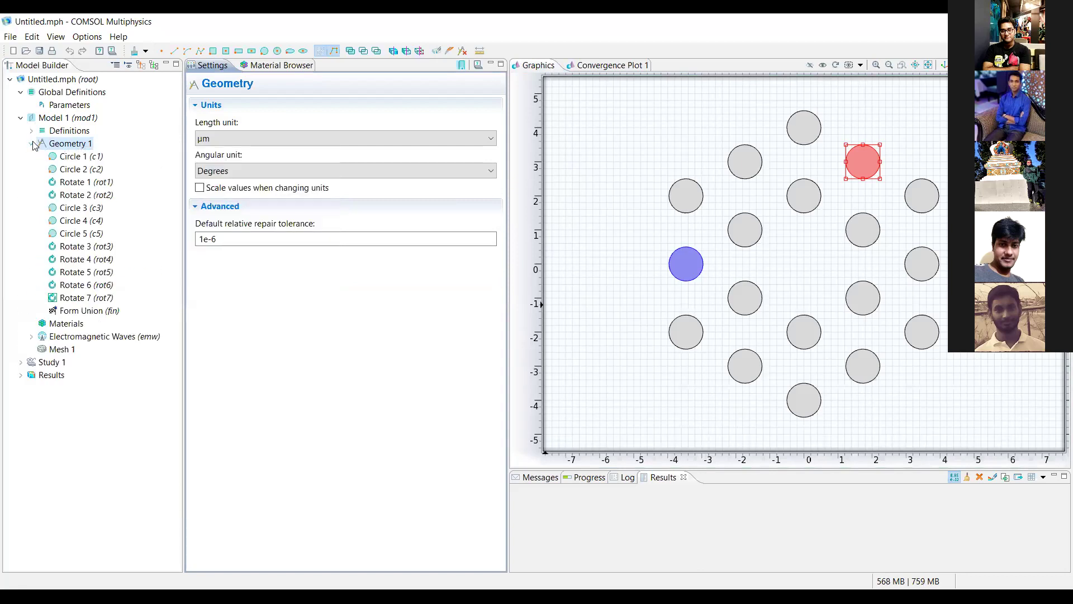
right_click(68, 146)
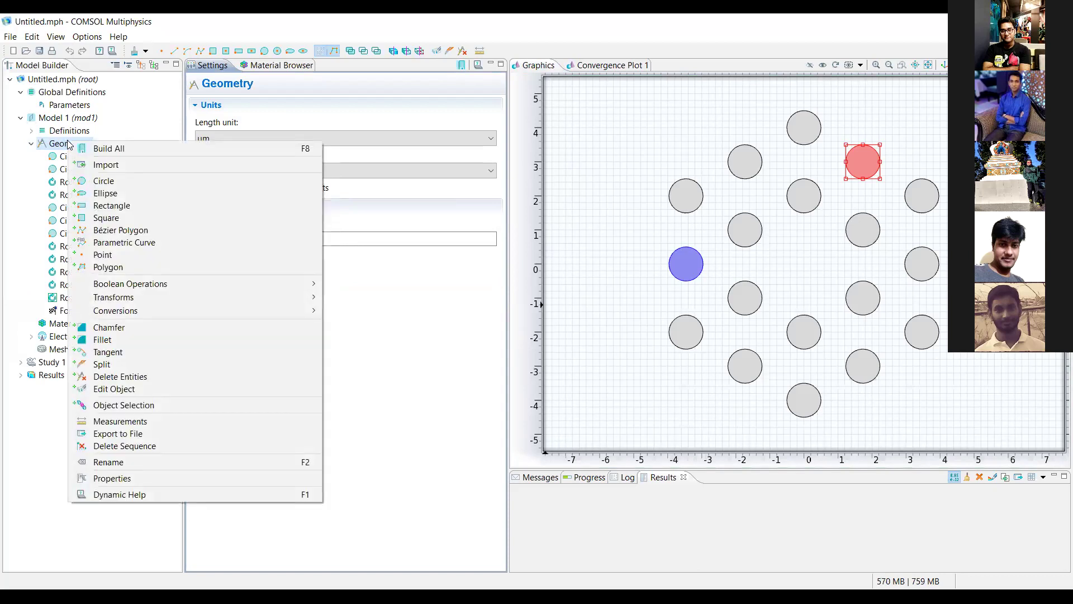
click(115, 184)
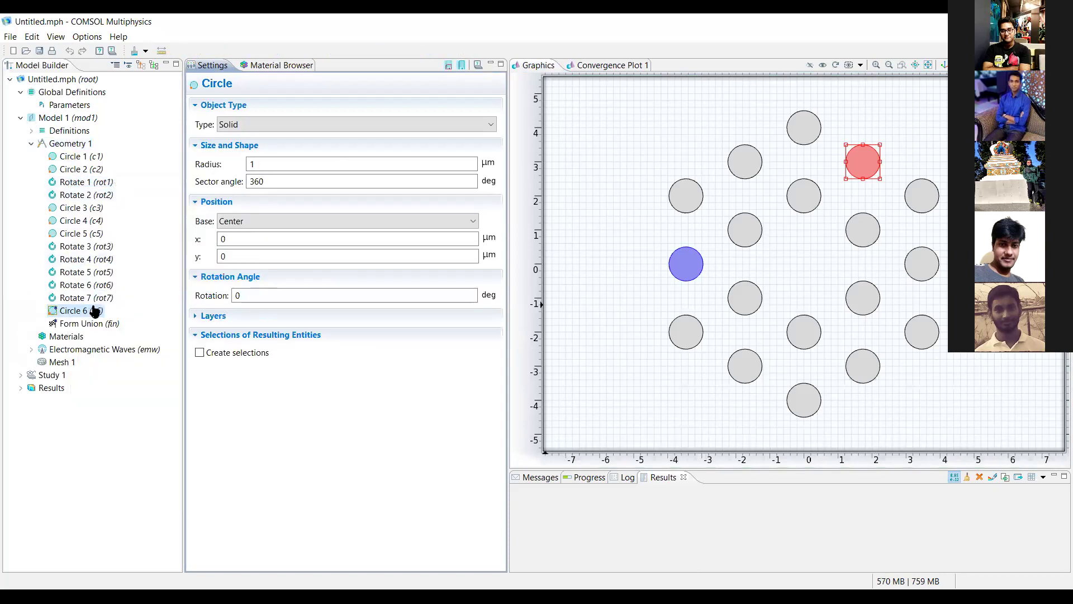
click(273, 163)
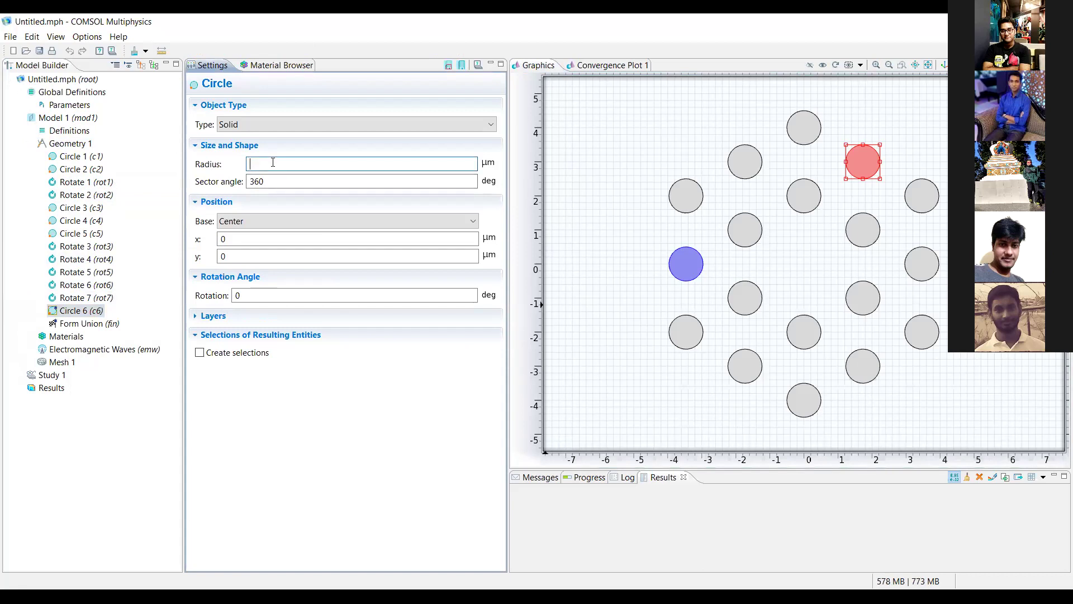
text(4)
click(448, 65)
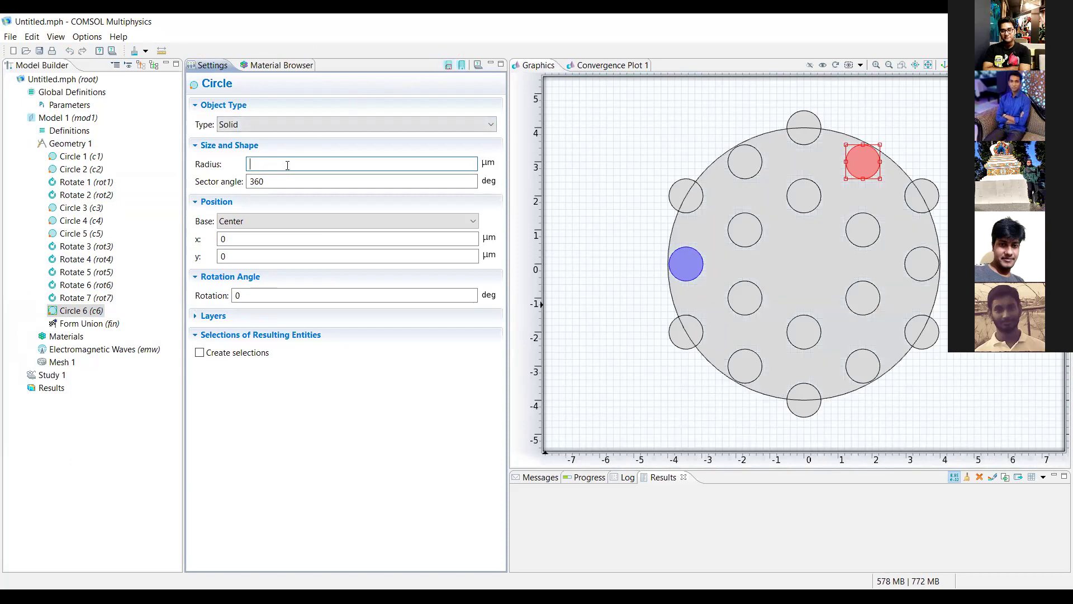
- Try radii of 5 µm and 4.5 µm for the circle enclosing the air holes, building it each time
text(5)
click(449, 65)
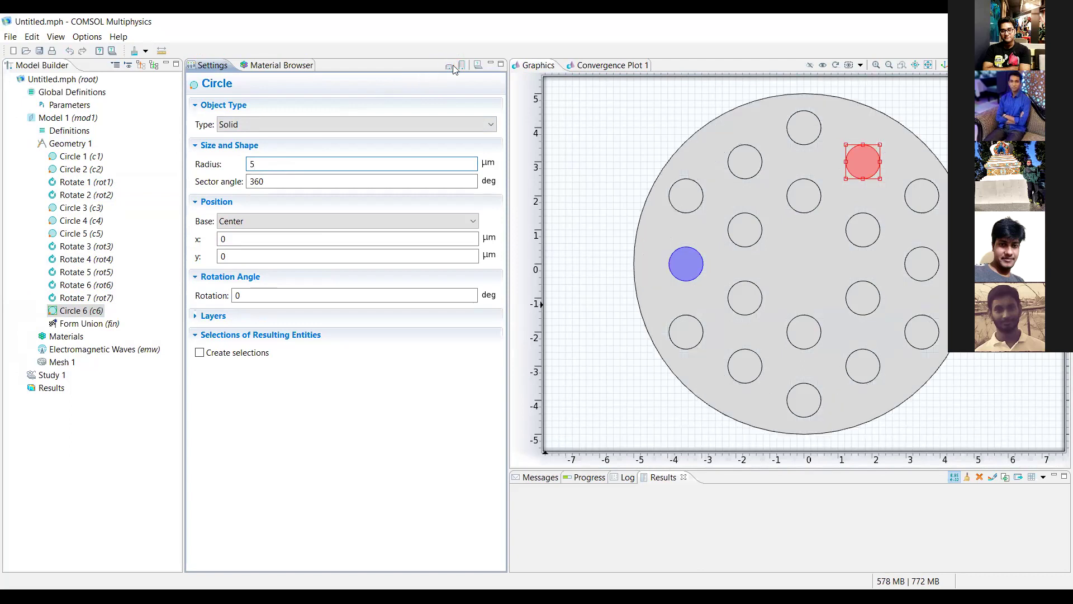
click(300, 166)
key(BackSpace)
text(4.5)
click(449, 65)
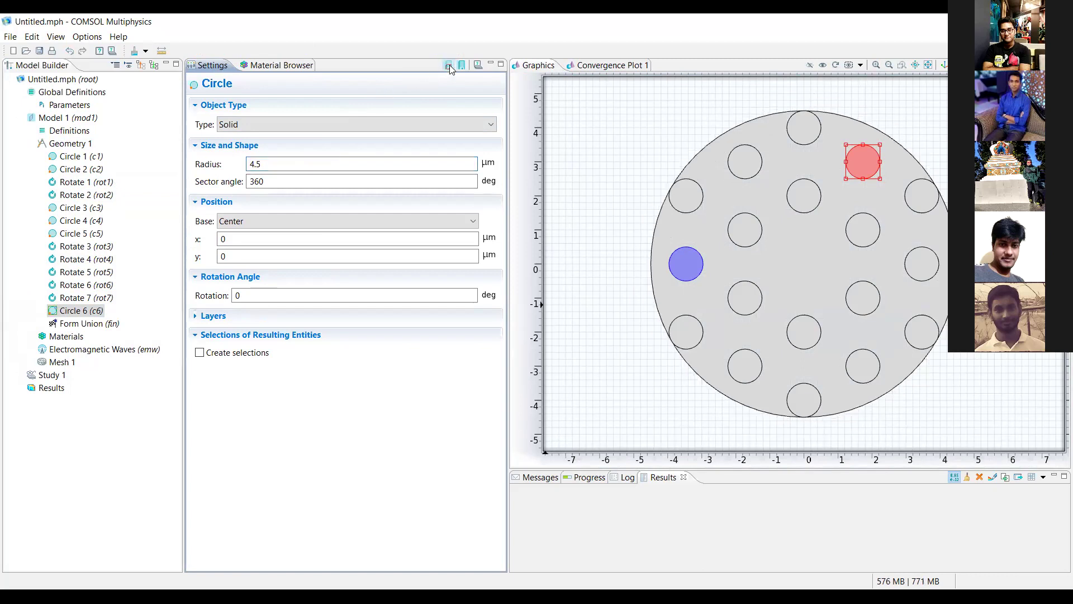
- Set the enclosing circle's radius to 5 µm and rebuild it
triple_click(318, 161)
key(BackSpace)
text(5)
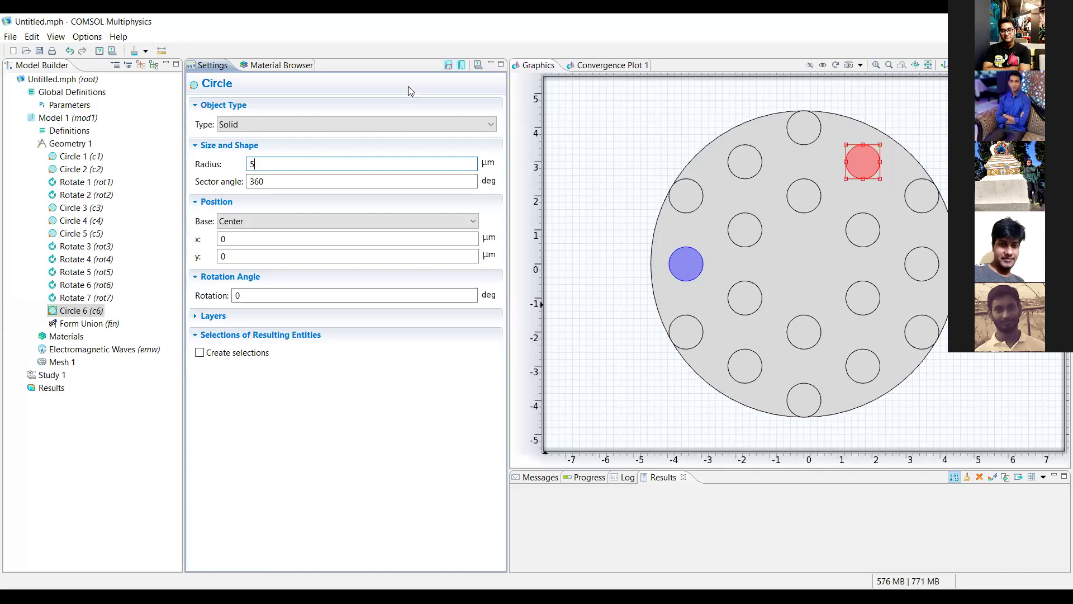
click(448, 65)
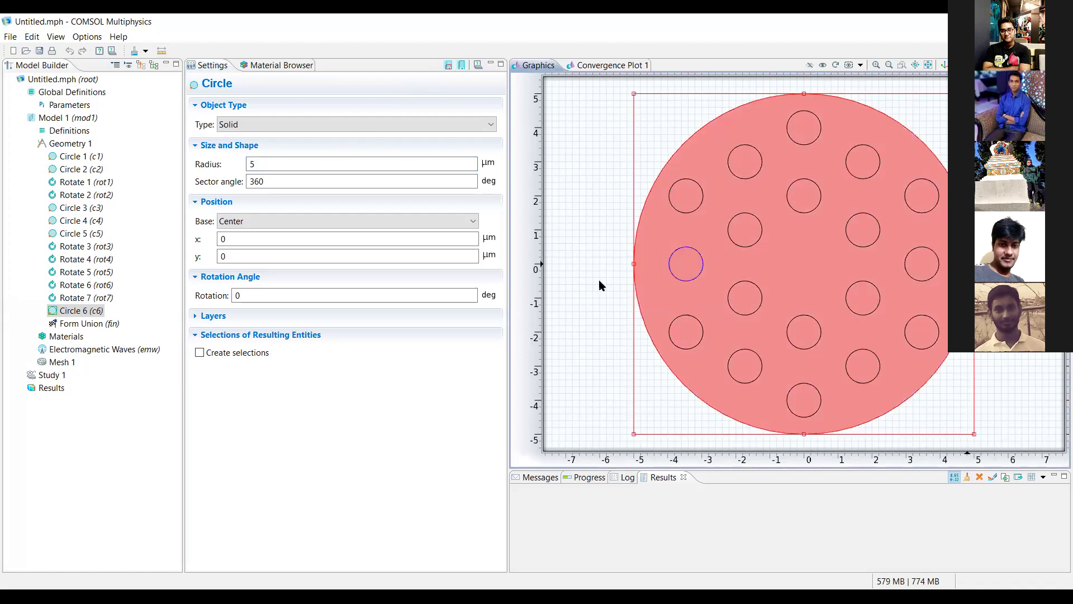
- Add a second enclosing circle centred on the origin to Geometry 1 with a radius of 6 µm and build it
click(84, 144)
right_click(82, 145)
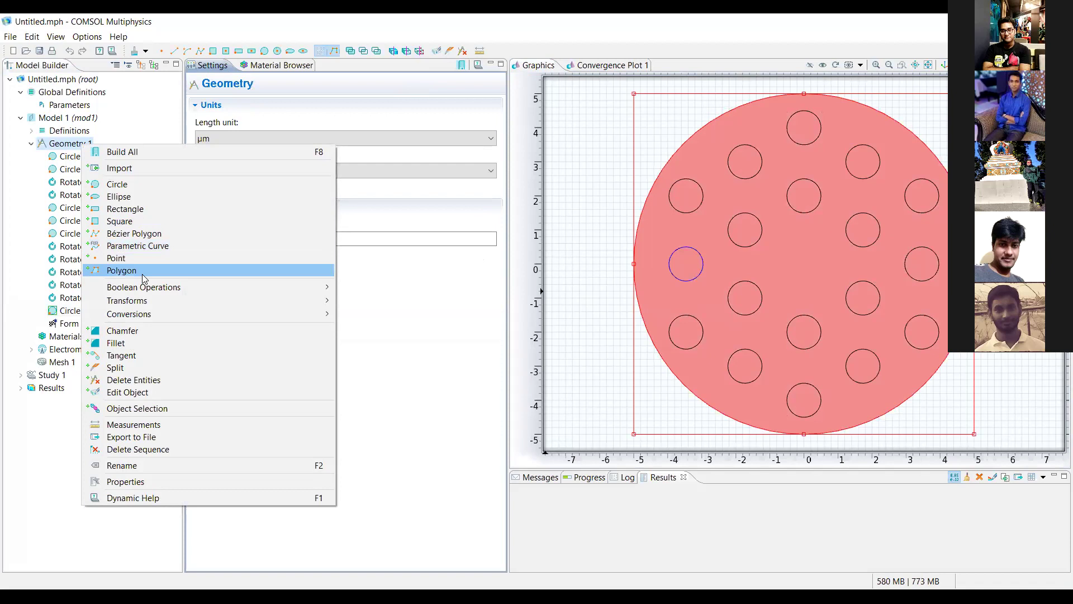
click(129, 185)
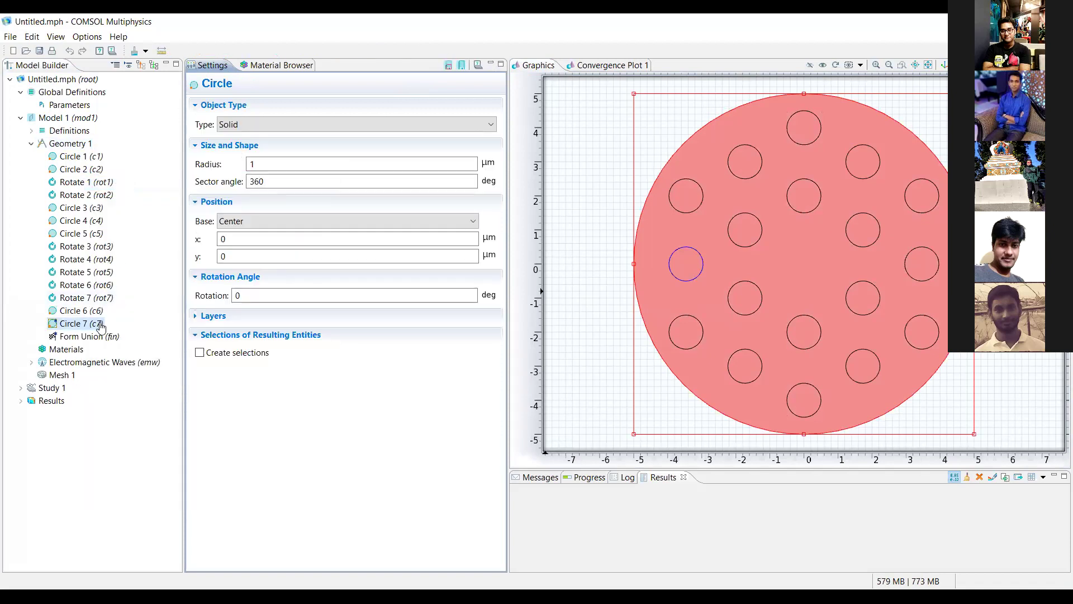
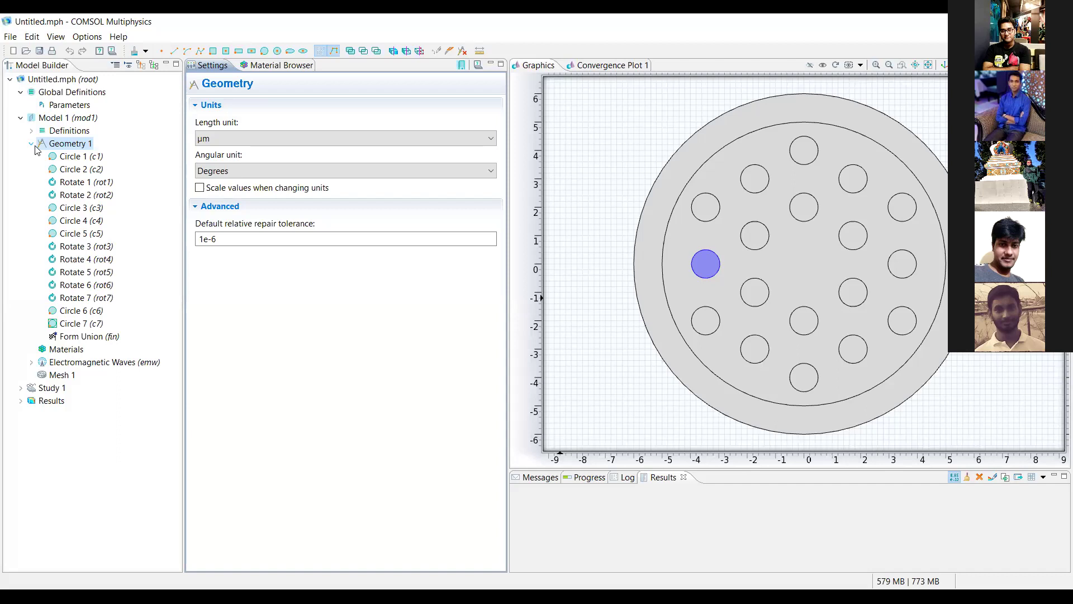
click(87, 325)
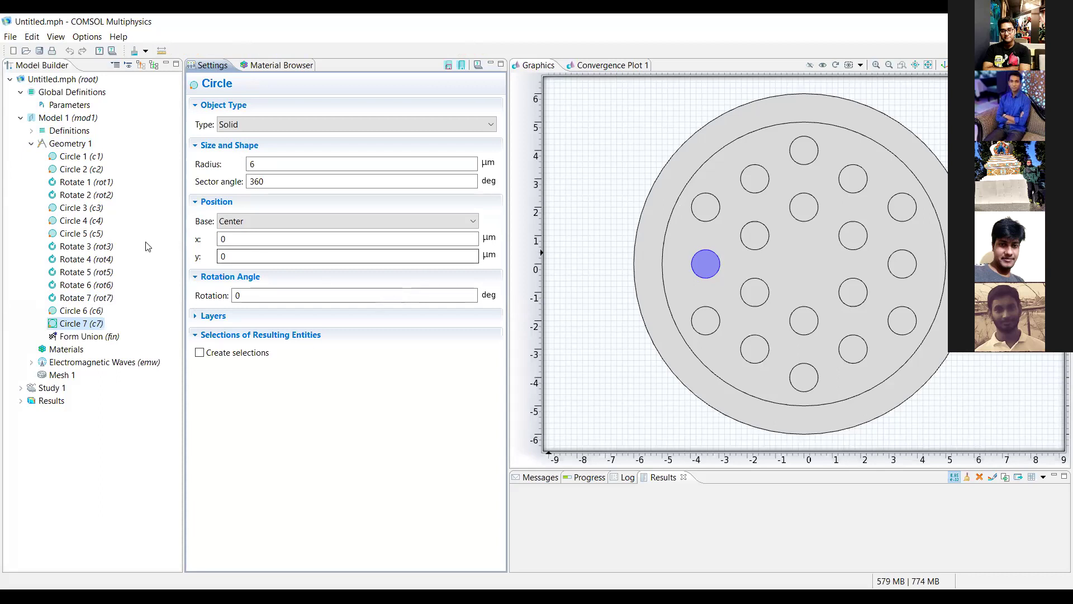
click(32, 144)
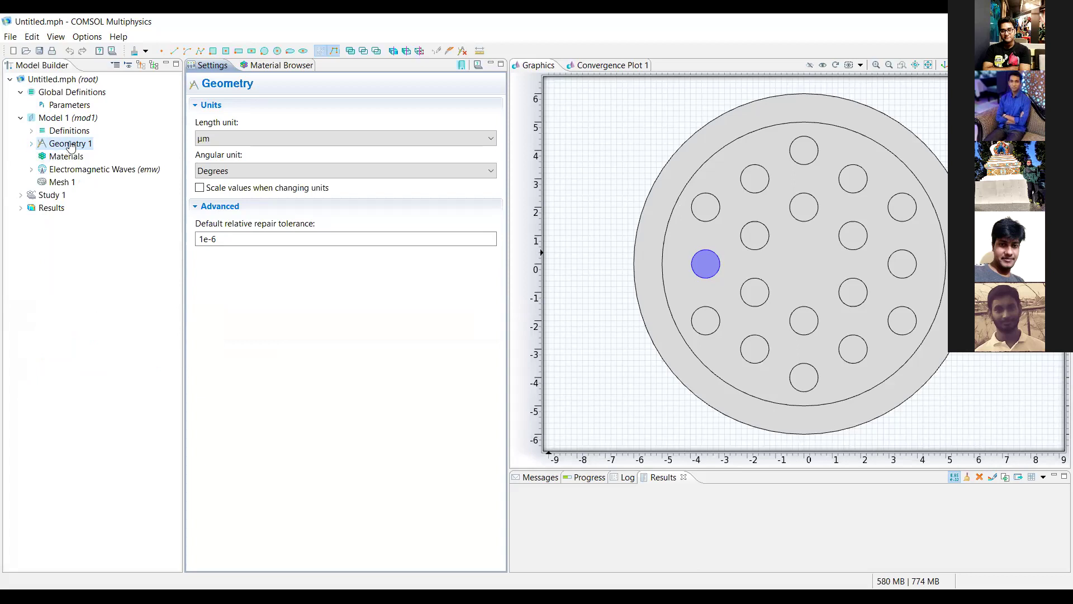
- Add a blank material to Model 1 and rename it air
click(70, 159)
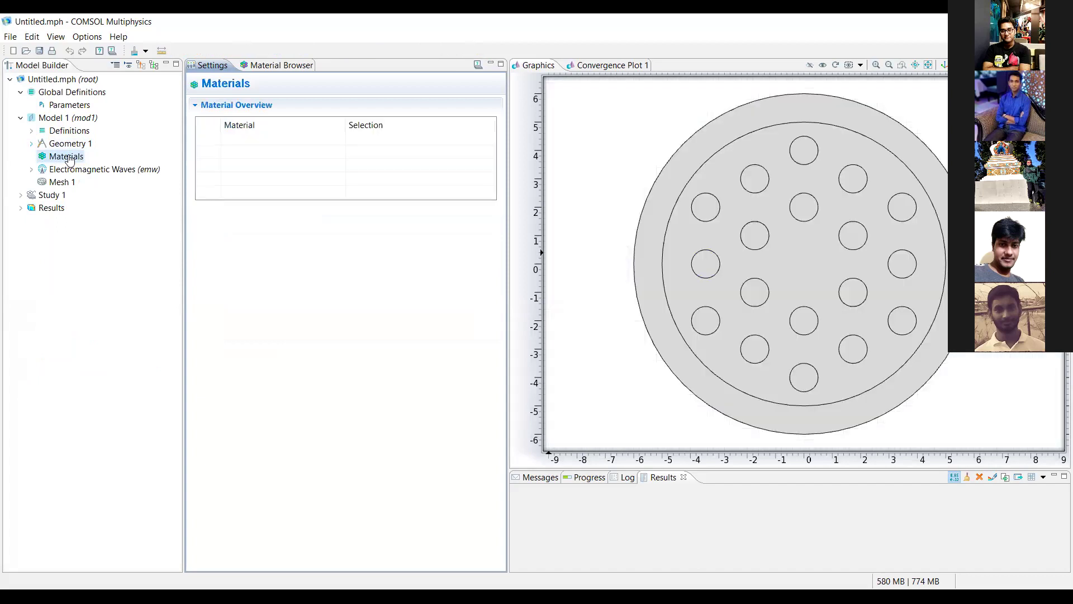
right_click(69, 158)
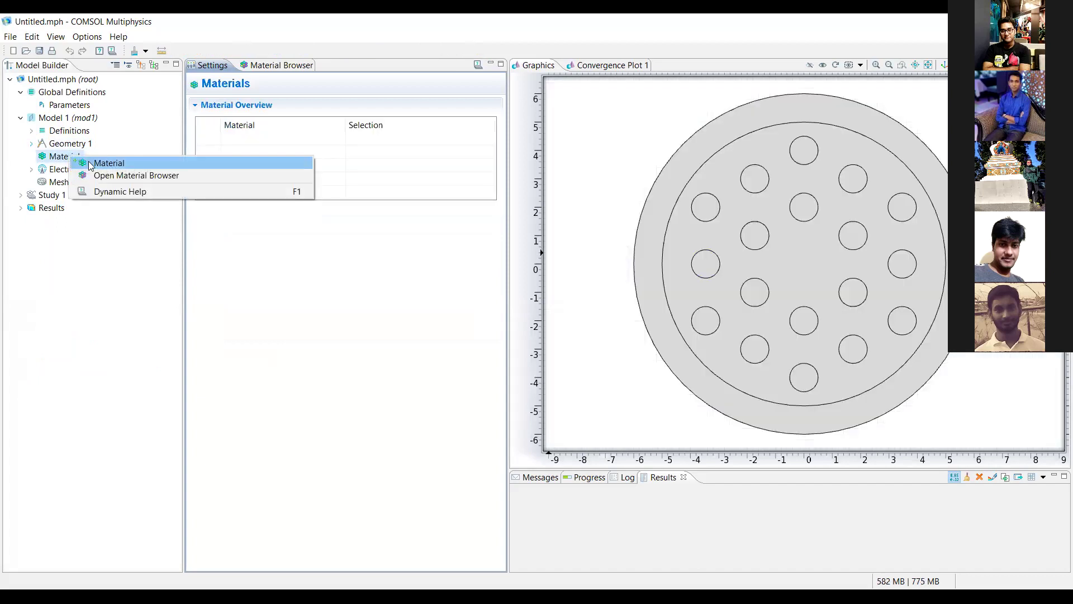
click(109, 164)
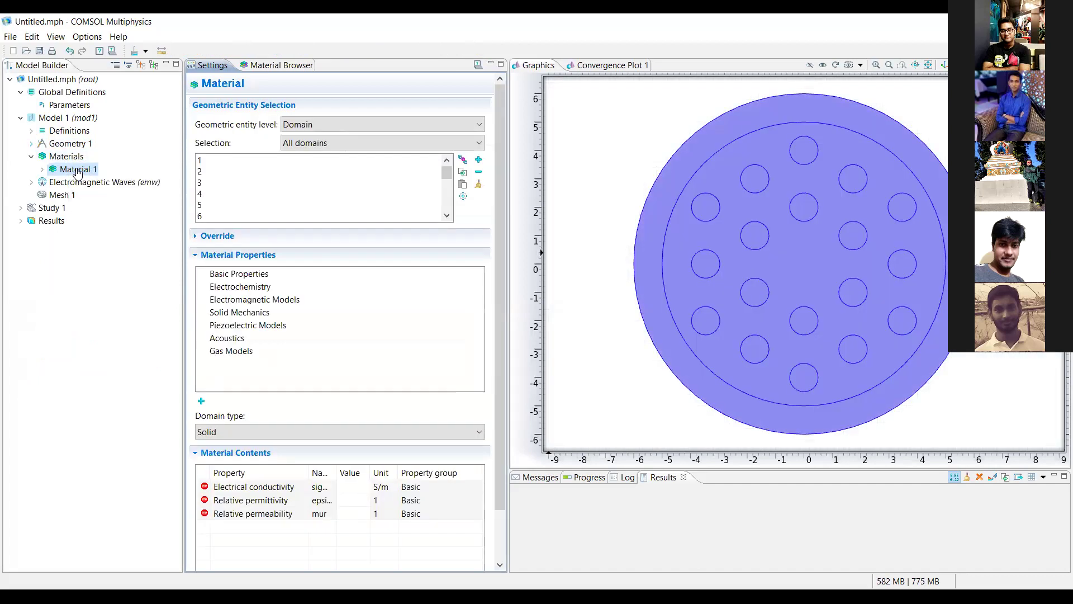
right_click(77, 172)
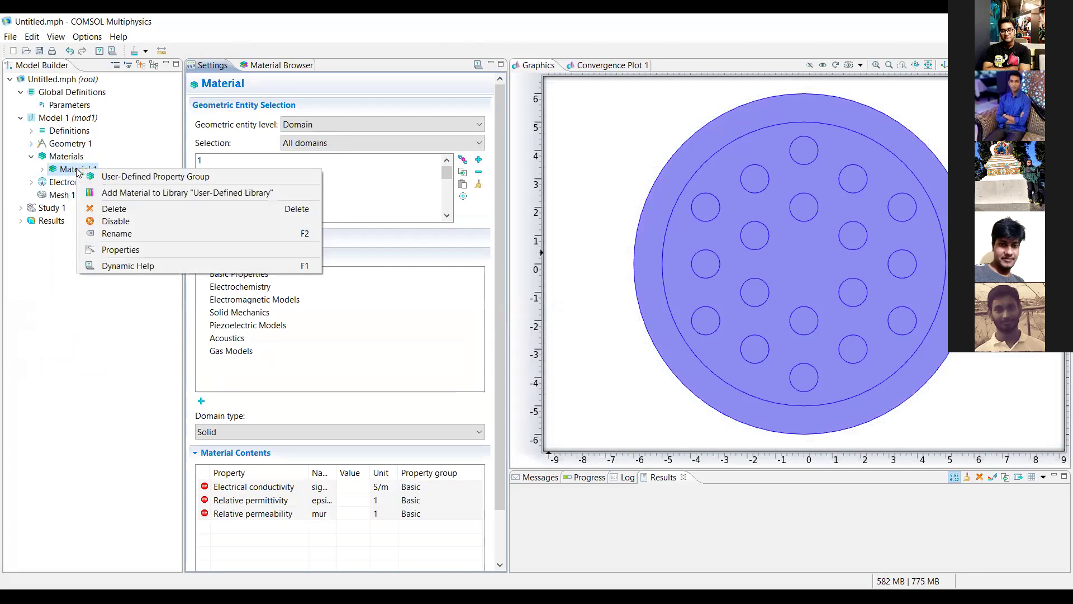
click(116, 233)
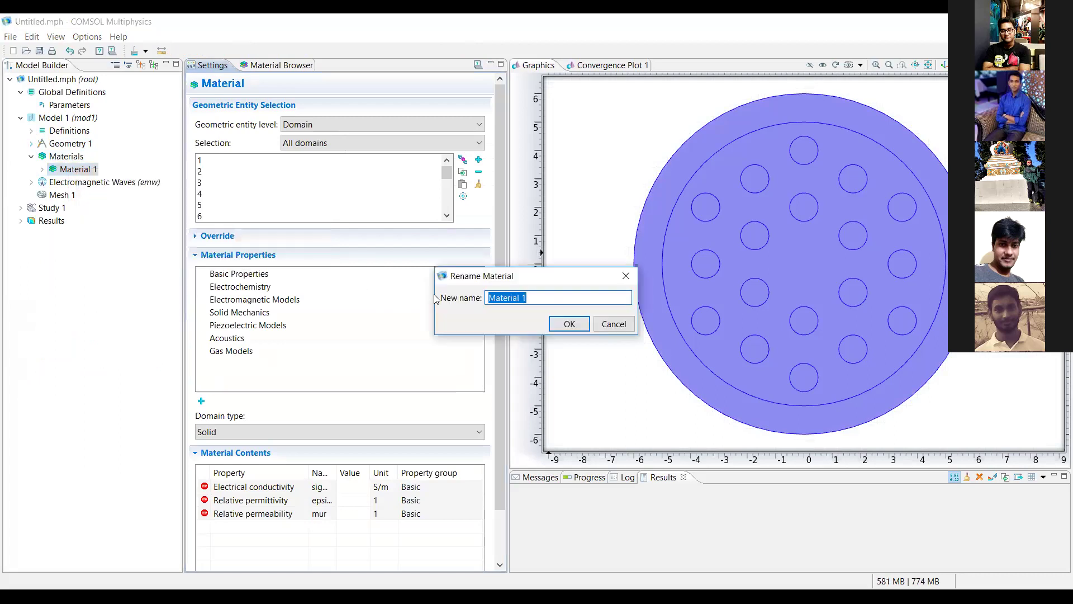
text(air)
key(Return)
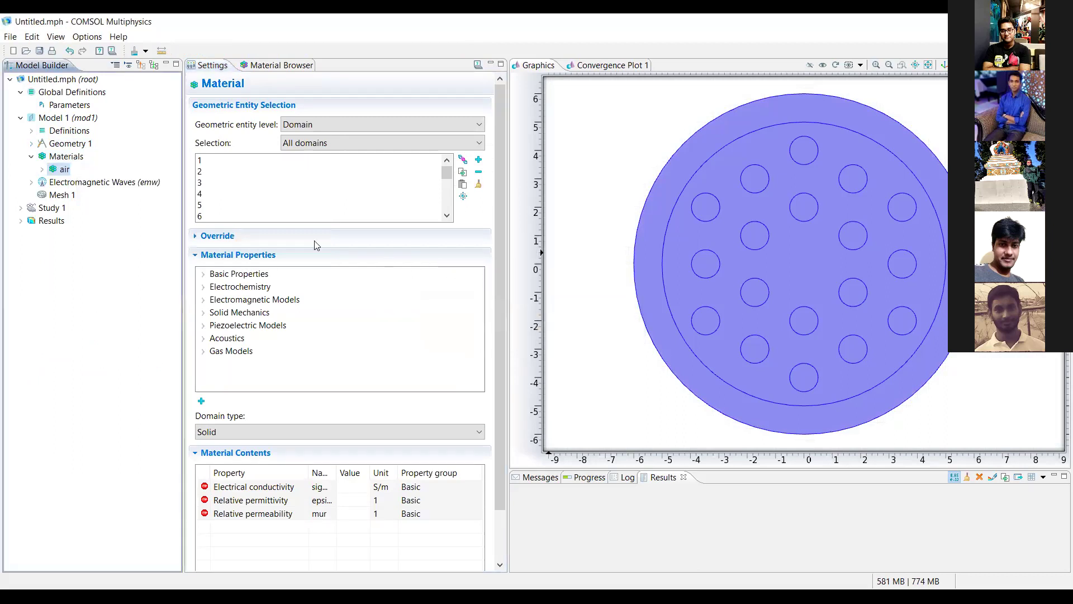
- Add a second blank material to the model and rename it silica
right_click(72, 154)
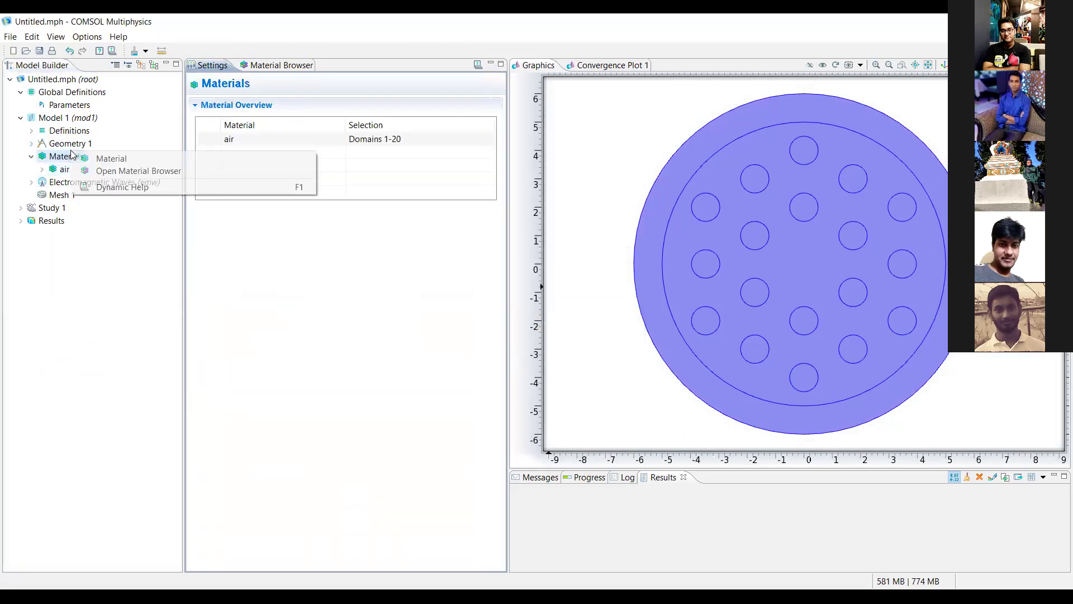
click(101, 158)
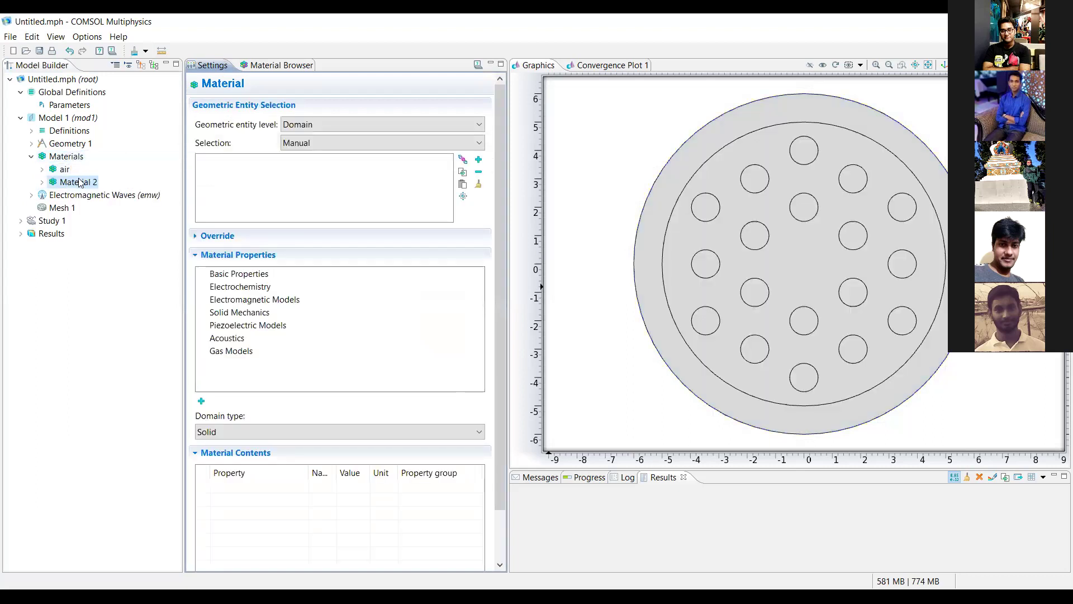
right_click(81, 182)
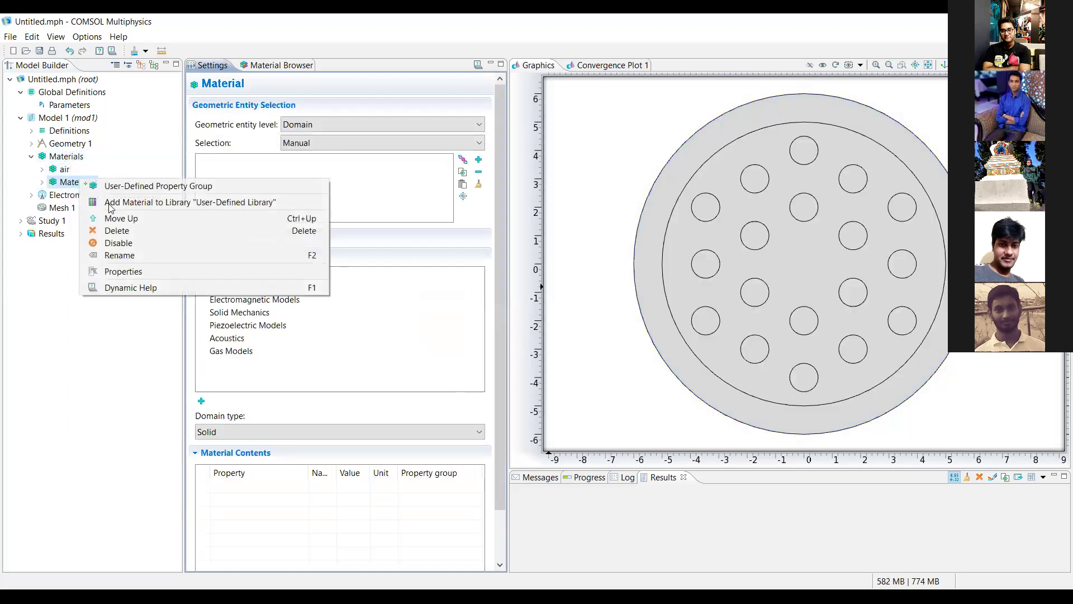
click(123, 255)
text(sil)
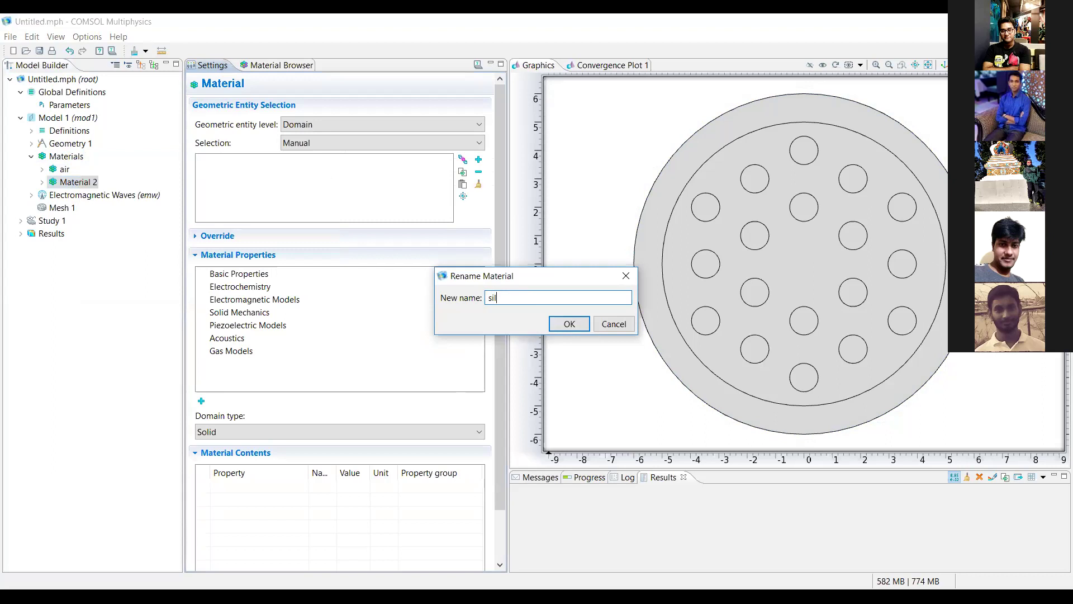
text(ica)
key(Return)
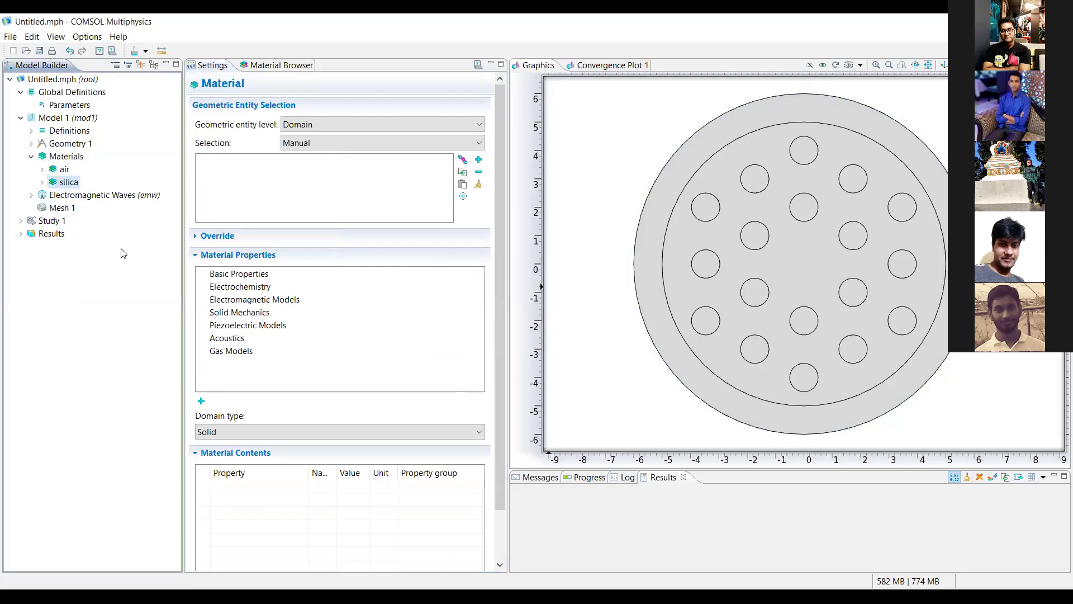
- Remove the outer ring and the background around the holes, domains 1 and 2, from the air material's selection
click(65, 169)
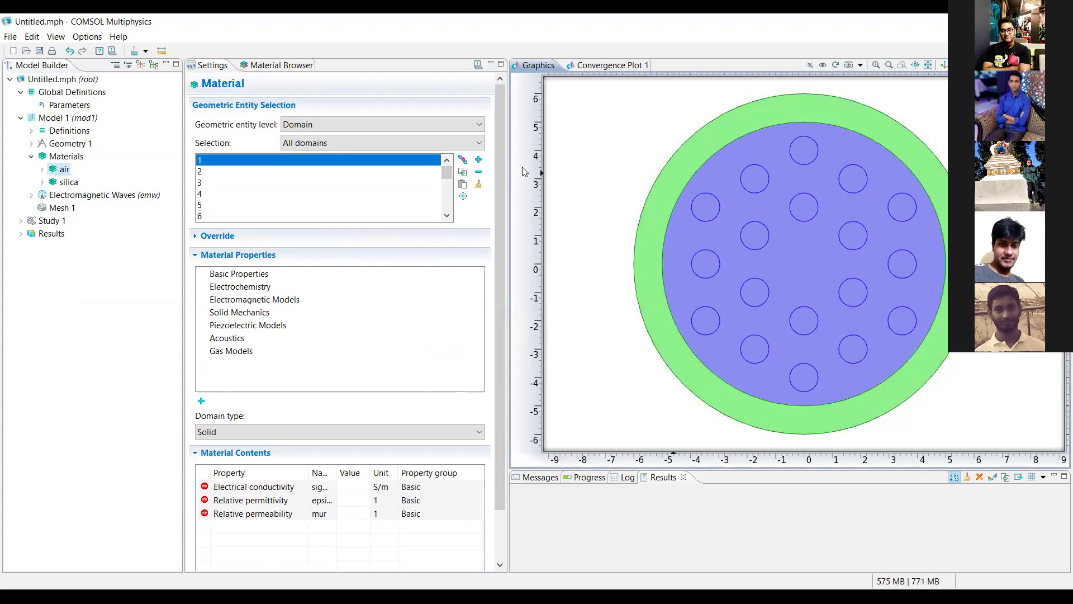
click(478, 172)
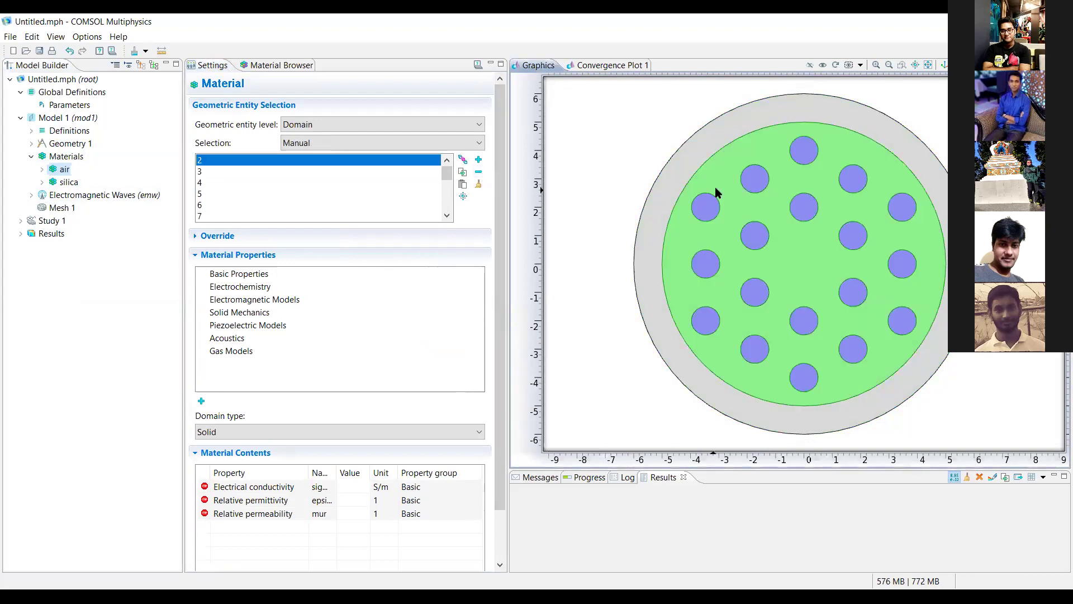
click(478, 173)
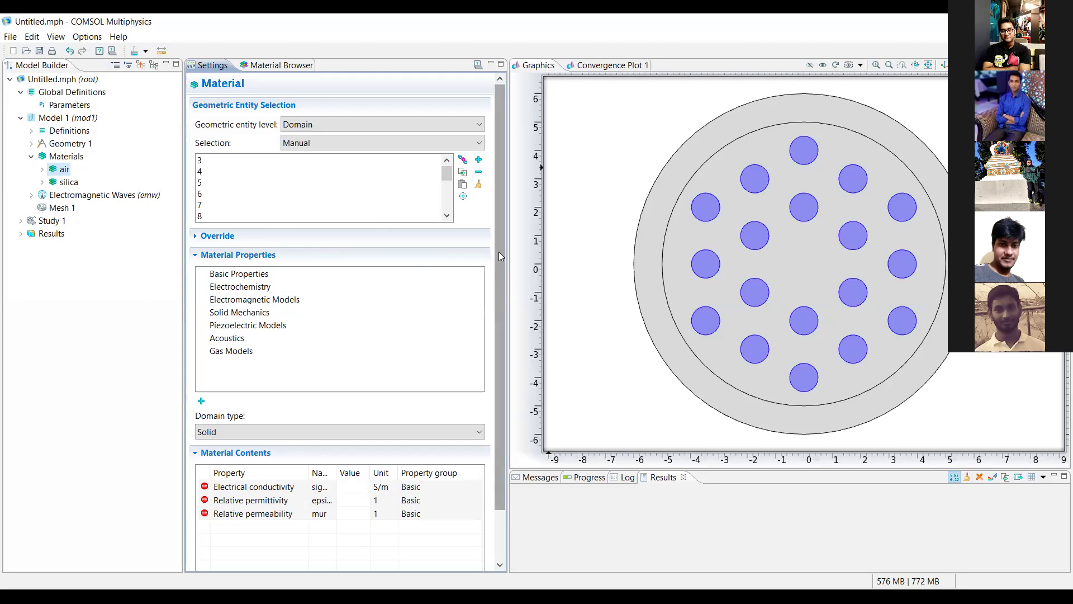
- Add the electromagnetic Refractive index (n) property to the air material
scroll(497, 308, down, 2)
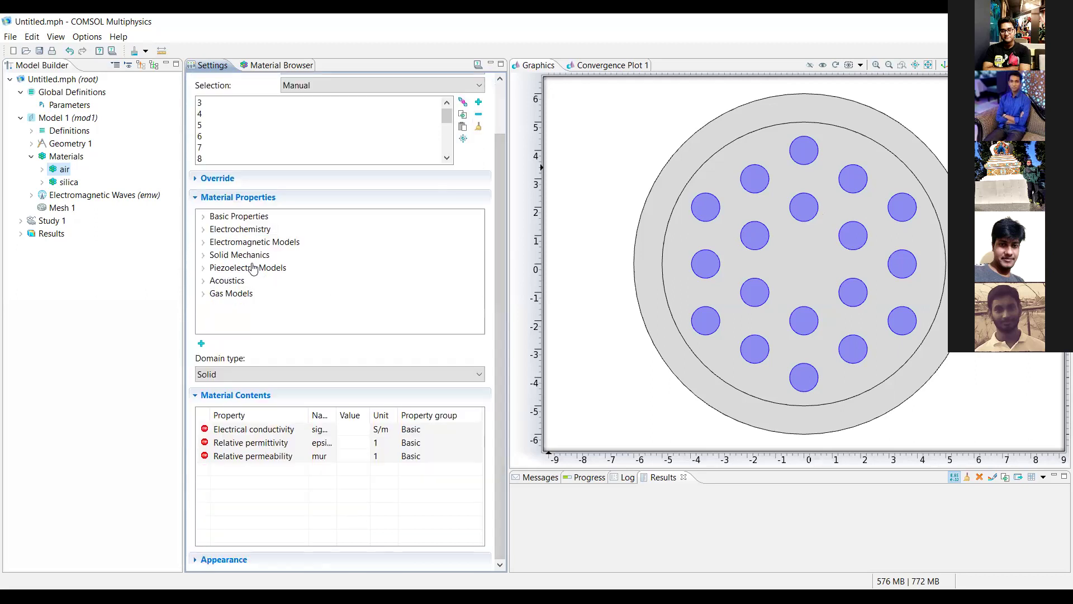
click(203, 242)
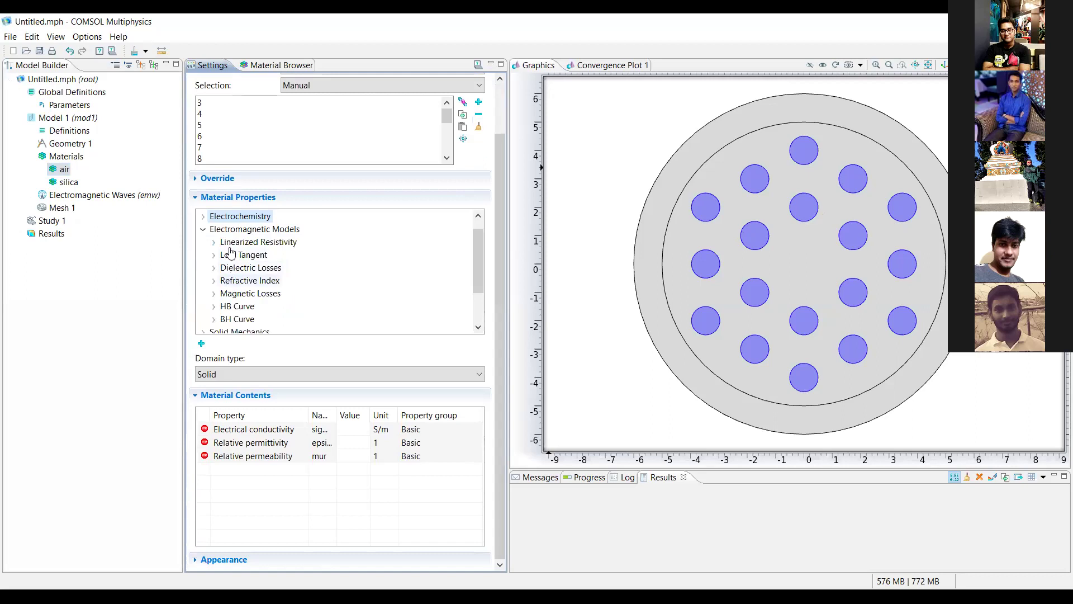
click(215, 281)
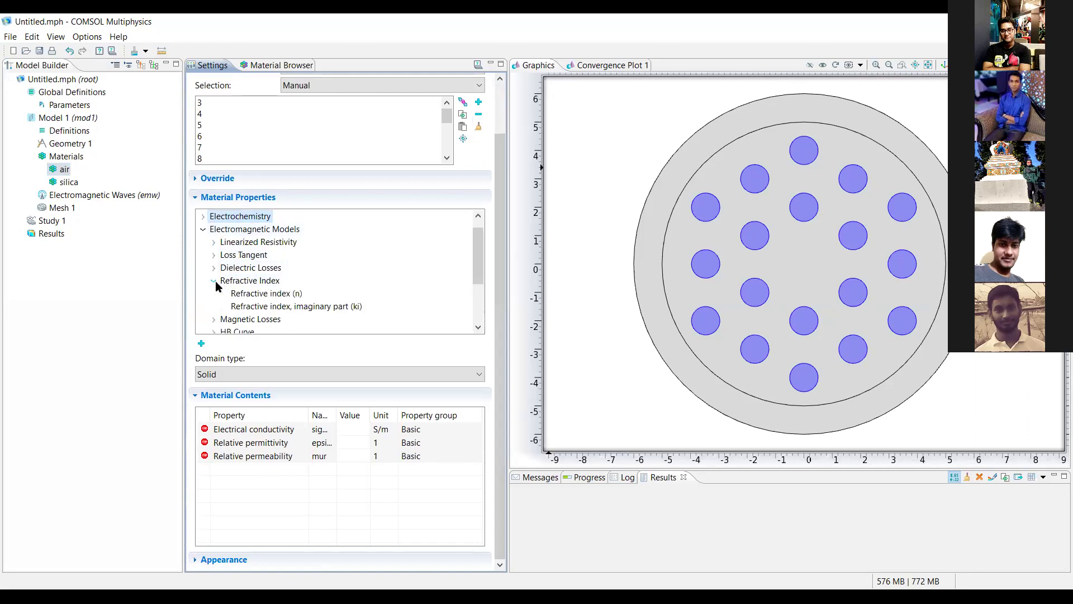
click(260, 294)
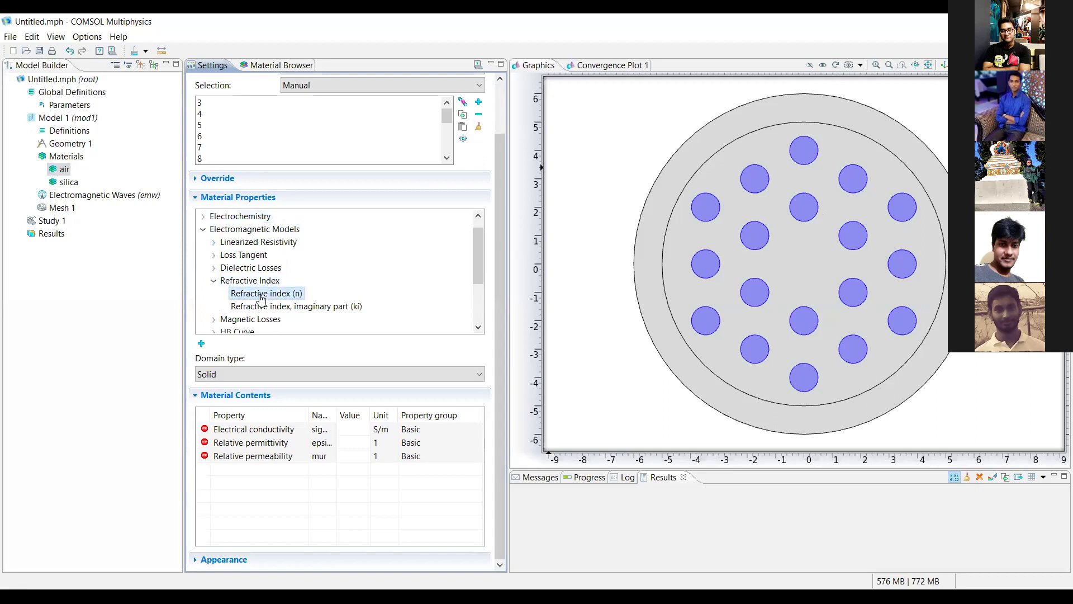
click(201, 343)
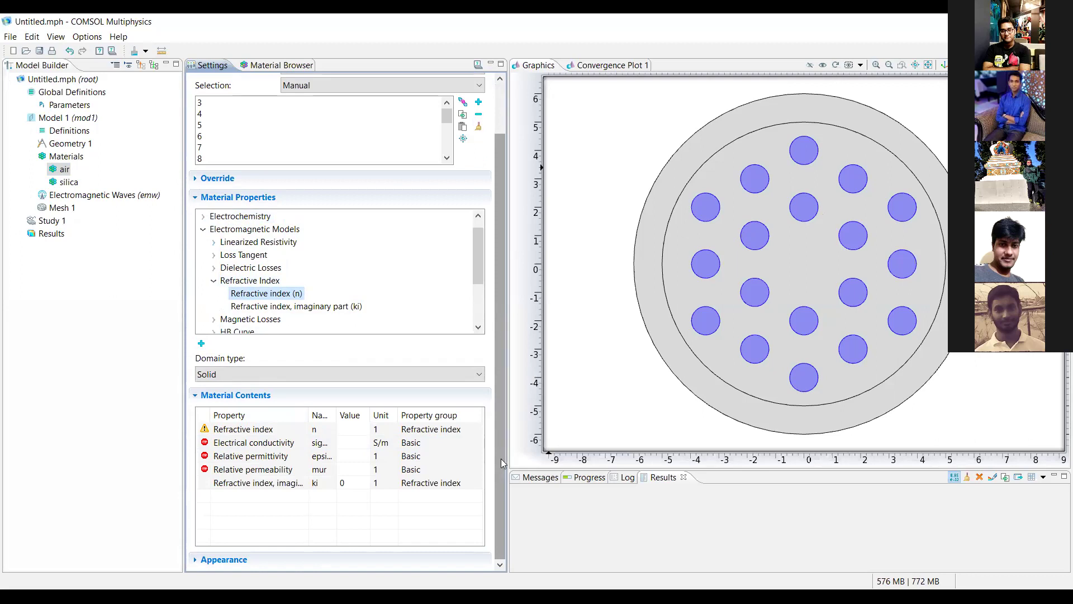
- Set air's refractive index to 1, electrical conductivity to 0, relative permittivity to 1 and relative permeability to 1
click(356, 431)
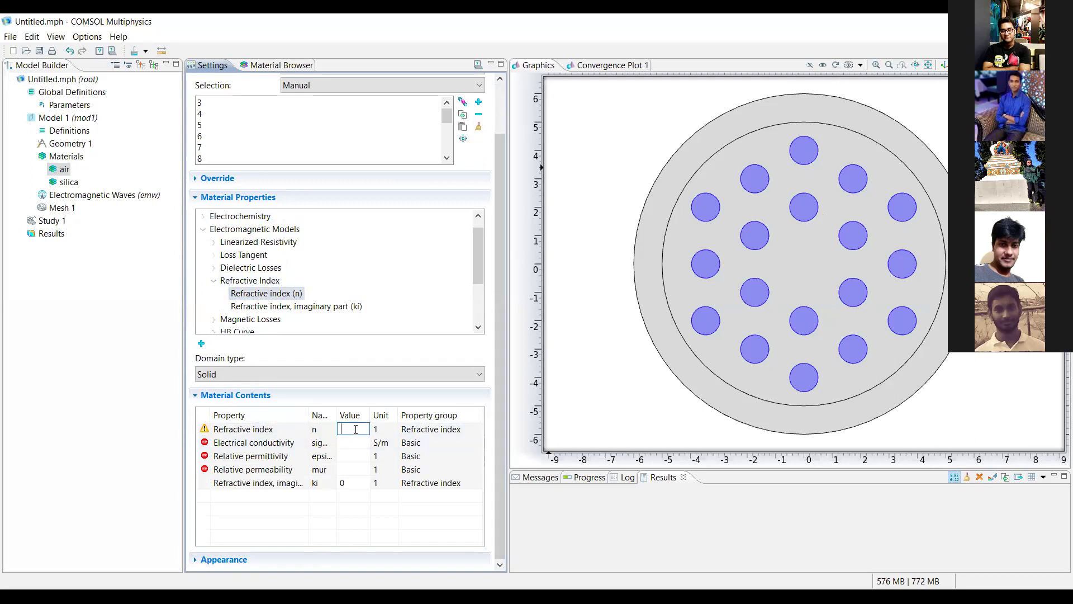
text(1)
key(Return)
click(355, 443)
text(0)
click(351, 455)
text(1)
click(352, 469)
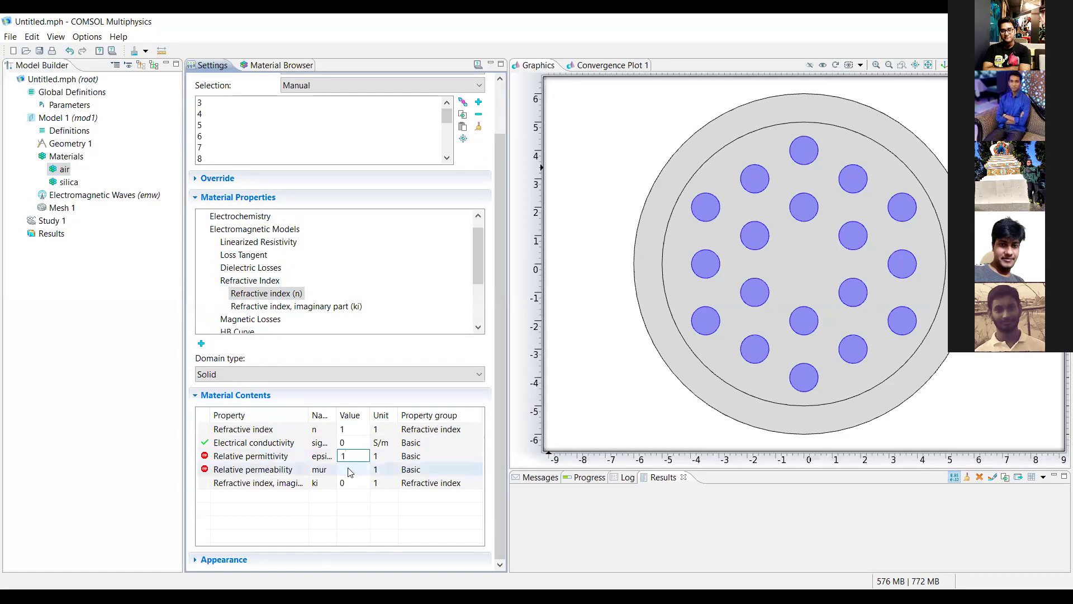
text(1)
click(337, 513)
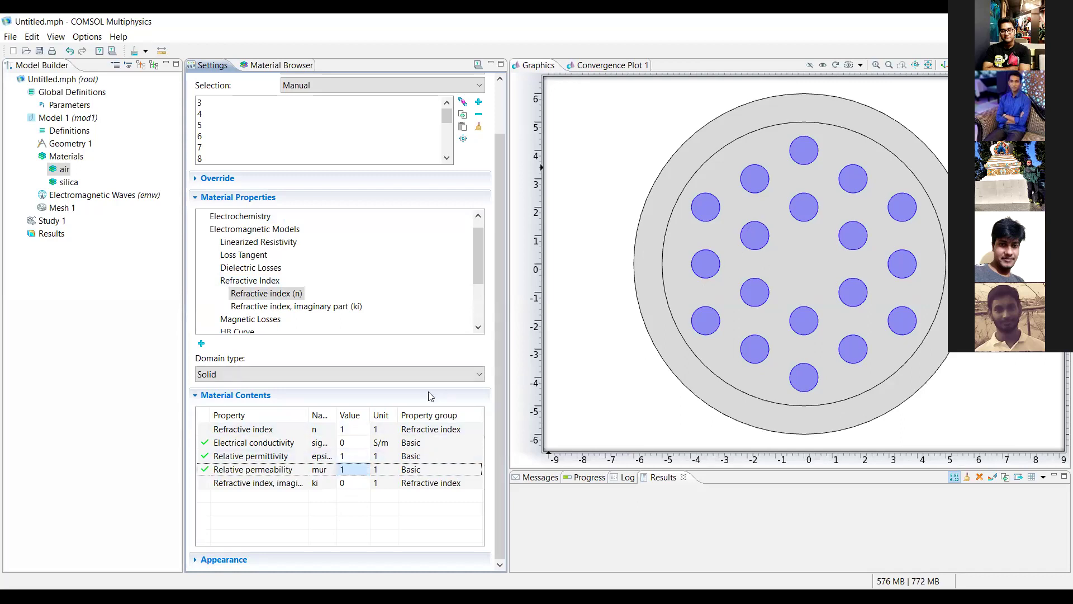
- Assign the silica material to the outer ring and the background around the air holes, domains 1 and 2
click(67, 183)
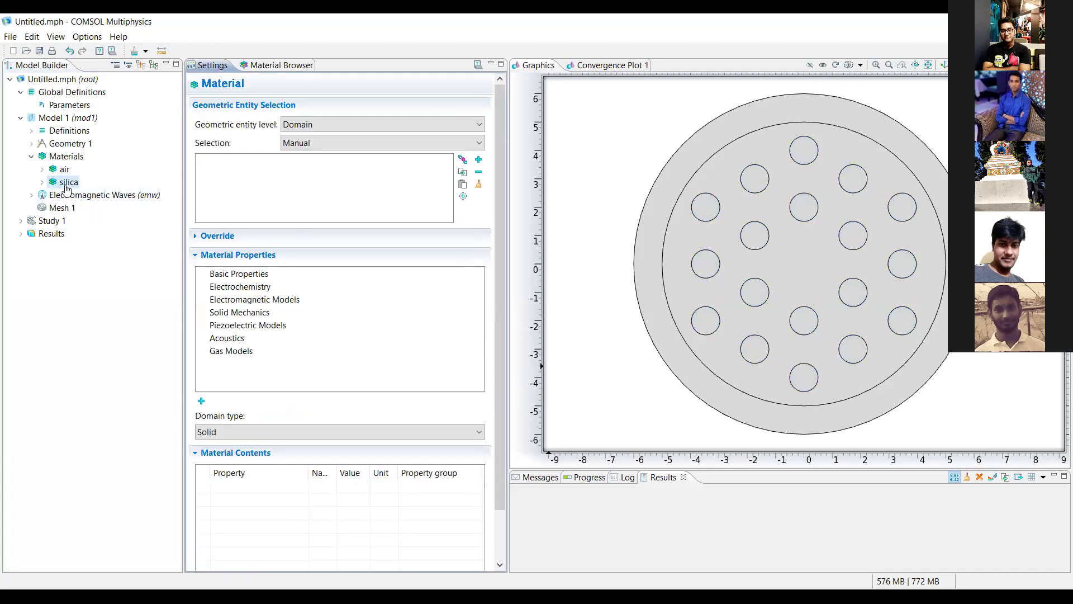
click(665, 182)
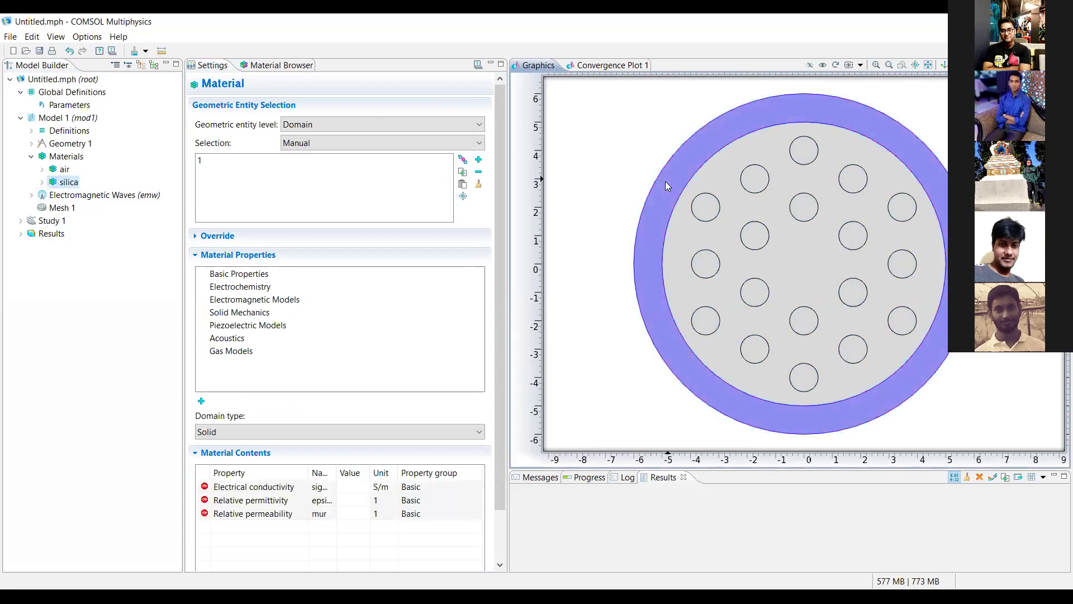
click(745, 200)
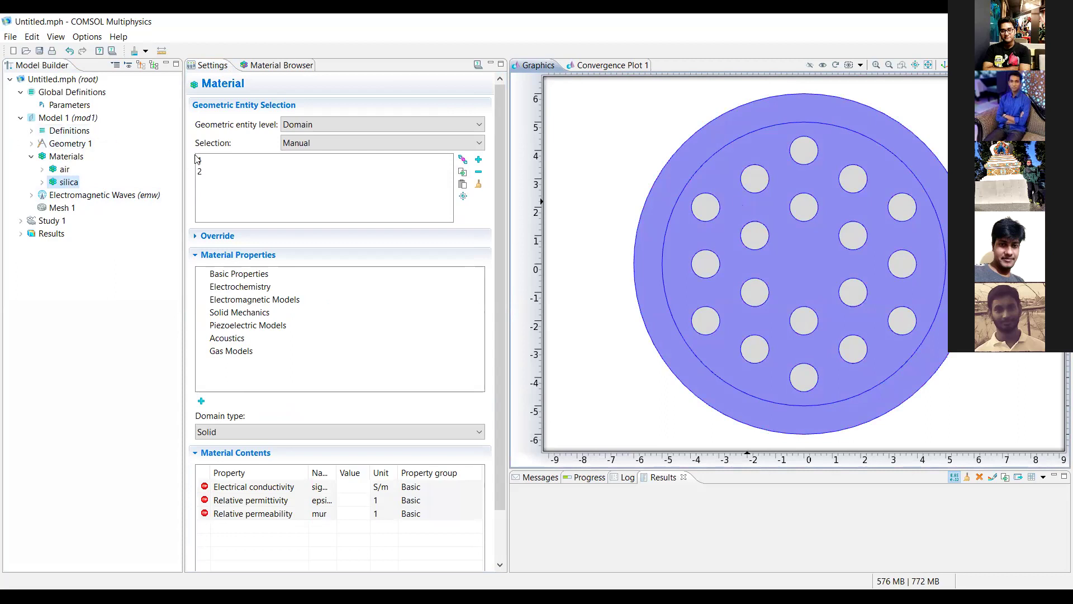
click(202, 171)
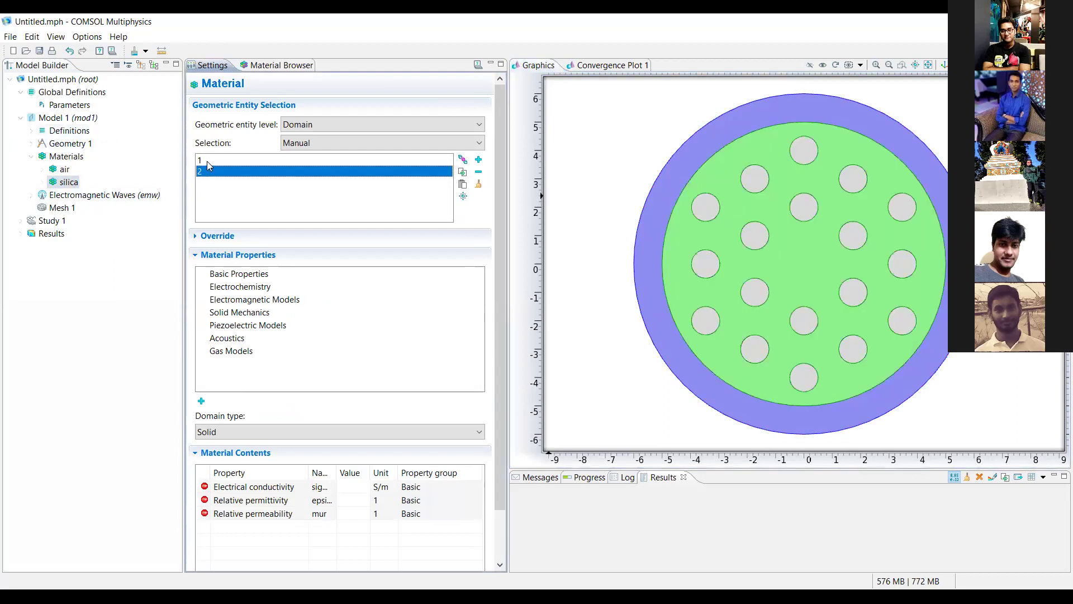
click(207, 161)
click(210, 174)
- Add the electromagnetic Refractive index (n) property to the silica material
scroll(495, 307, down, 2)
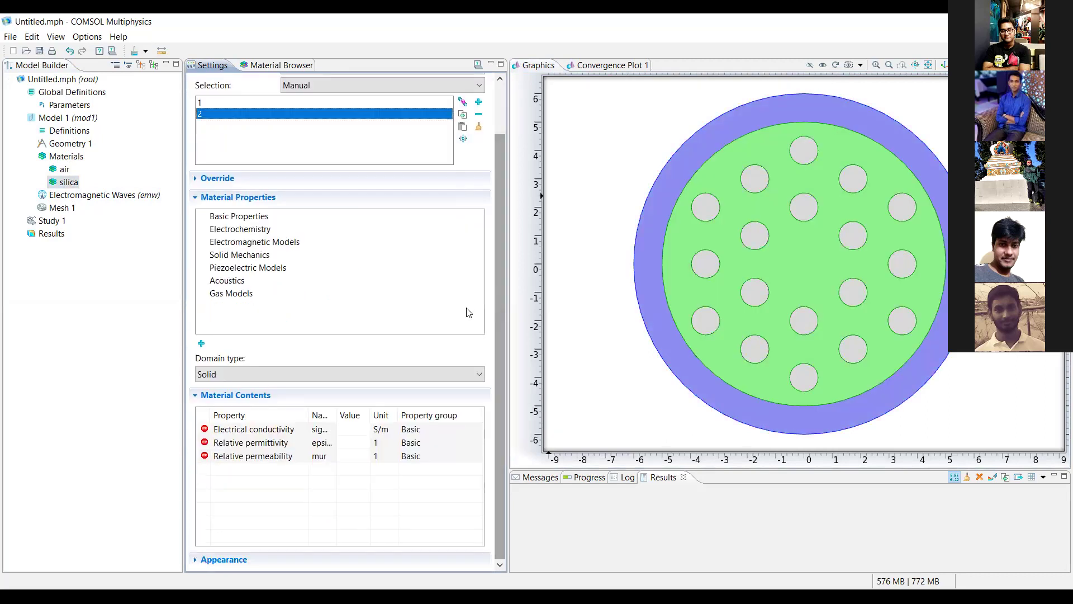
click(205, 242)
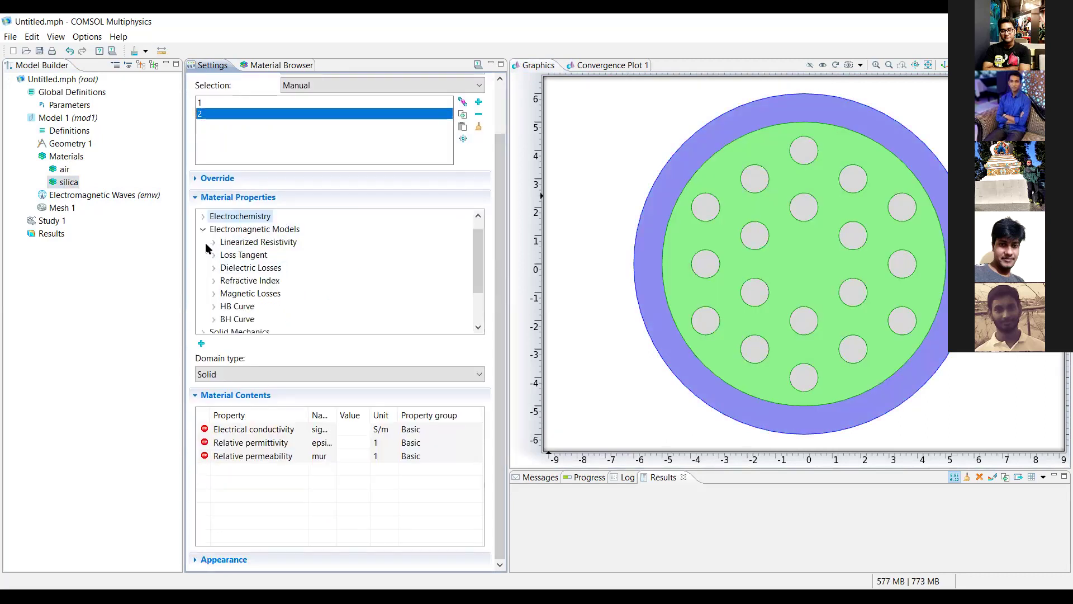
click(215, 281)
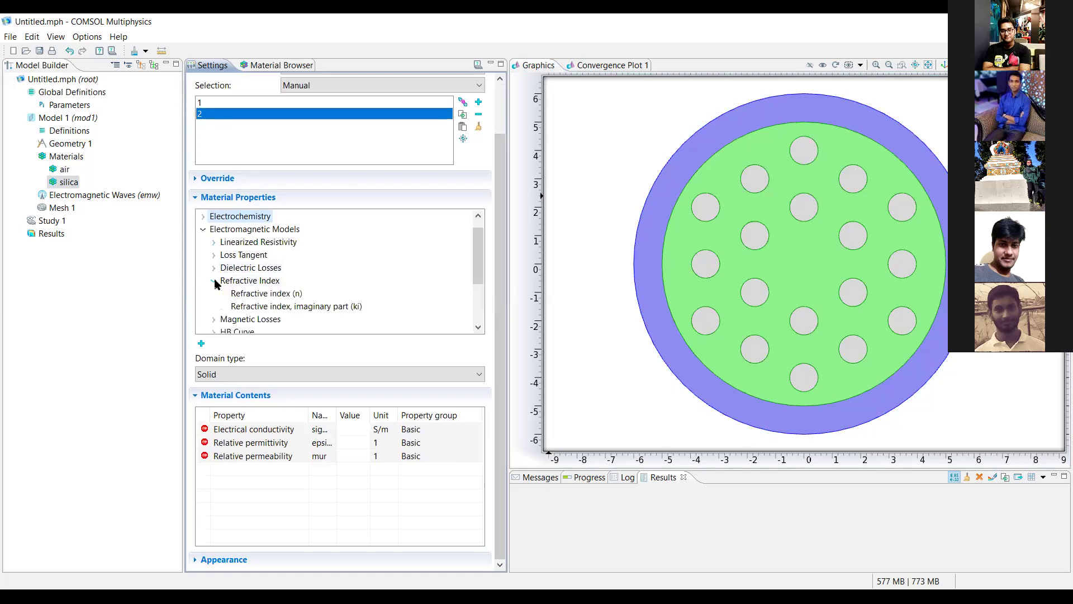
click(201, 343)
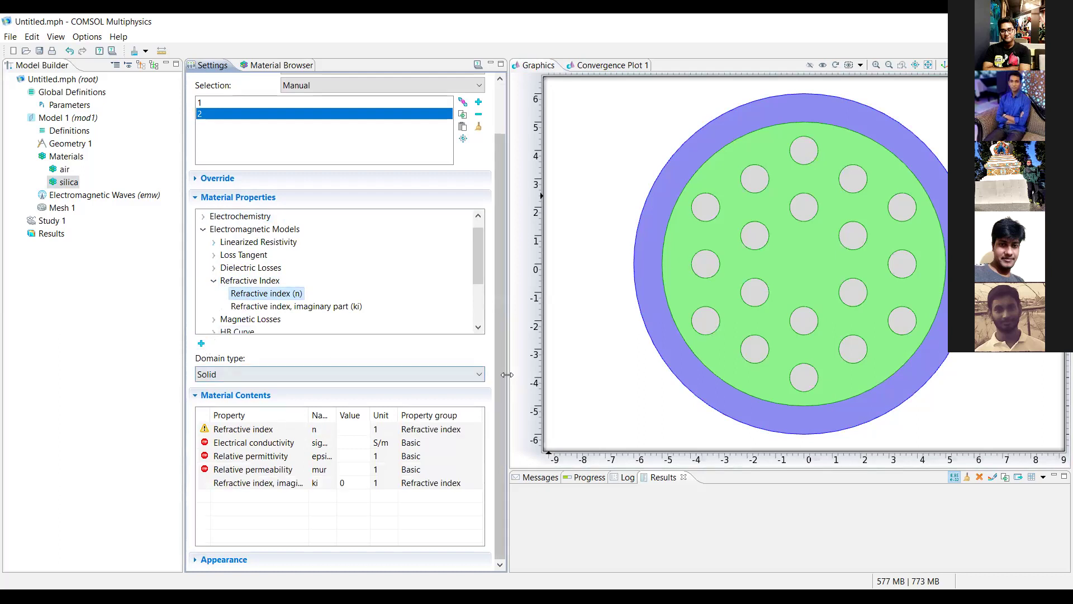
- Set silica's electrical conductivity to 0 S/m, relative permeability to 1 and relative permittivity to 3.9
click(347, 429)
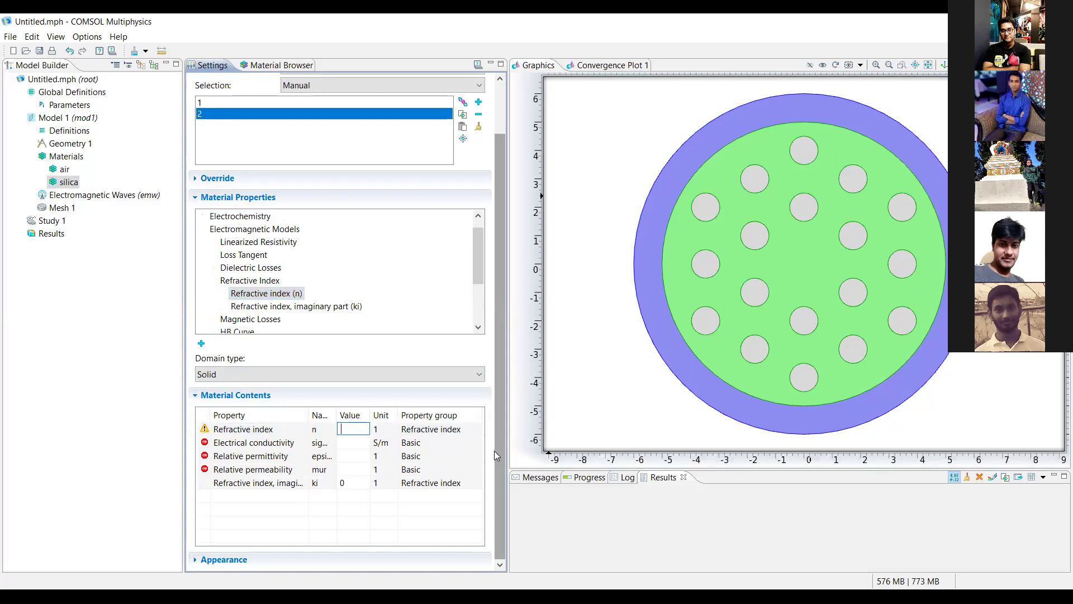
click(345, 442)
click(355, 428)
click(351, 443)
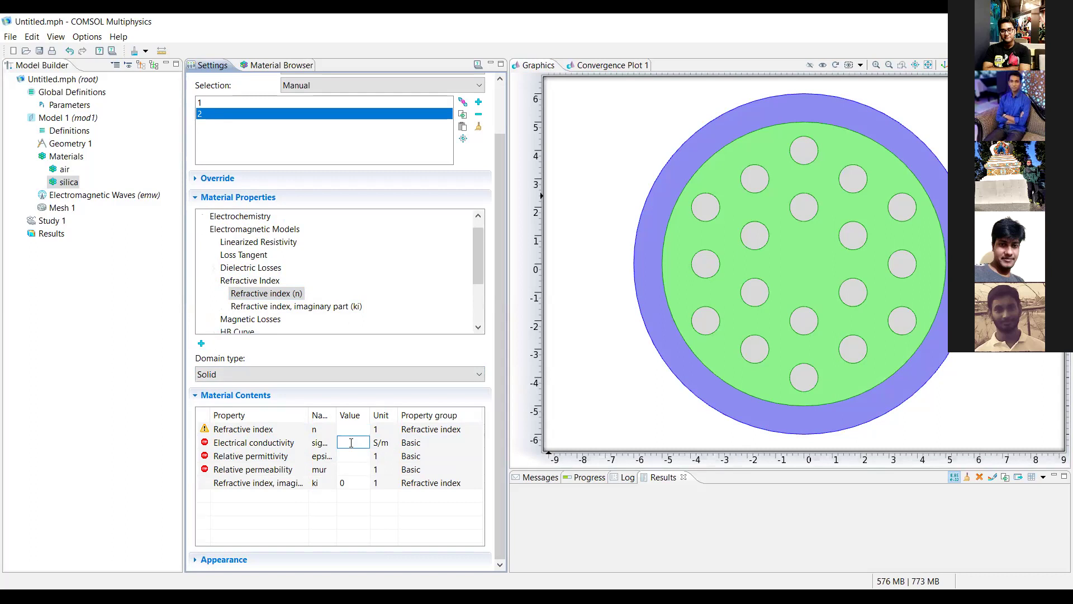
text(0)
click(349, 457)
click(352, 469)
text(1)
click(351, 455)
text(3.9)
click(348, 506)
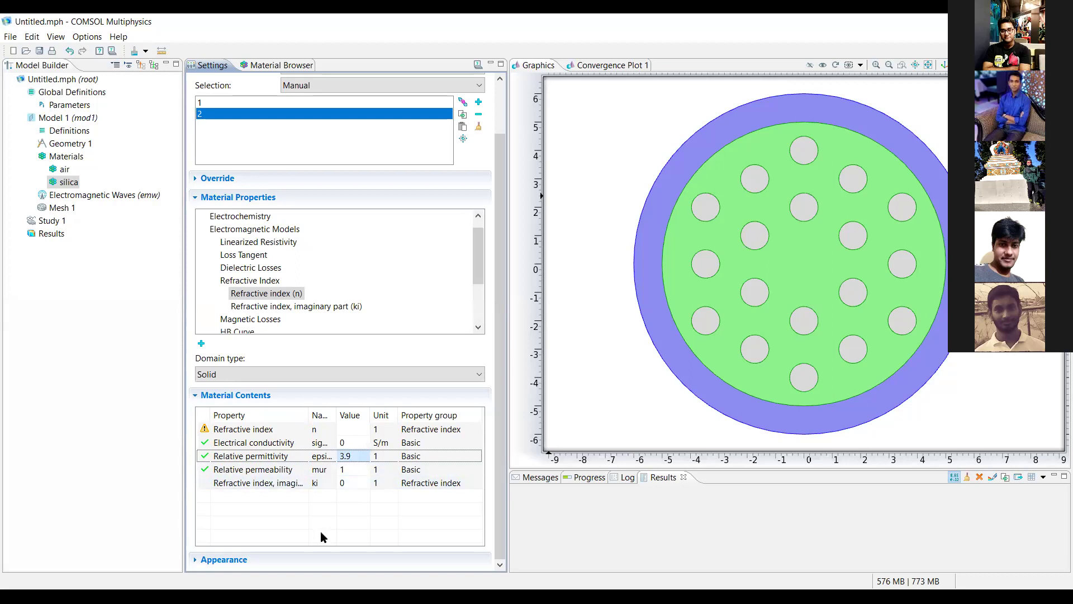
- Switch to DESIGN.pptx in PowerPoint and show the Sellmeier Equation slide with its coefficients as a slide show
click(349, 427)
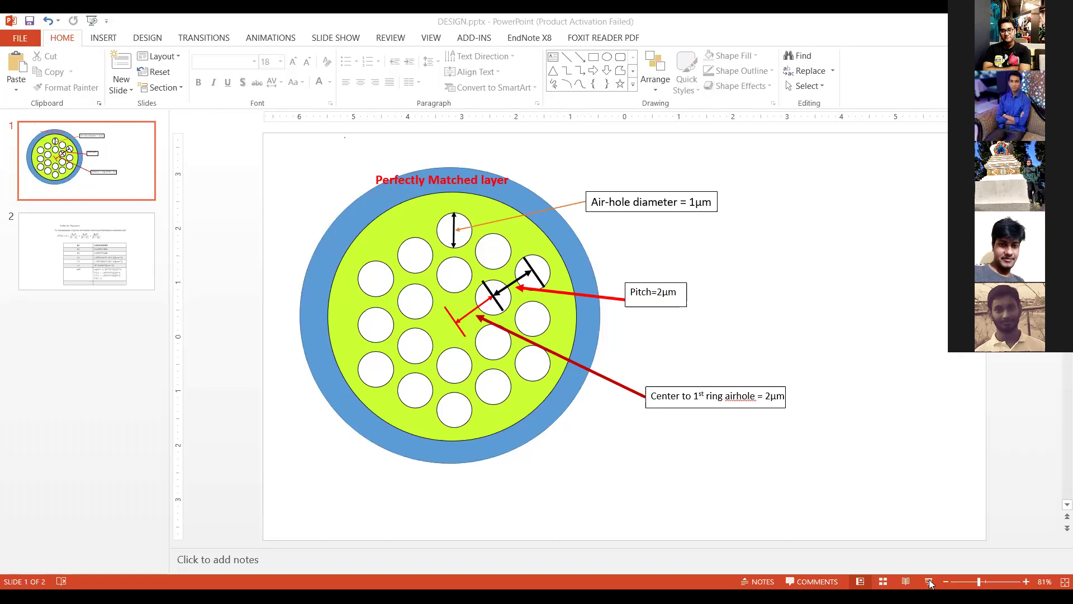
click(929, 581)
click(922, 508)
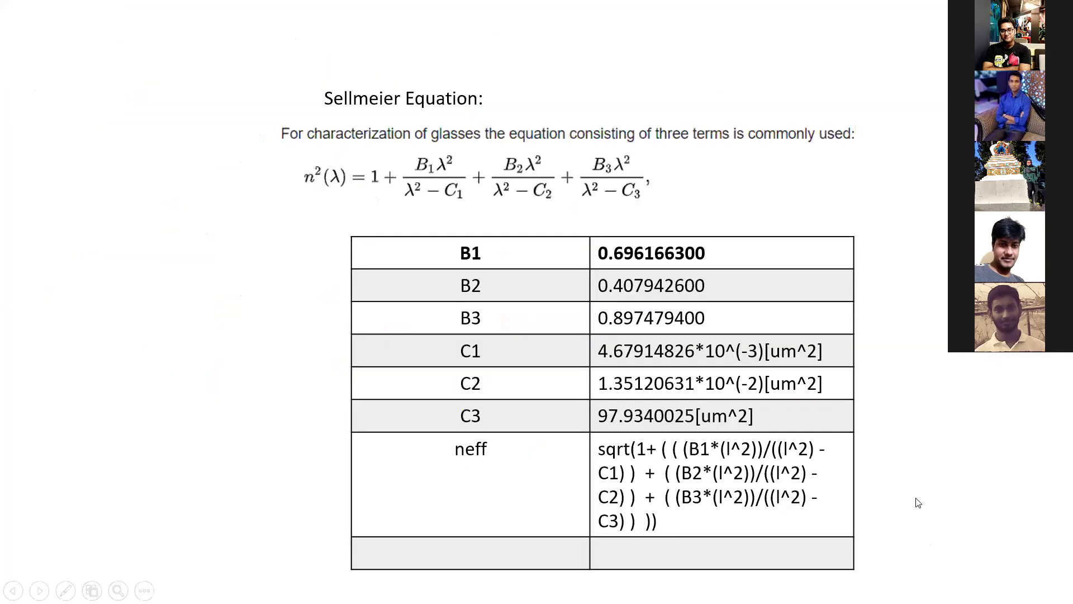
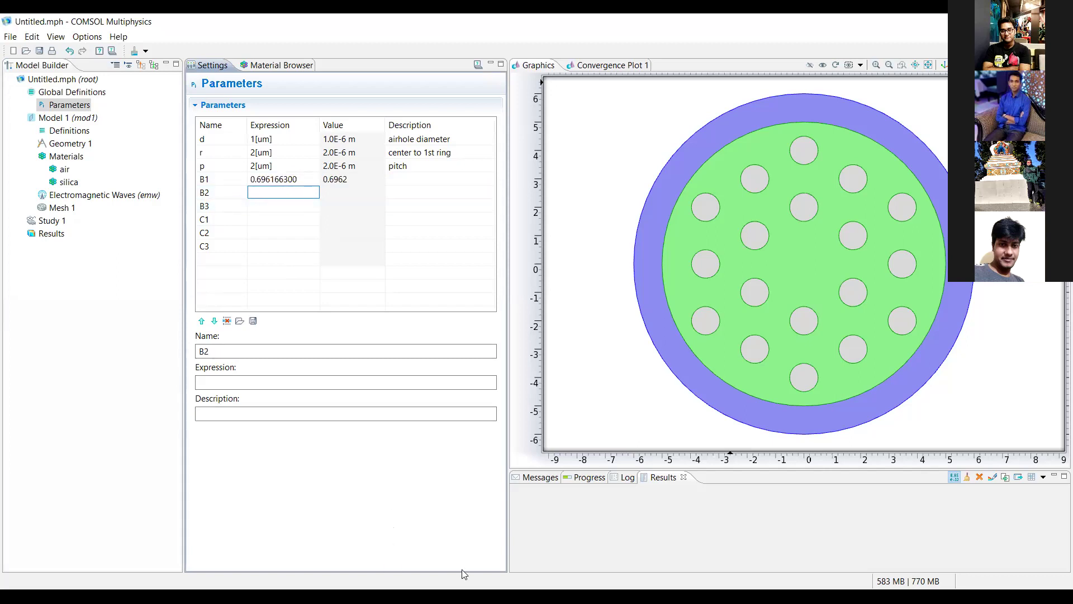
- Copy the Sellmeier coefficients from the presentation into the COMSOL parameters, setting B2 to 0.407942600 and B3 to 0.897479400
key(alt+Tab)
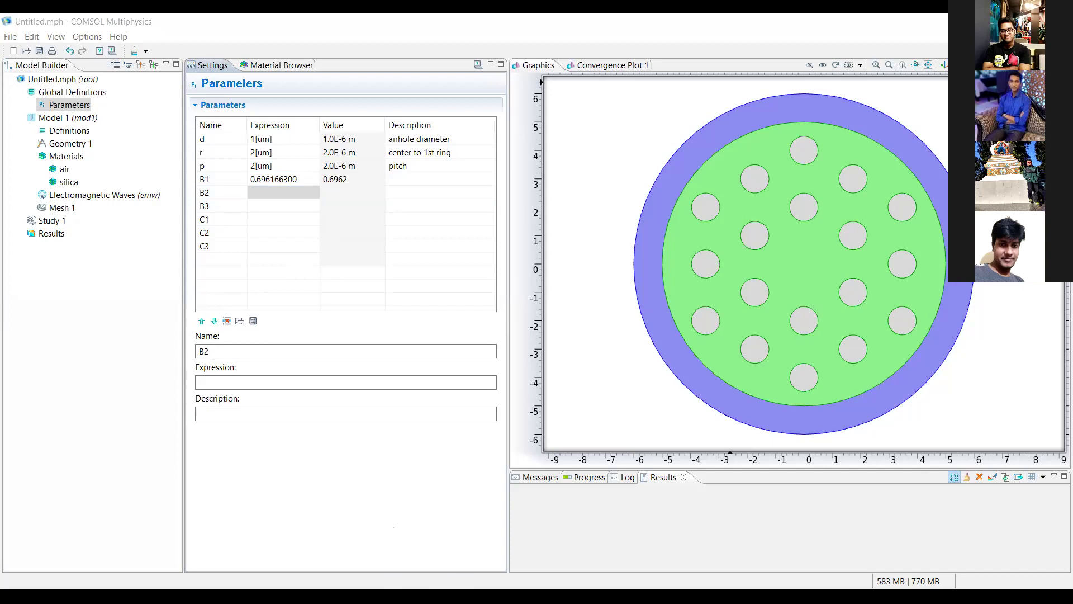
click(286, 192)
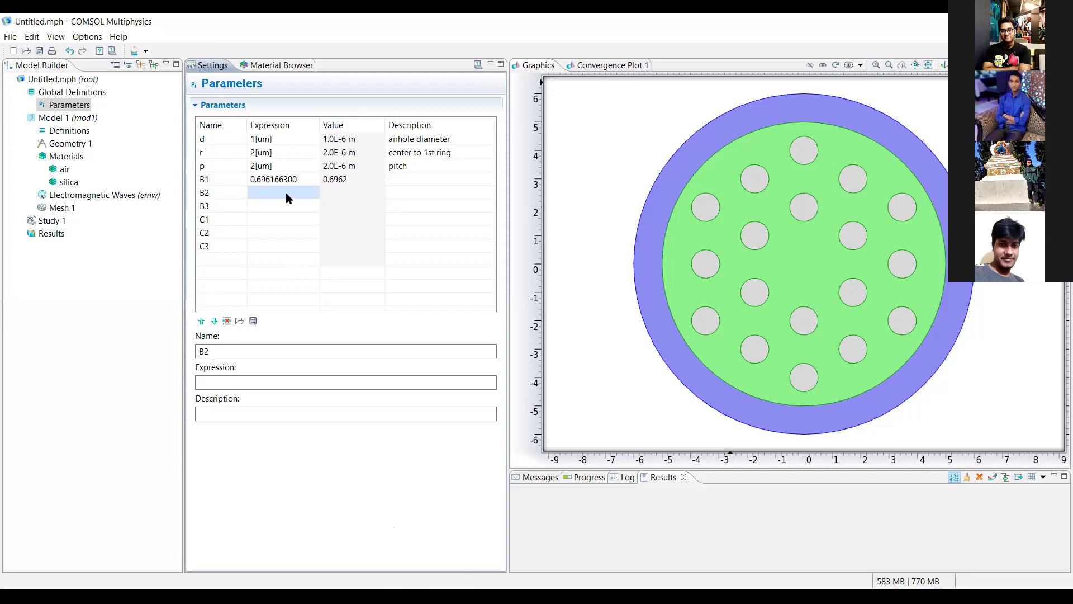
text(0.407942600)
click(284, 206)
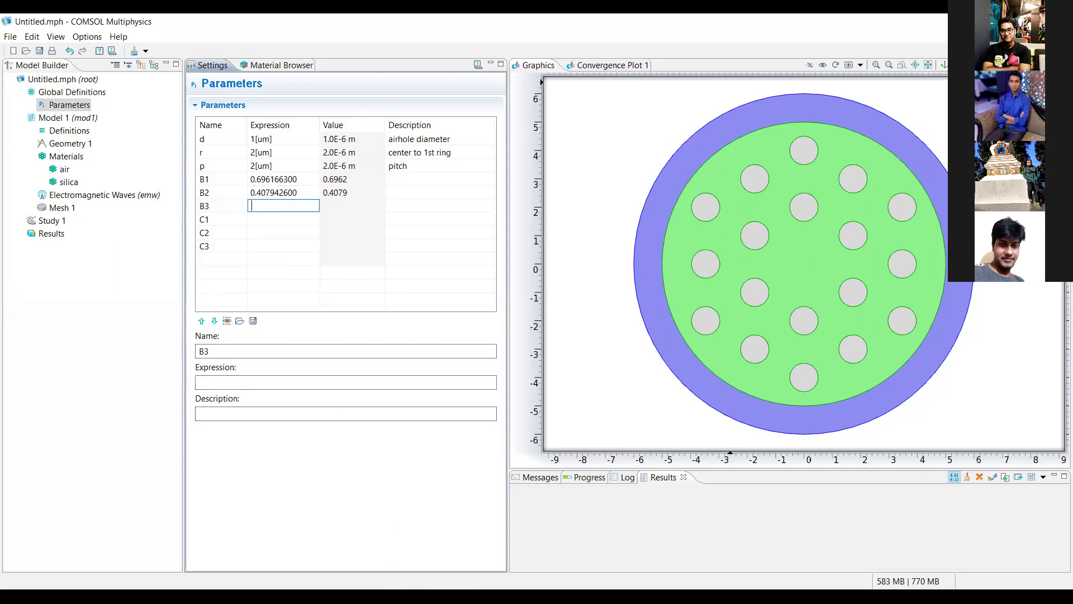
key(alt+Tab)
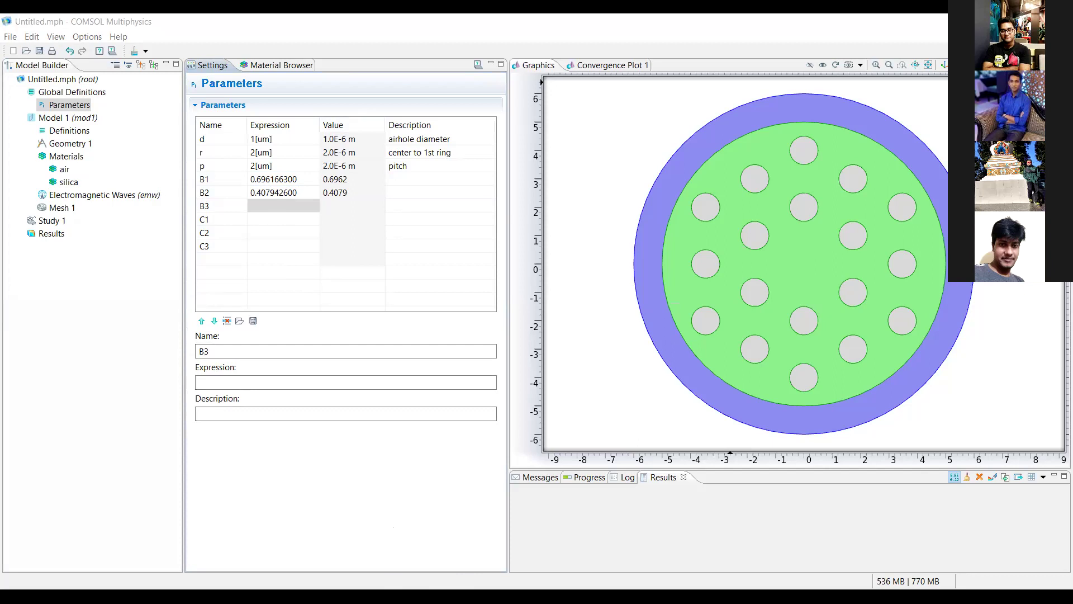
click(287, 206)
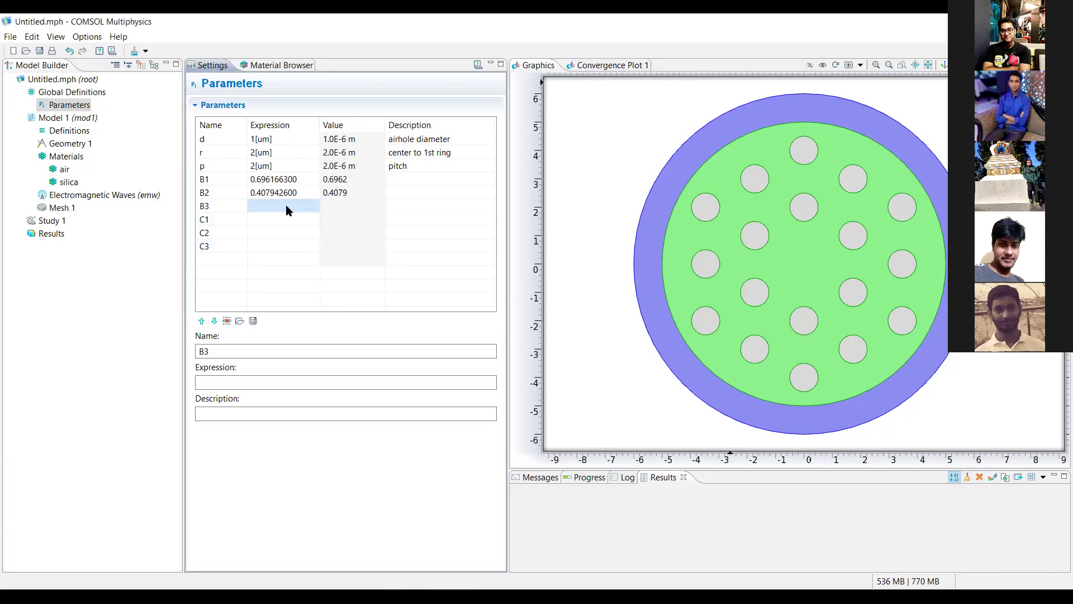
text(0.897479400)
- Copy the C1 coefficient from the presentation and enter 4.67914826*10^(-3)[um^2] as parameter C1's expression
click(281, 219)
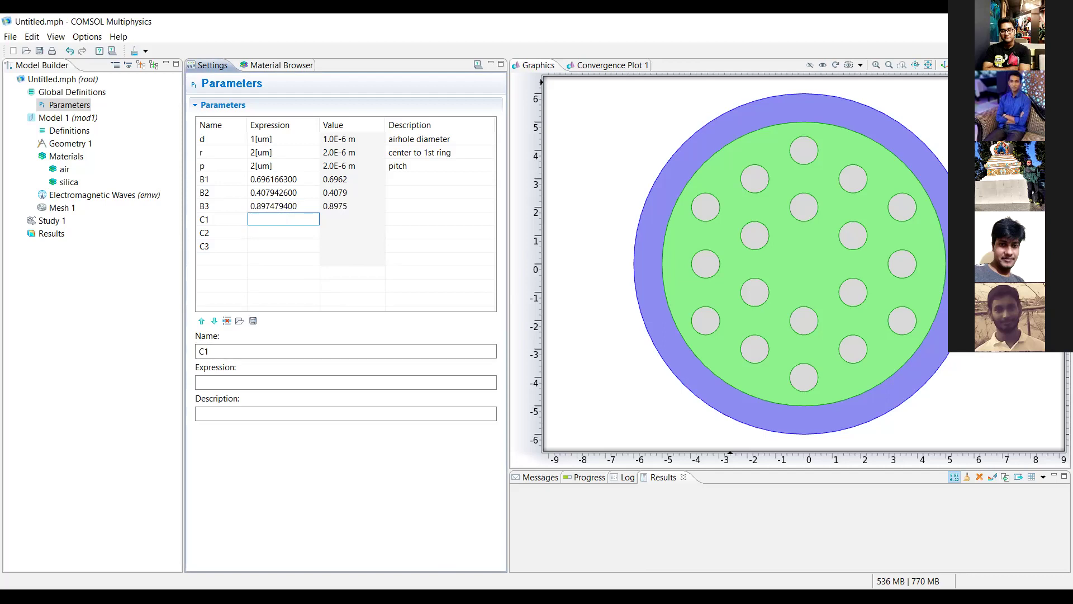
key(alt+Tab)
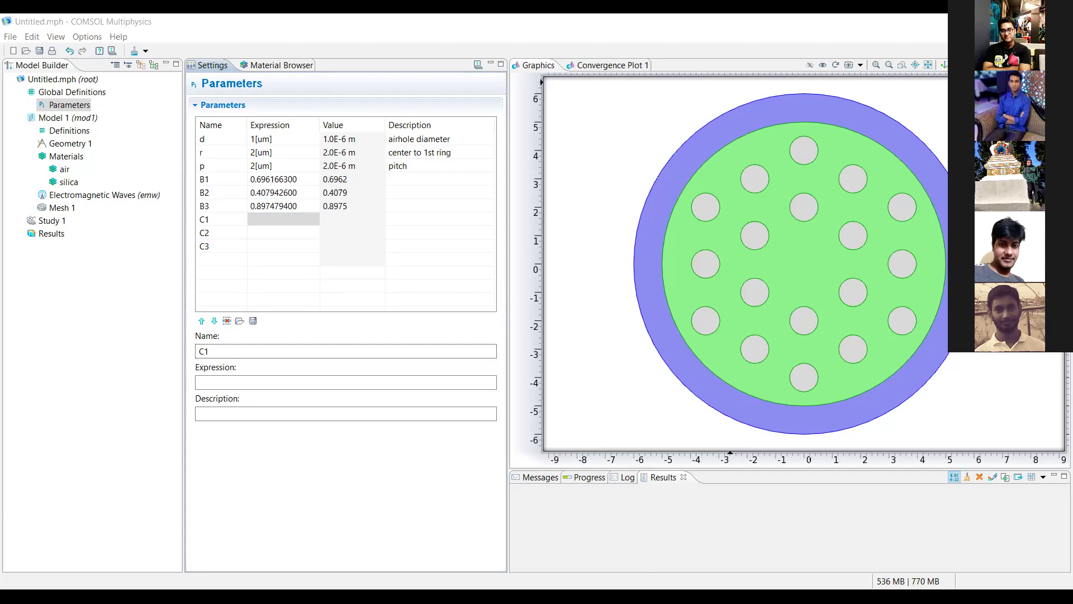
click(285, 218)
click(286, 218)
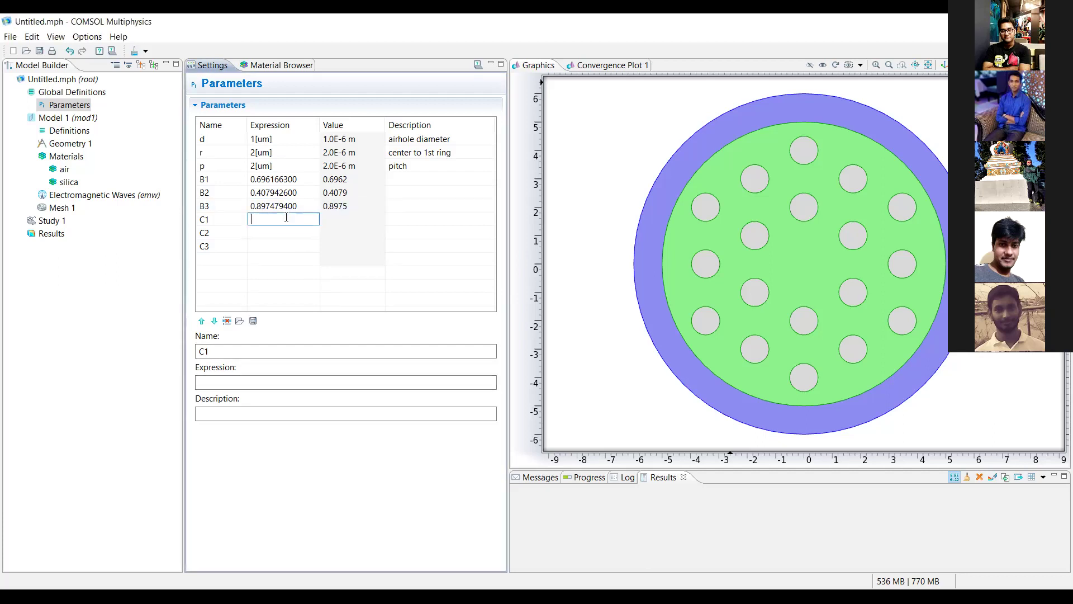
key(ctrl+v)
- Copy the C2 coefficient from the presentation and enter 1.35120631*10^(-2)[um^2] as parameter C2's expression
click(279, 233)
click(279, 232)
key(alt+Tab)
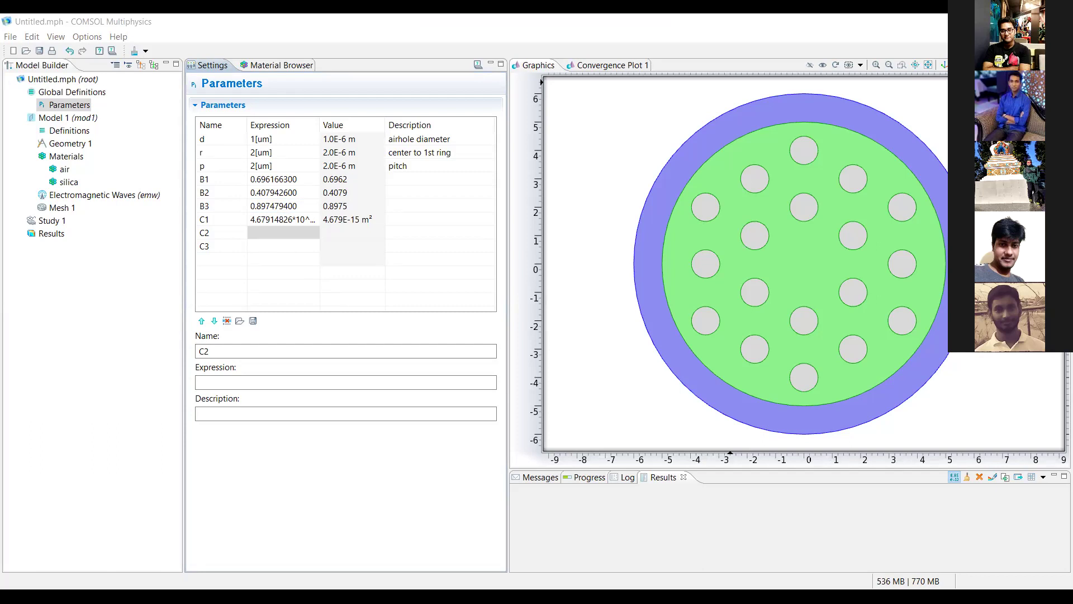
click(288, 220)
click(280, 232)
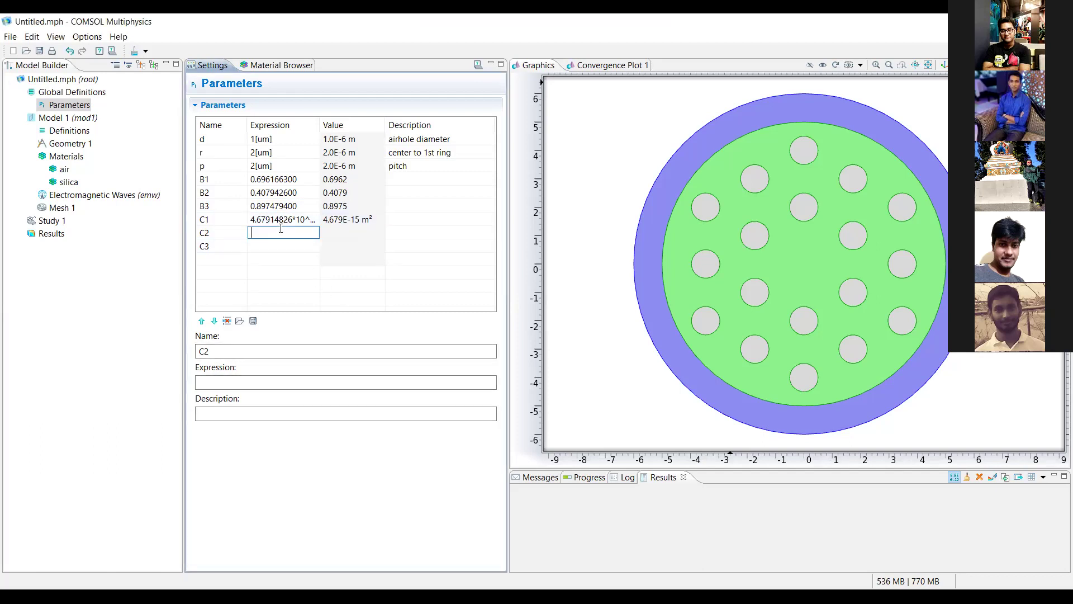
key(ctrl+v)
- Copy the C3 coefficient from the presentation and set parameter C3's expression to 97.9340025[um^2]
click(282, 246)
click(283, 246)
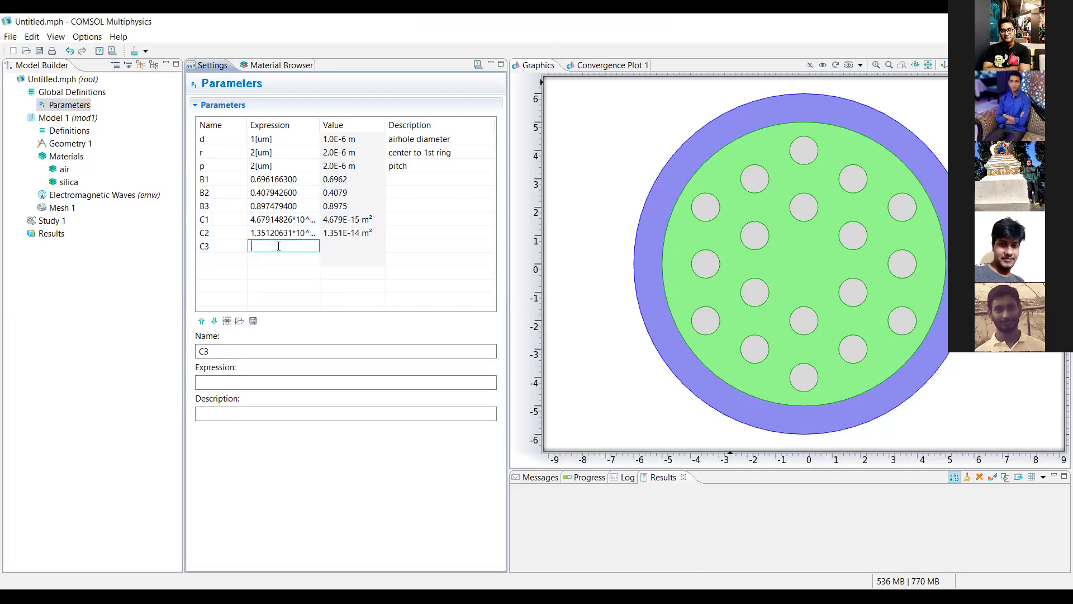
key(alt+Tab)
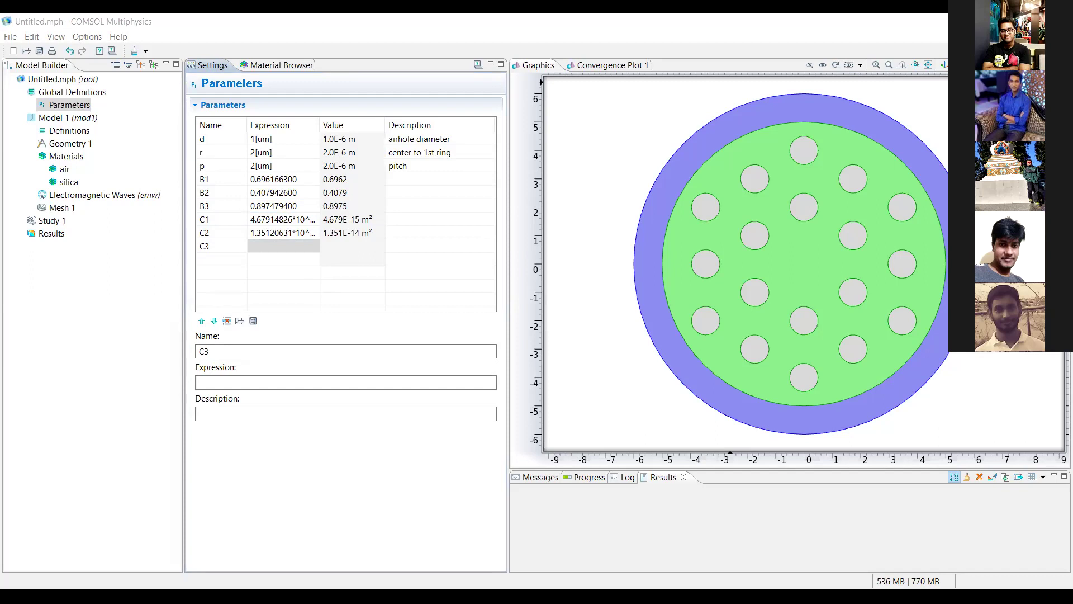
click(282, 246)
click(283, 246)
text(97.9340025[um^2])
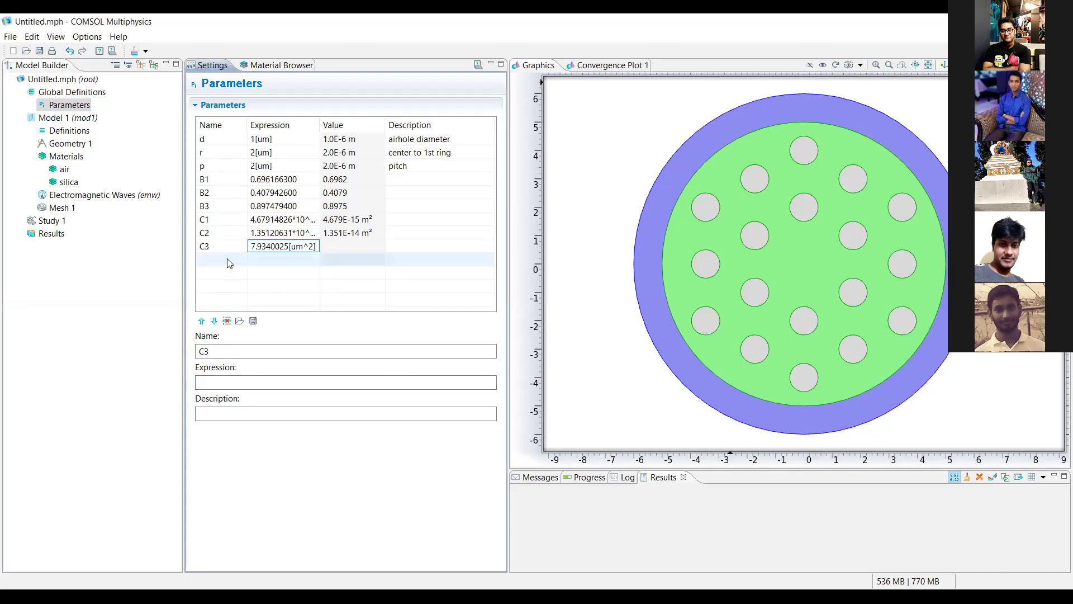
- Add a parameter n with the presentation's Sellmeier expression sqrt(1+(((B1*(l^2))/((l^2)-C1))+((B2*(l^2))/((l^2)-C2))+((B3*(l^2))/((l^2)-C3))))
click(228, 259)
text(NE)
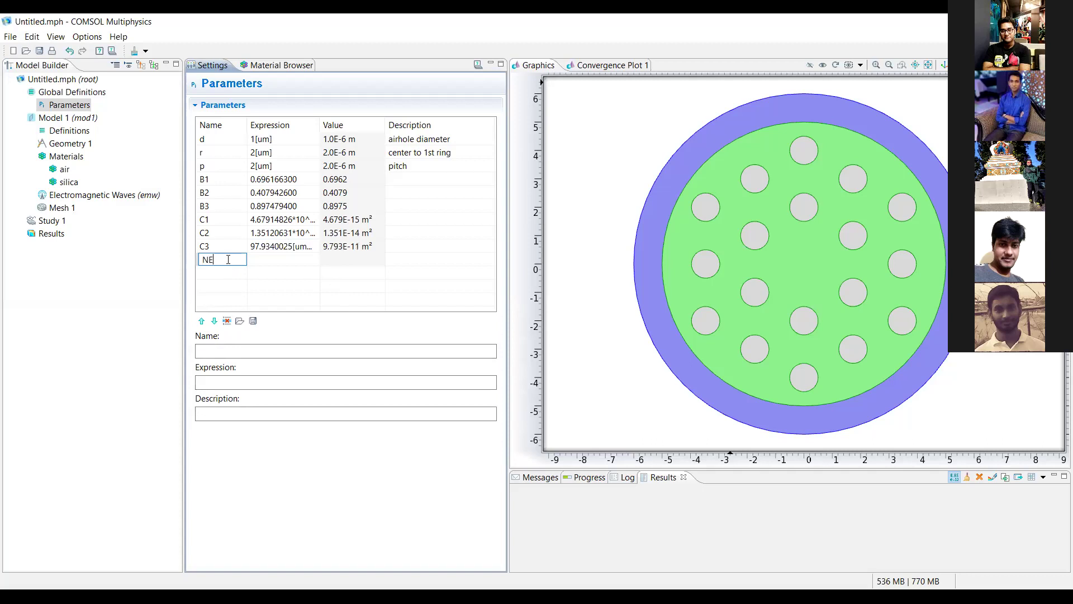
key(BackSpace)
key(BackSpace)
text(n)
click(275, 260)
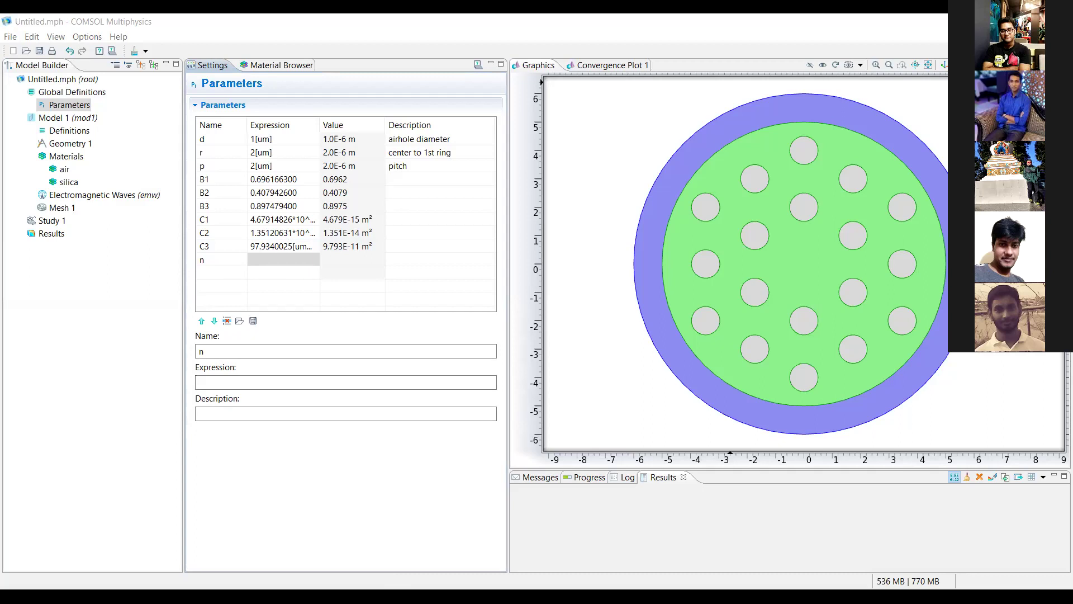
click(289, 258)
key(ctrl+v)
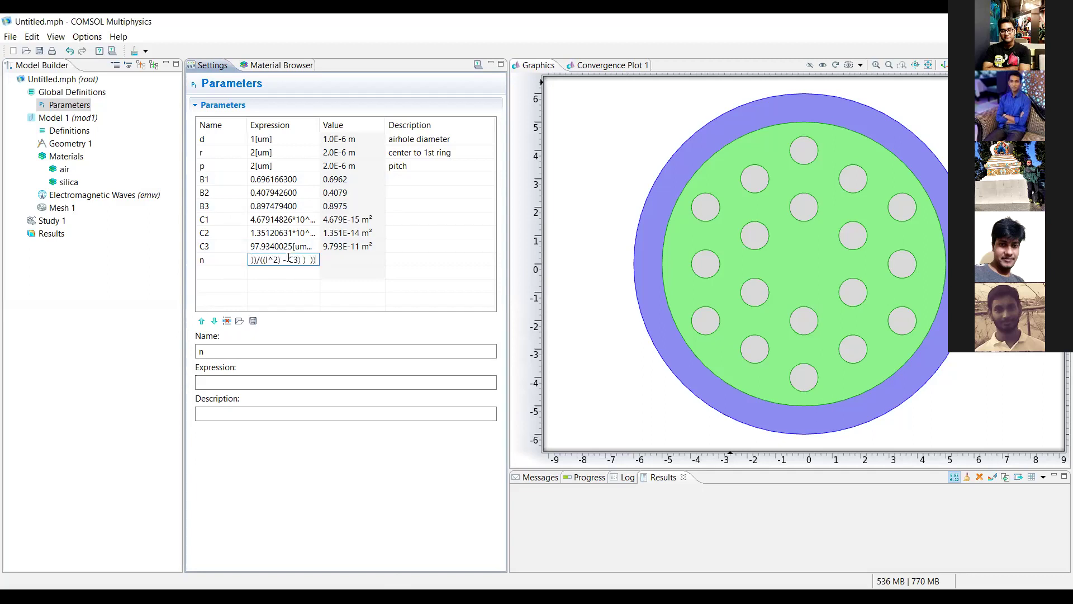
click(342, 288)
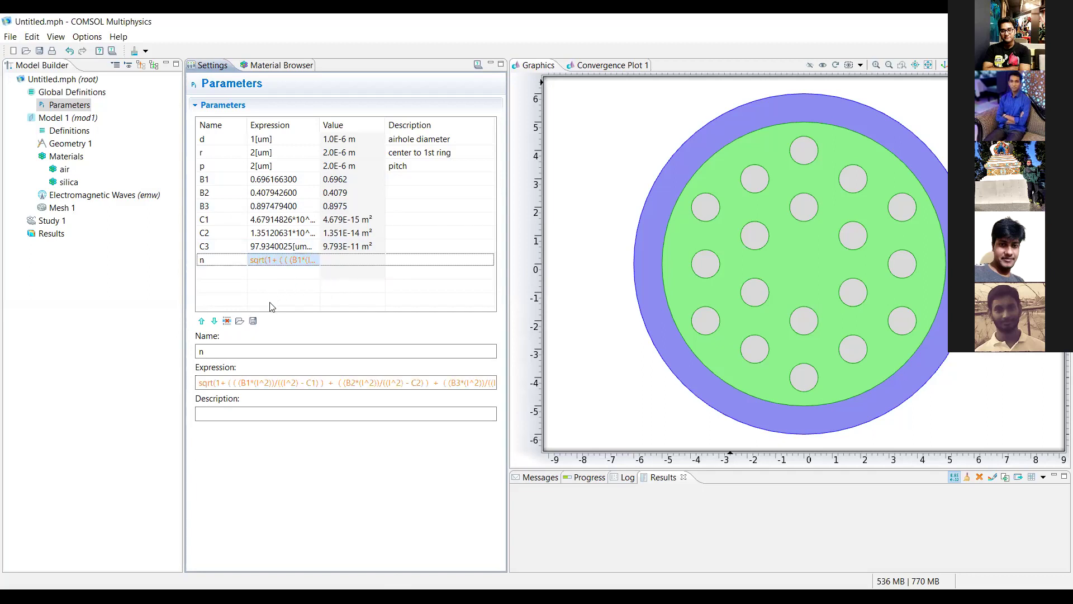
- Add a parameter l for the wavelength with the expression 1.55[um]
click(214, 274)
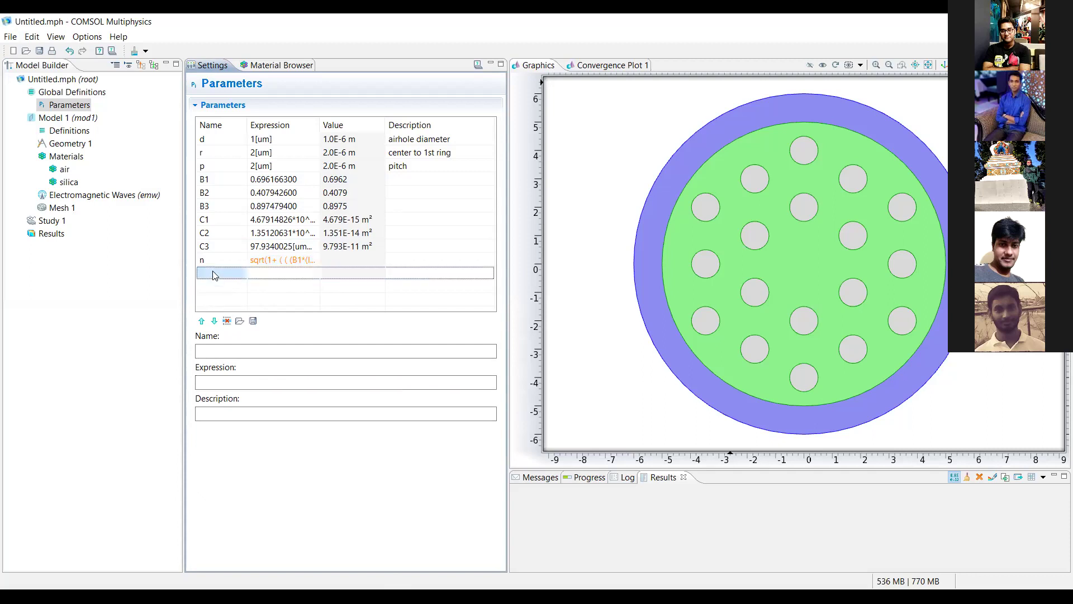
click(213, 273)
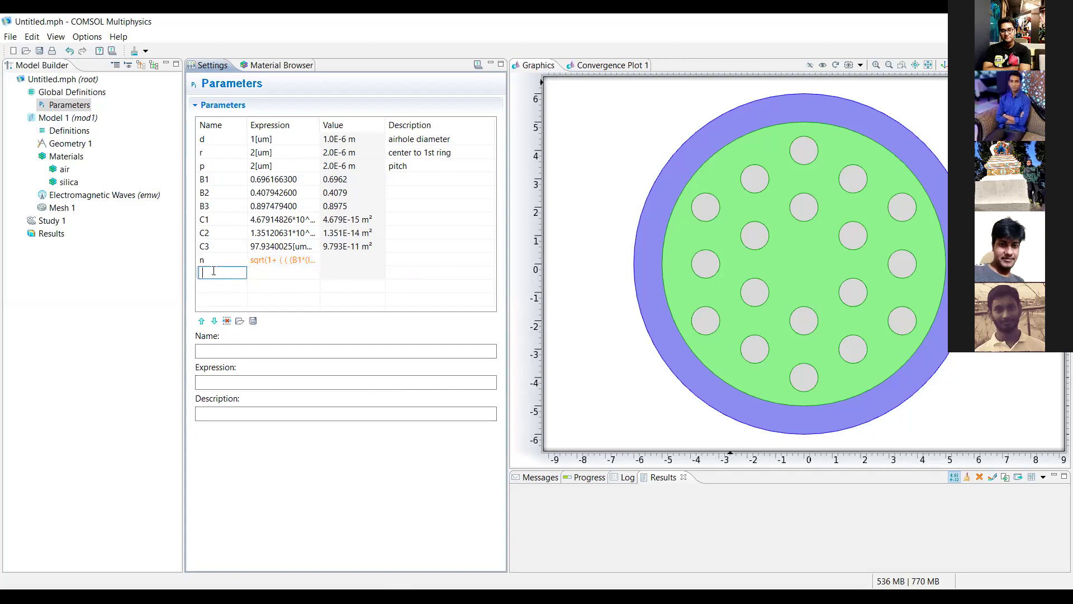
text(l)
click(272, 272)
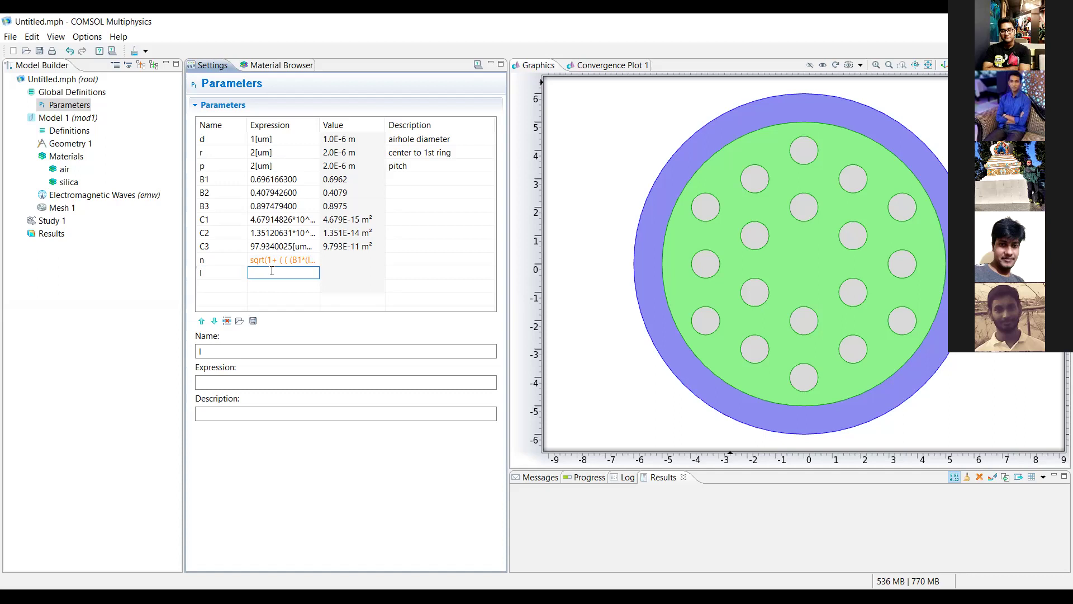
text(1.55[um])
click(258, 286)
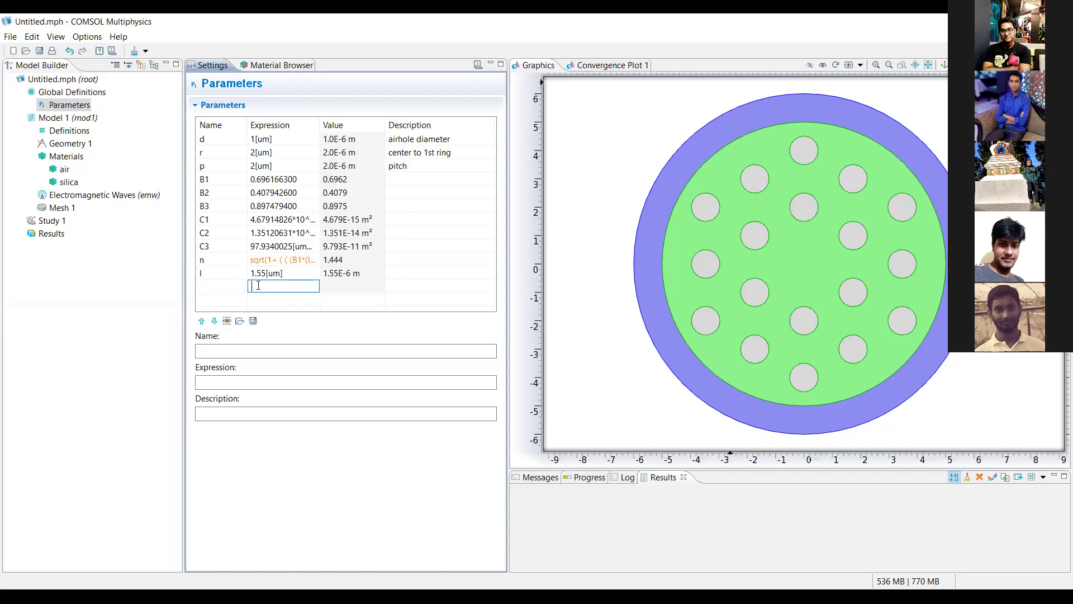
click(238, 288)
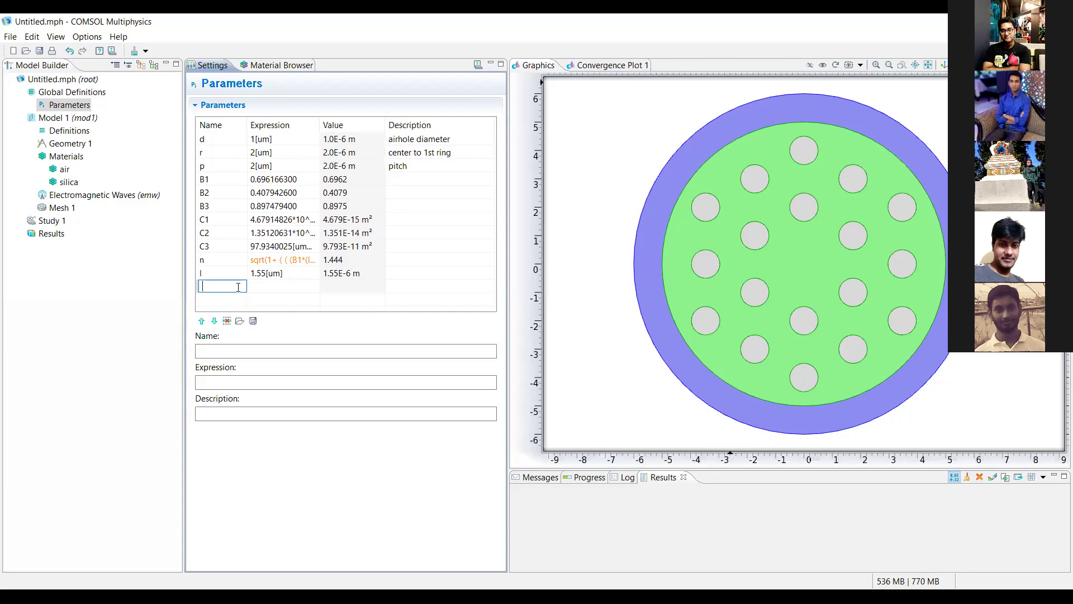
click(277, 274)
click(284, 286)
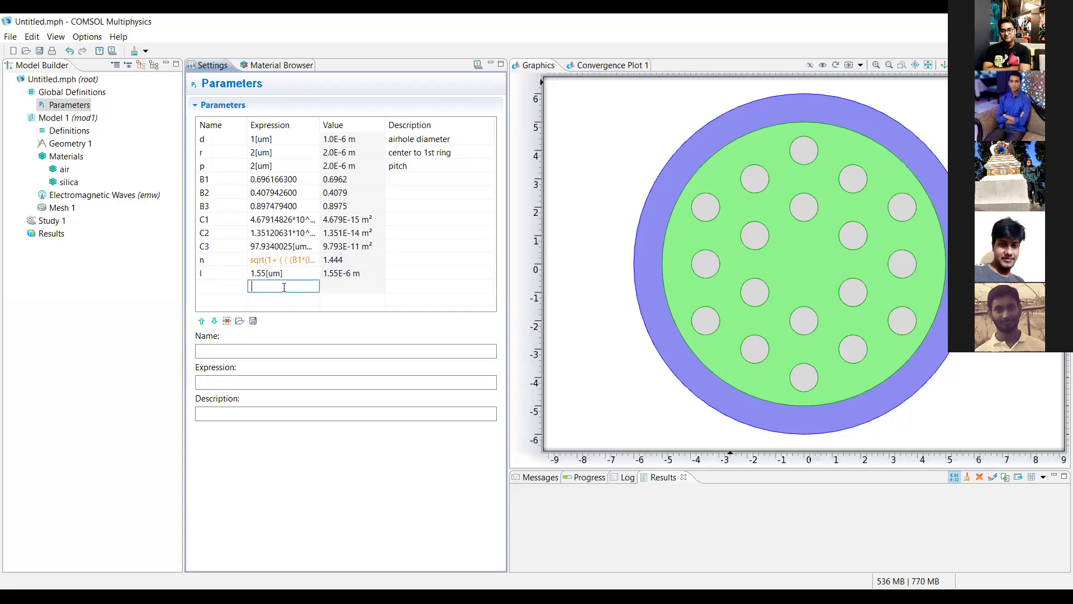
click(227, 291)
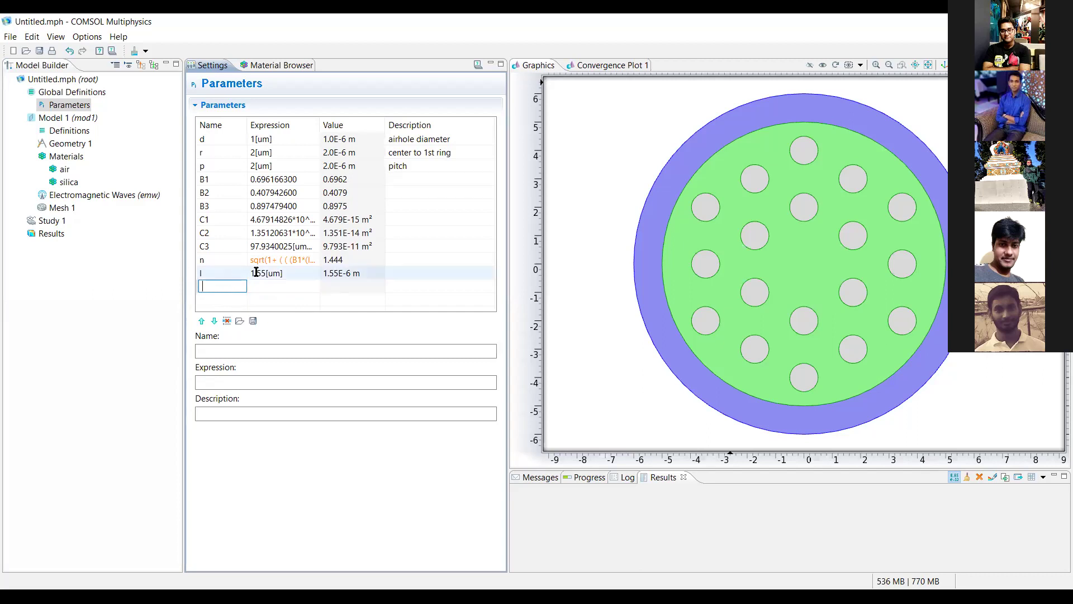
click(250, 274)
click(275, 287)
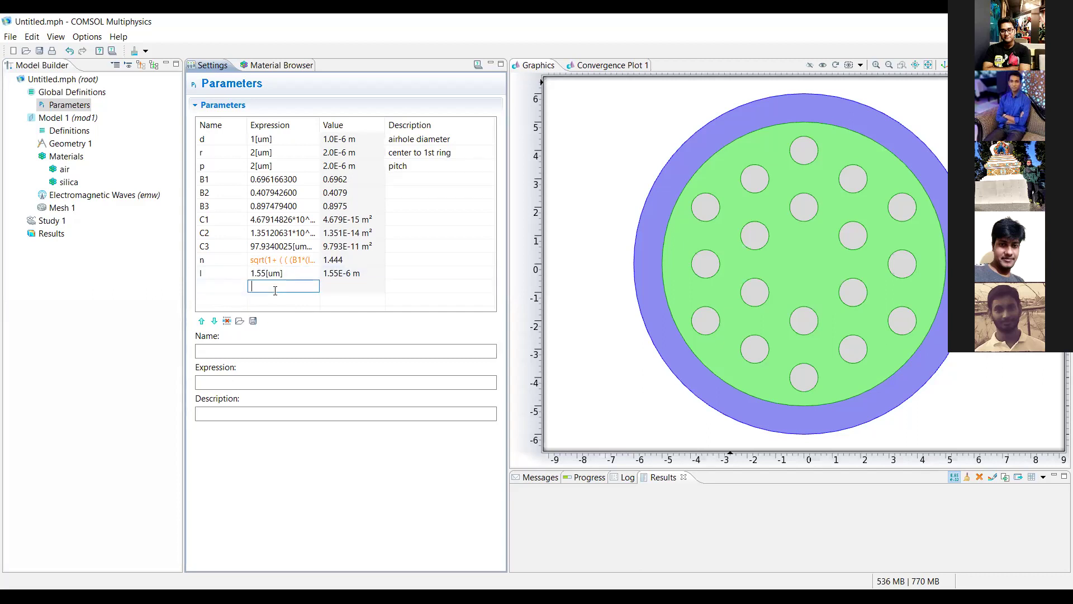
click(230, 287)
click(220, 260)
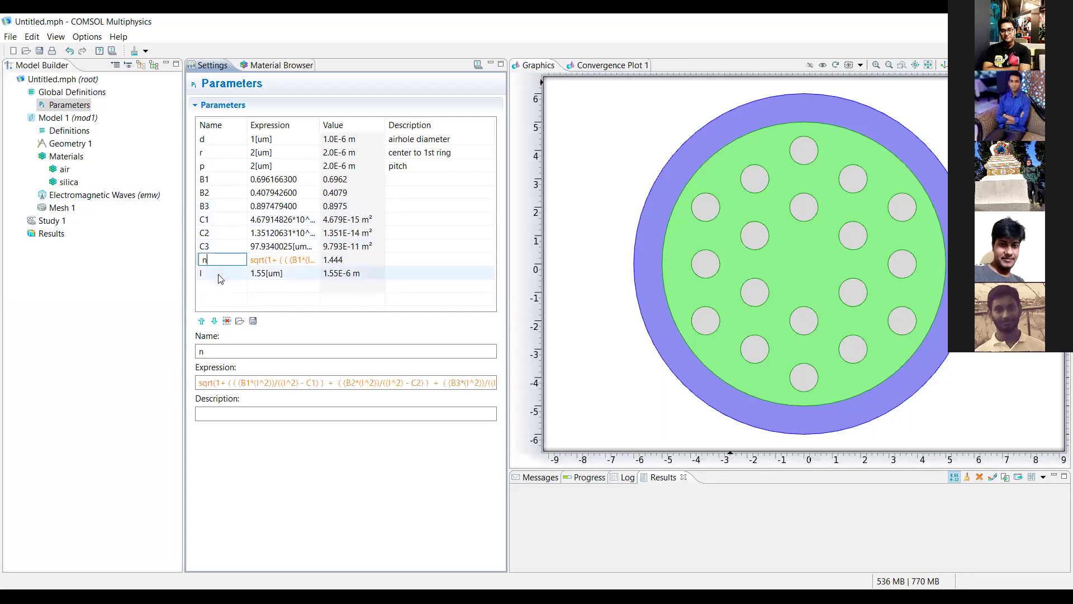
click(218, 284)
click(209, 260)
- Set the refractive index of the silica material to the parameter n
click(68, 182)
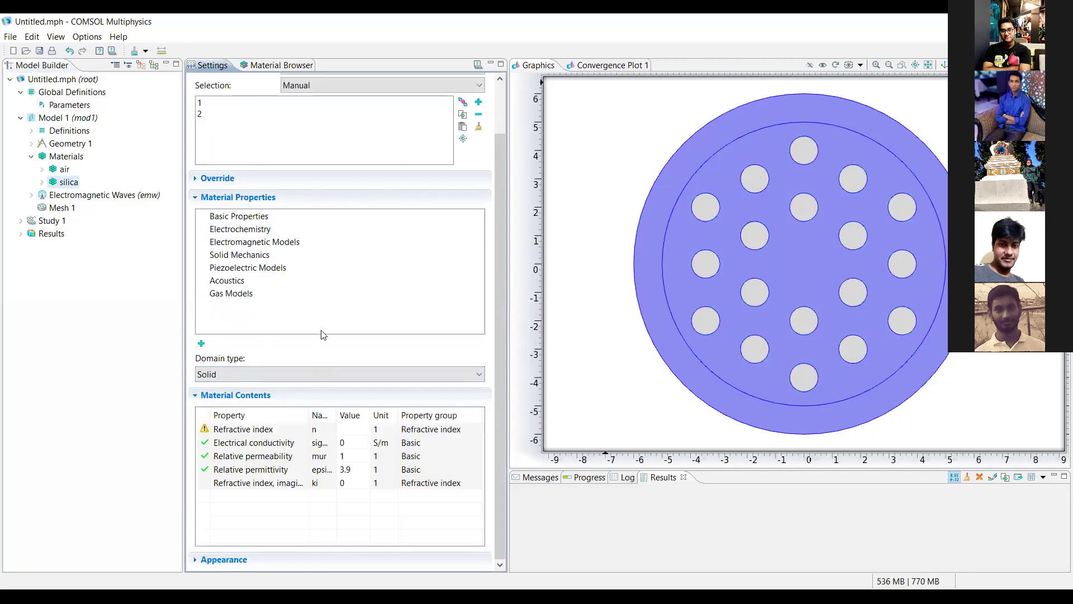
click(354, 429)
text(n)
click(301, 523)
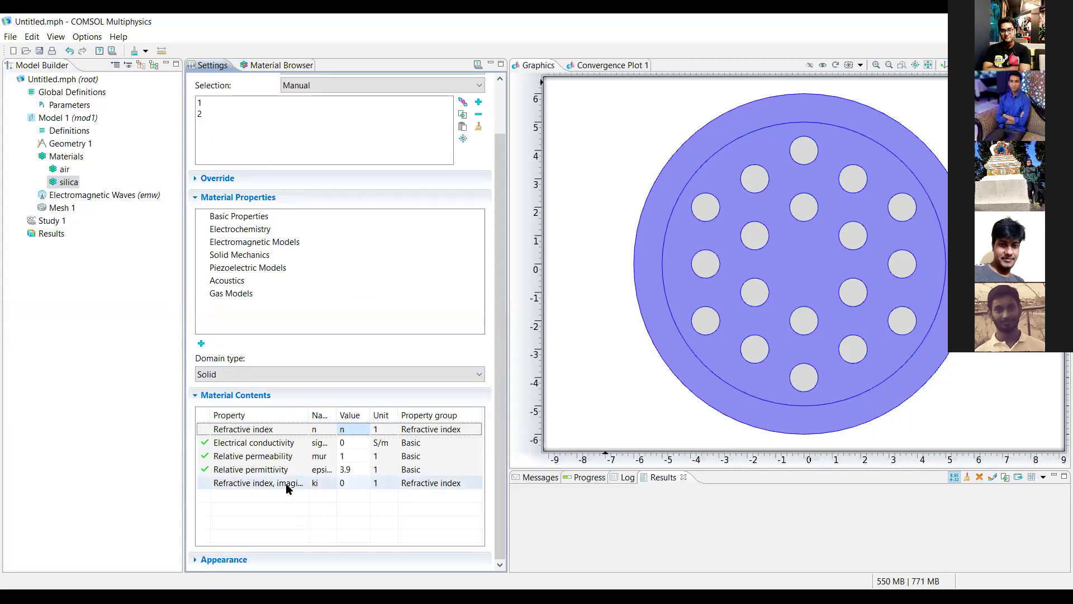
click(346, 485)
click(347, 484)
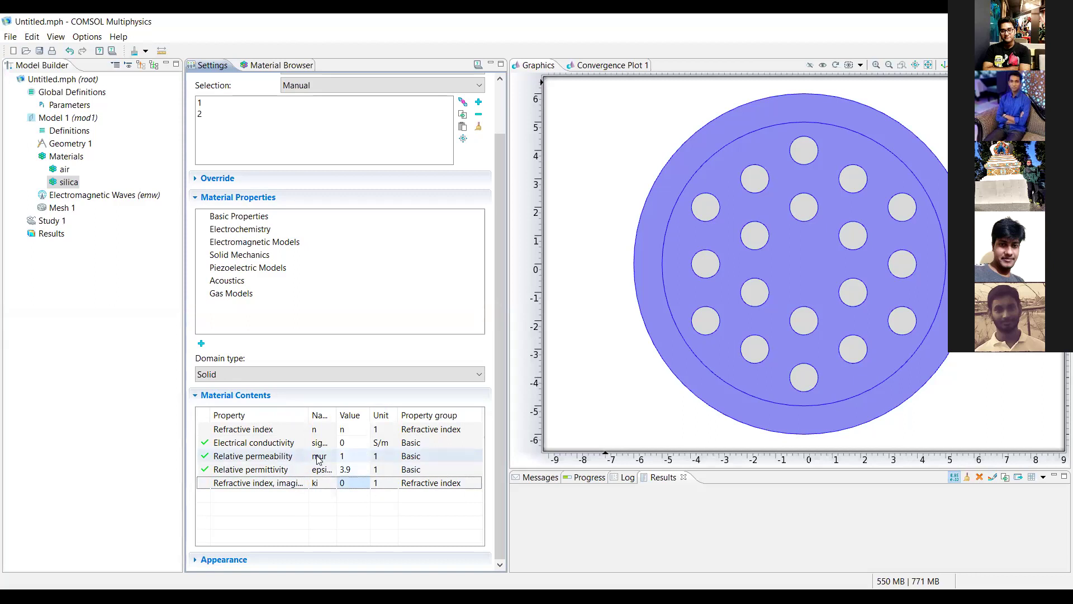
click(343, 471)
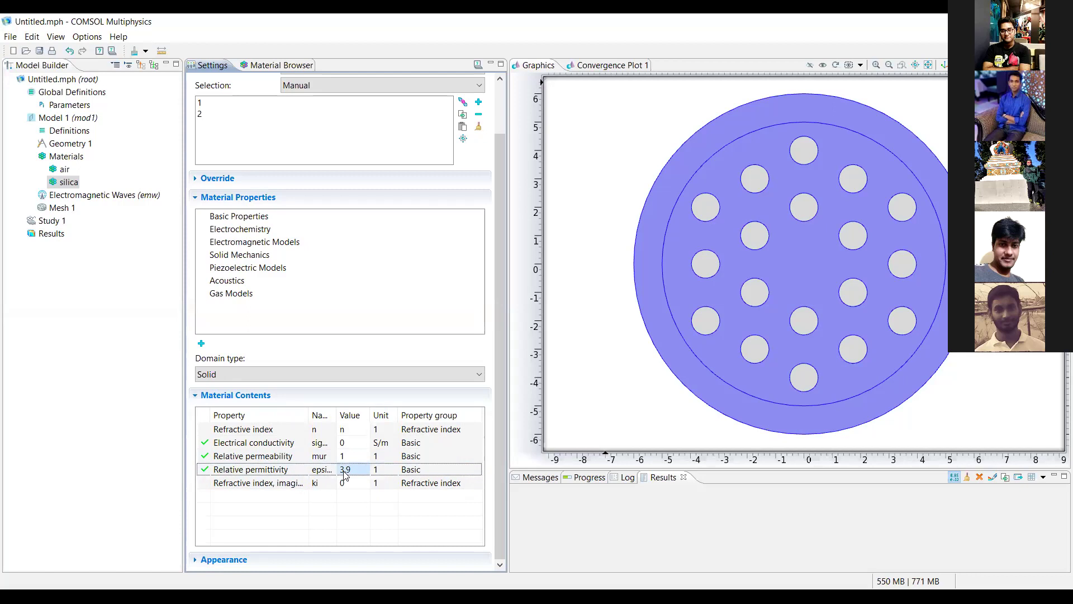
click(352, 455)
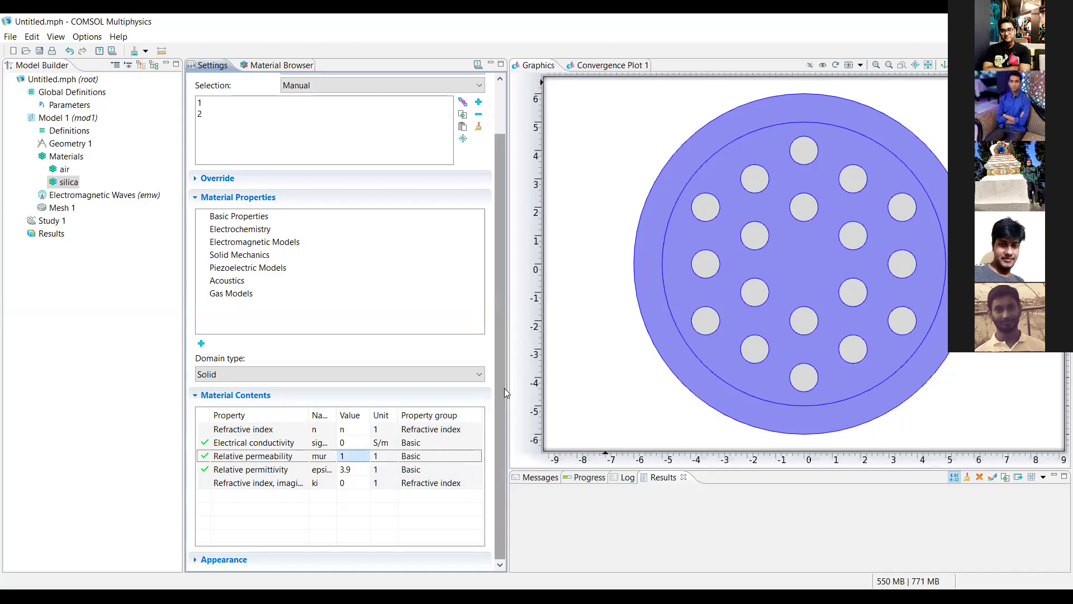
- Add a Perfectly Matched Layers feature and a Scattering Boundary Condition to the Electromagnetic Waves physics
double_click(37, 156)
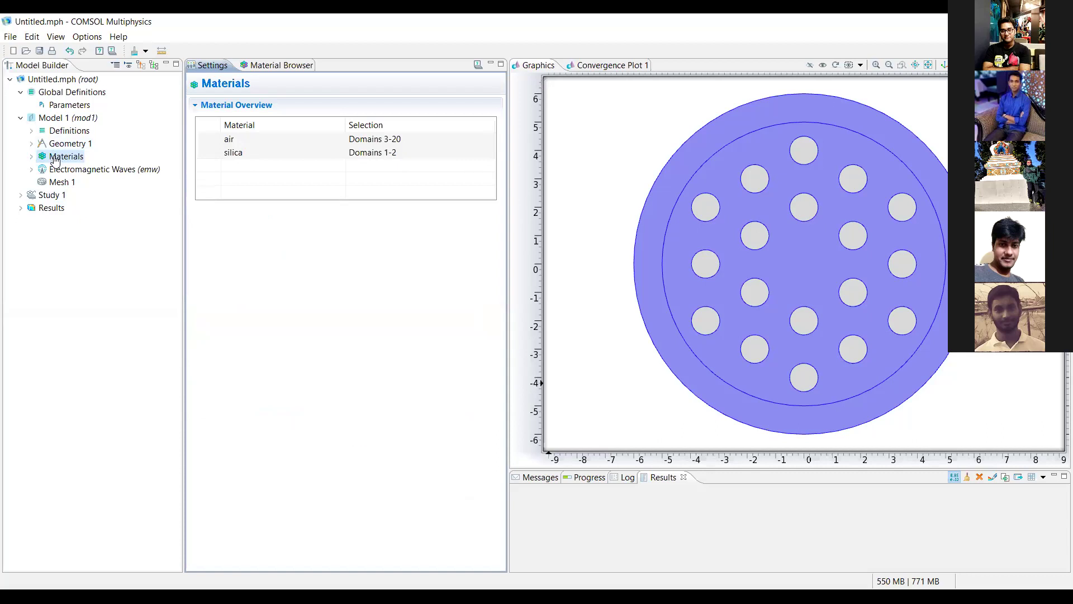
click(54, 171)
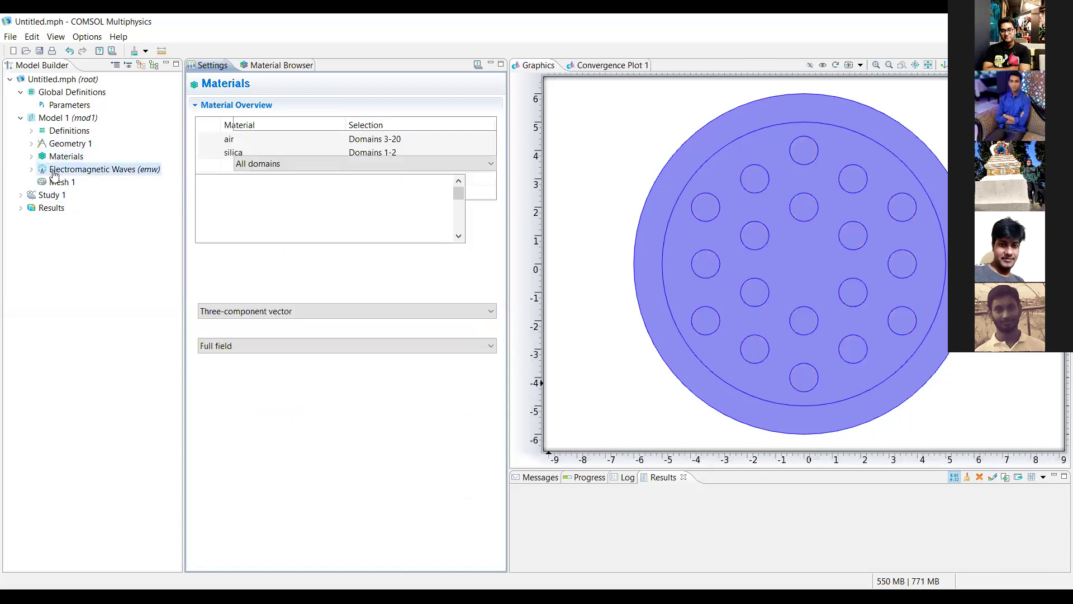
click(31, 169)
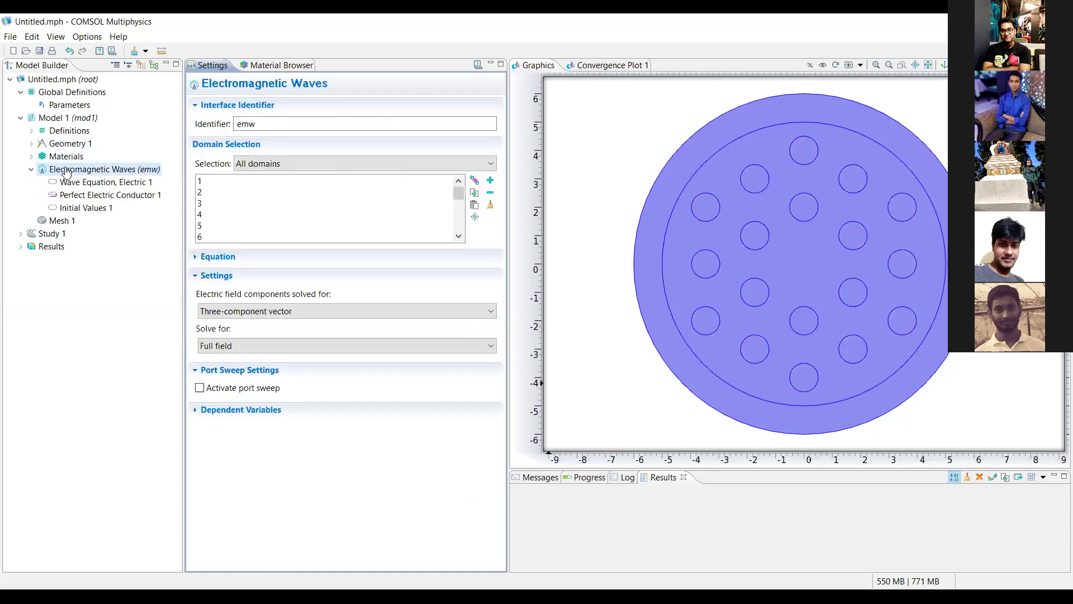
right_click(65, 171)
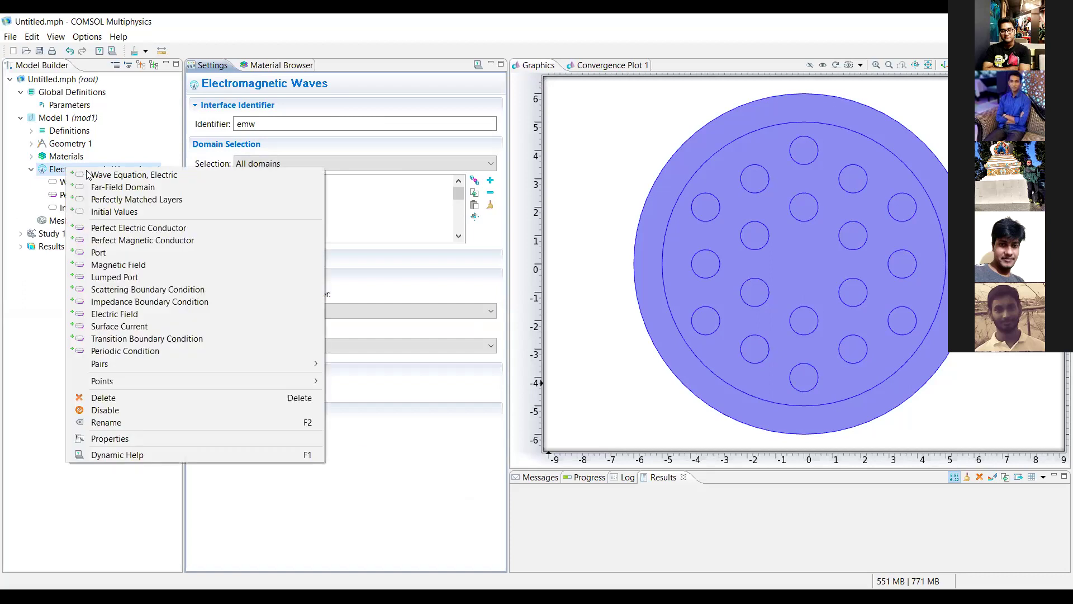
click(122, 200)
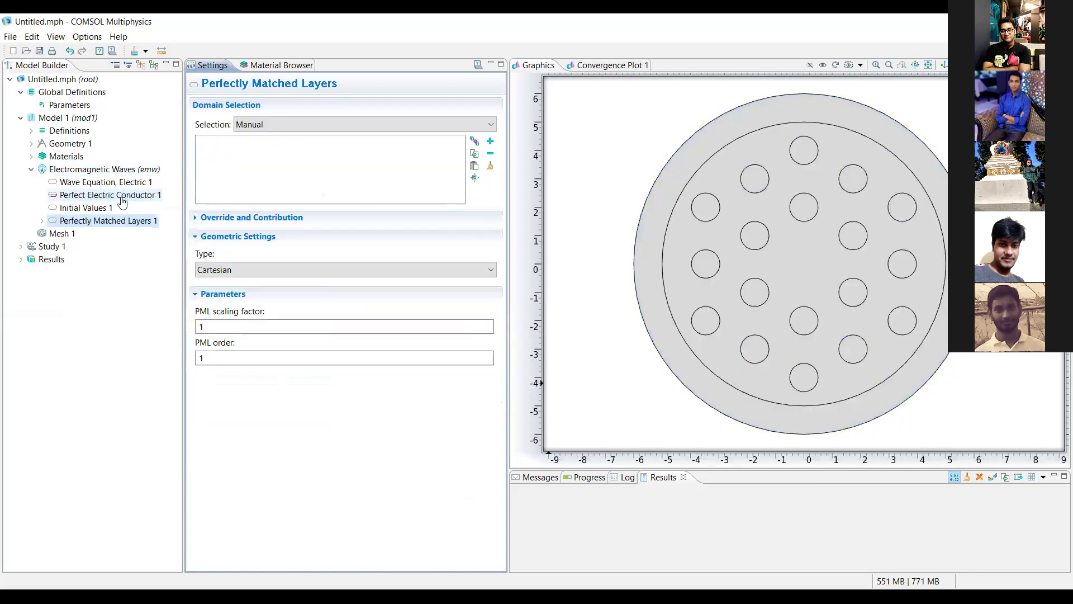
click(114, 171)
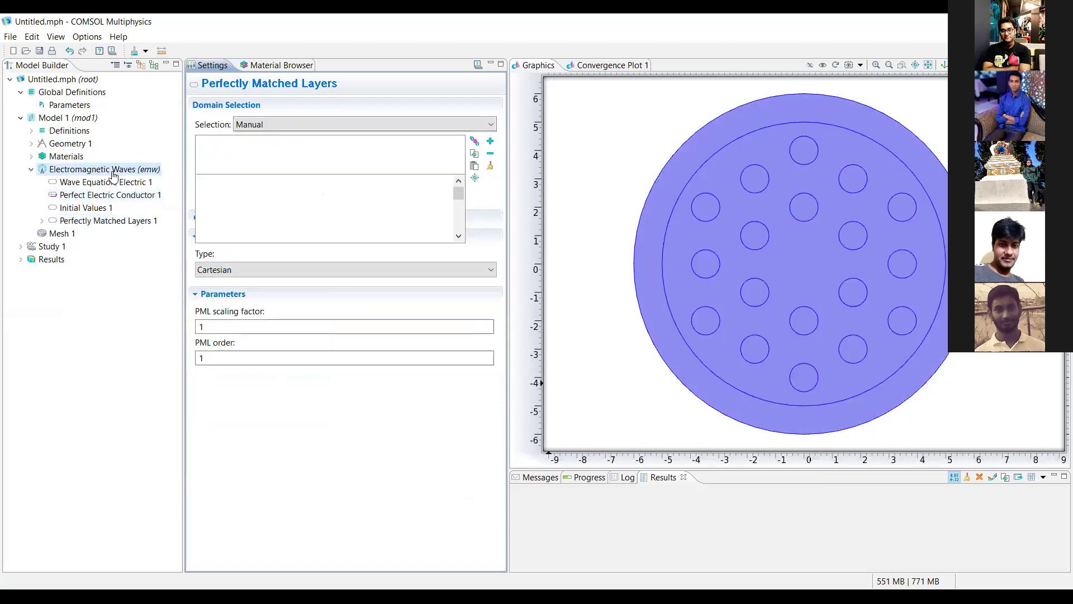
right_click(113, 173)
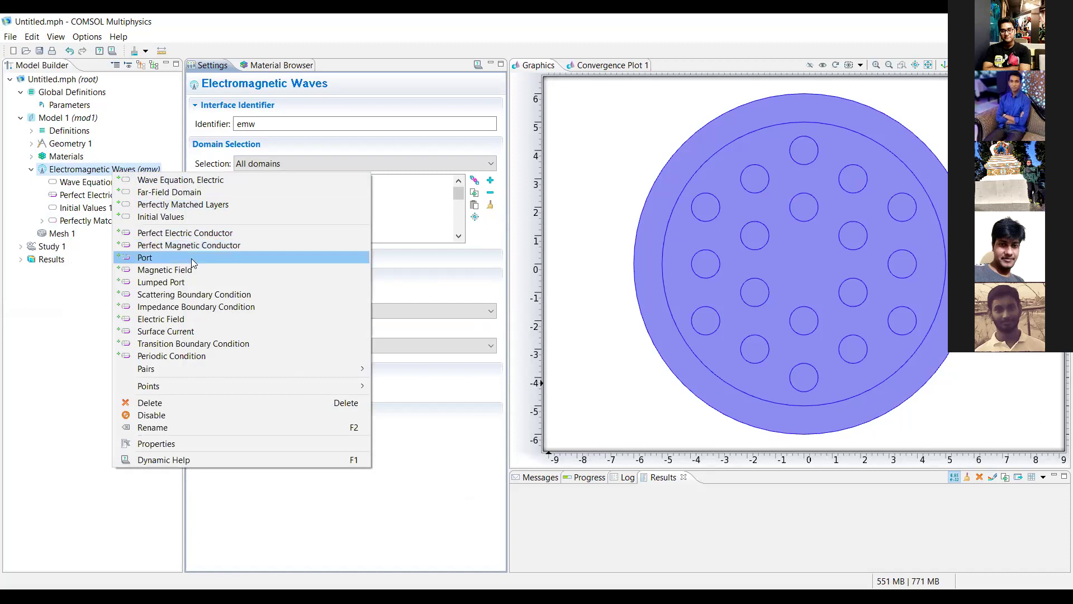
click(194, 294)
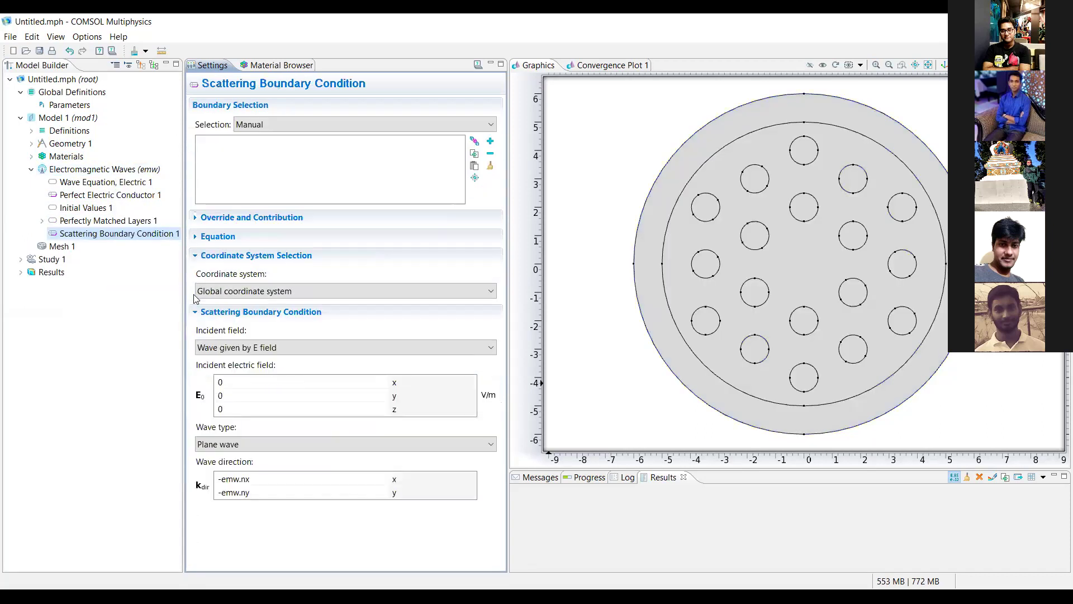
- Assign the outer ring domain to the perfectly matched layer and set its geometric type to Cylindrical
click(105, 221)
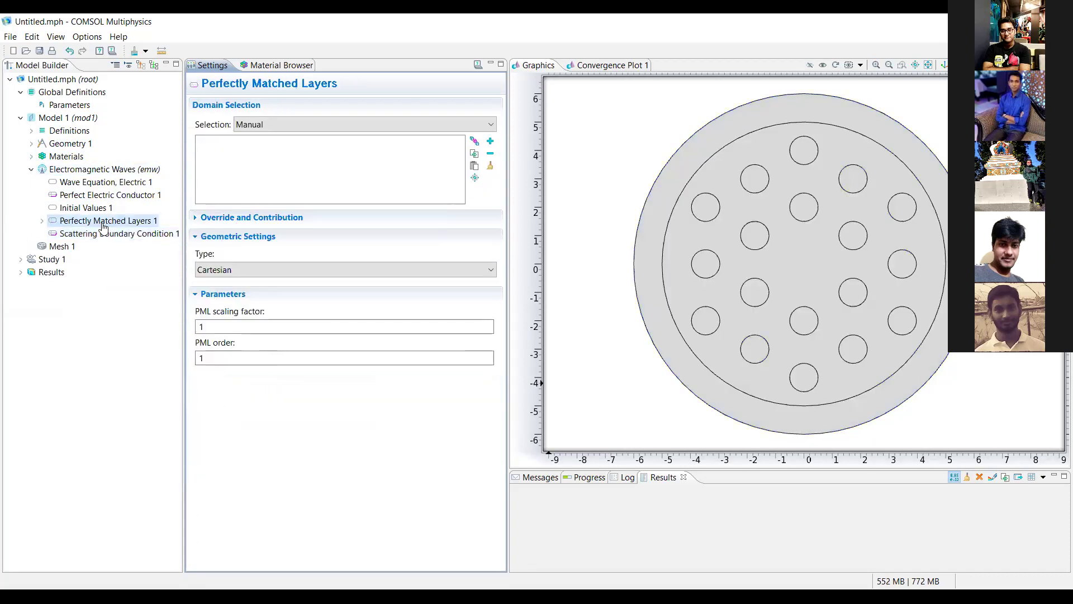
click(283, 154)
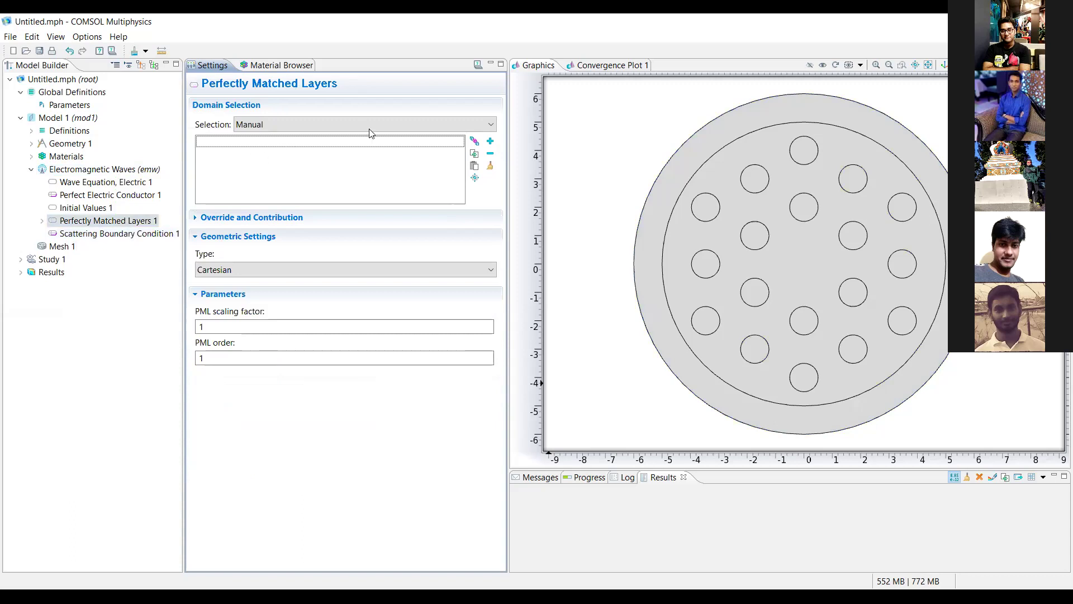
click(684, 158)
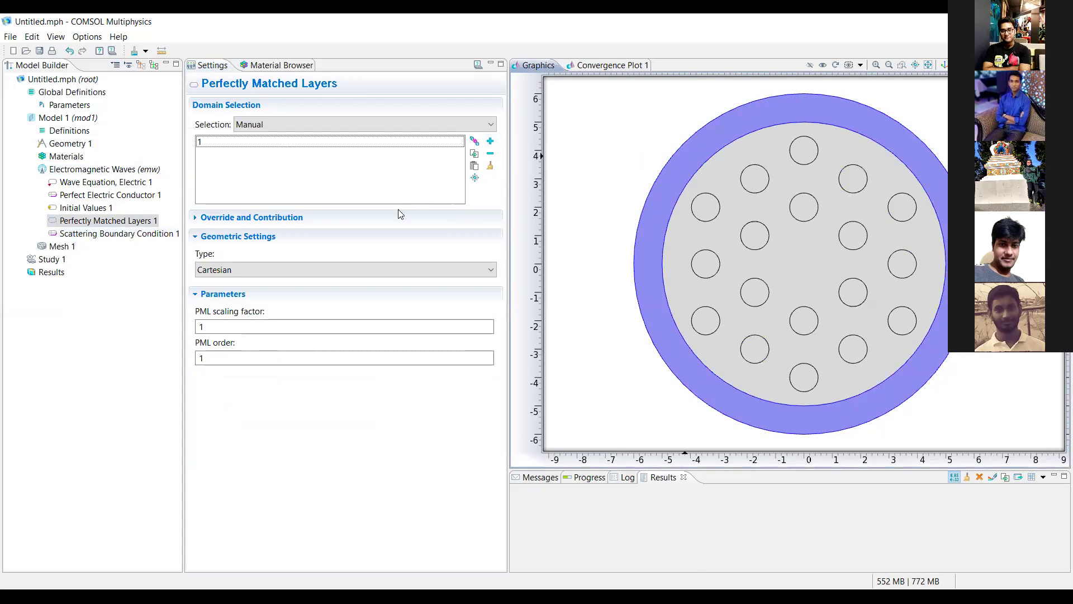
click(327, 273)
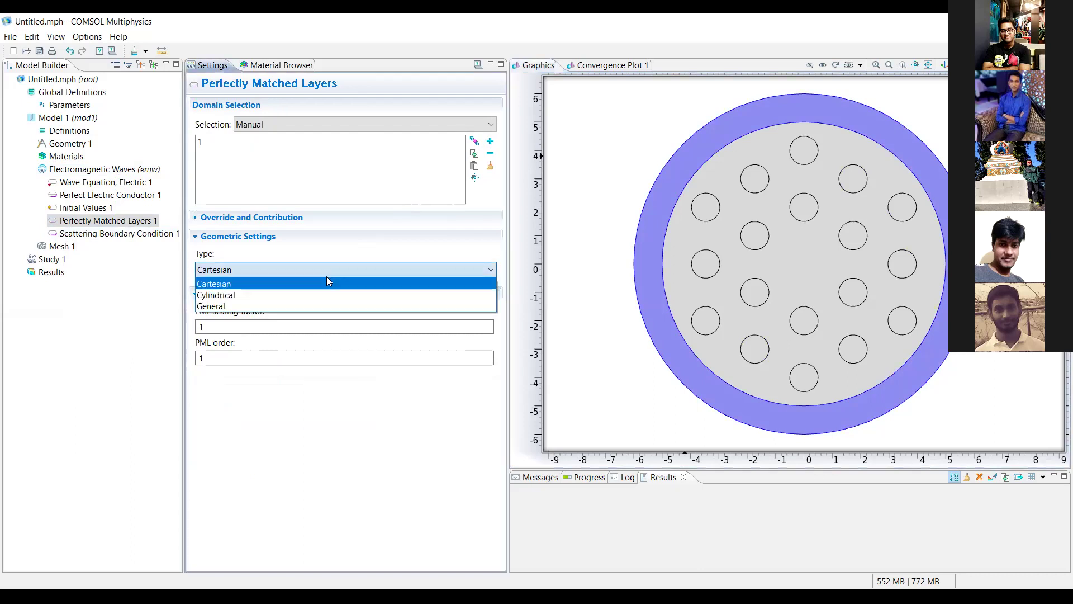
click(292, 296)
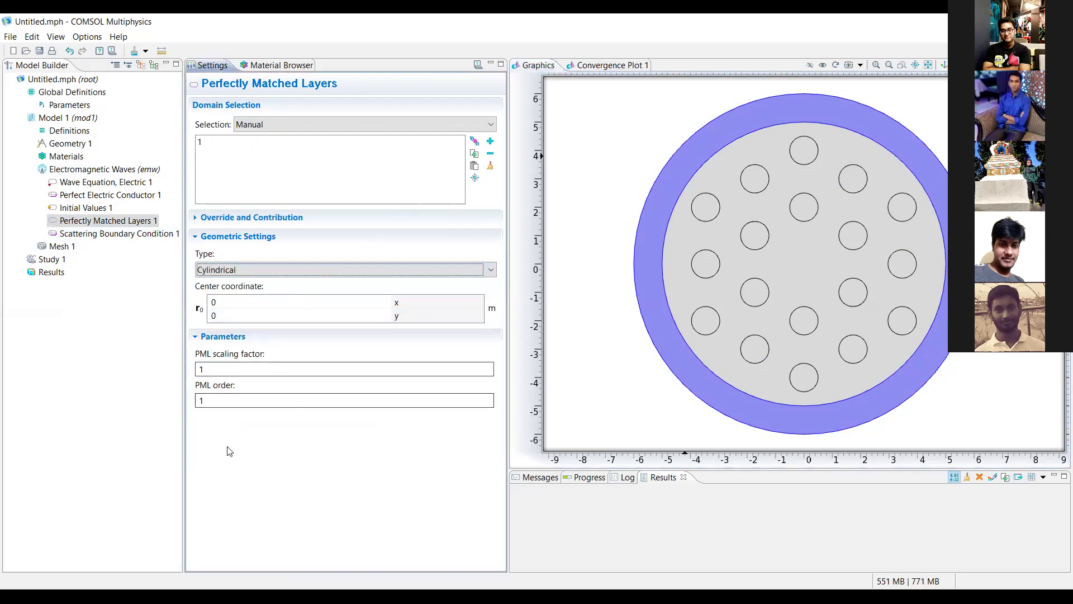
- Assign the four arcs of the outermost circle to the scattering boundary condition
click(129, 235)
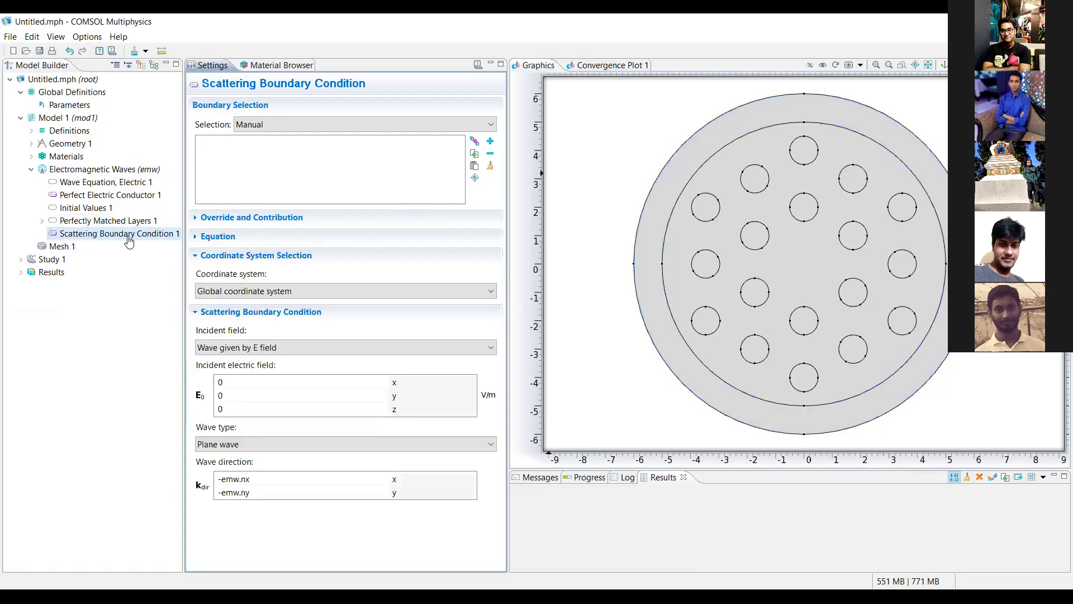
click(667, 164)
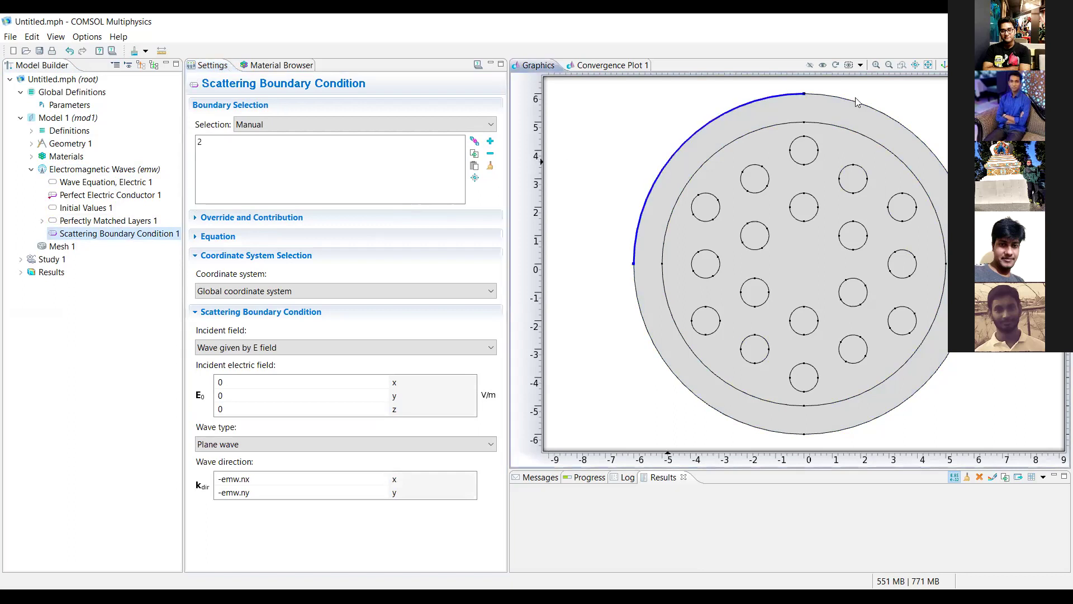
click(857, 106)
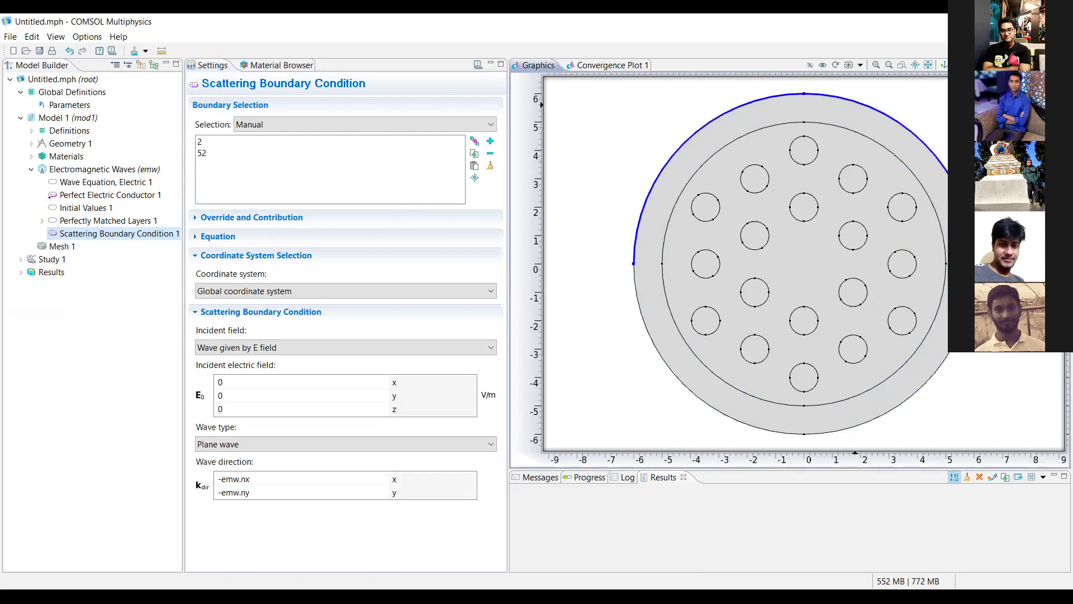
click(973, 292)
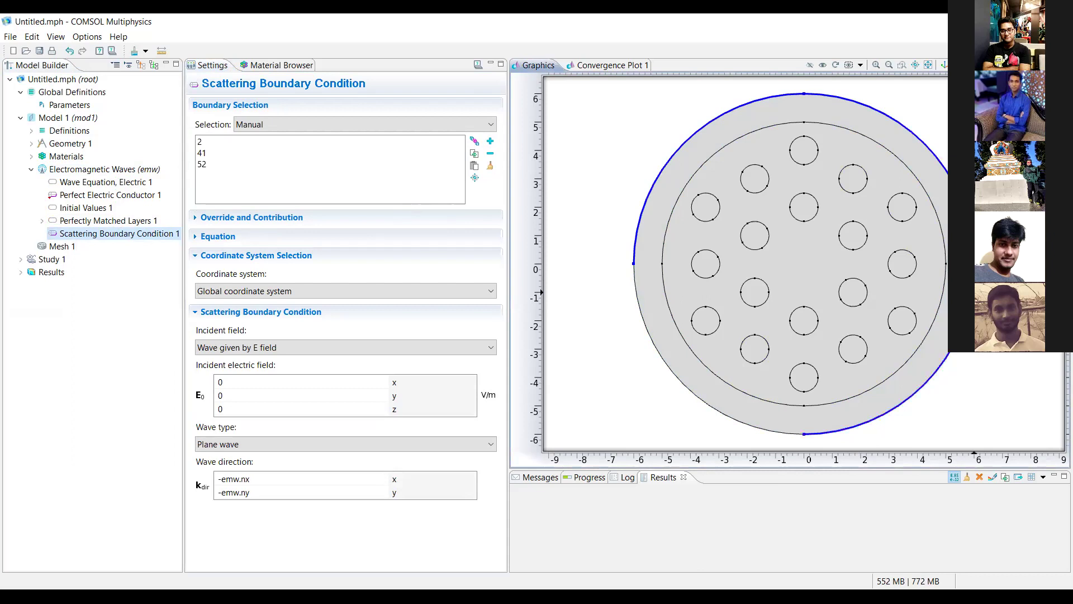
click(653, 342)
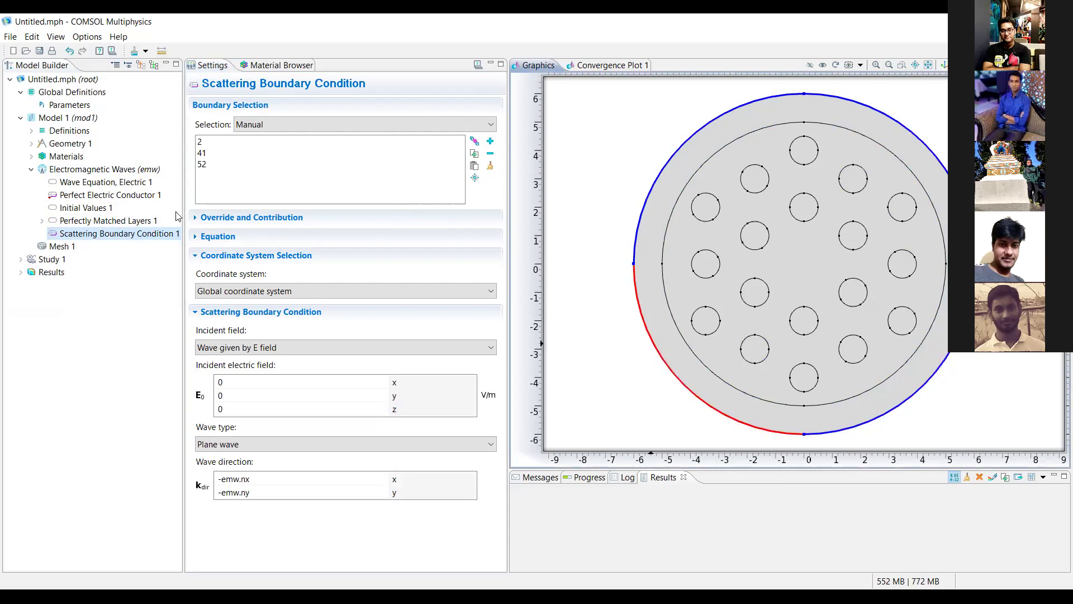
click(115, 317)
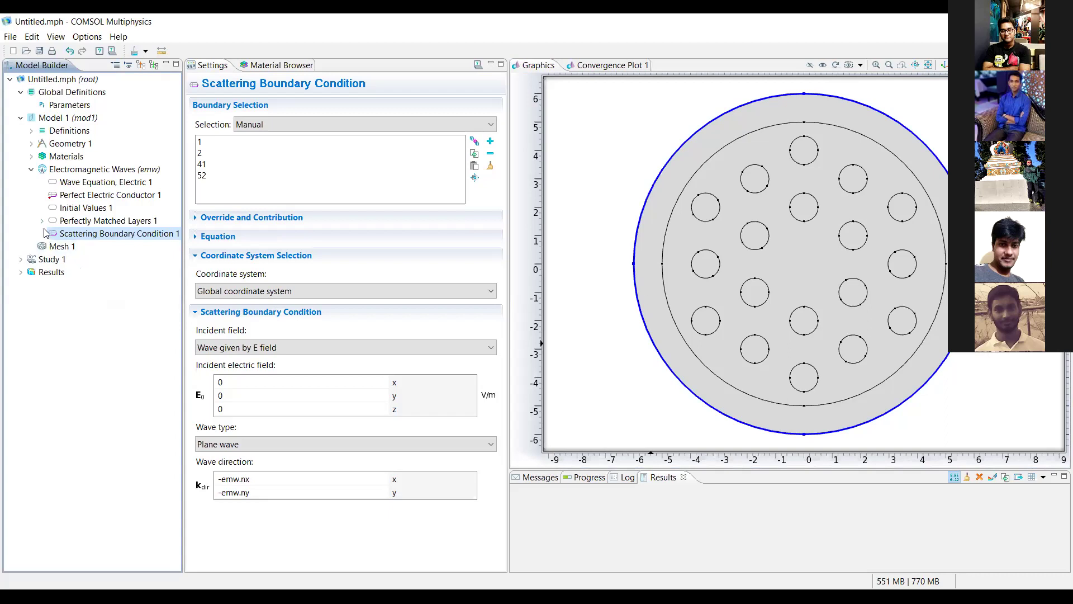
click(31, 170)
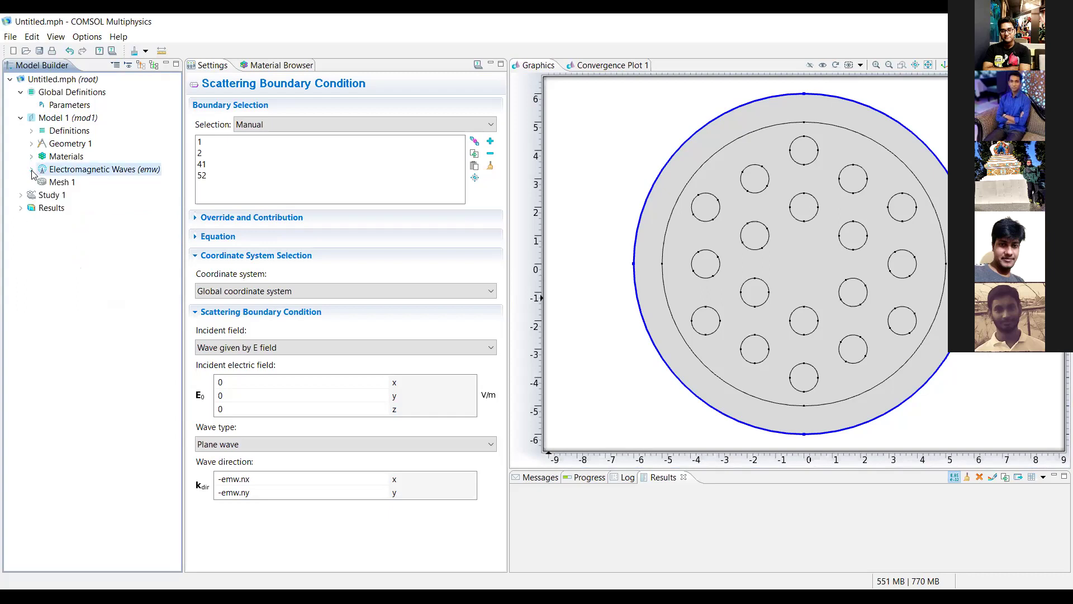
- Switch the mesh sequence to user-controlled and set its element size to custom
click(56, 183)
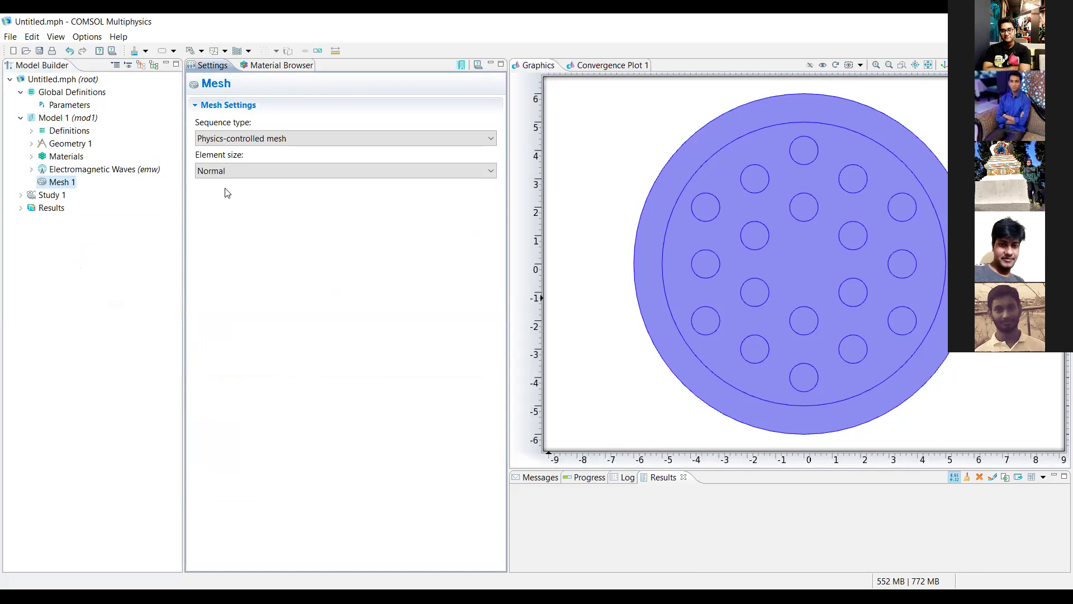
click(269, 139)
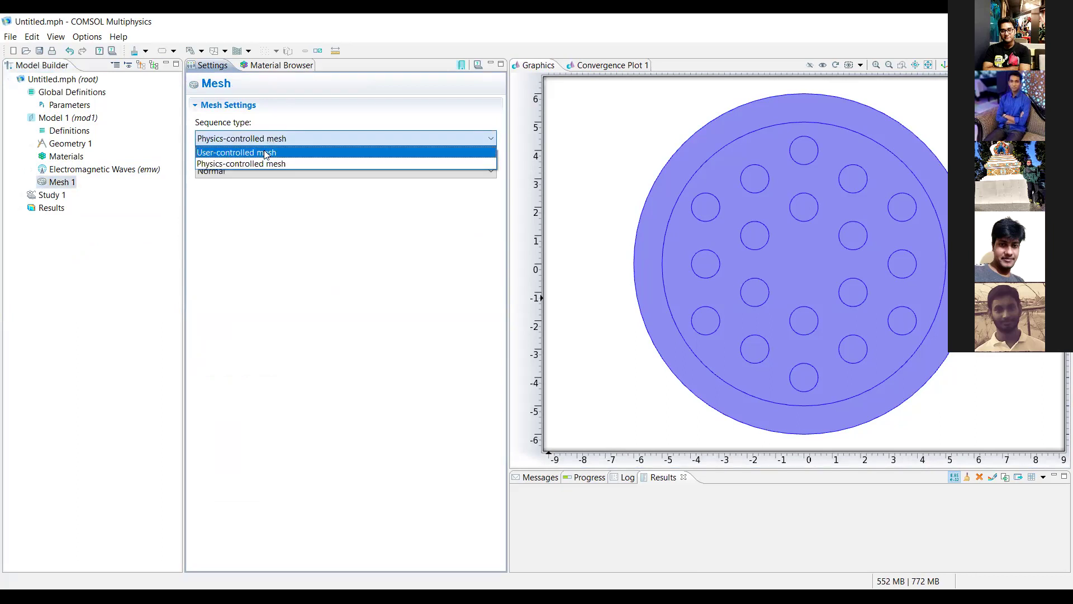
click(266, 154)
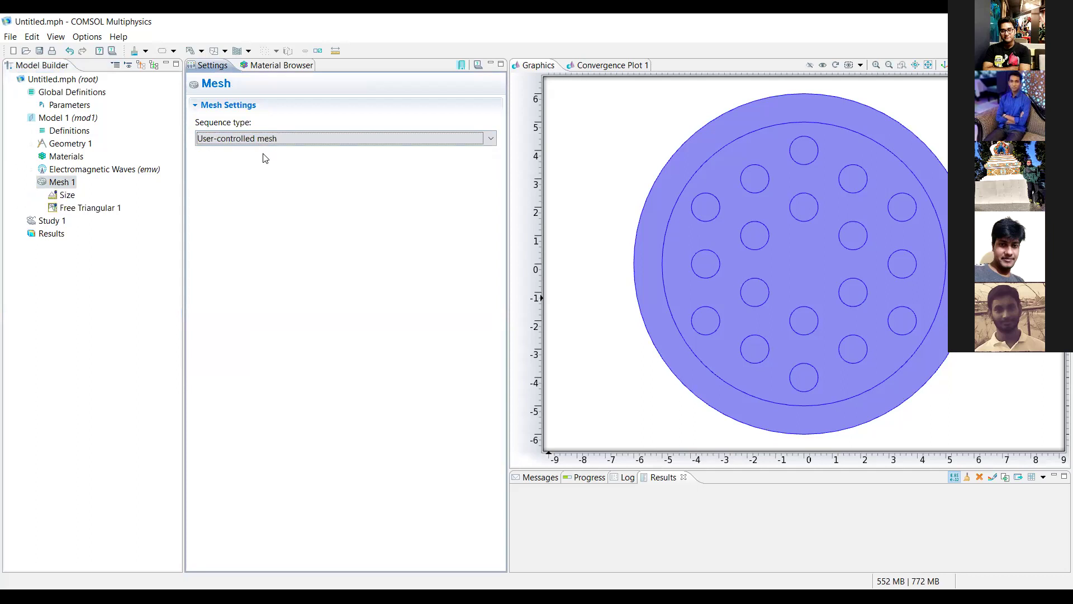
click(66, 197)
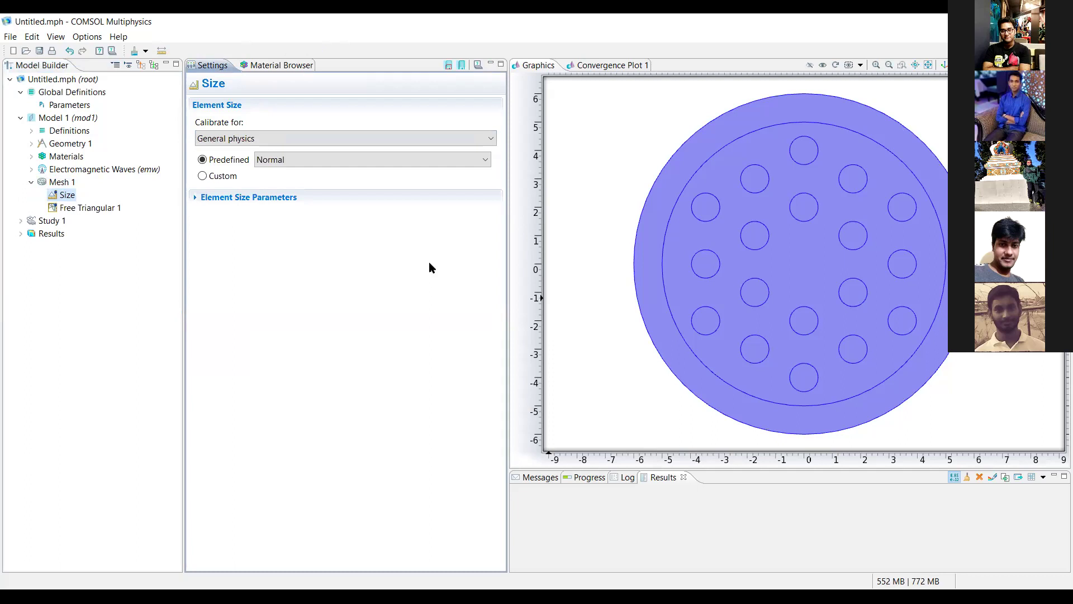
click(221, 176)
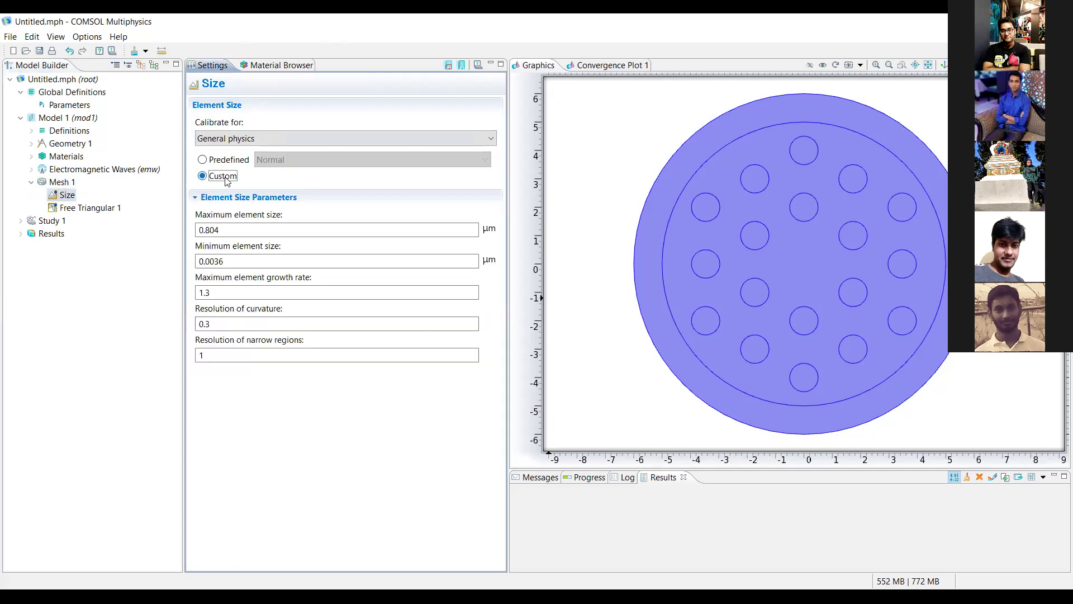
click(239, 230)
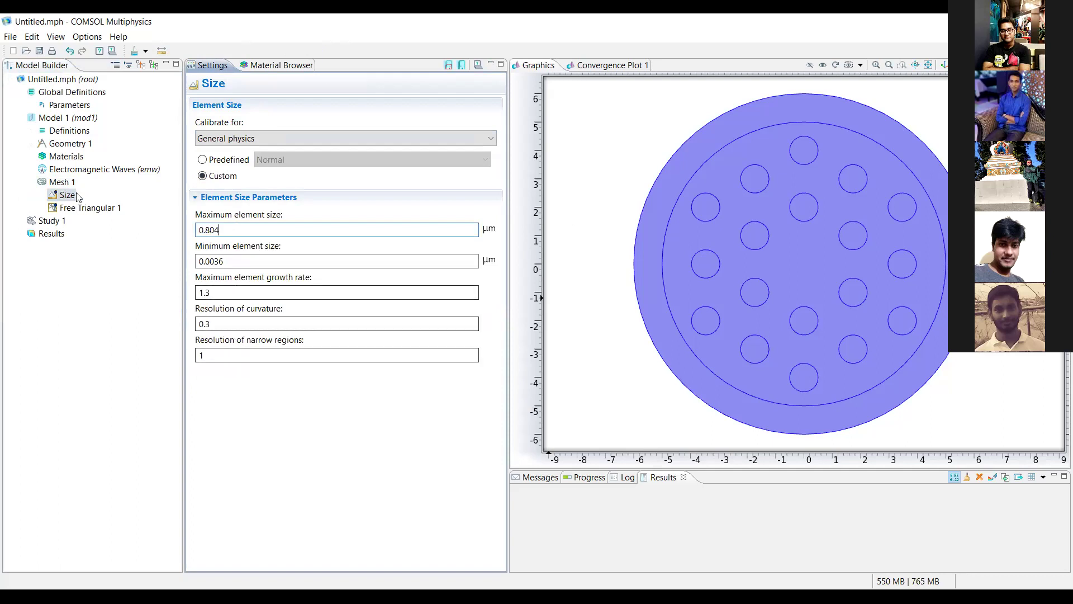
click(66, 183)
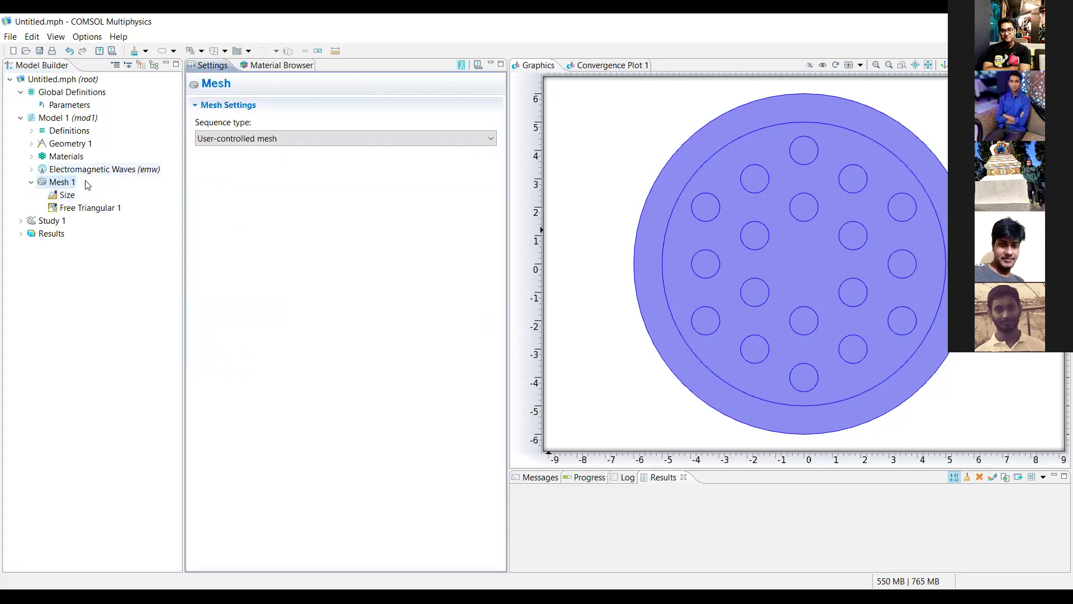
click(67, 194)
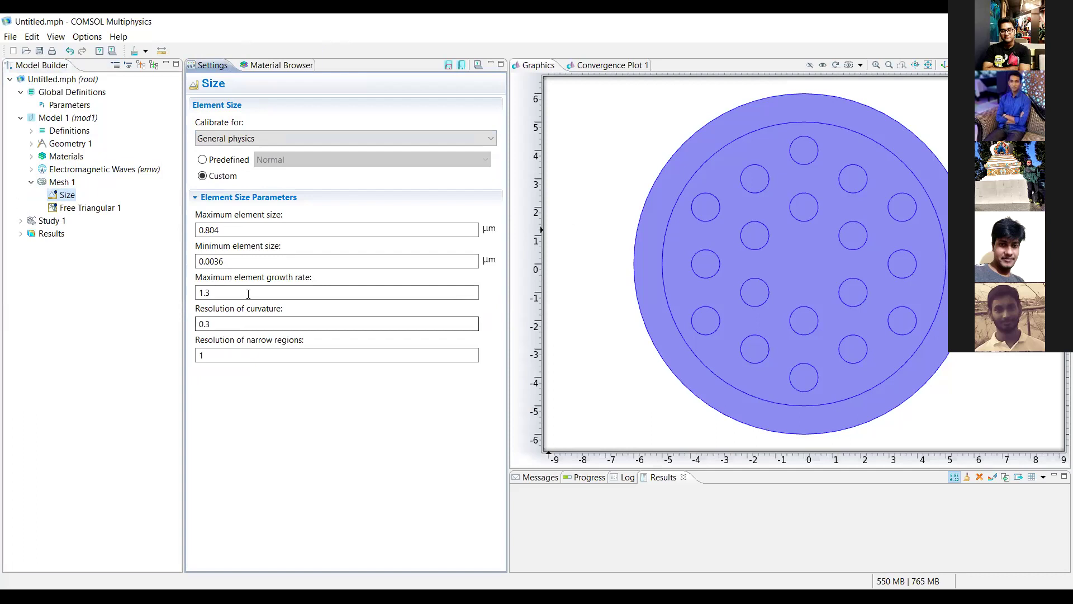
click(261, 231)
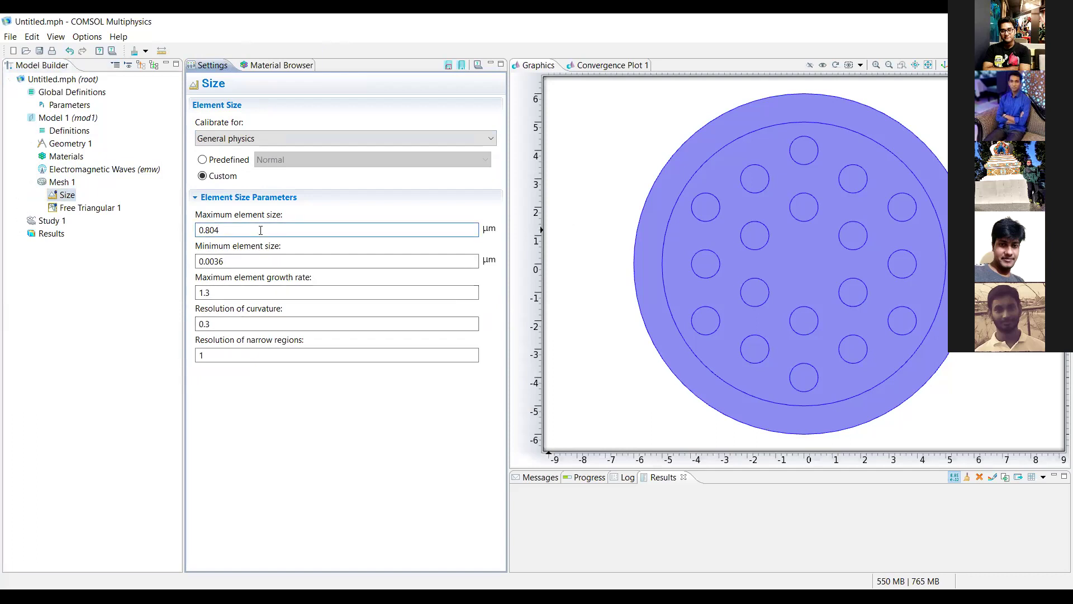
click(257, 355)
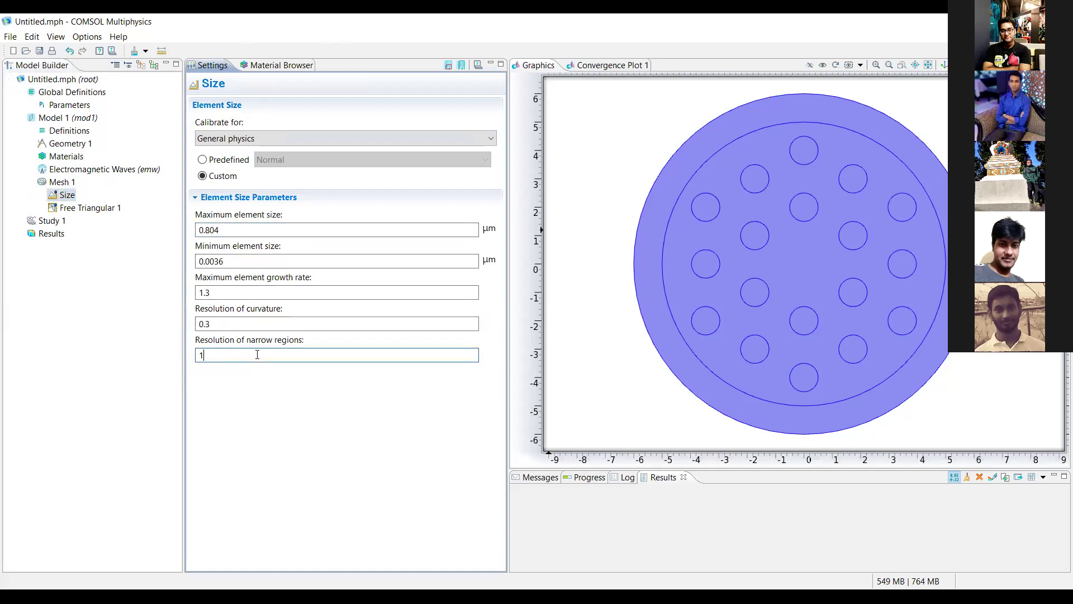
- Switch the mesh sequence back to physics-controlled and build it with the Extremely coarse element size
click(63, 184)
click(63, 184)
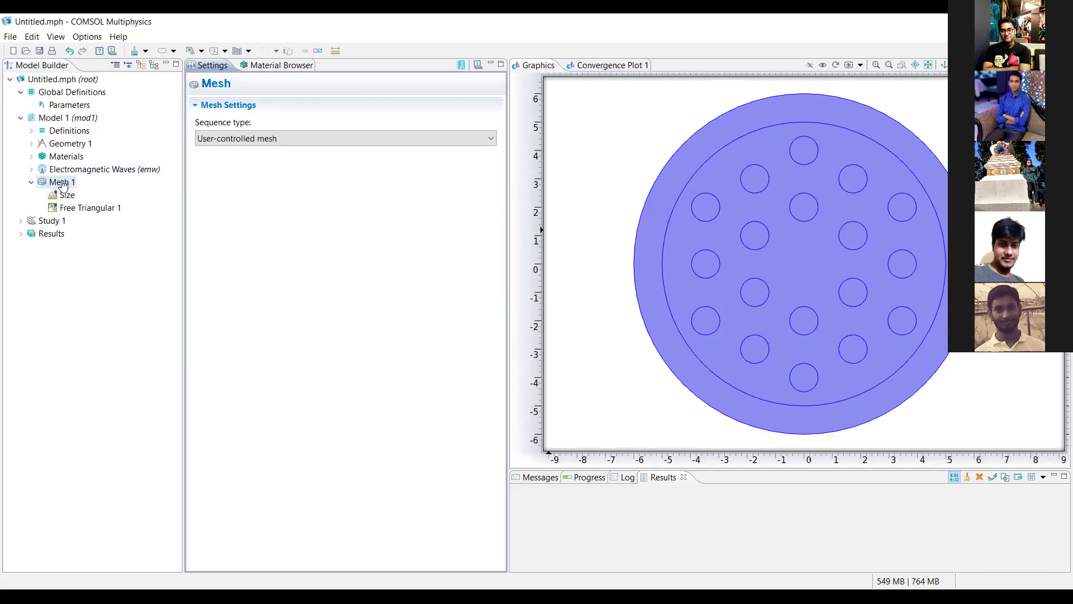
click(225, 141)
click(225, 164)
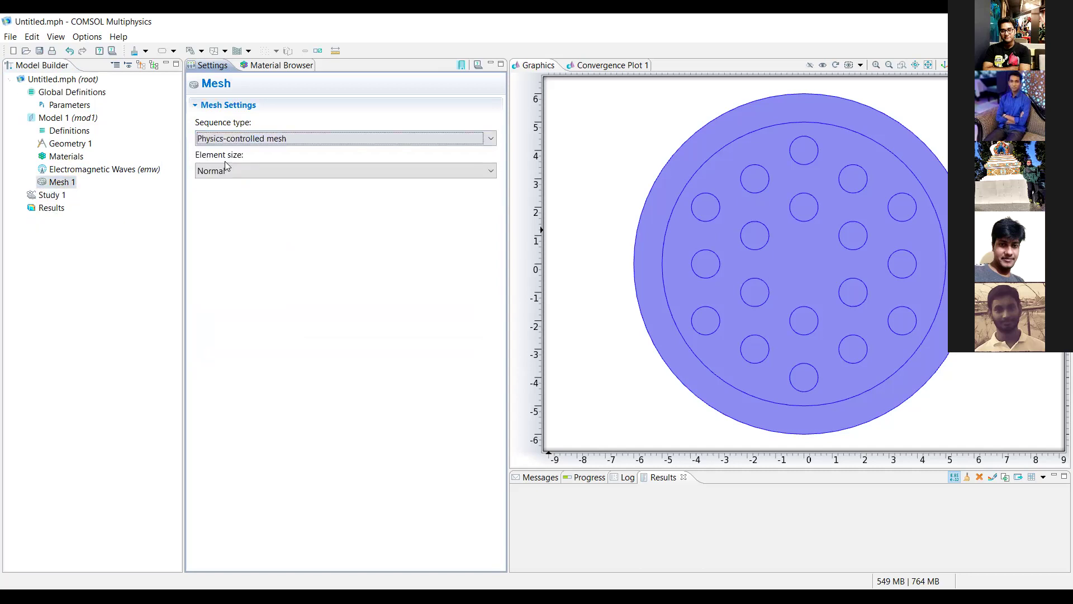
click(231, 172)
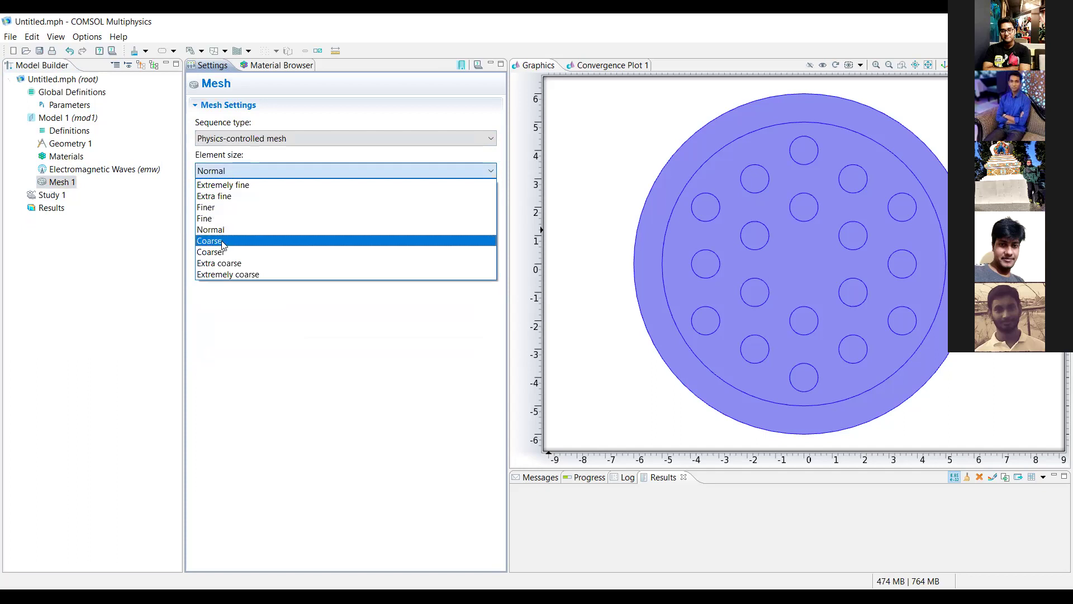
click(230, 275)
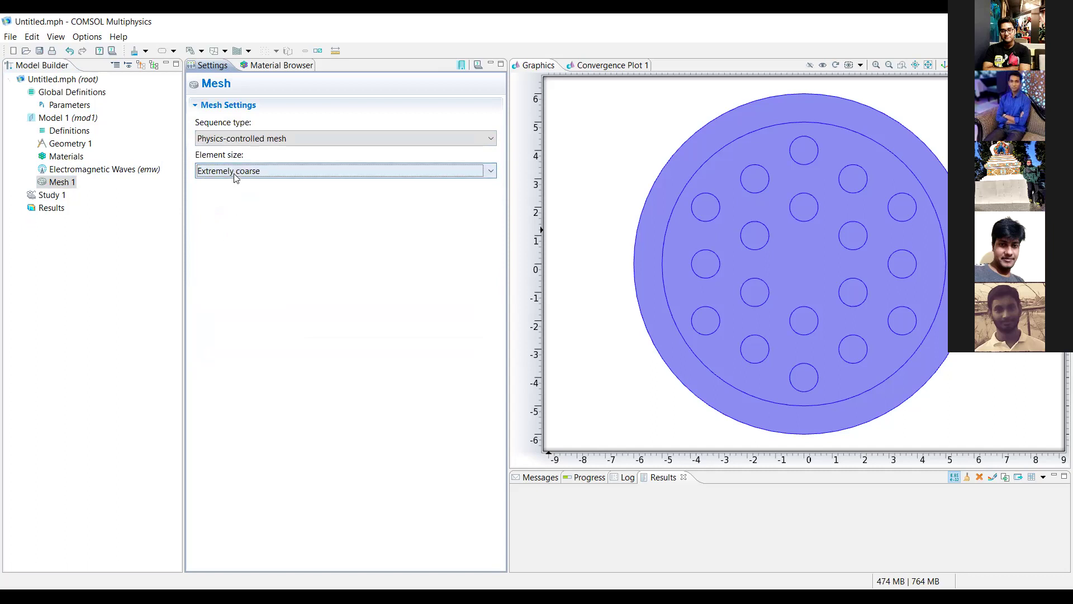
click(462, 68)
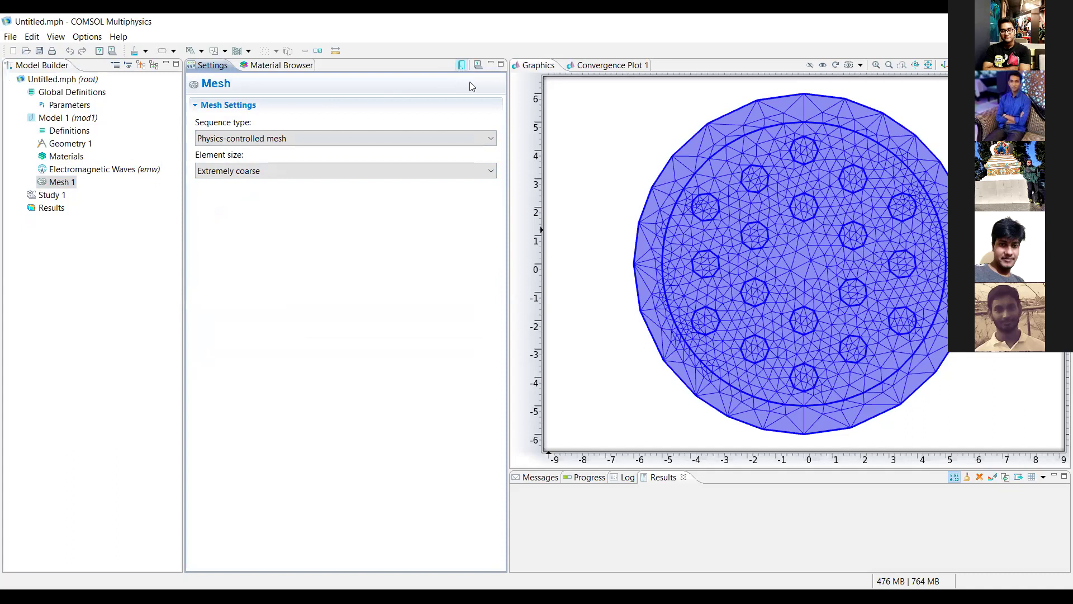
- Rebuild the physics-controlled mesh with the Extra fine element size
click(318, 171)
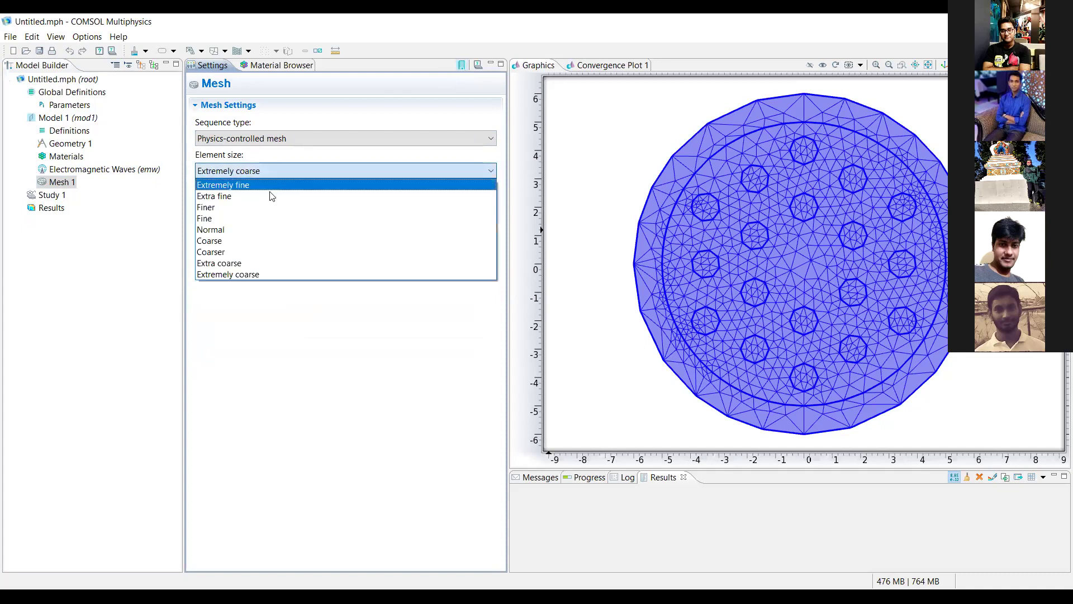
click(271, 196)
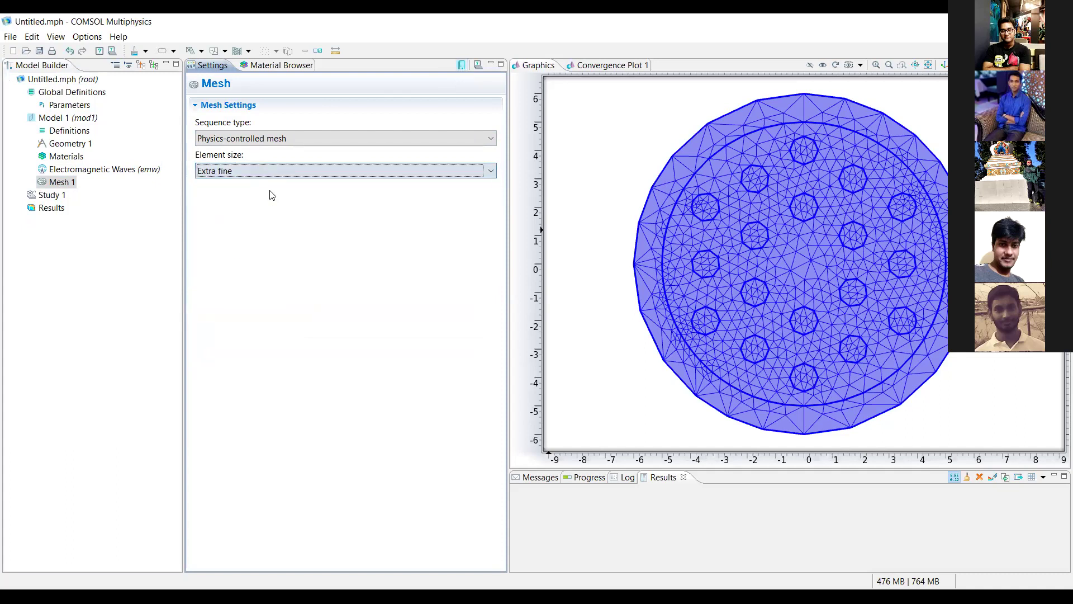
click(462, 67)
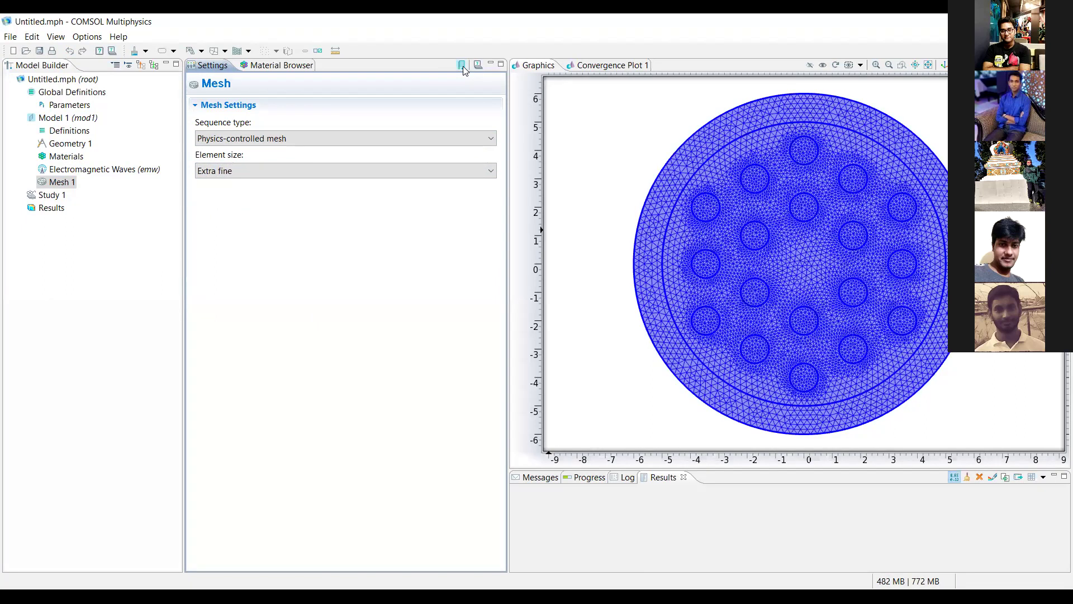
- Refine the mesh to the Extremely fine element size and build it
click(318, 171)
click(278, 185)
click(462, 66)
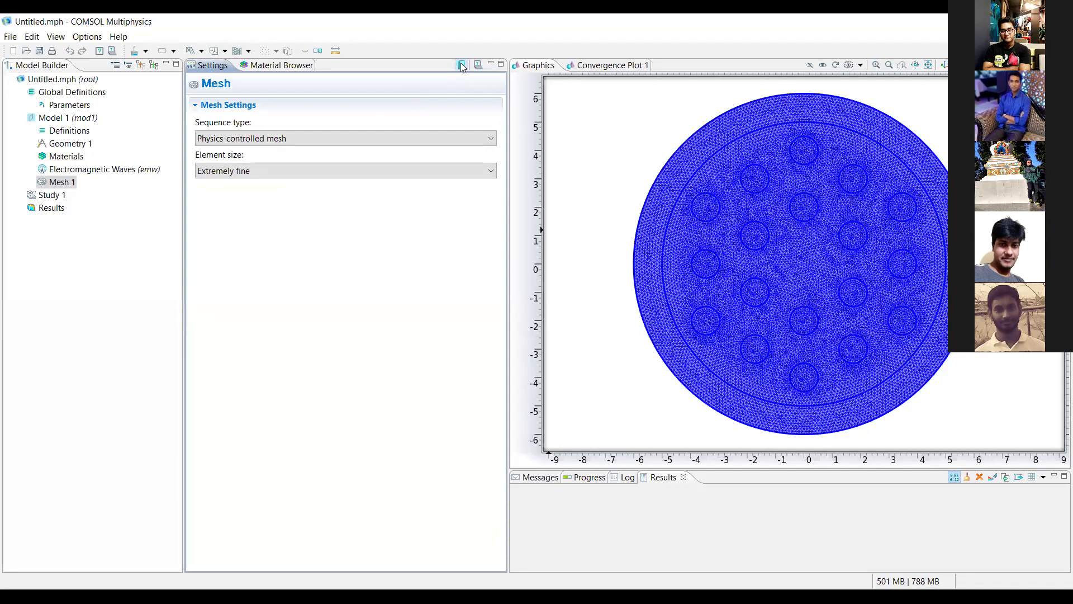
click(461, 66)
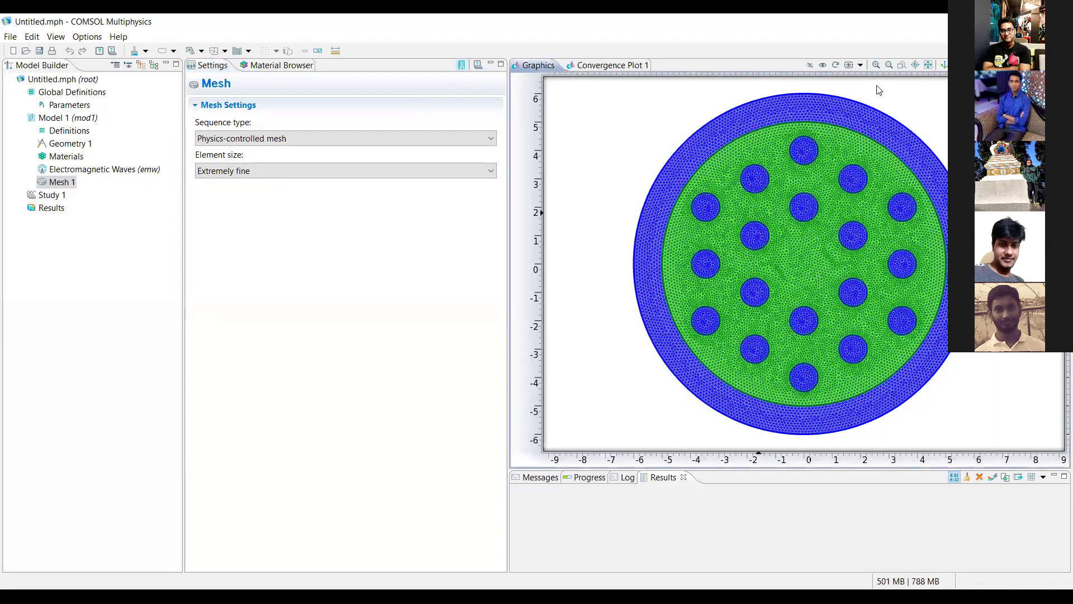
click(927, 67)
- Coarsen the mesh to the Extra coarse element size and rebuild it
click(314, 172)
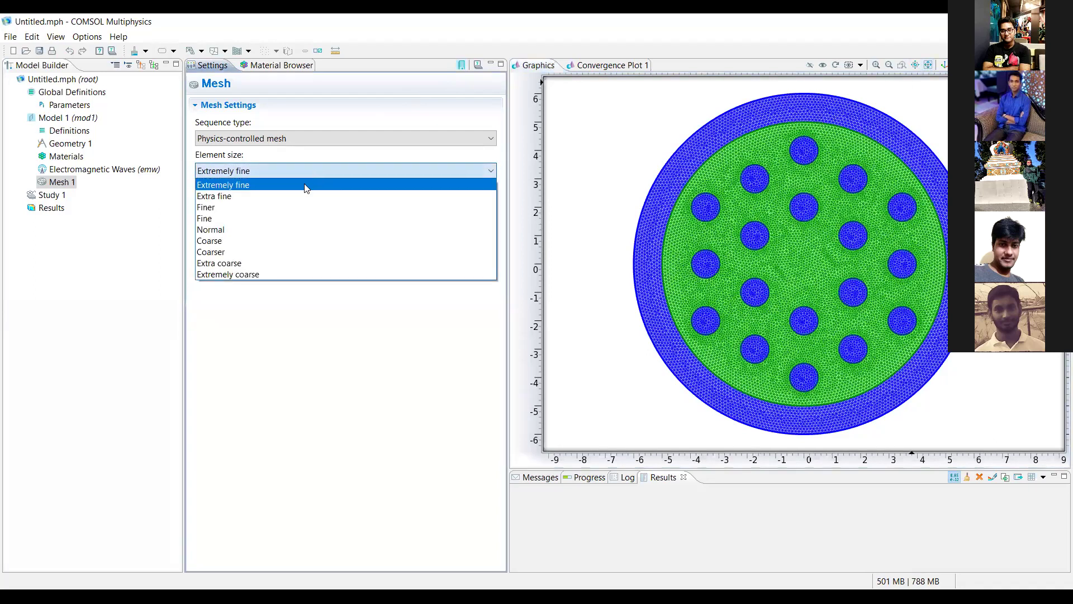
click(246, 264)
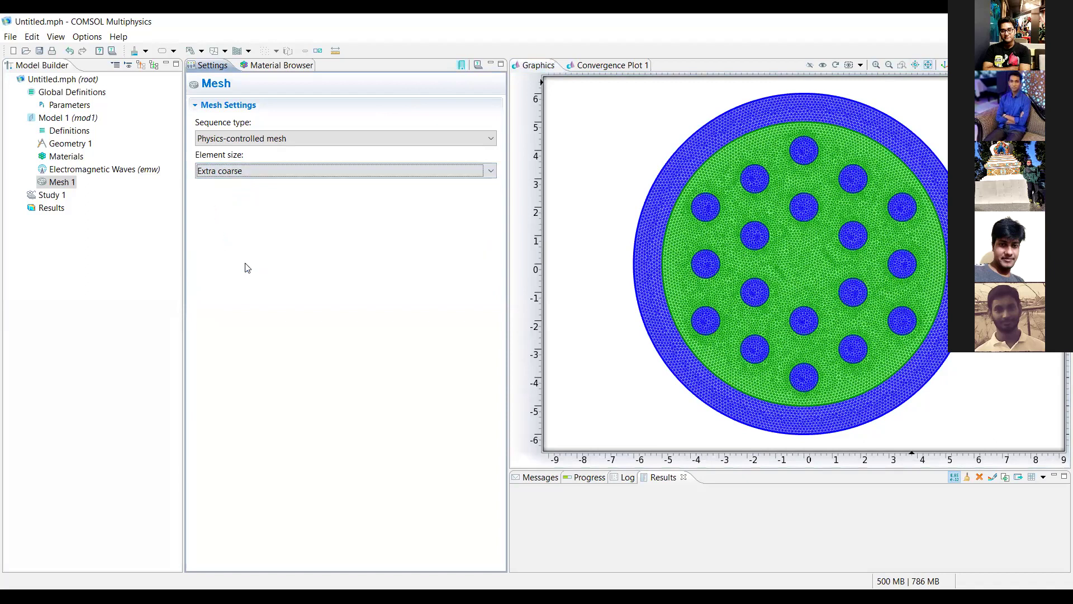
click(462, 66)
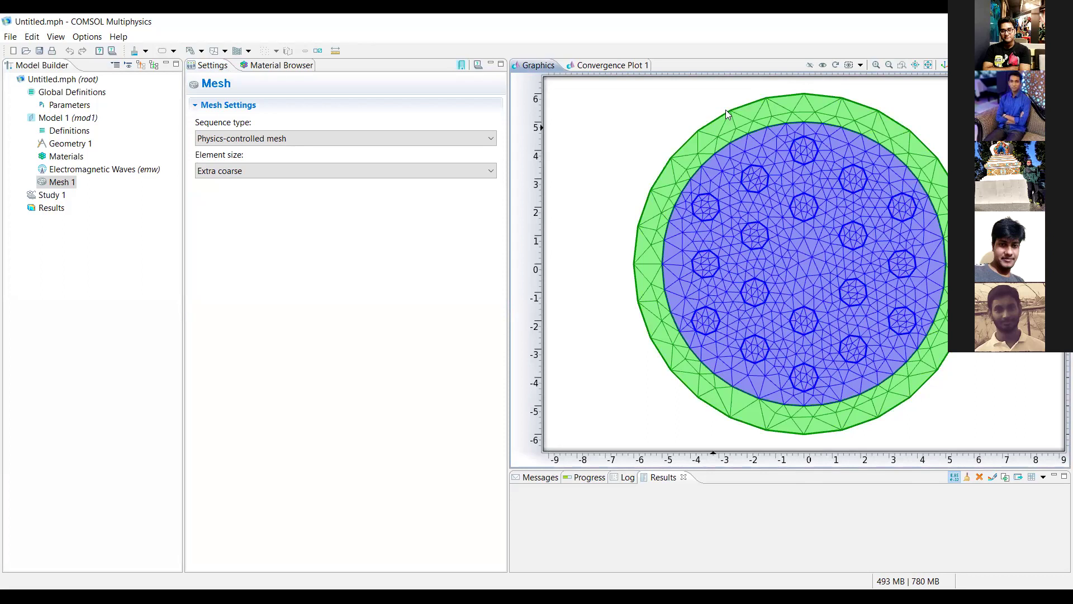
- Rebuild the mesh as Extremely fine and inspect the triangles along the outer ring's edge up close
click(316, 172)
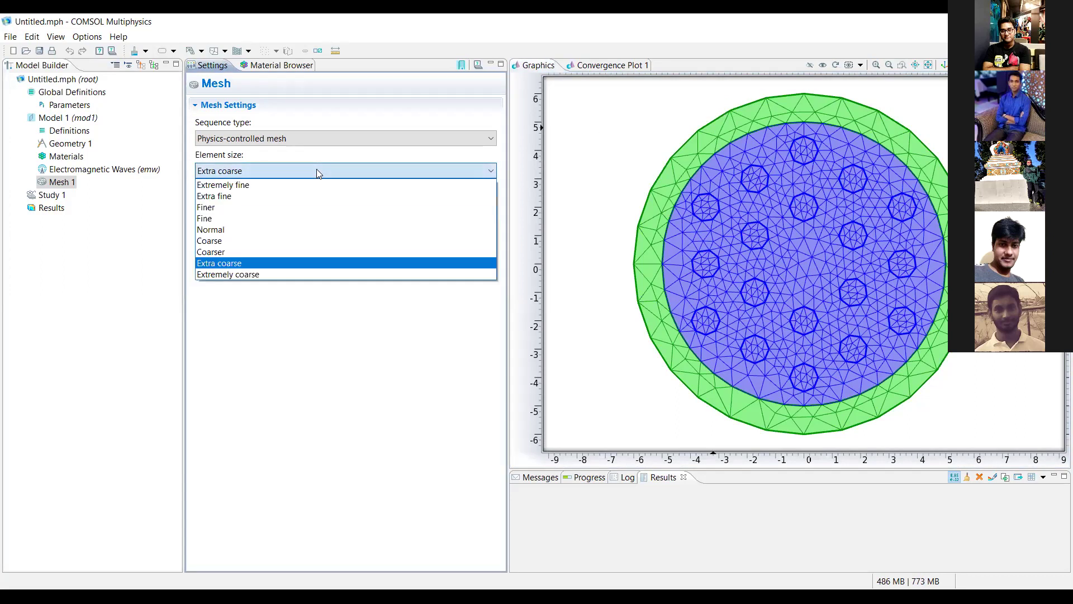
click(288, 184)
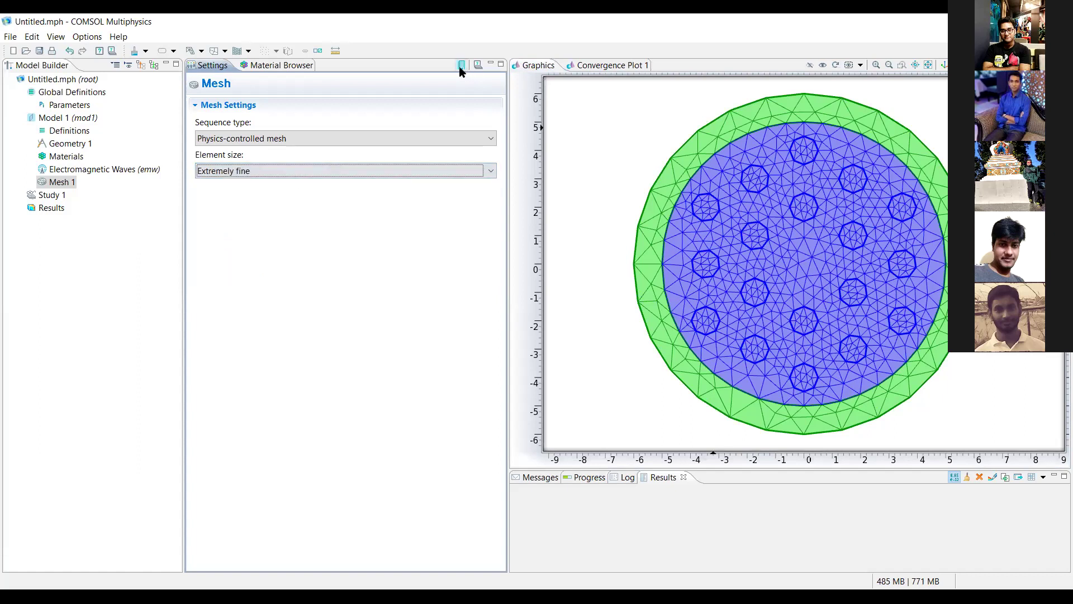
click(461, 65)
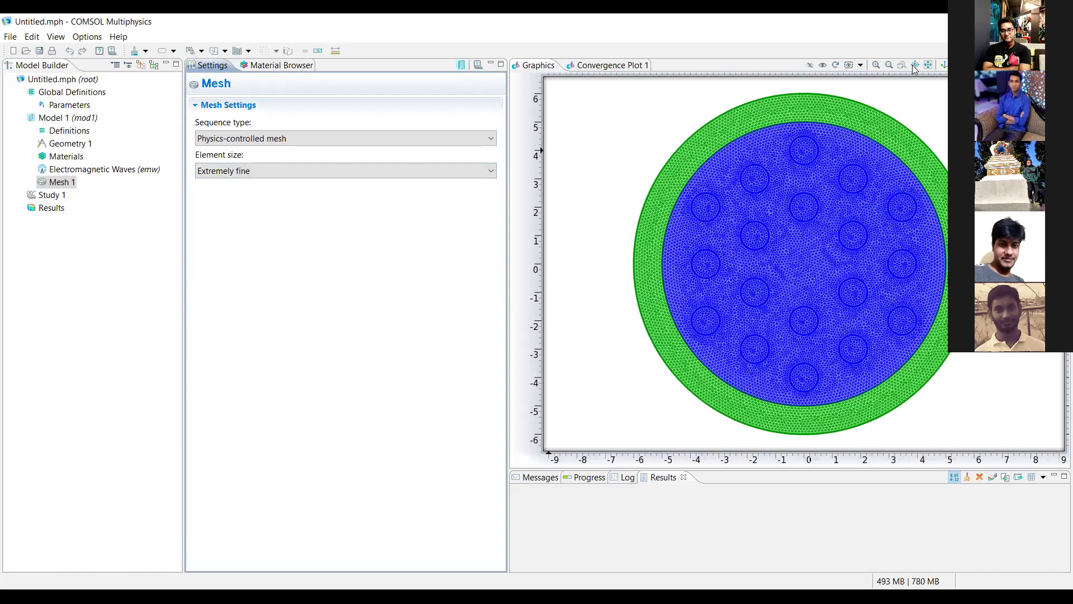
click(715, 109)
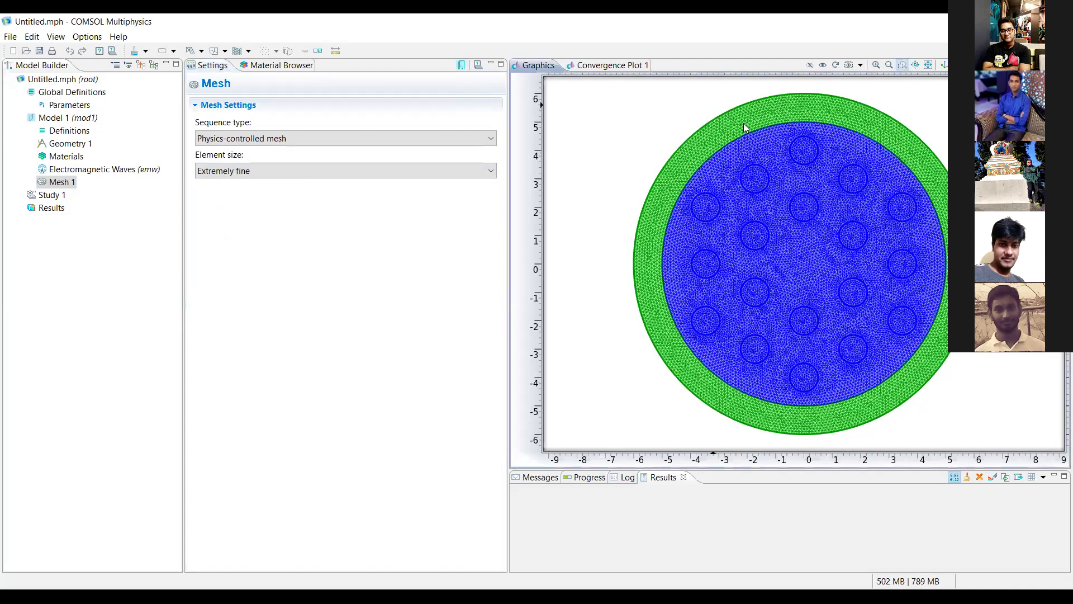
drag(744, 127, 745, 128)
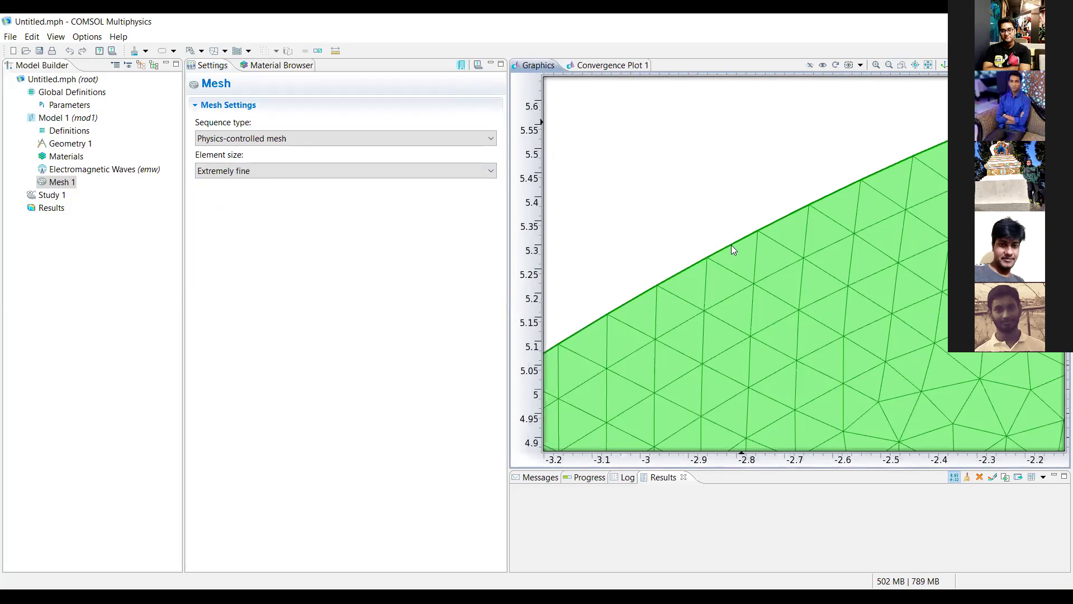
click(926, 66)
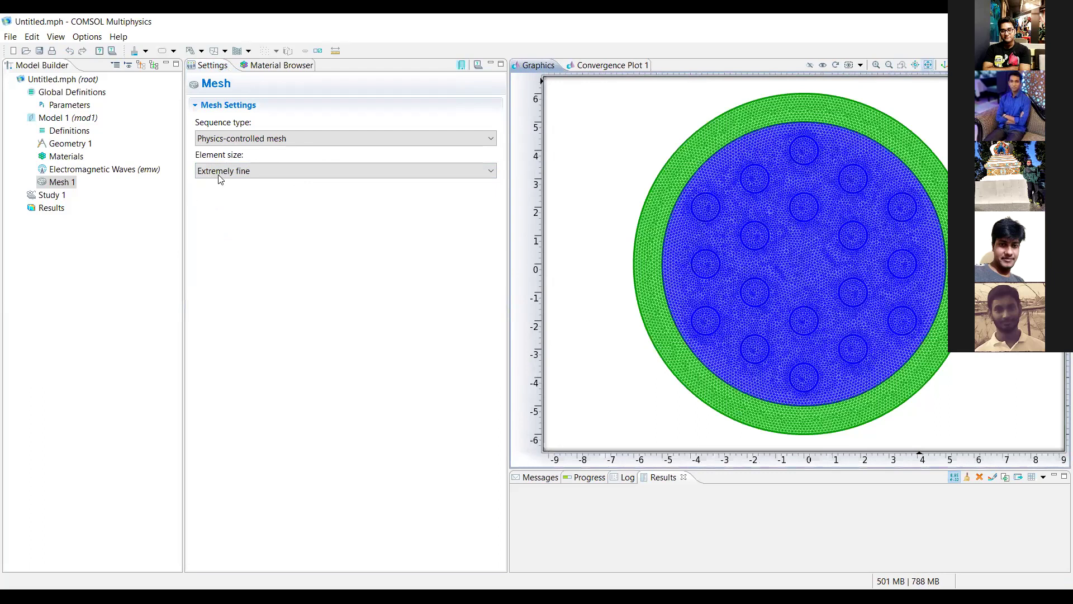
- Set the physics-controlled mesh's element size to Extra coarse
click(223, 258)
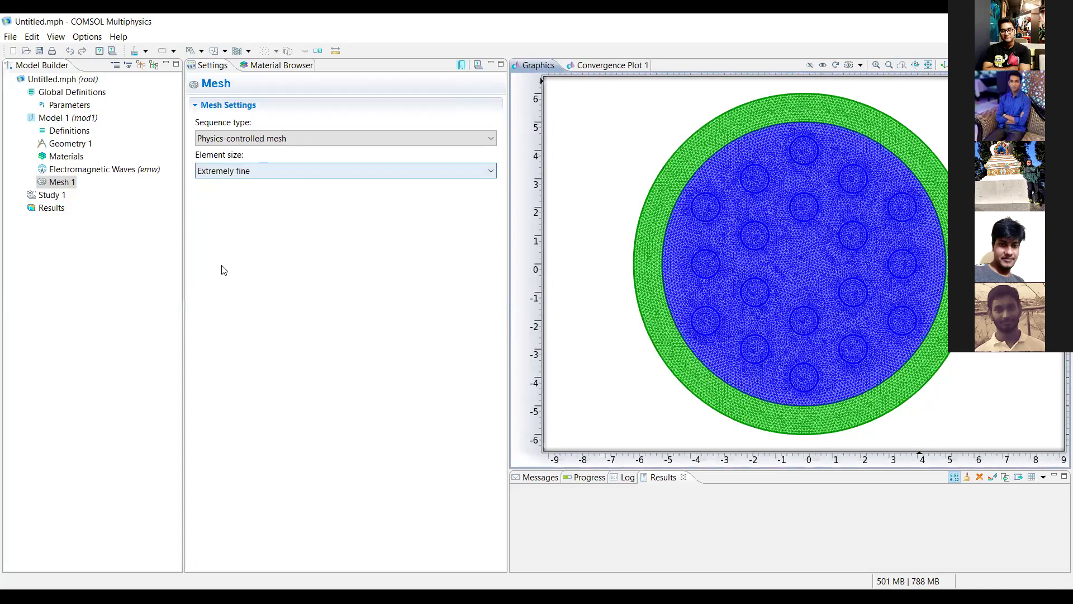
key(alt+Down)
key(Down)
key(Down)
key(Down)
key(Down)
key(Down)
key(Down)
key(Down)
key(Return)
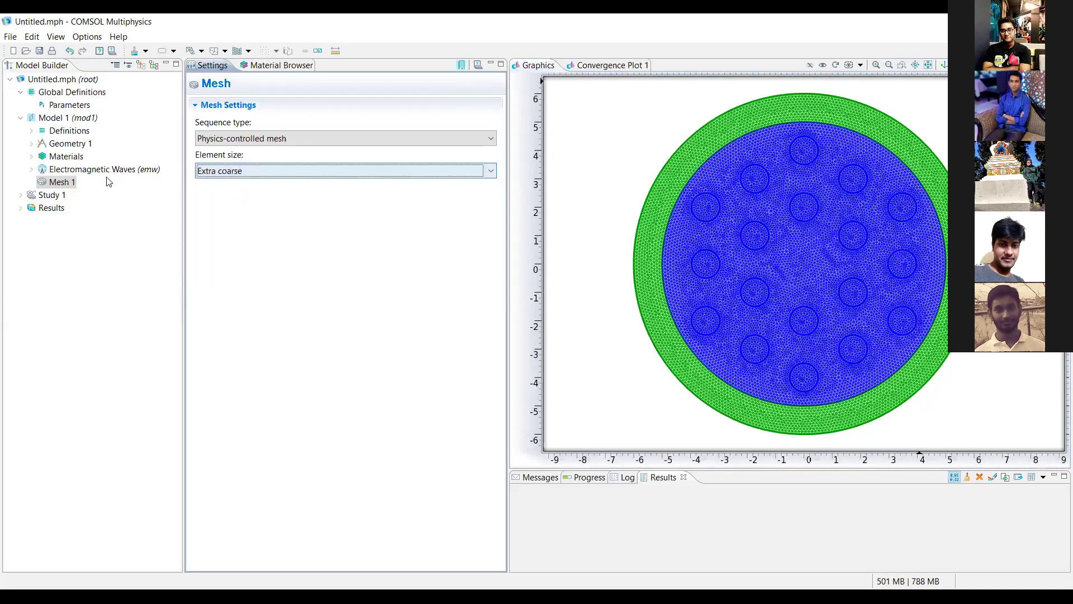
- Configure the mode analysis step of Study 1 to find 20 modes, searching around 1.45
click(49, 196)
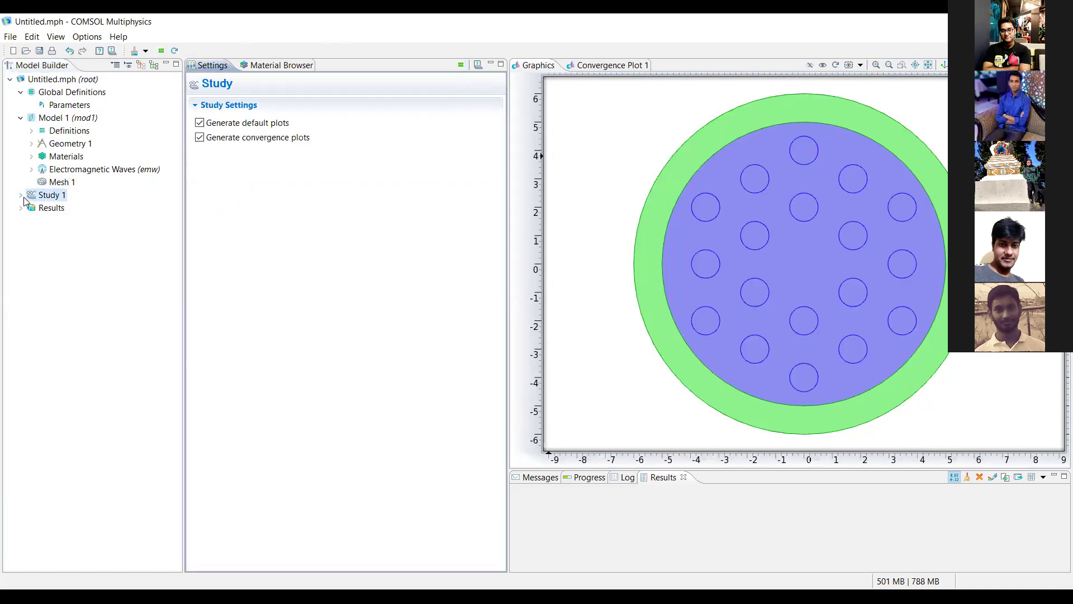
click(21, 196)
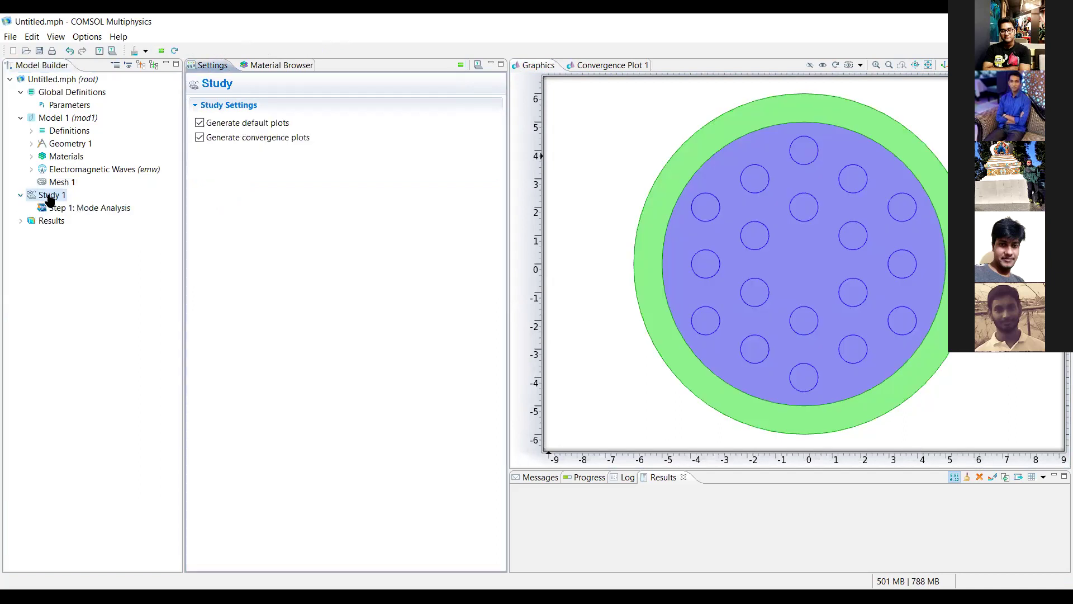
click(87, 209)
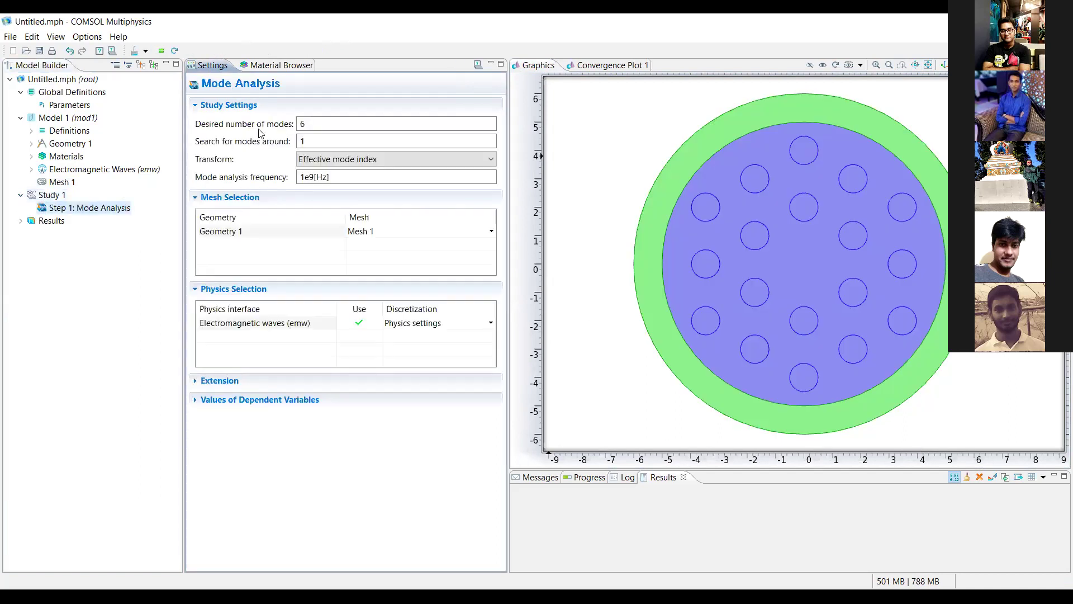
click(322, 120)
key(BackSpace)
text(2)
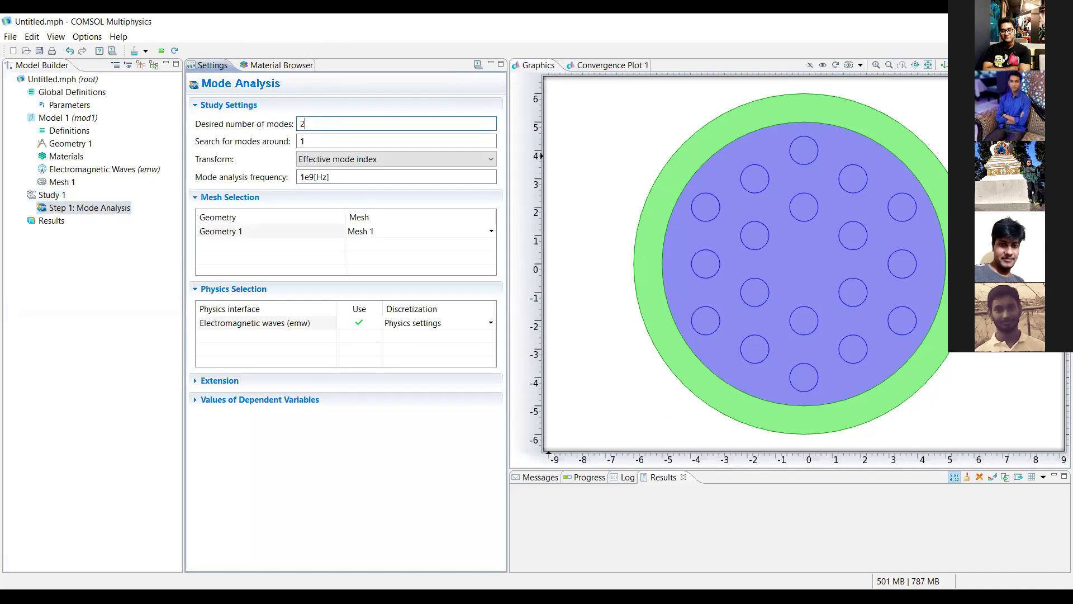
text(0)
click(311, 145)
click(311, 145)
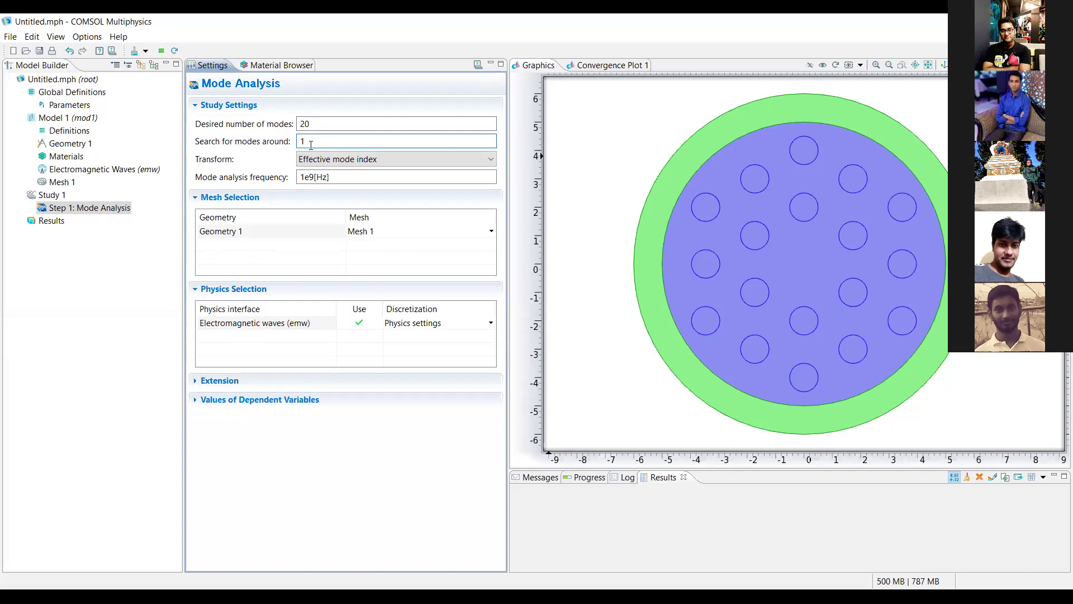
text(.)
text(45)
- Set the mode analysis frequency to c_const/l
click(335, 177)
key(BackSpace)
key(BackSpace)
key(BackSpace)
key(BackSpace)
key(BackSpace)
key(BackSpace)
key(BackSpace)
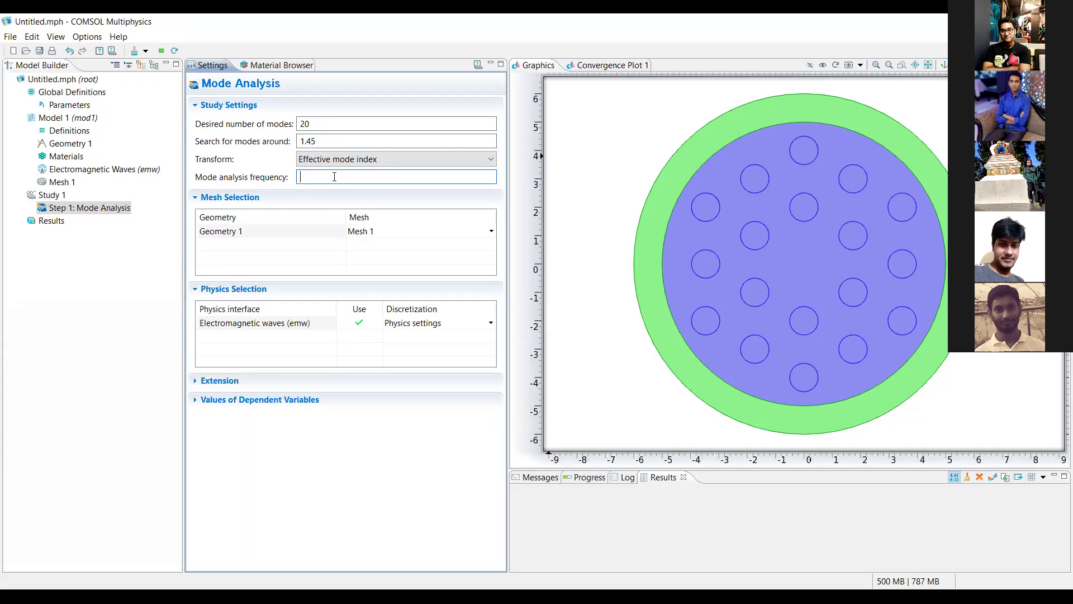
text(c_const/l)
click(139, 299)
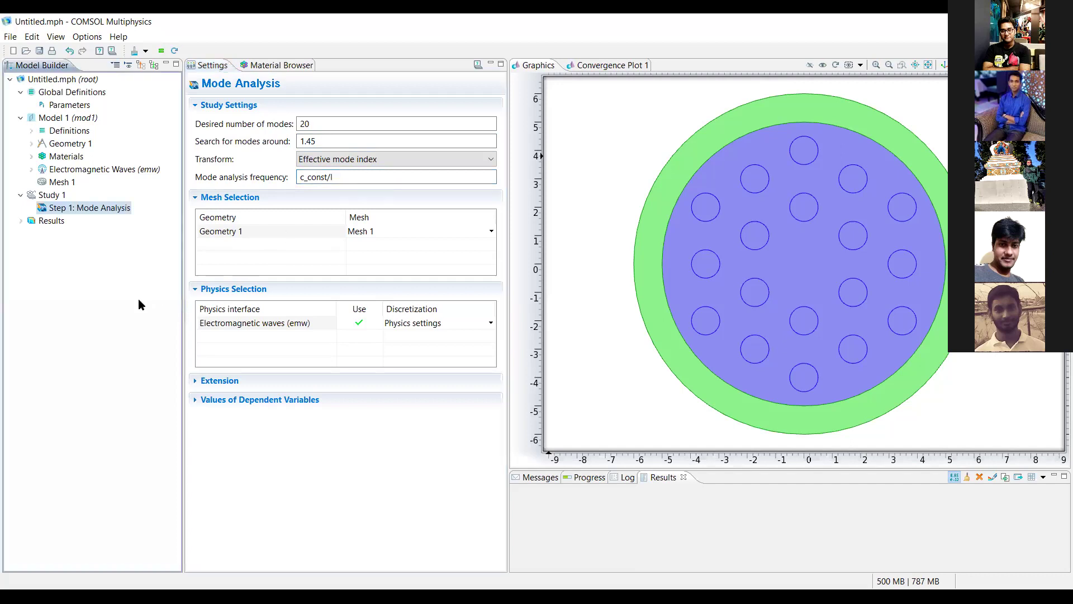
- Compute Study 1 and open the settings of the surface plot under the electric field results
right_click(53, 197)
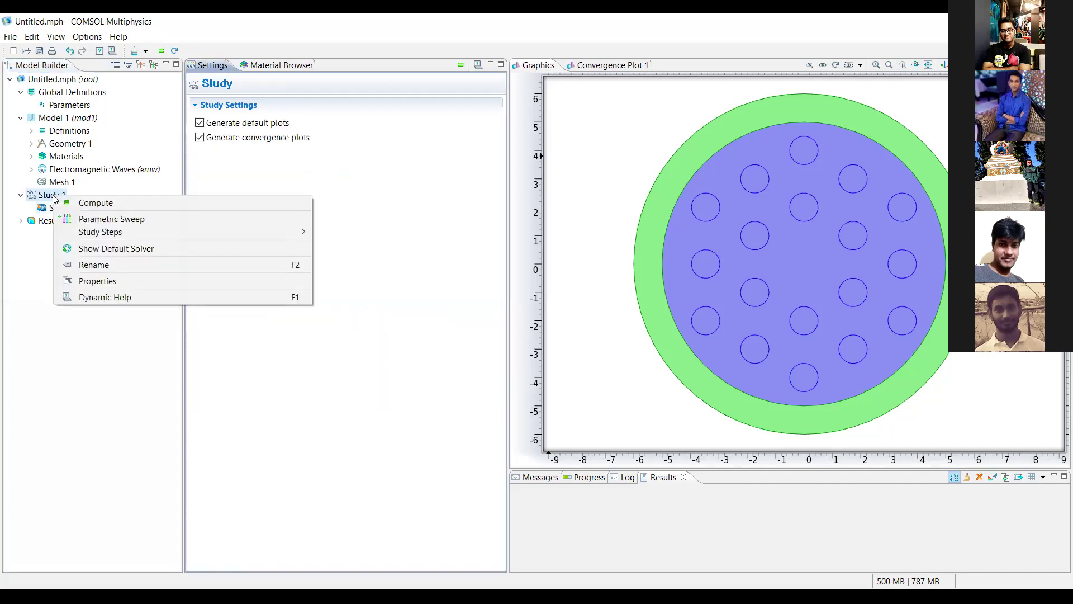
click(83, 207)
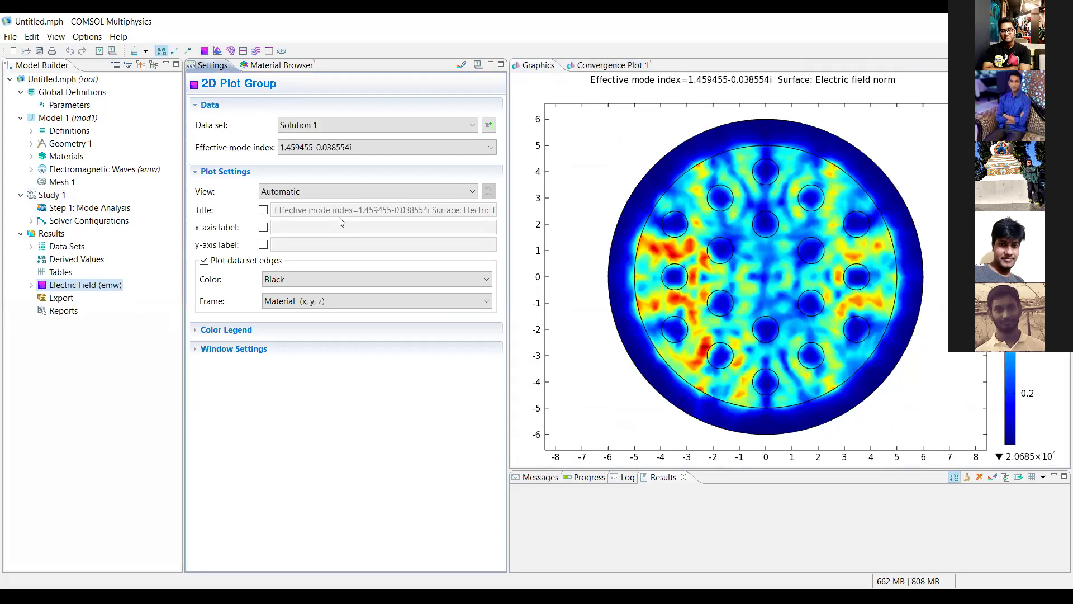
click(31, 285)
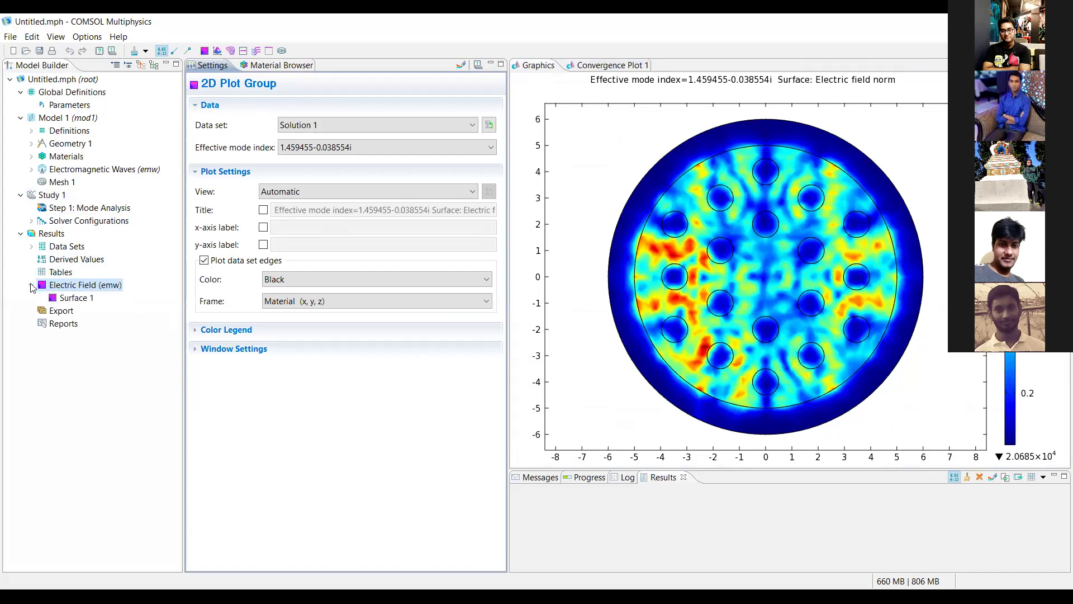
click(77, 300)
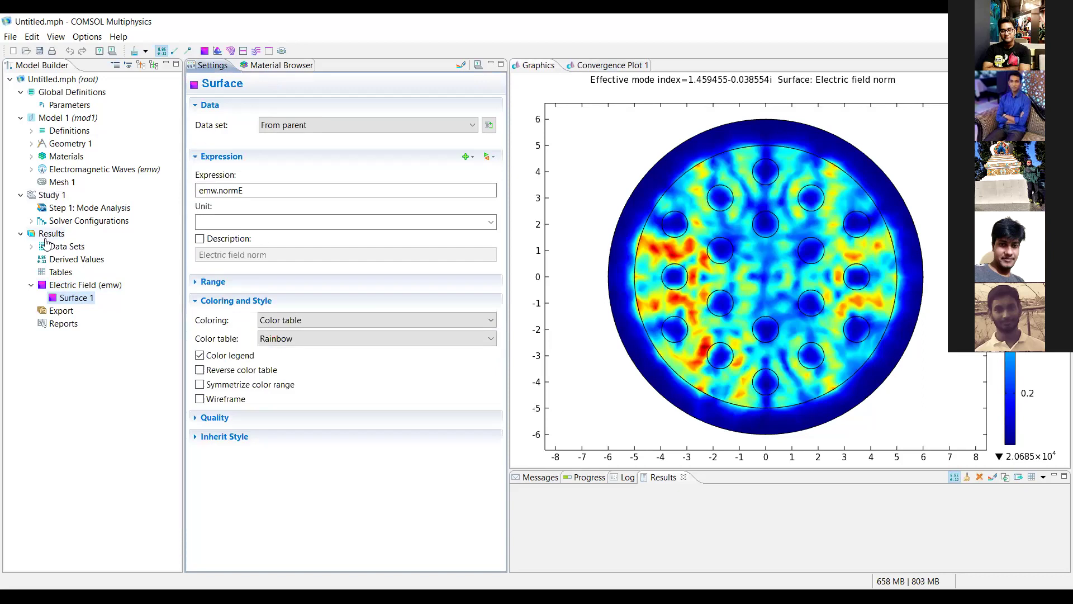
- Add an Arrow Surface plot to the Electric Field (emw) plot group
click(72, 287)
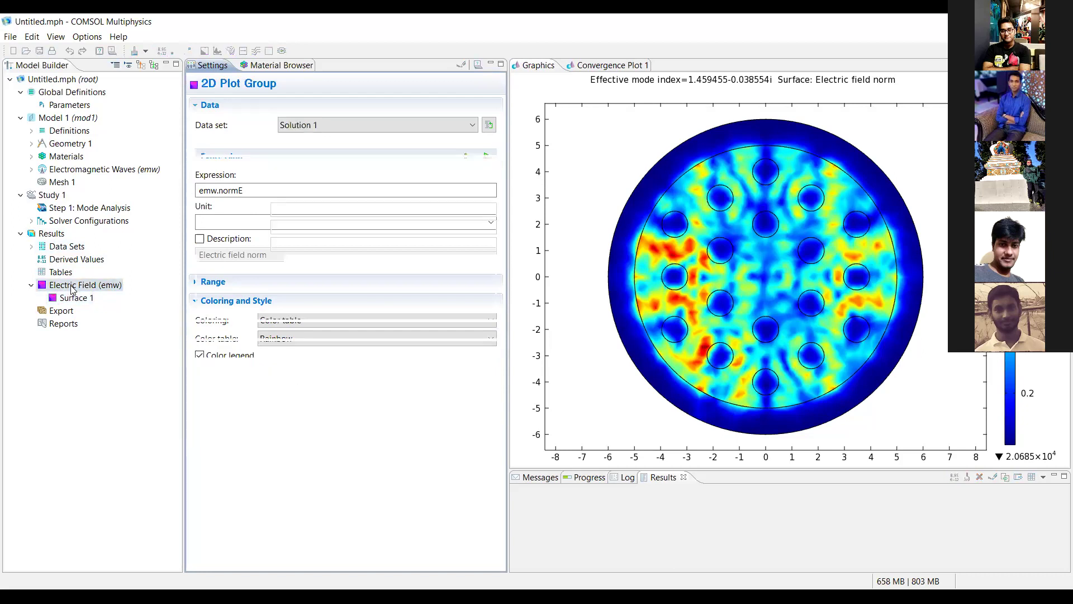
right_click(71, 287)
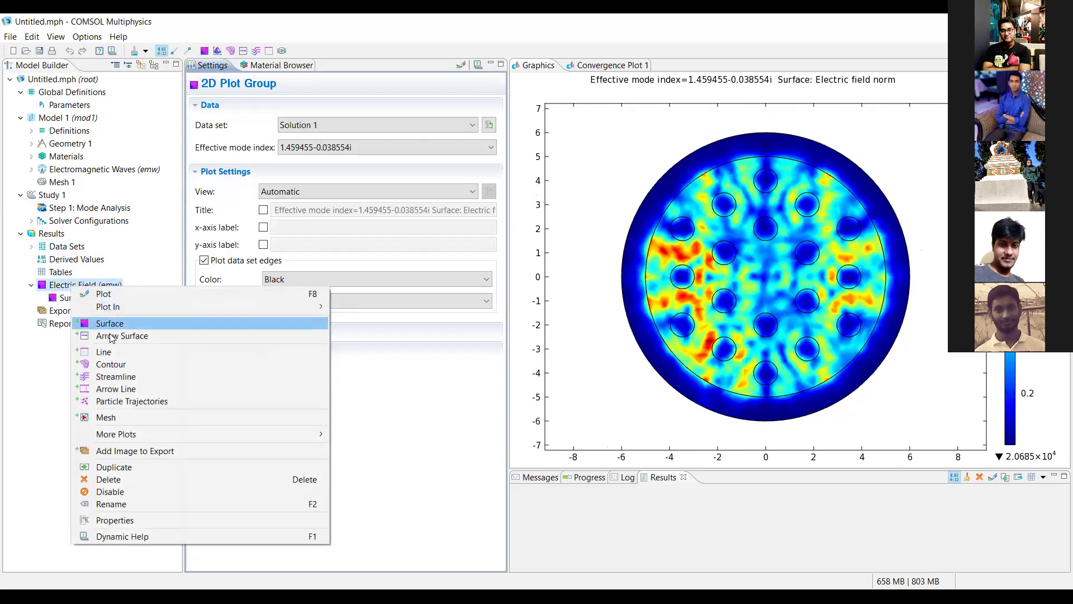
click(112, 336)
- Set the data set of the Surface 1 plot to Solution 1
click(76, 300)
click(318, 130)
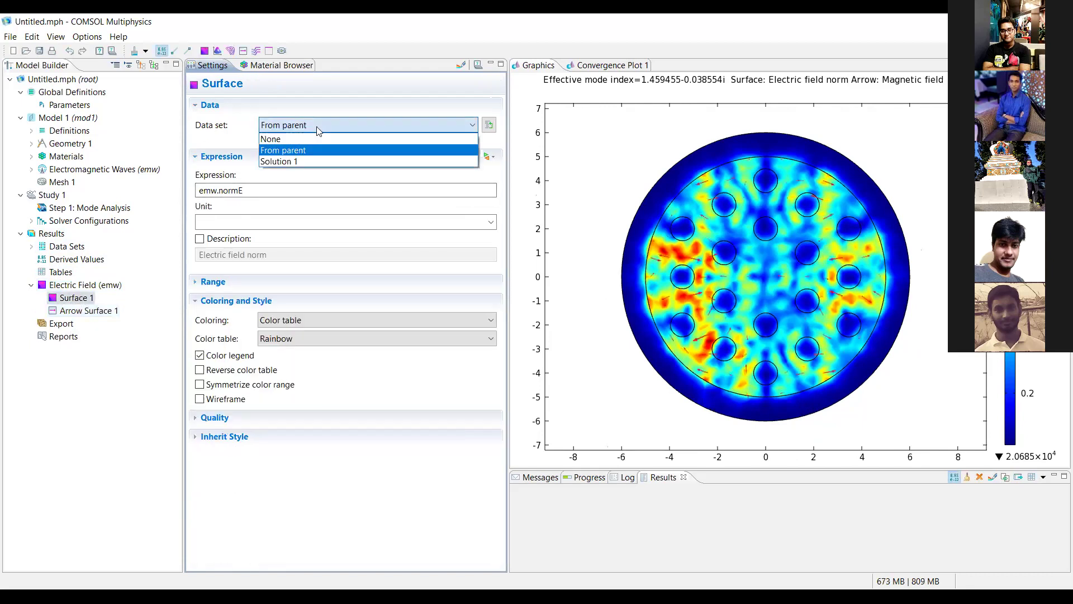
click(297, 161)
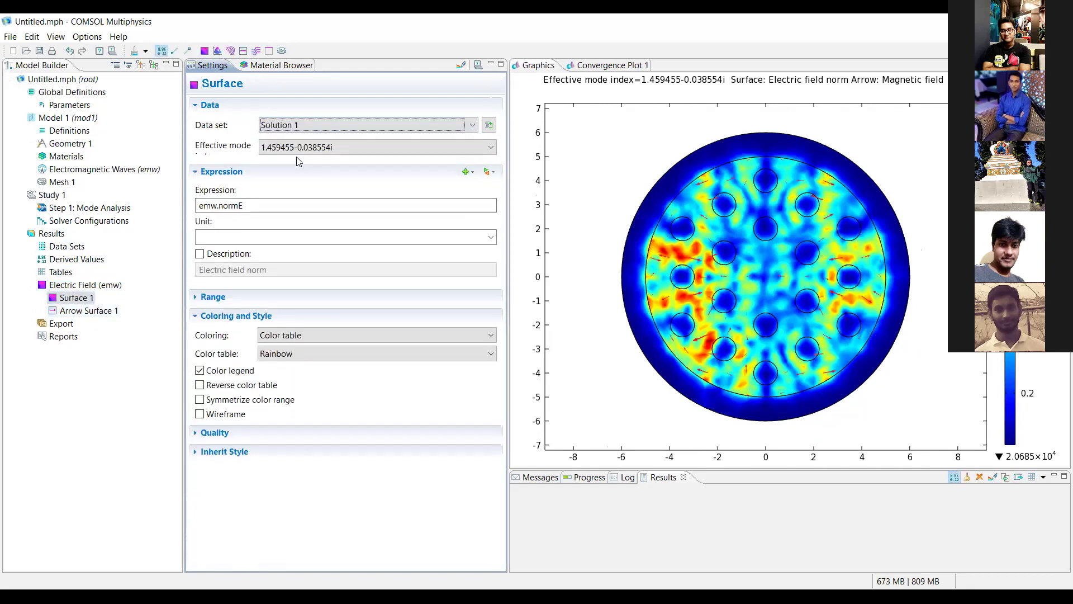
- Plot the electric field surface for effective mode index 1.484002-0.005972i
click(329, 147)
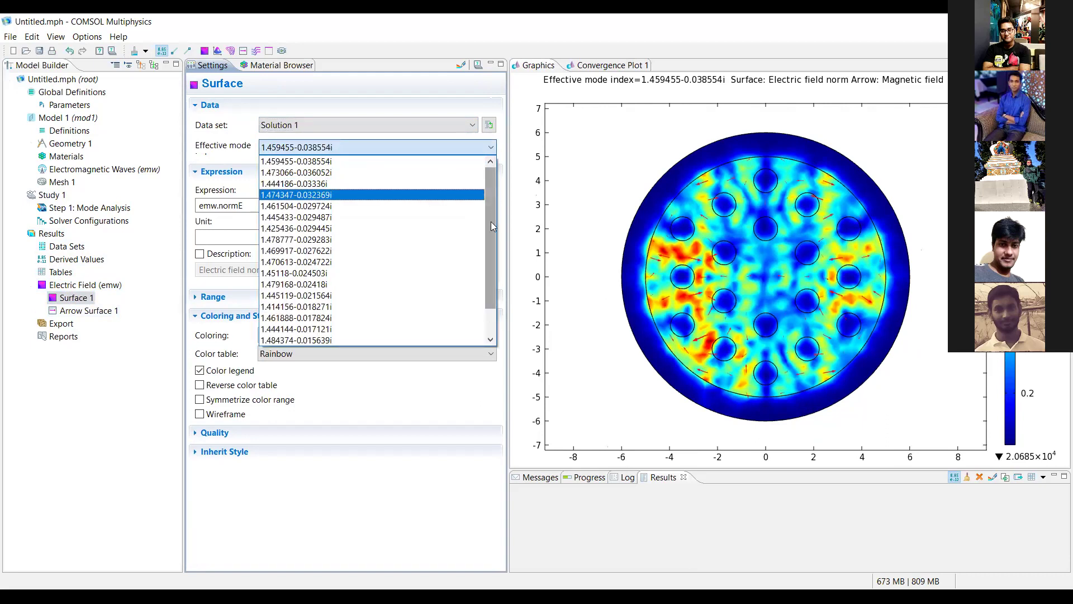
drag(494, 212, 489, 241)
click(344, 338)
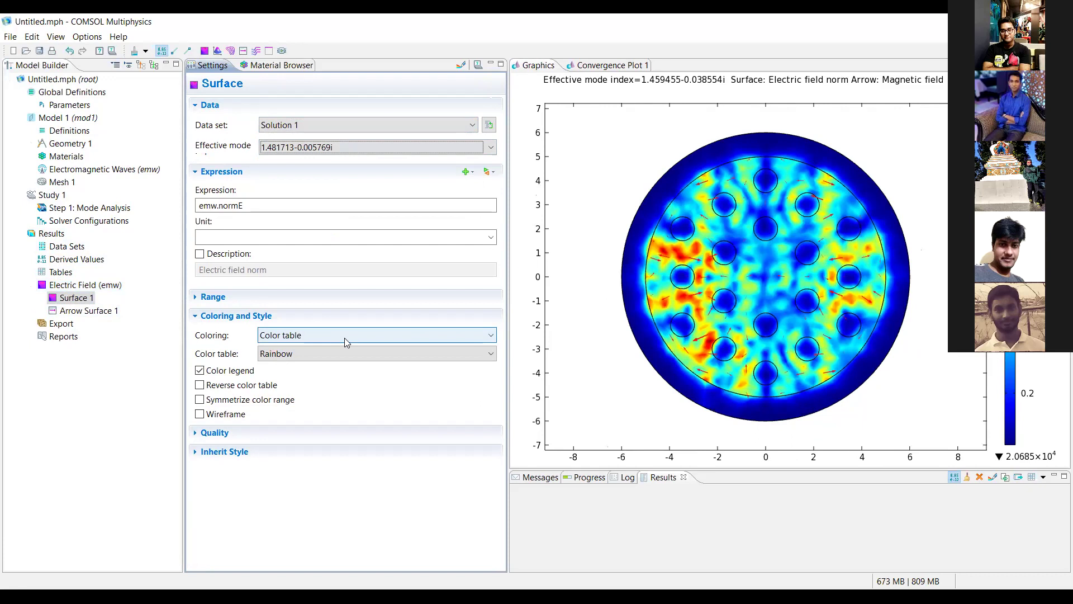
click(353, 144)
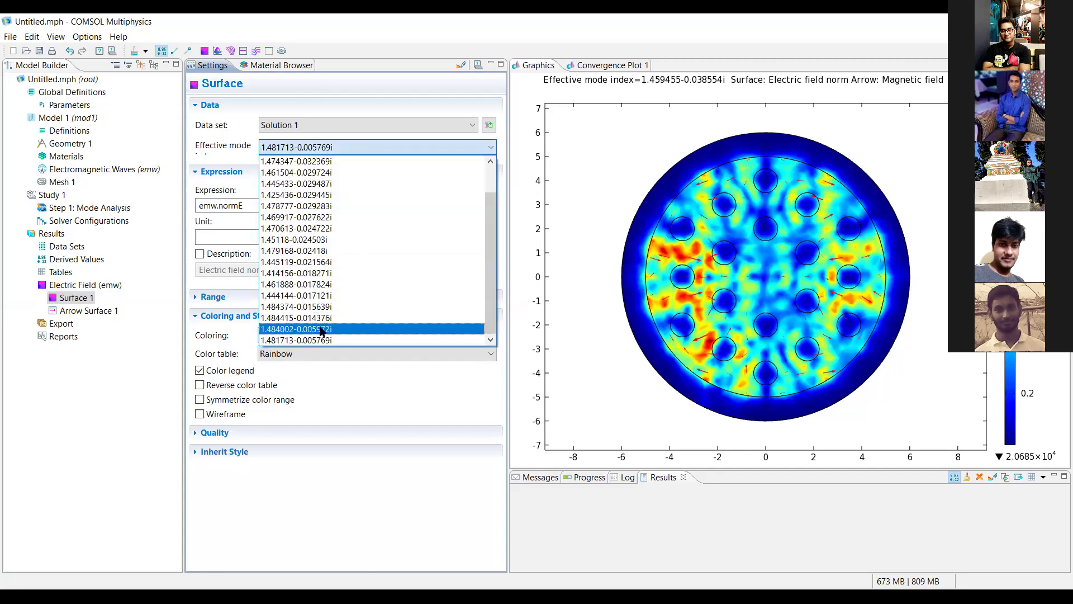
click(322, 331)
click(461, 65)
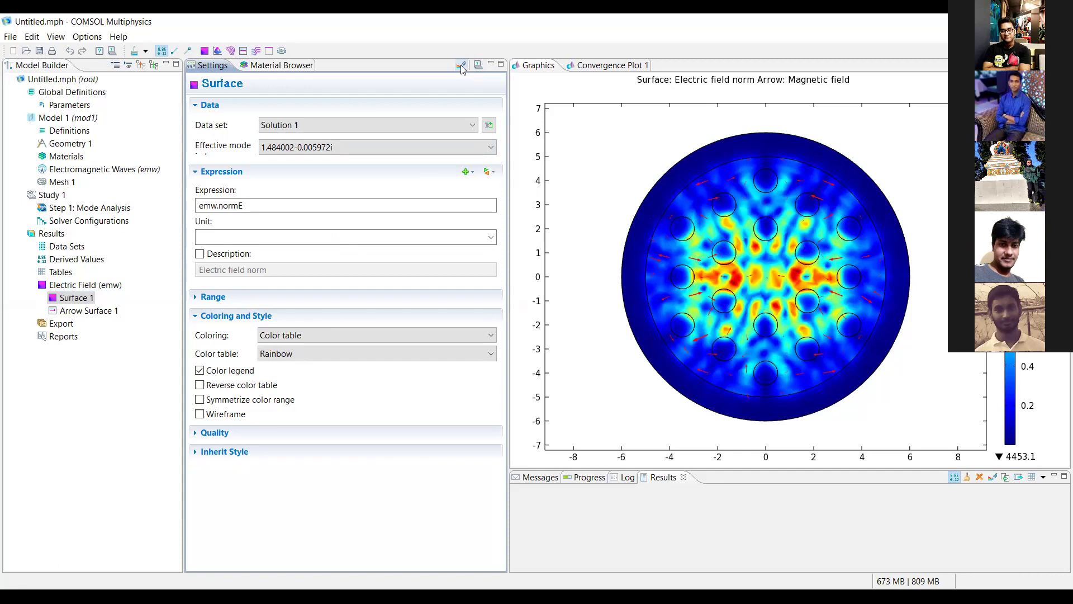
- Select effective mode index 1.481713-0.005769i for the surface plot, switch it to 1.484415-0.014376i and plot that mode
click(337, 148)
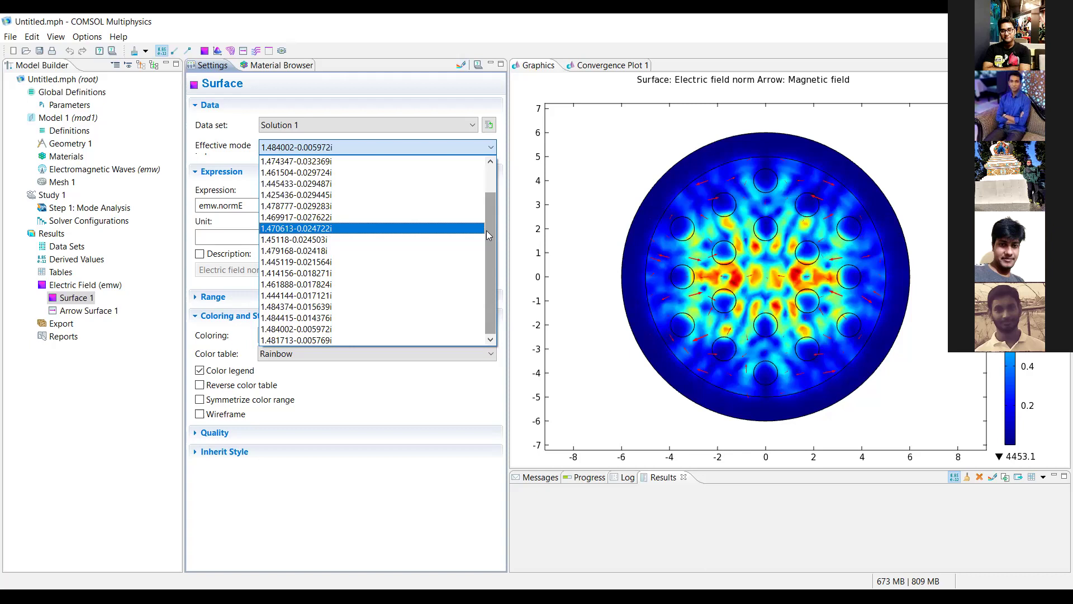
click(372, 339)
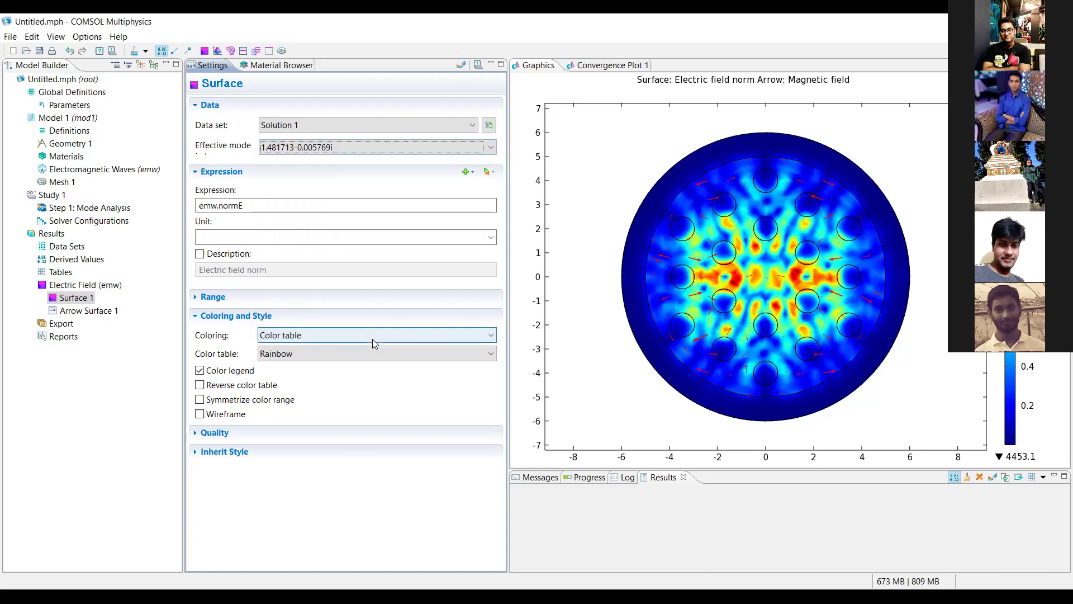
click(433, 150)
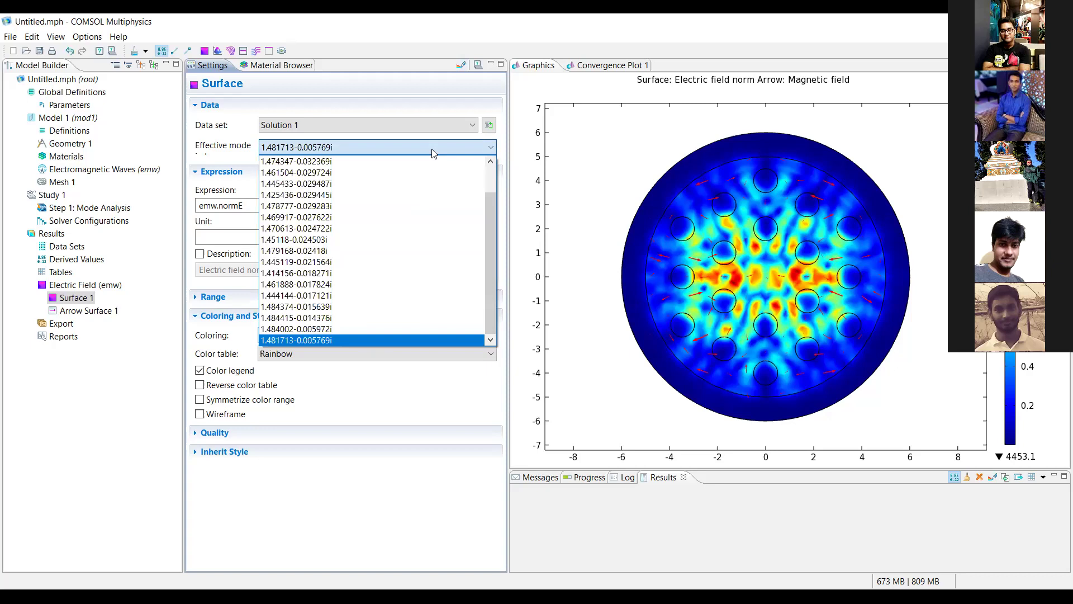
click(342, 341)
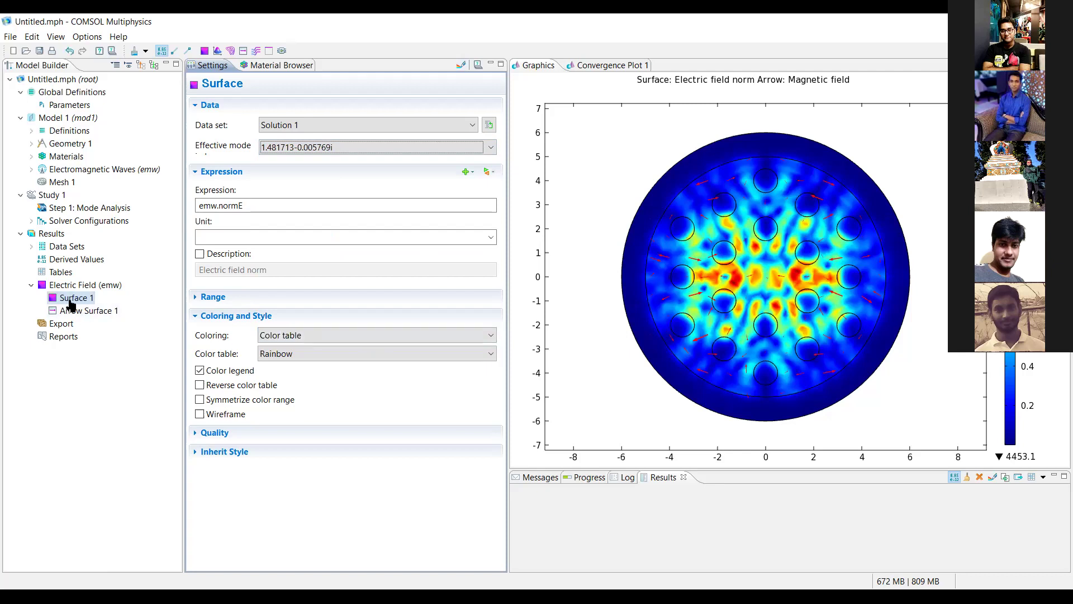
click(342, 148)
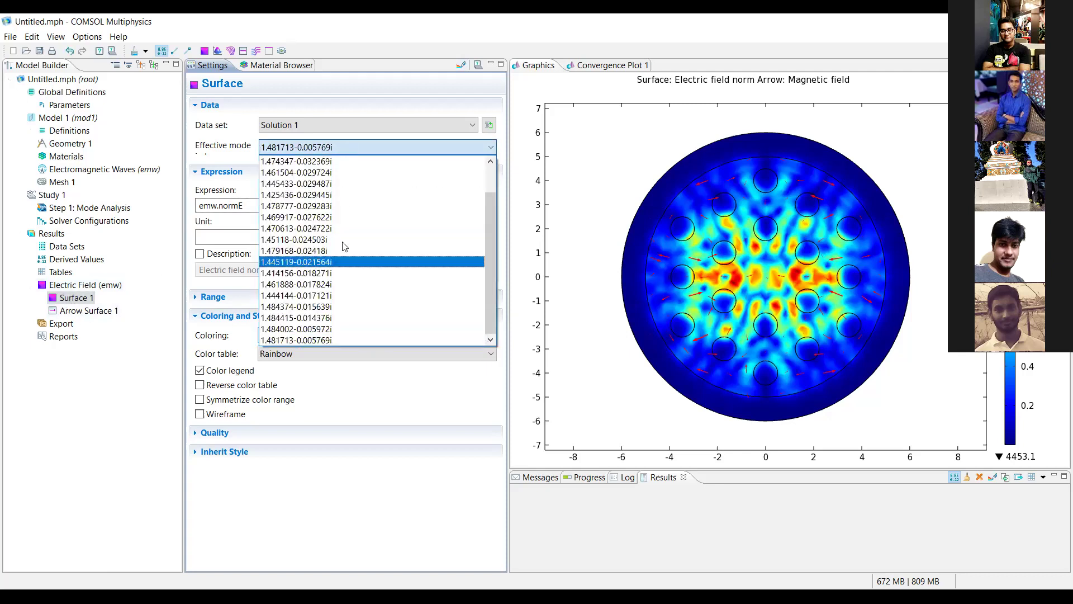
click(323, 317)
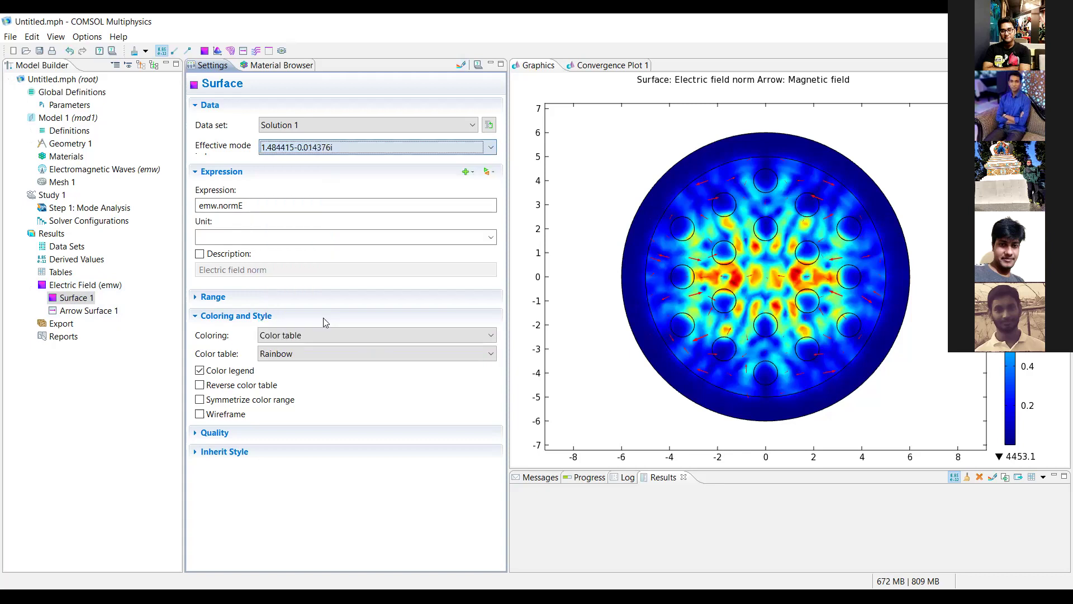
click(461, 67)
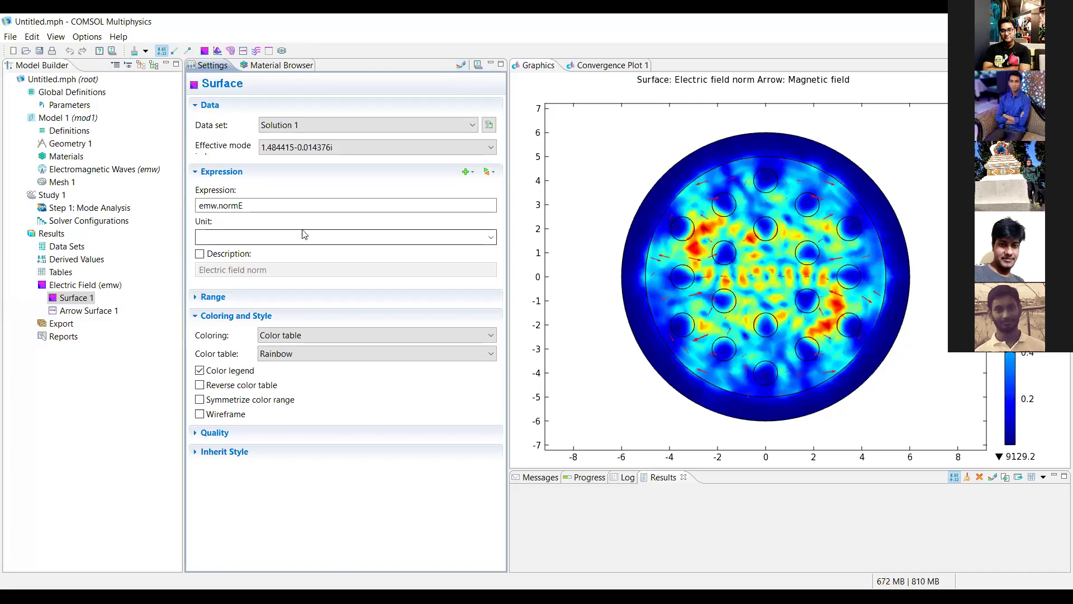
- Set the surface plot's effective mode index to 1.414156-0.018271i and plot it
click(328, 147)
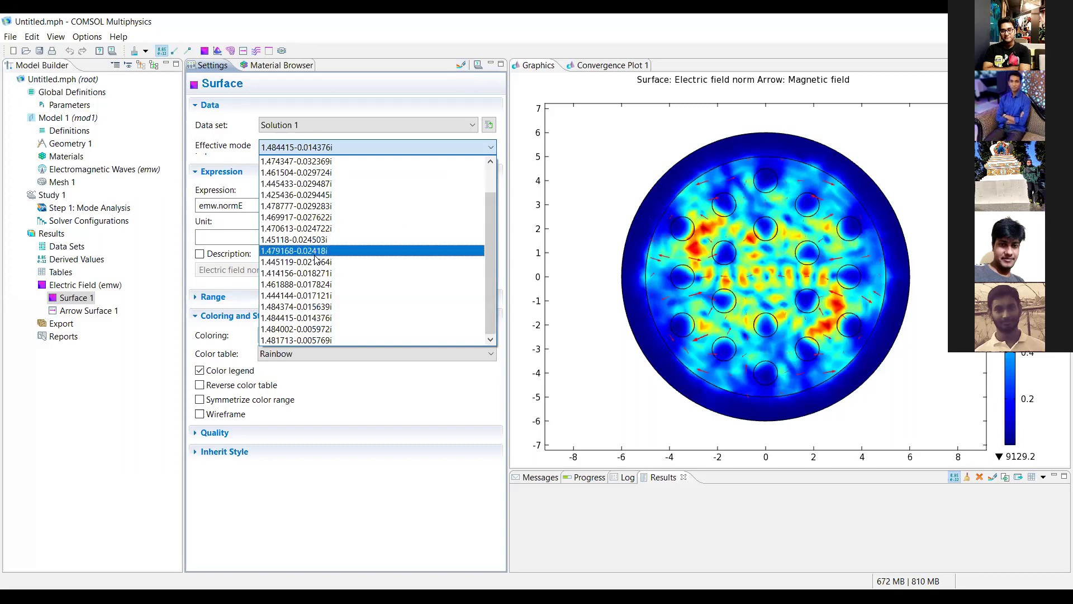
click(323, 273)
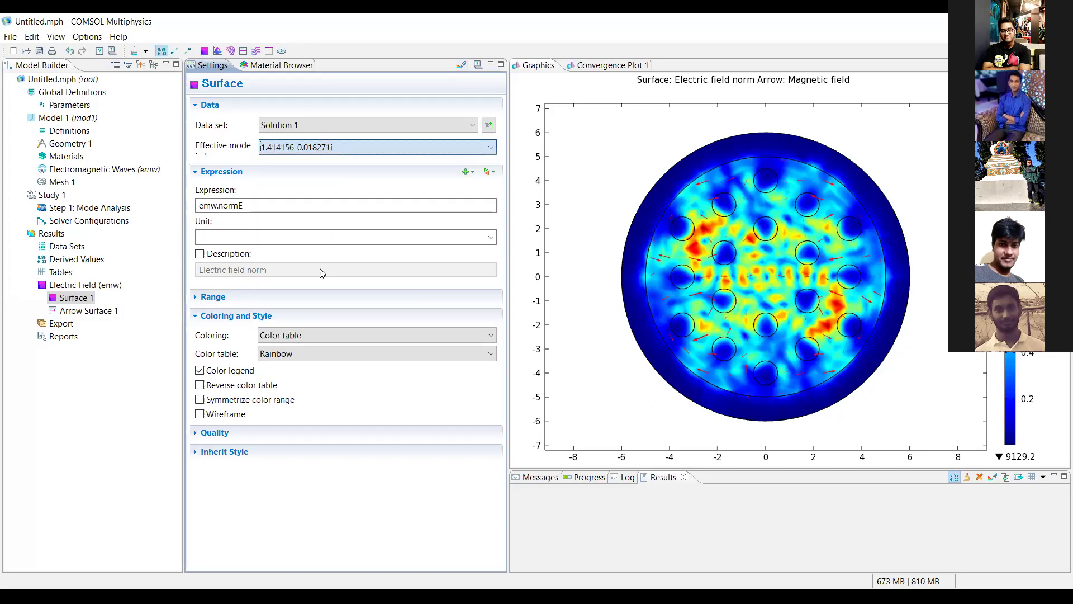
click(462, 66)
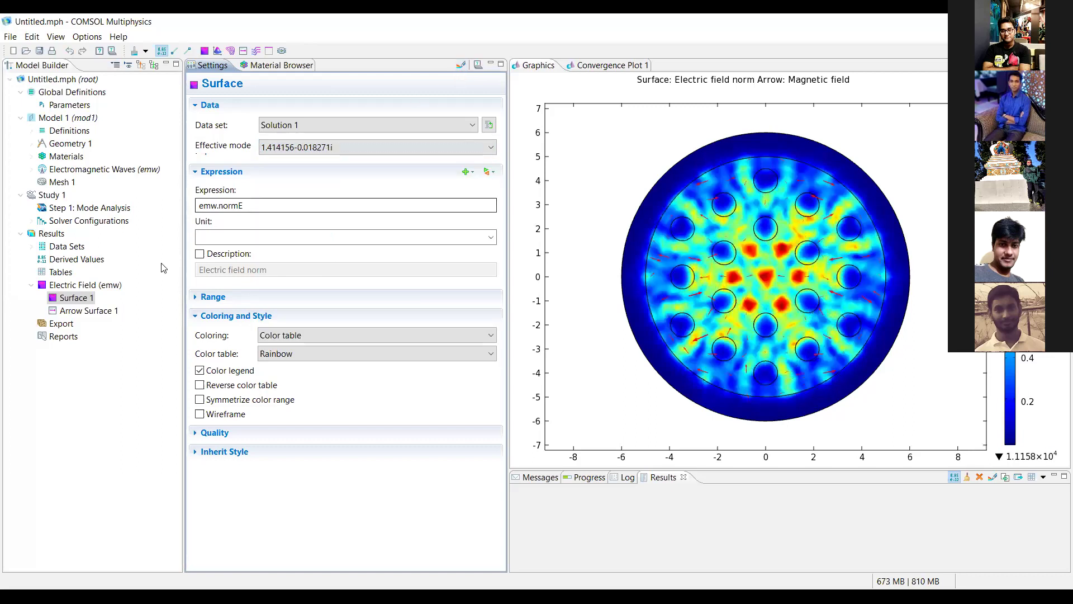
- Set the data set of the Arrow Surface 1 plot to Solution 1
click(87, 311)
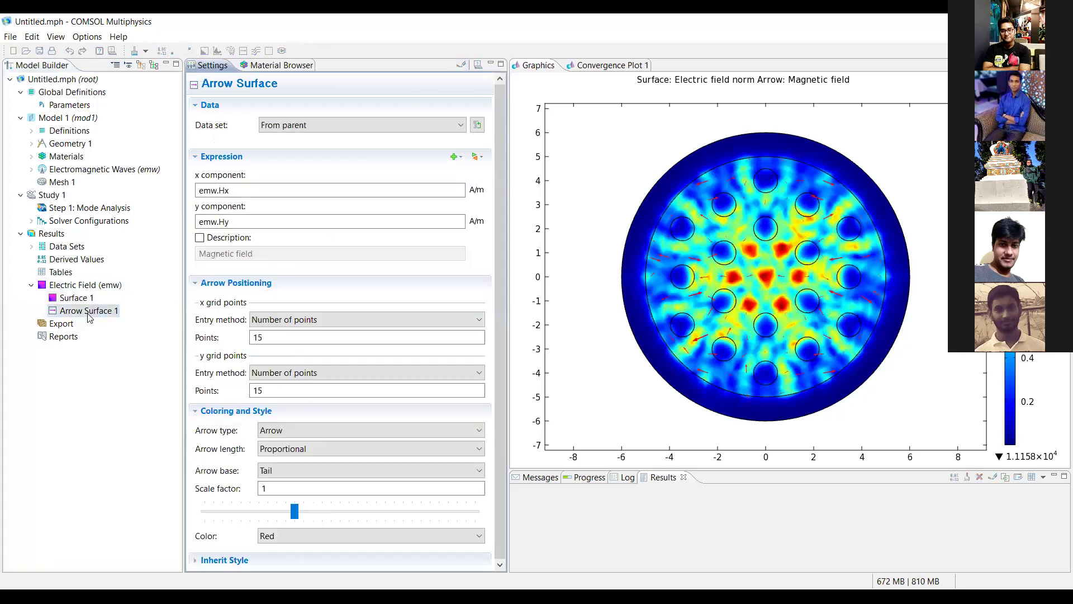
click(313, 126)
click(293, 160)
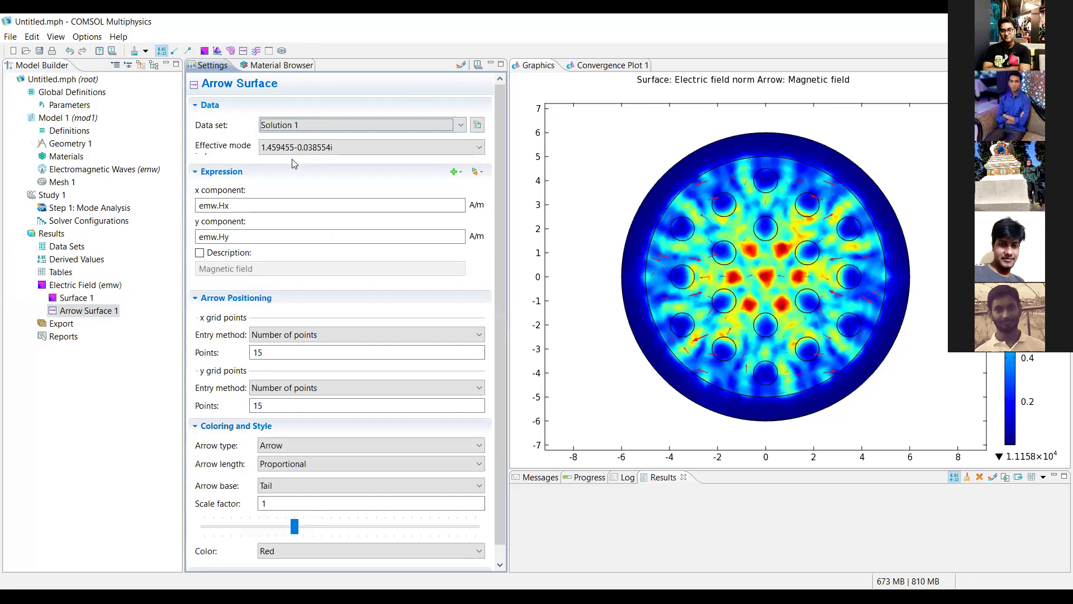
- Plot the magnetic field arrows for effective mode index 1.481713-0.005769i and set the arrow scale factor to 1.3
click(325, 148)
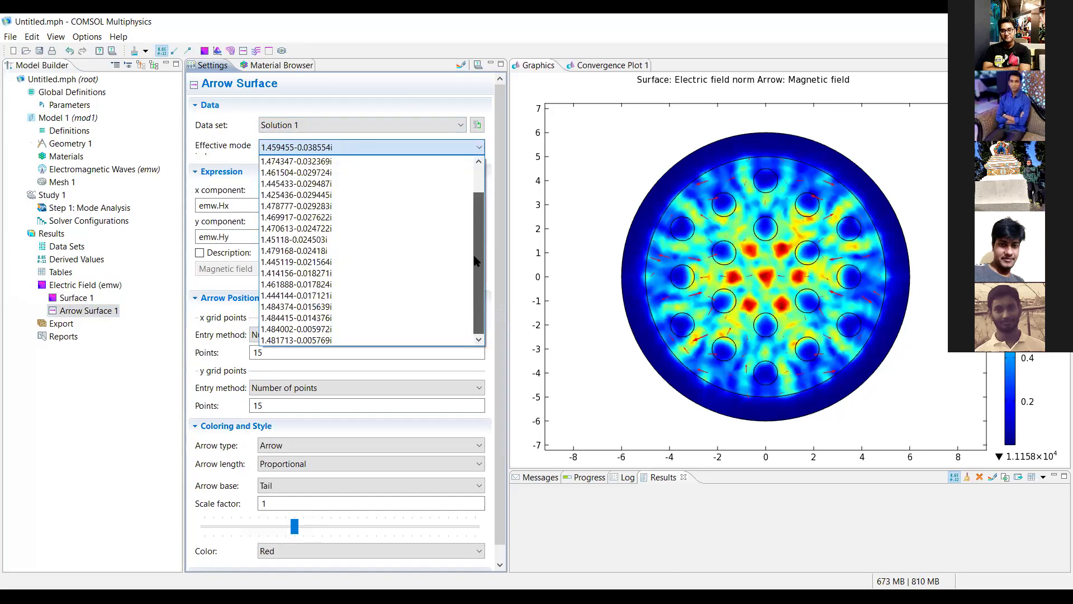
scroll(438, 273, down, 1)
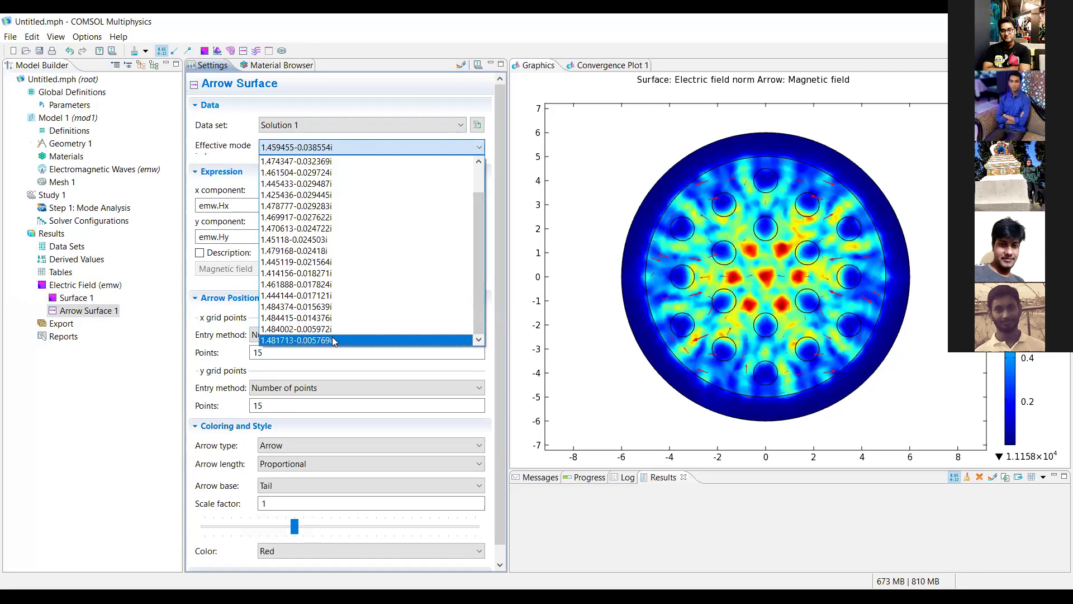
click(332, 339)
click(461, 66)
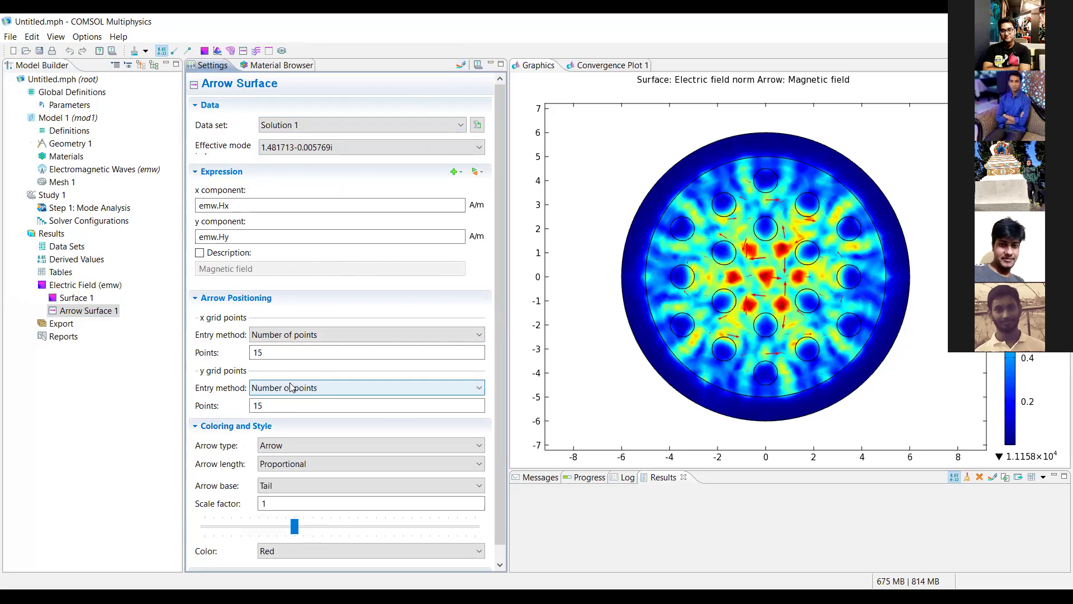
drag(294, 526, 322, 526)
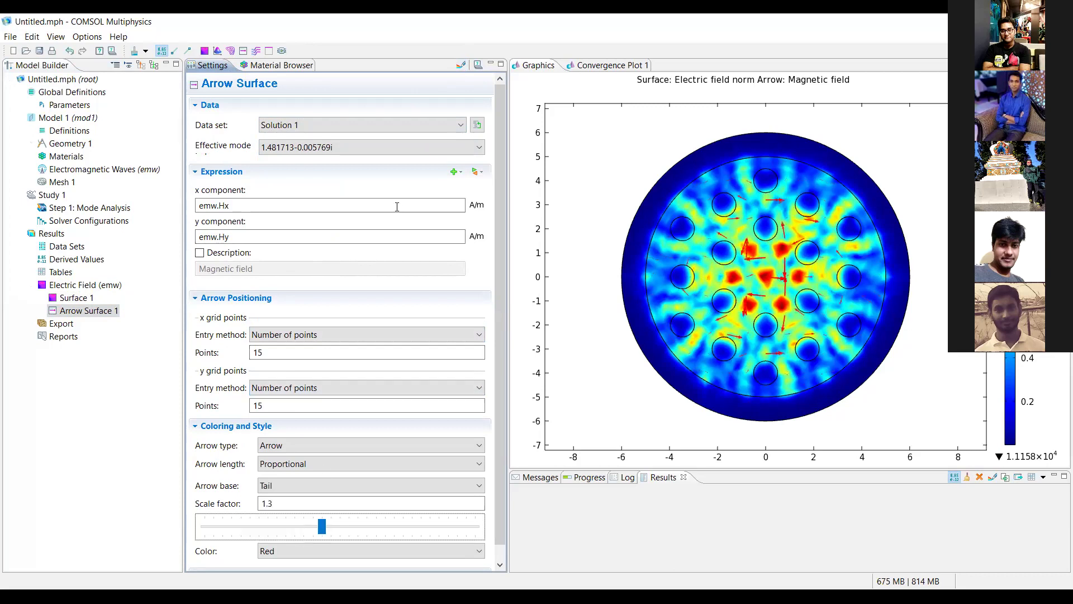
- Plot the magnetic field arrows for effective mode index 1.484415-0.014376i, followed by 1.444144-0.017121i
click(380, 148)
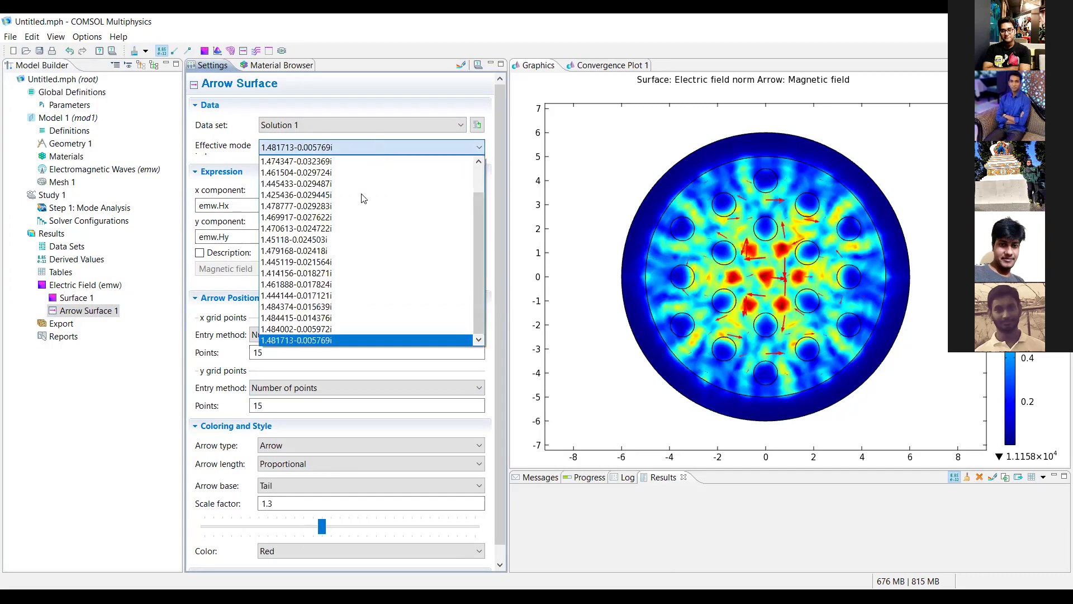
click(322, 318)
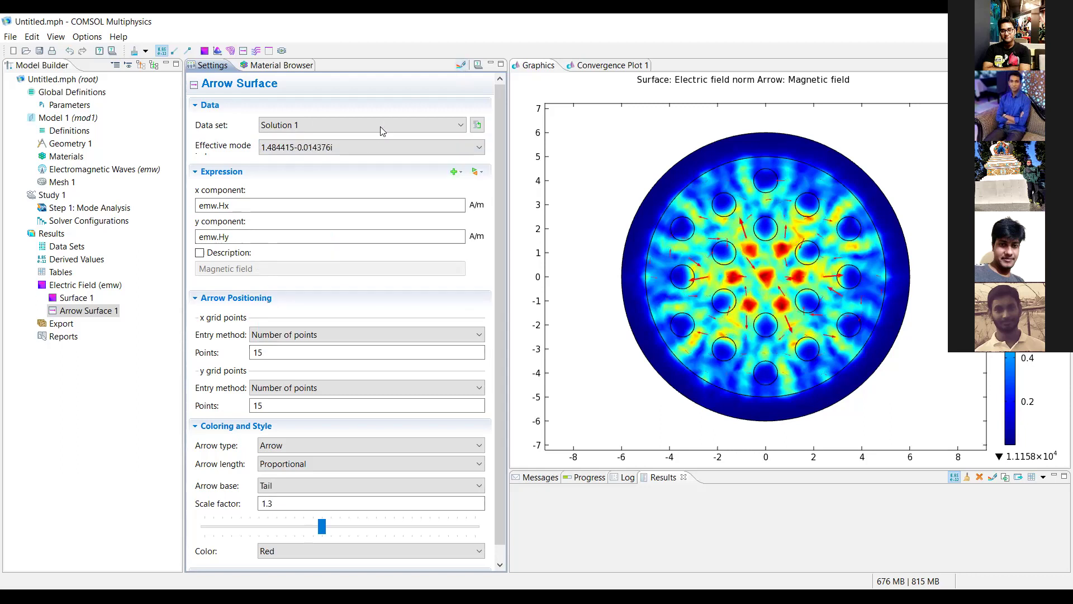
click(360, 147)
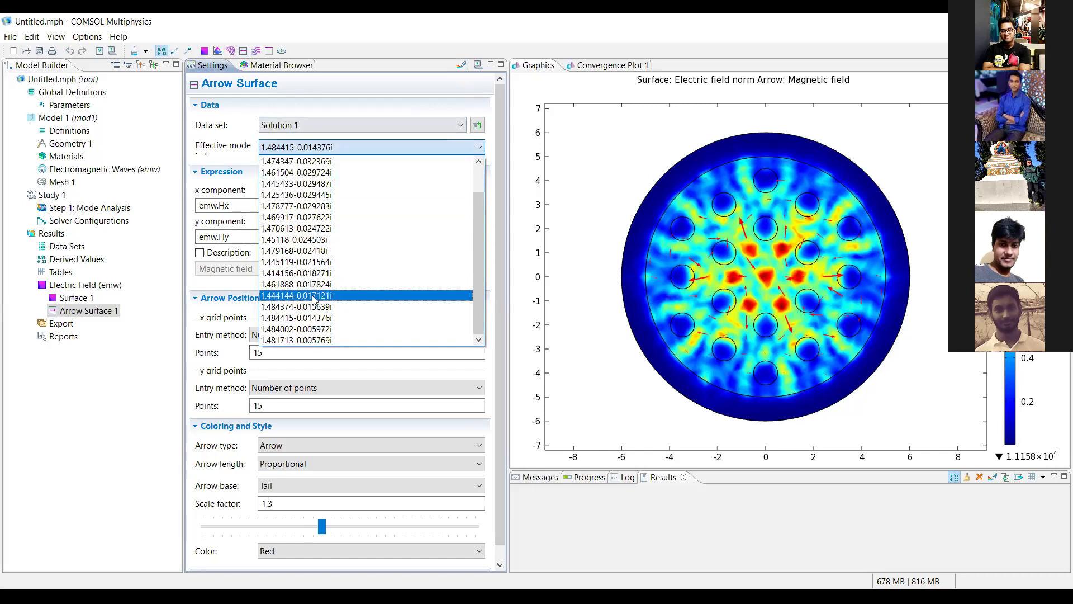
click(313, 296)
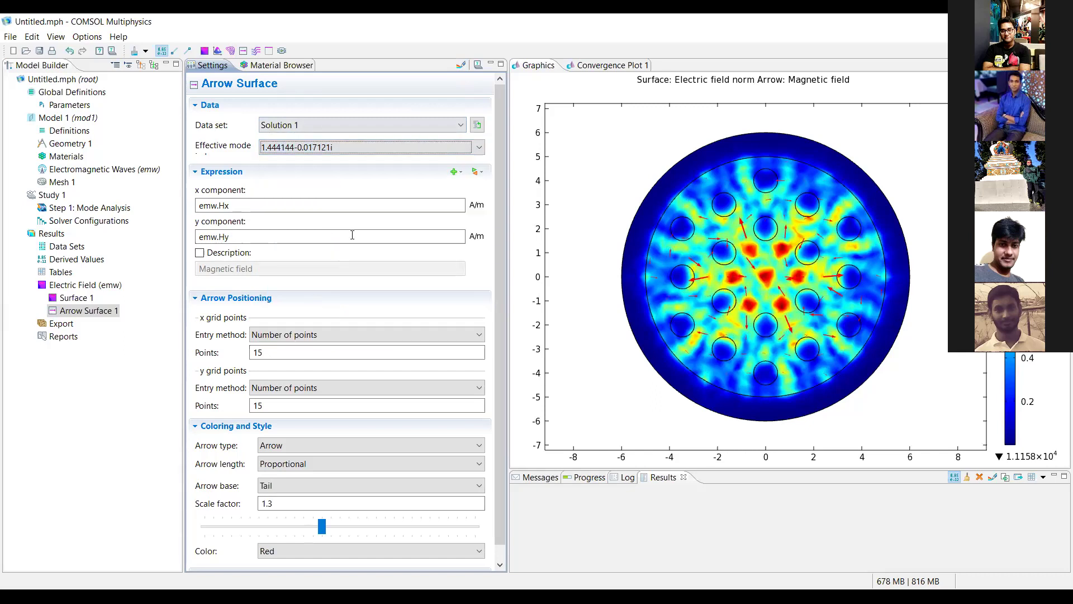
click(460, 68)
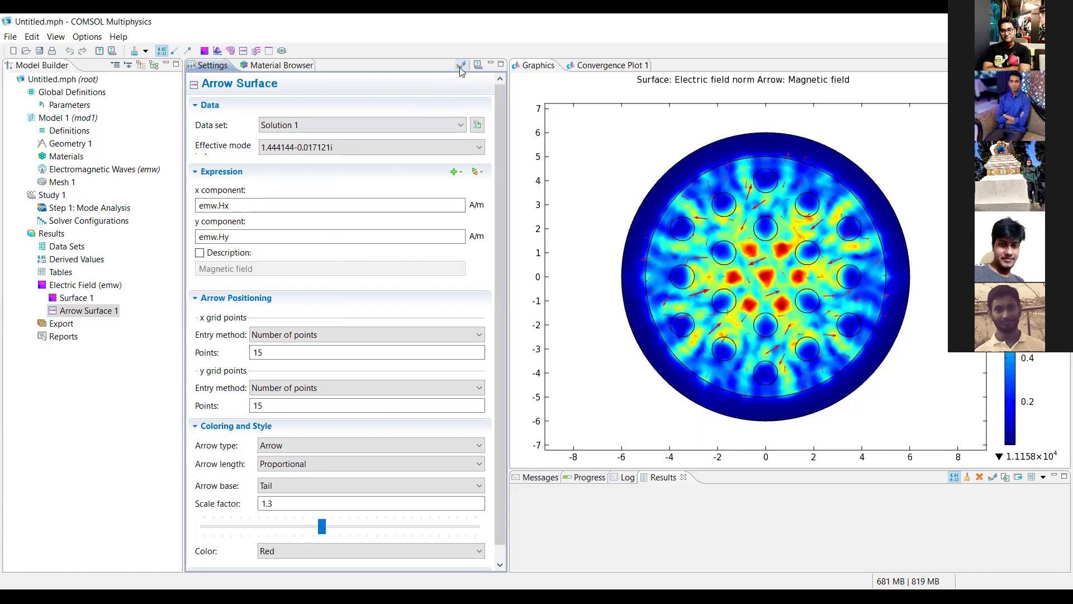
- Plot the magnetic field arrows for effective mode index 1.474347-0.032369i, followed by 1.479168-0.02418i
click(357, 147)
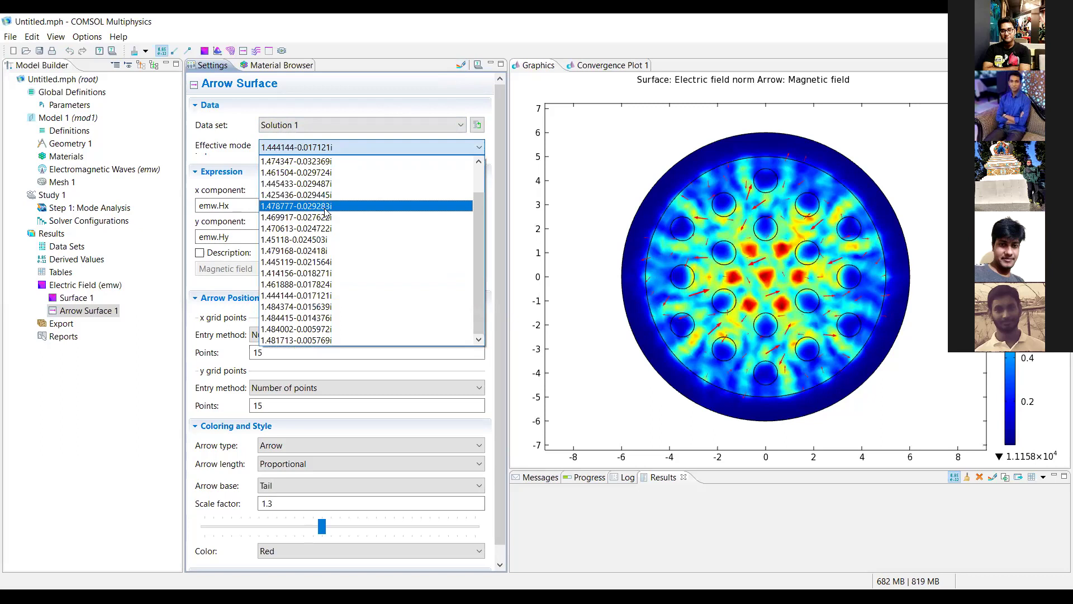
click(328, 163)
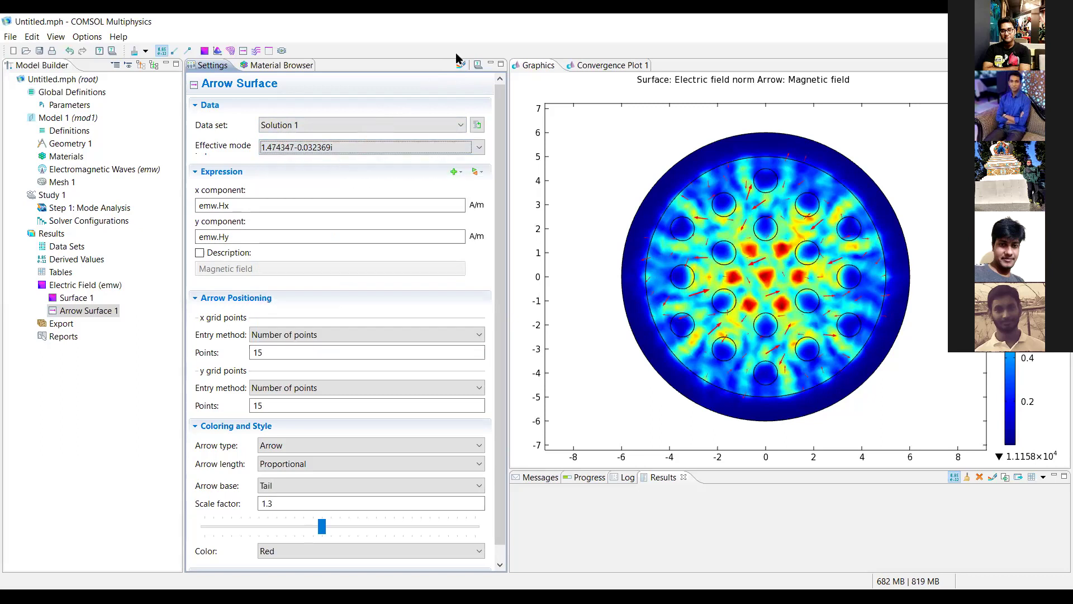
click(374, 147)
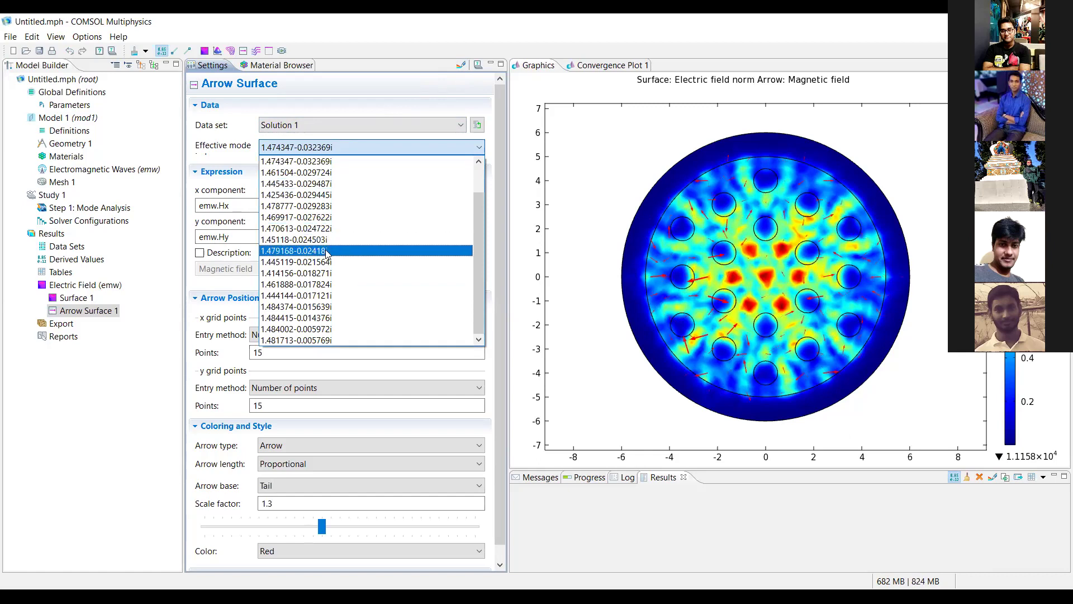
click(328, 250)
click(459, 66)
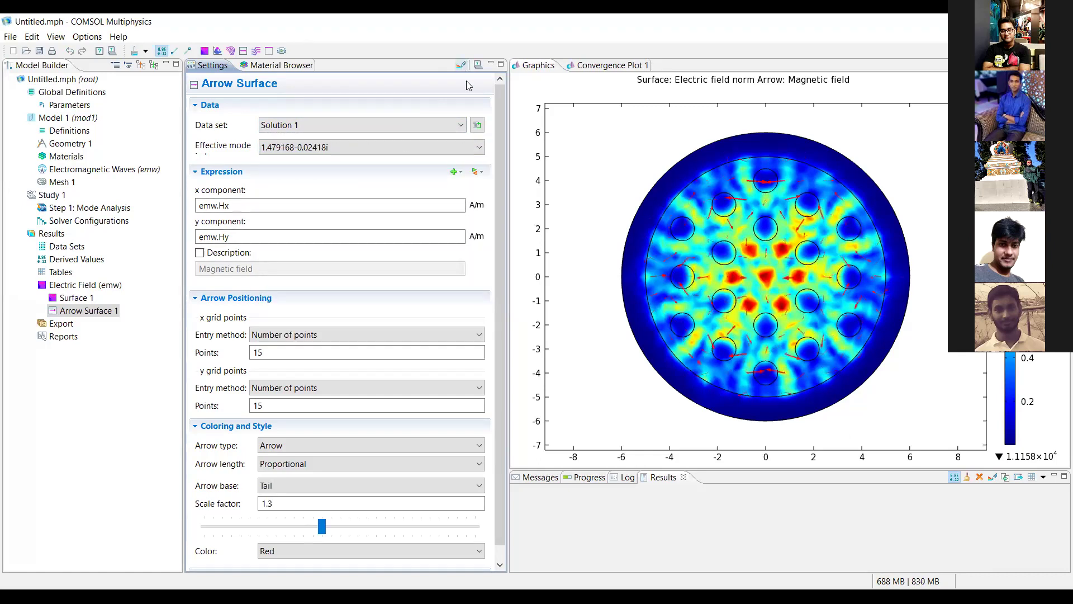
- Plot the magnetic field arrows for effective mode index 1.484374-0.015639i and evaluate the plotted field near the fiber's center
click(445, 146)
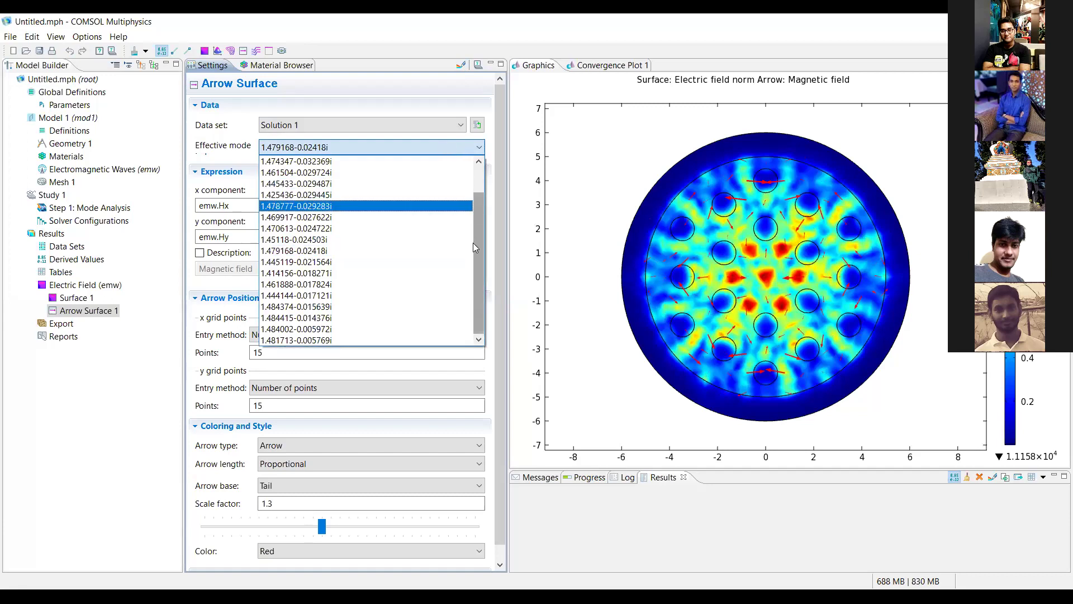
click(345, 309)
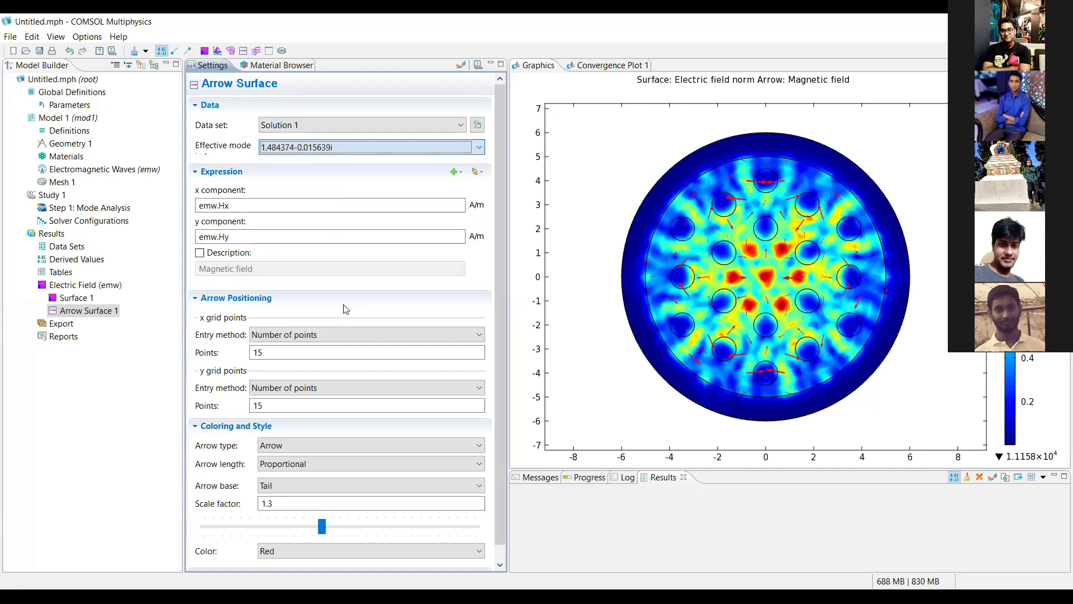
click(461, 67)
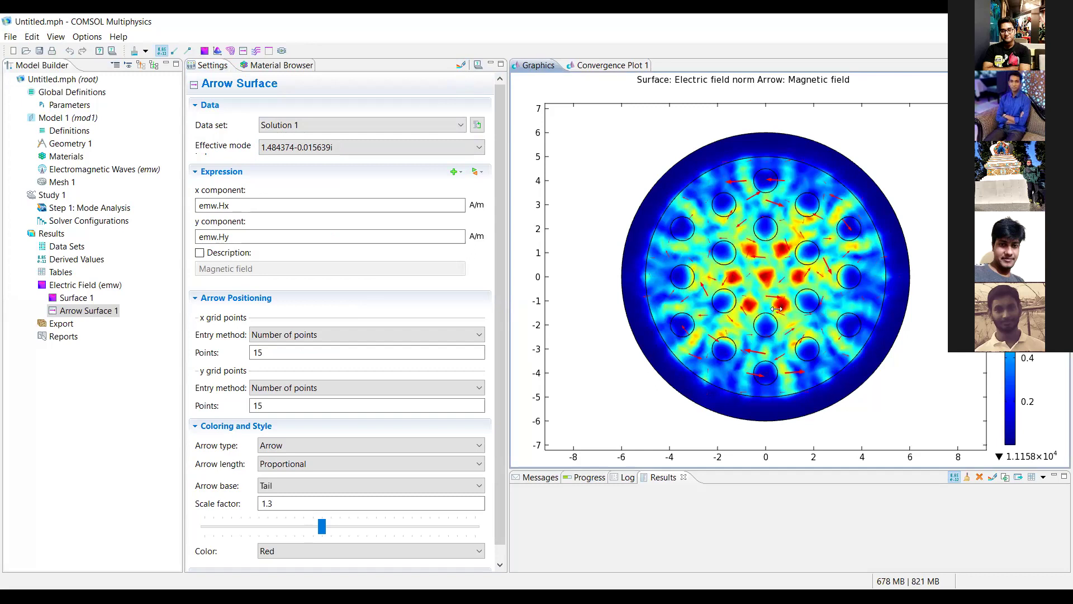
click(770, 275)
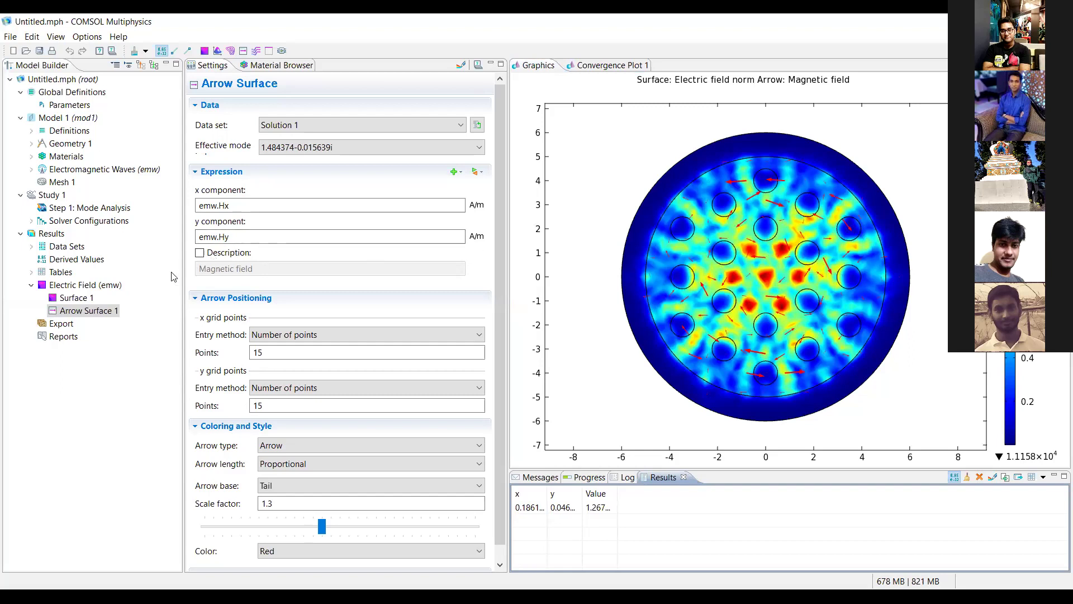
- Plot the magnetic field arrows for effective mode index 1.414156-0.018271i
click(89, 311)
click(299, 147)
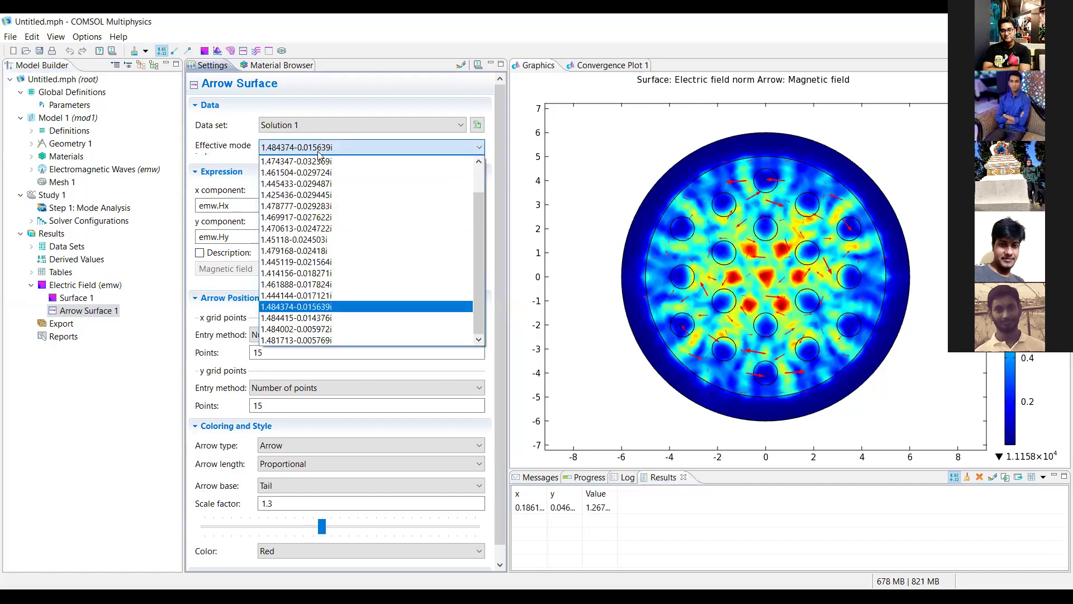
click(299, 273)
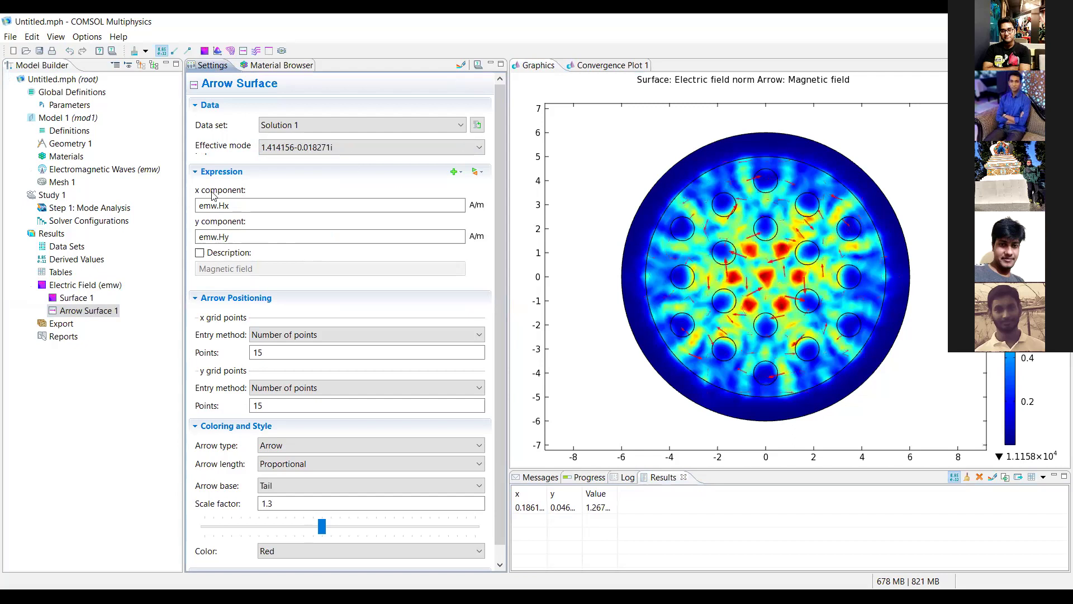
- Add a Global Evaluation to the derived values and set its effective mode index selection to From list
click(64, 260)
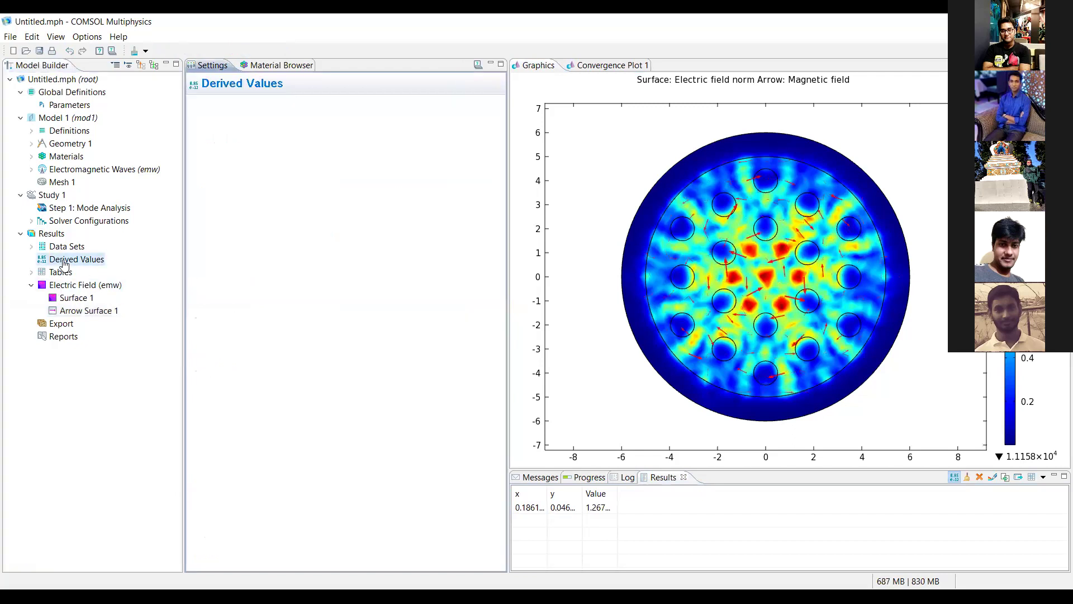
right_click(63, 262)
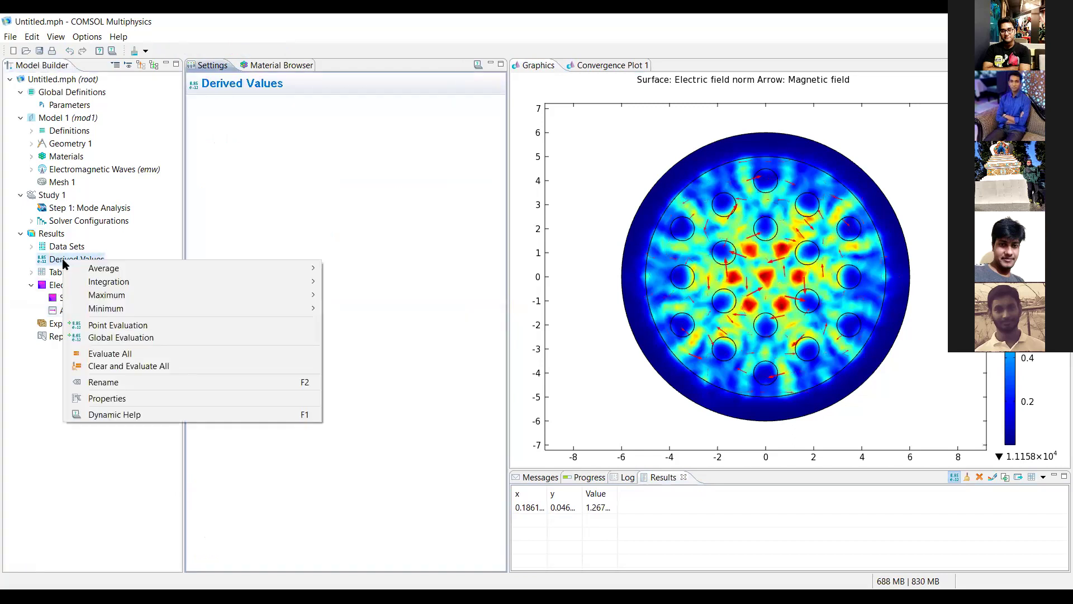
click(109, 338)
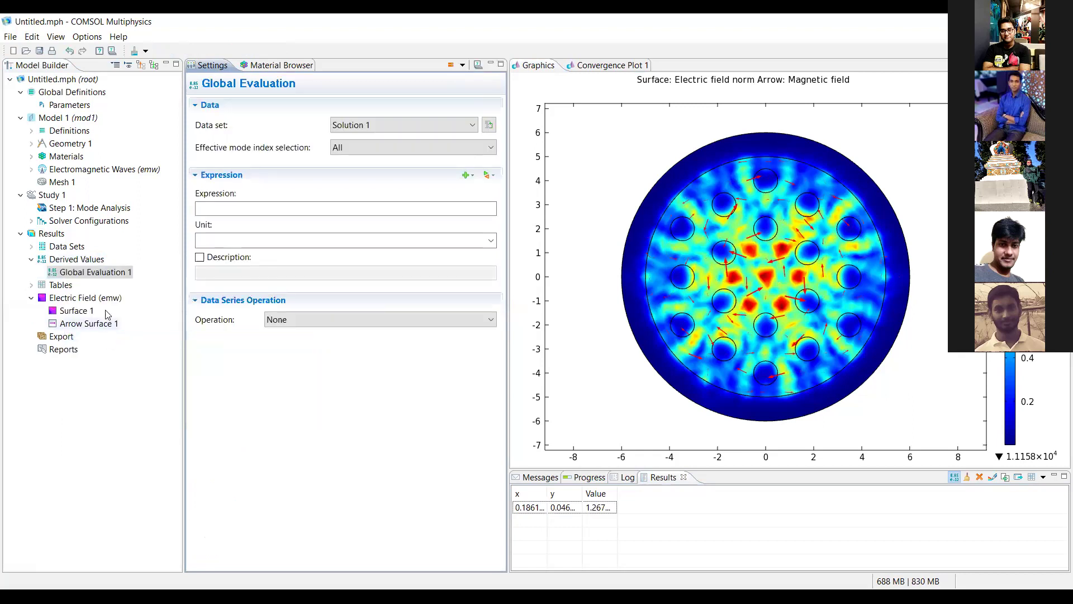
click(351, 150)
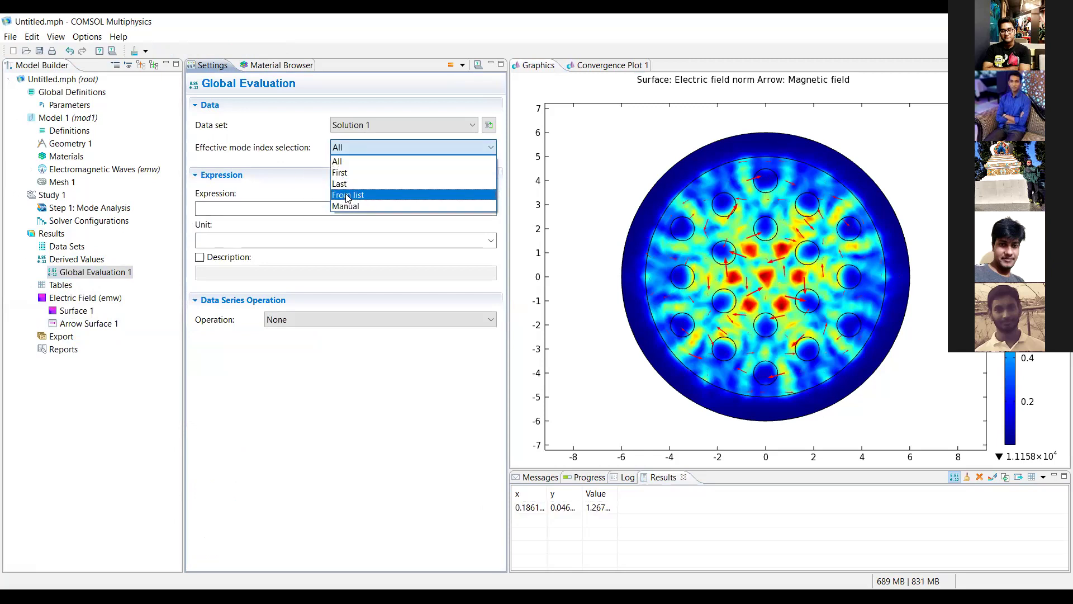
click(347, 197)
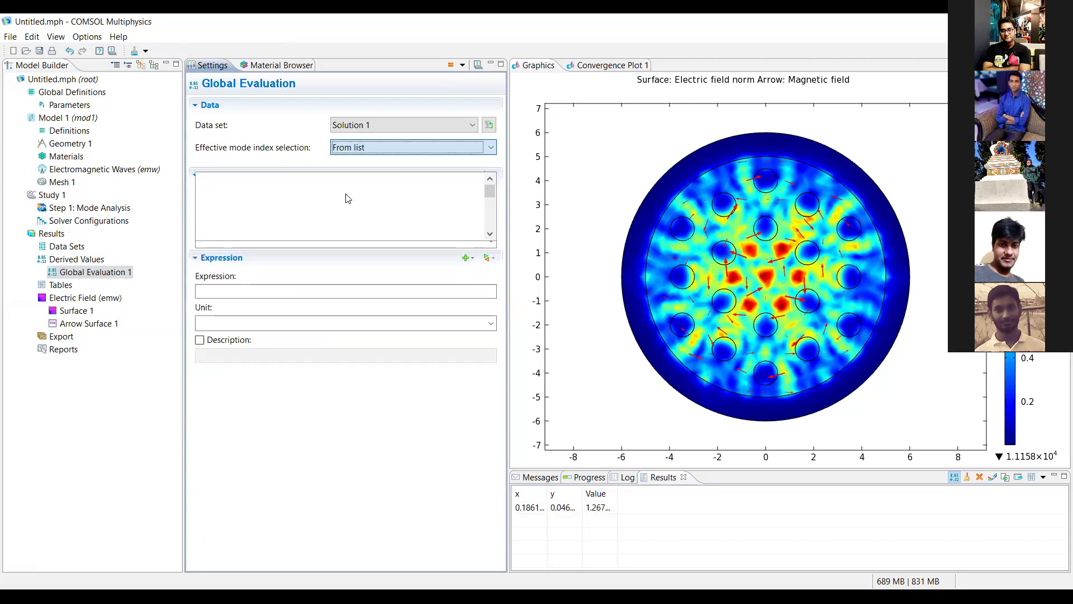
- Choose effective mode index 1.481713-0.005769i for the global evaluation
click(490, 235)
click(490, 235)
click(490, 235)
click(489, 235)
click(489, 235)
click(490, 235)
click(489, 235)
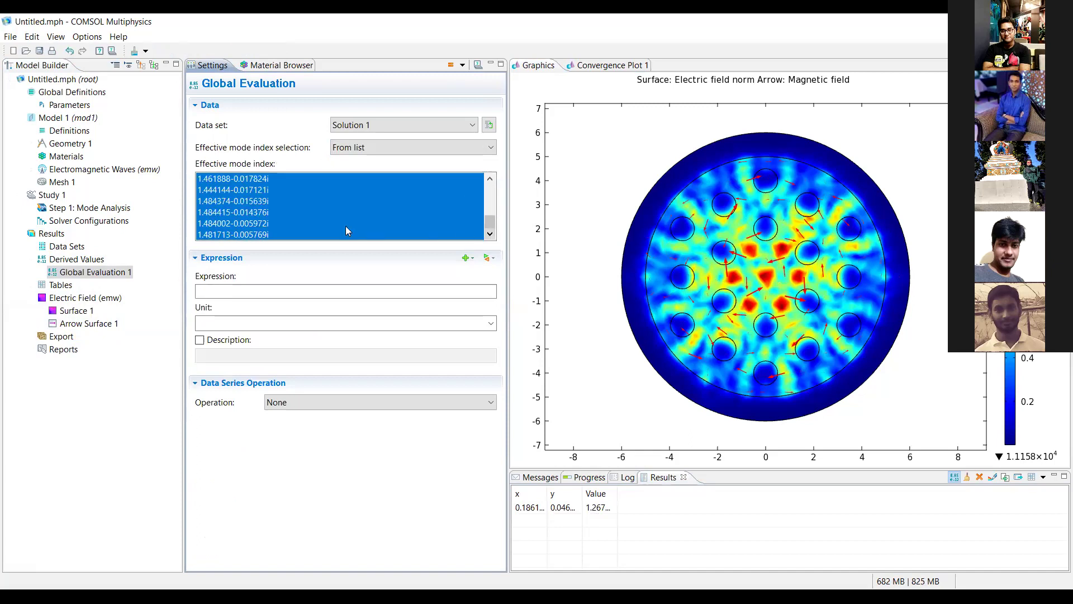
click(315, 225)
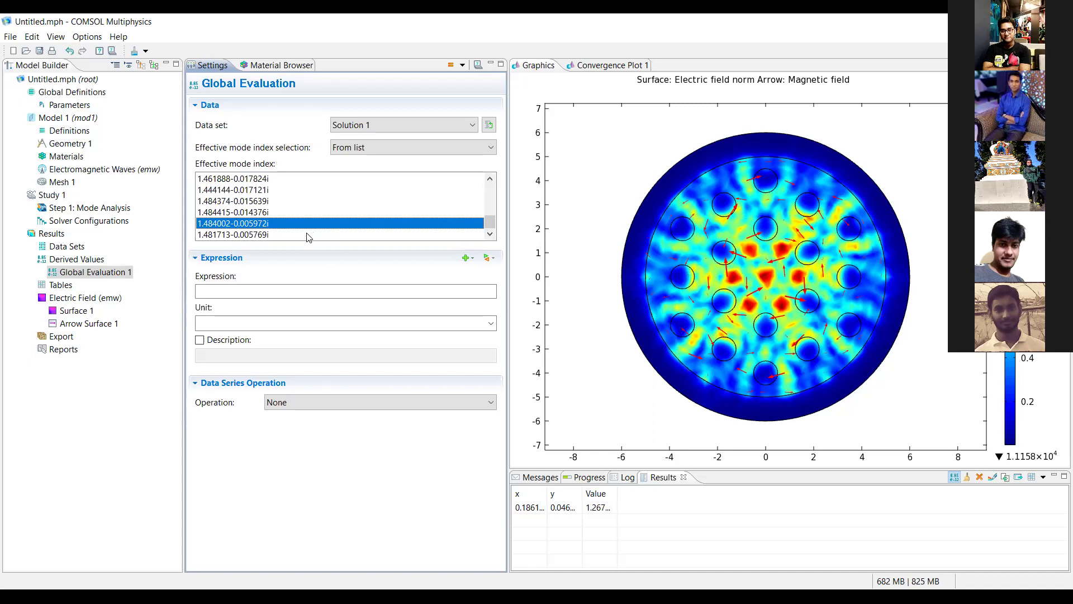
click(307, 235)
- Set the global evaluation's expression to the effective mode index emw.neff and its data series operation to Maximum
click(269, 292)
click(269, 291)
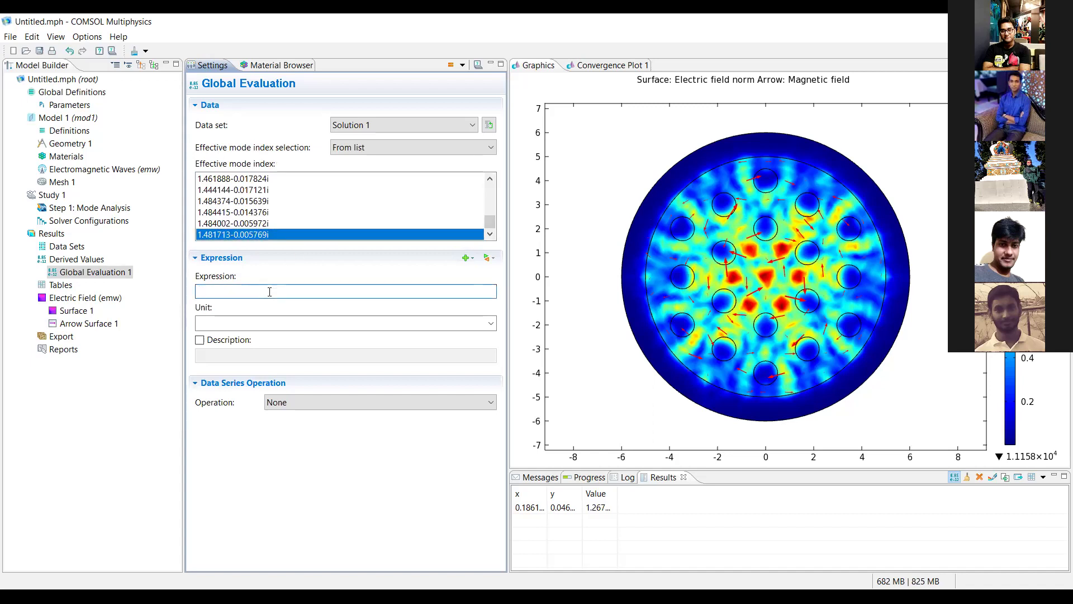
right_click(270, 291)
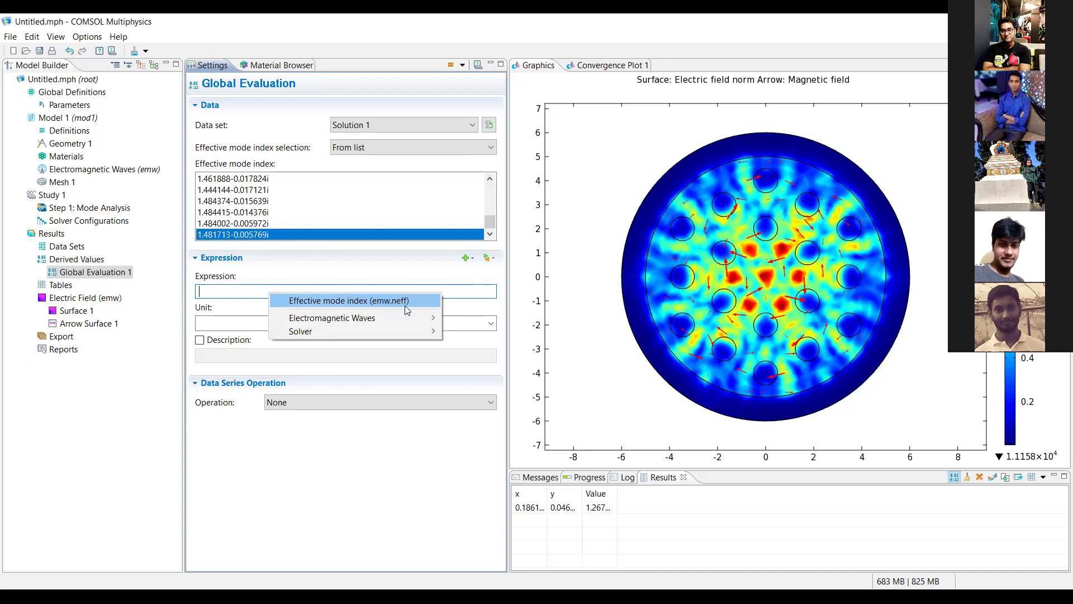
mouse_move(410, 322)
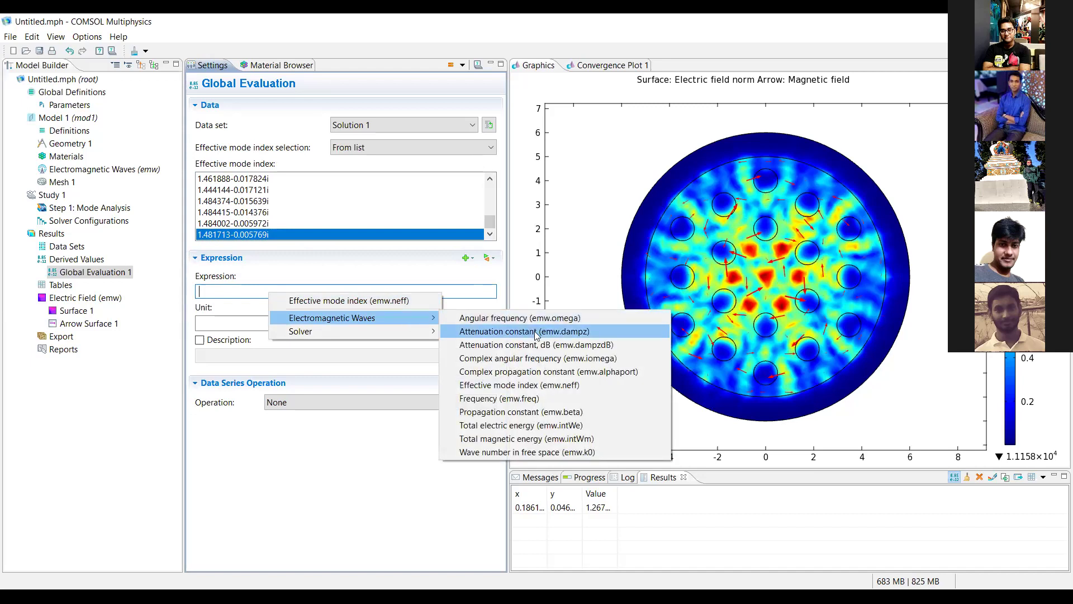
click(536, 386)
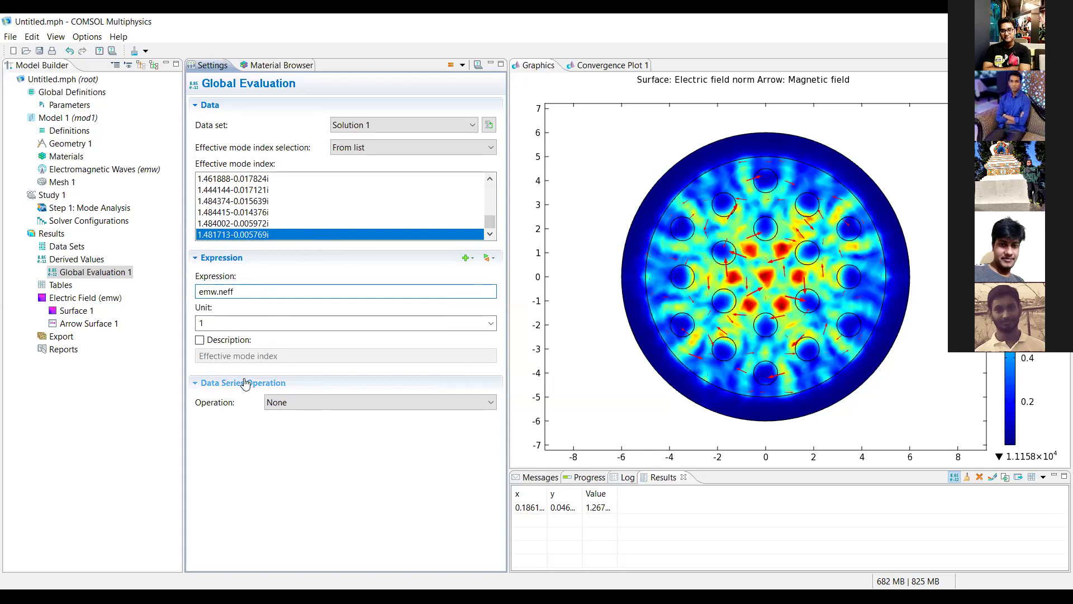
click(283, 402)
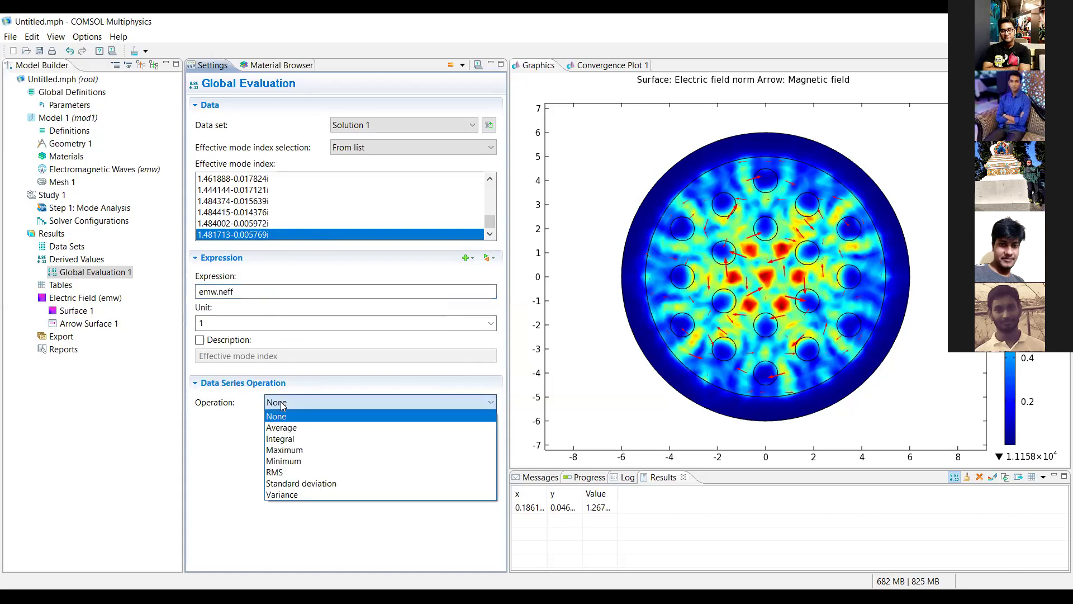
click(287, 451)
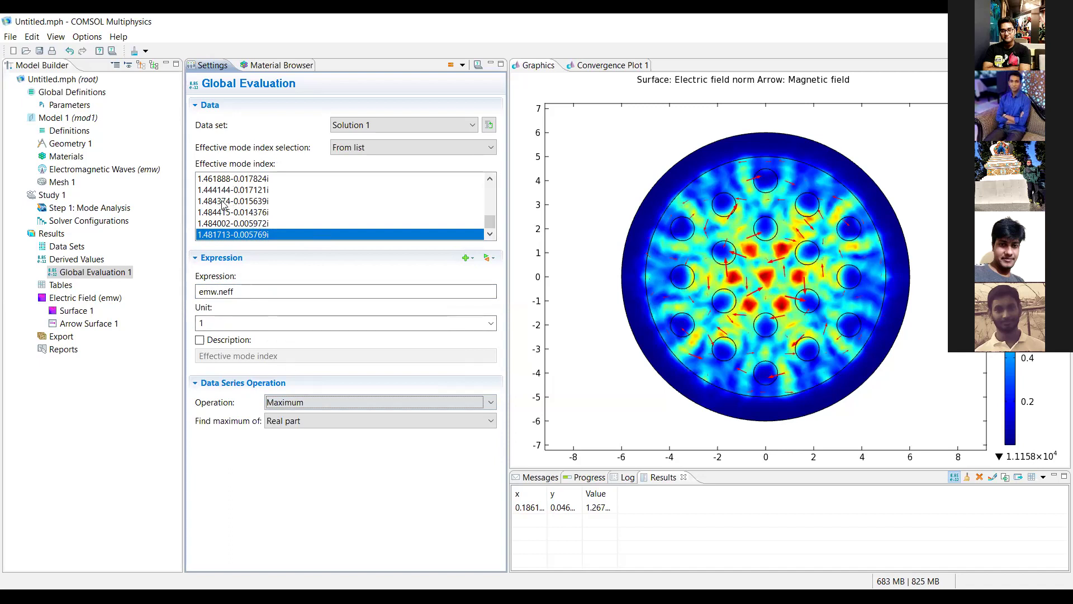
- Clear the old results and evaluate the maximum effective mode index for mode 1.484374-0.015639i
click(264, 202)
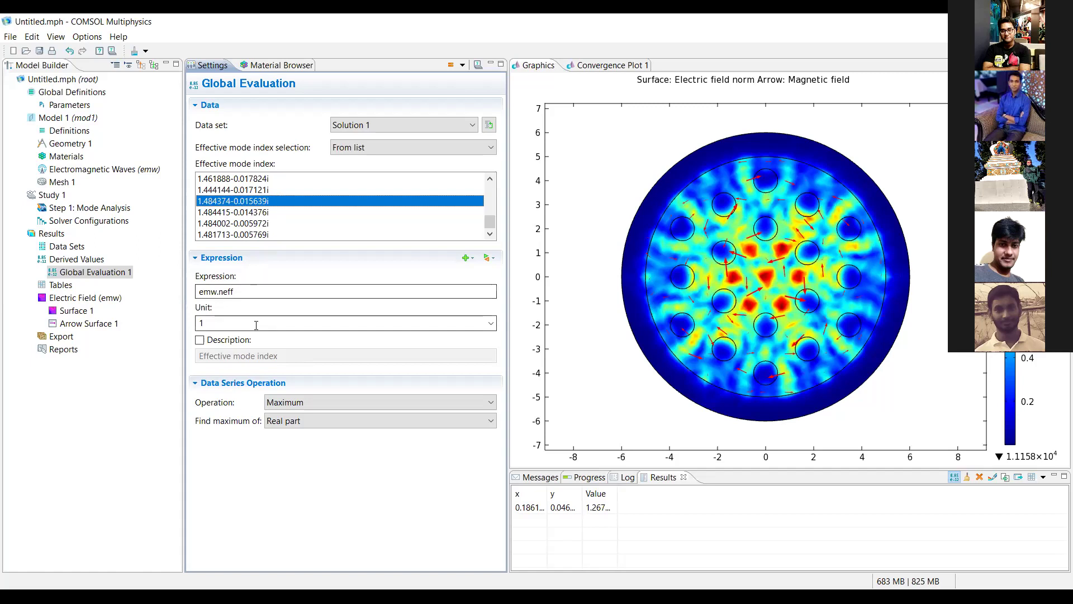
click(214, 292)
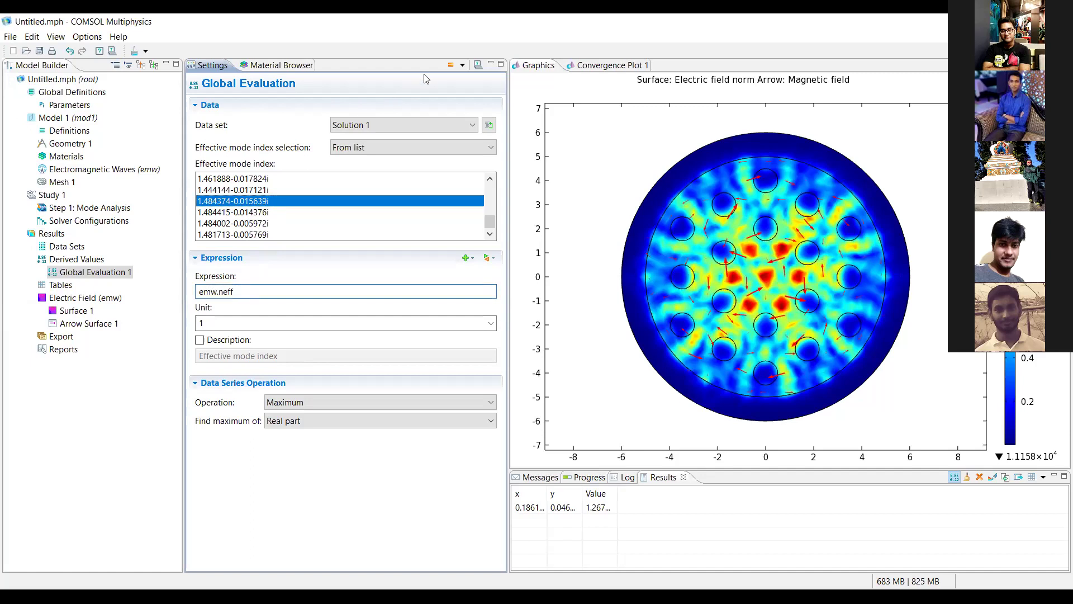
click(979, 477)
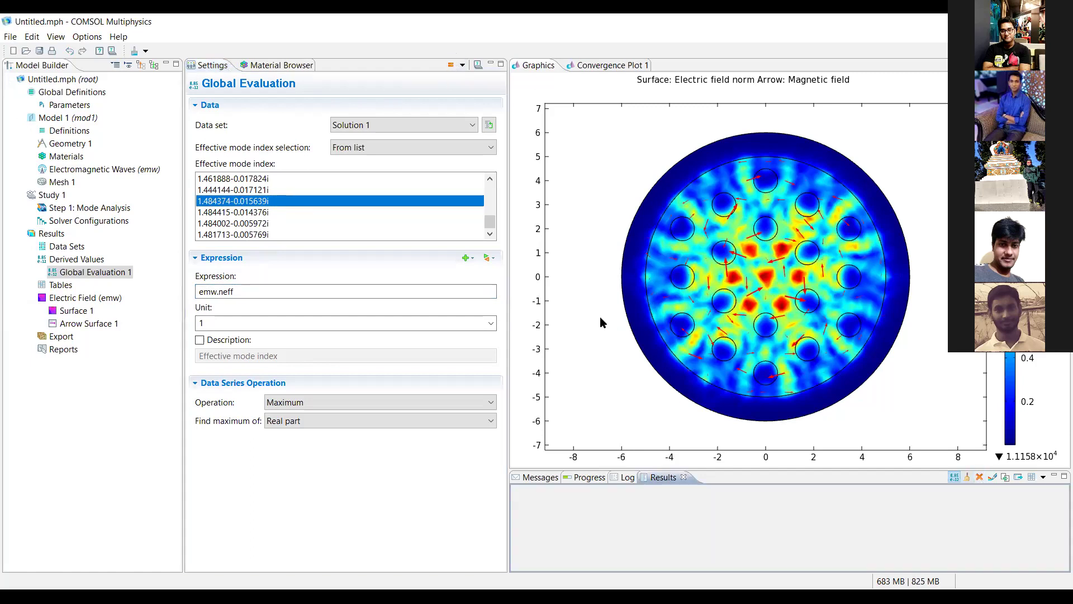
click(450, 66)
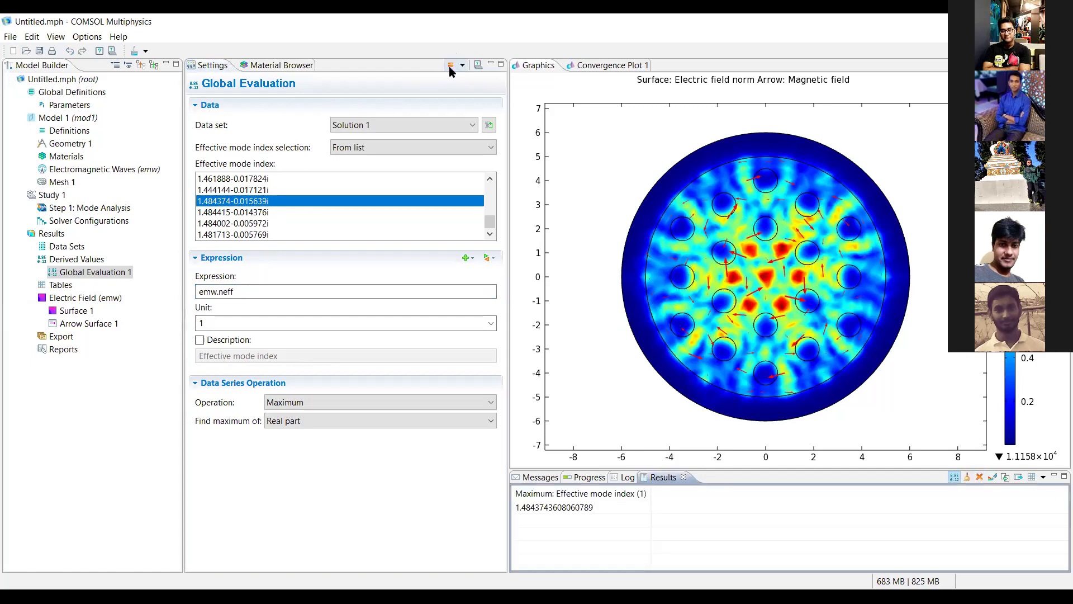
click(585, 510)
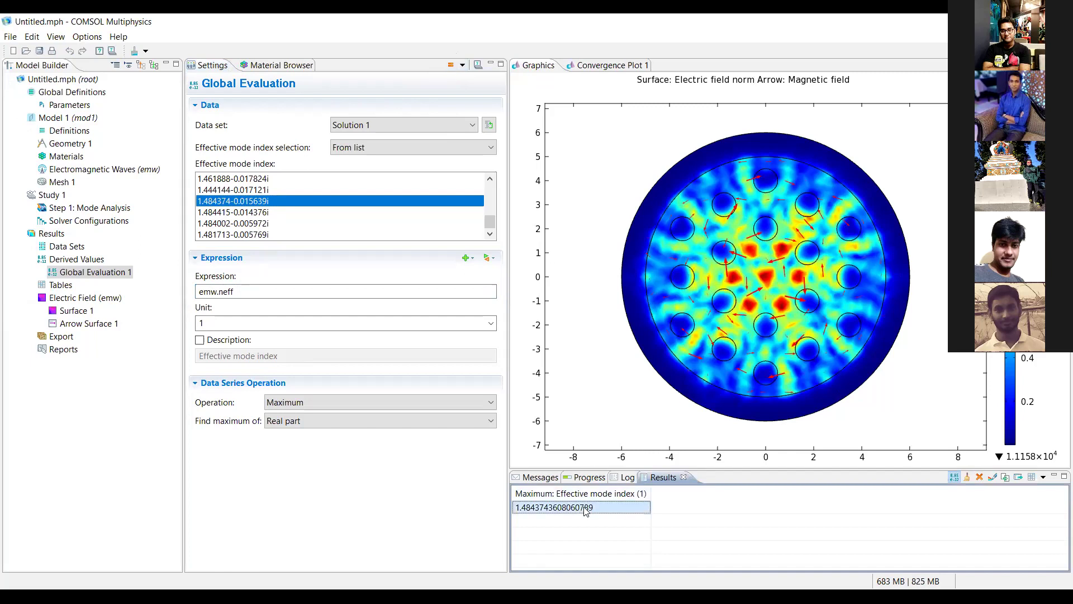
- Evaluate the maximum effective mode index for mode 1.484415-0.014376i as well
click(251, 214)
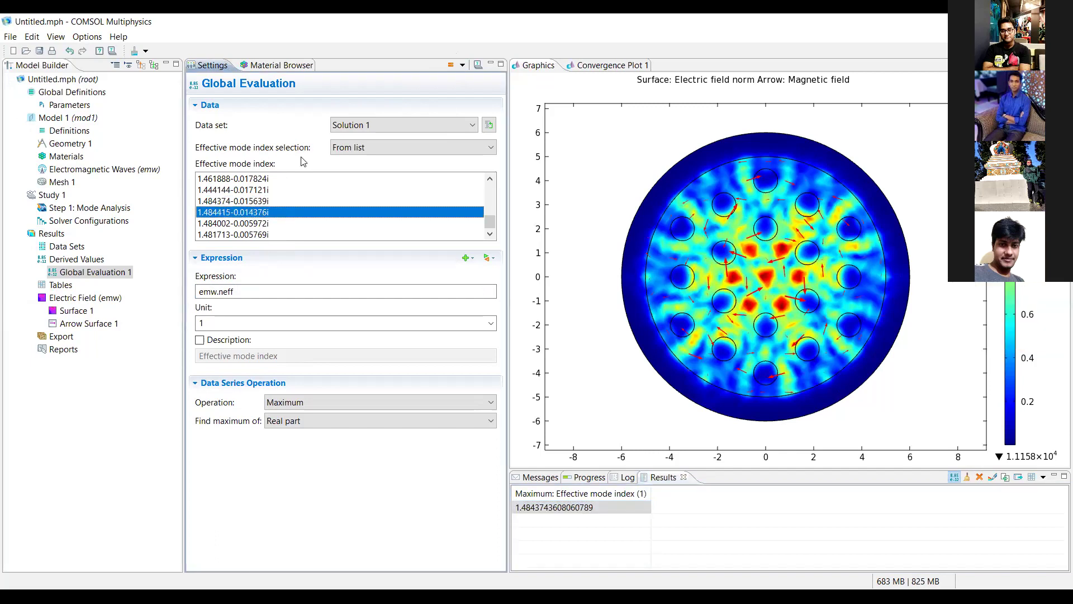
click(450, 66)
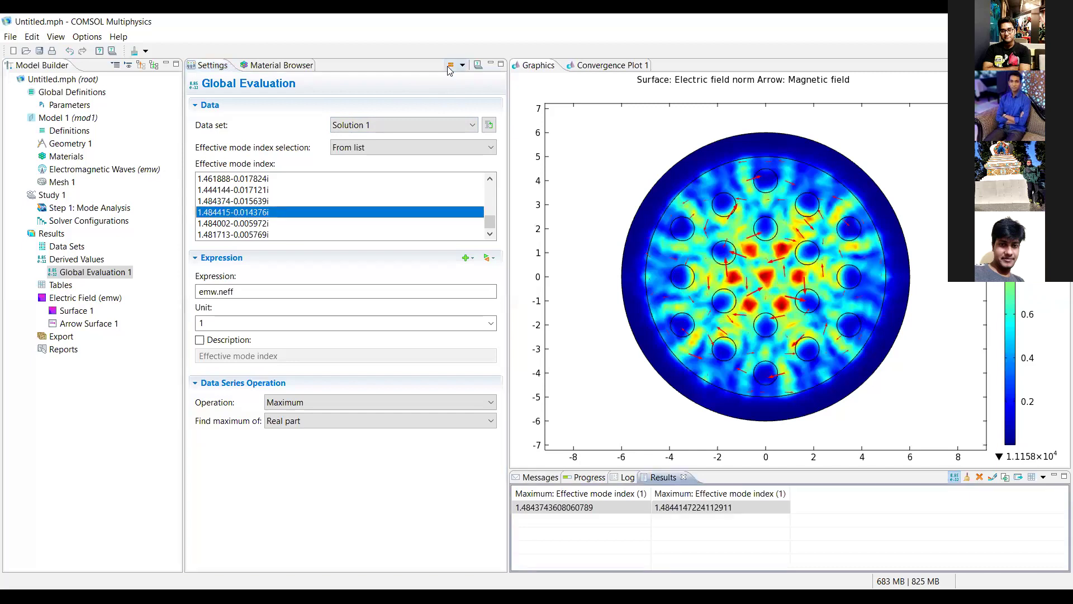
click(678, 507)
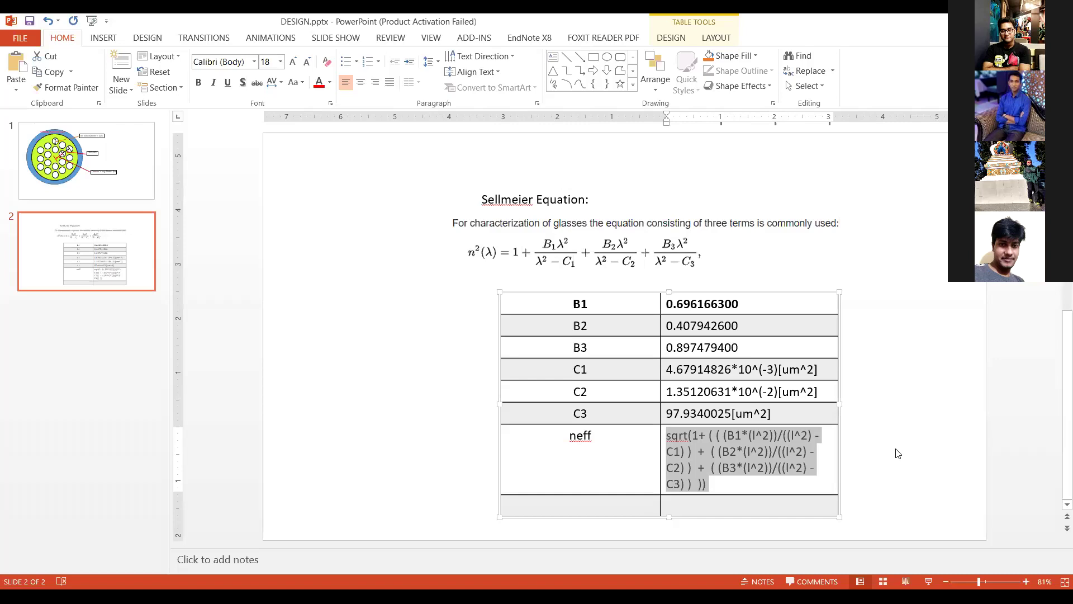
text(b)
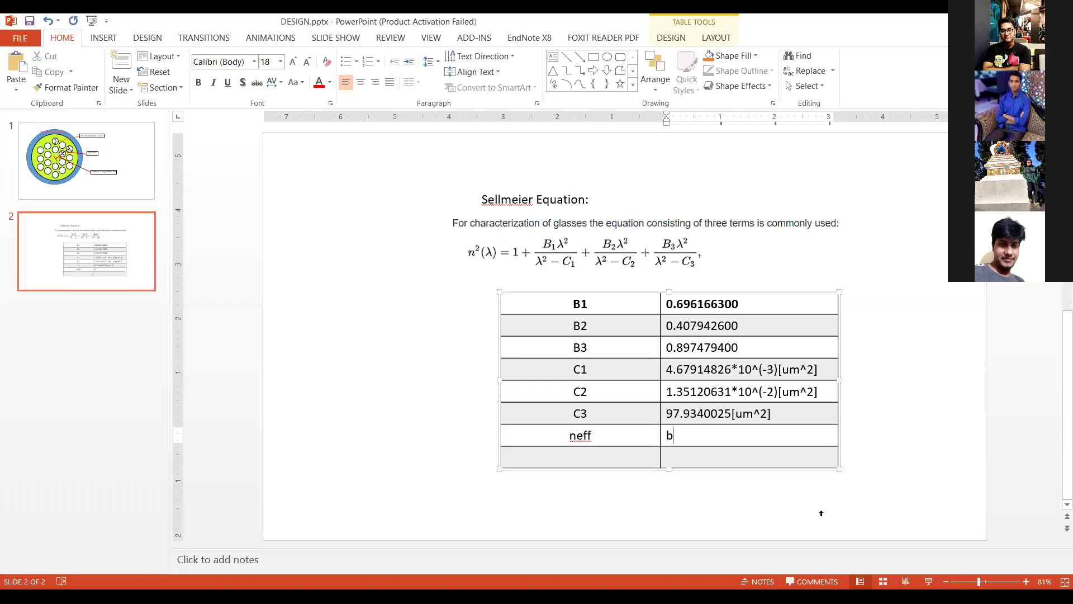
key(ctrl+z)
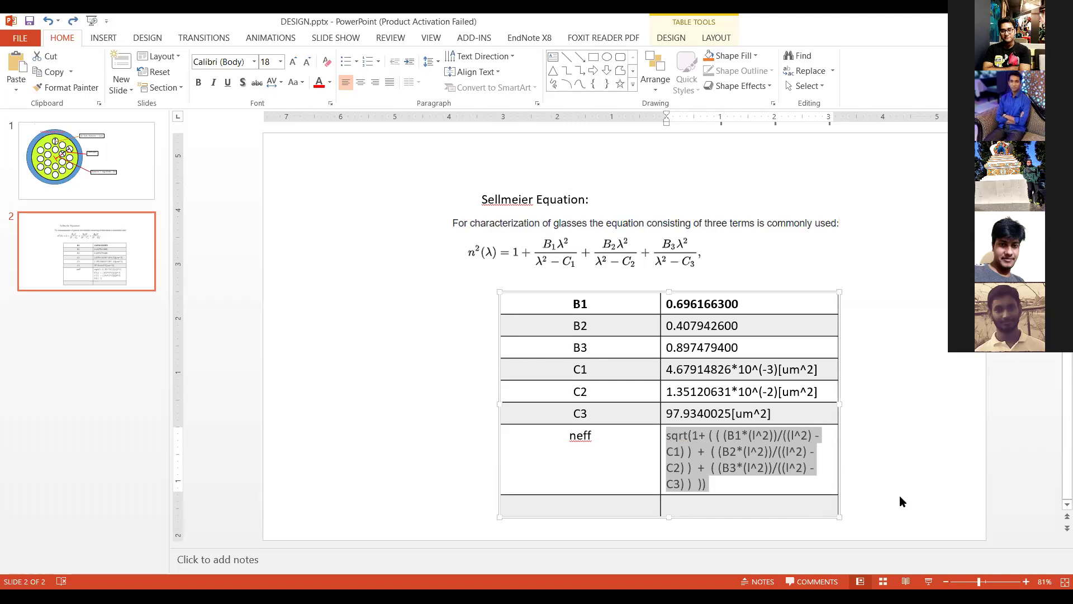
click(900, 496)
- Present the current PowerPoint slide with a blacked-out screen and switch the pointer to the pen
click(928, 582)
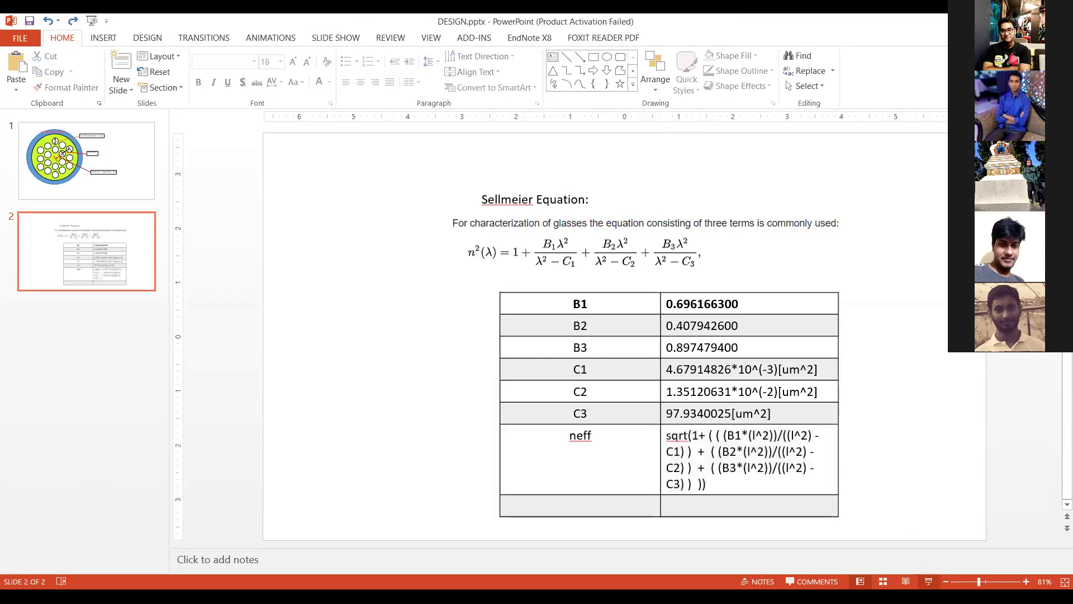
key(b)
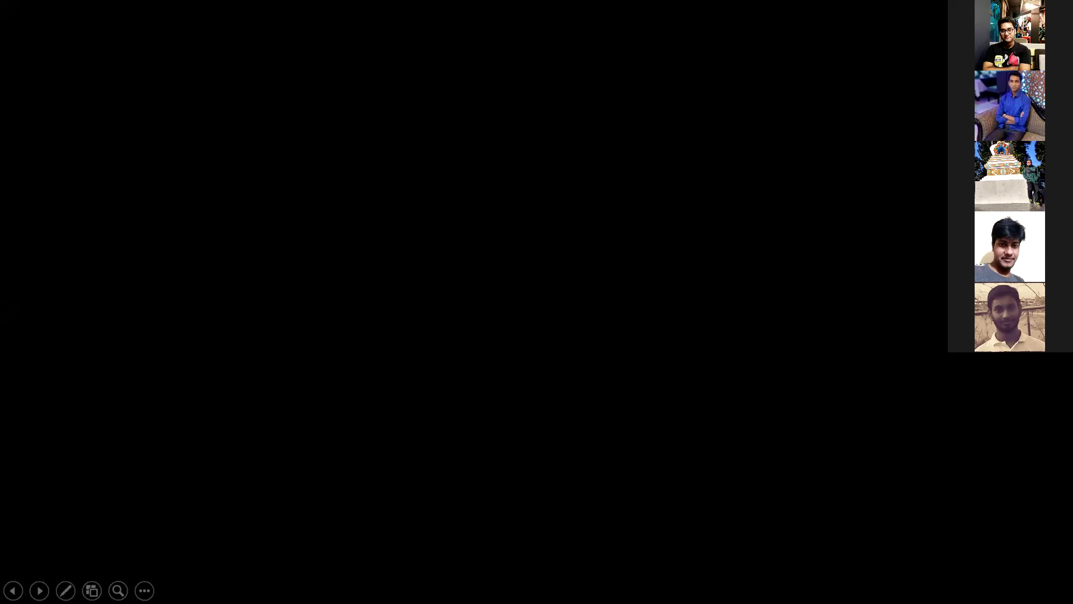
right_click(312, 270)
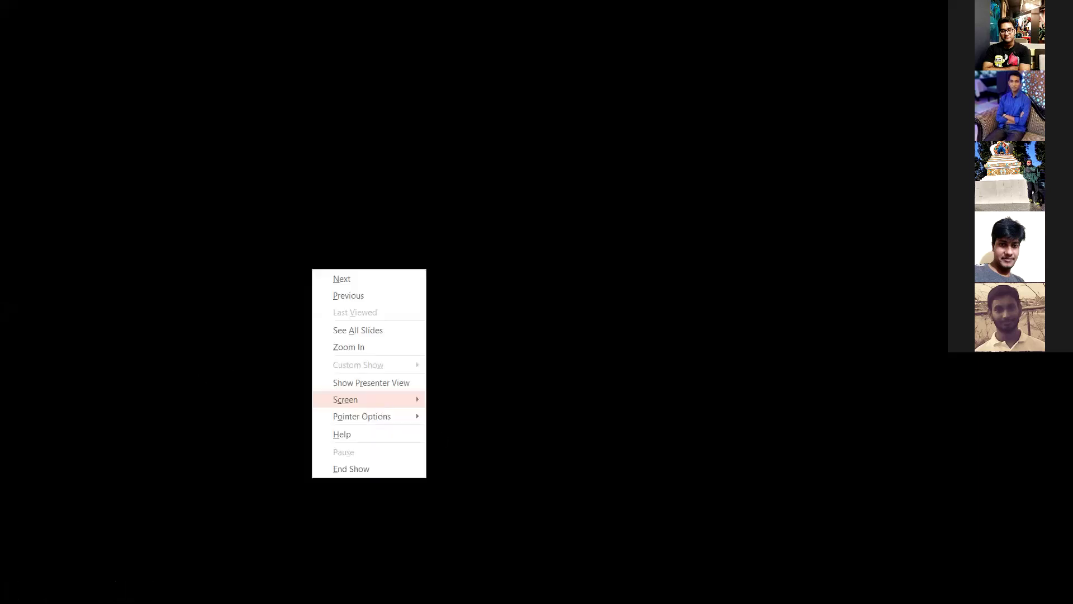
mouse_move(386, 416)
click(442, 436)
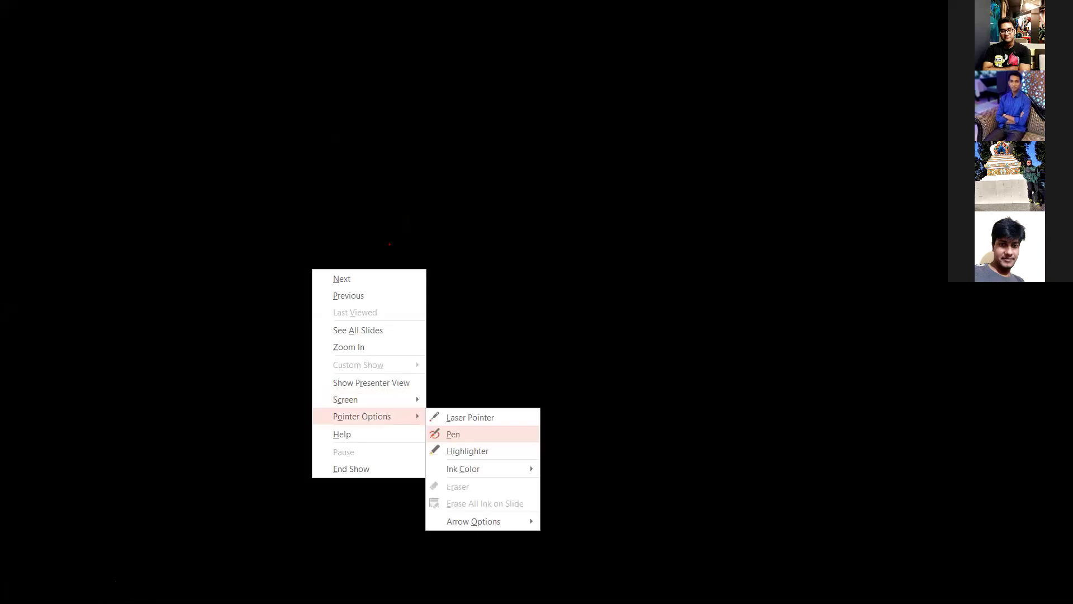
- Draw a table's header line and first column divider, and write λ as the first column's heading
drag(322, 128, 329, 381)
drag(171, 144, 696, 144)
mouse_move(236, 112)
mouse_down()
mouse_move(265, 125)
mouse_move(246, 144)
mouse_up()
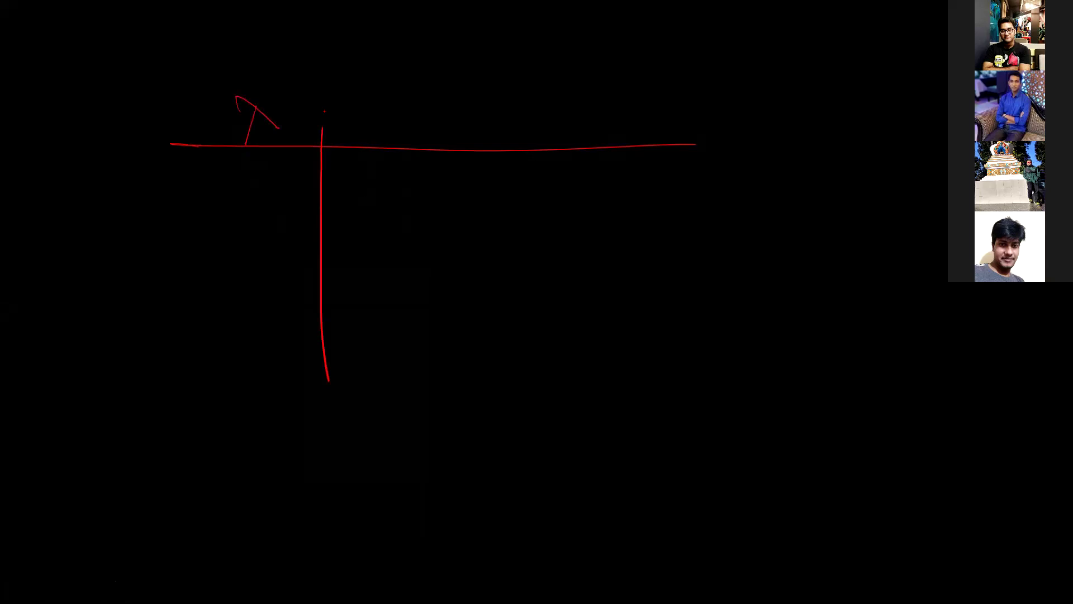
- Add a second column headed "X polarization", with a line under the heading and a divider closing the column
drag(324, 134, 328, 111)
mouse_move(434, 70)
mouse_down()
mouse_move(465, 82)
mouse_move(445, 97)
mouse_up()
drag(526, 71, 566, 402)
drag(333, 124, 552, 112)
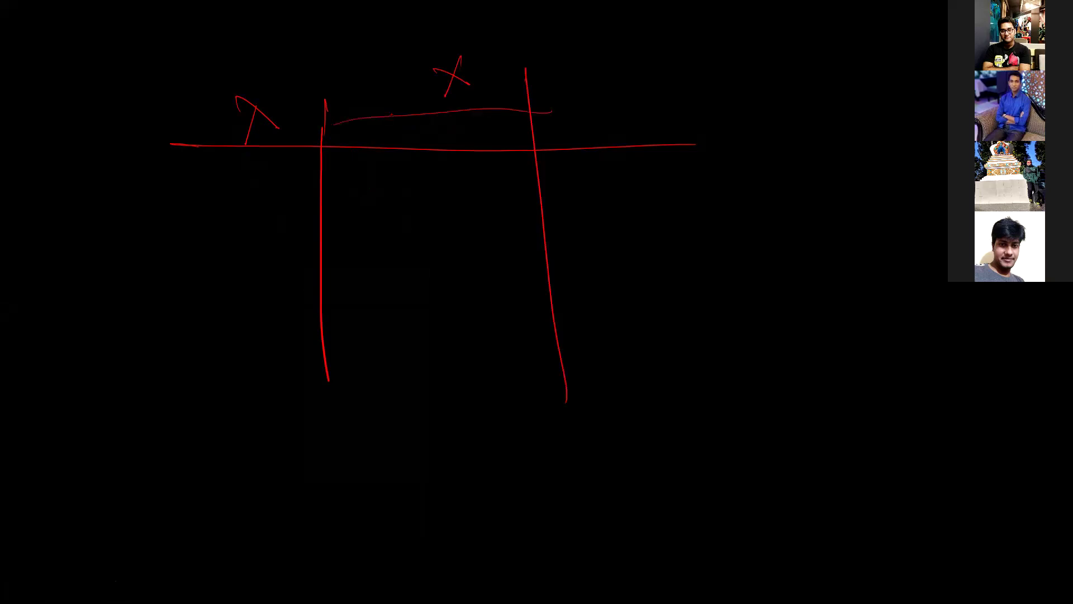
mouse_move(402, 123)
mouse_down()
mouse_move(480, 94)
mouse_move(485, 111)
mouse_move(494, 83)
mouse_move(538, 87)
mouse_up()
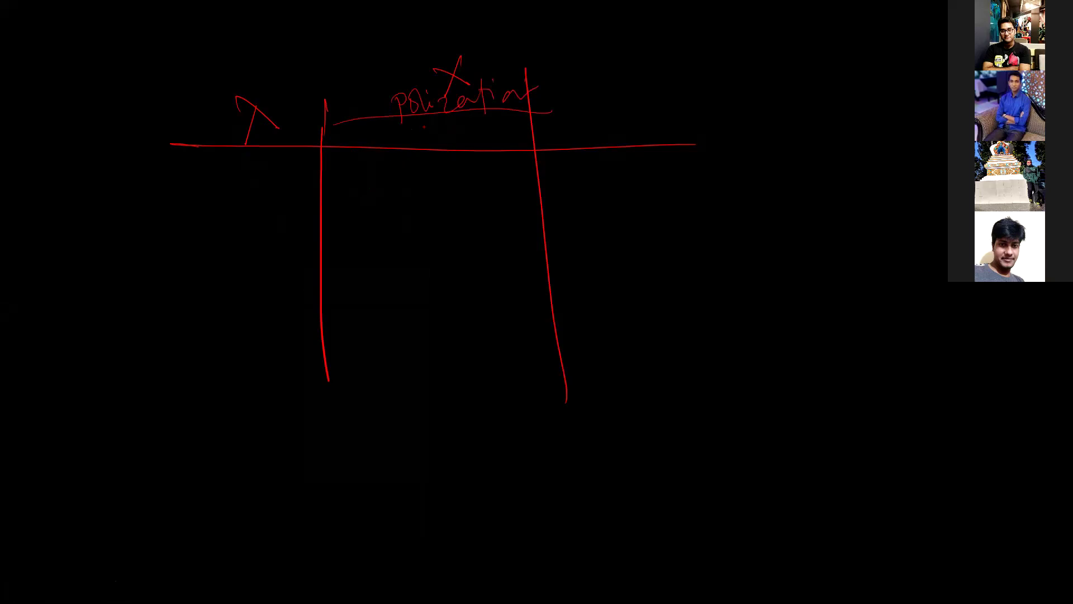
- Split the X polarization column with a vertical line into two subcolumns labelled "Real" and "Imag"
drag(426, 124, 473, 410)
mouse_move(344, 130)
mouse_down()
mouse_move(350, 147)
mouse_move(382, 140)
mouse_up()
mouse_move(471, 113)
mouse_down()
mouse_move(472, 150)
mouse_move(499, 139)
mouse_move(507, 148)
mouse_up()
- Write the heading "Y Pola" over a line beside the X polarization column
mouse_move(558, 115)
mouse_down()
mouse_move(566, 98)
mouse_move(814, 73)
mouse_up()
mouse_move(638, 43)
mouse_down()
mouse_move(663, 66)
mouse_move(665, 87)
mouse_up()
mouse_move(727, 38)
mouse_down()
mouse_move(730, 73)
mouse_move(792, 50)
mouse_move(811, 66)
mouse_up()
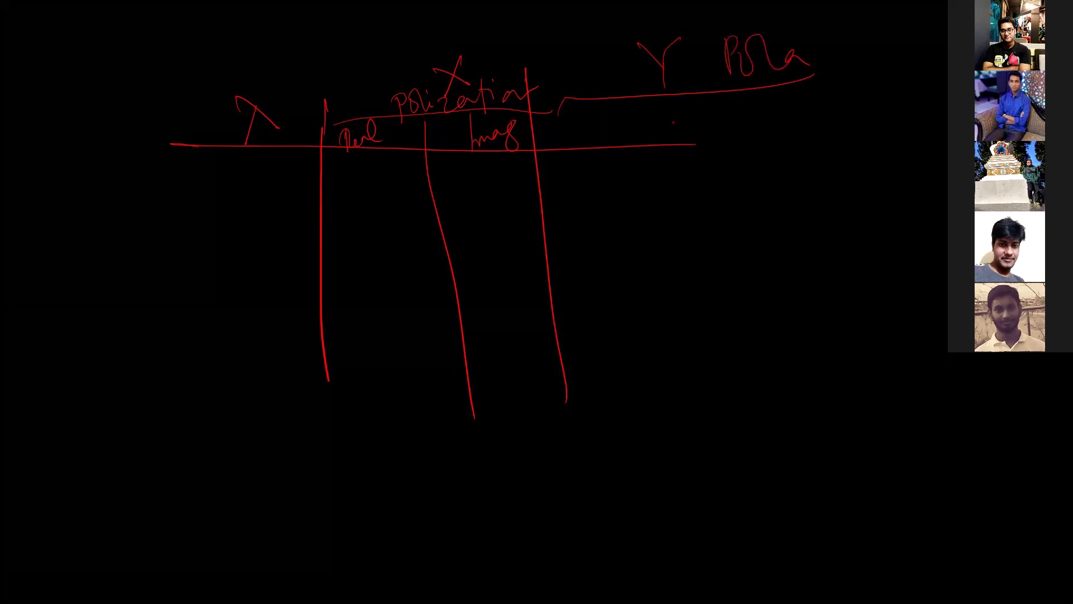
- Label the Y polarization subcolumns "Real" and "Imagi" with a divider between them, and extend the header line across them
drag(645, 108, 648, 144)
mouse_move(634, 117)
mouse_down()
mouse_move(644, 105)
mouse_move(663, 136)
mouse_up()
drag(665, 126, 698, 129)
mouse_move(732, 98)
mouse_down()
mouse_move(757, 306)
mouse_move(760, 129)
mouse_move(823, 130)
mouse_move(833, 110)
mouse_up()
click(837, 106)
drag(702, 151, 927, 131)
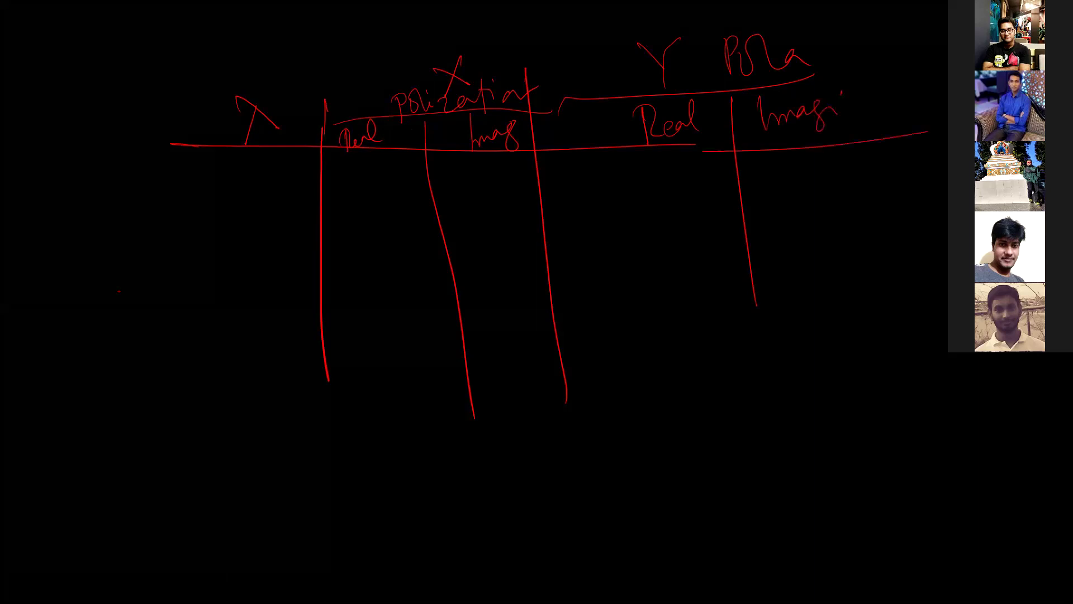
- Write λ1 with the value 1.55 in the table's first row and rule a line beneath the row
mouse_move(234, 172)
mouse_down()
mouse_move(261, 192)
mouse_move(239, 198)
mouse_up()
drag(271, 188, 273, 203)
drag(140, 188, 147, 208)
click(155, 192)
mouse_move(183, 169)
mouse_down()
mouse_move(178, 203)
mouse_move(204, 191)
mouse_up()
drag(146, 226, 949, 214)
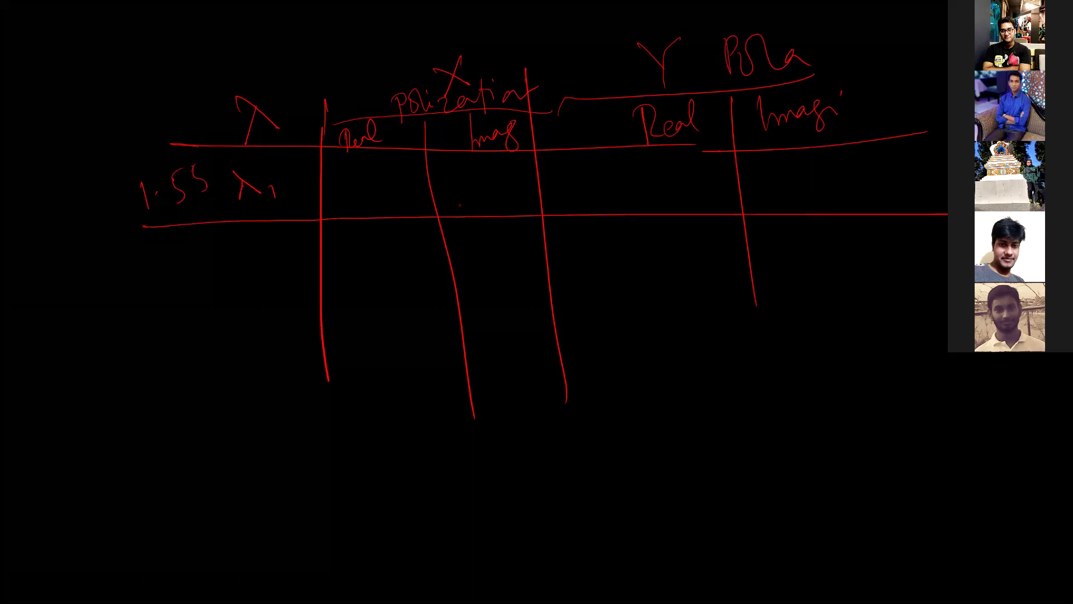
- Mark the Real and Imag cells of both polarizations in the λ1 row with tick marks
drag(361, 189, 391, 181)
drag(494, 184, 535, 166)
drag(660, 197, 697, 172)
drag(816, 174, 856, 175)
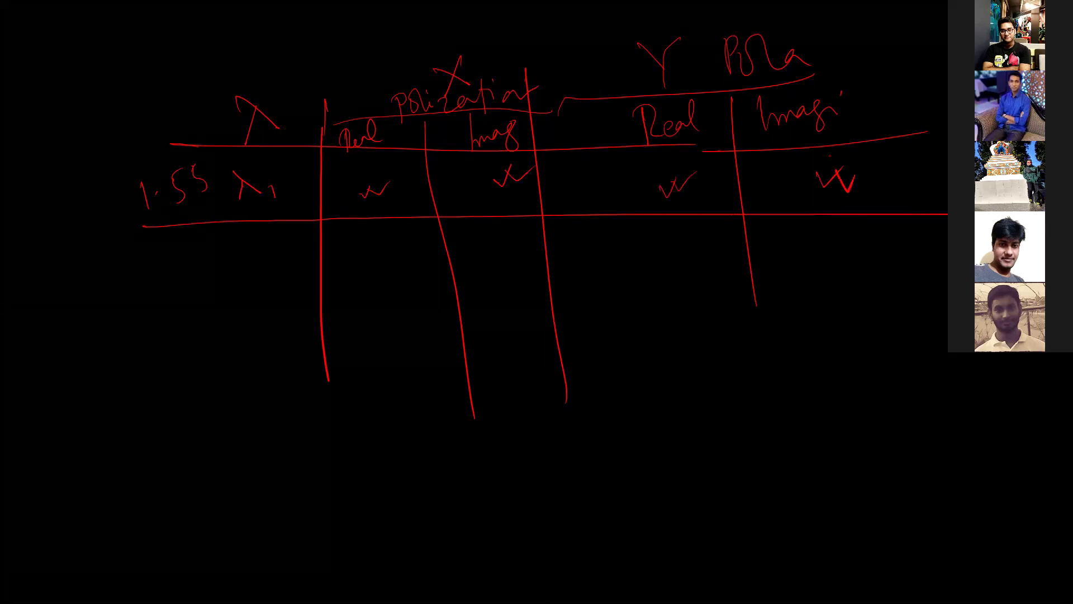
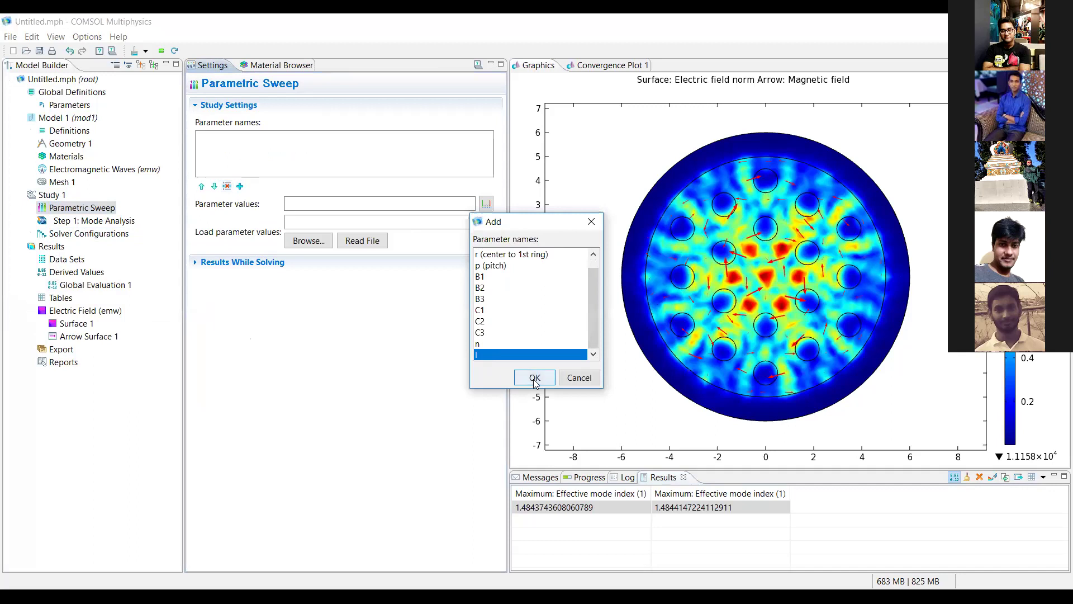
- Add parameter l to the parametric sweep and set its values from 1.55[um] to 1.6[um] in steps of 0.05[um]
click(534, 378)
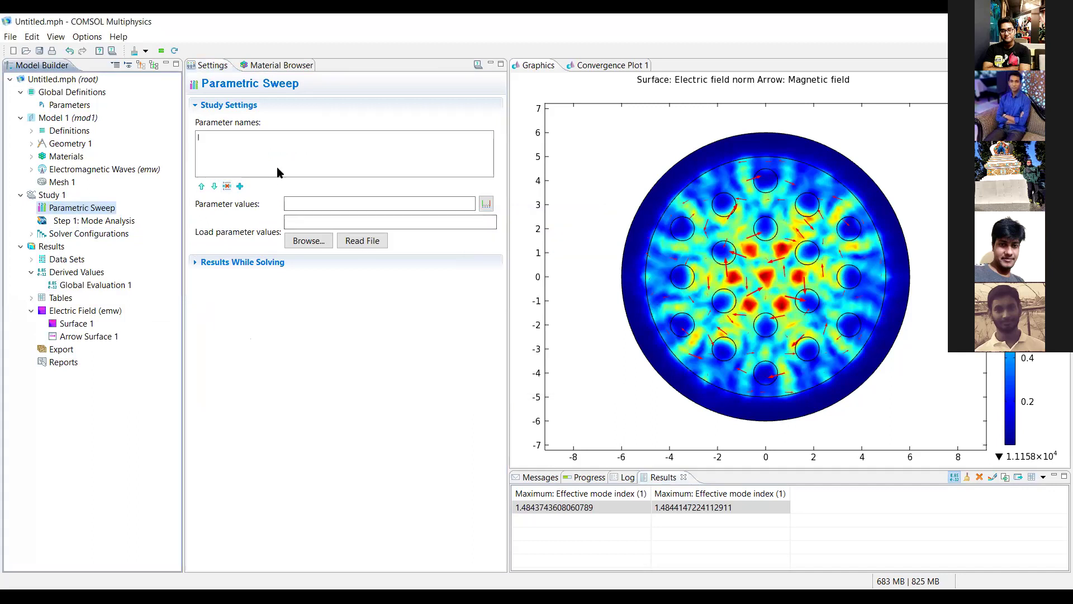
click(486, 205)
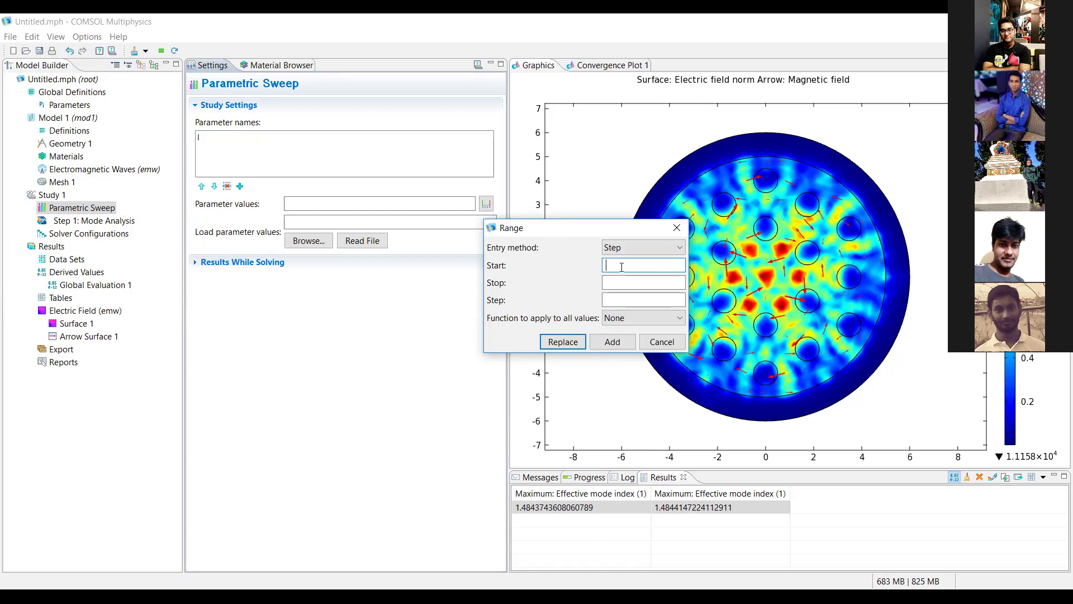
text(1.55[um])
click(625, 281)
click(625, 282)
text(.1[um])
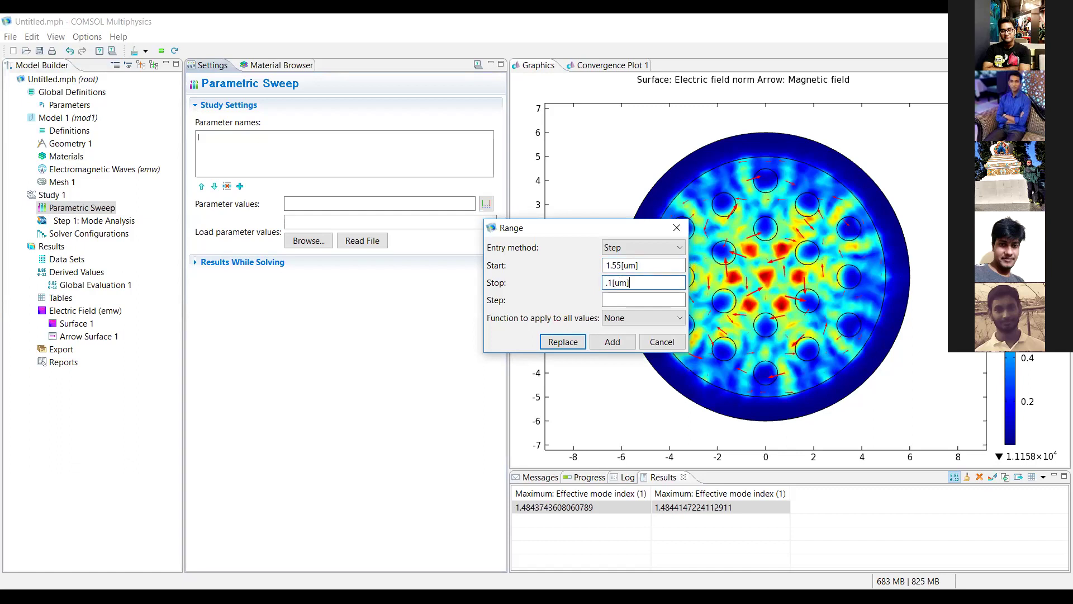
click(629, 300)
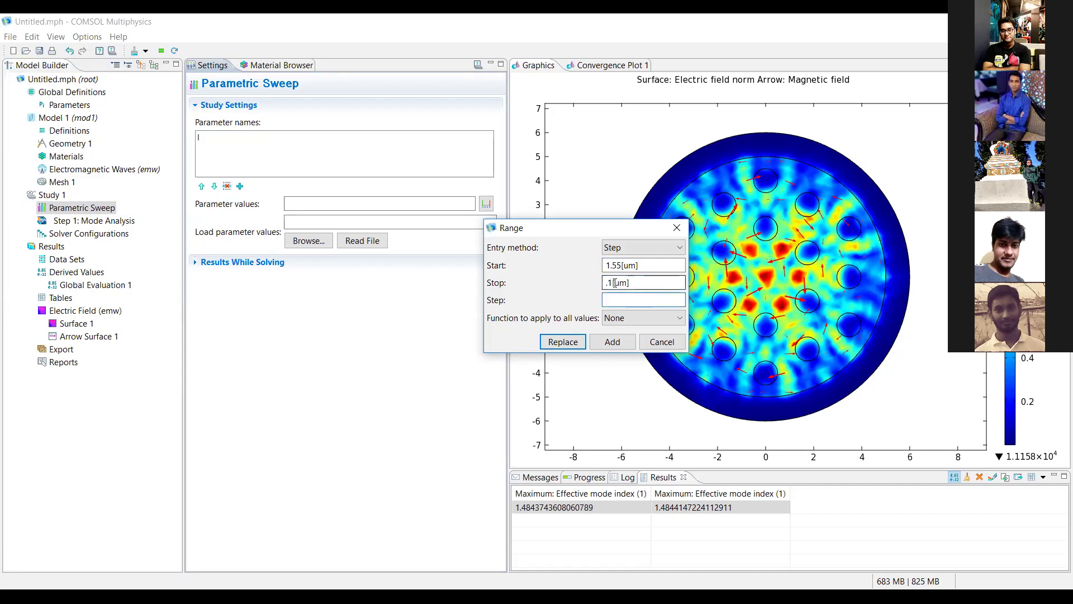
click(615, 283)
key(BackSpace)
key(BackSpace)
text(1.6)
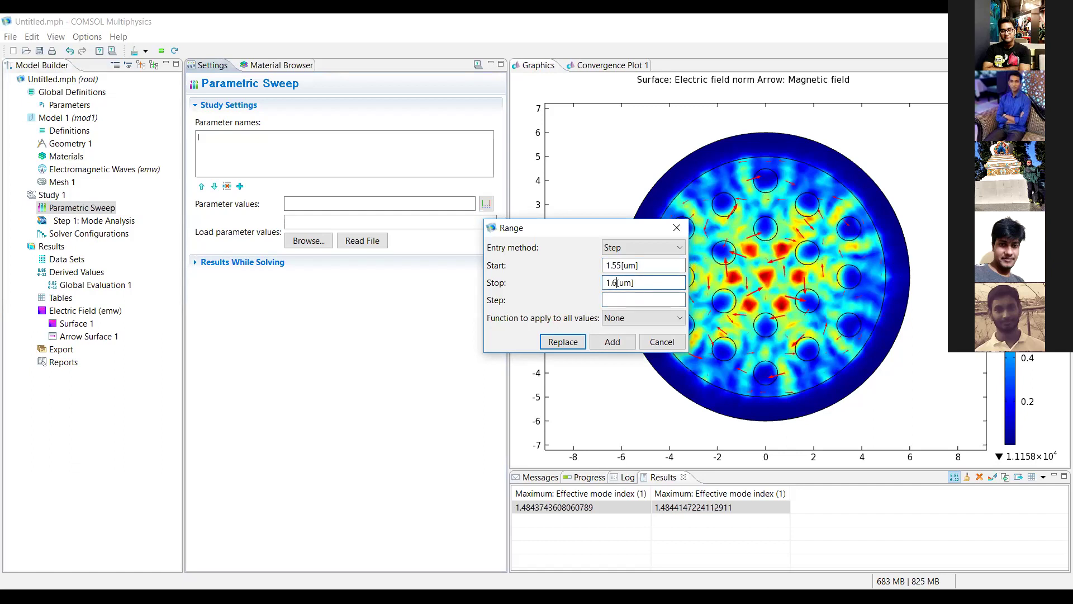
click(616, 300)
text(0.05[um)
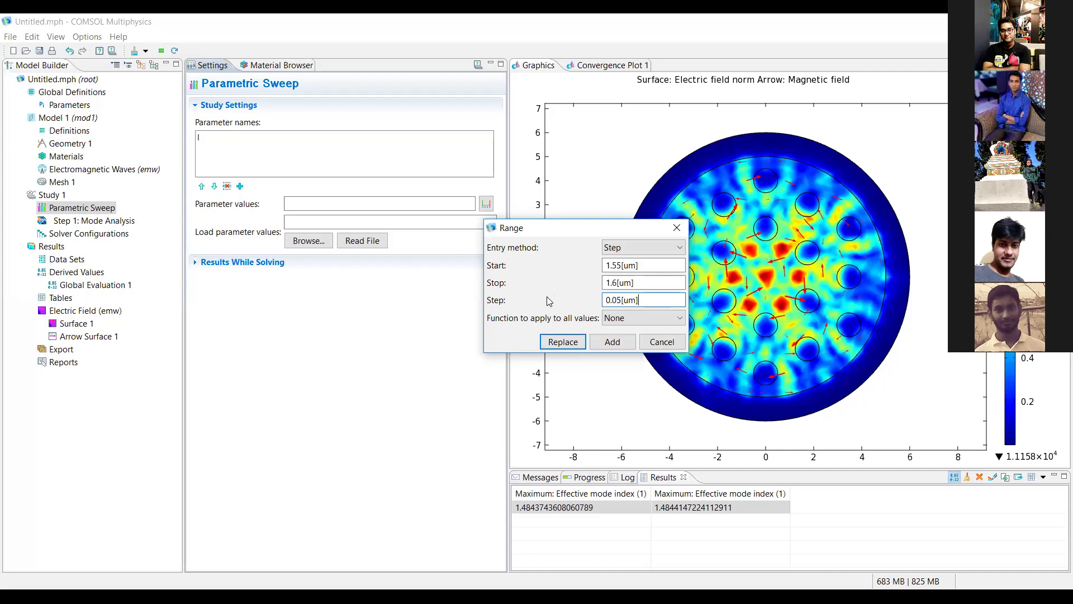
key(Return)
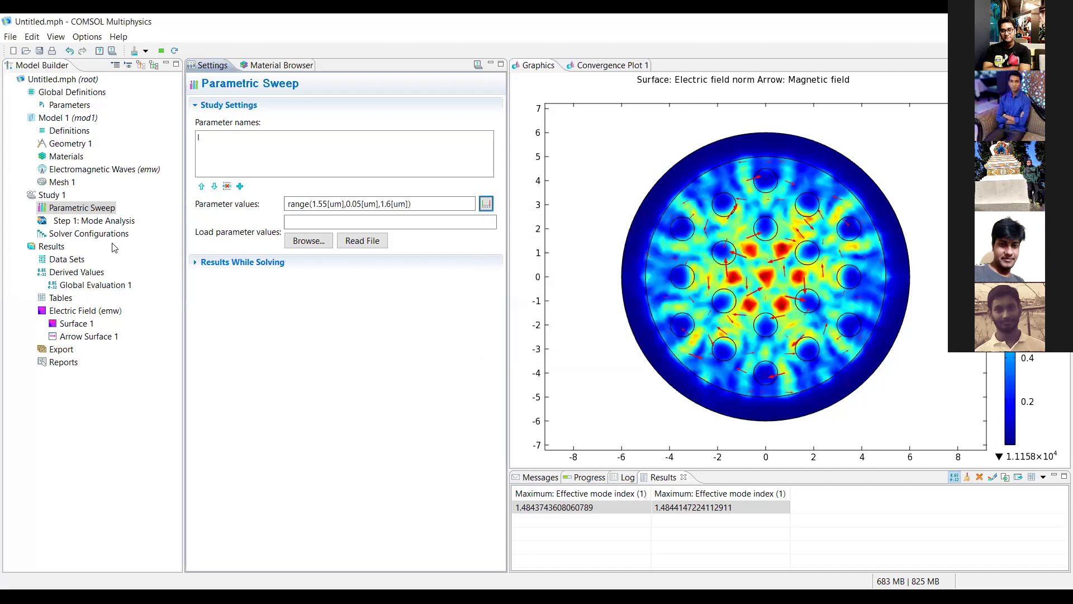
- Delete the existing solvers from Study 1's solver configurations
click(109, 238)
right_click(109, 239)
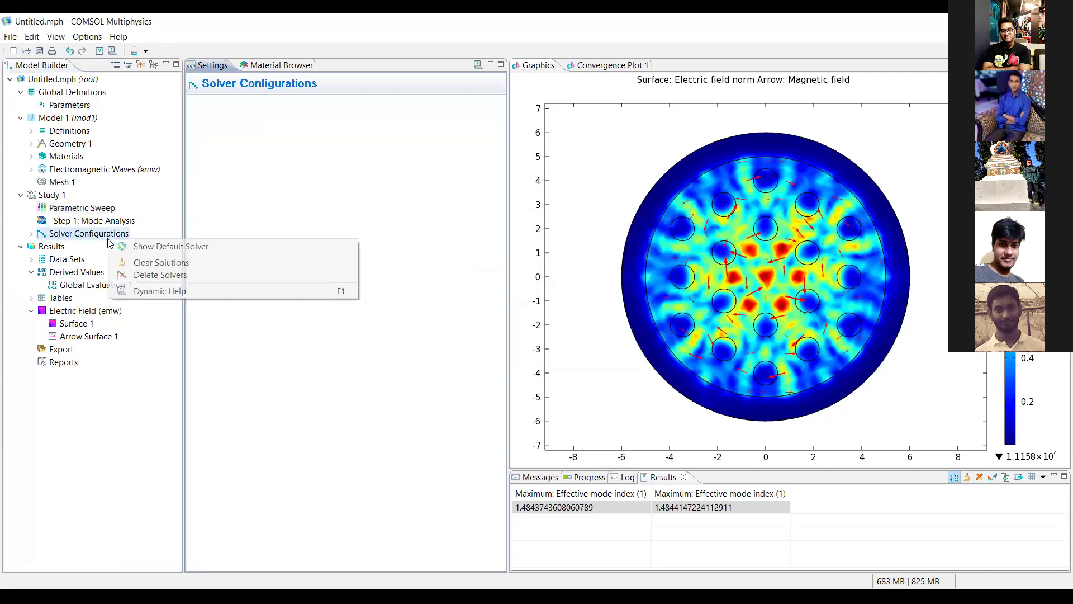
click(85, 233)
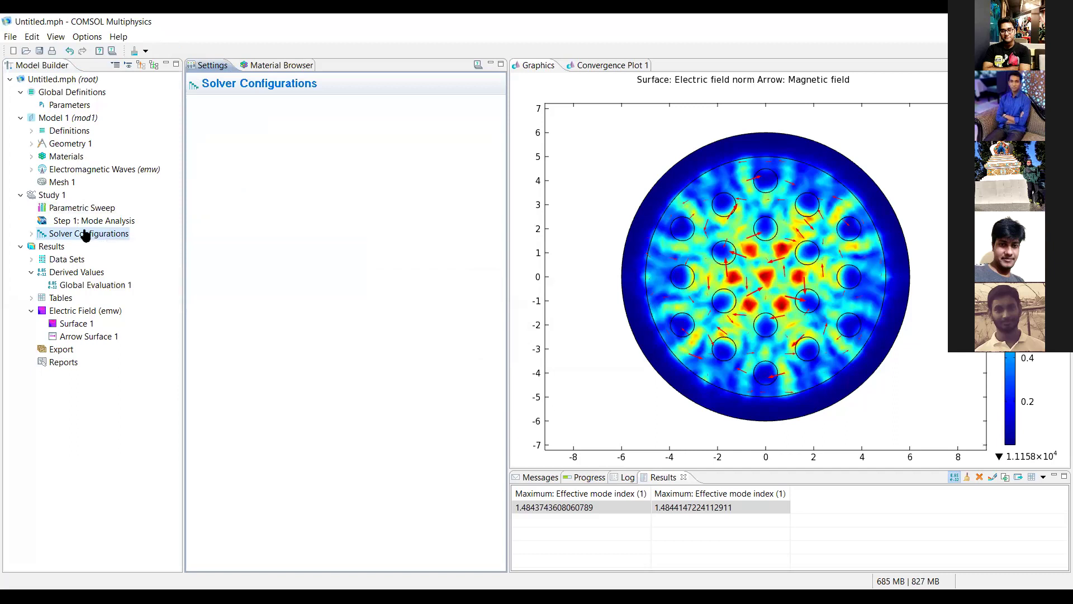
click(32, 234)
right_click(103, 236)
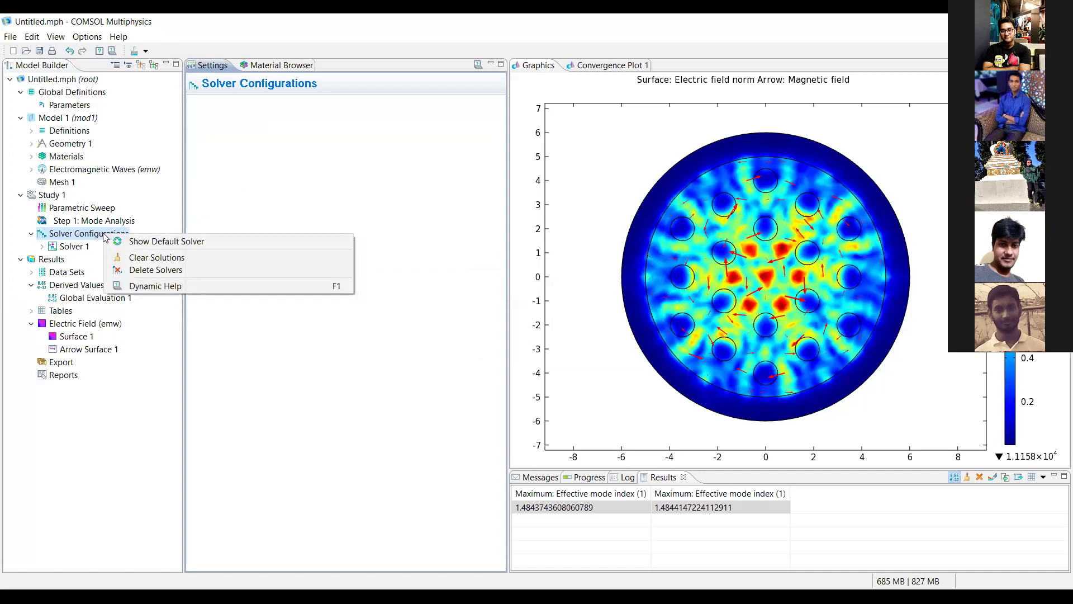
click(142, 270)
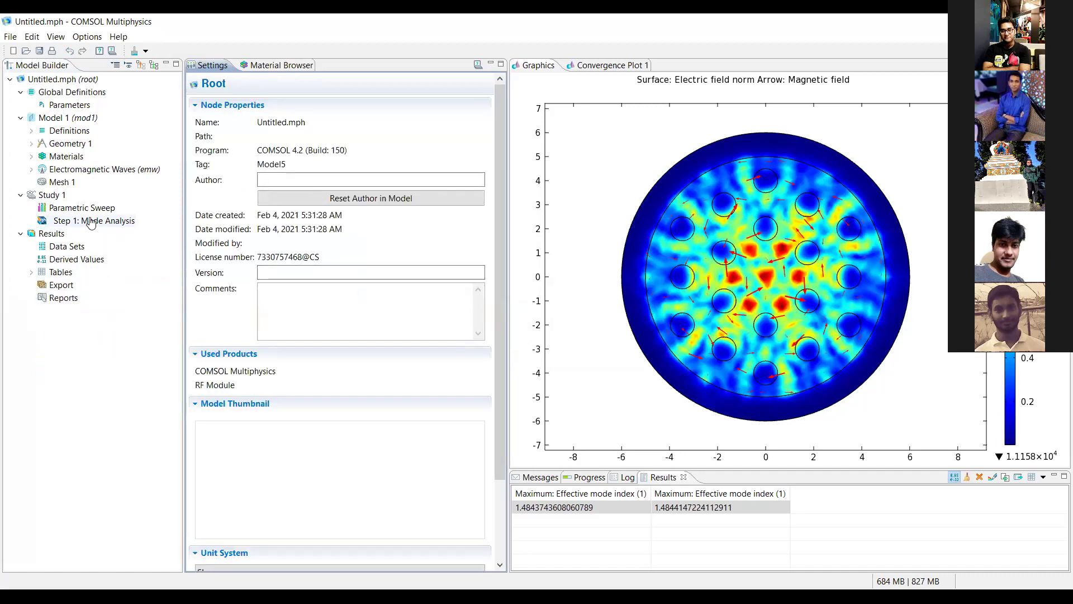
- Check the parametric sweep settings and compute Study 1
click(51, 196)
click(63, 207)
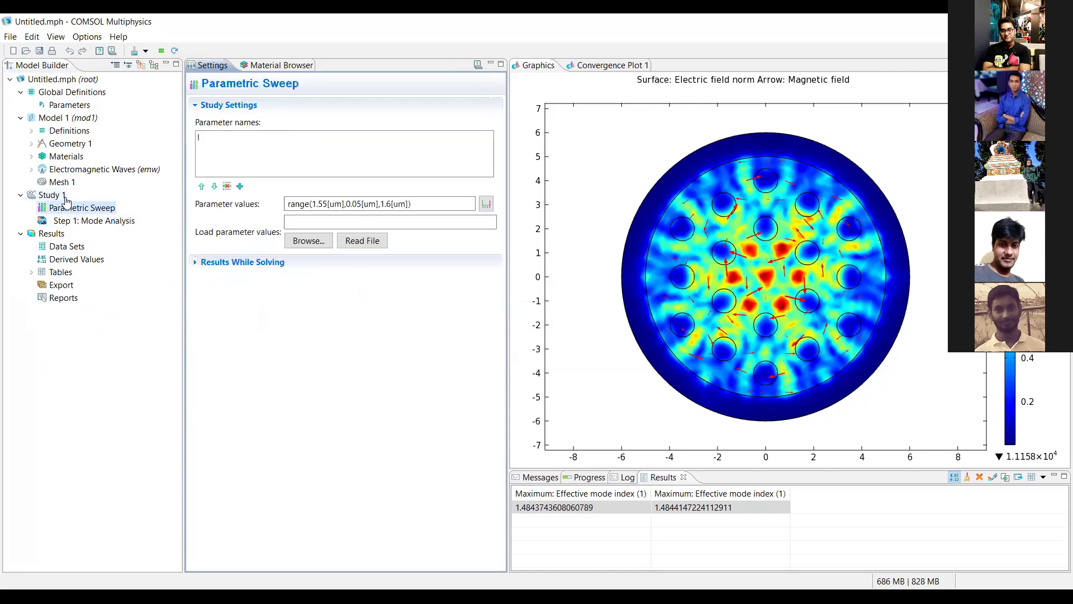
click(56, 196)
right_click(62, 197)
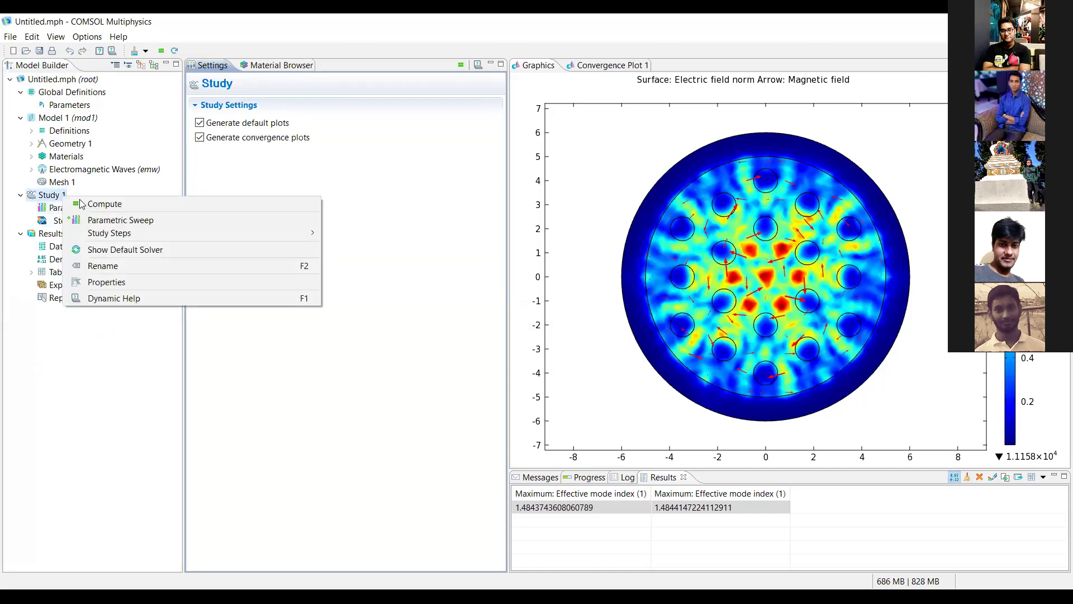
click(83, 205)
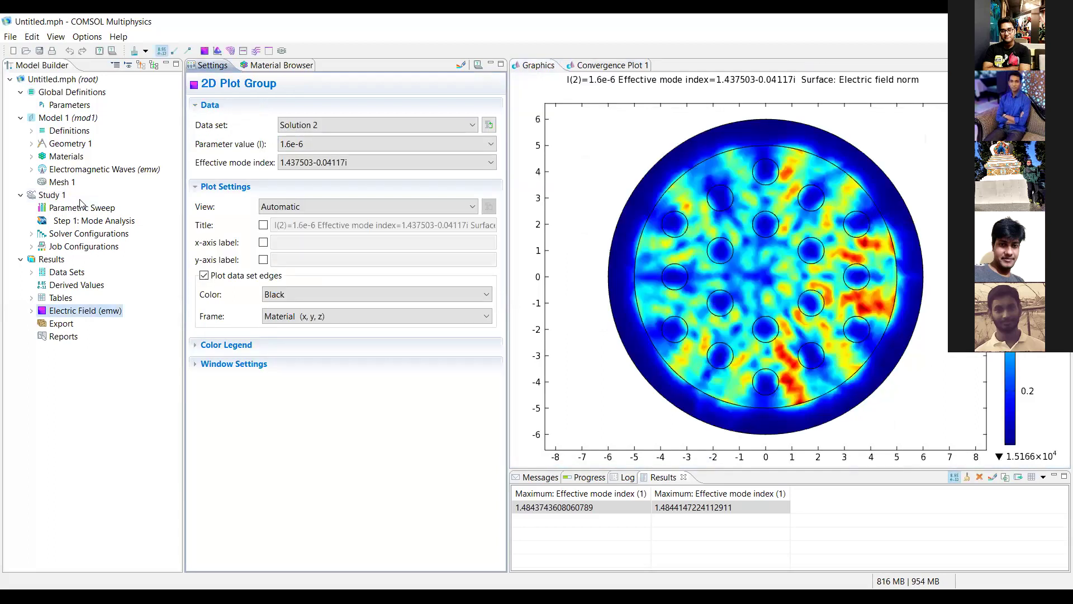
- Set the Solution 2 data set to use the l=1.55e-6 solution and compare it with Solution 1
click(52, 286)
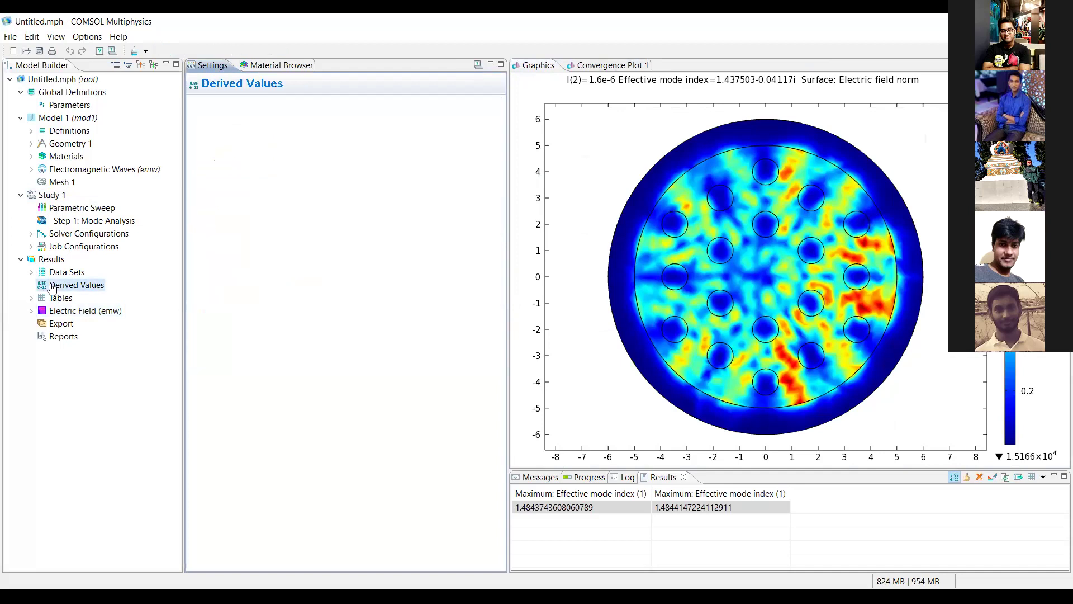
double_click(57, 313)
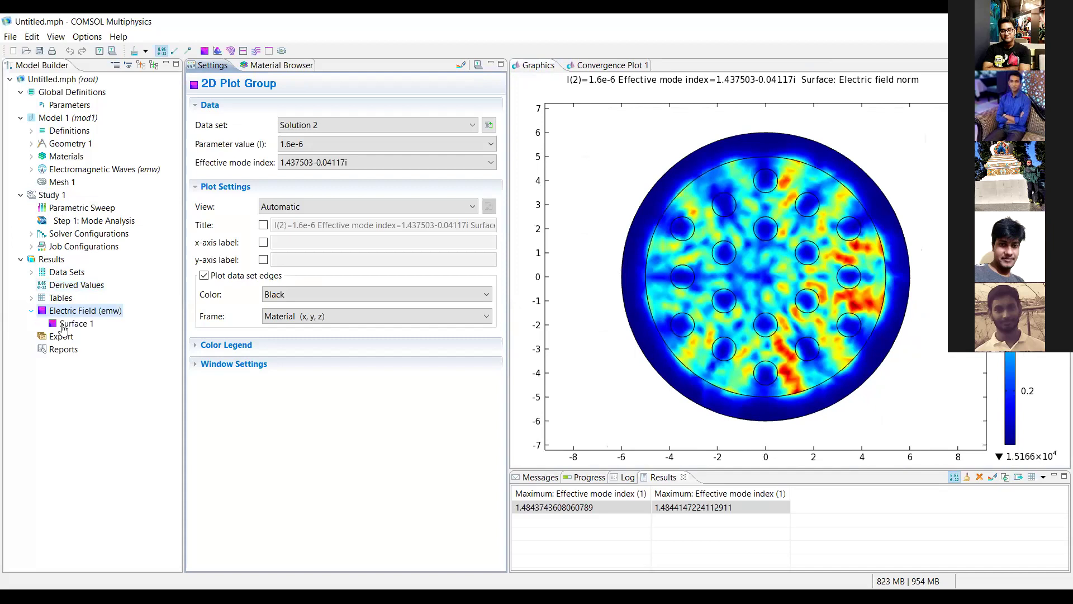
click(71, 323)
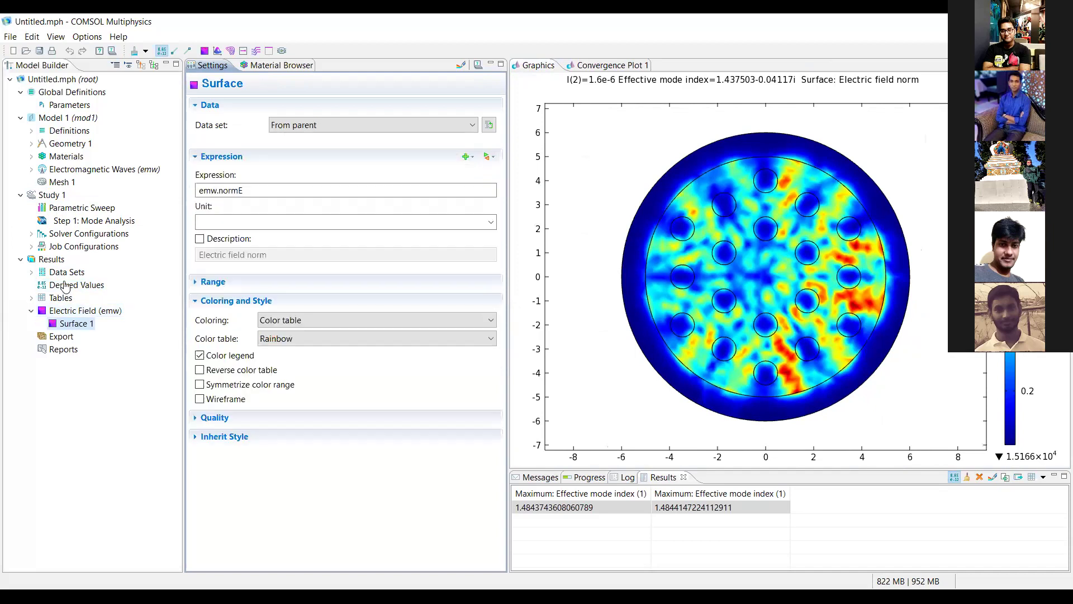
click(36, 276)
click(32, 273)
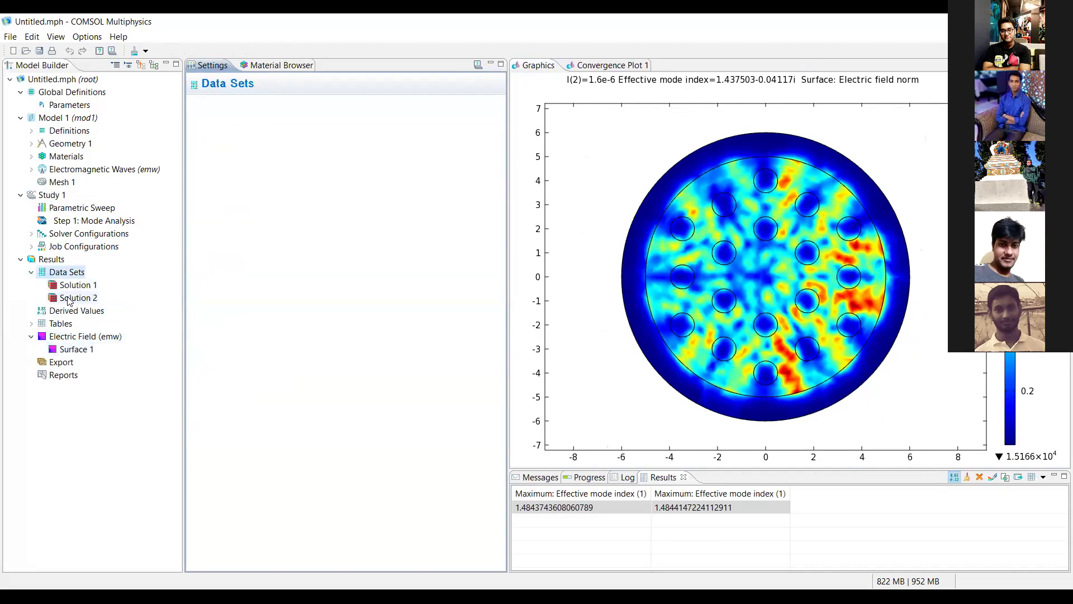
click(68, 302)
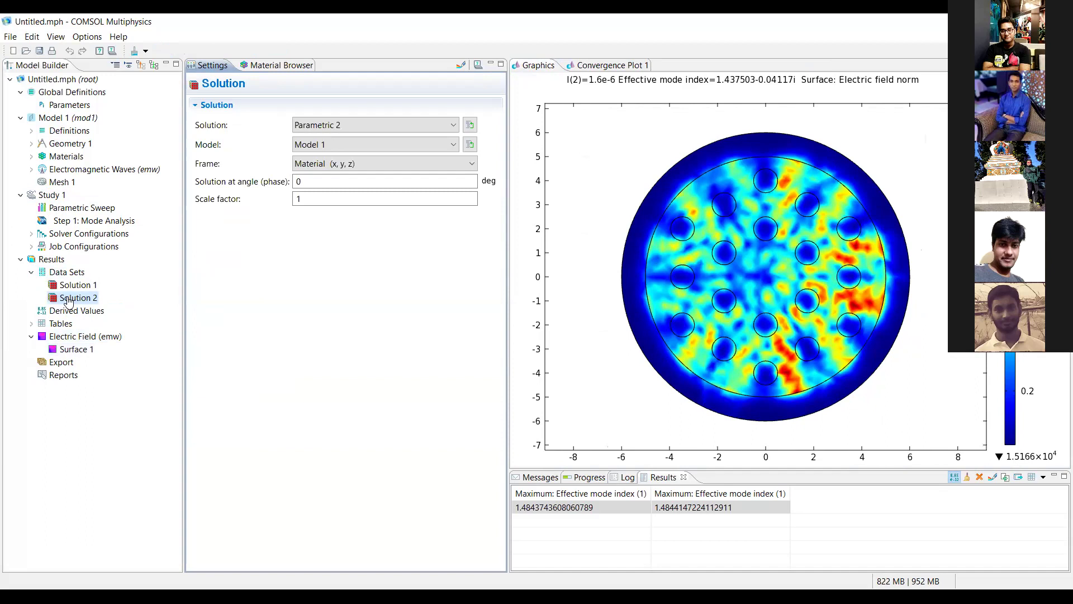
click(336, 125)
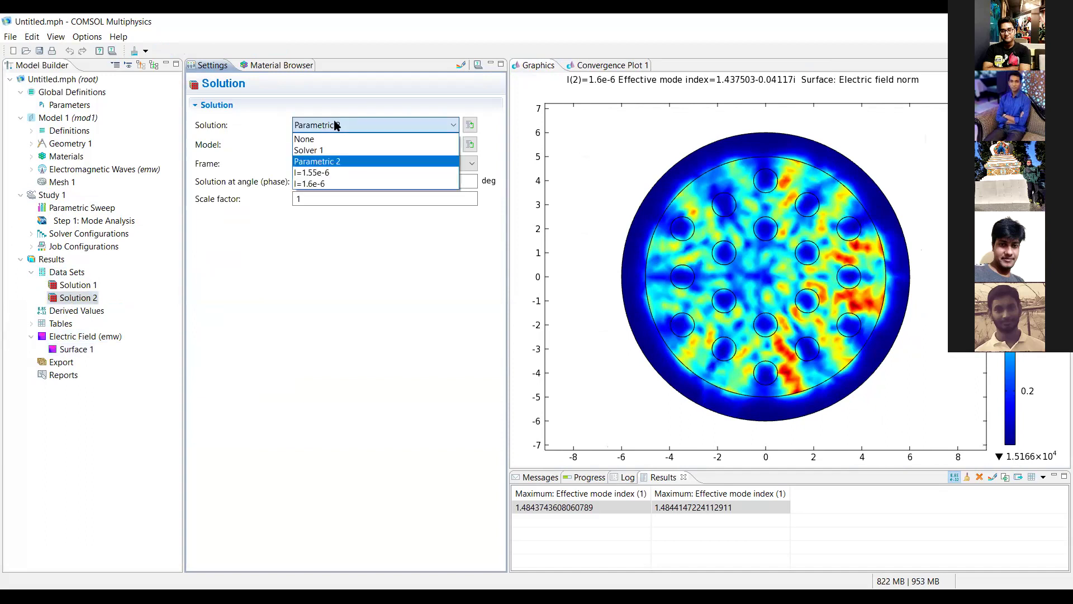
click(322, 174)
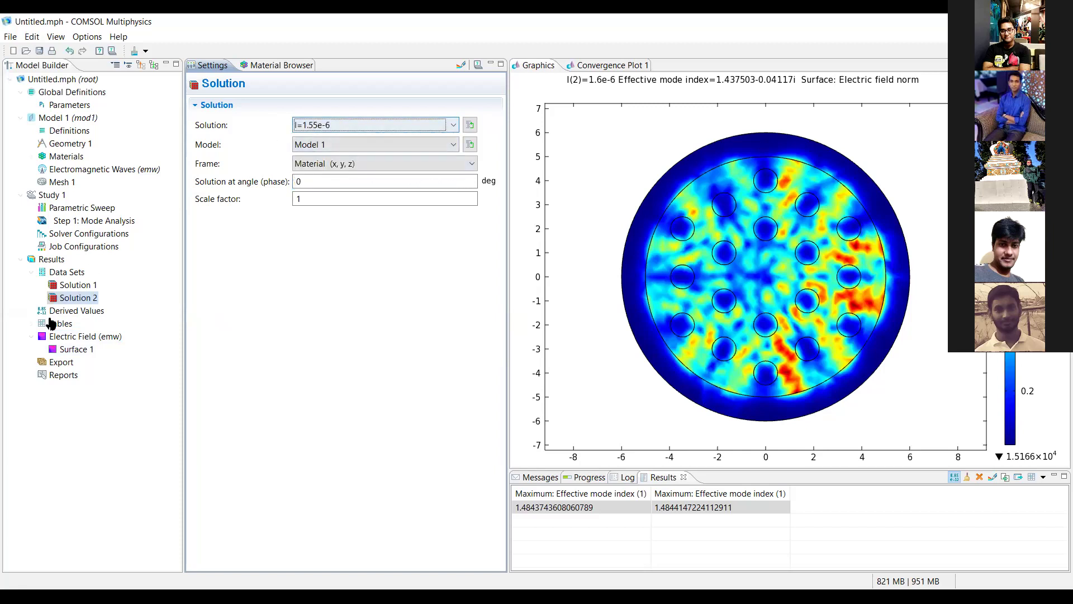
click(70, 298)
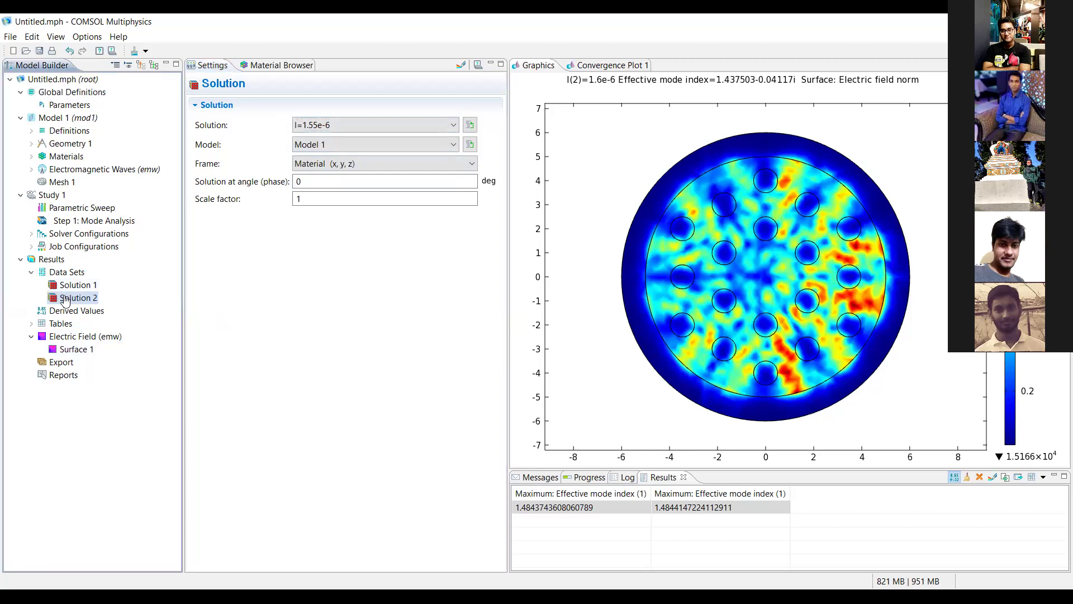
click(75, 286)
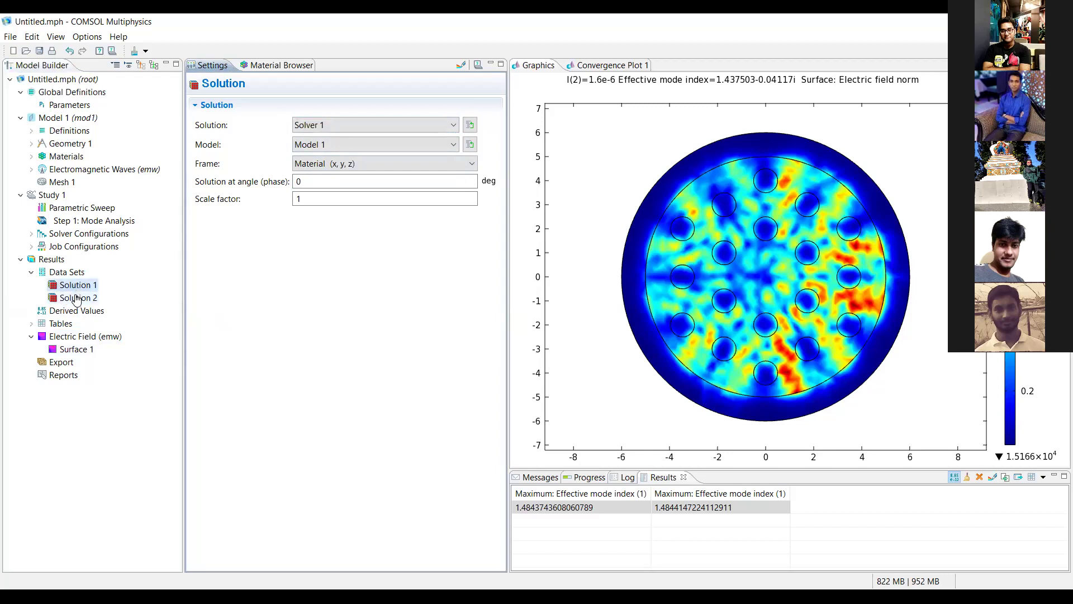
click(76, 299)
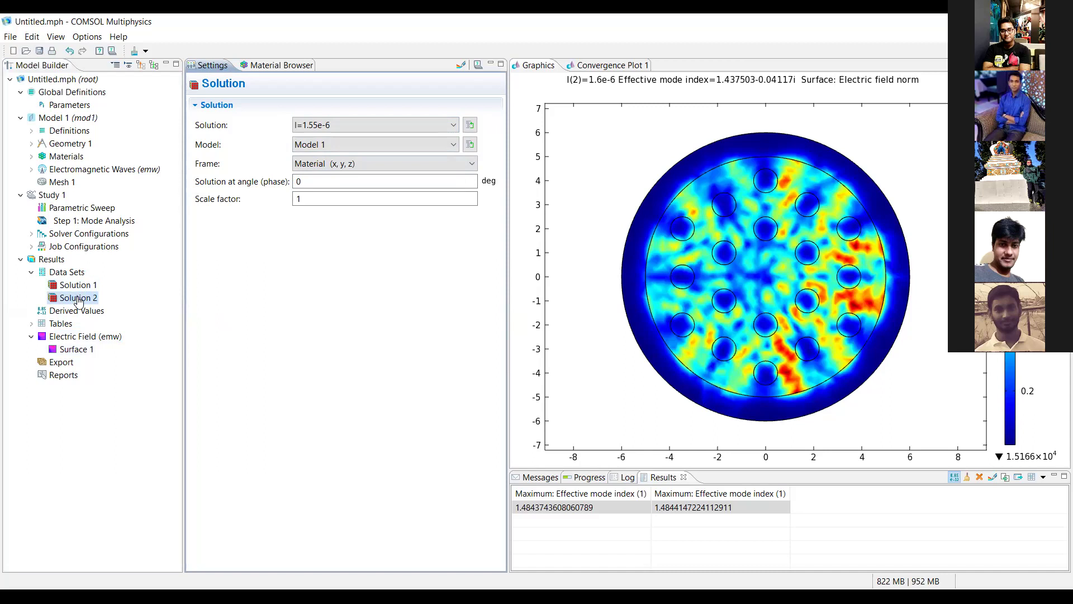
- Plot Surface 1 of the electric field from data set Solution 2 with effective mode index 1.444144-0.017121i
click(69, 351)
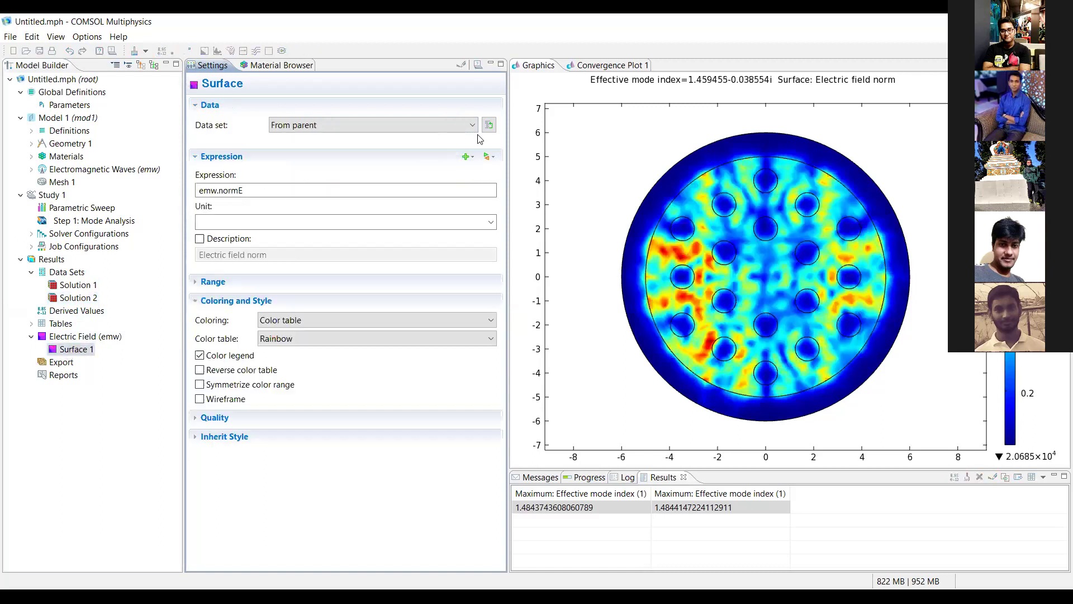
click(414, 127)
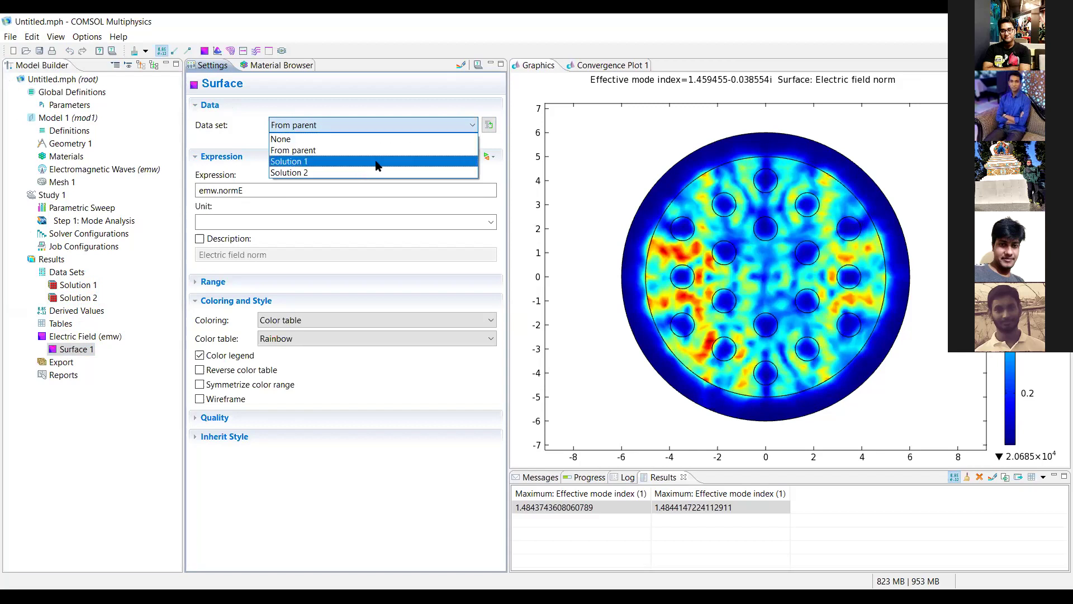
click(376, 171)
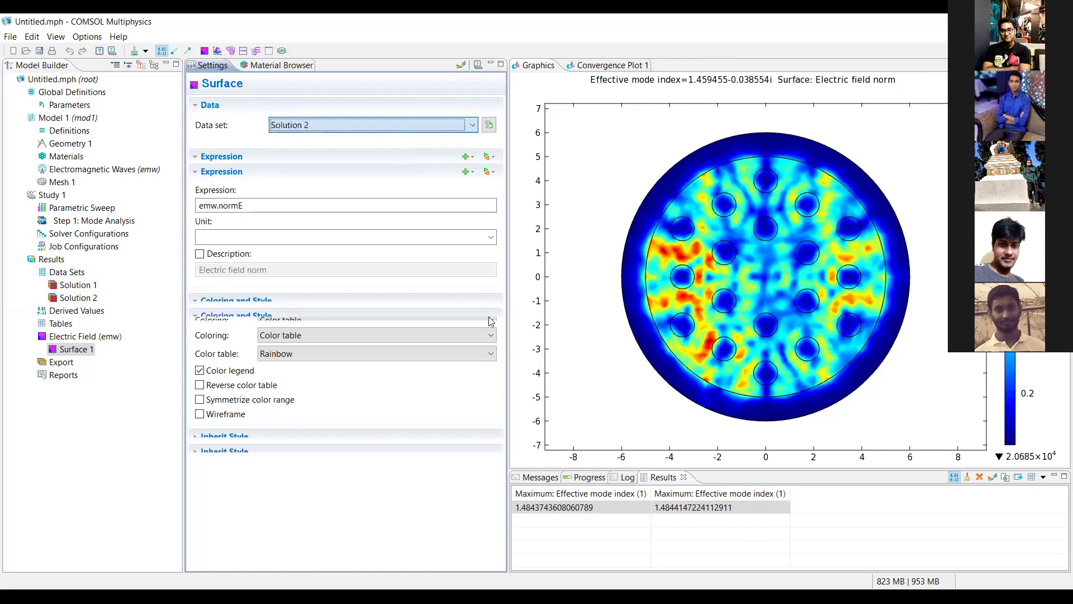
click(491, 147)
scroll(447, 340, down, 1)
click(447, 340)
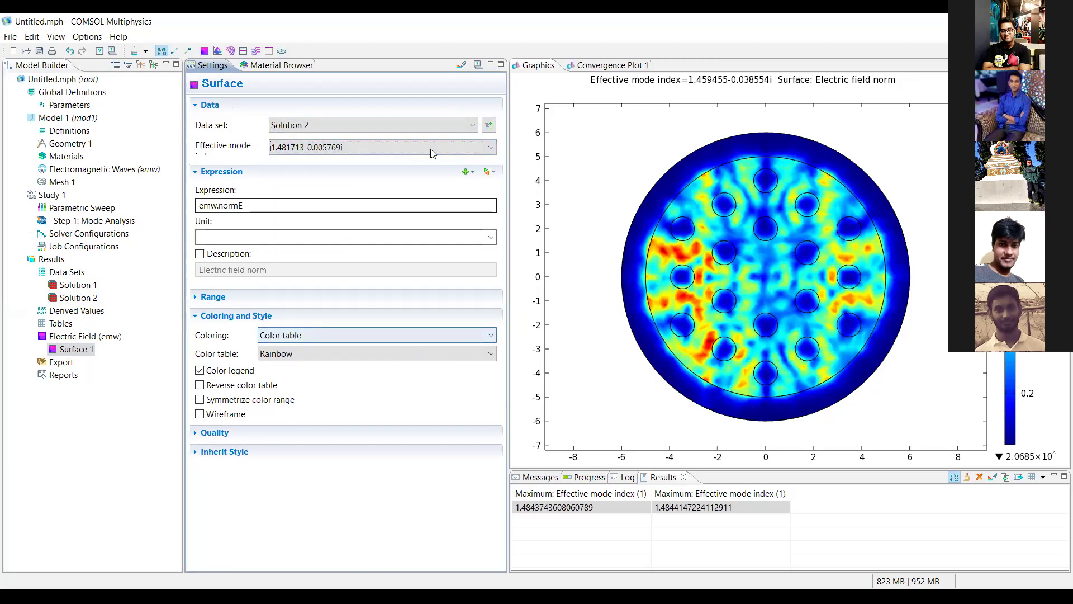
click(370, 147)
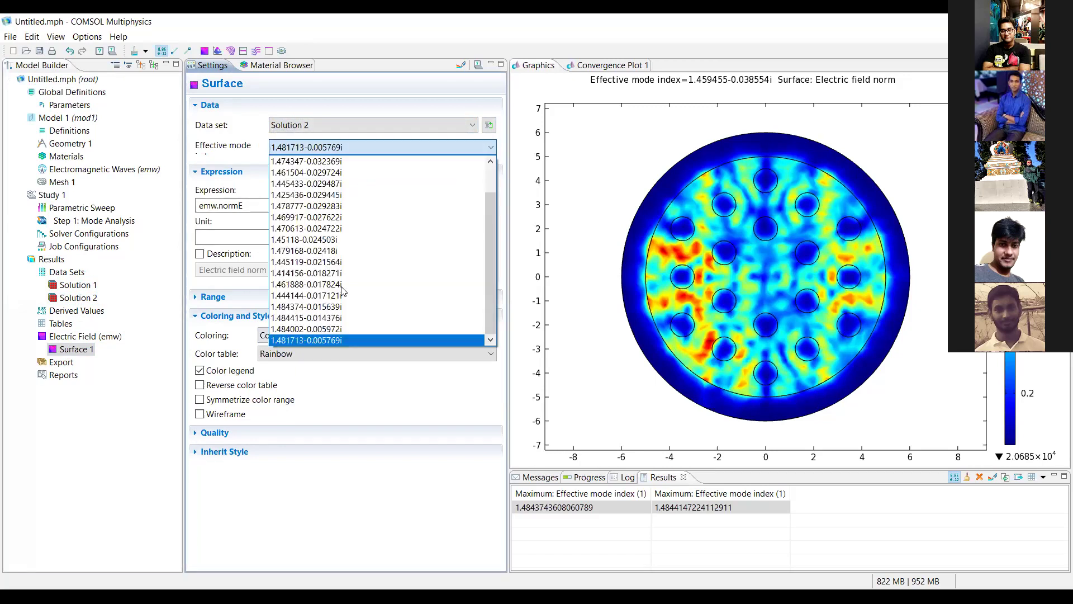
click(360, 295)
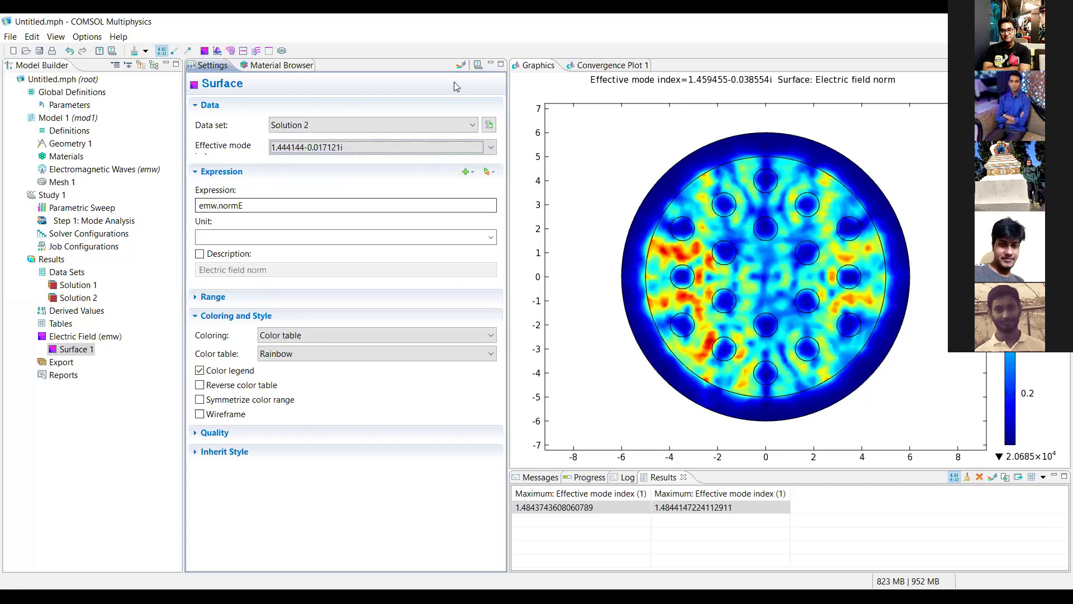
click(461, 66)
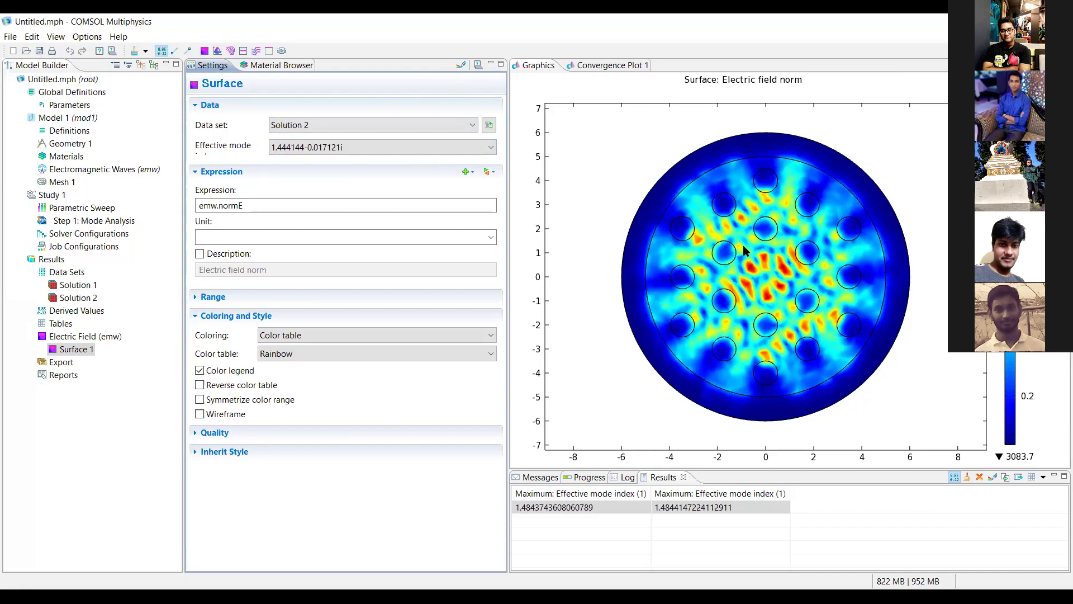
click(89, 299)
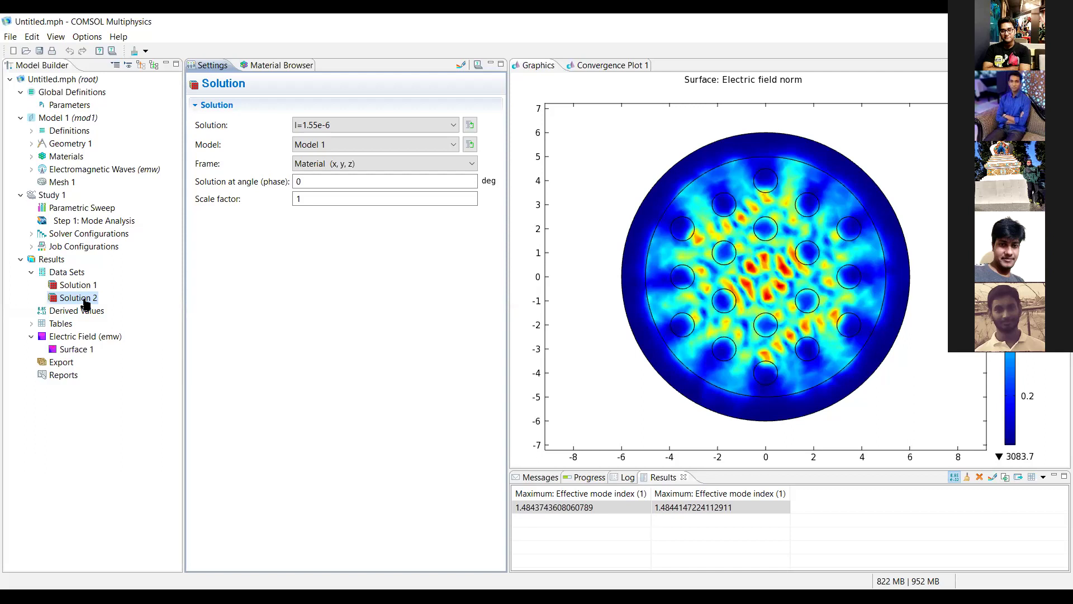
click(74, 351)
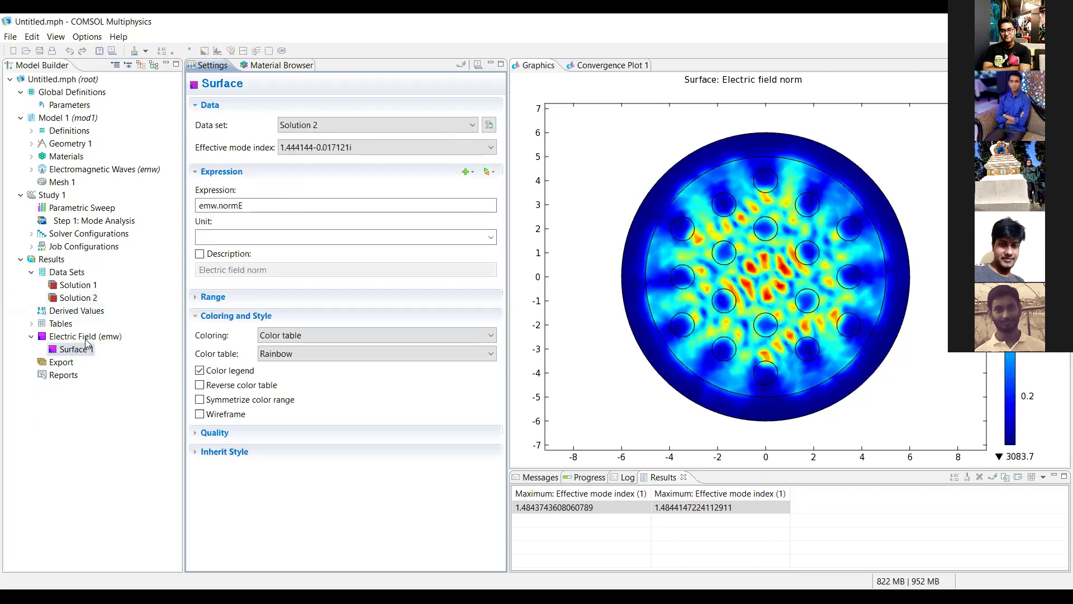
- Add an Arrow Surface plot to the Electric Field (emw) group using data set Solution 2 and plot it
click(87, 338)
right_click(88, 337)
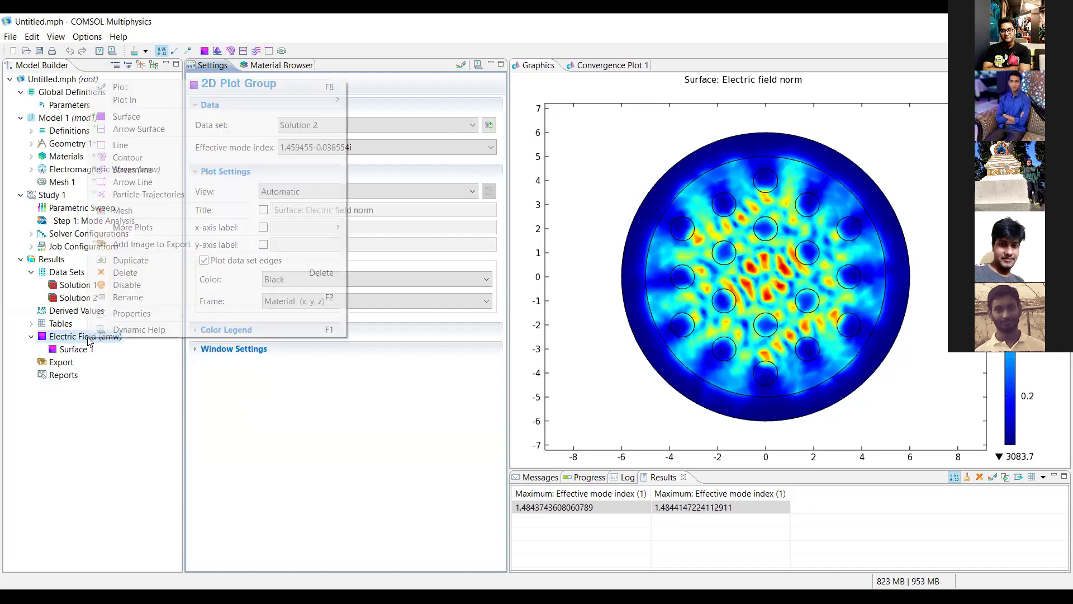
click(129, 131)
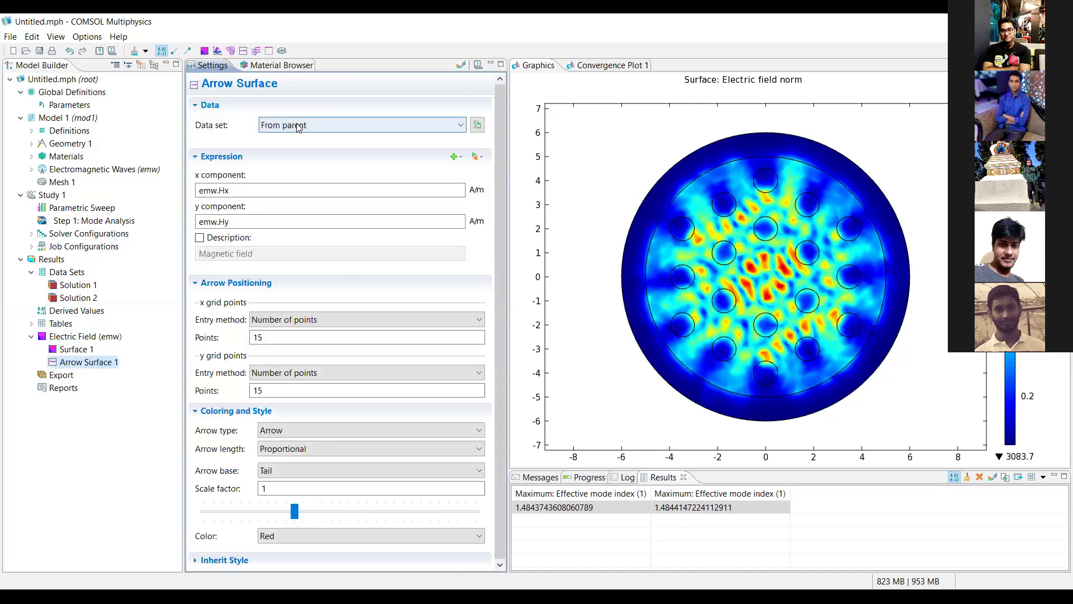
click(298, 127)
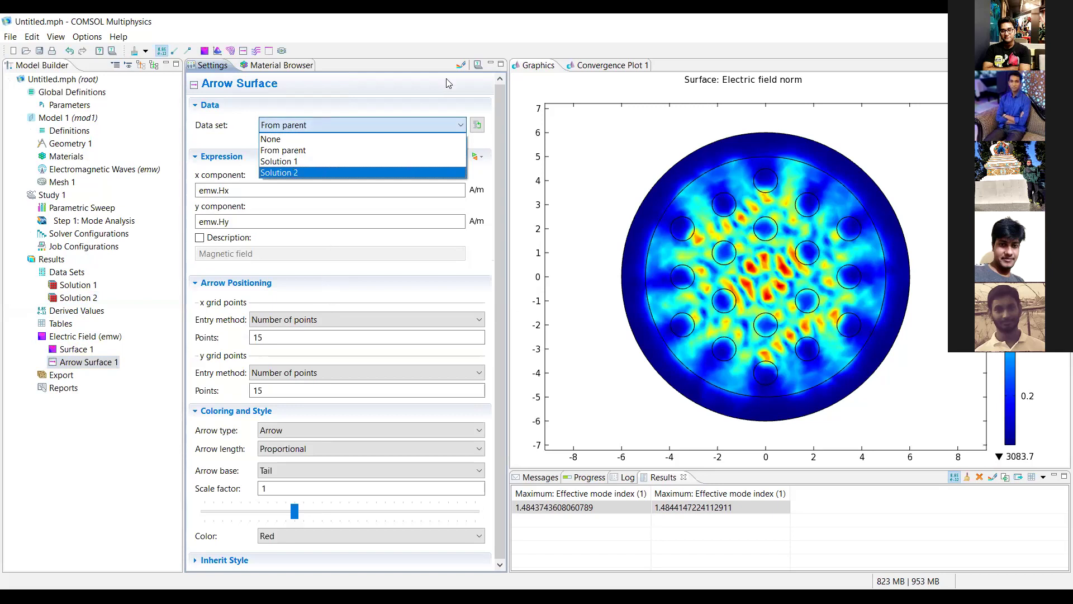
key(Return)
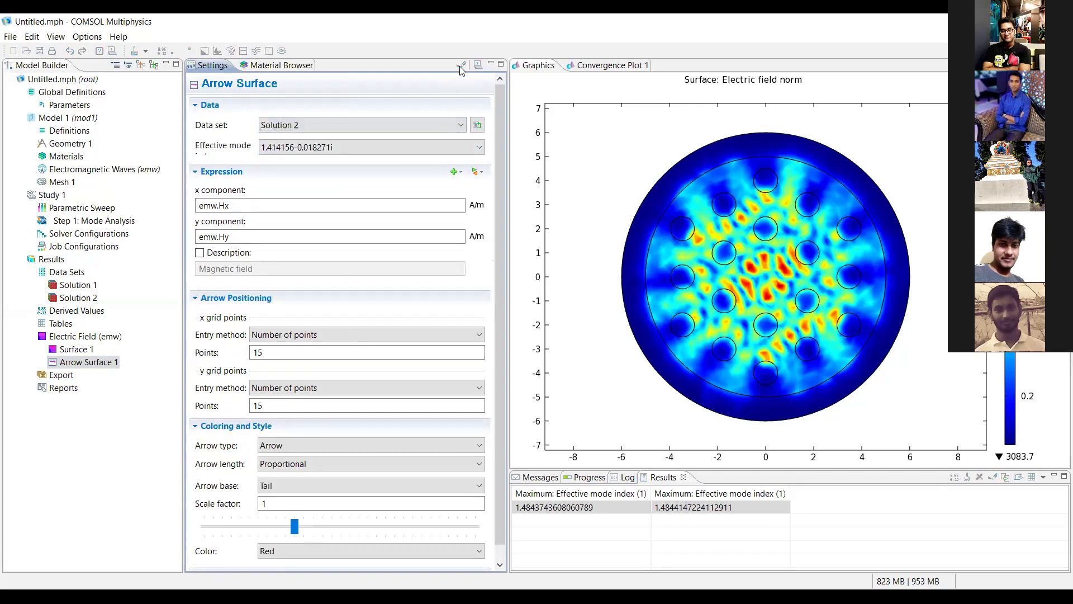
click(461, 66)
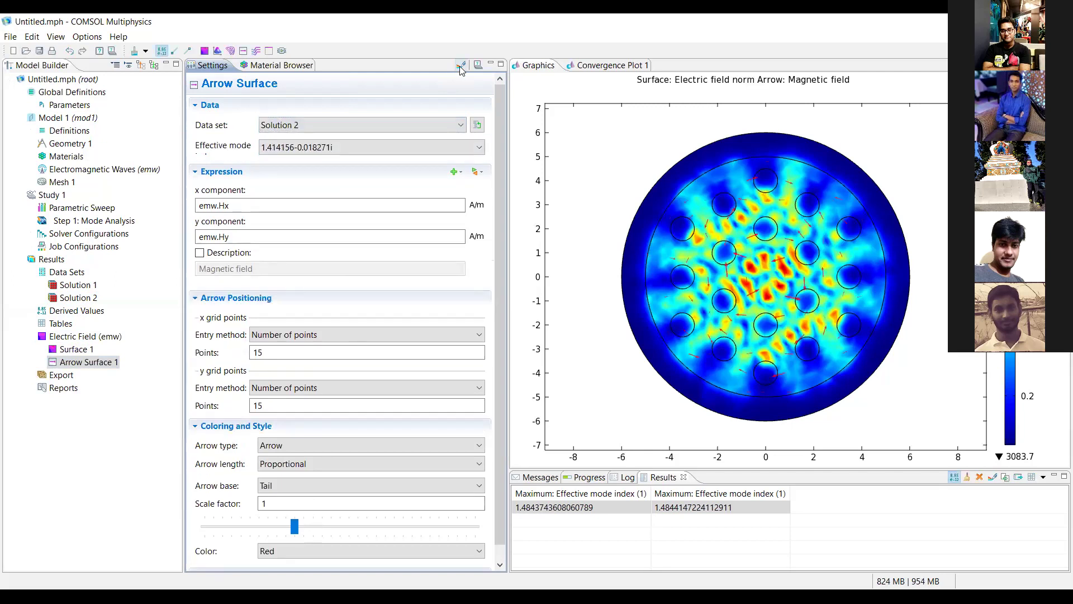
- Add a Global Evaluation under Derived Values and rename it "real"
right_click(77, 315)
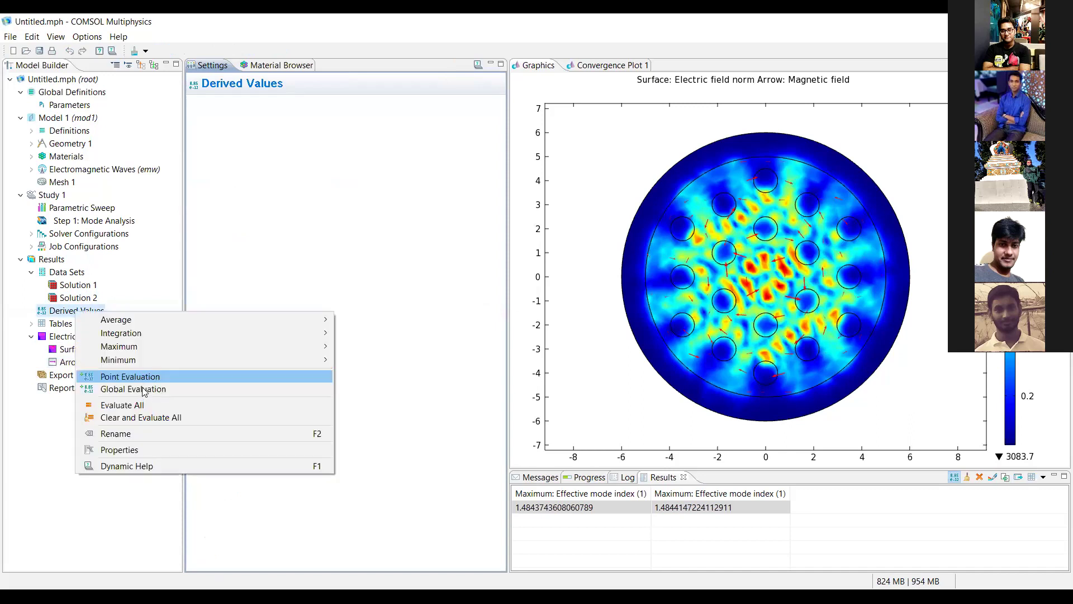
click(143, 390)
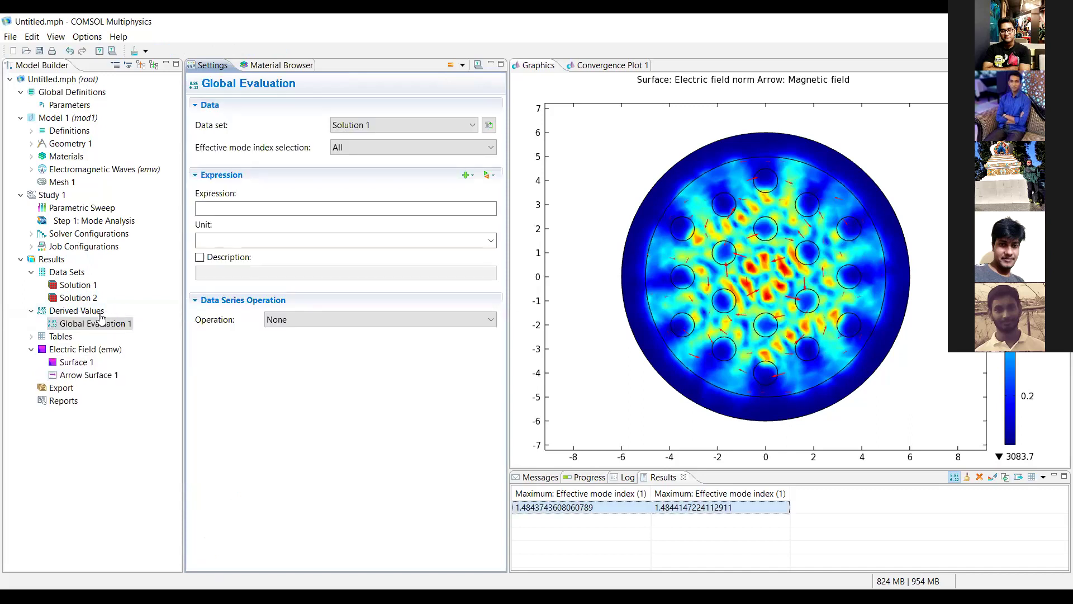
click(101, 325)
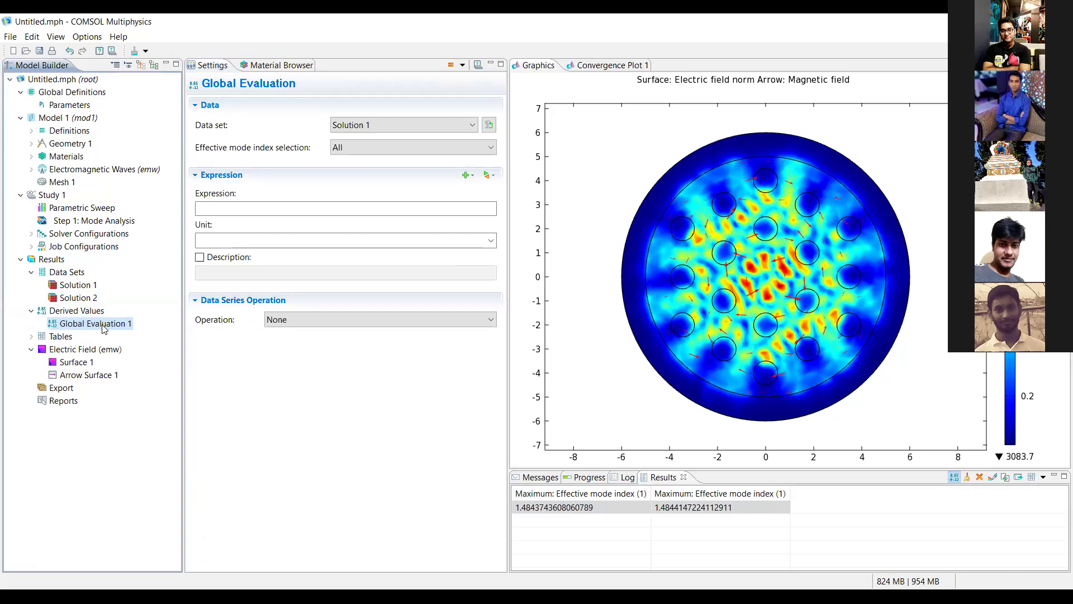
key(shift+F10)
click(130, 384)
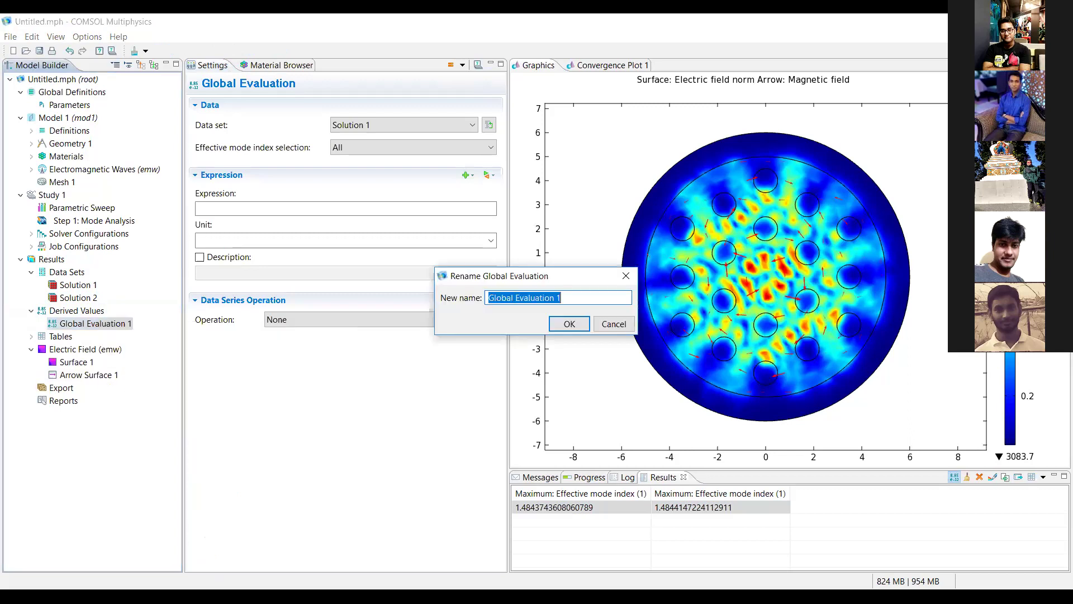
text(real)
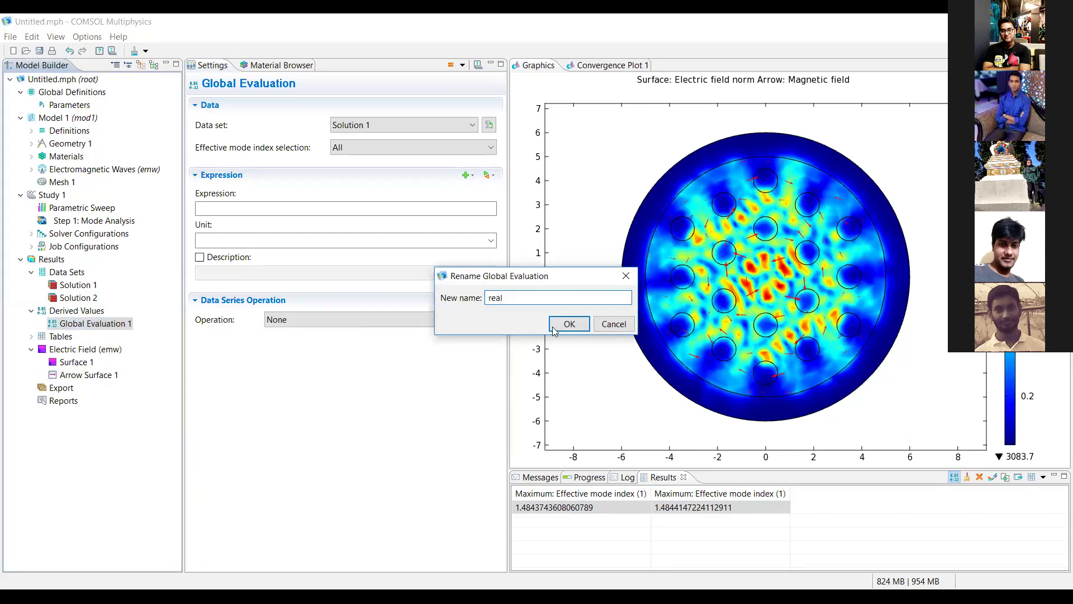
key(Return)
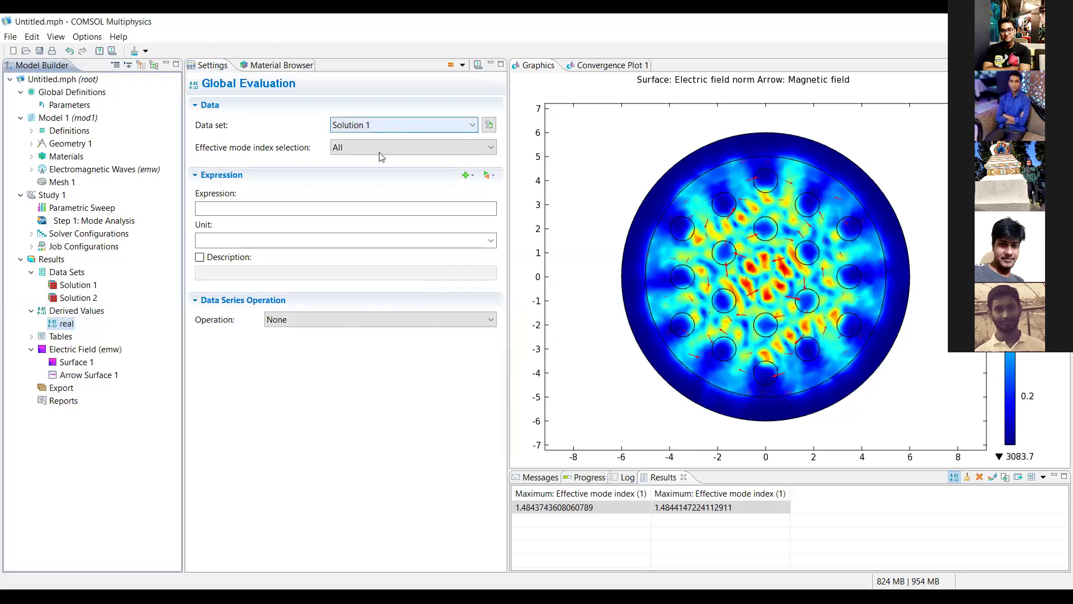
- Set the real evaluation to Solution 2 with modes chosen from list, expression emw.neff and the Maximum data series operation
click(383, 126)
click(351, 161)
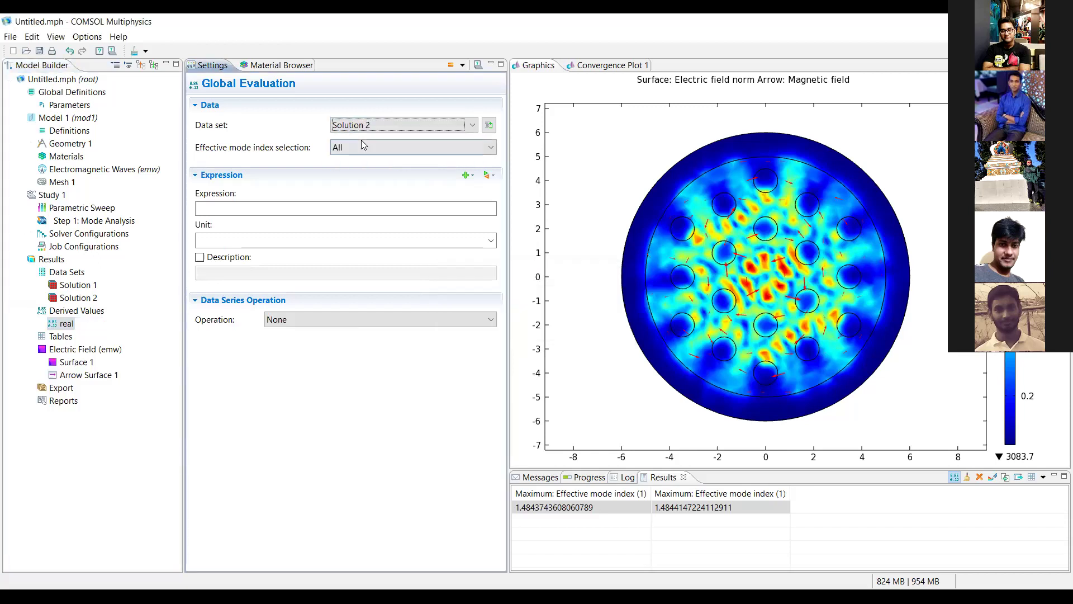
click(358, 148)
click(356, 194)
click(276, 289)
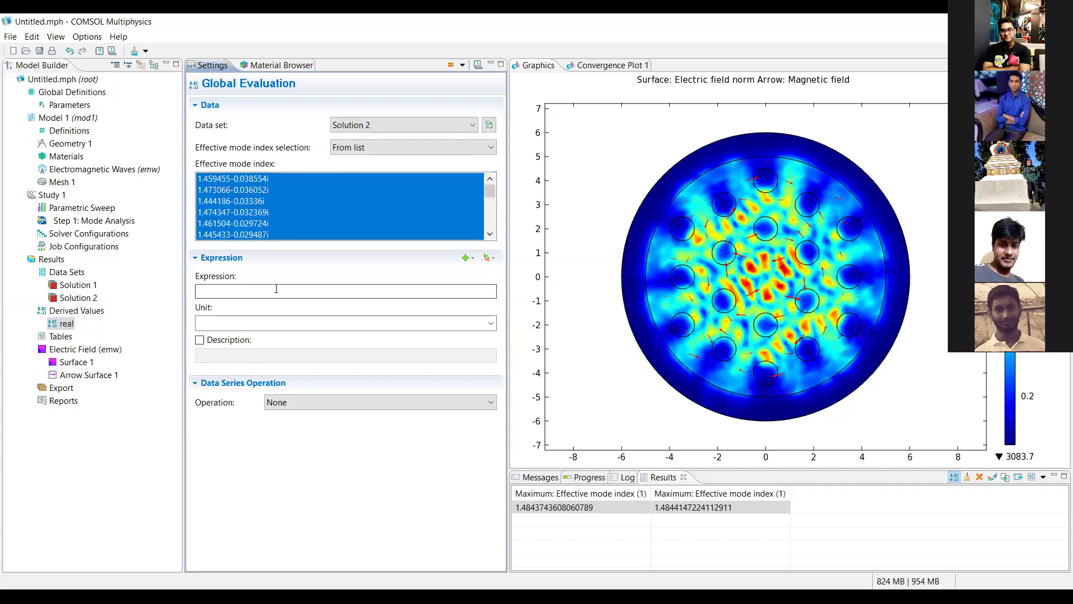
right_click(276, 289)
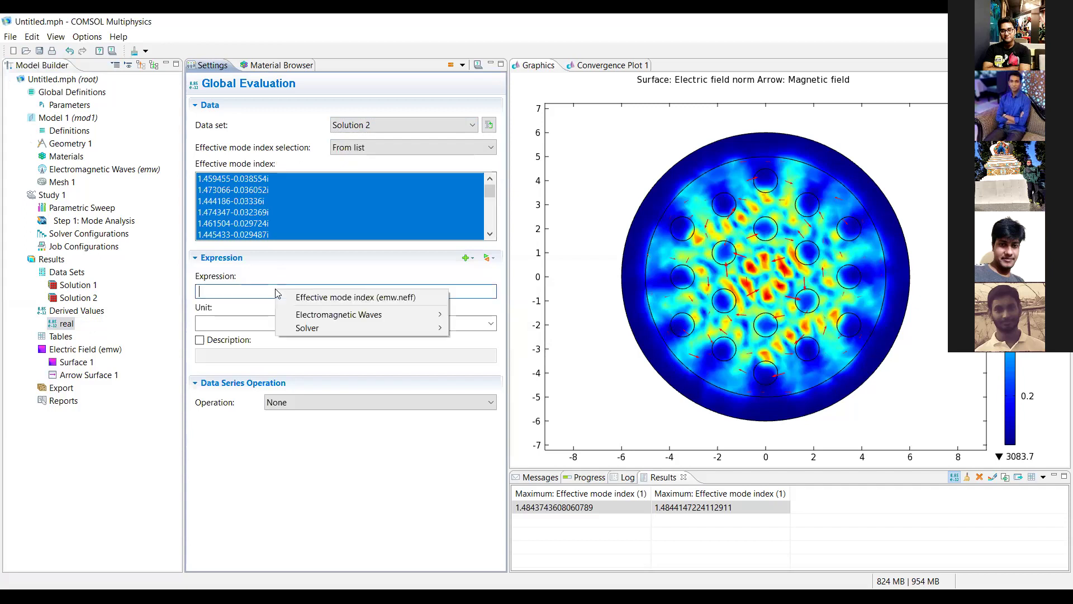
click(308, 300)
click(294, 406)
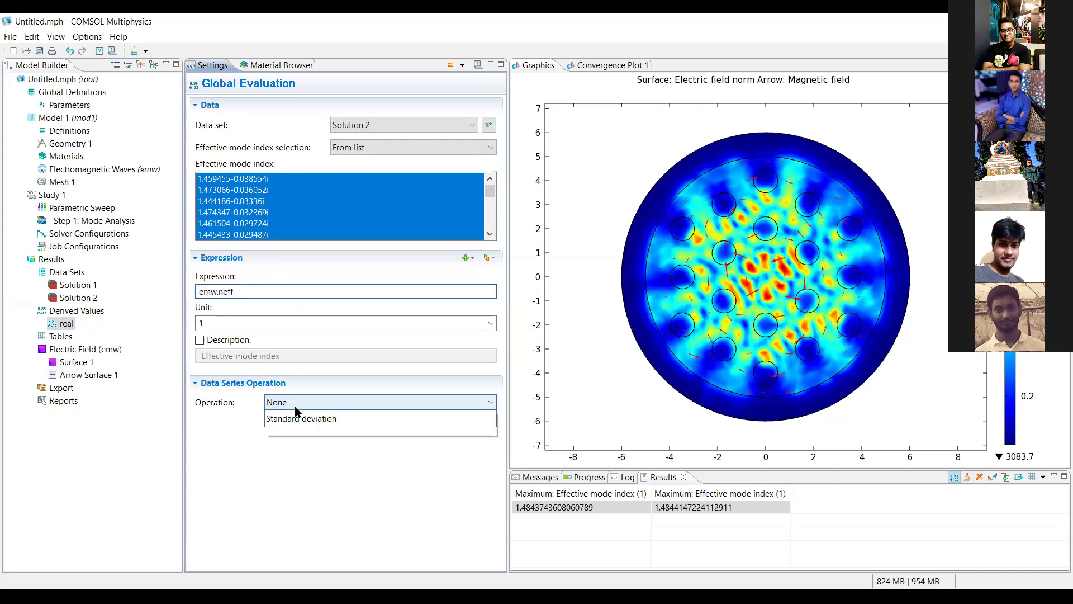
click(291, 446)
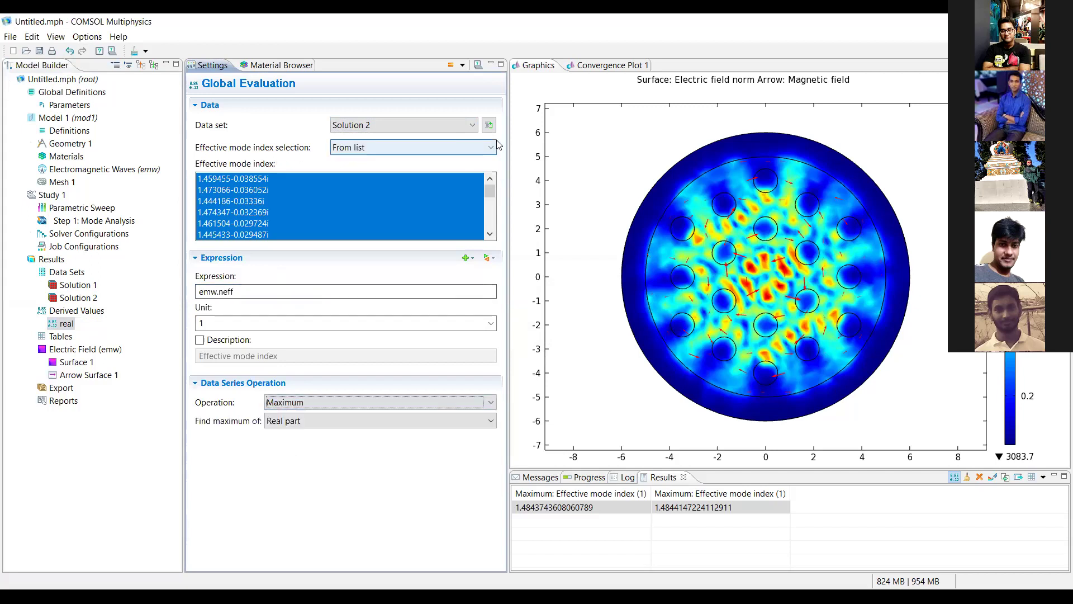
- Select only effective mode index 1.445433-0.029487i for the real evaluation and evaluate it
click(299, 235)
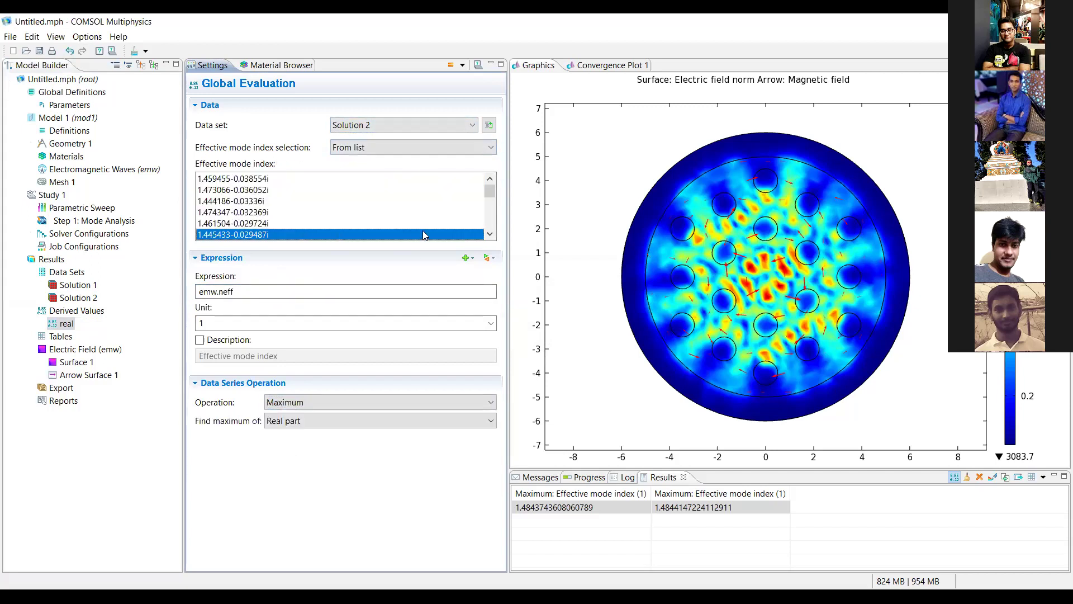
click(490, 235)
click(490, 235)
click(490, 235)
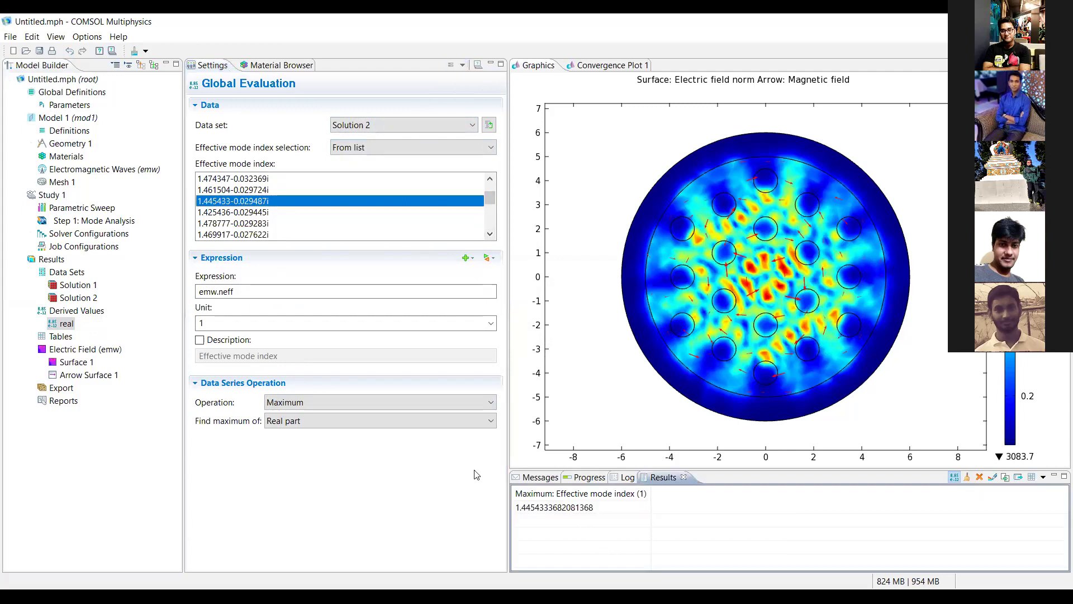
- Add a second Global Evaluation under Derived Values and rename it "imag"
click(77, 313)
right_click(77, 312)
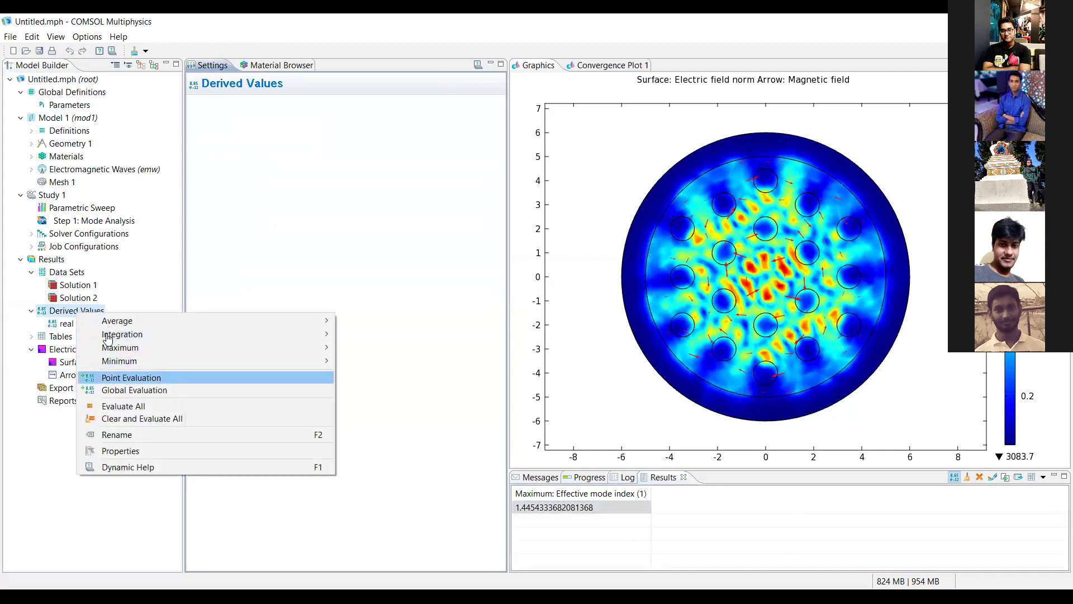
click(137, 389)
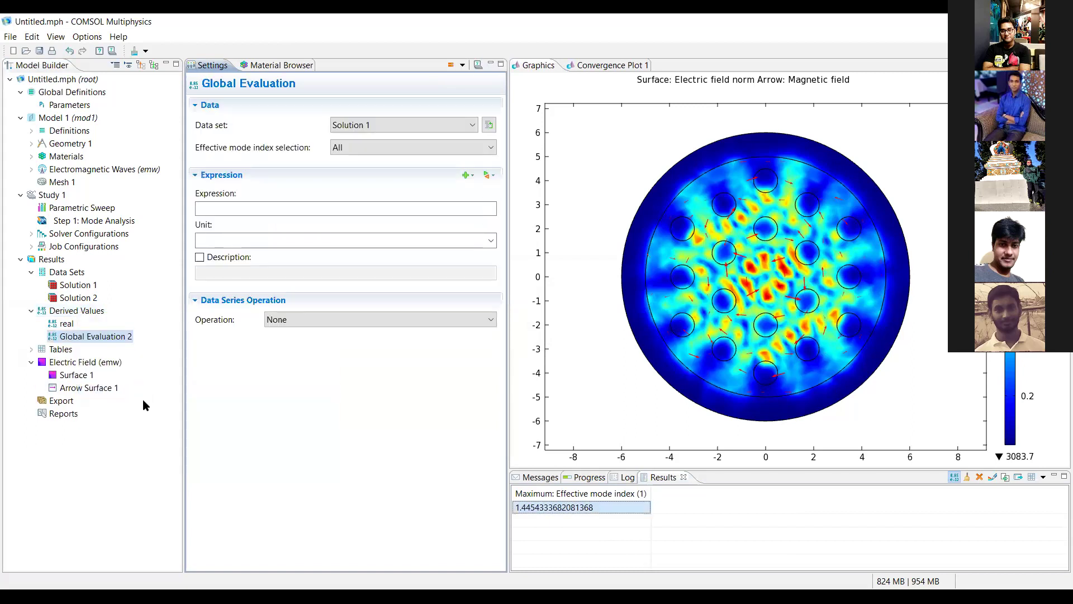
key(shift+F10)
click(147, 408)
text(imag)
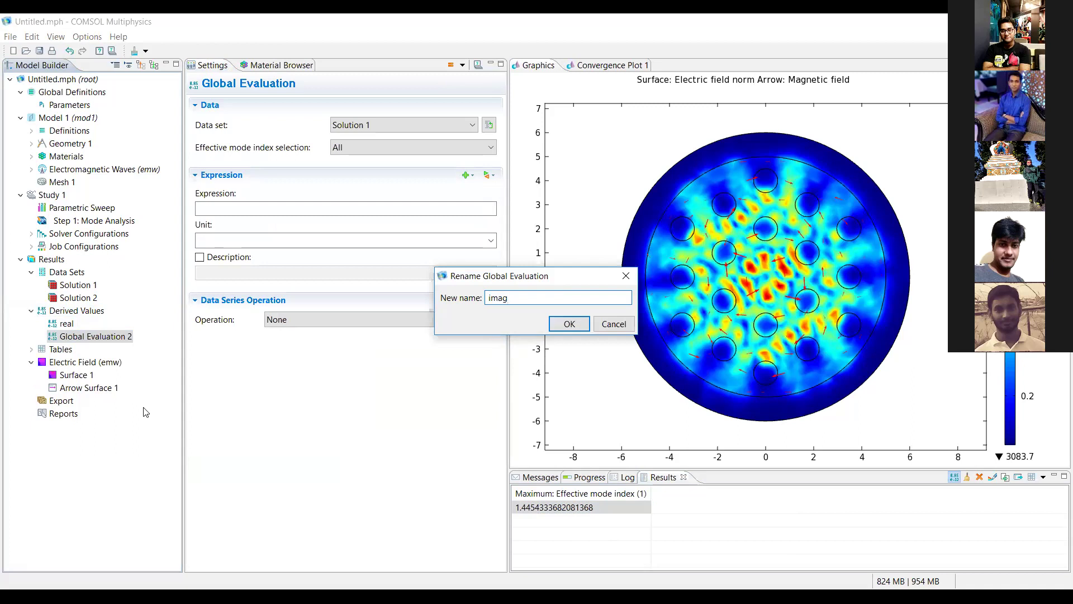
key(Return)
- Set the imag evaluation to data set Solution 2 and select effective mode index 1.45118-0.024503i from the list
click(341, 130)
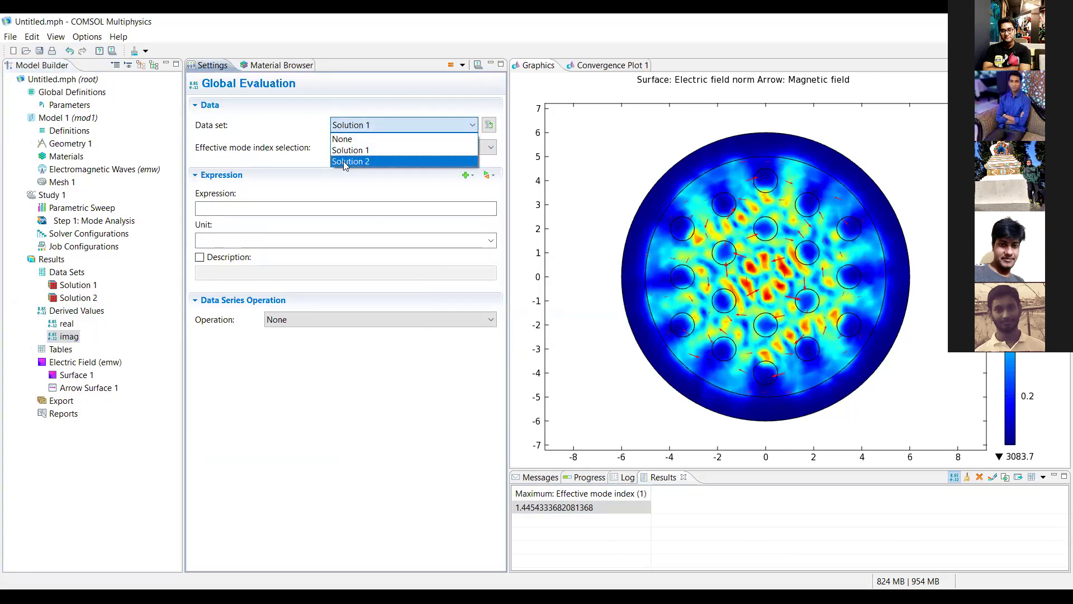
click(345, 162)
click(349, 148)
click(352, 196)
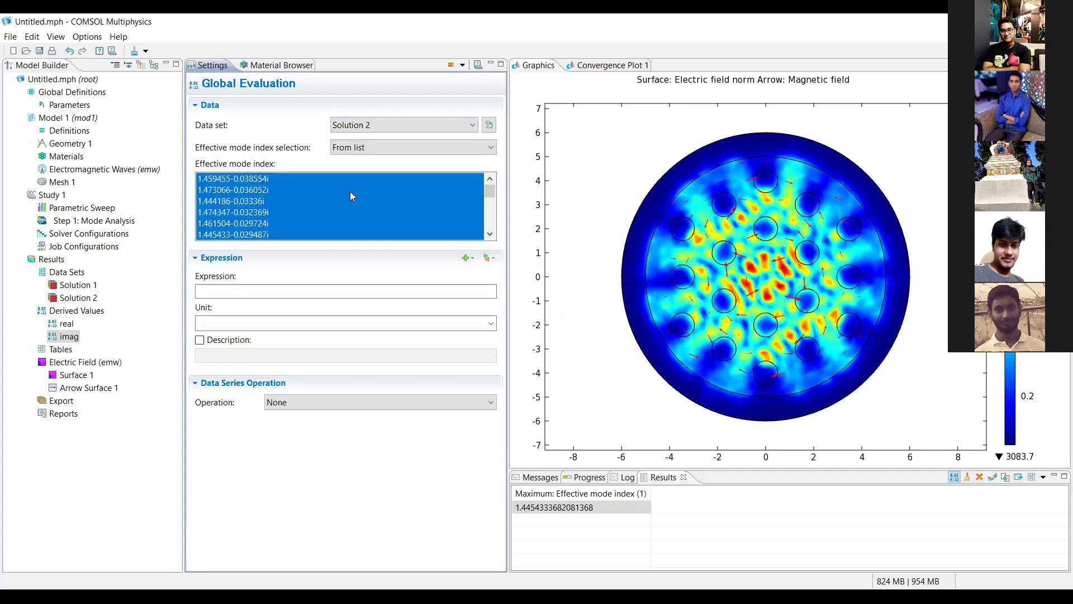
click(490, 235)
click(490, 235)
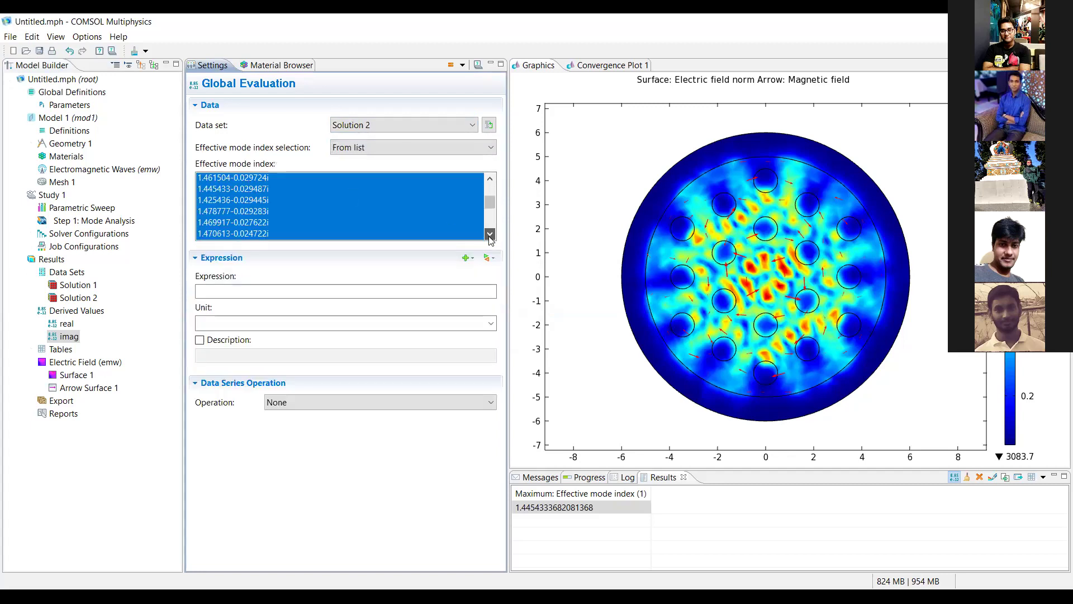
click(291, 223)
- Enter imag(emw.neff) as the expression of the imag evaluation
click(219, 294)
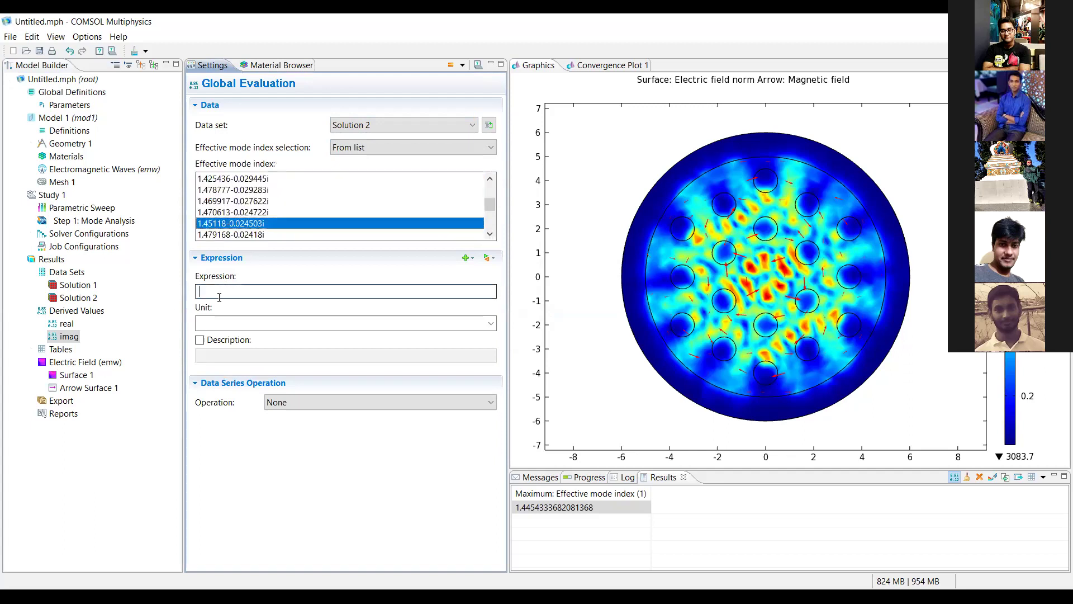
right_click(219, 297)
click(266, 307)
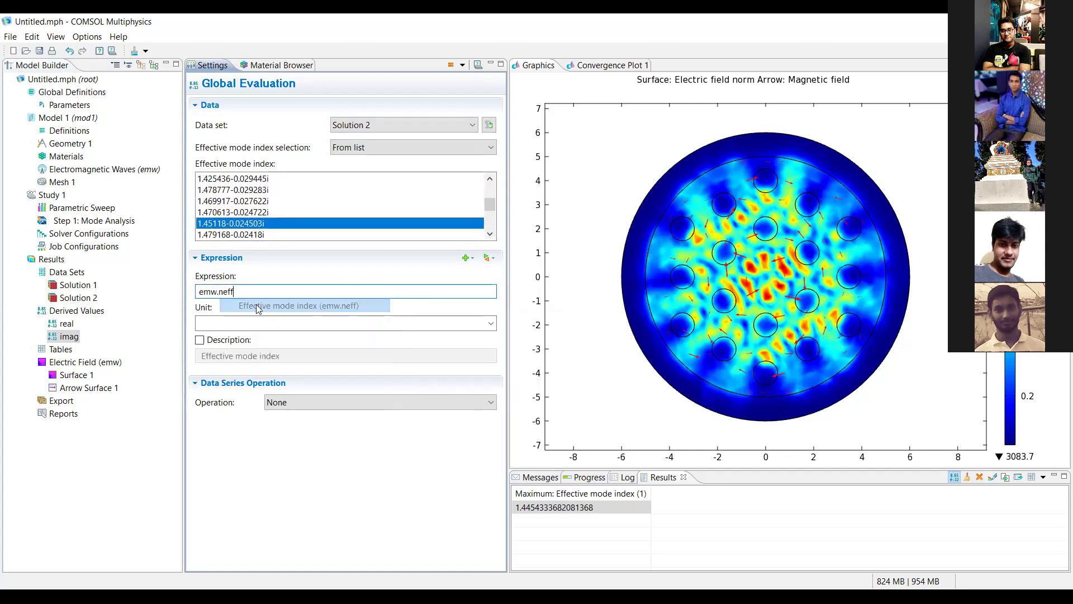
text(imag()
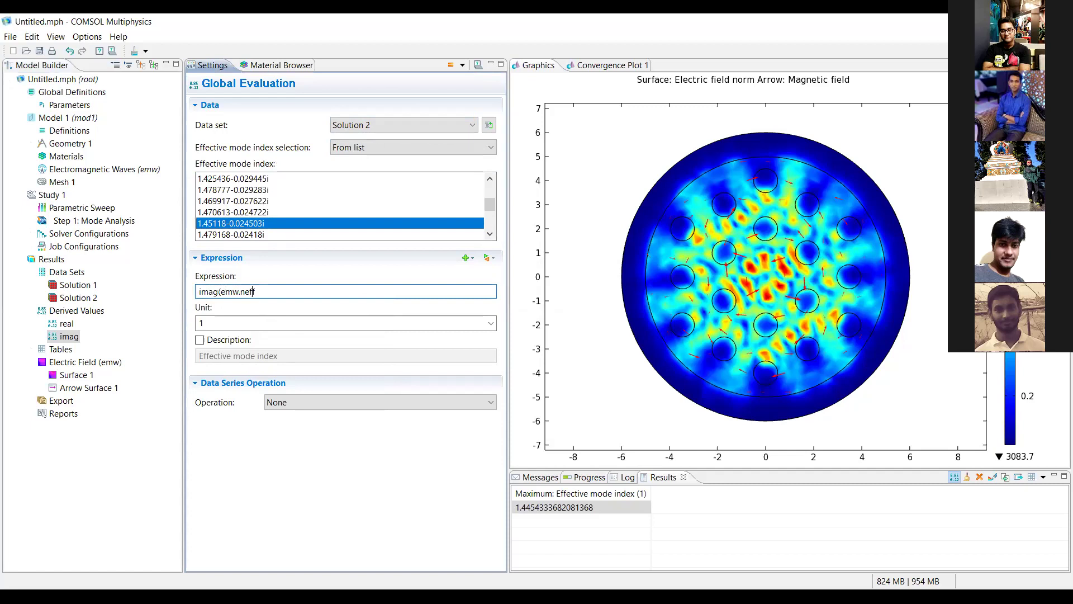
text())
- Set the imag evaluation's data series operation to Maximum, evaluate it and select the resulting value
click(271, 404)
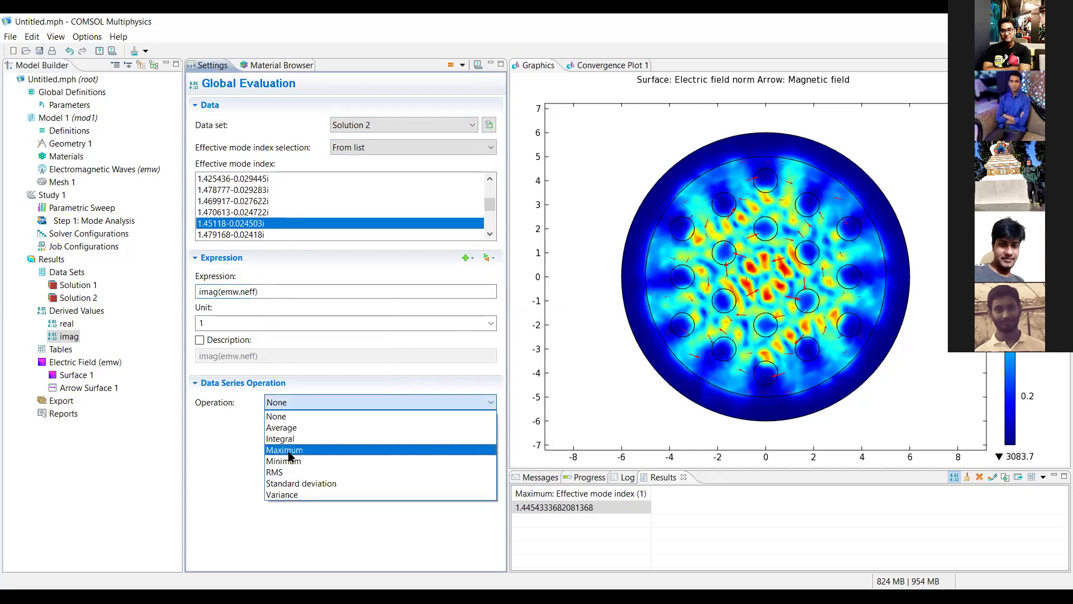
click(288, 452)
click(450, 66)
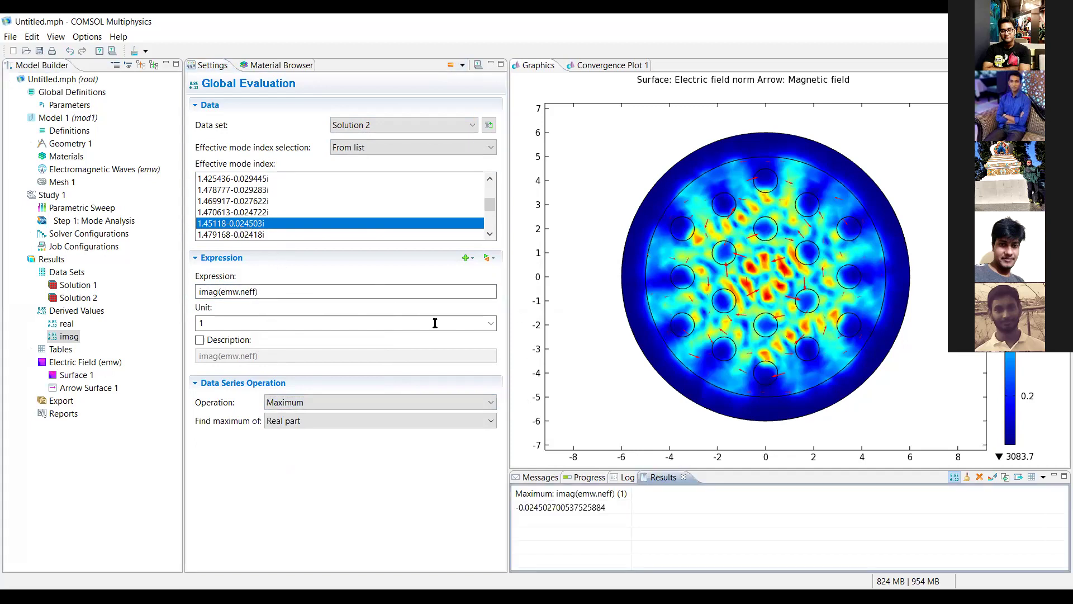
click(538, 509)
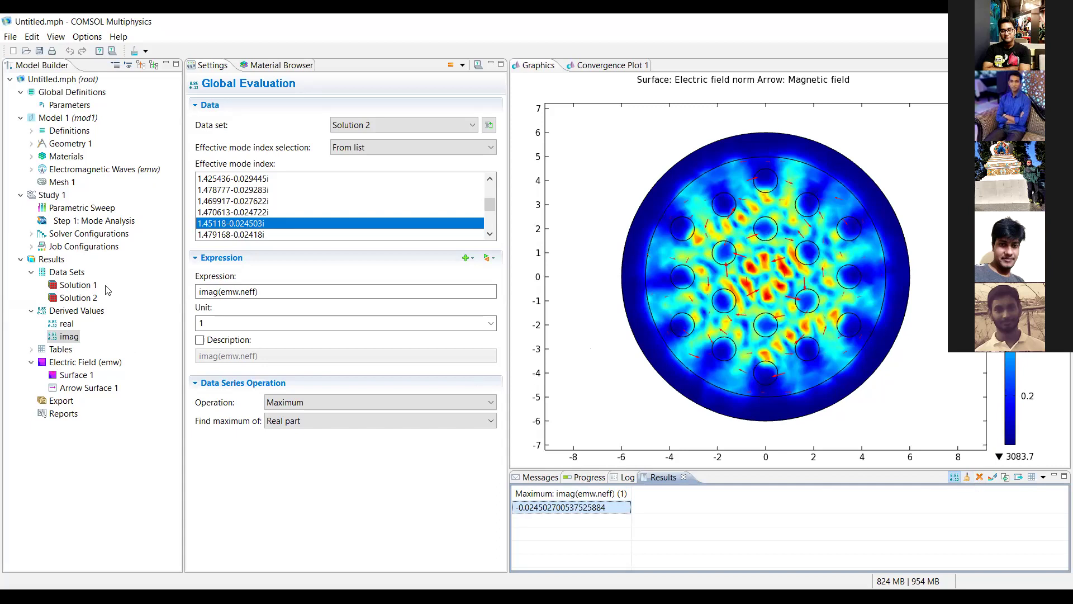
- Set parameter r, the center to 1st ring distance, to 1.5[um] and rebuild the whole geometry
click(96, 249)
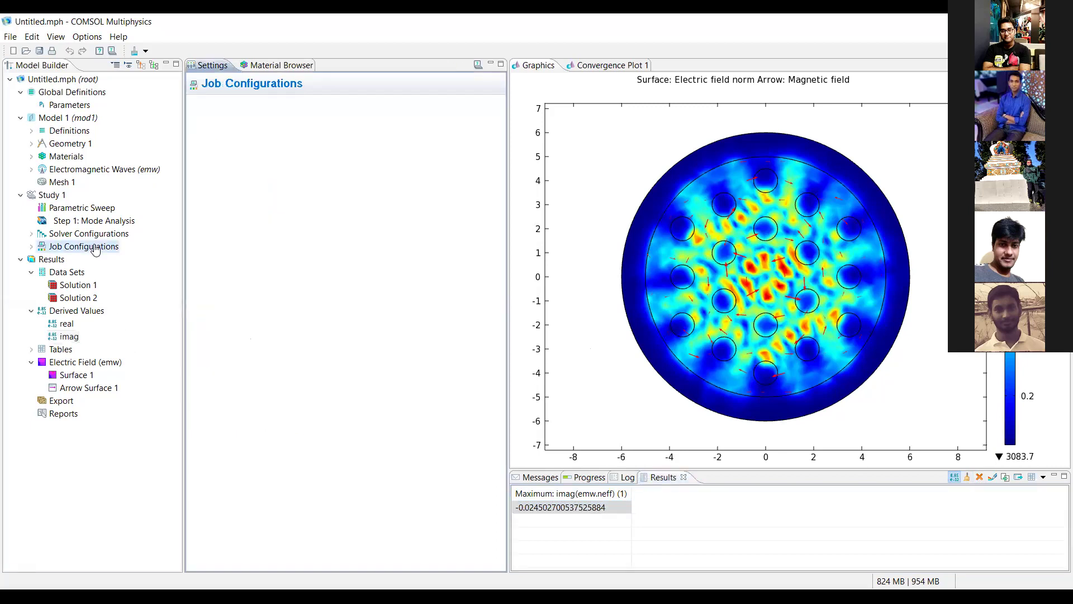
click(72, 147)
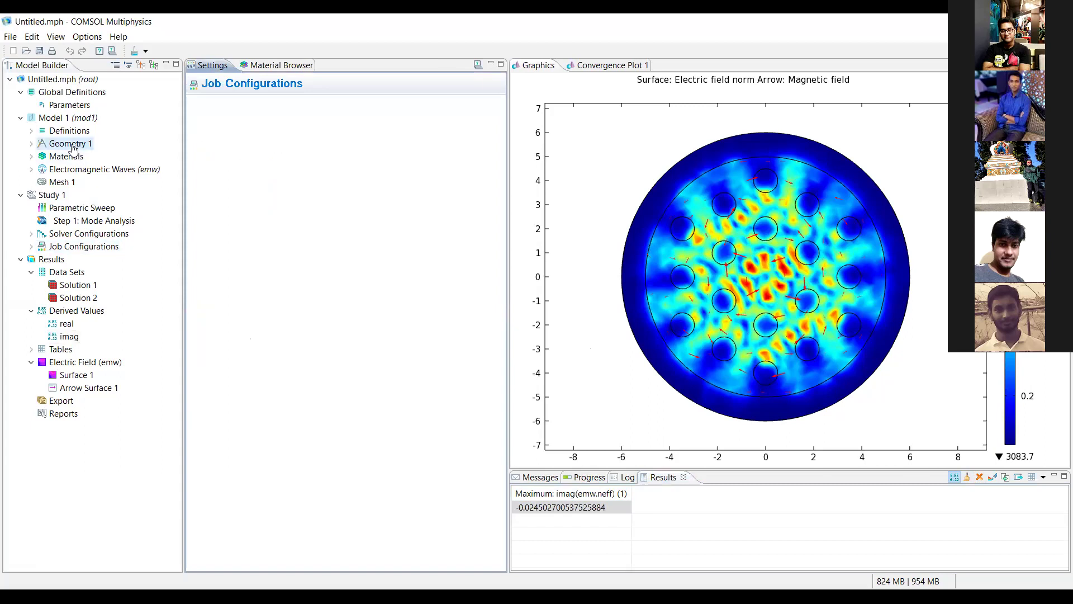
click(32, 144)
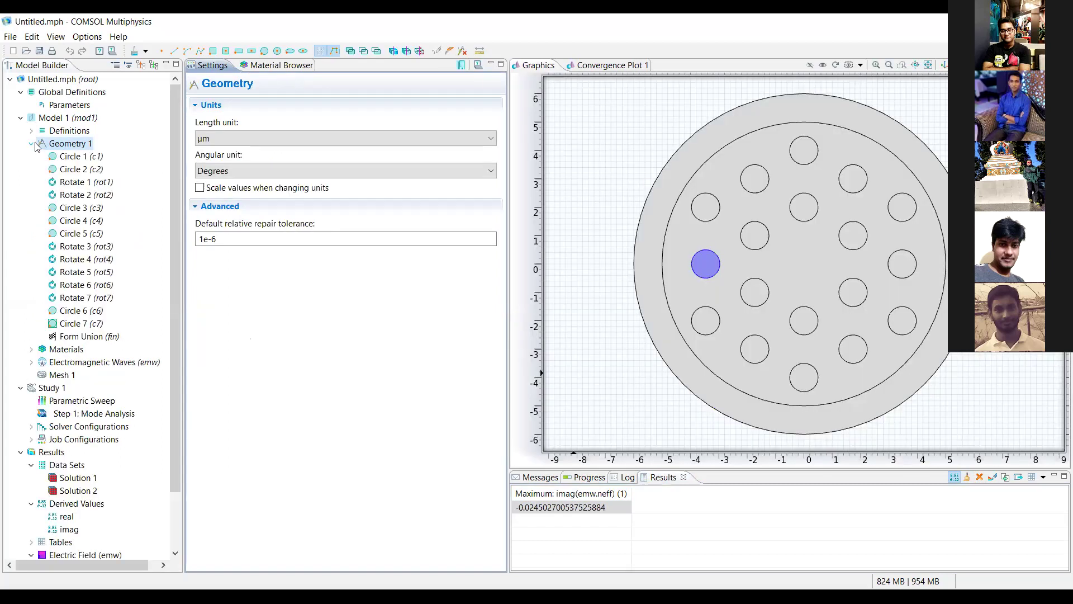
click(63, 105)
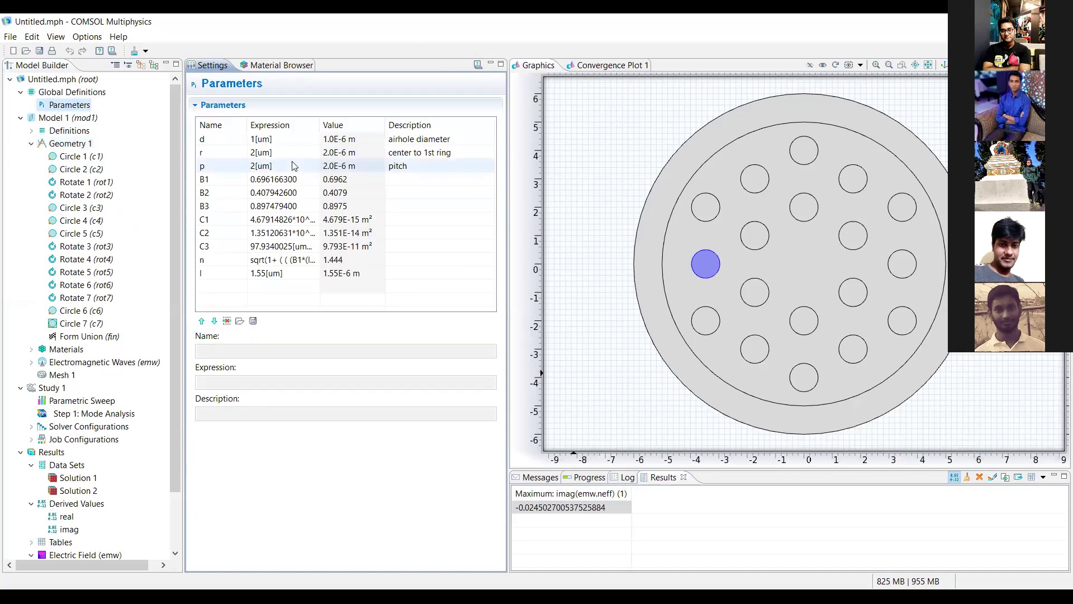
click(255, 157)
click(255, 157)
key(BackSpace)
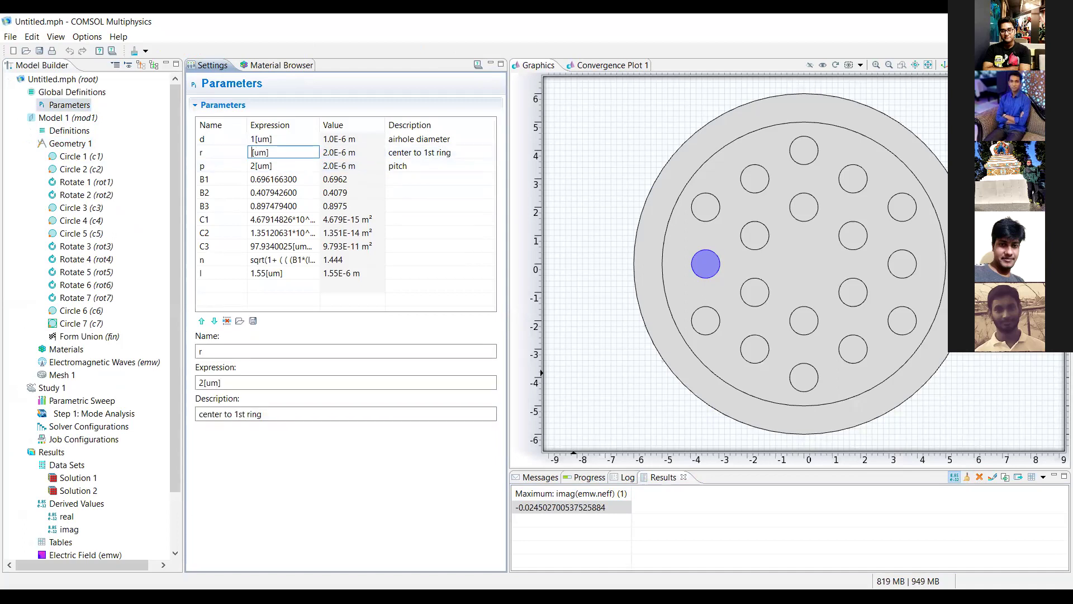
text(1.5)
click(68, 144)
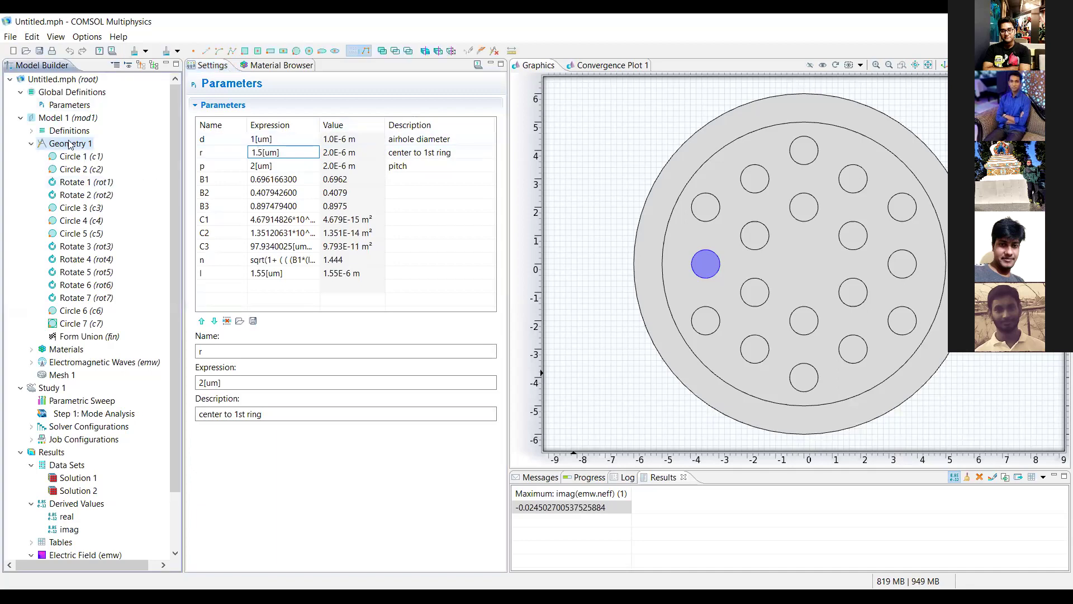
click(463, 65)
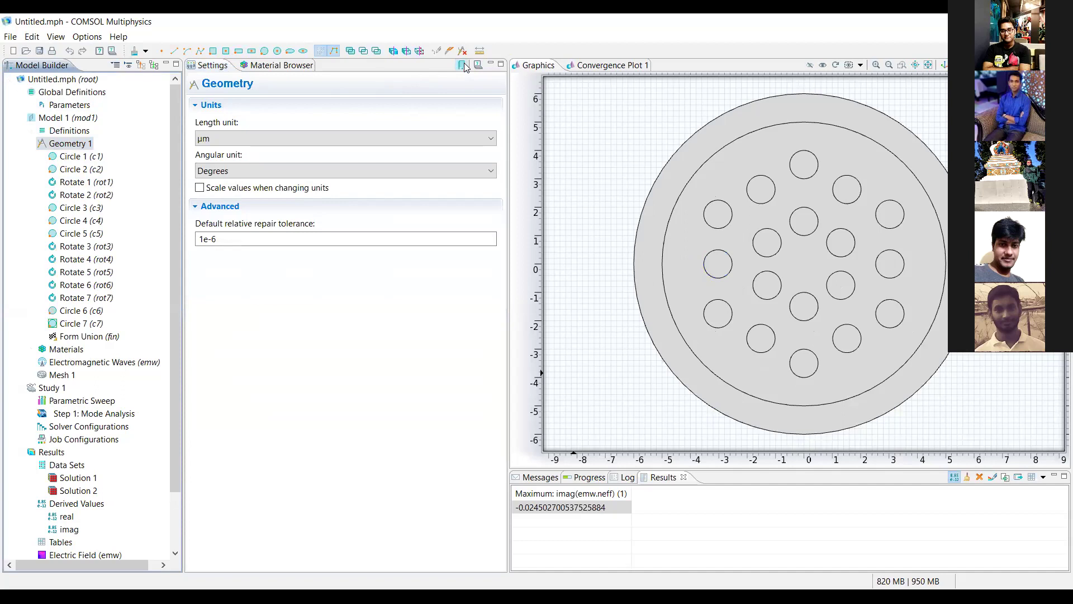
- Set the airhole diameter parameter d to 1.1[um] and rebuild the whole geometry
click(102, 107)
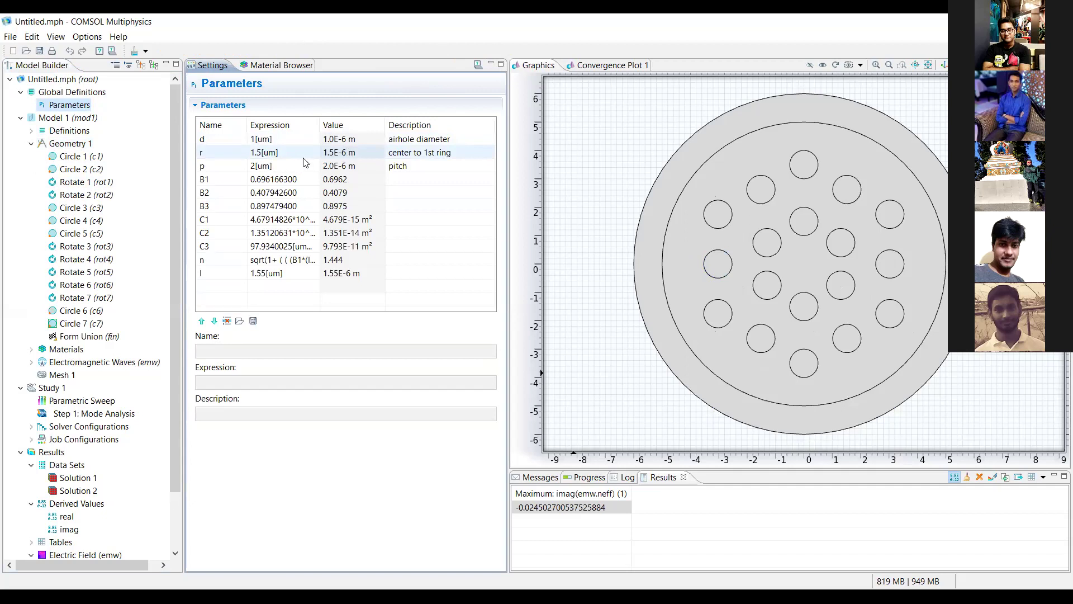
double_click(255, 139)
click(255, 139)
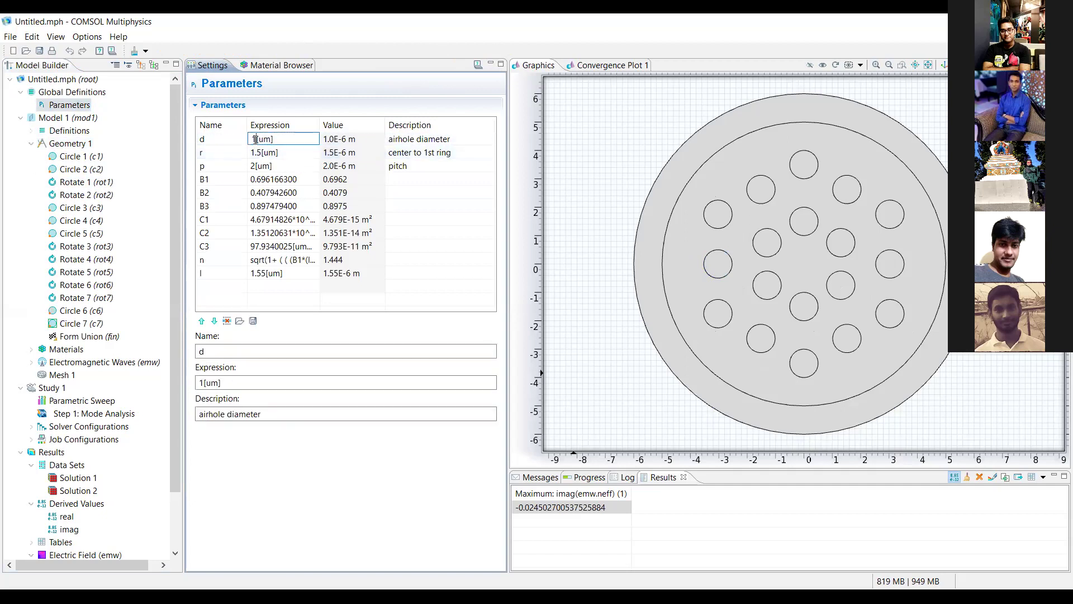
text(.1)
click(67, 144)
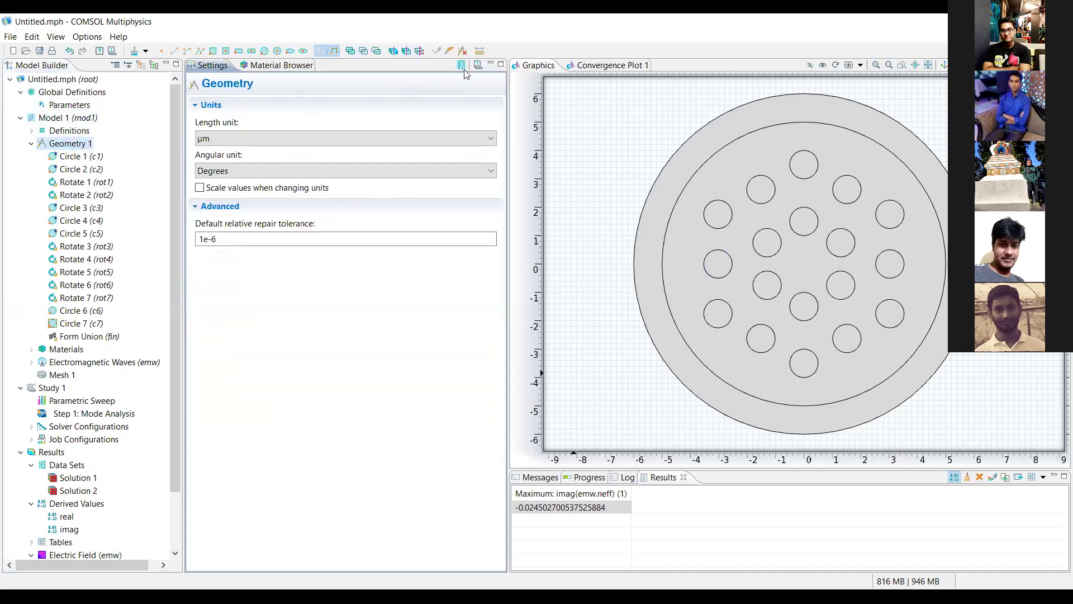
click(462, 66)
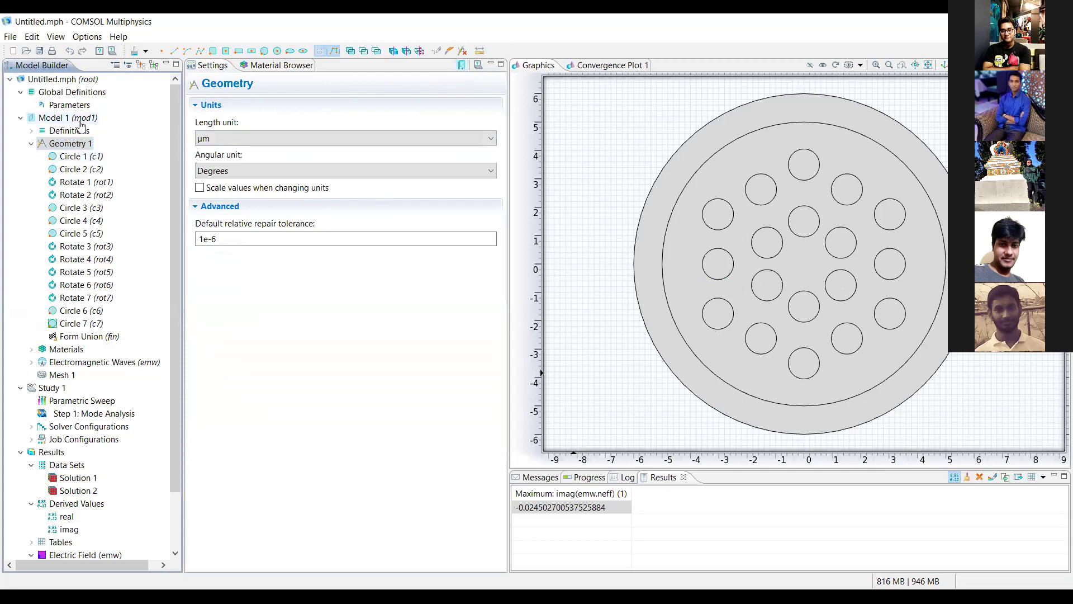
- Set the pitch parameter p to 1.5[um] and rebuild the whole geometry
click(70, 106)
click(256, 165)
click(256, 165)
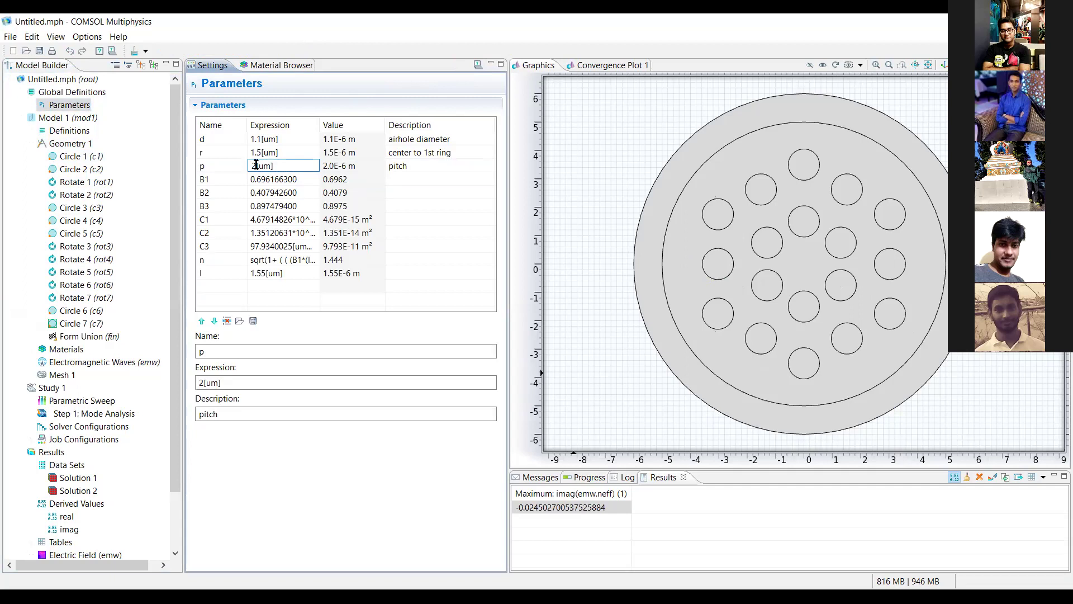
double_click(256, 164)
text(1.5)
click(76, 143)
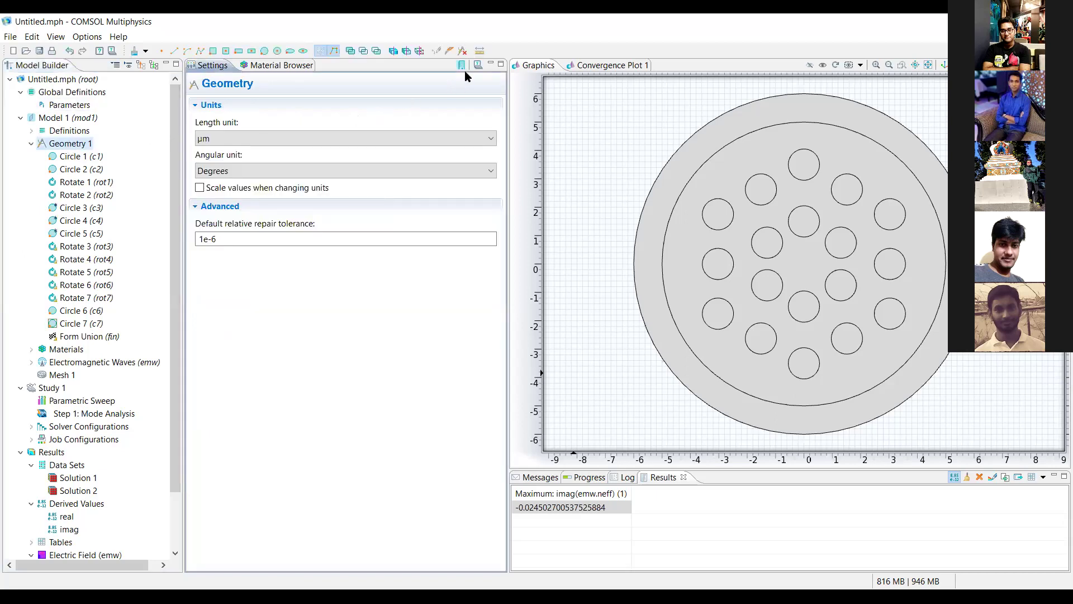
click(461, 66)
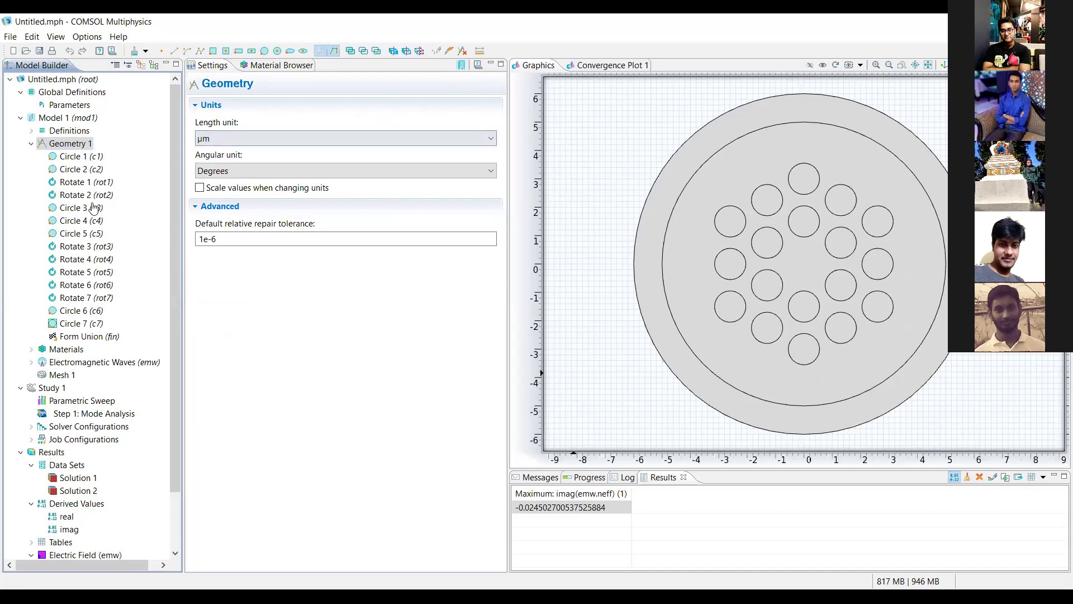
- Set the radius of Circle 6 to 4 µm and build it
click(78, 311)
click(264, 164)
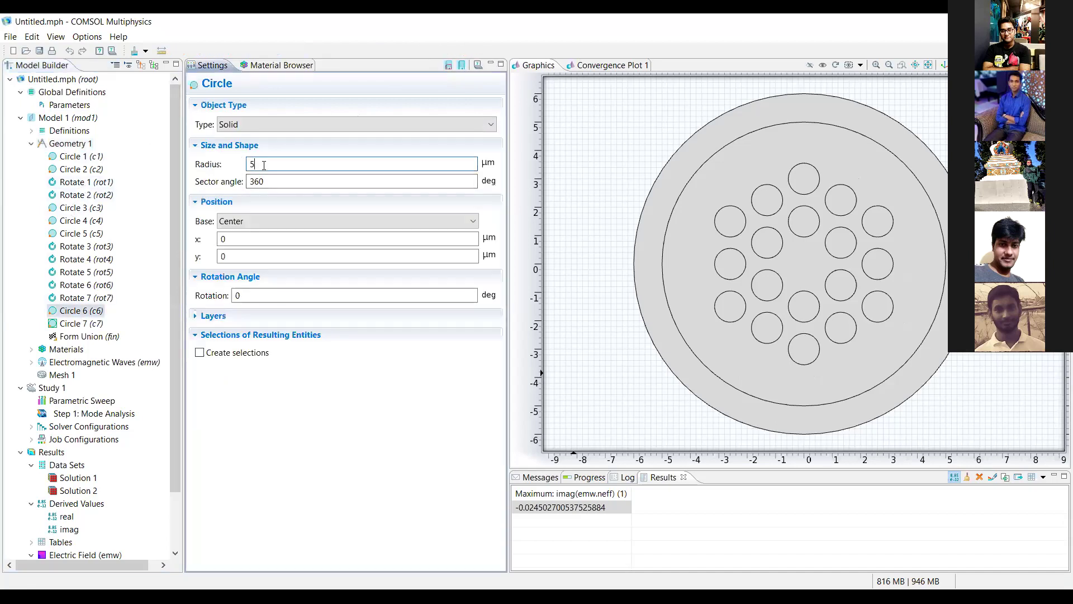
text(4)
click(450, 66)
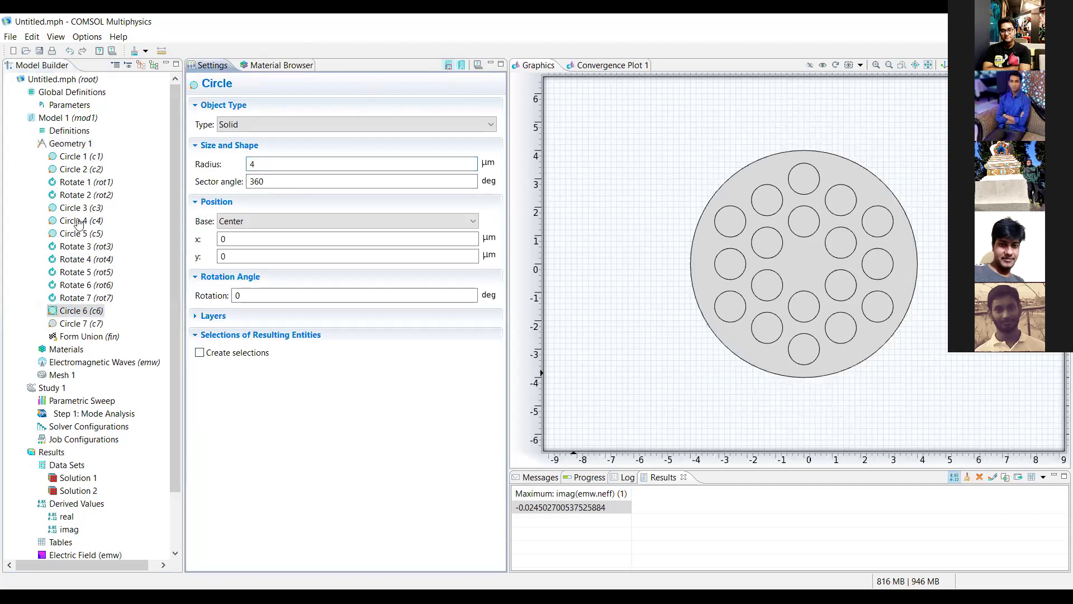
- Set the radius of the outermost circle, Circle 7, to 5 µm and build it
click(93, 324)
click(267, 165)
key(BackSpace)
text(6)
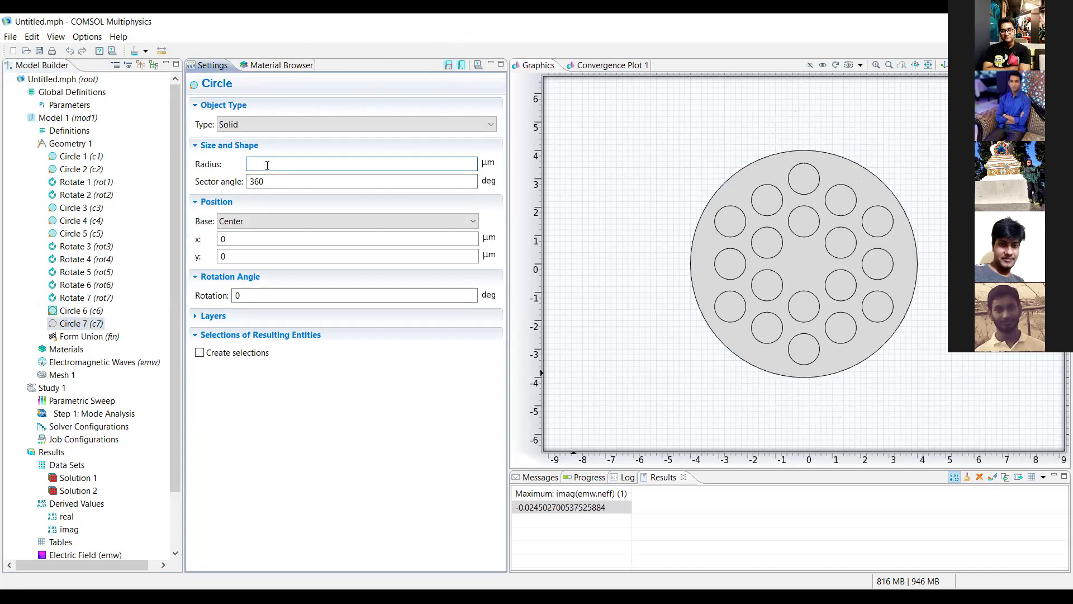
click(450, 66)
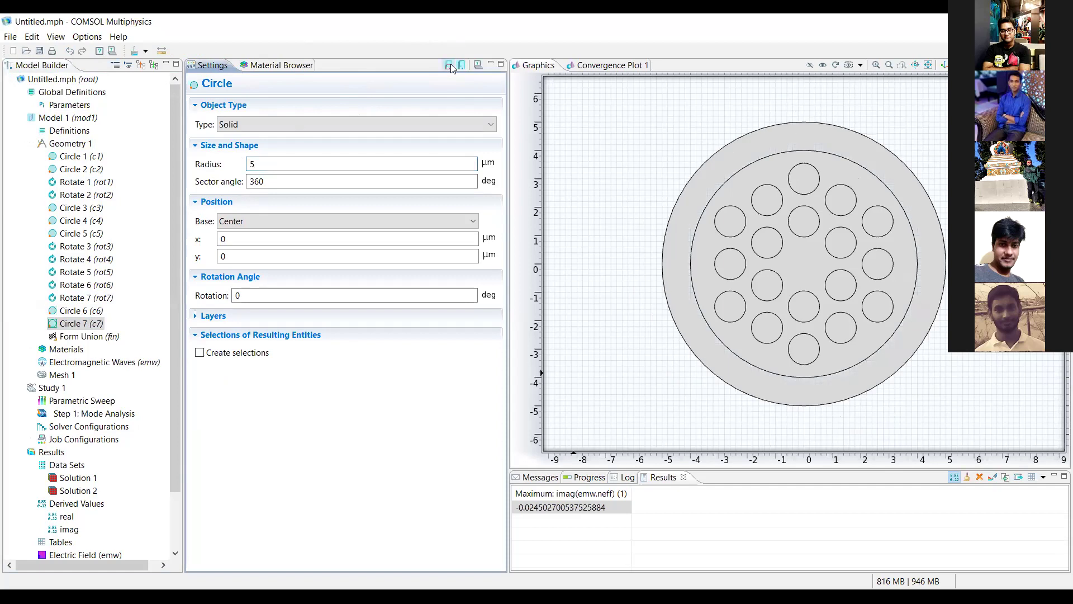
- Delete the Parametric Sweep from Study 1 and delete the solvers under Solver Configurations
click(32, 144)
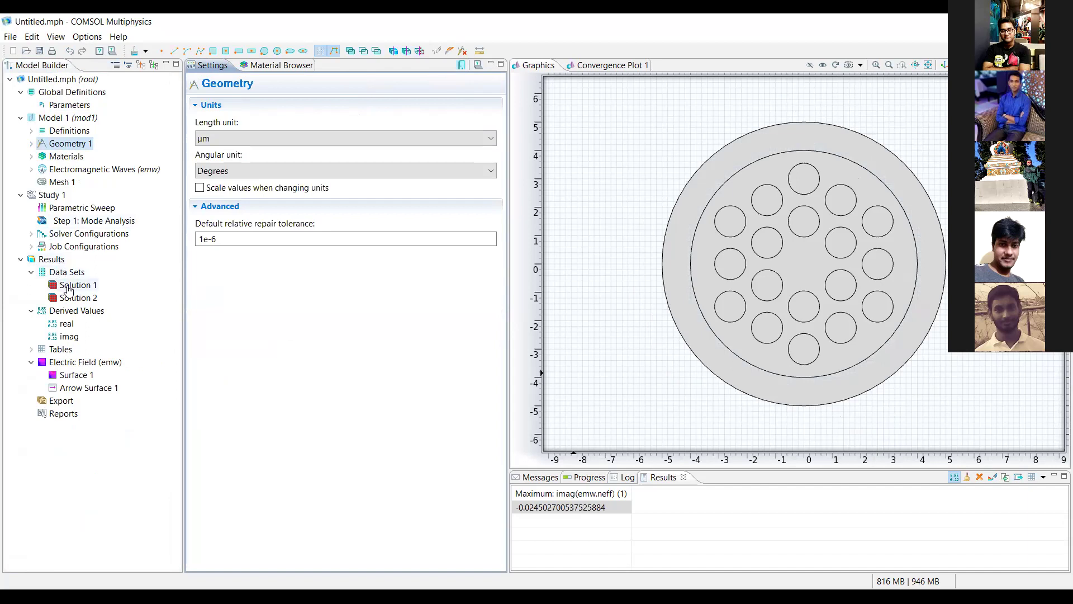
right_click(82, 209)
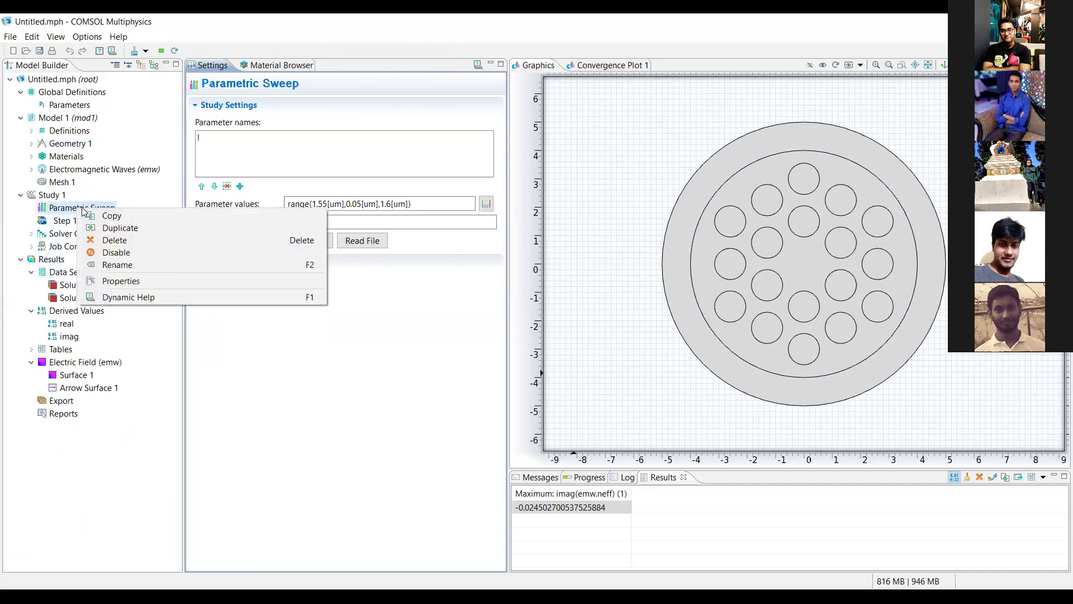
click(108, 240)
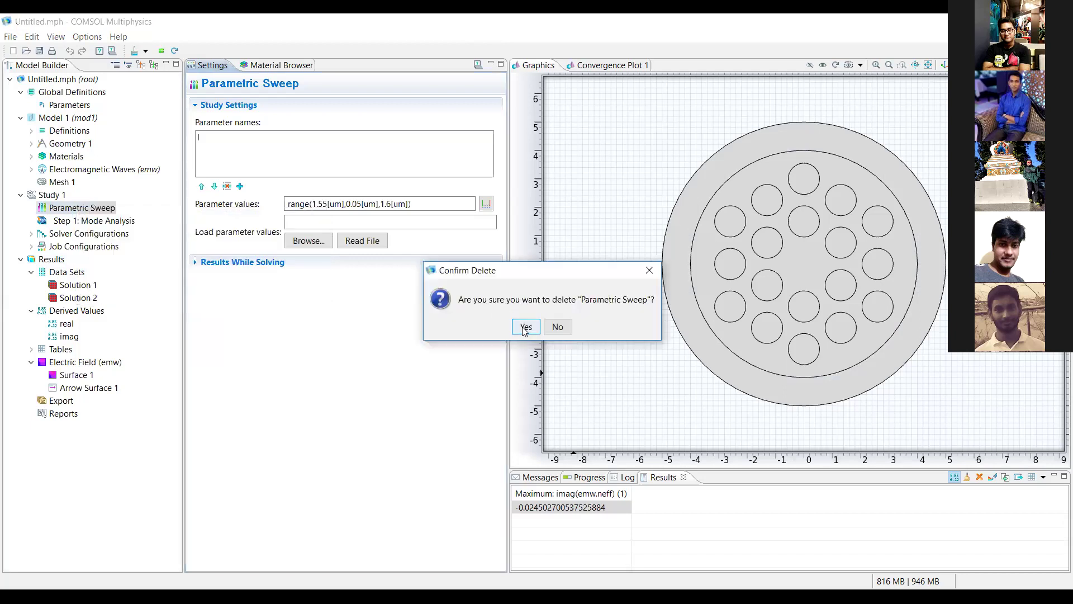
click(525, 328)
right_click(81, 221)
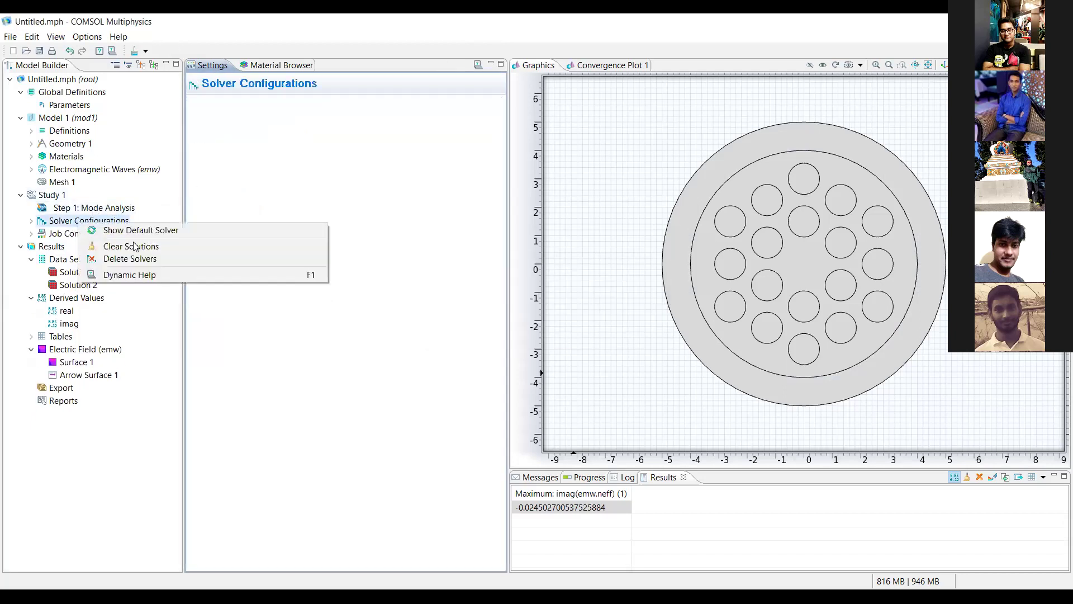
click(137, 258)
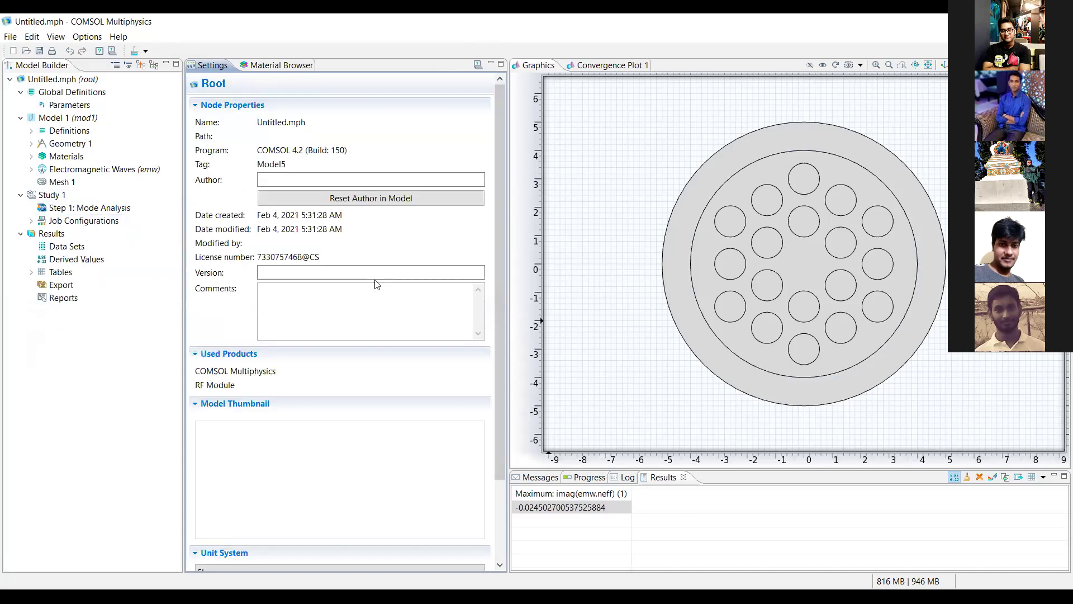
- Compute Study 1 and set the data set of the electric field's Surface 1 plot to Solution 1
right_click(40, 194)
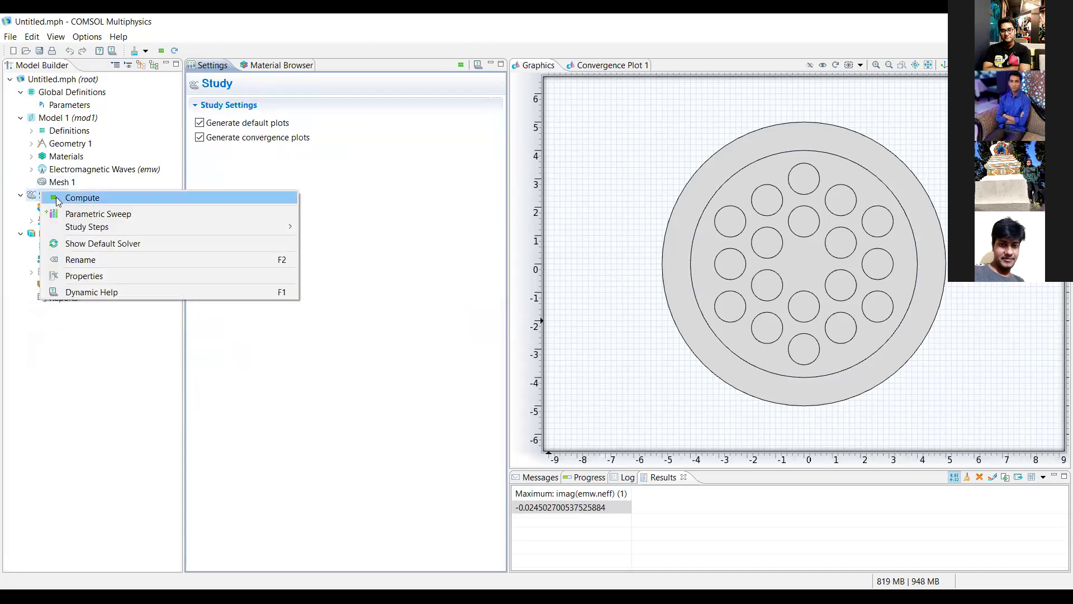
click(78, 197)
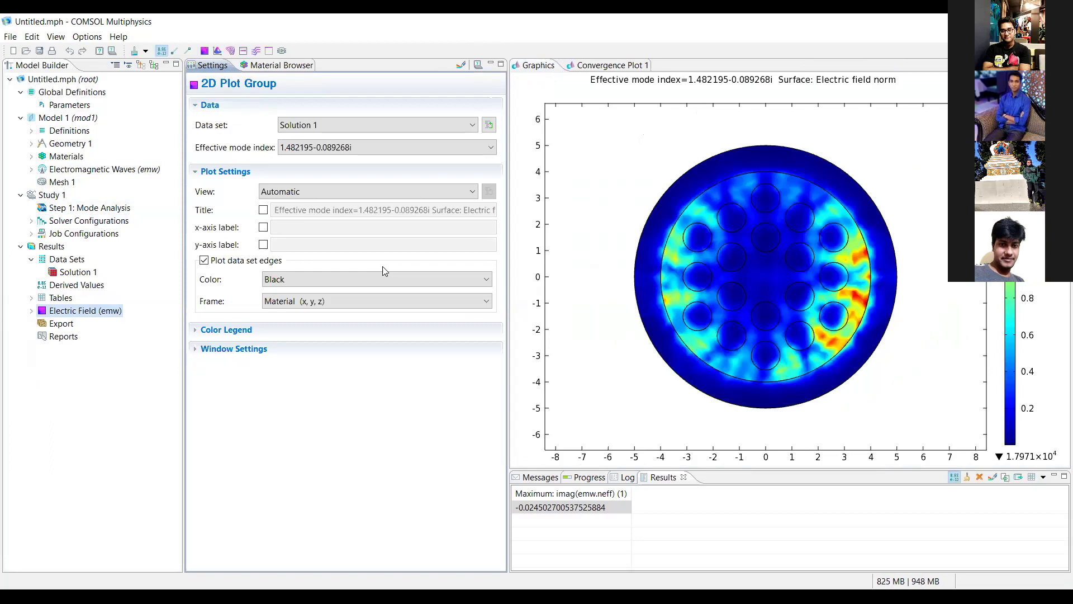
click(31, 311)
click(73, 323)
click(329, 128)
click(322, 160)
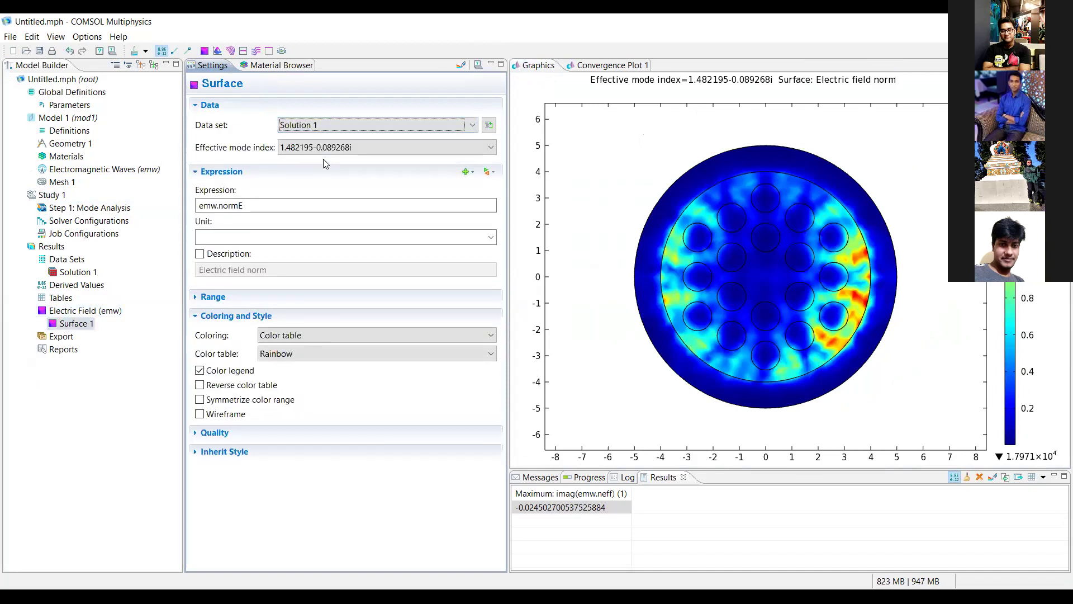
- Plot the electric field surface for effective mode index 1.529914-0.003887i
click(417, 148)
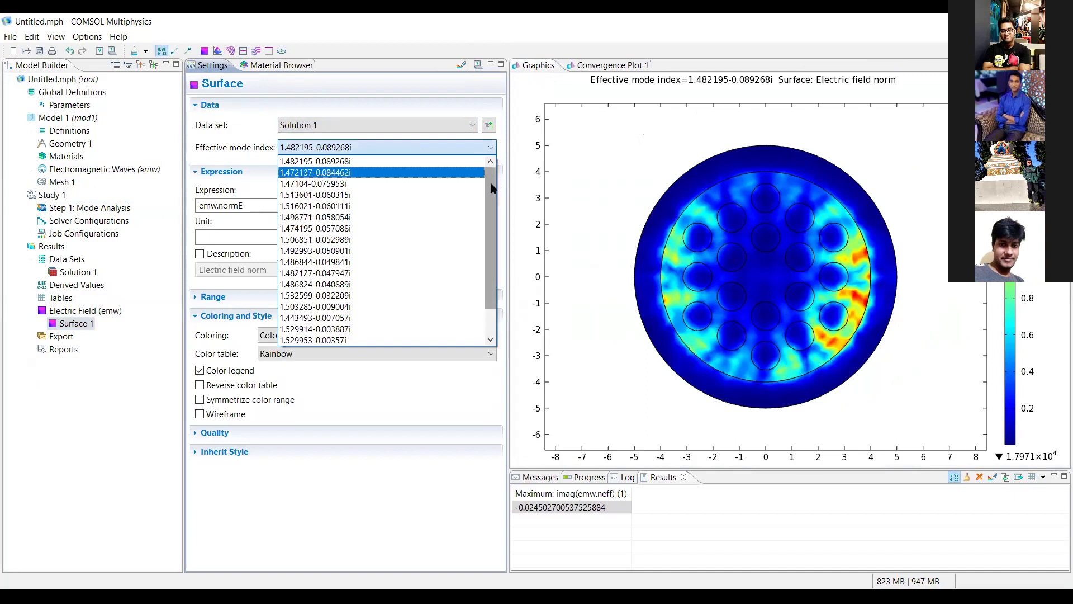
drag(491, 188, 490, 232)
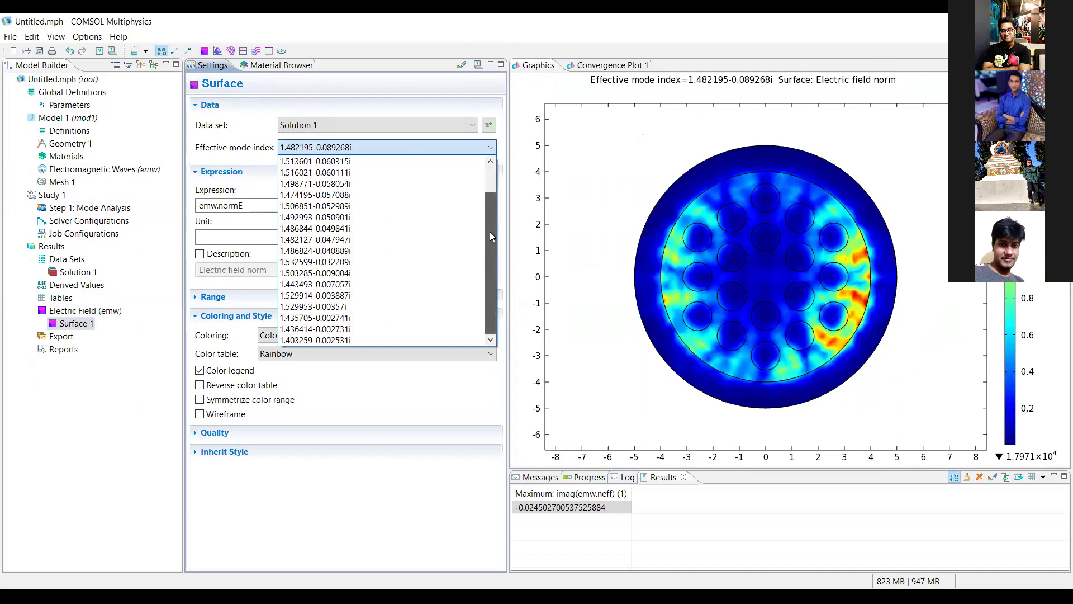
click(354, 297)
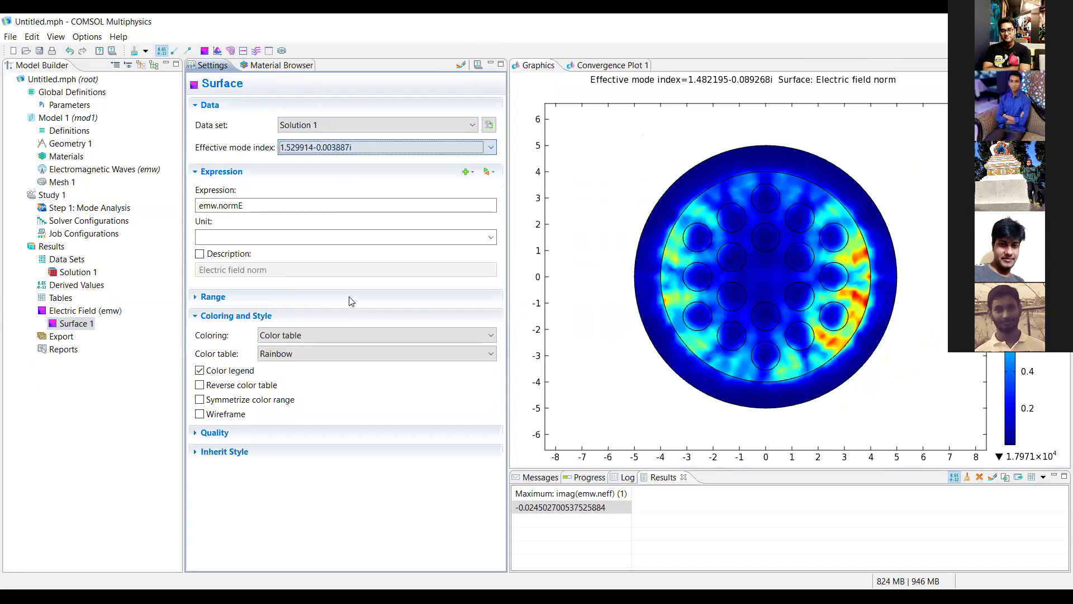
click(461, 66)
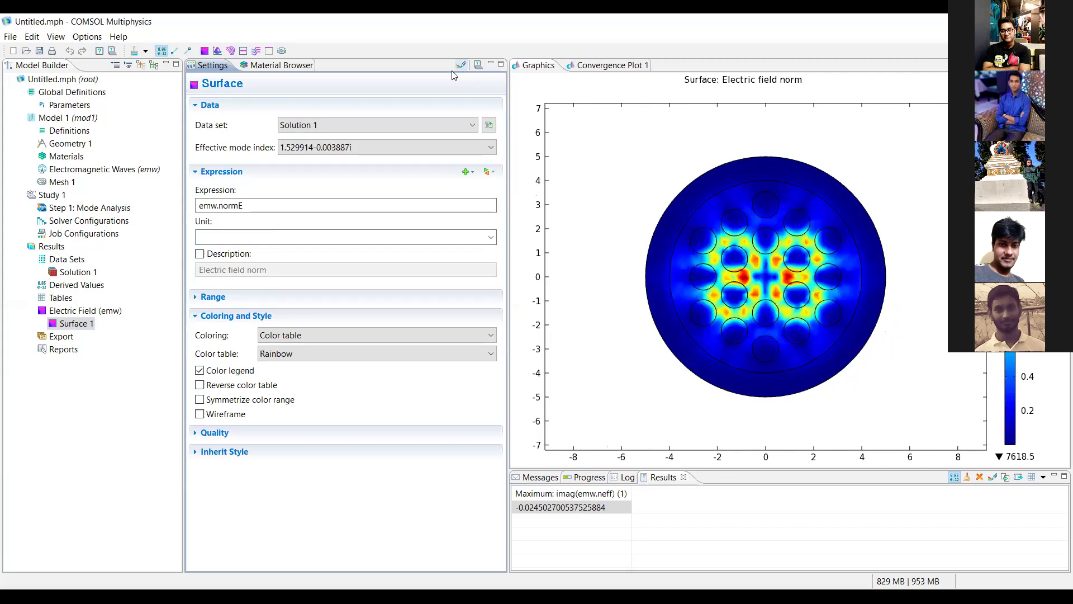
- Plot the electric field surface for effective mode index 1.503285-0.009004i
click(368, 146)
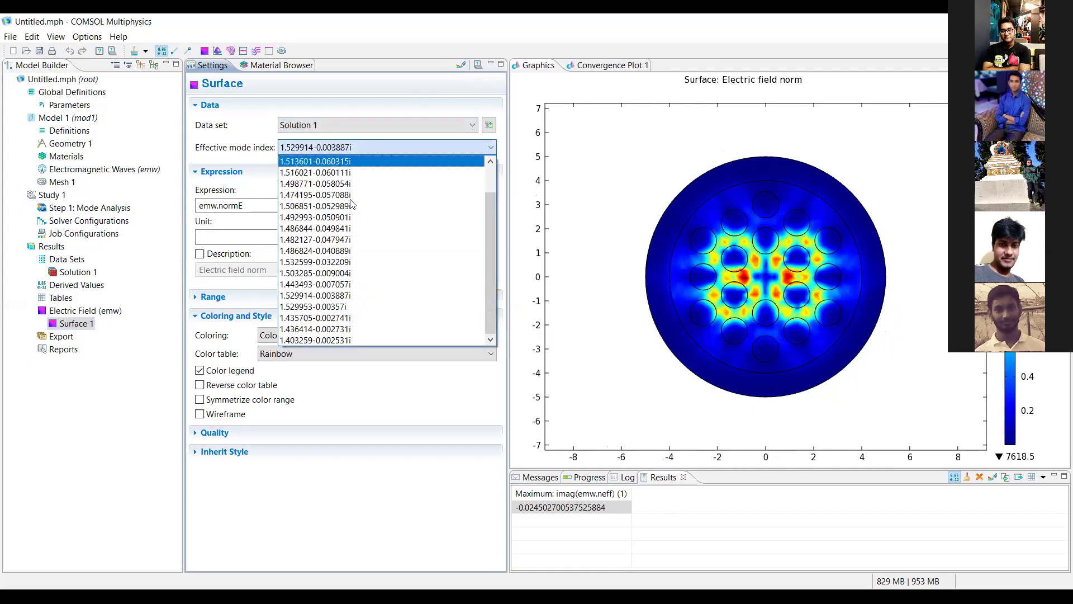
click(342, 272)
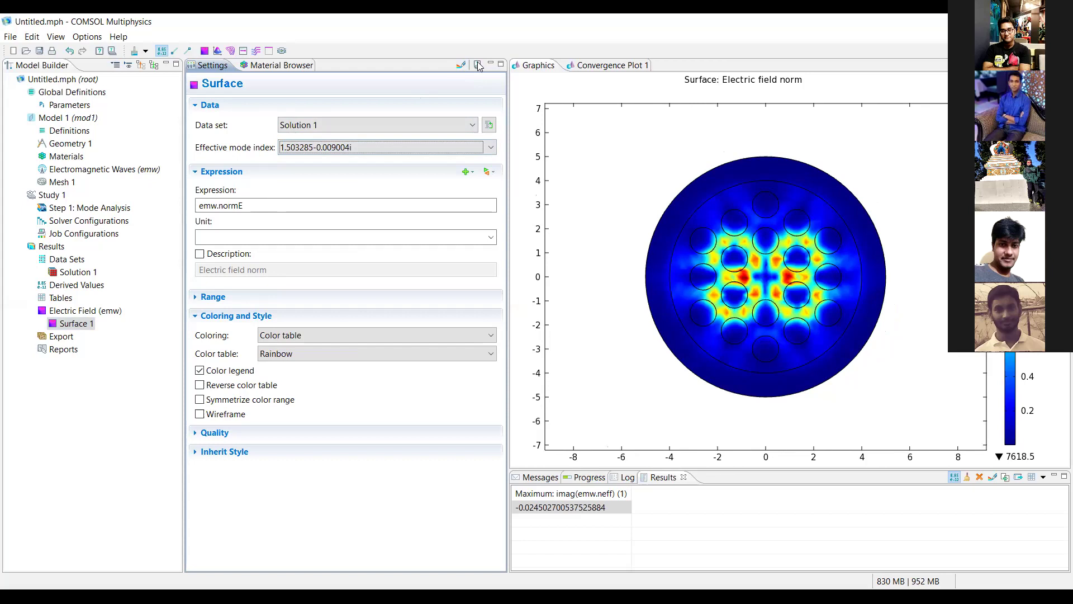
click(478, 66)
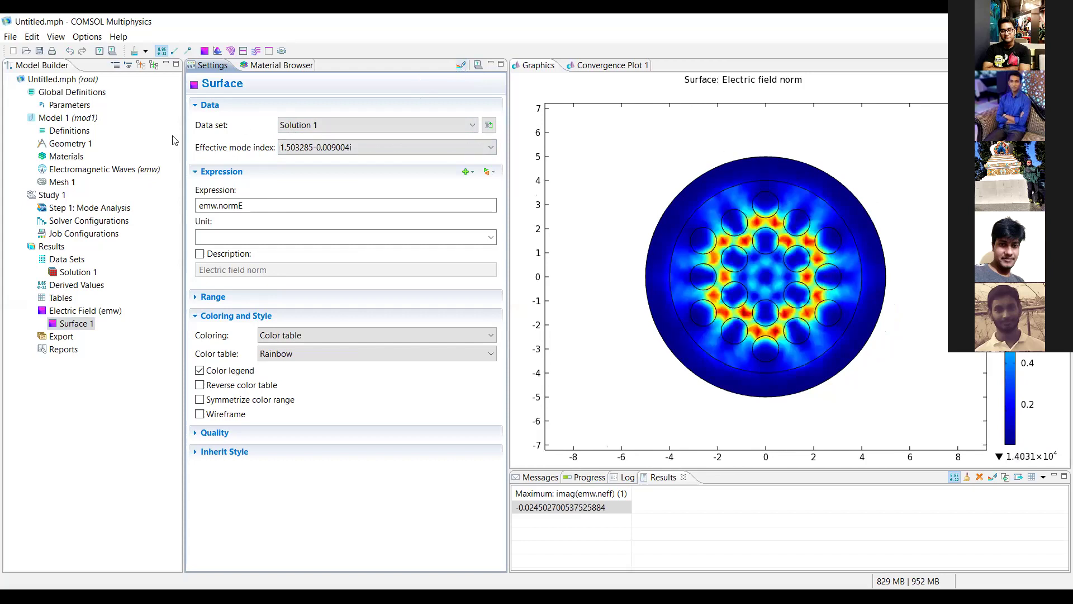
- Set the radius of Circle 6 to 3.7 µm and rebuild the whole geometry
click(58, 144)
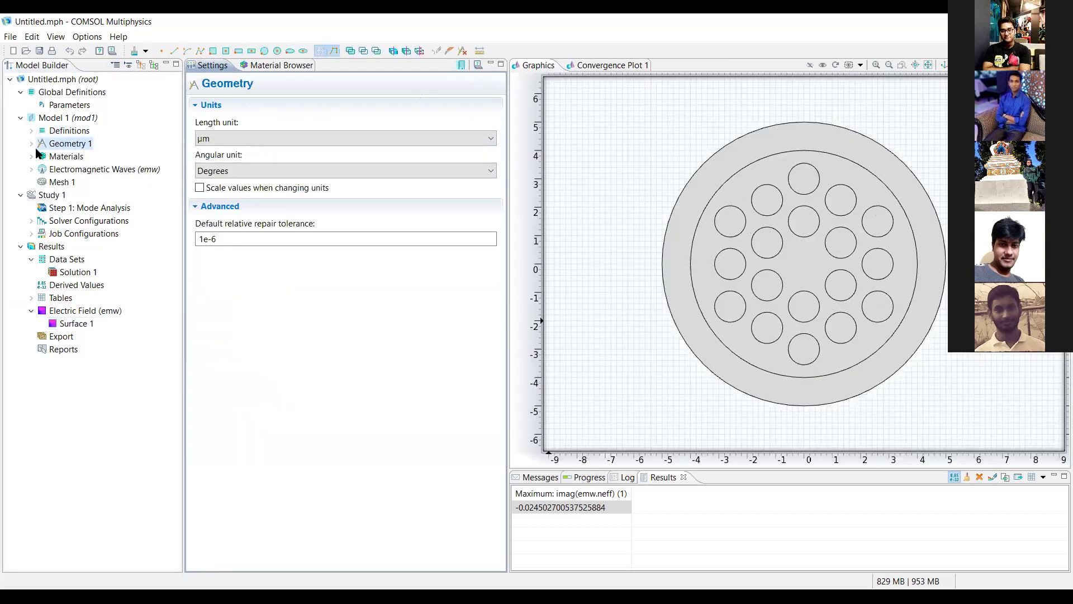
key(Right)
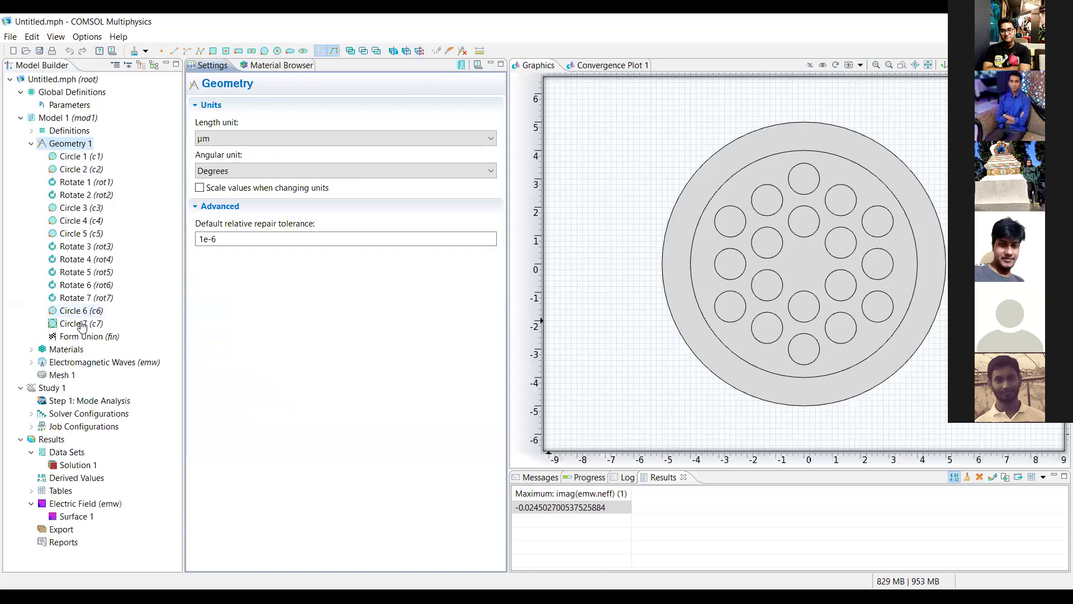
click(79, 324)
double_click(255, 164)
text(4)
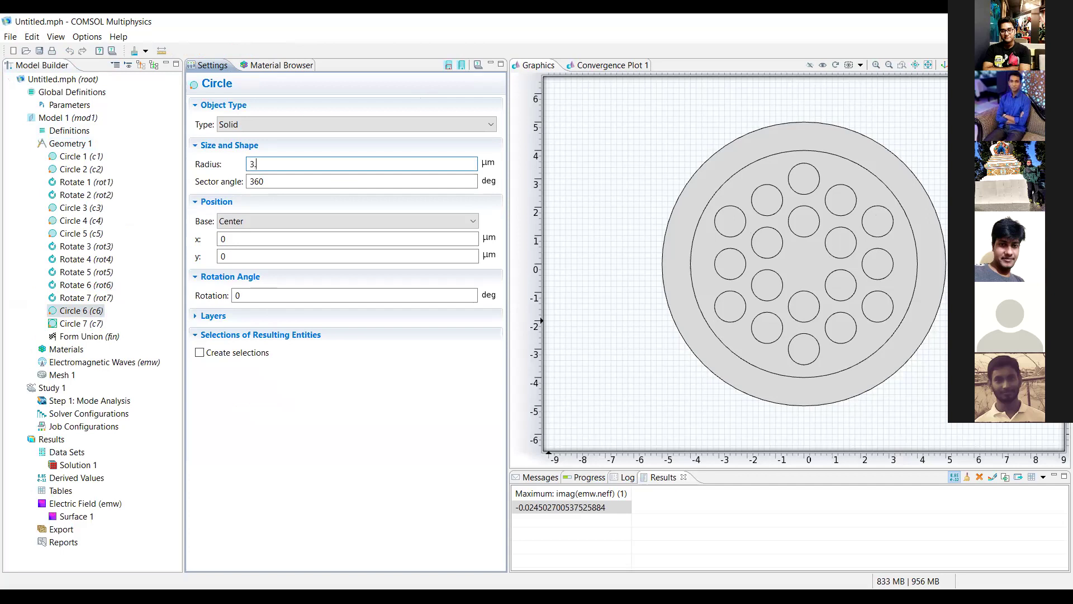
click(448, 65)
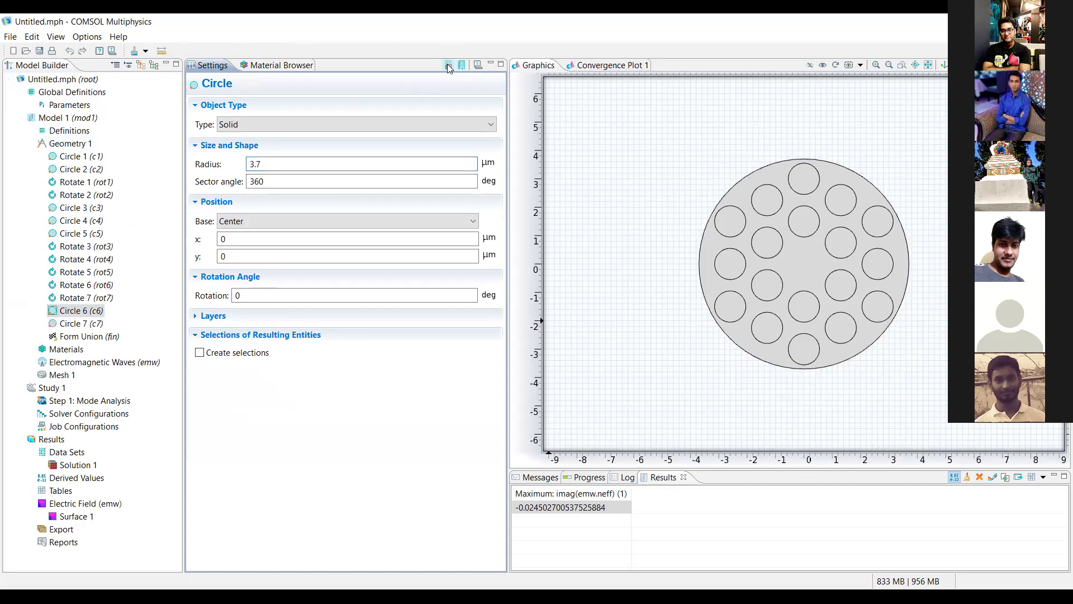
click(71, 143)
click(461, 66)
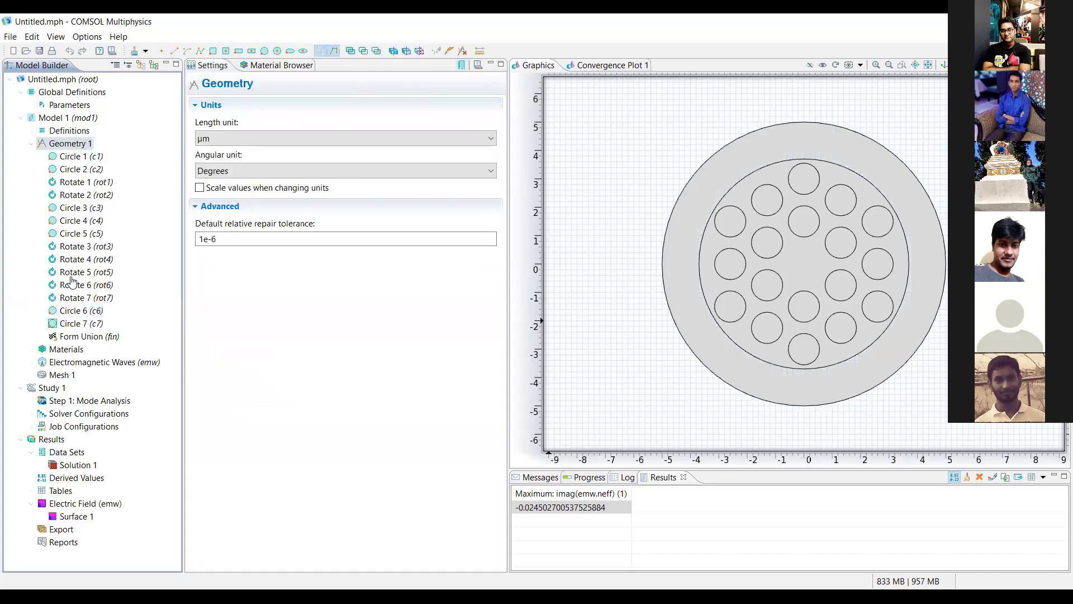
- Compute Study 1 and plot the electric field surface for effective mode index 1.404156-0.044401i
right_click(50, 387)
click(84, 392)
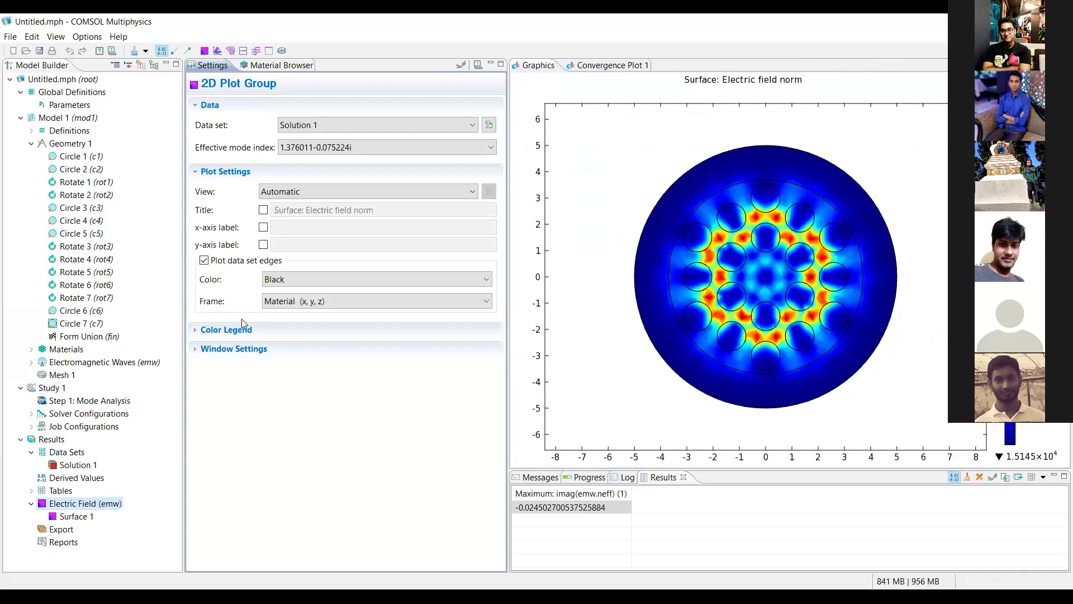
click(74, 516)
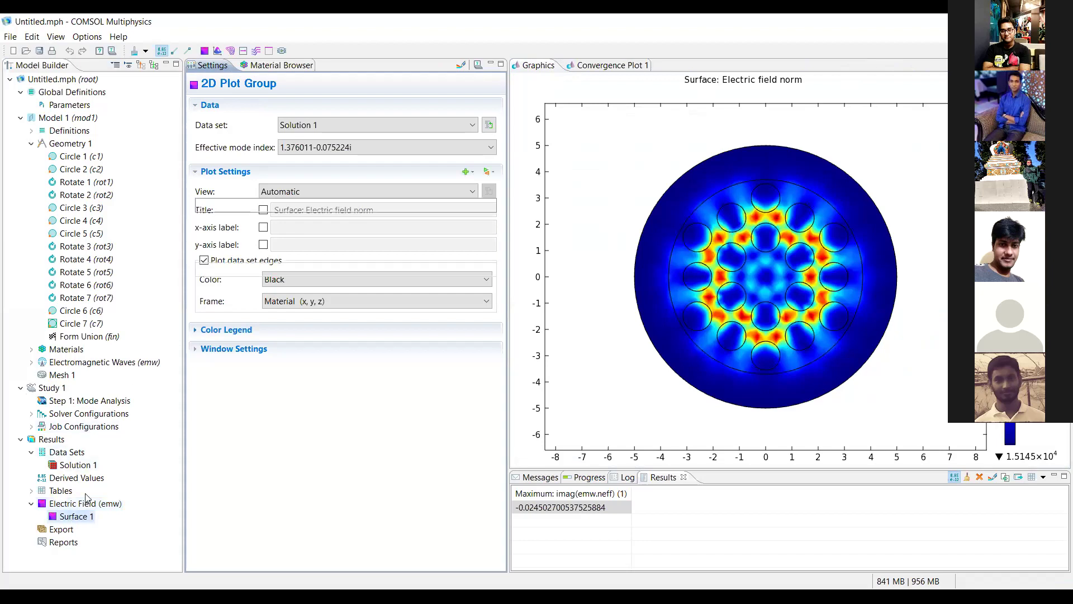
click(351, 147)
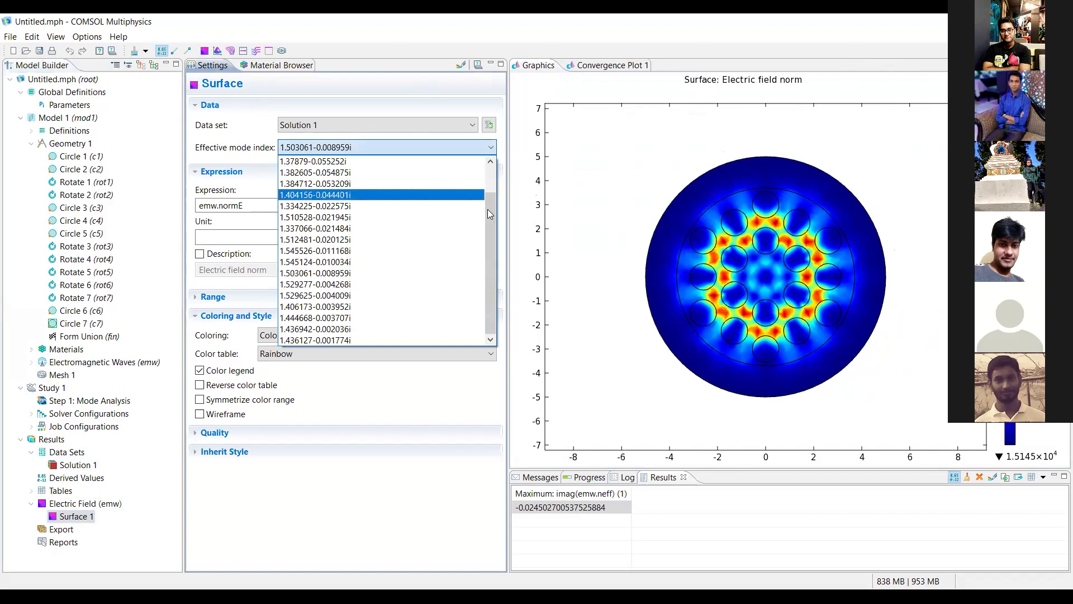
click(494, 181)
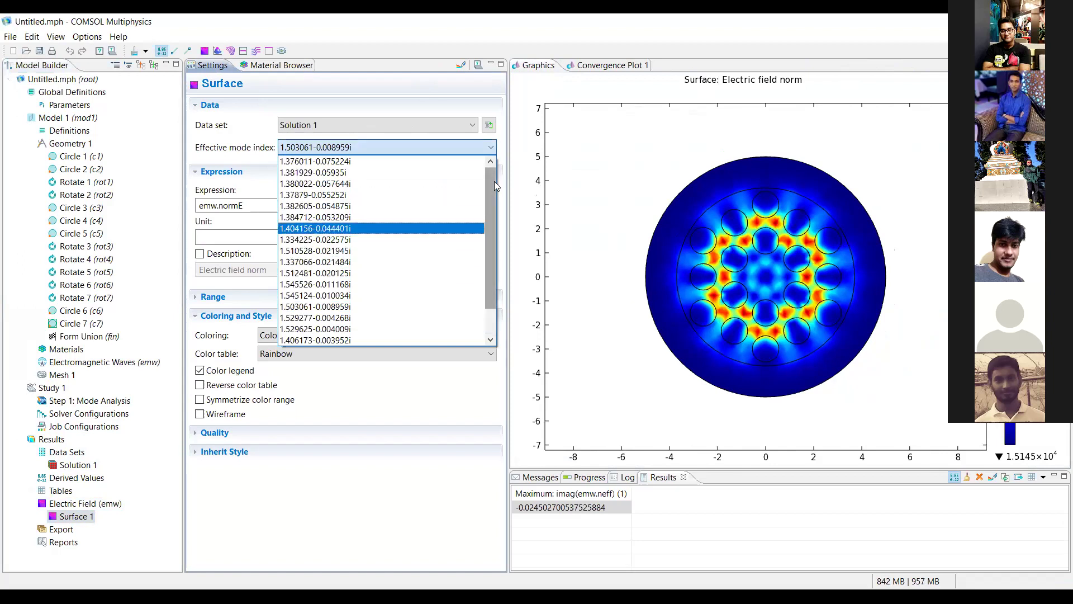
click(349, 230)
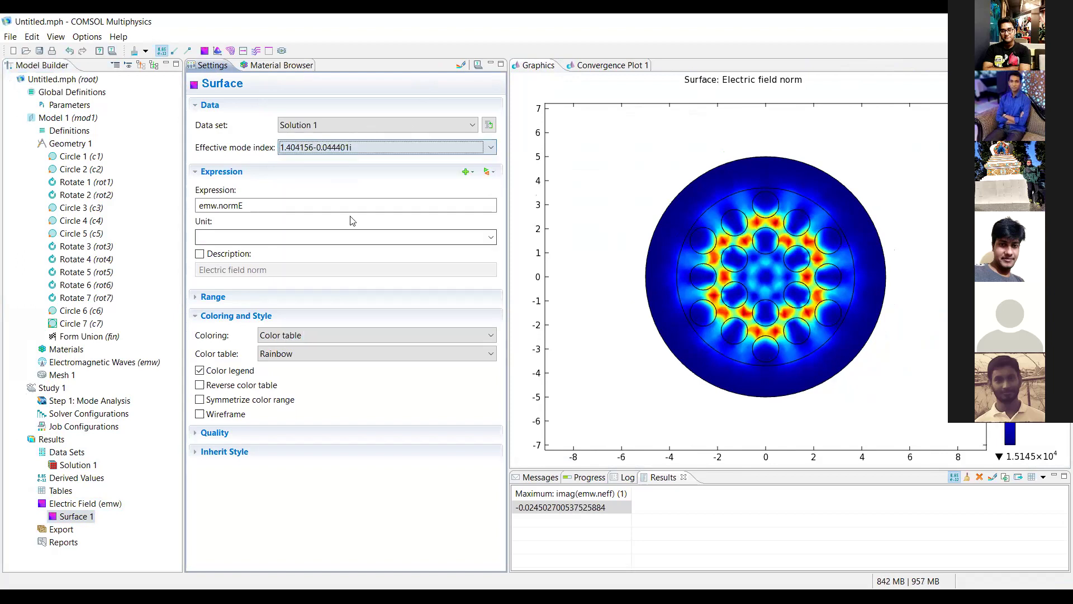
click(462, 68)
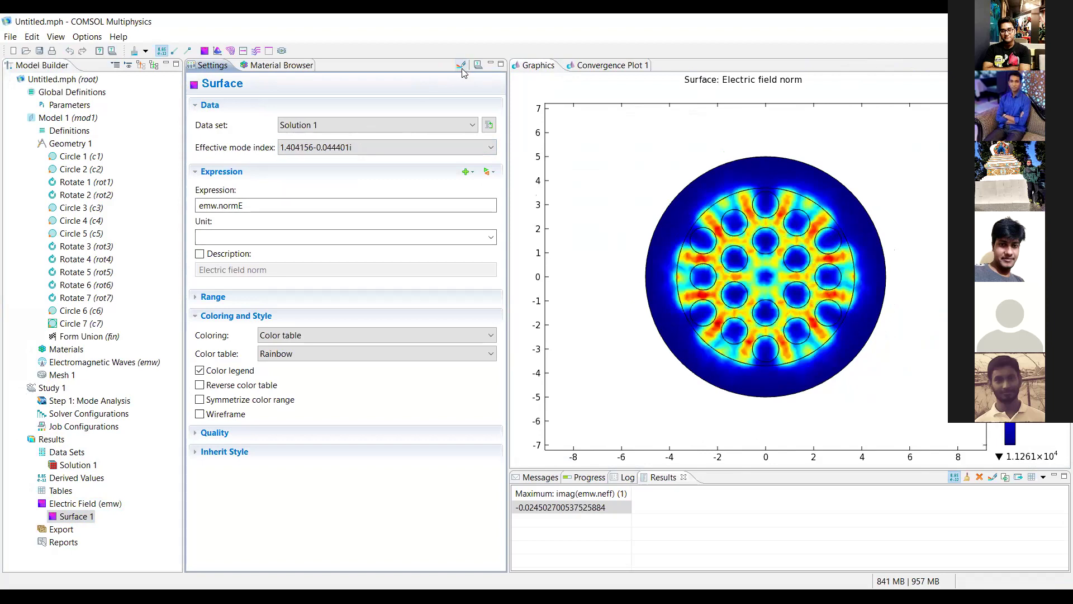
- Plot the electric field surface for effective mode index 1.545124-0.010034i
click(359, 147)
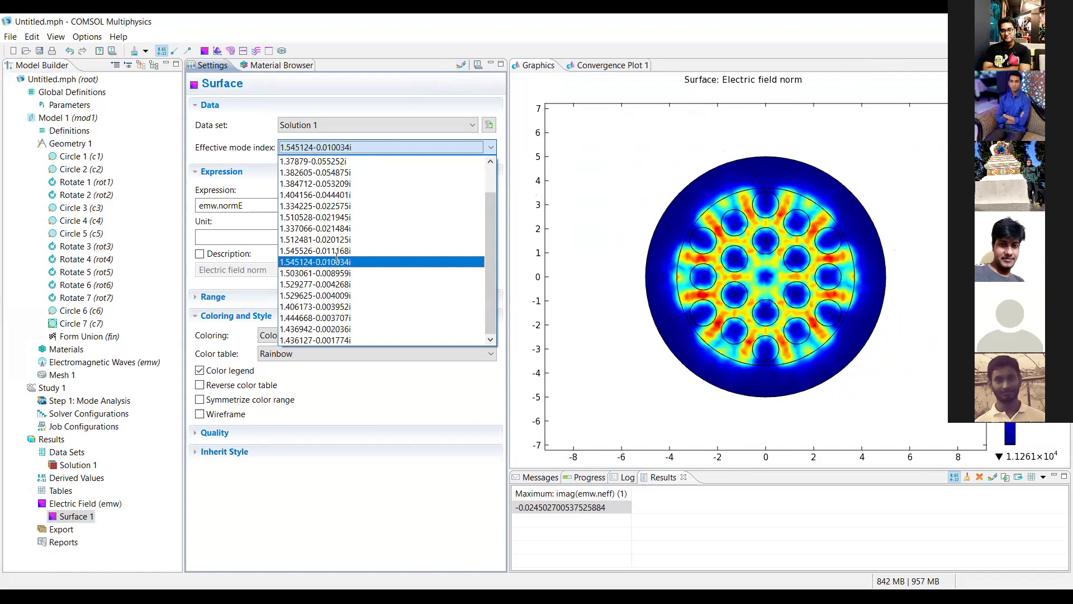
click(337, 261)
click(462, 65)
- Plot the electric field surface for effective mode index 1.436127-0.001774i
click(490, 149)
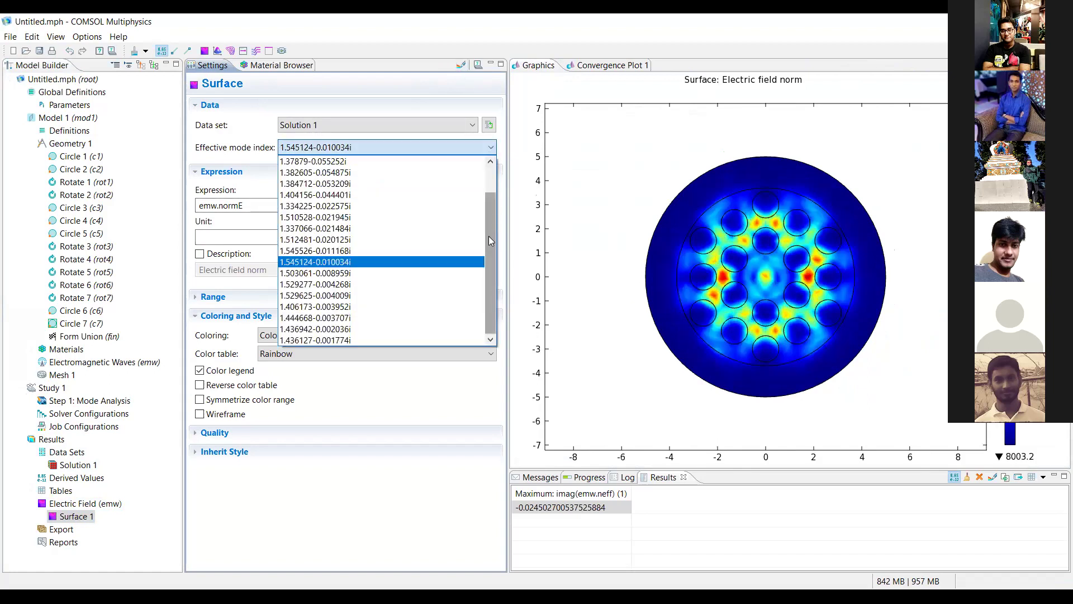
click(353, 338)
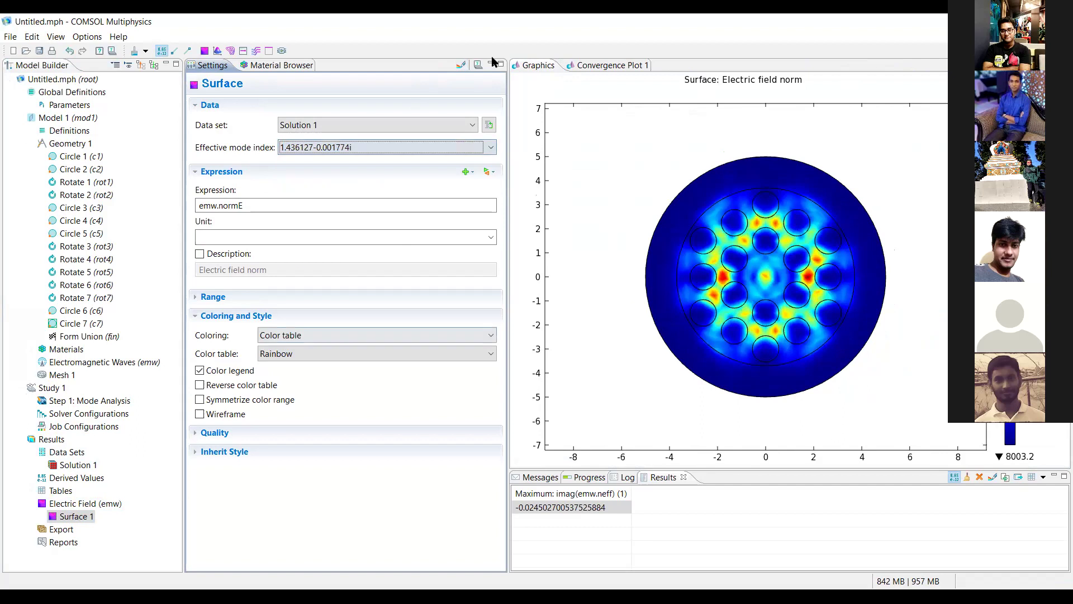
click(460, 65)
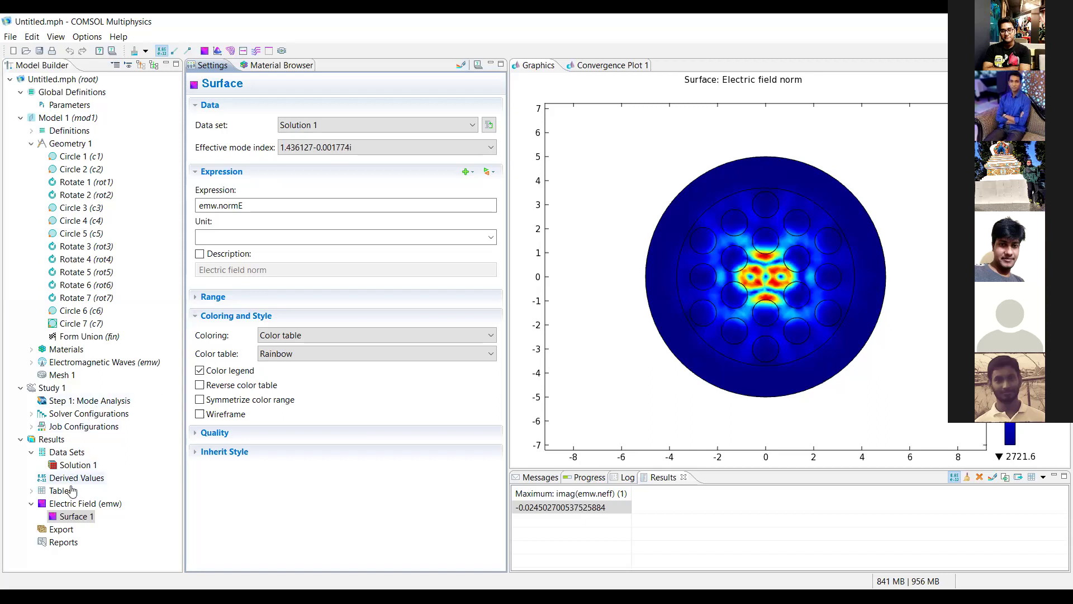
- Add an Arrow Surface to the Electric Field plot group and set its data set to Solution 1
click(72, 504)
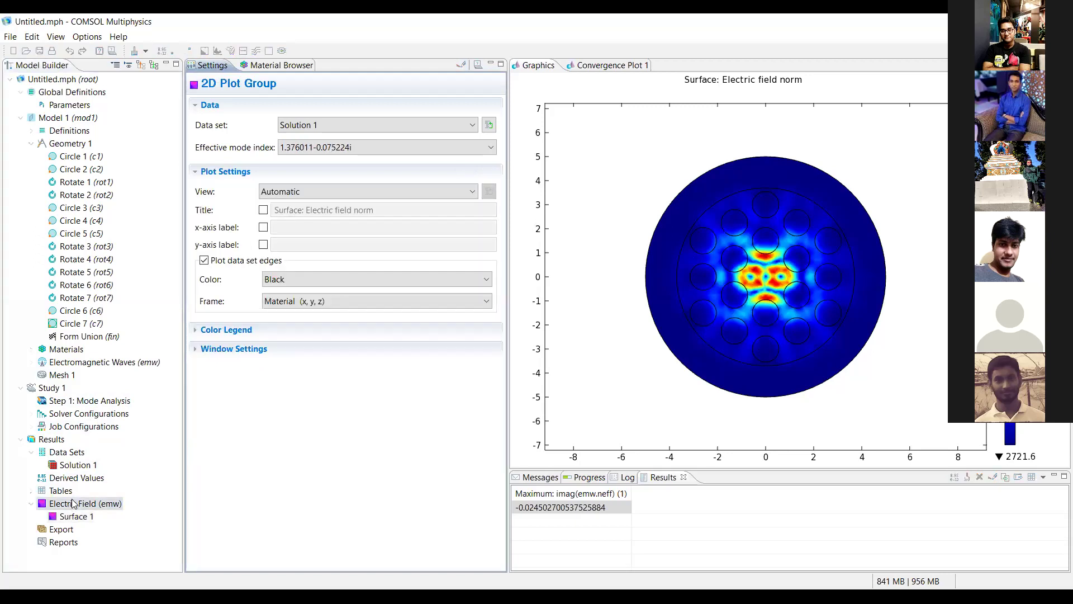
right_click(74, 506)
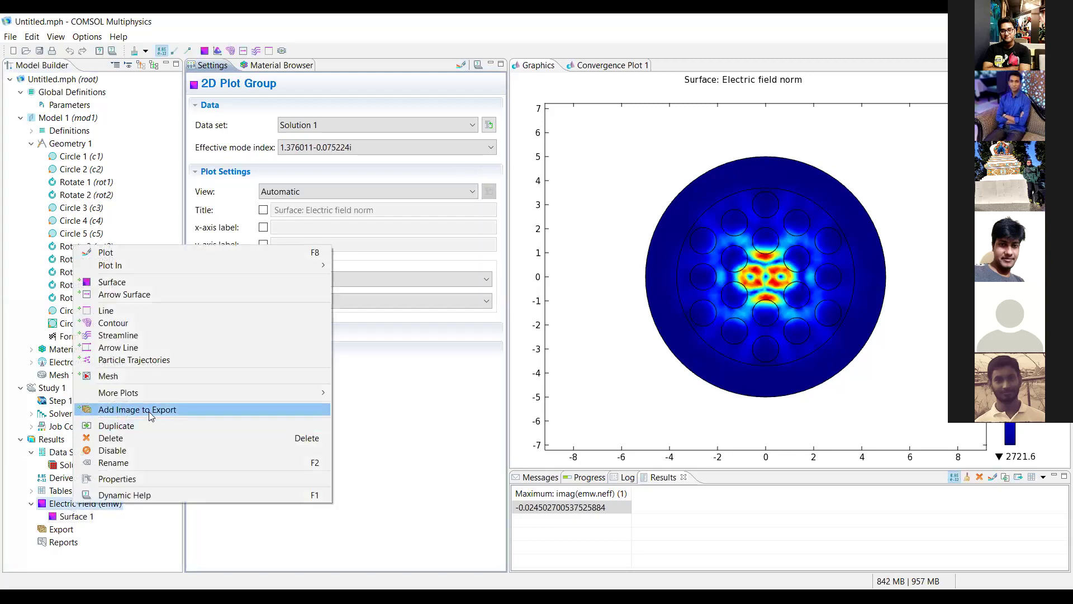
click(132, 294)
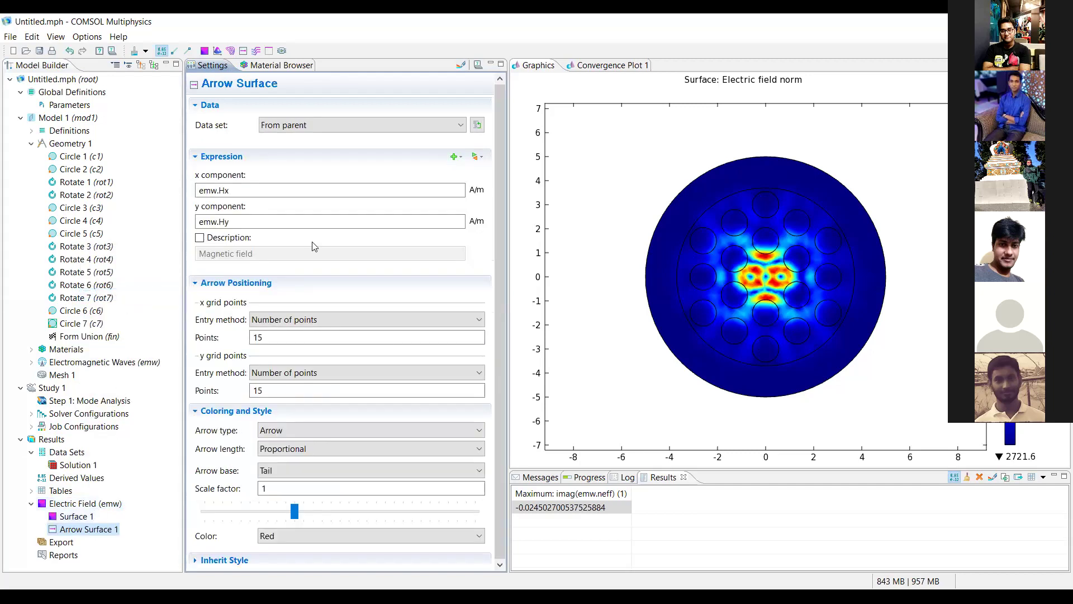
click(319, 125)
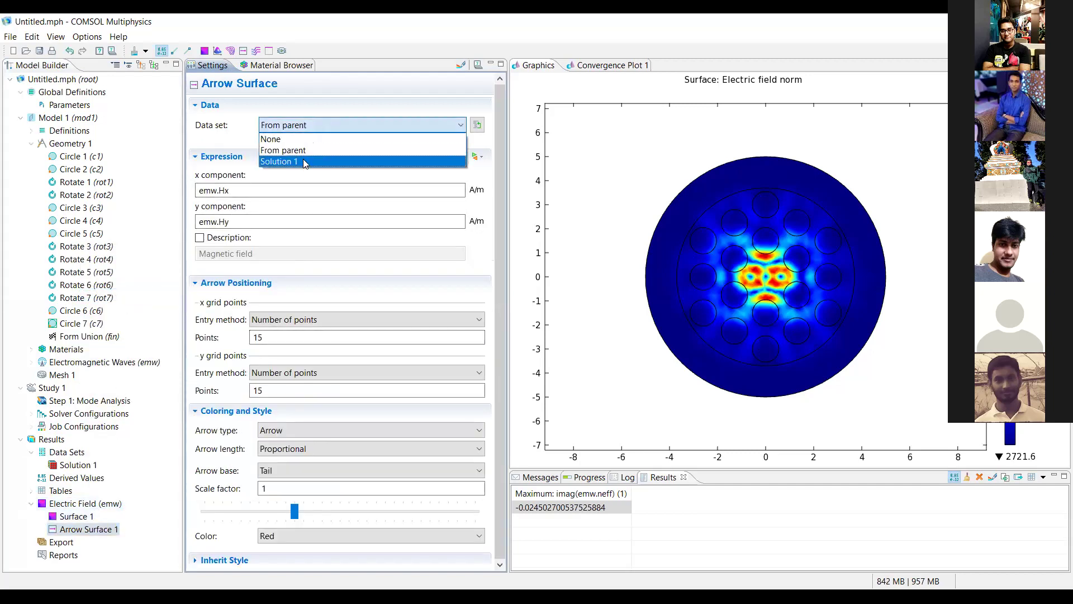
click(296, 161)
- Plot the magnetic field arrows for effective mode index 1.436127-0.001774i and collapse the Geometry 1 branch
click(347, 148)
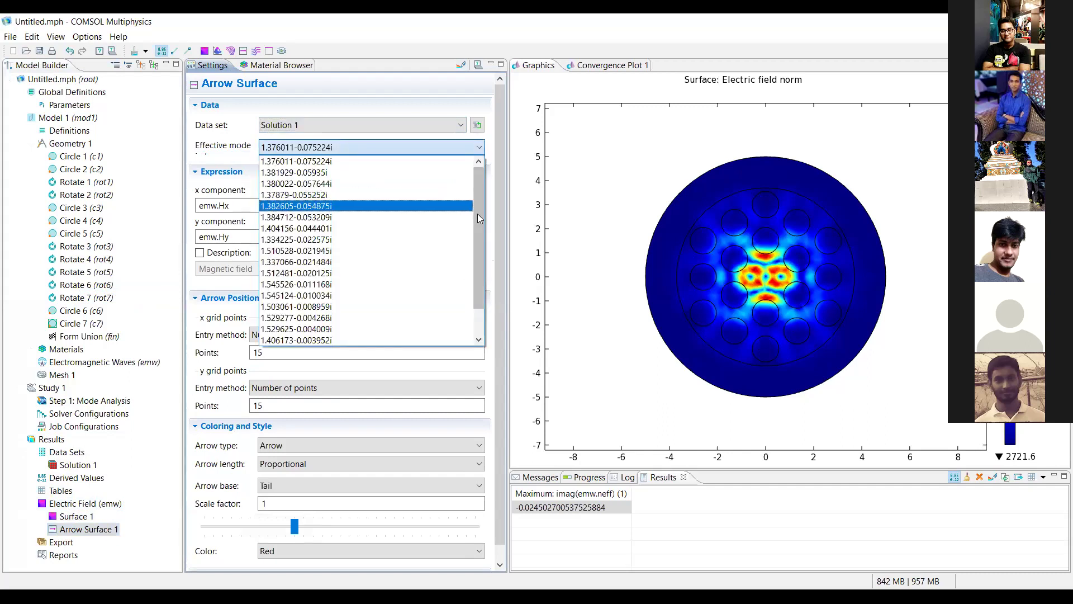
scroll(436, 300, down, 1)
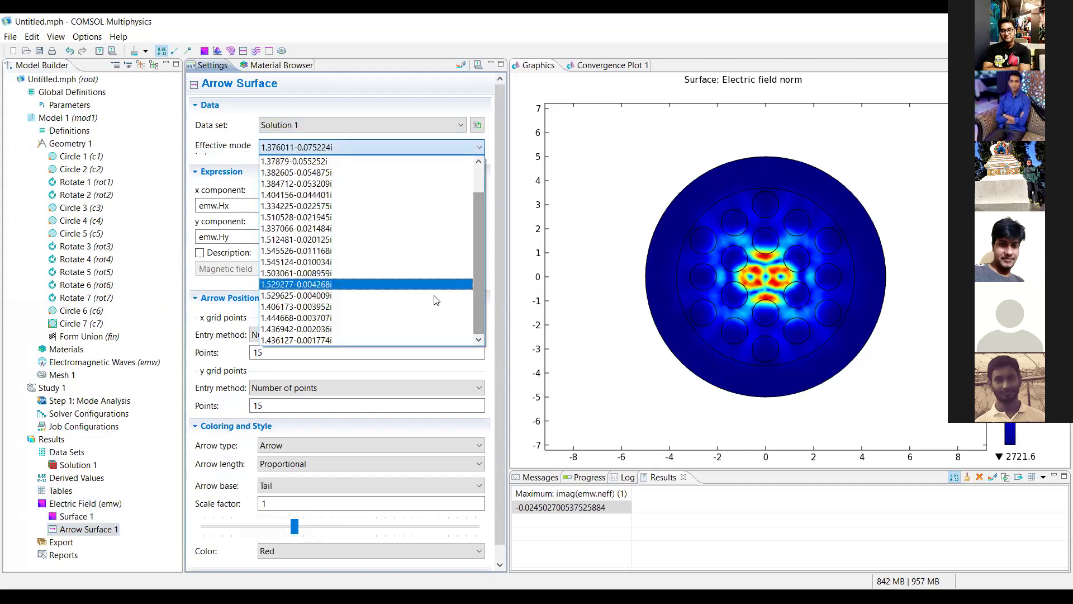
click(357, 340)
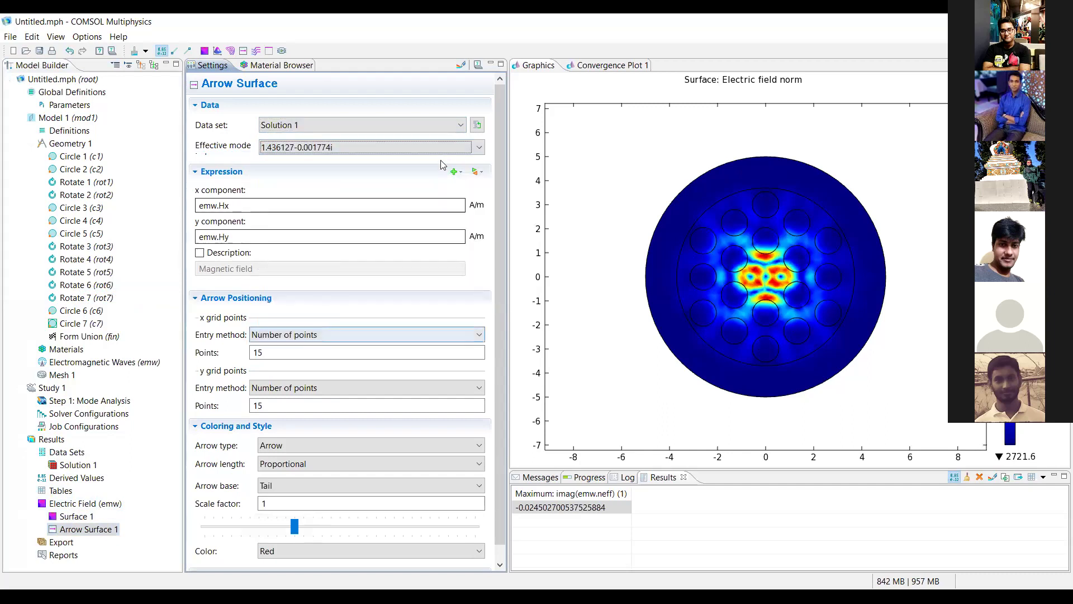
click(460, 67)
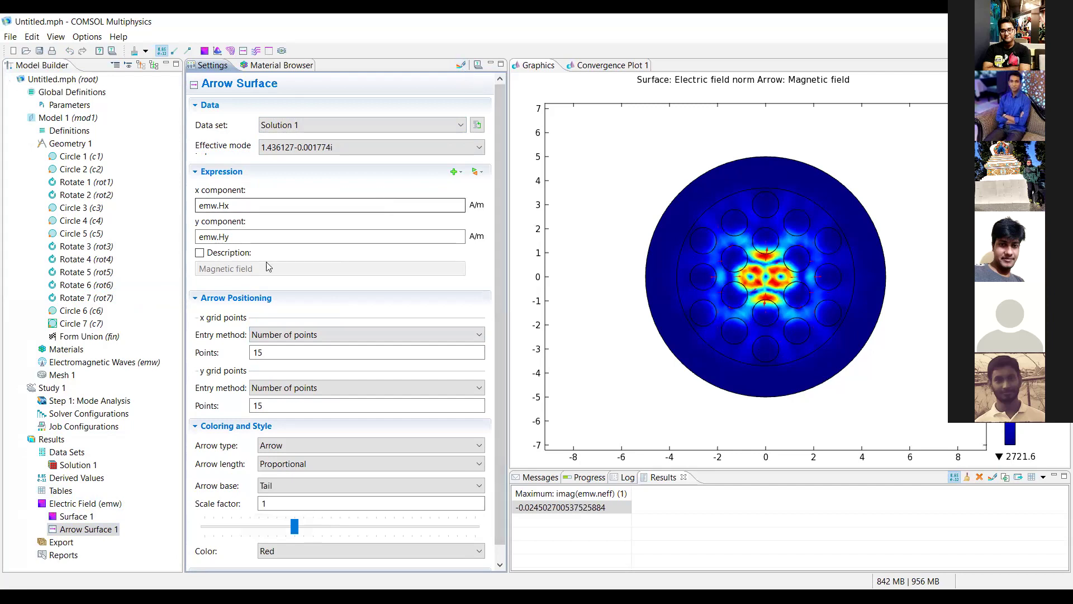
click(31, 145)
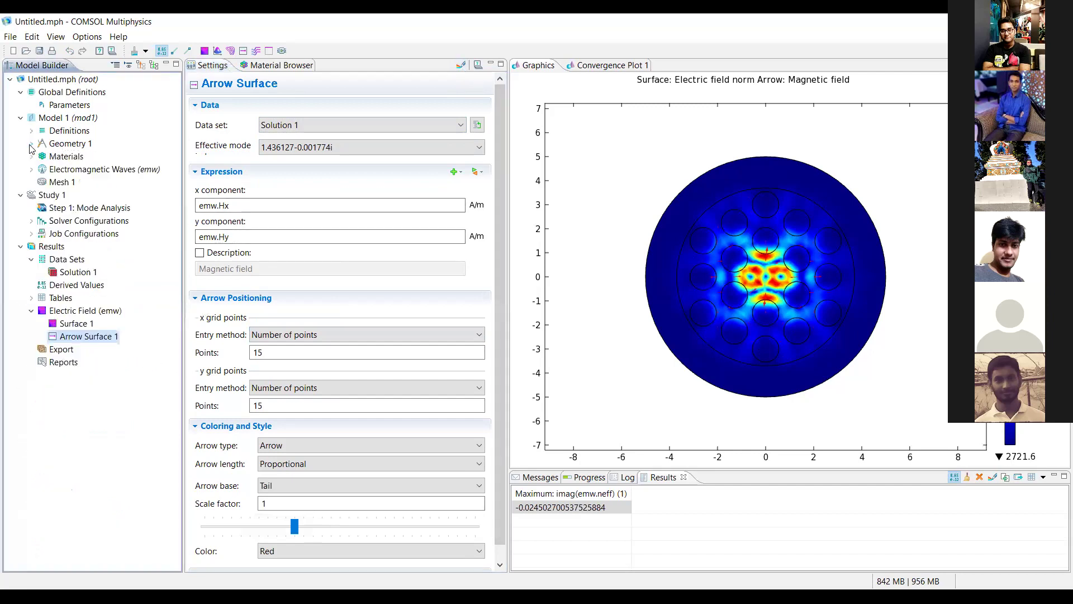